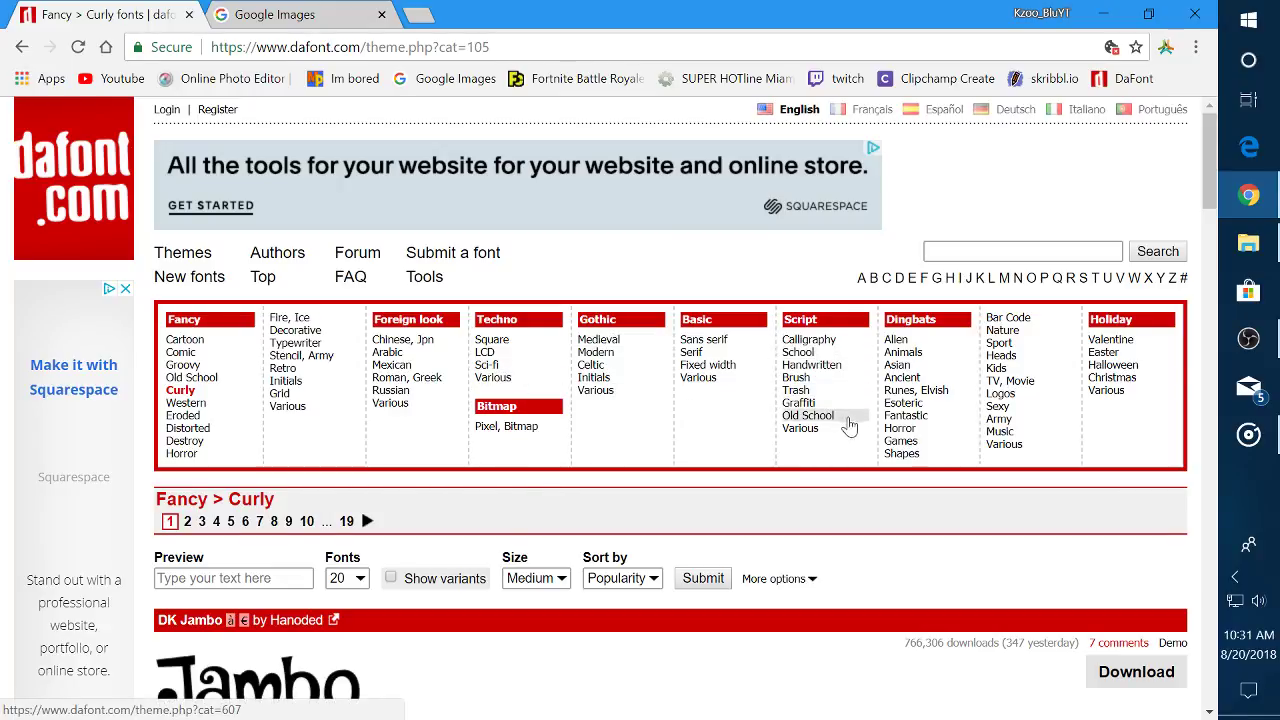
Open the Brush category of the Script fonts
click(826, 388)
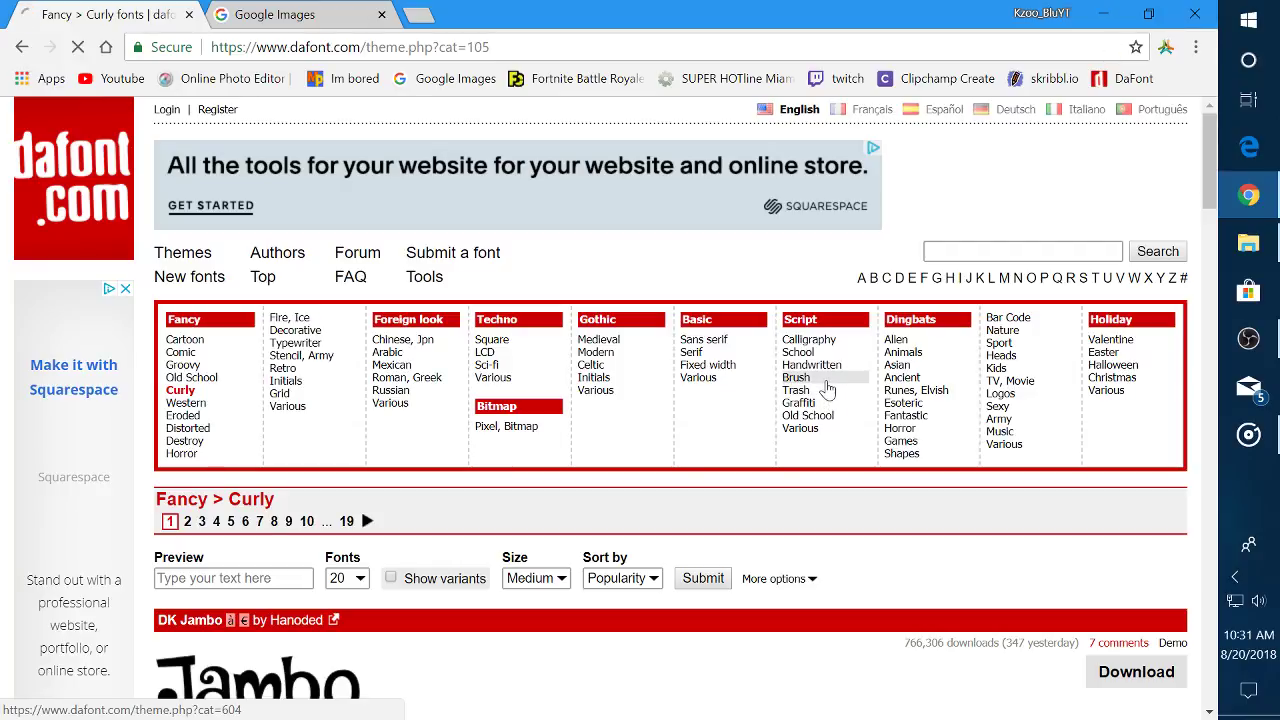
scroll(806, 438, down, 3)
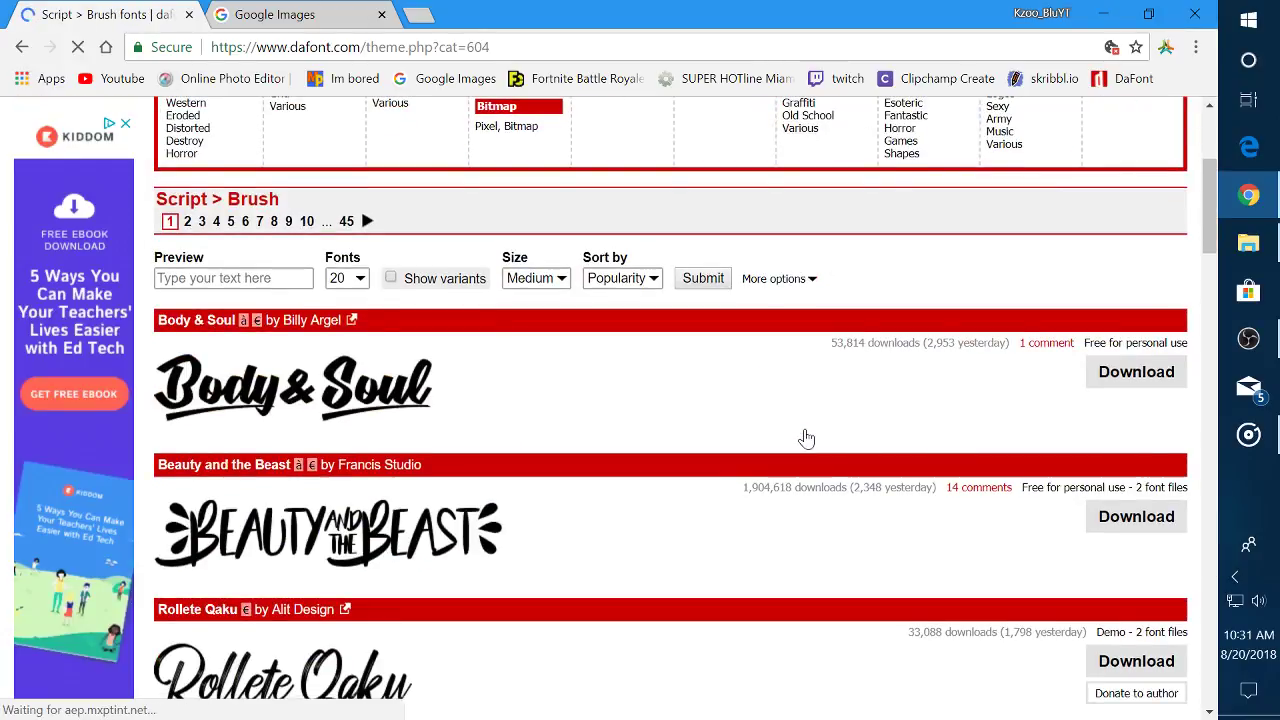
scroll(806, 438, up, 1)
scroll(807, 437, up, 1)
scroll(789, 286, up, 1)
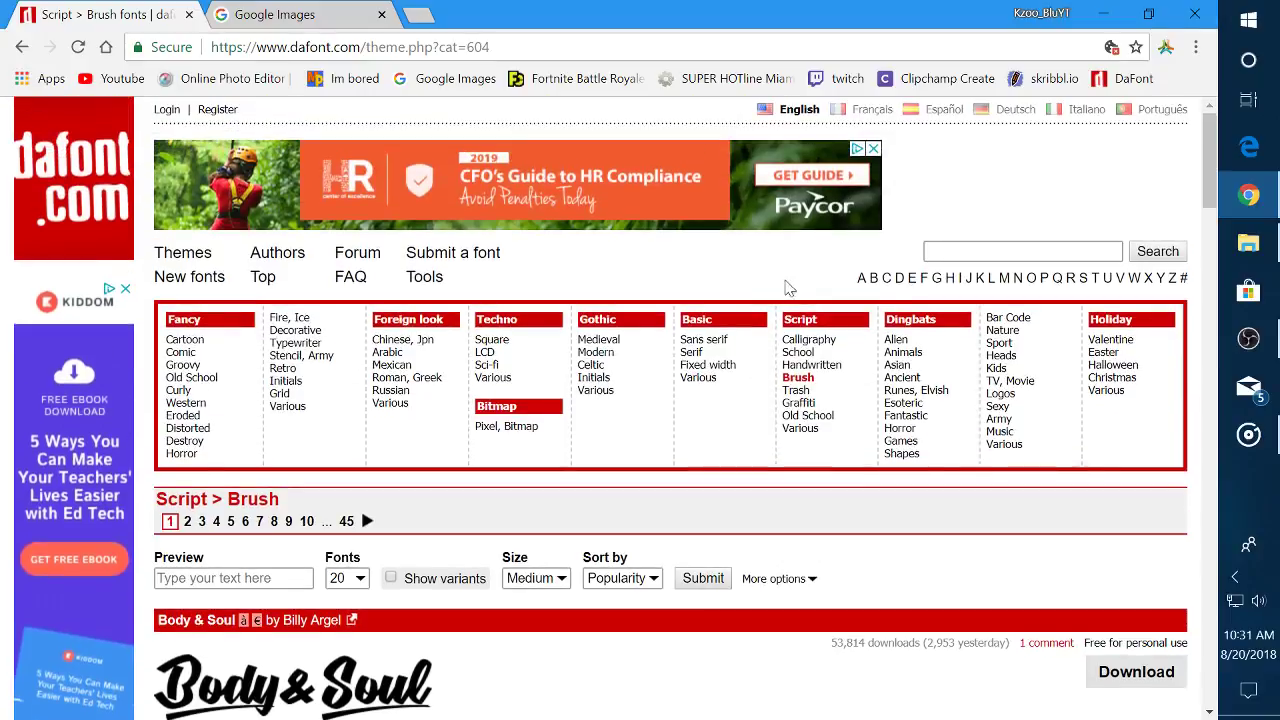
Find the Edo SZ font in the Brush list, open its page and view its character map
scroll(792, 335, down, 5)
scroll(791, 342, down, 5)
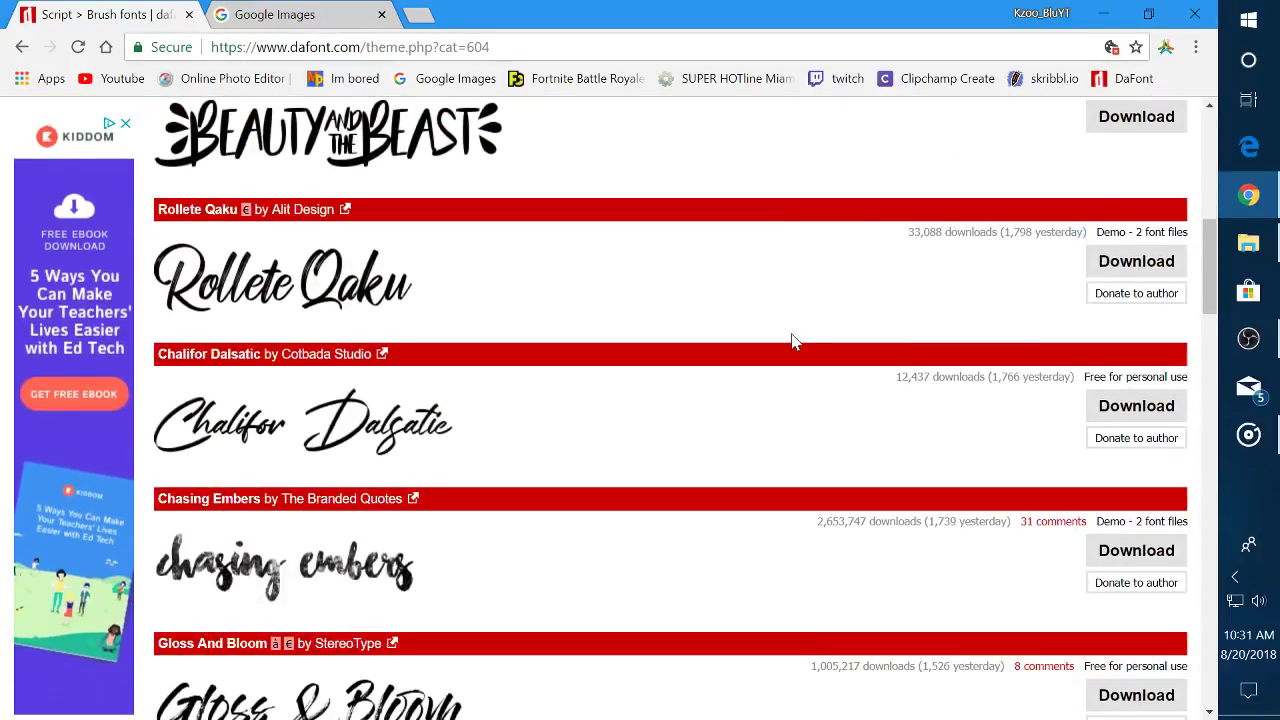
scroll(791, 342, down, 2)
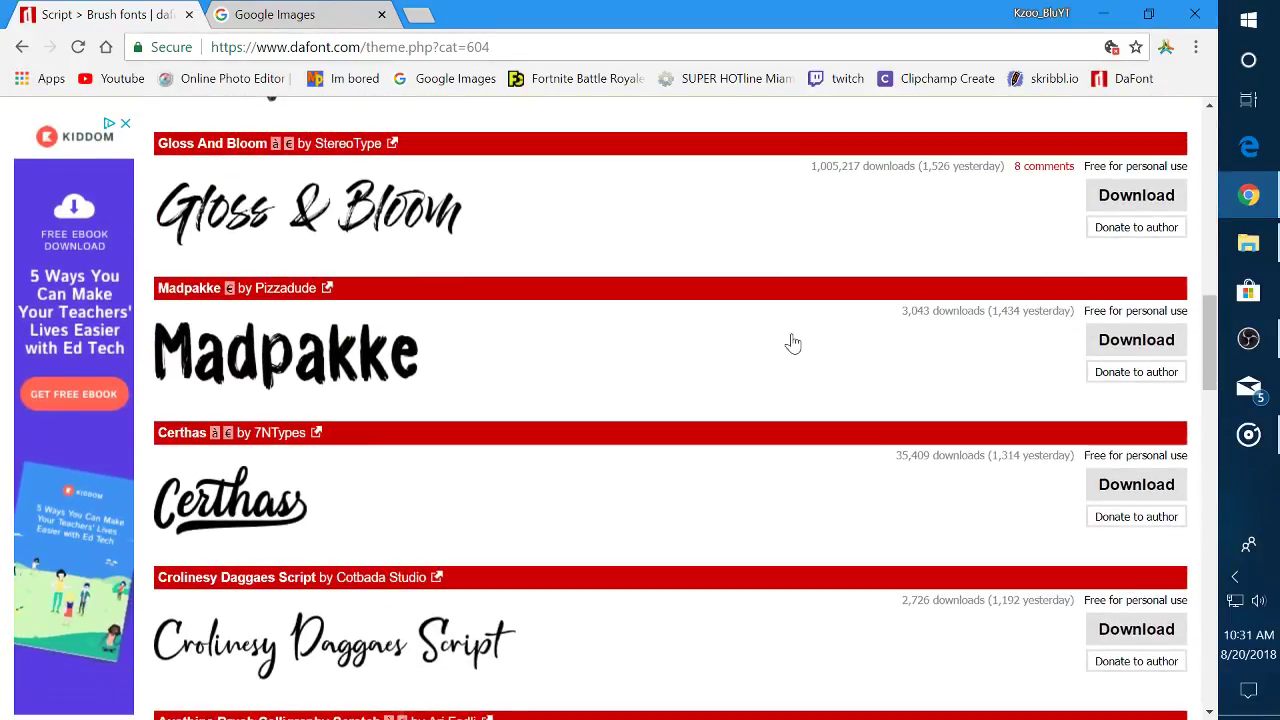
scroll(791, 342, down, 4)
scroll(794, 340, down, 3)
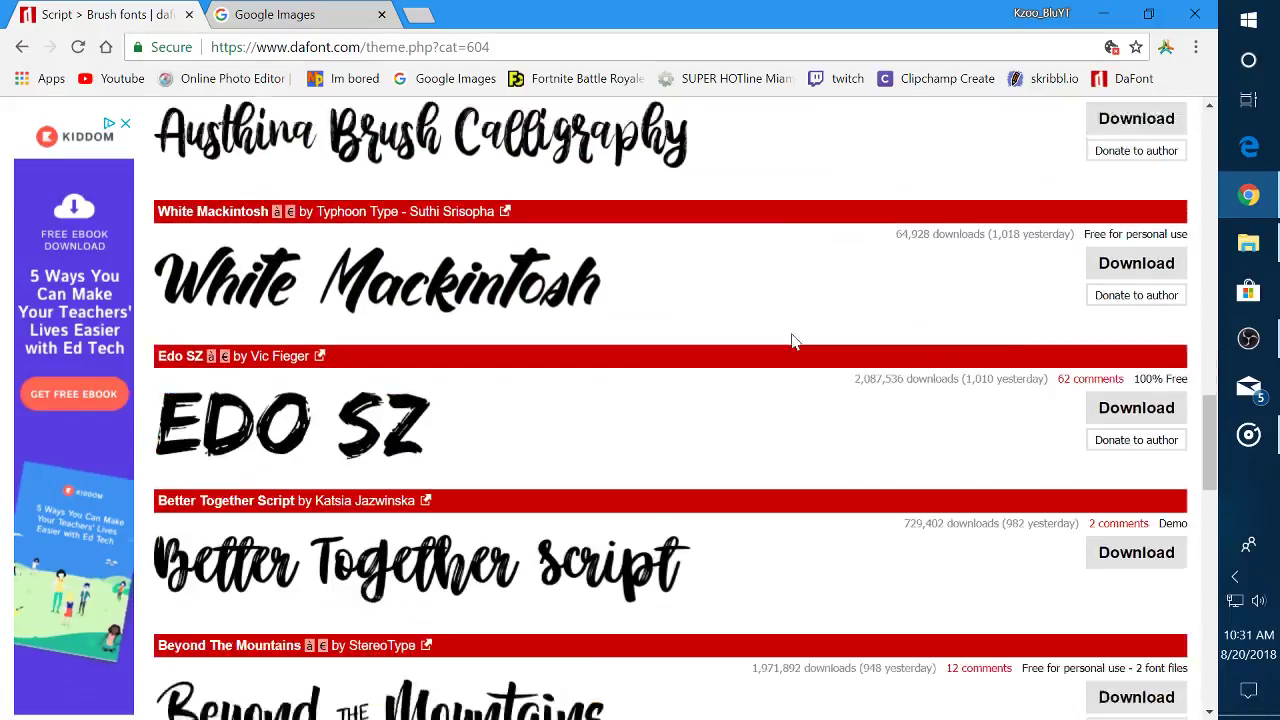
scroll(549, 336, down, 1)
scroll(549, 336, down, 1)
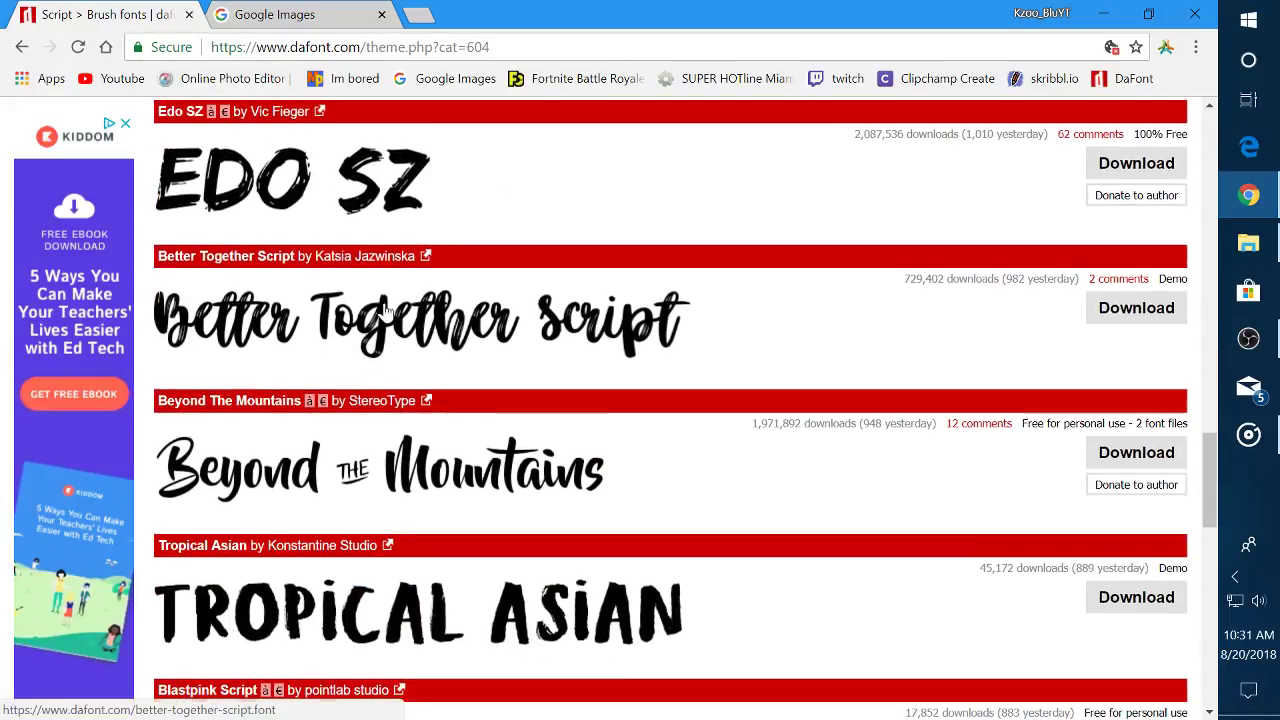
click(337, 171)
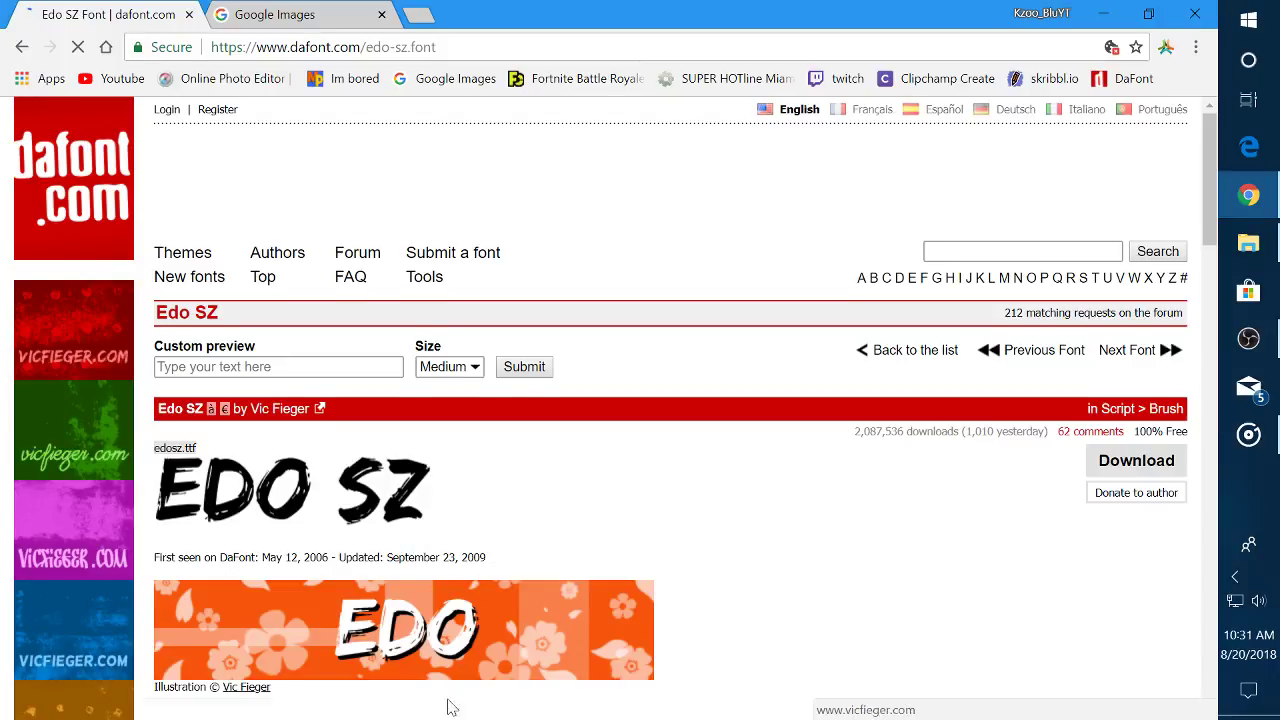
scroll(449, 700, down, 5)
scroll(445, 665, down, 5)
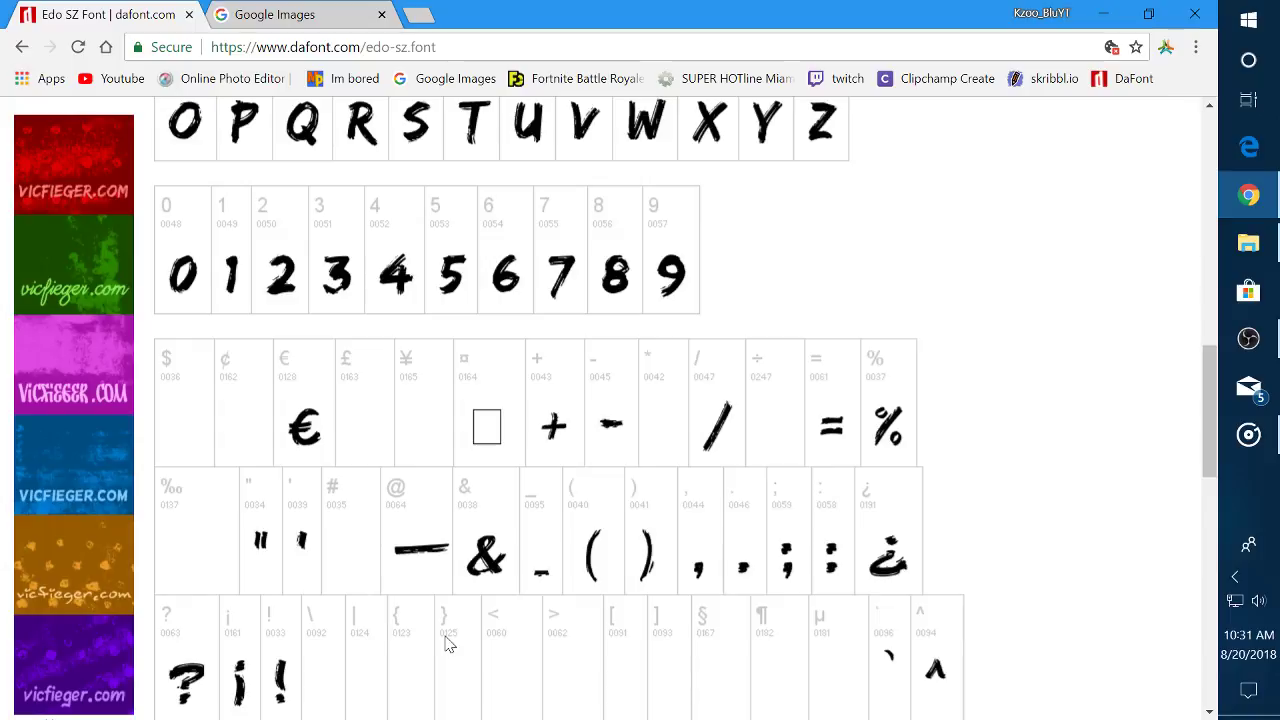
click(1103, 14)
click(884, 16)
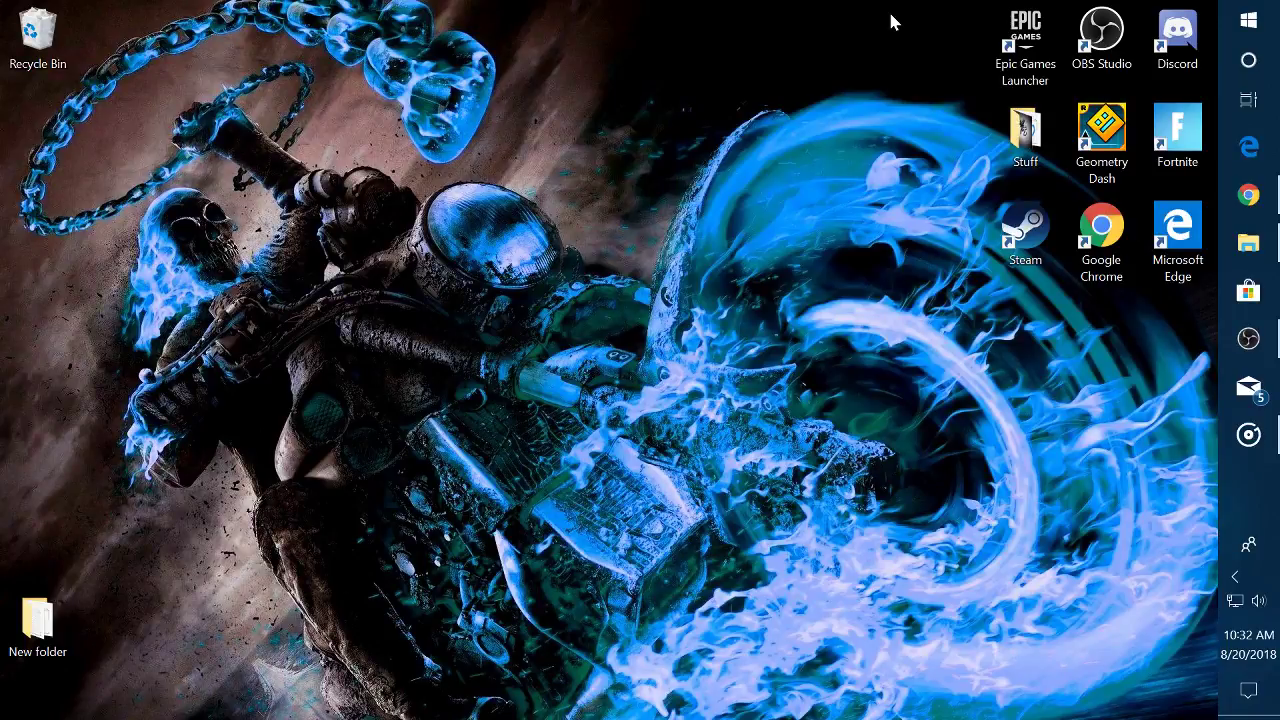
click(1266, 200)
Check the Edo SZ font's accented letters, alphabet, numbers and symbols
scroll(709, 329, down, 5)
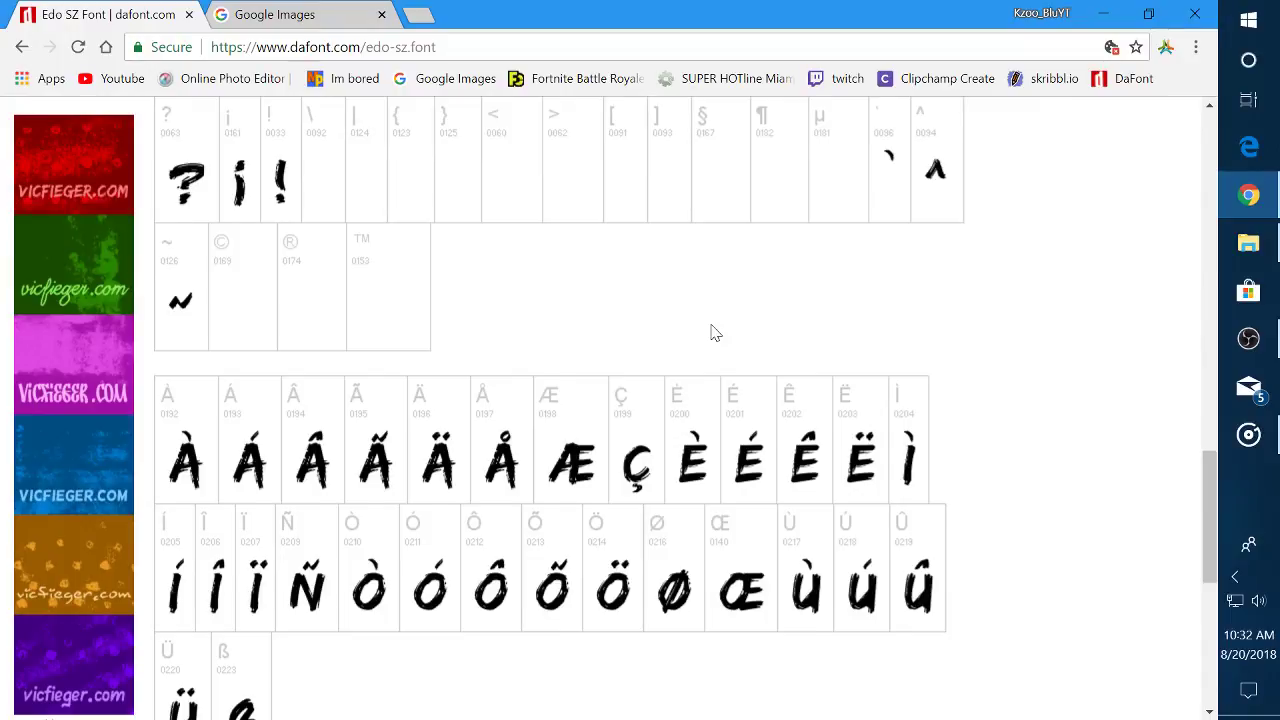
scroll(715, 333, down, 5)
scroll(710, 330, up, 15)
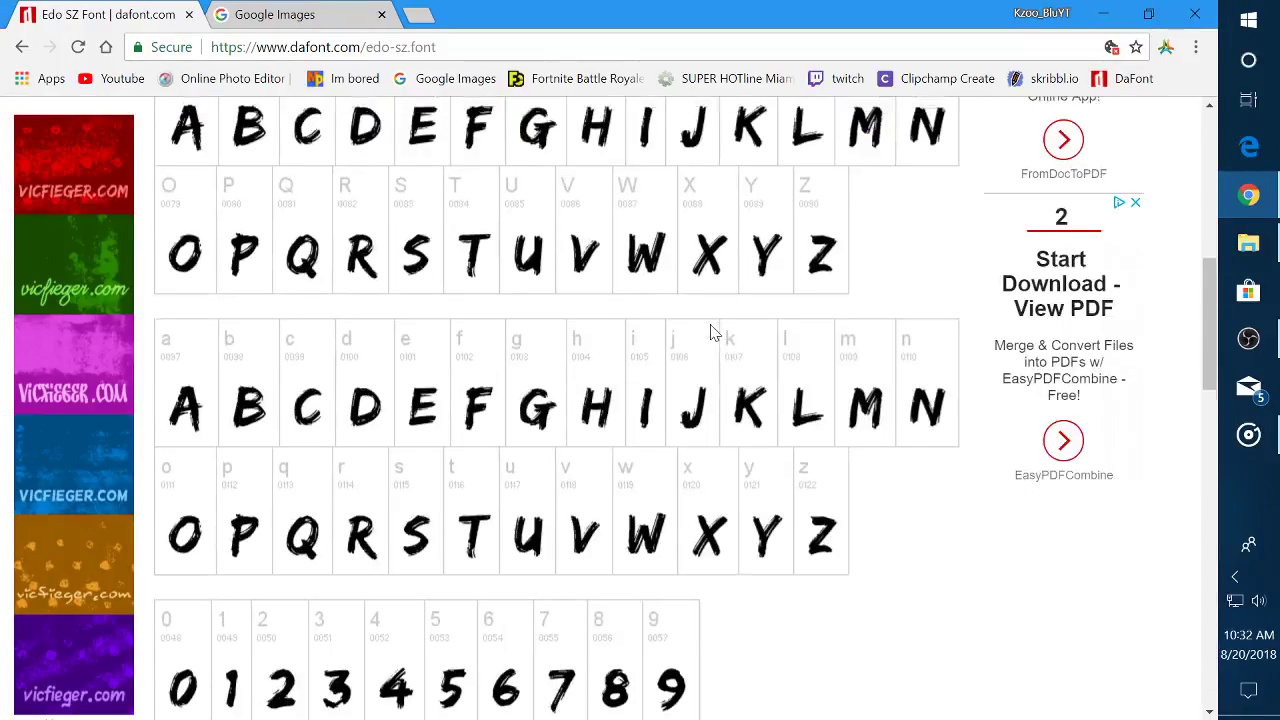
scroll(705, 325, down, 12)
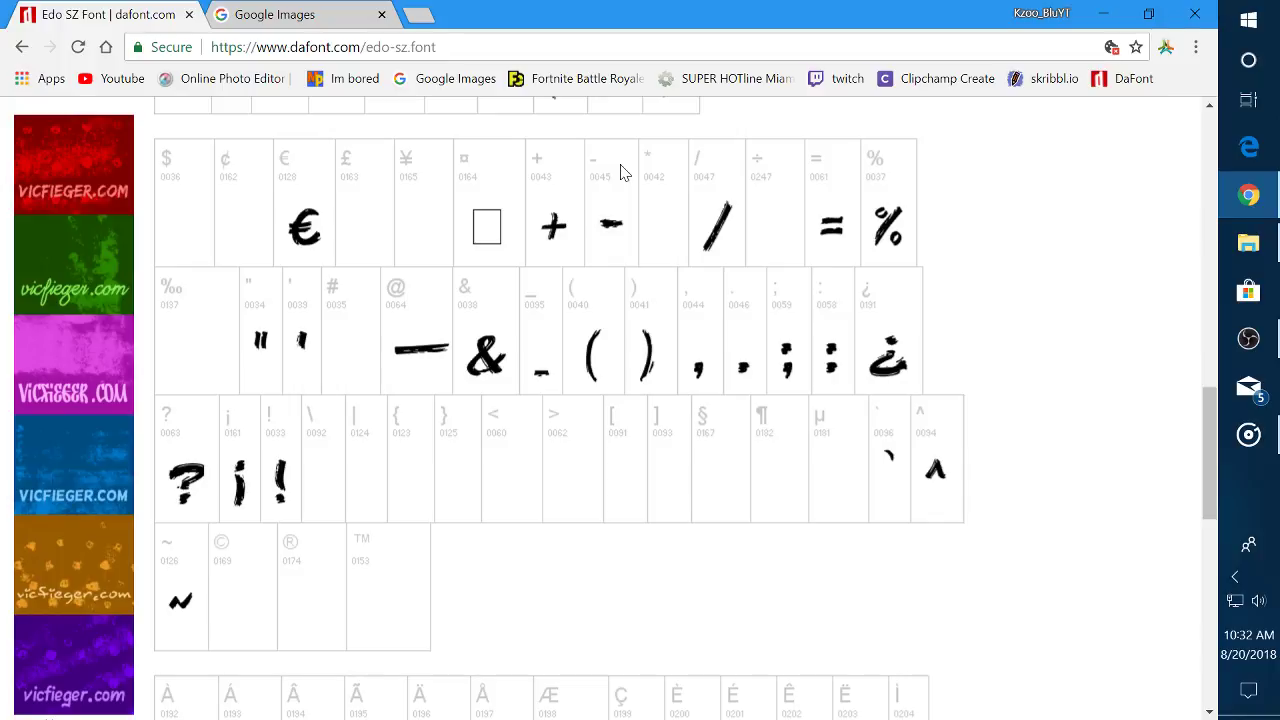
scroll(703, 258, up, 5)
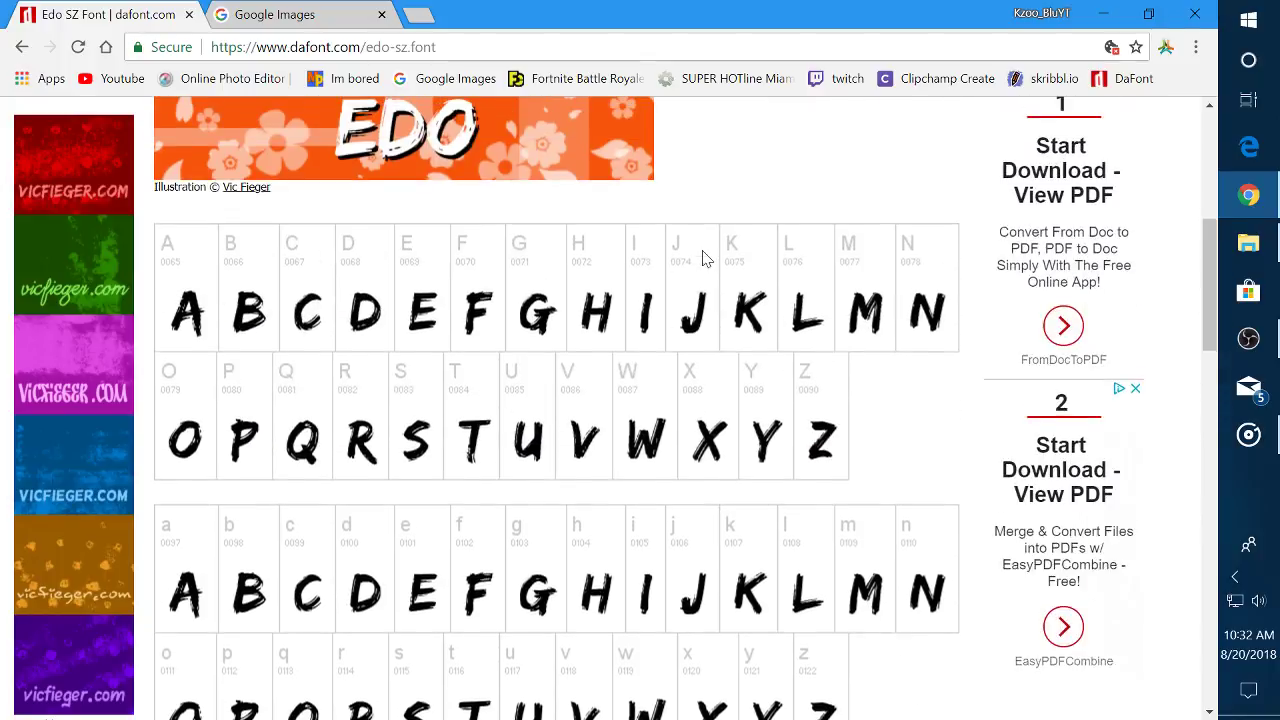
Return to the Script > Brush font list and go to its page 2
scroll(703, 258, up, 8)
click(1180, 406)
scroll(785, 543, down, 5)
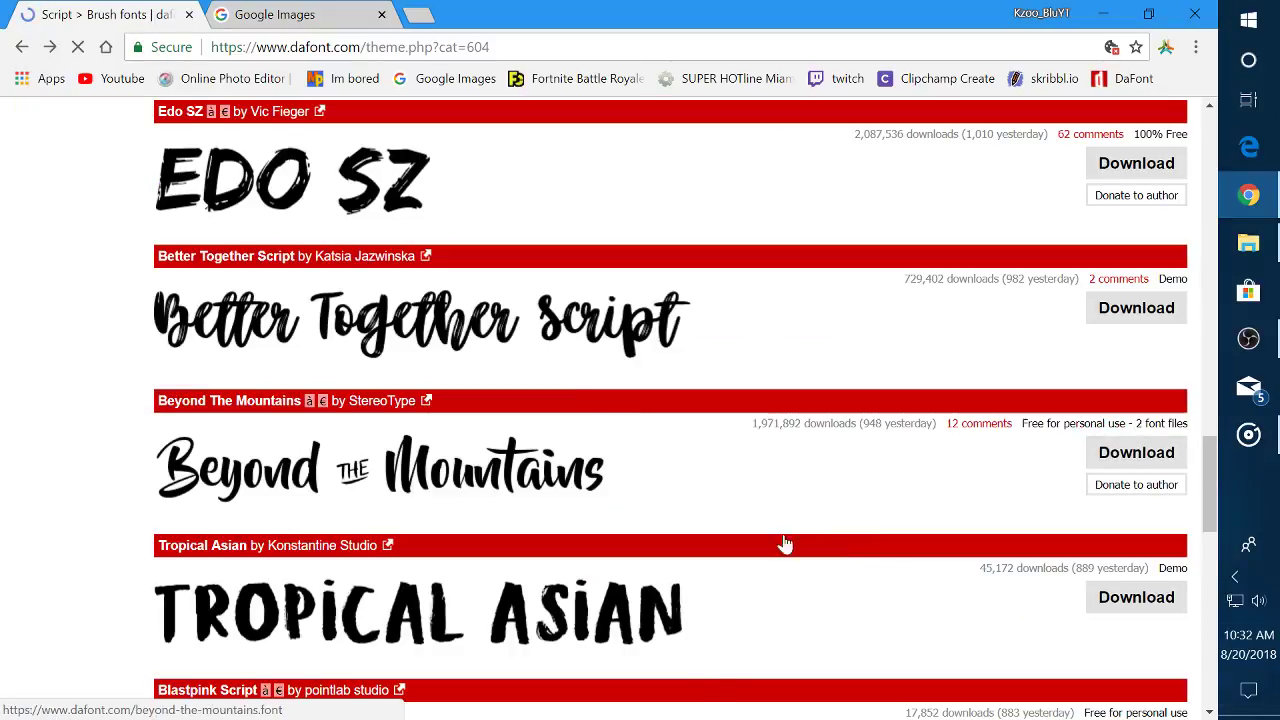
scroll(580, 591, down, 9)
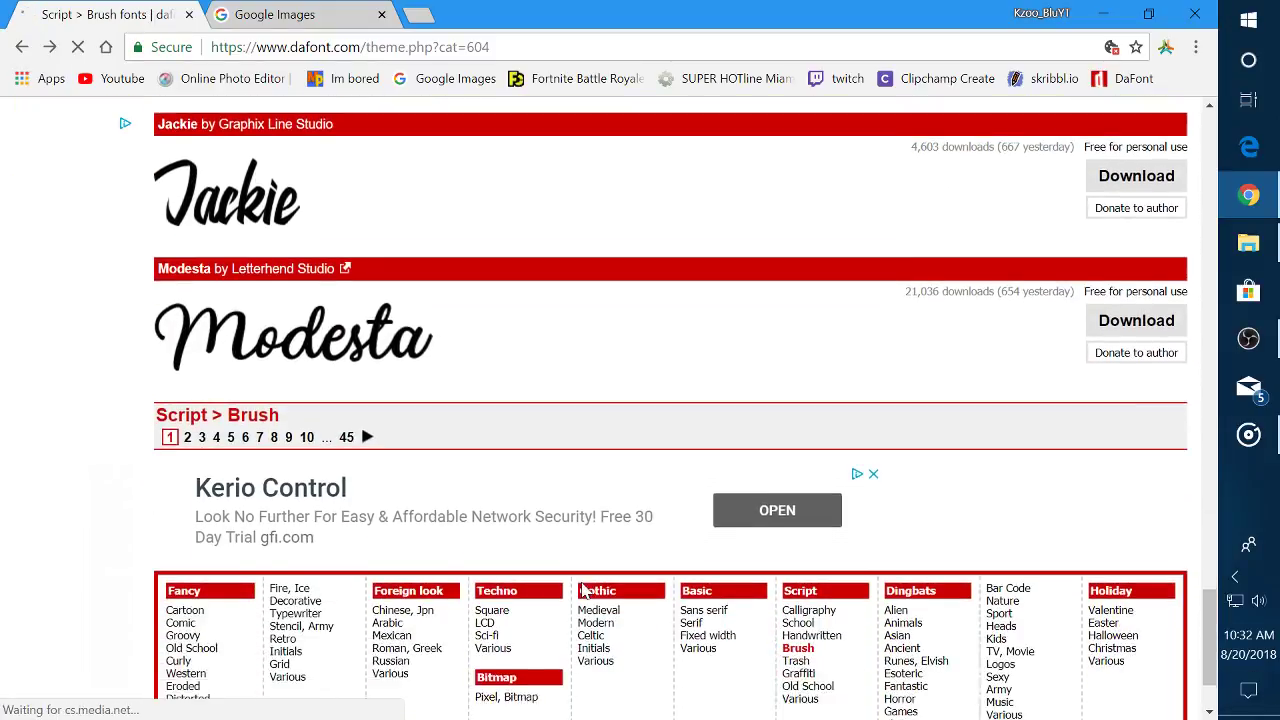
scroll(582, 590, up, 10)
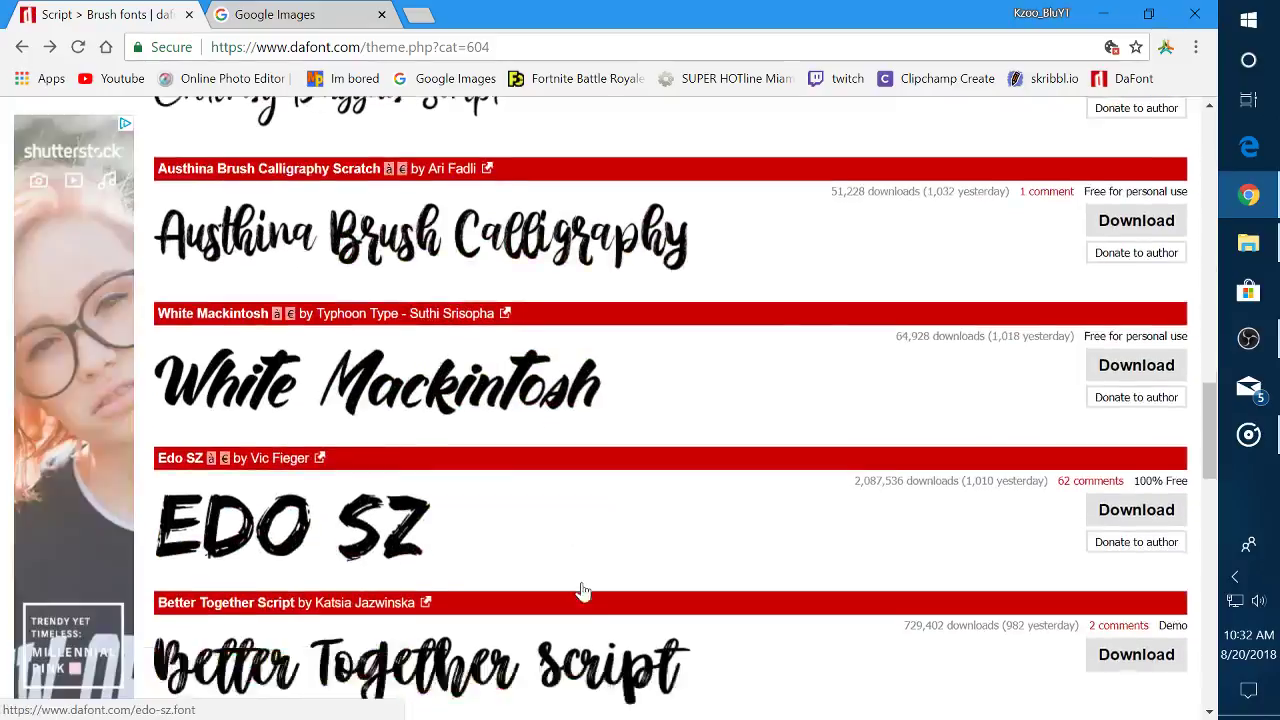
scroll(582, 590, down, 10)
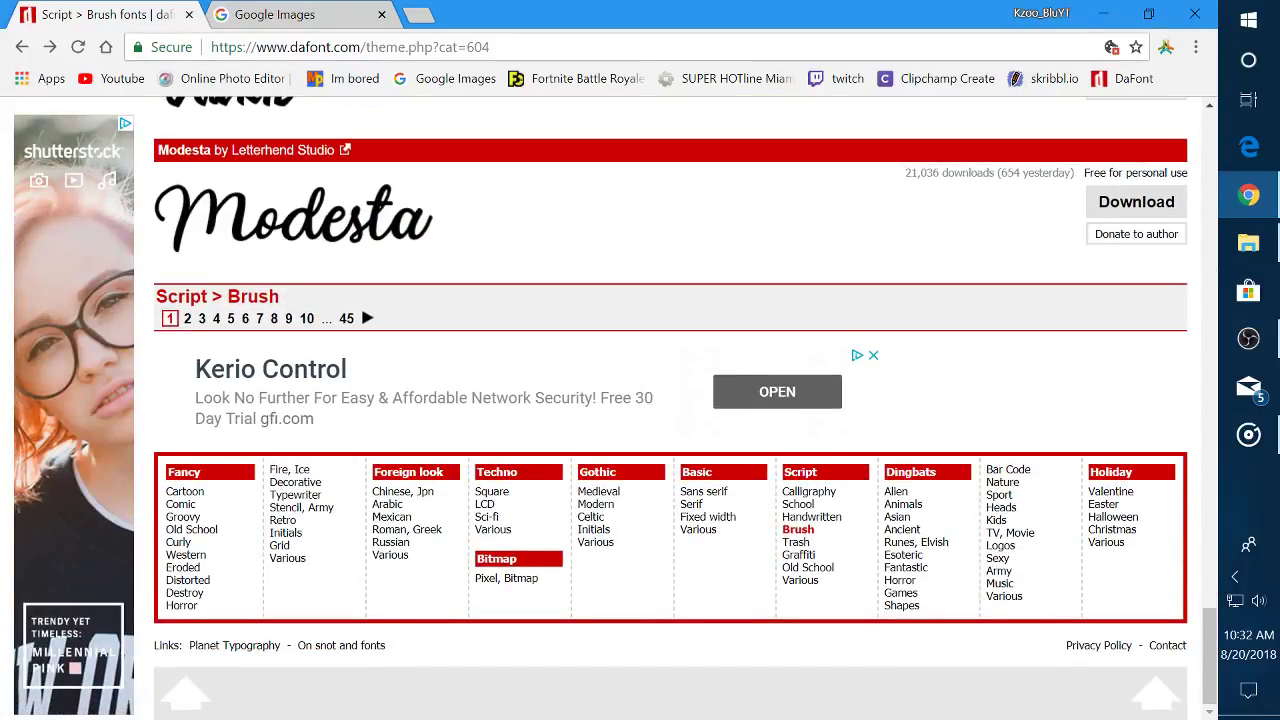
click(187, 319)
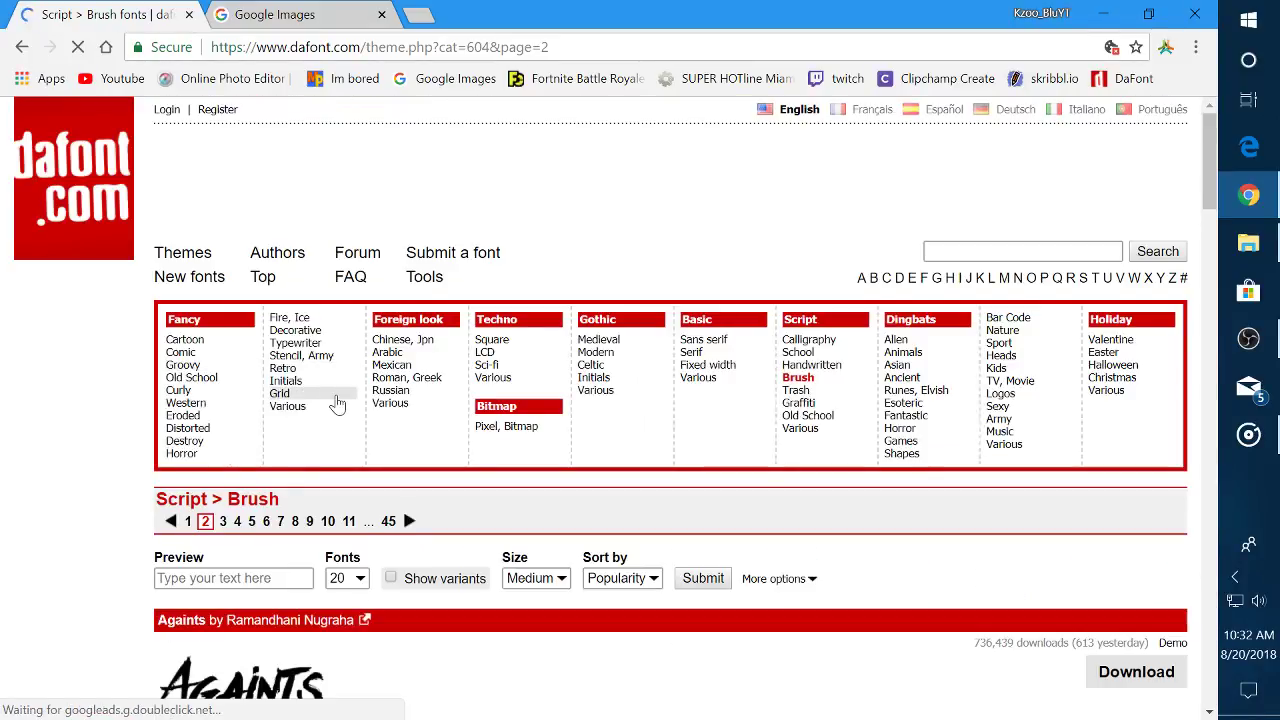
Browse page 2 of the Brush fonts and open the Levi Brush font page
scroll(338, 403, down, 7)
scroll(334, 403, up, 4)
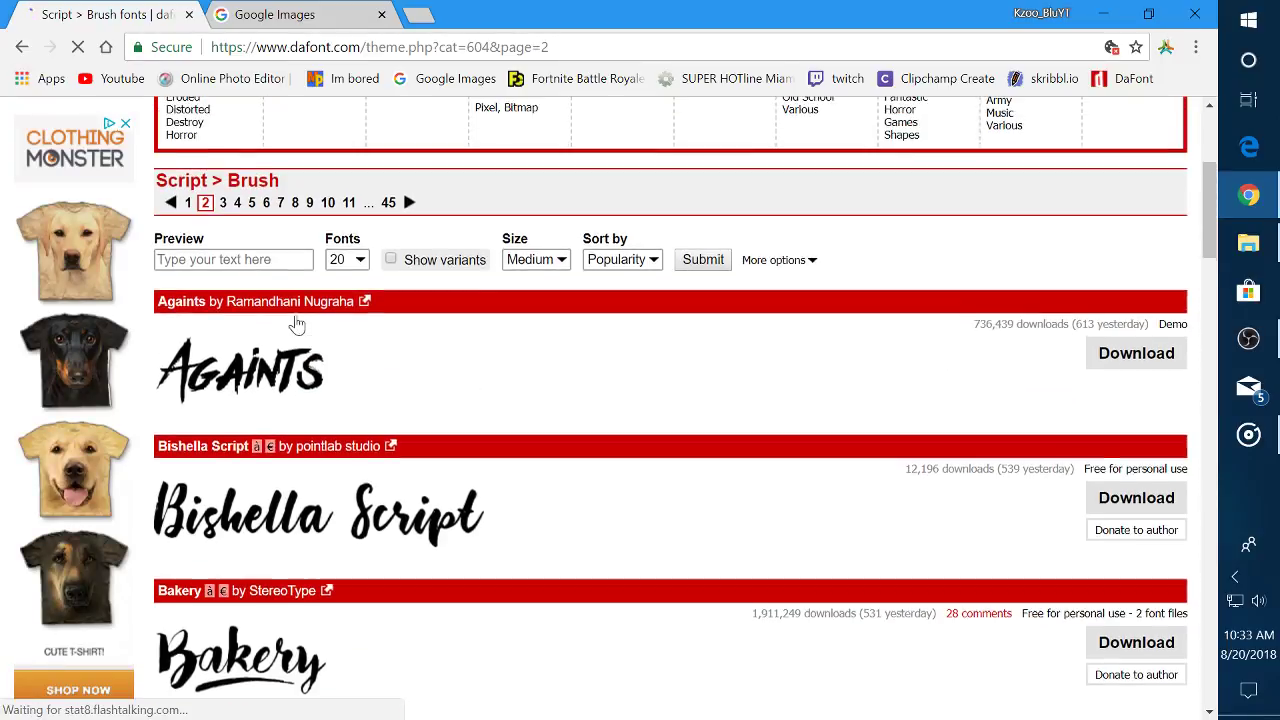
scroll(349, 394, down, 2)
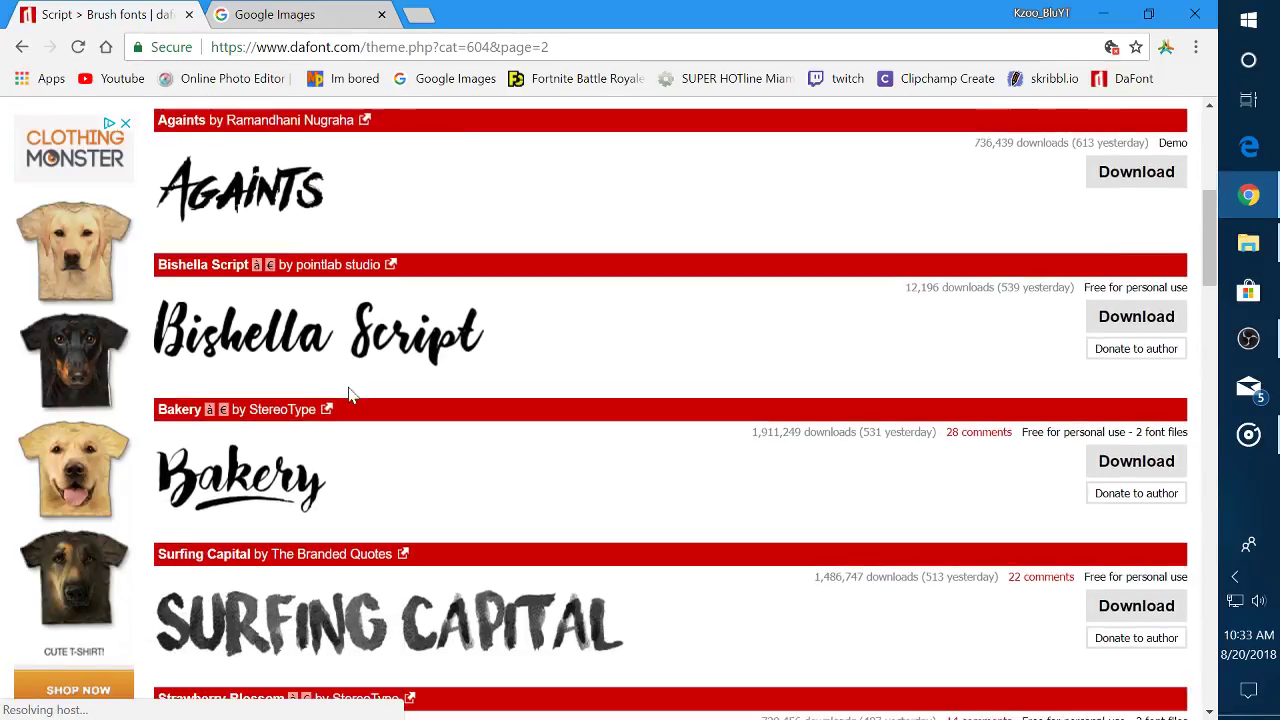
scroll(349, 394, down, 2)
scroll(349, 394, down, 3)
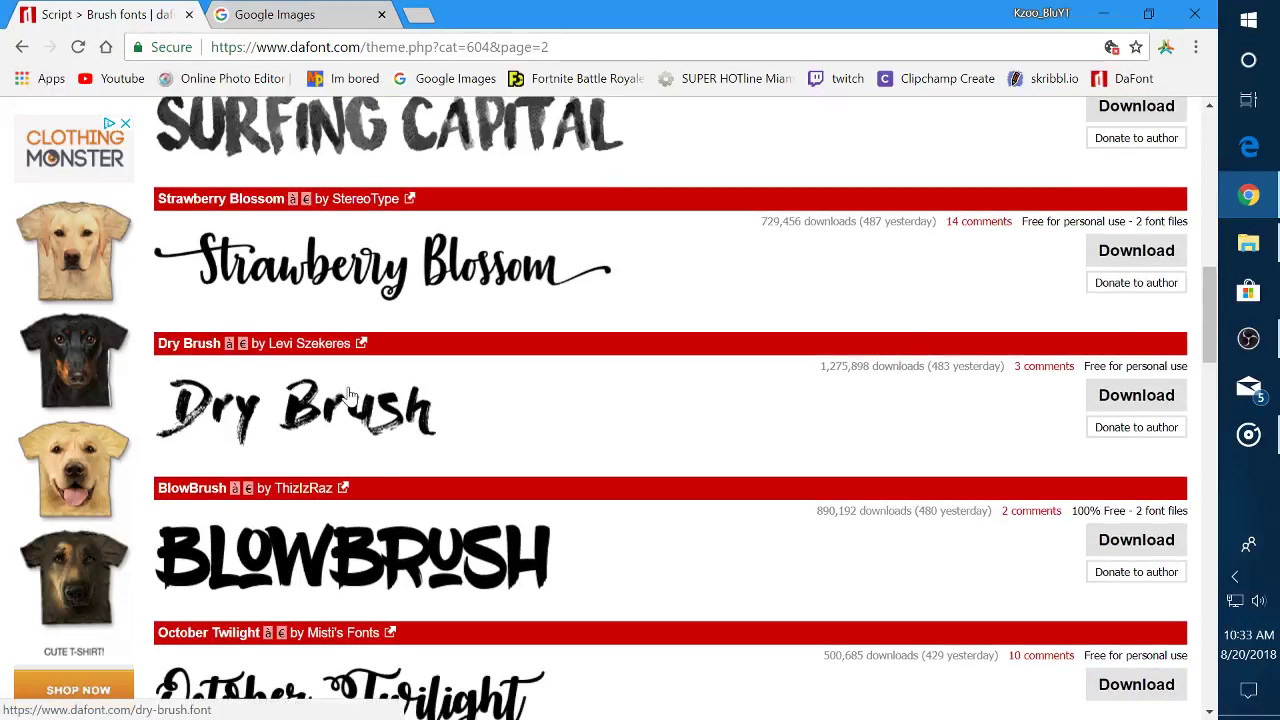
scroll(349, 394, down, 2)
scroll(349, 394, down, 5)
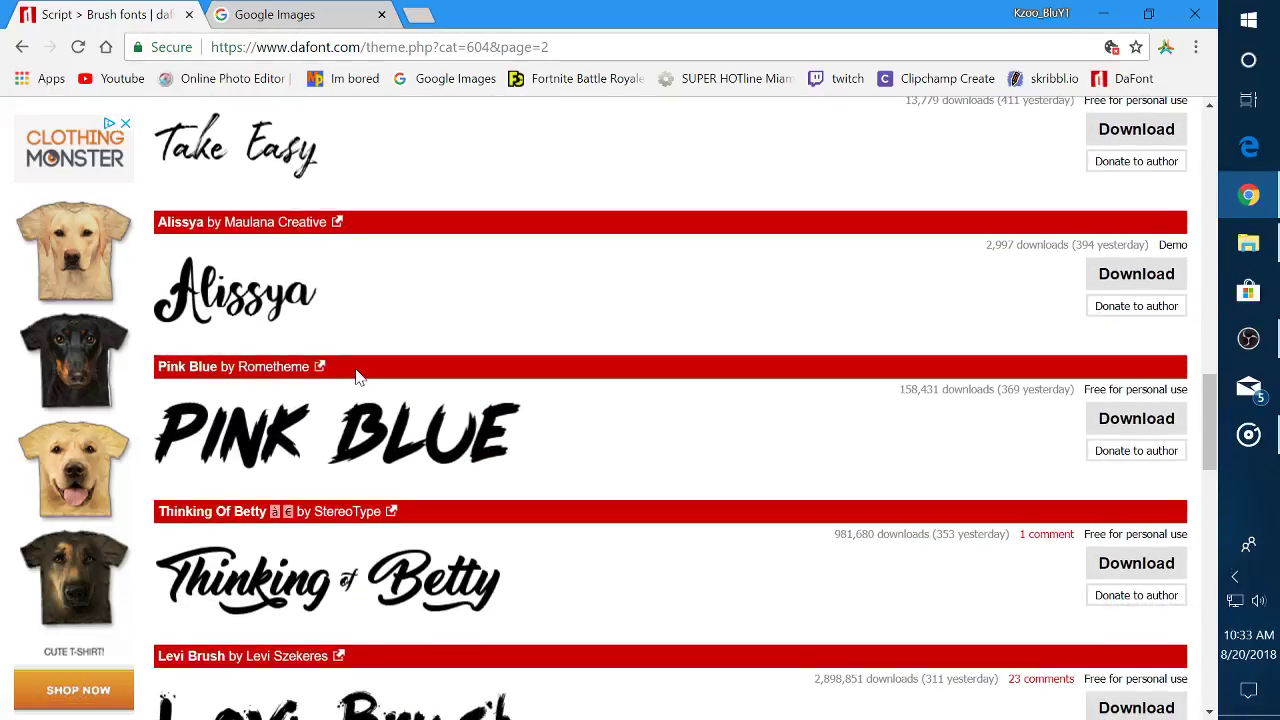
scroll(360, 380, down, 1)
scroll(391, 388, down, 2)
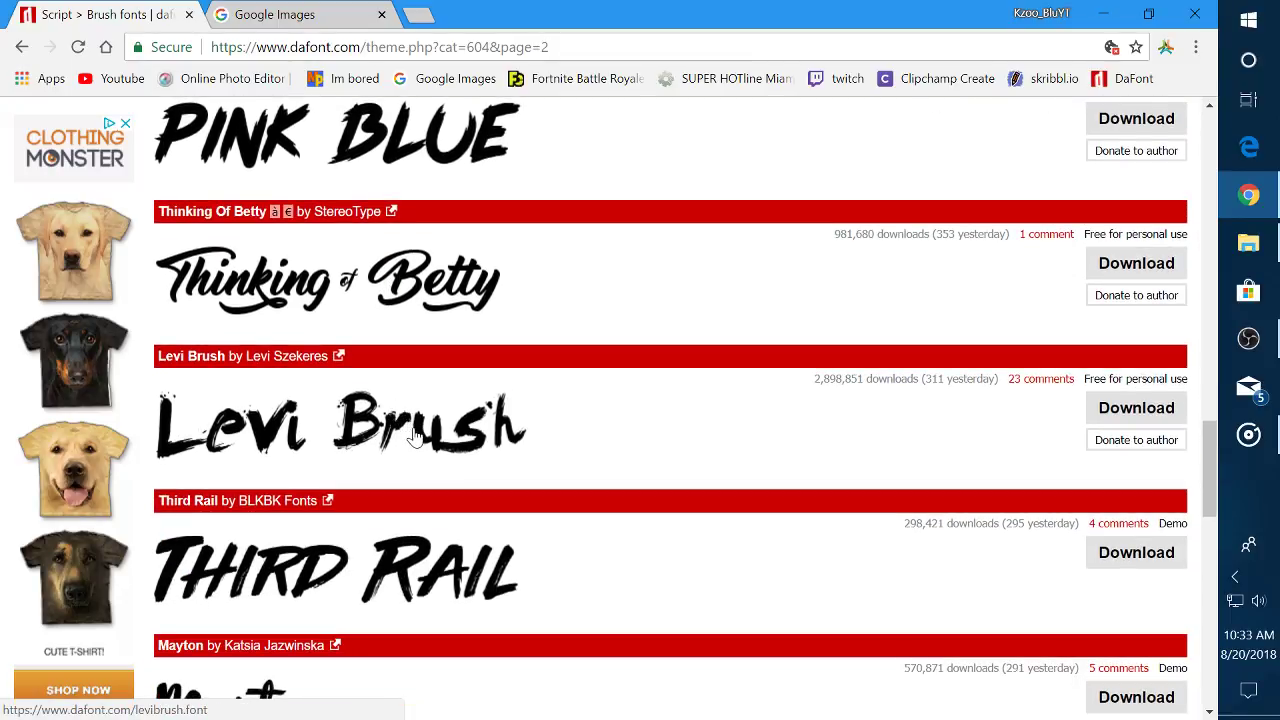
click(415, 437)
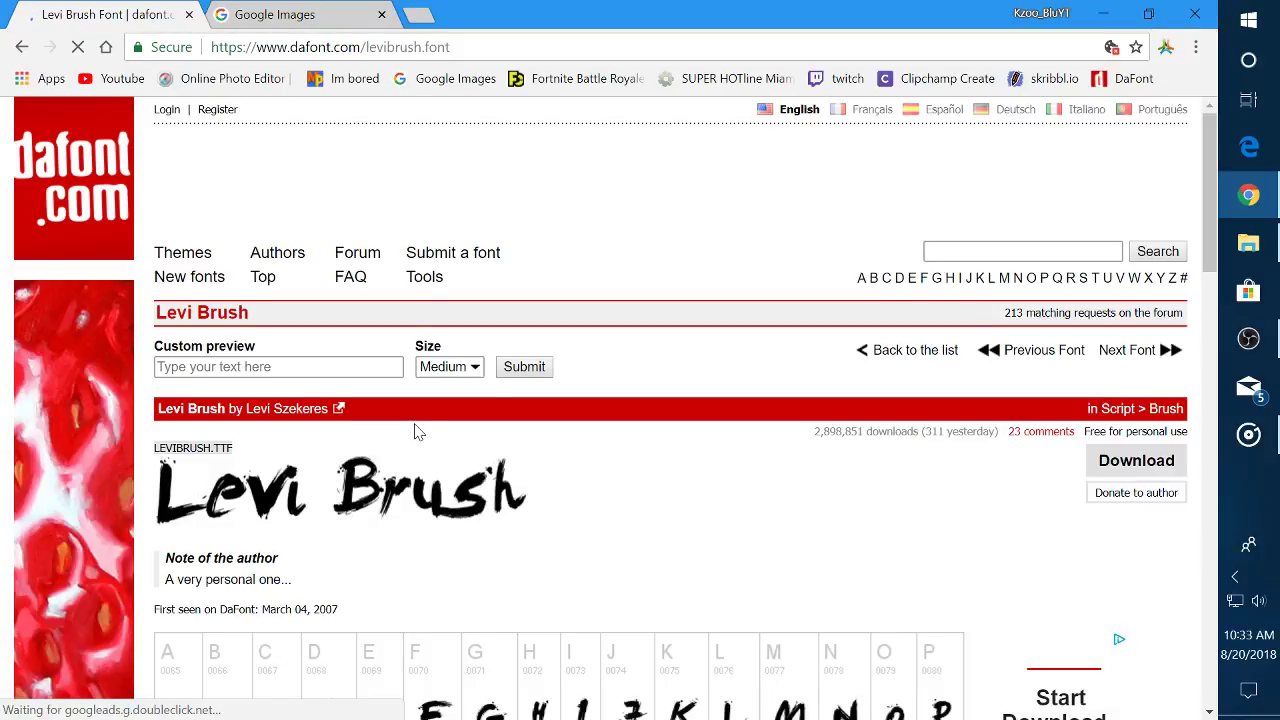
Examine the Levi Brush character map, including its numbers, symbols and accented letters
scroll(418, 432, down, 1)
scroll(418, 432, down, 8)
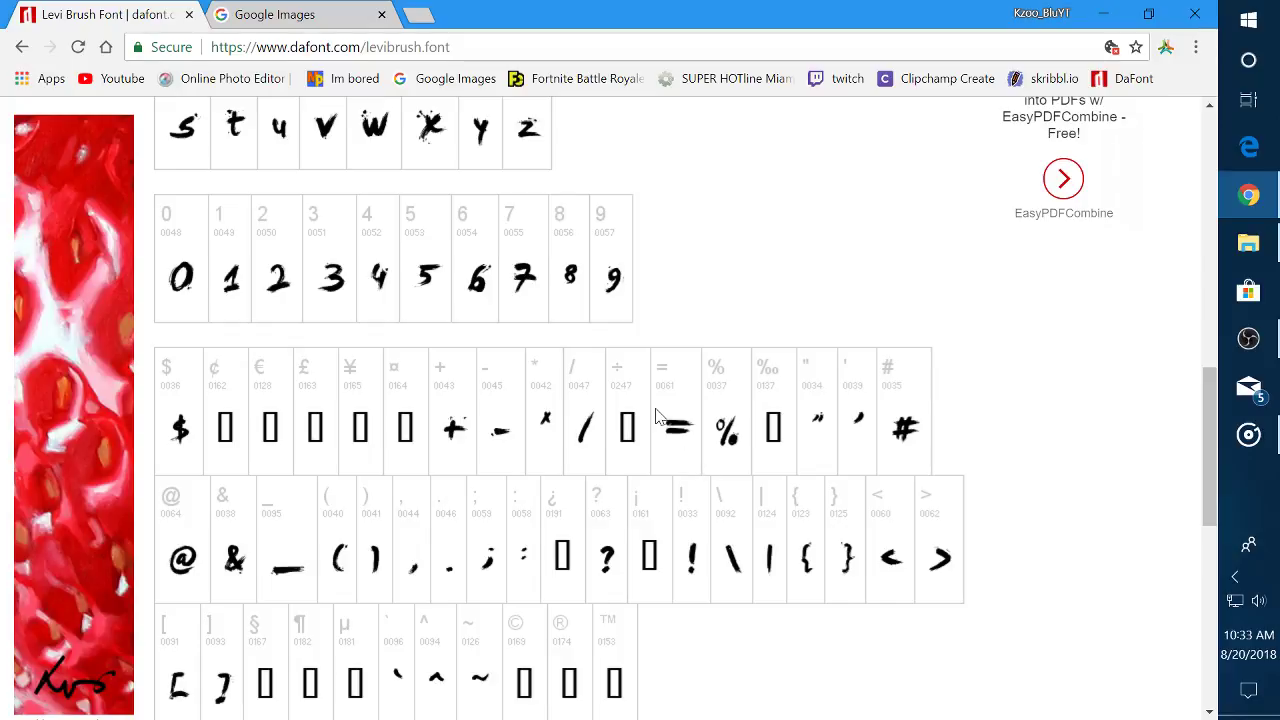
scroll(628, 490, down, 4)
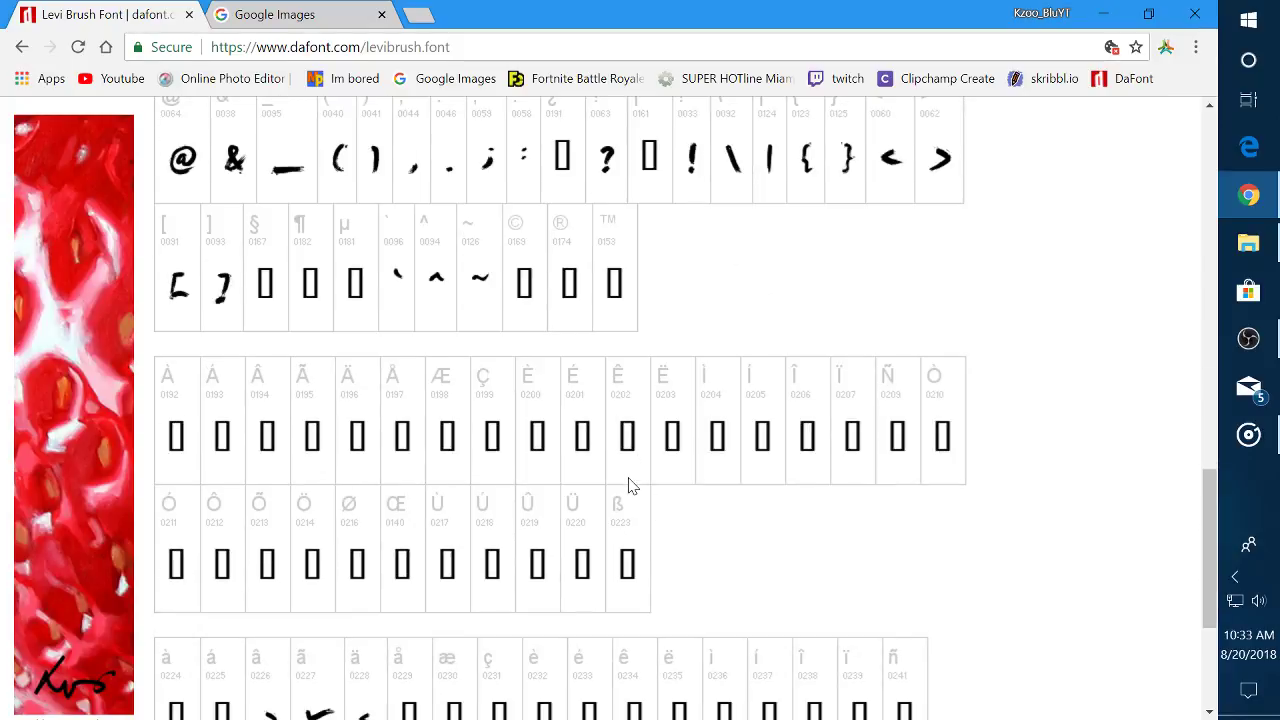
scroll(628, 483, down, 2)
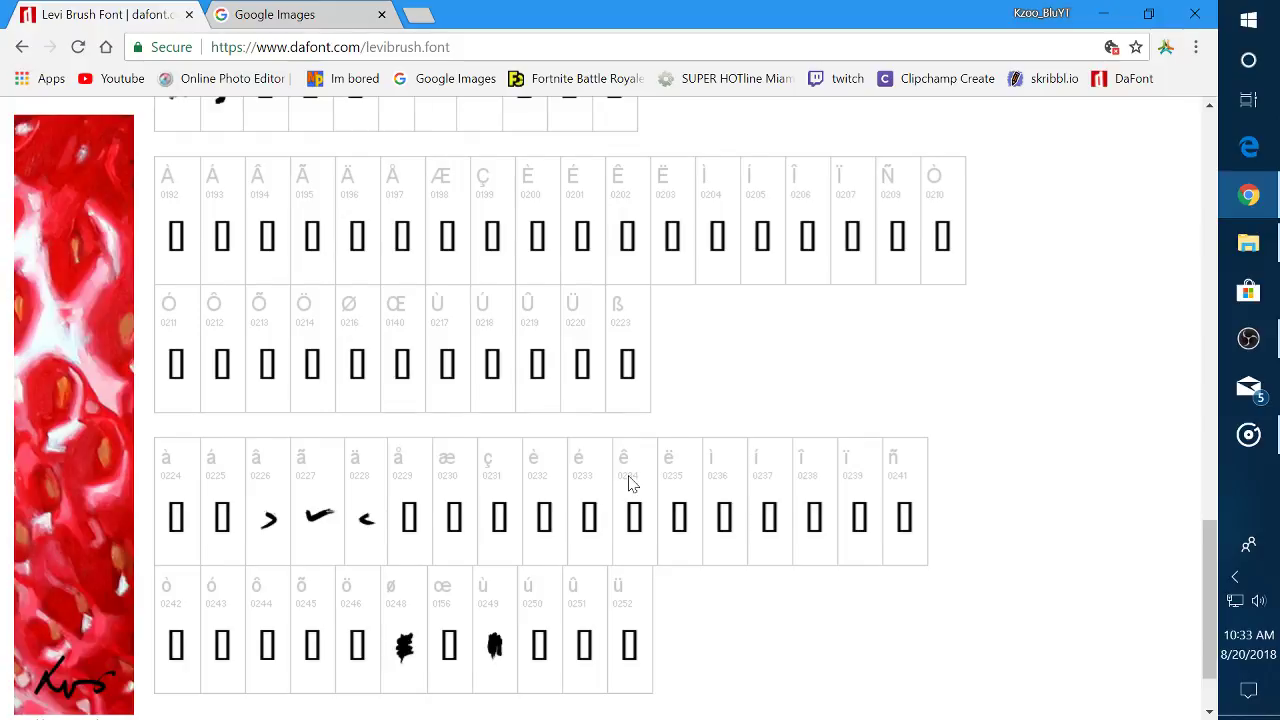
scroll(635, 475, up, 7)
scroll(644, 465, up, 7)
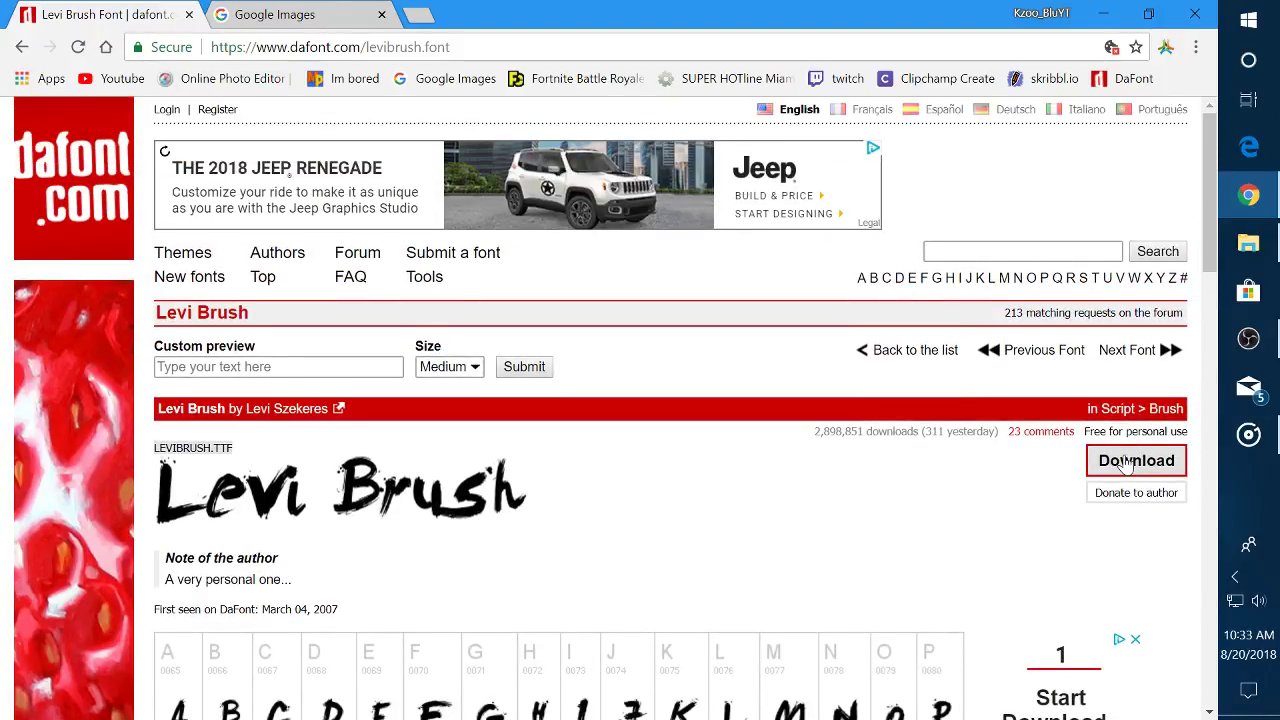
Download the Levi Brush font and open the downloaded levibrush.zip archive
click(1124, 462)
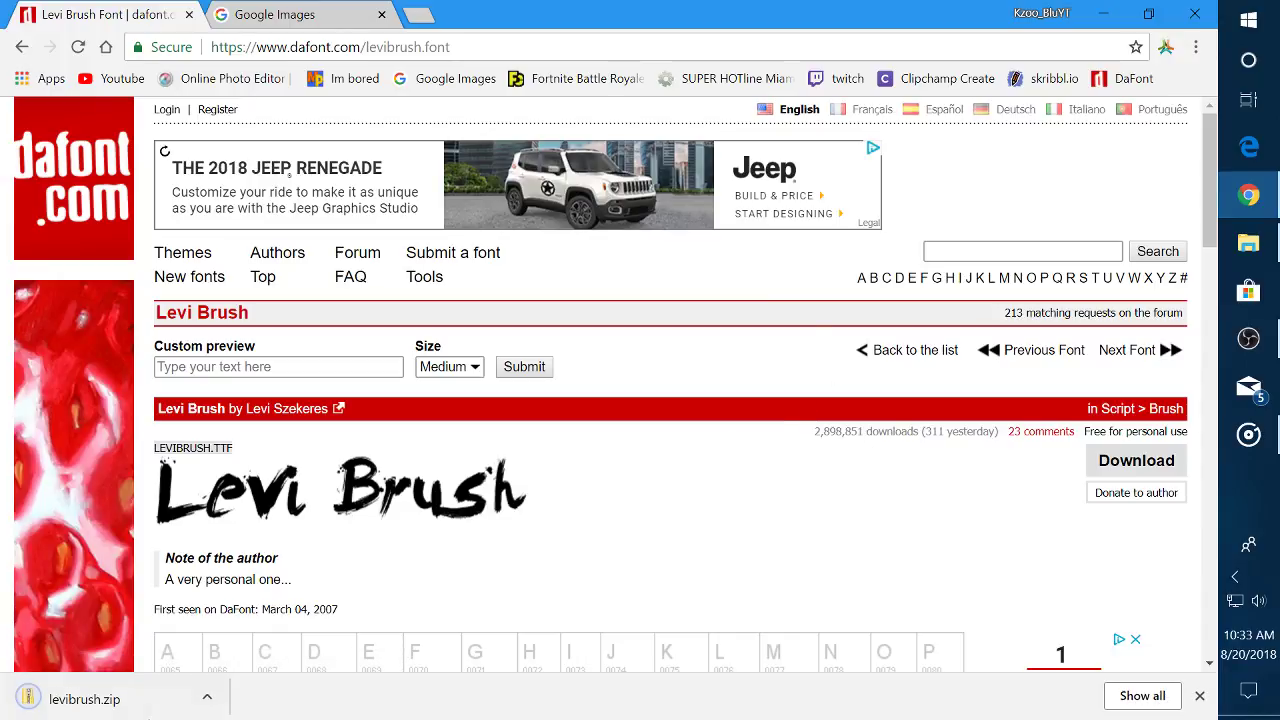
click(206, 697)
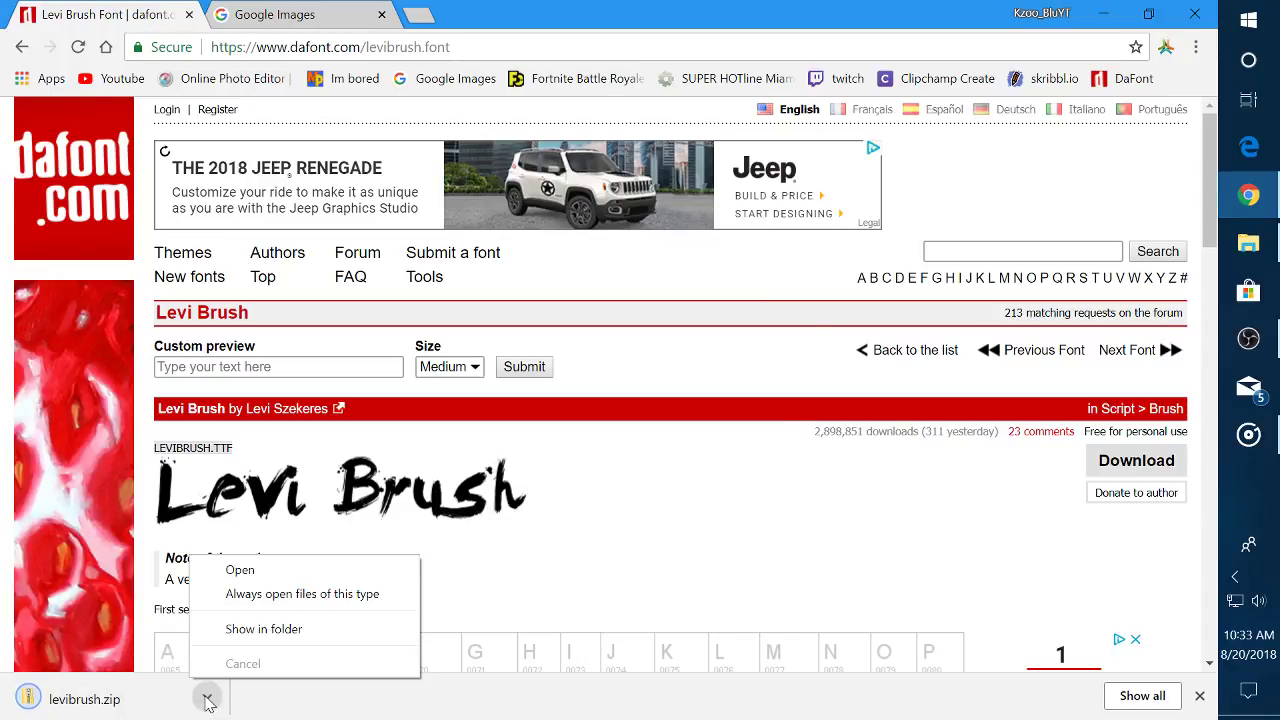
click(271, 576)
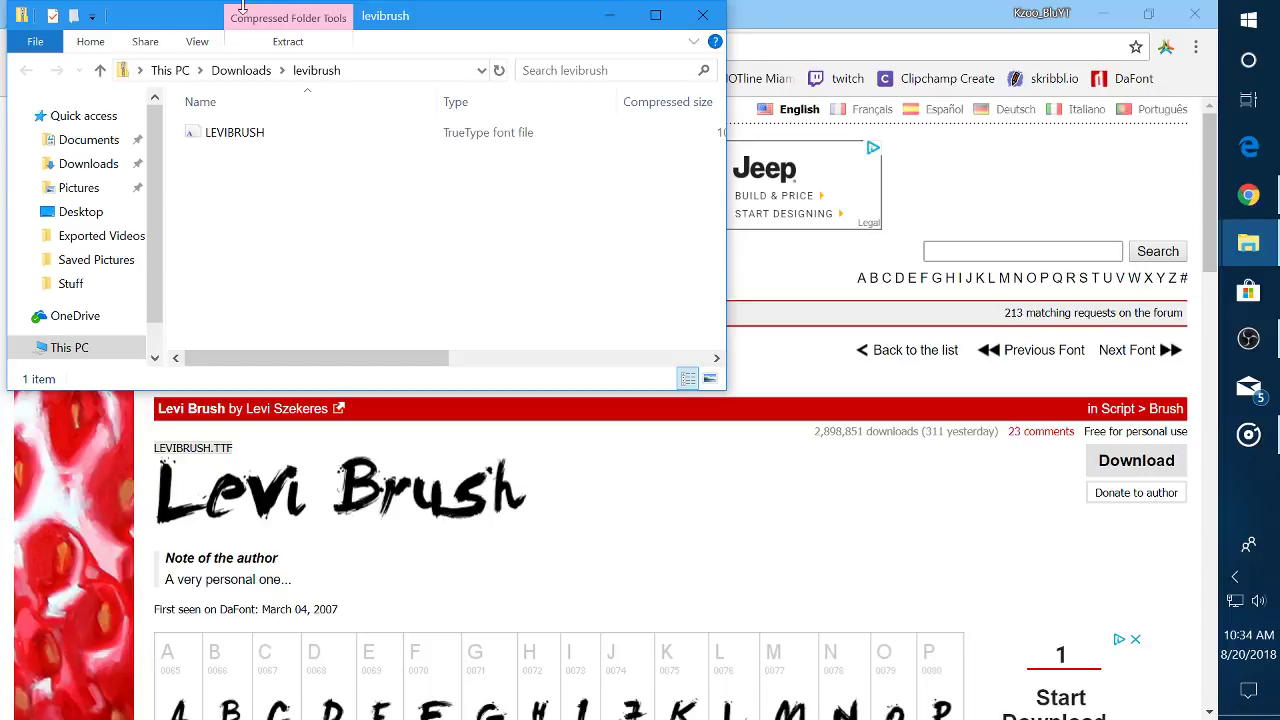
Open the LEVIBRUSH TrueType font file from the archive, preview it and install it
click(263, 140)
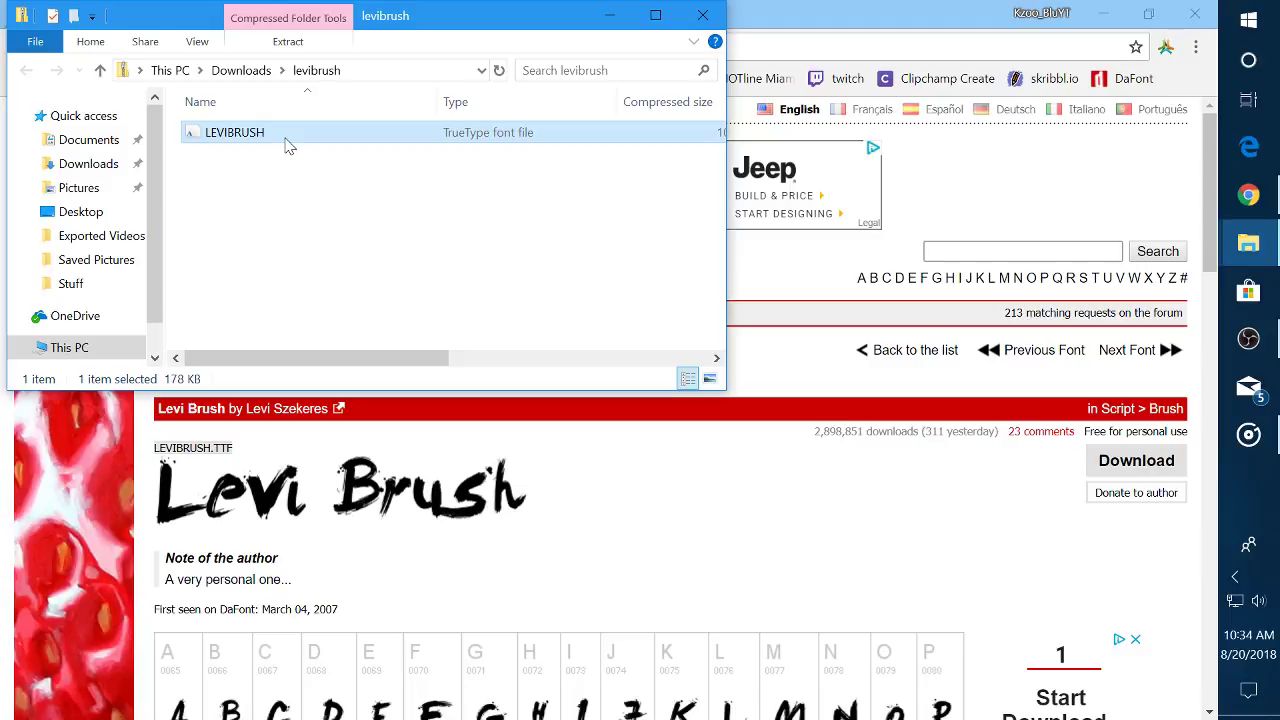
double_click(285, 138)
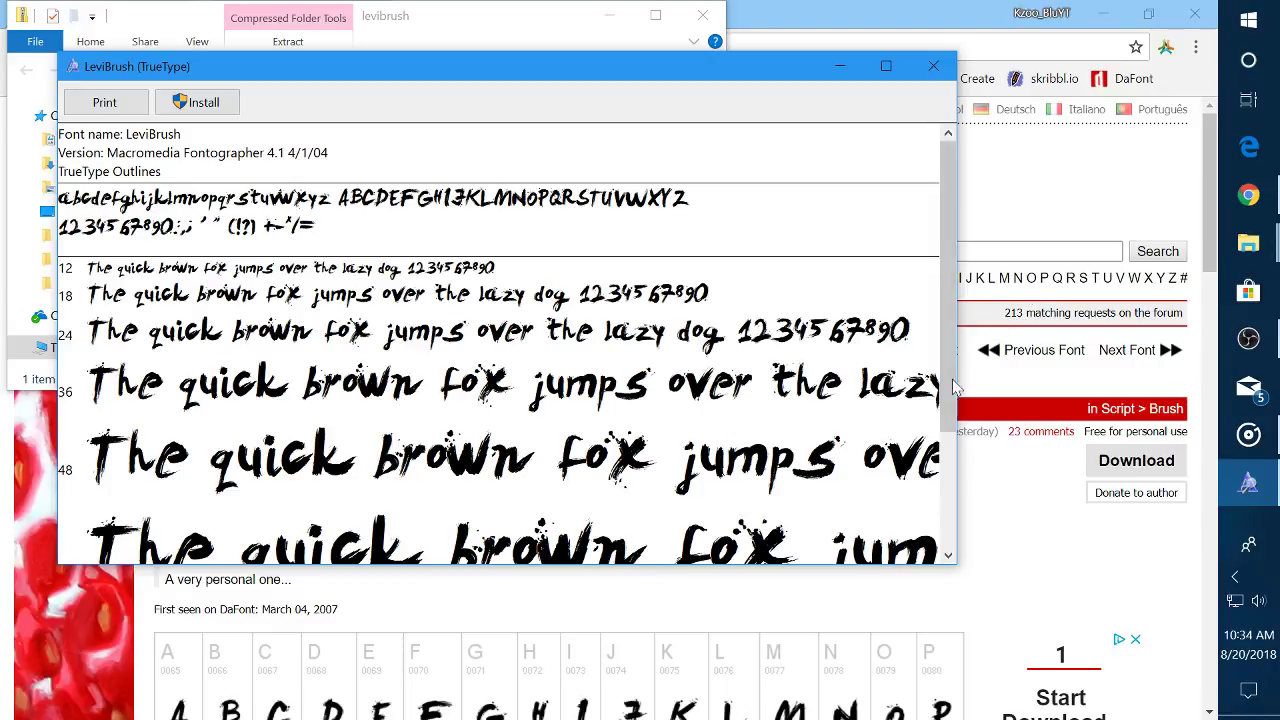
scroll(945, 478, down, 2)
drag(945, 478, 928, 390)
click(199, 106)
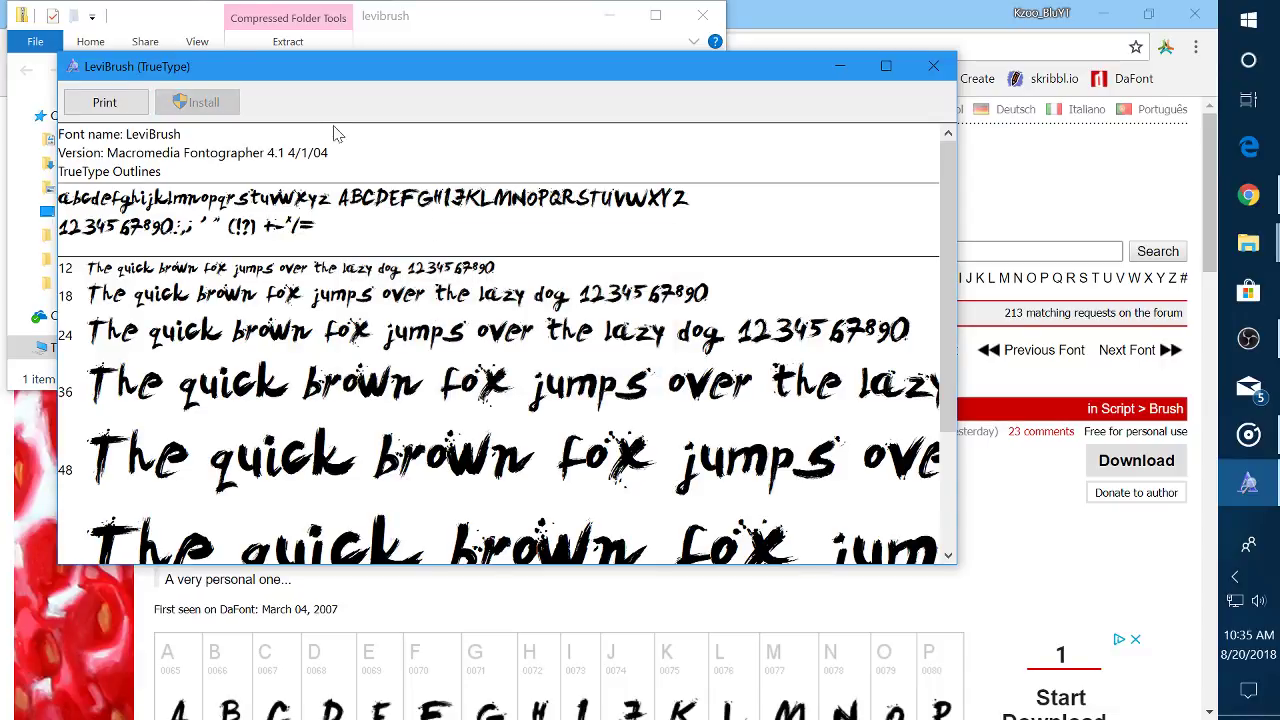
Minimize the font preview and the levibrush archive window to return to the Levi Brush page
click(840, 66)
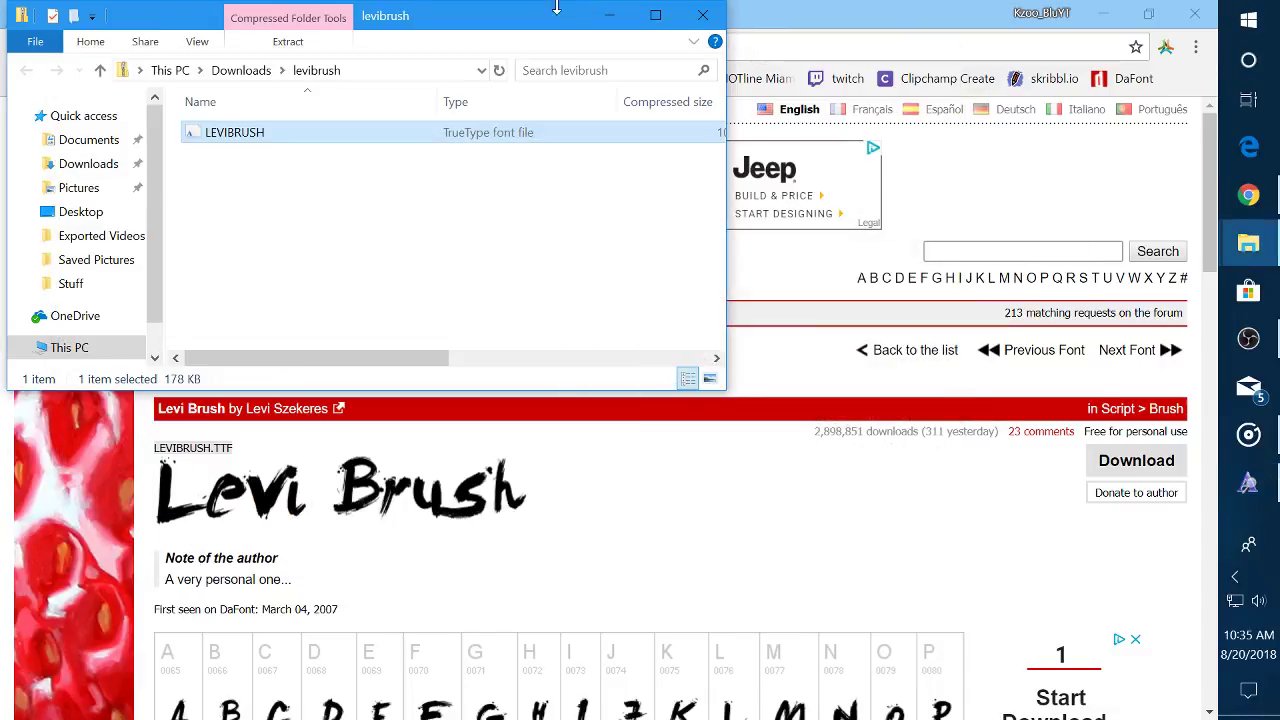
click(610, 15)
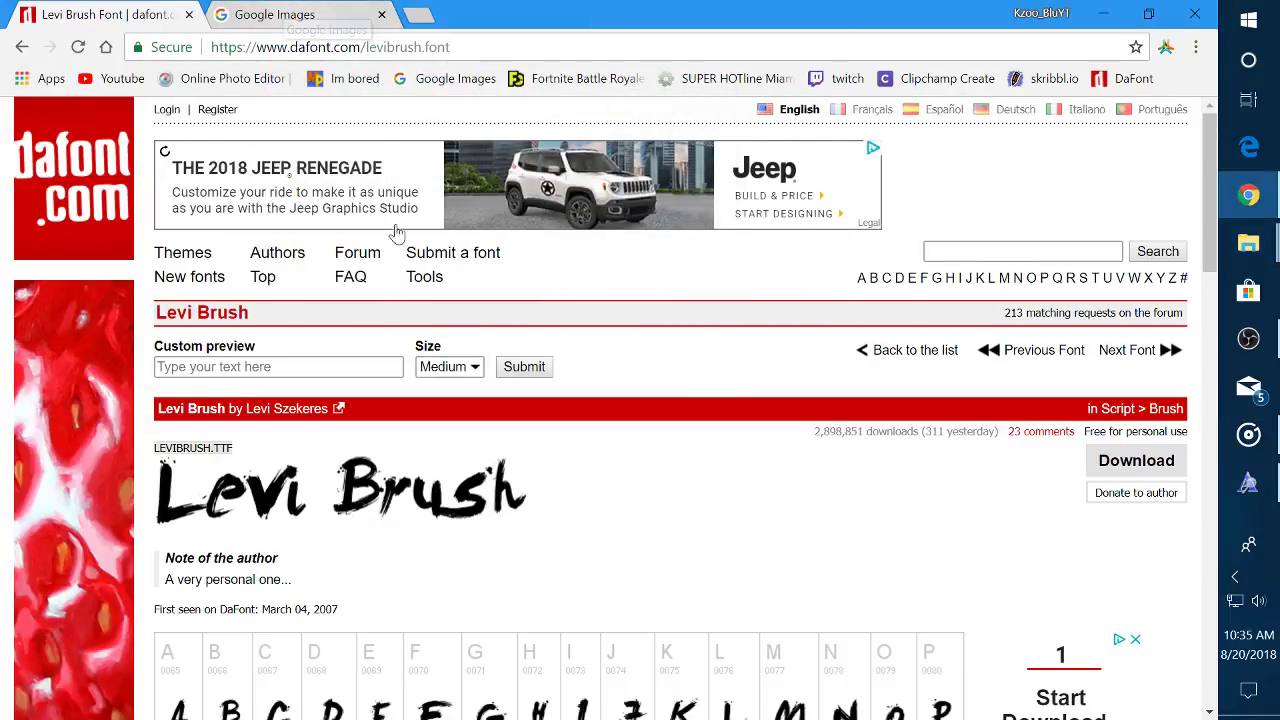
scroll(380, 400, down, 3)
scroll(380, 405, up, 4)
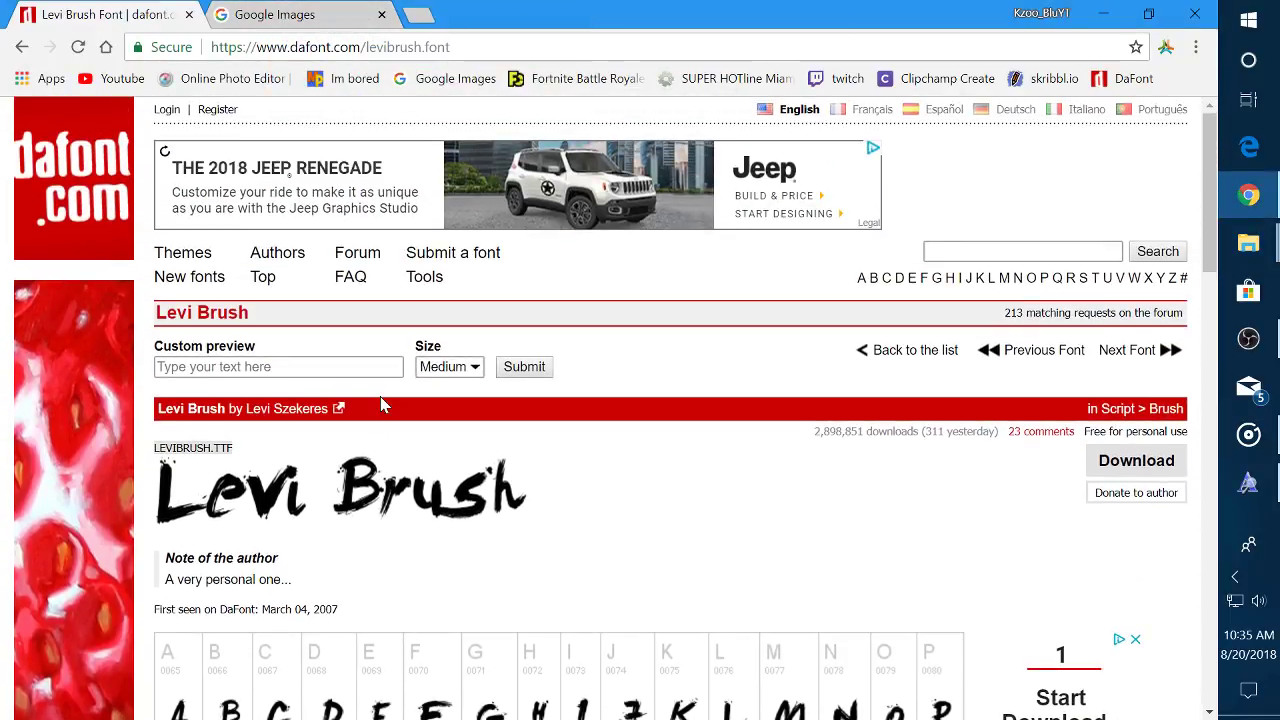
Generate a custom preview of the text "Oh Hi" in the Levi Brush font
click(290, 366)
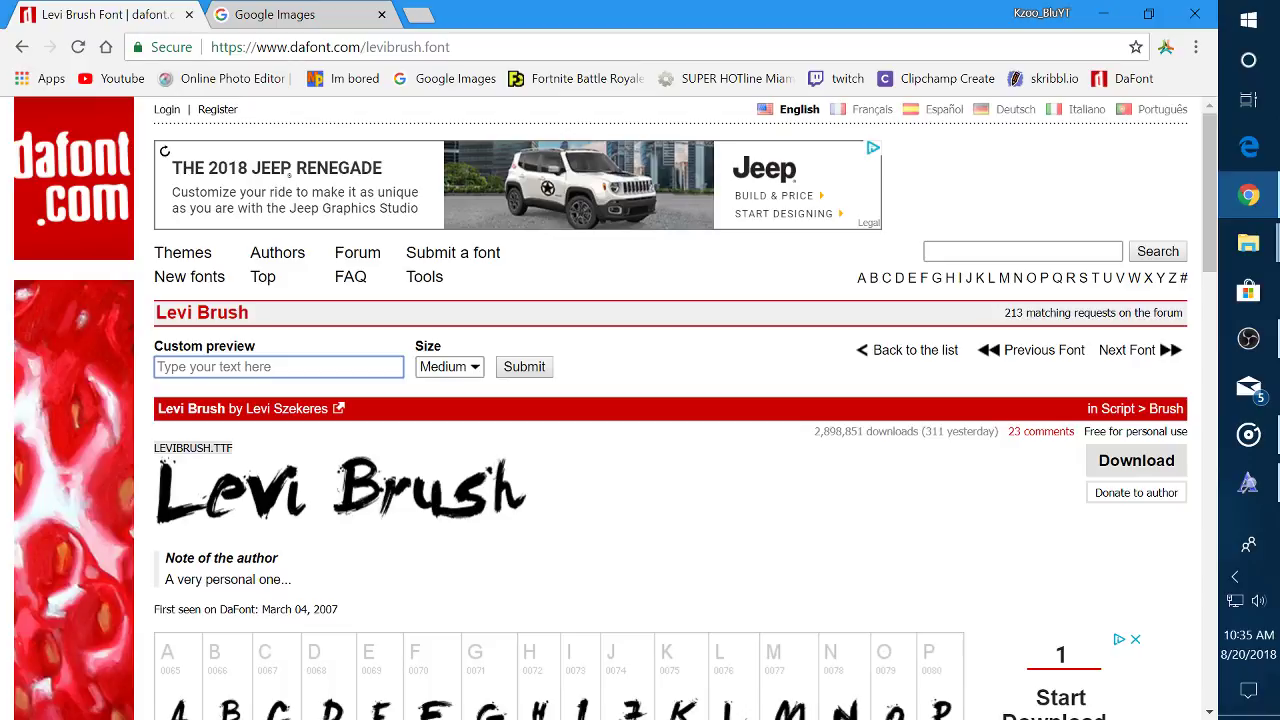
text(Oh Hi)
click(515, 378)
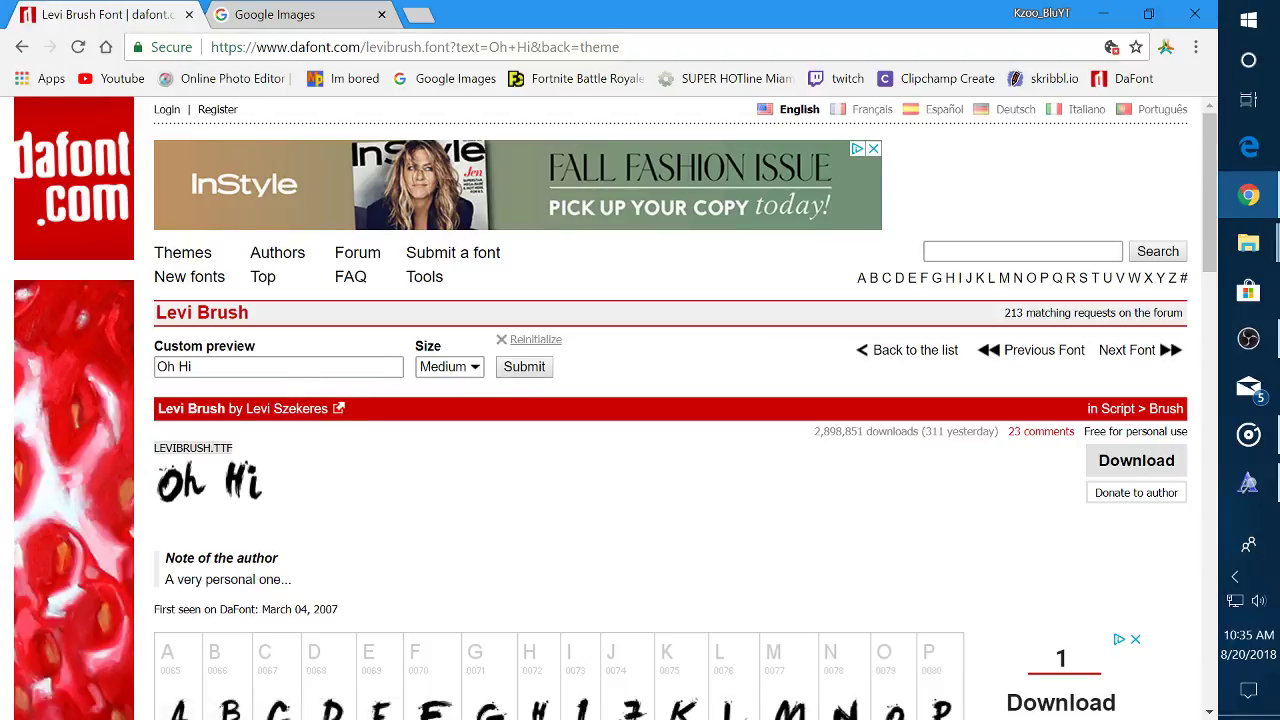
Replace the custom preview text with "K" and regenerate the Levi Brush preview
click(295, 366)
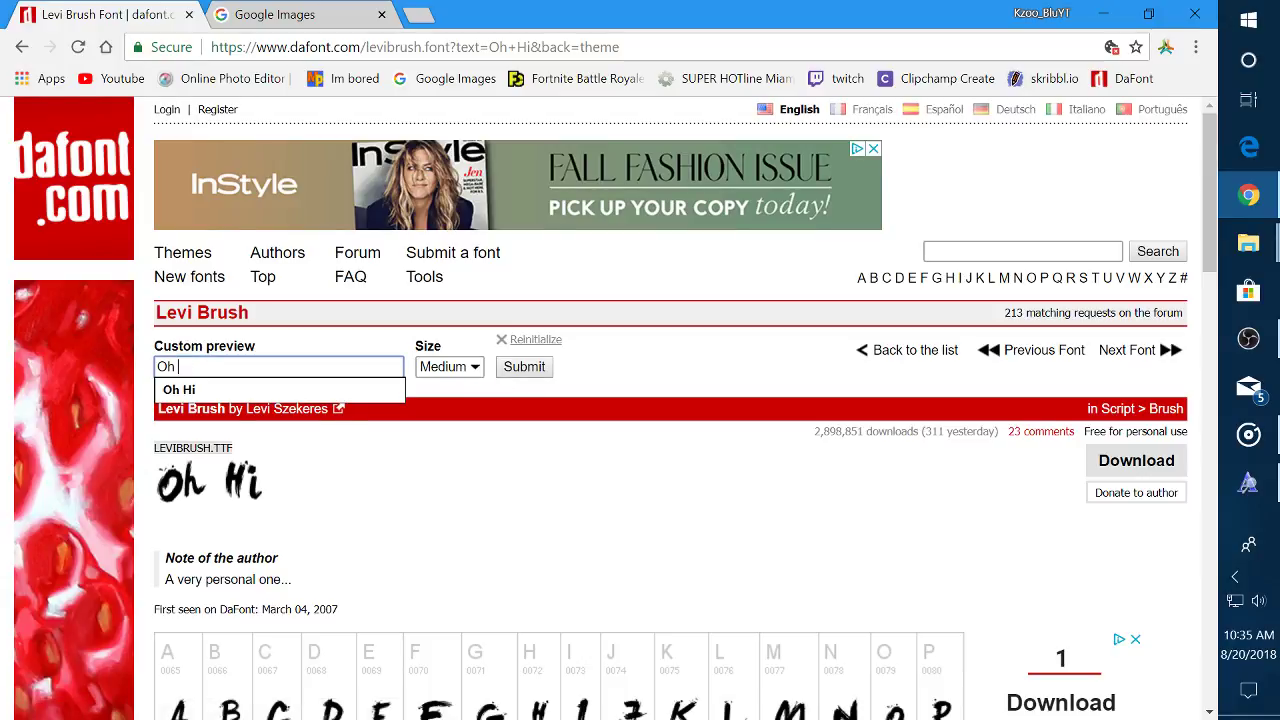
key(BackSpace)
key(BackSpace)
key(BackSpace)
text(K)
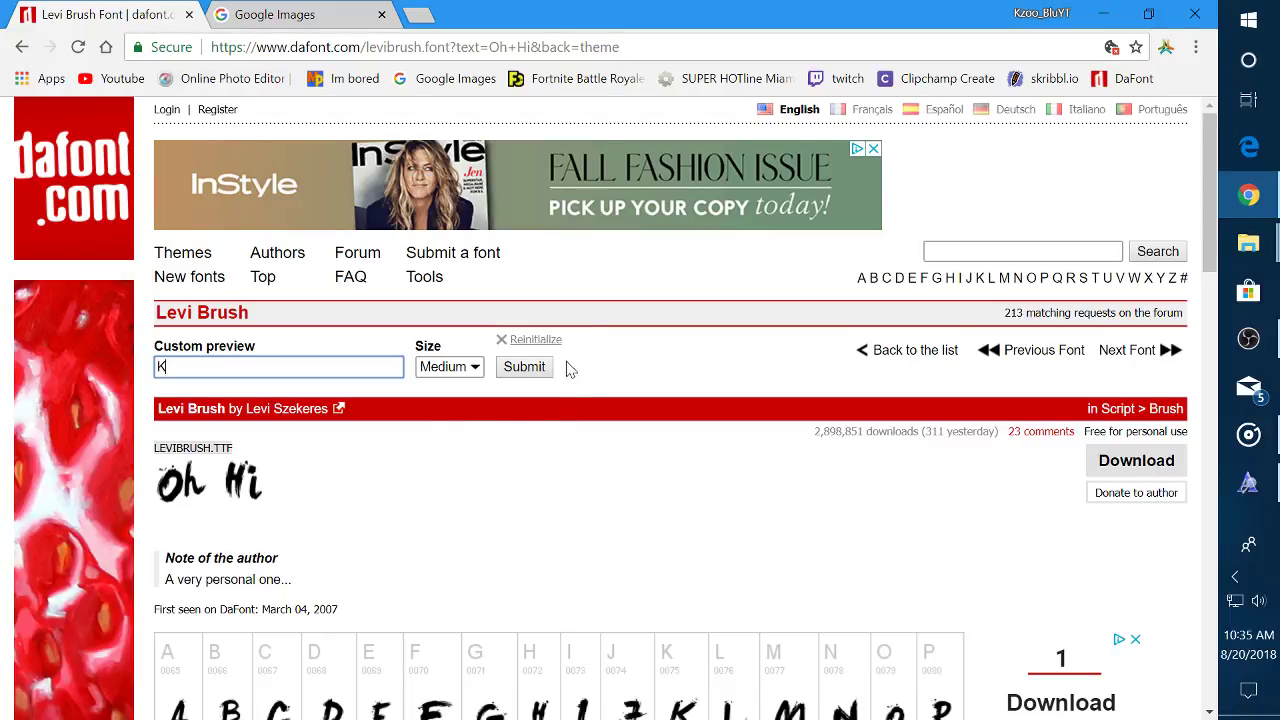
click(530, 370)
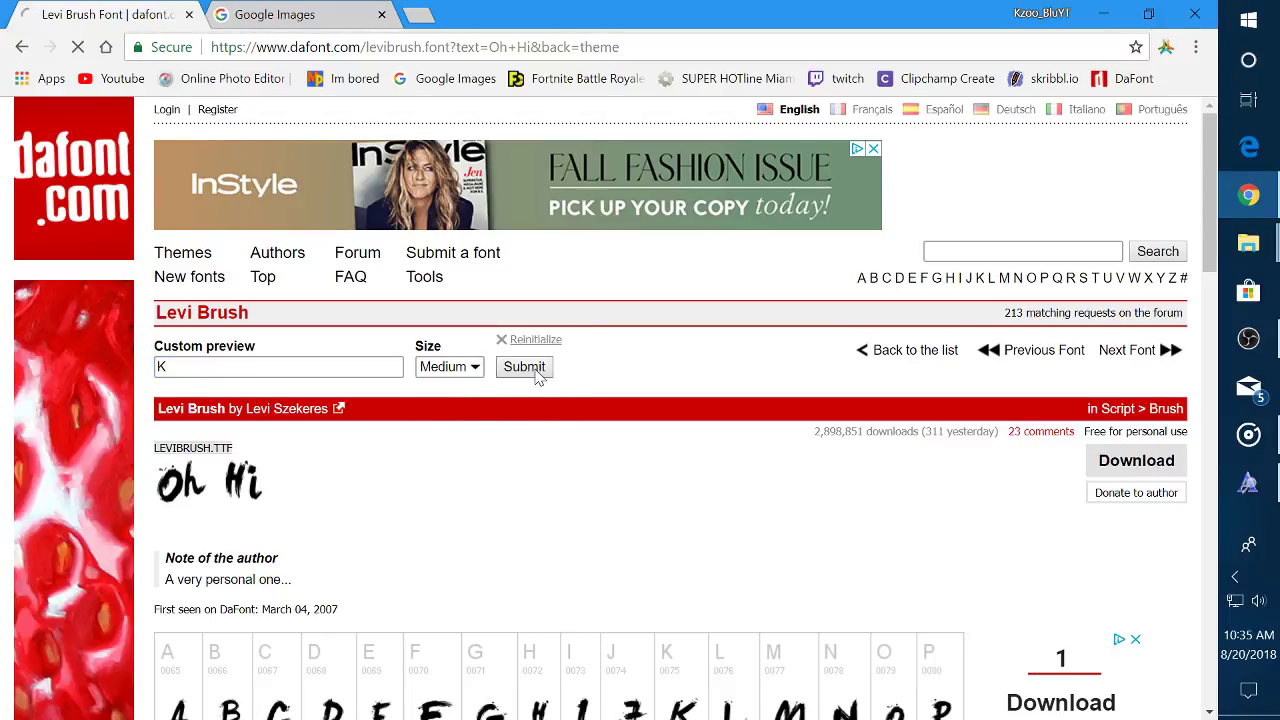
Set the preview size to Large and preview the letter "C" in the Levi Brush font
click(470, 367)
click(450, 437)
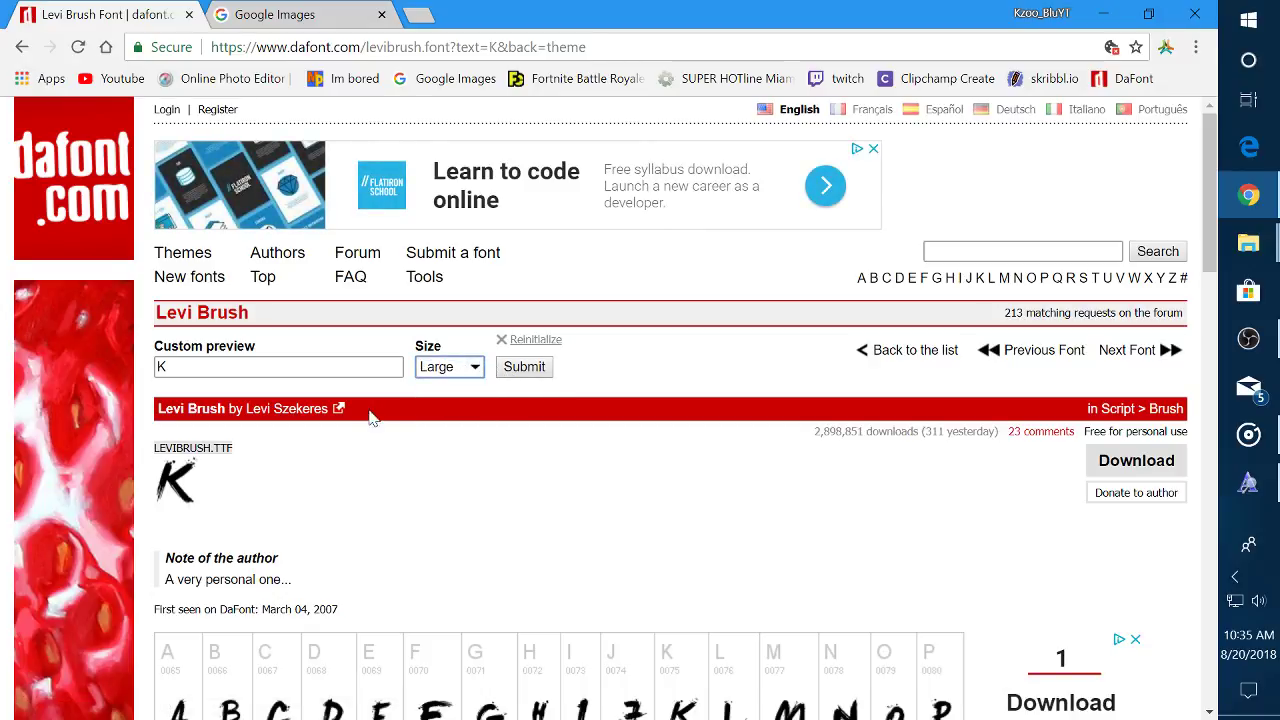
click(280, 367)
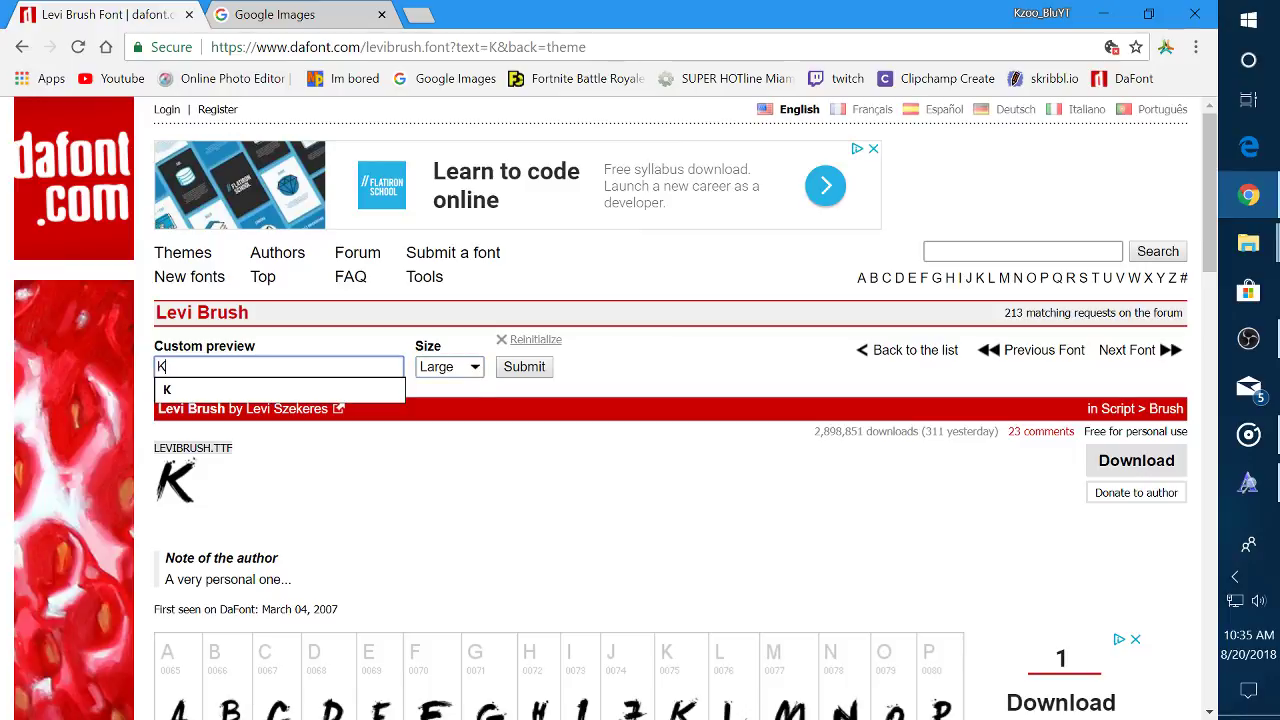
key(BackSpace)
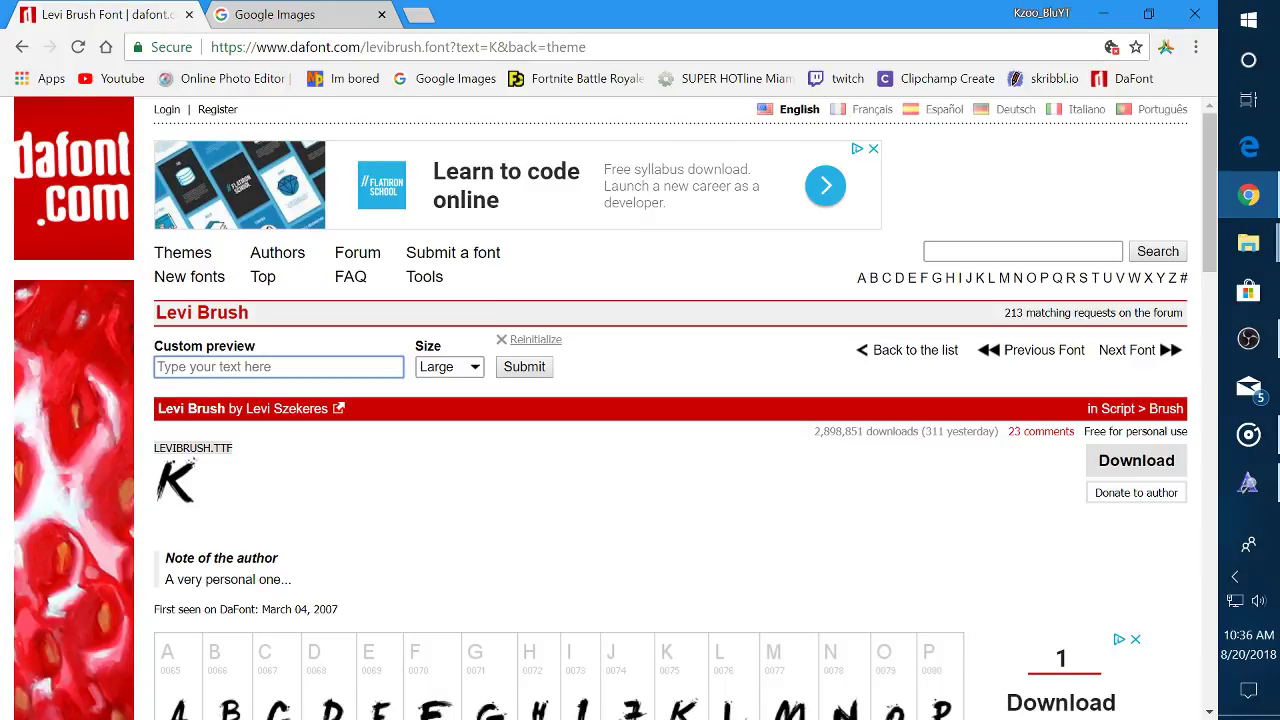
text(Crys)
click(517, 376)
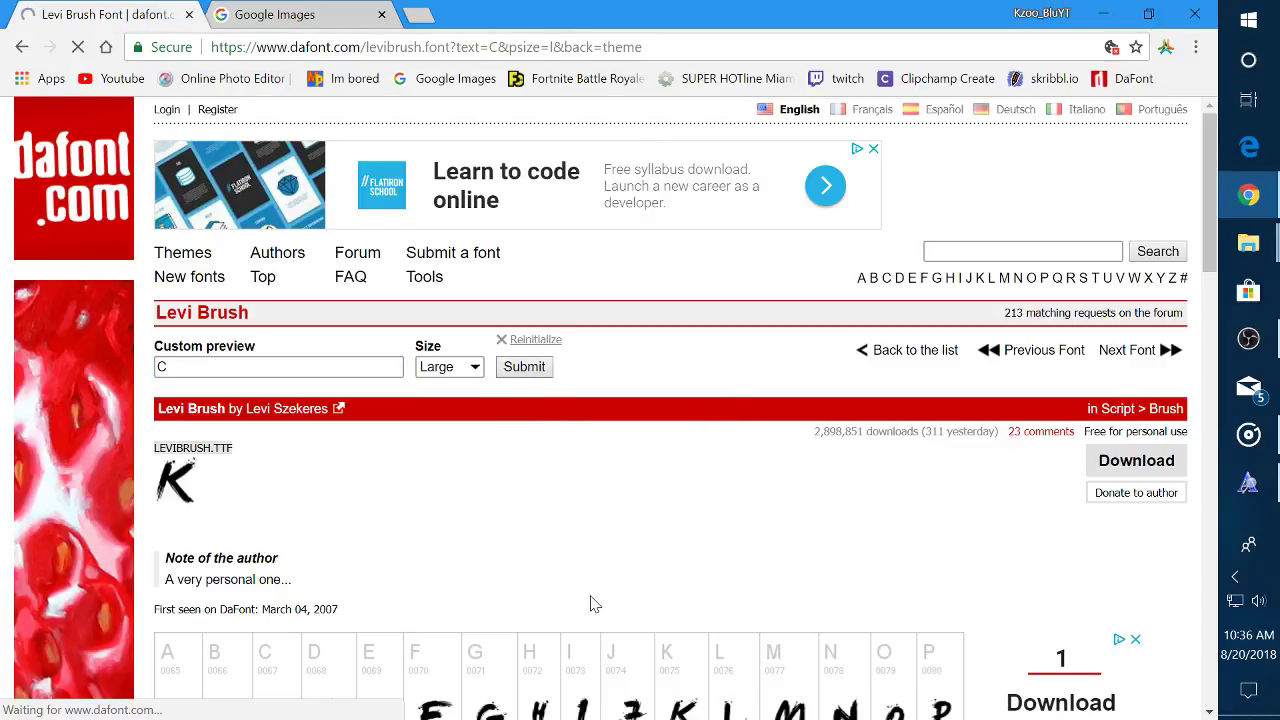
scroll(471, 540, down, 1)
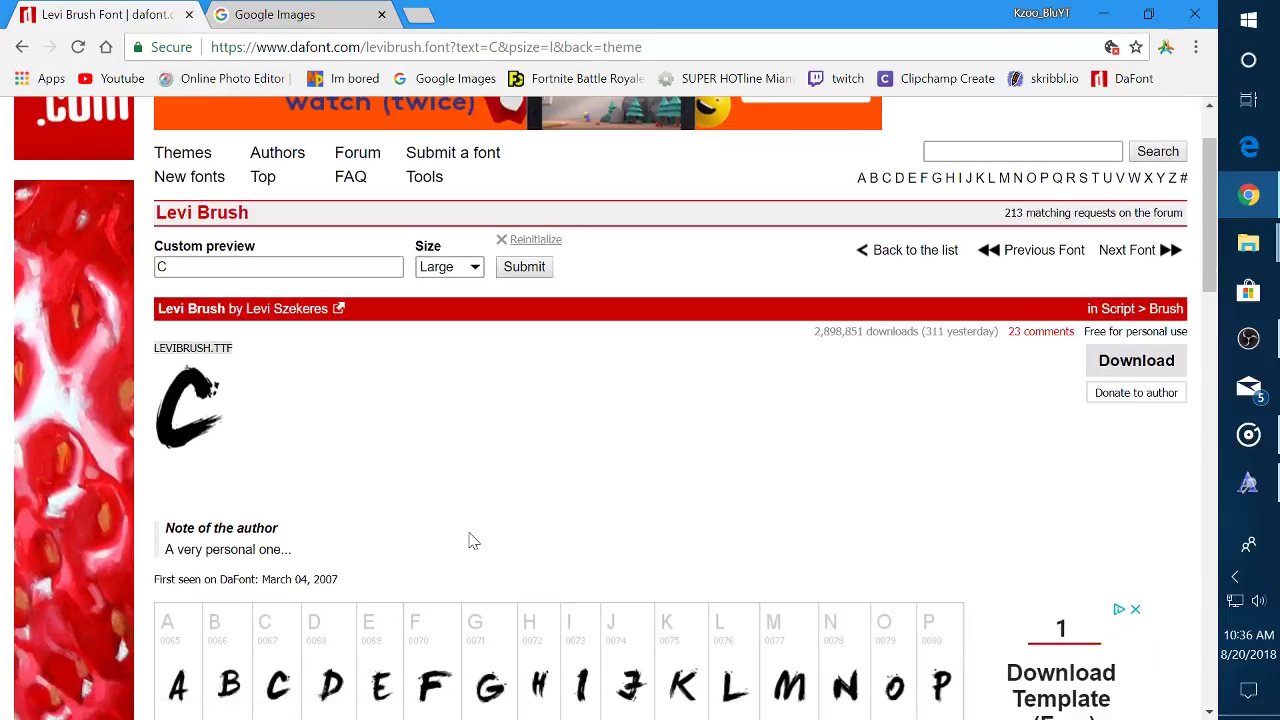
scroll(450, 510, up, 1)
Switch to the open Google Images page and search for "Blurry Rain"
click(289, 12)
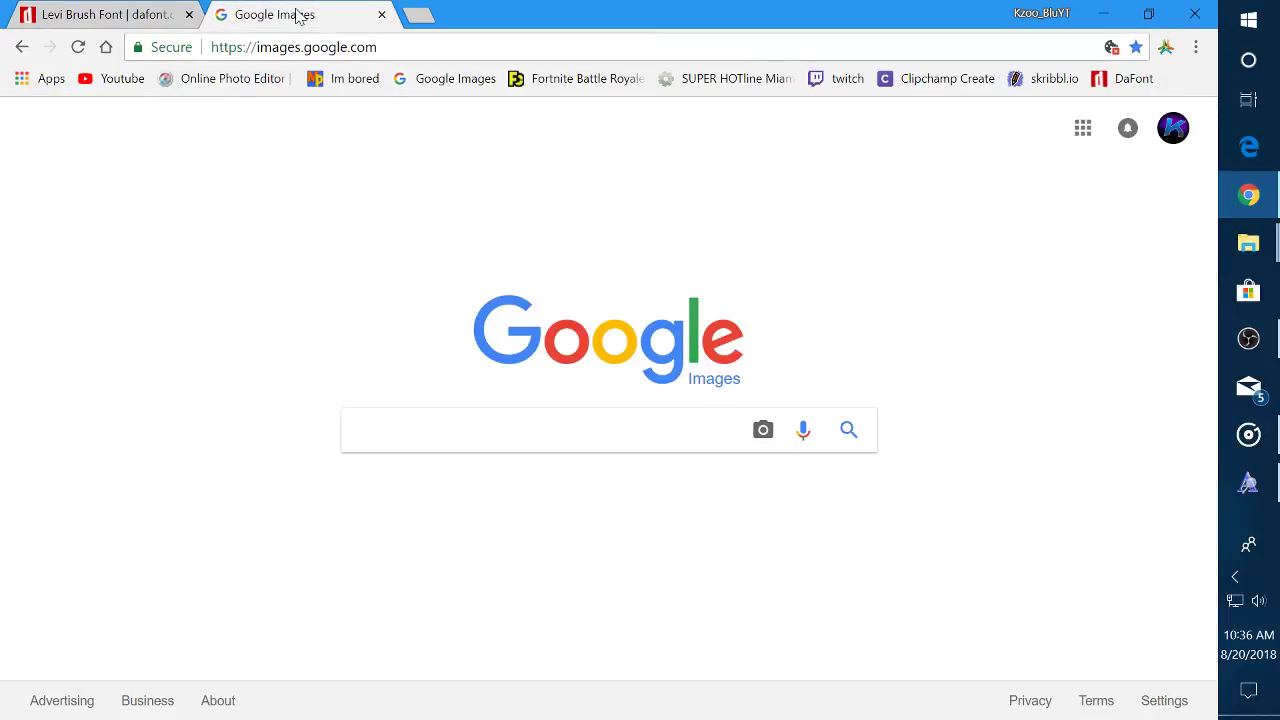
click(536, 413)
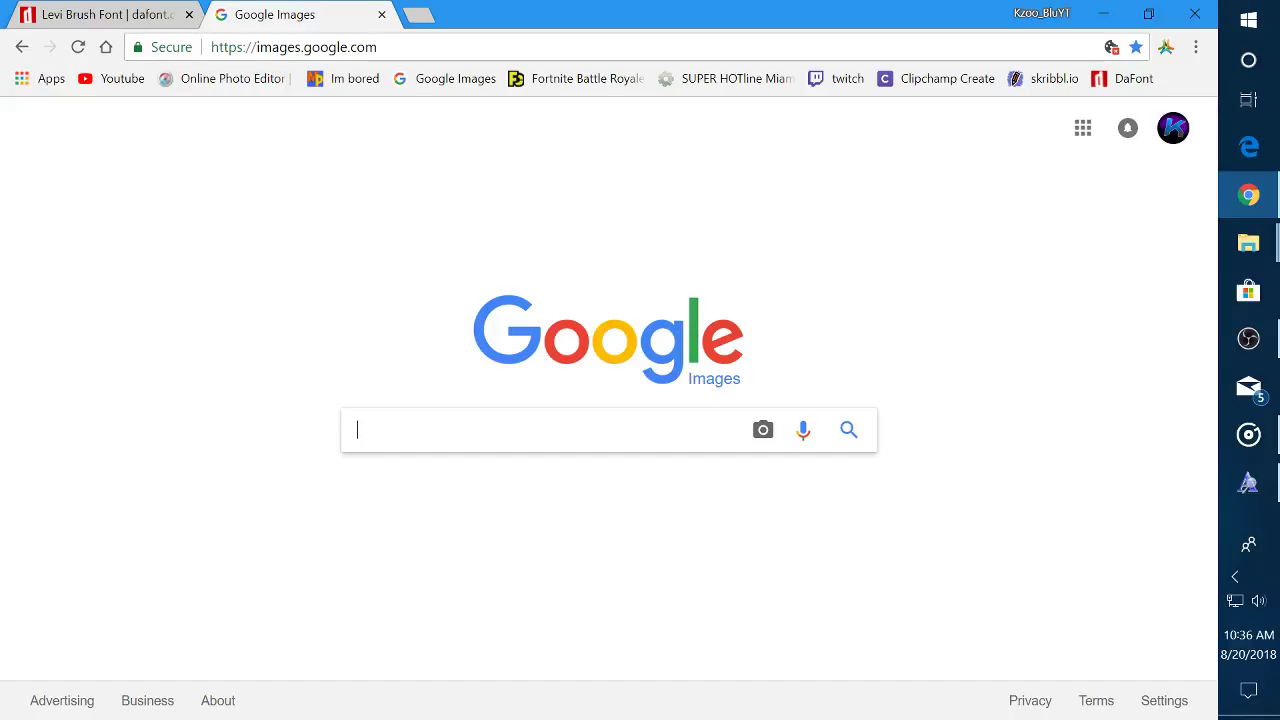
text(lur)
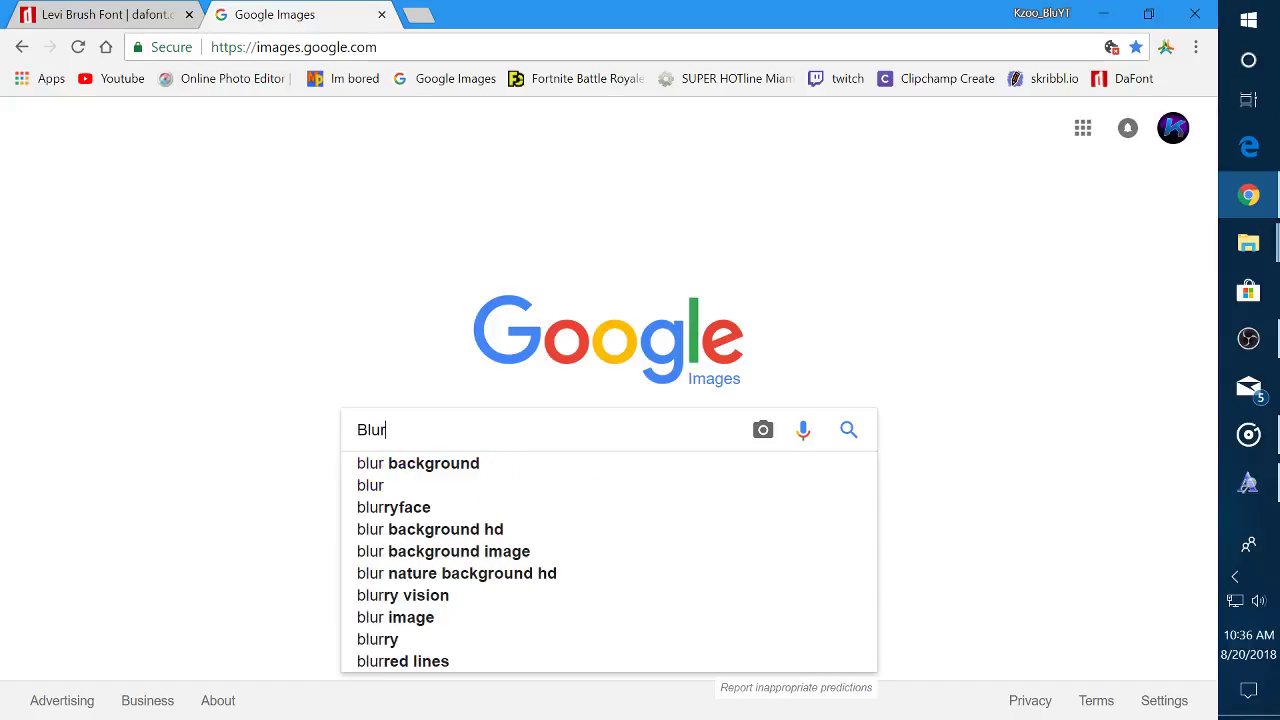
text(ry Raion)
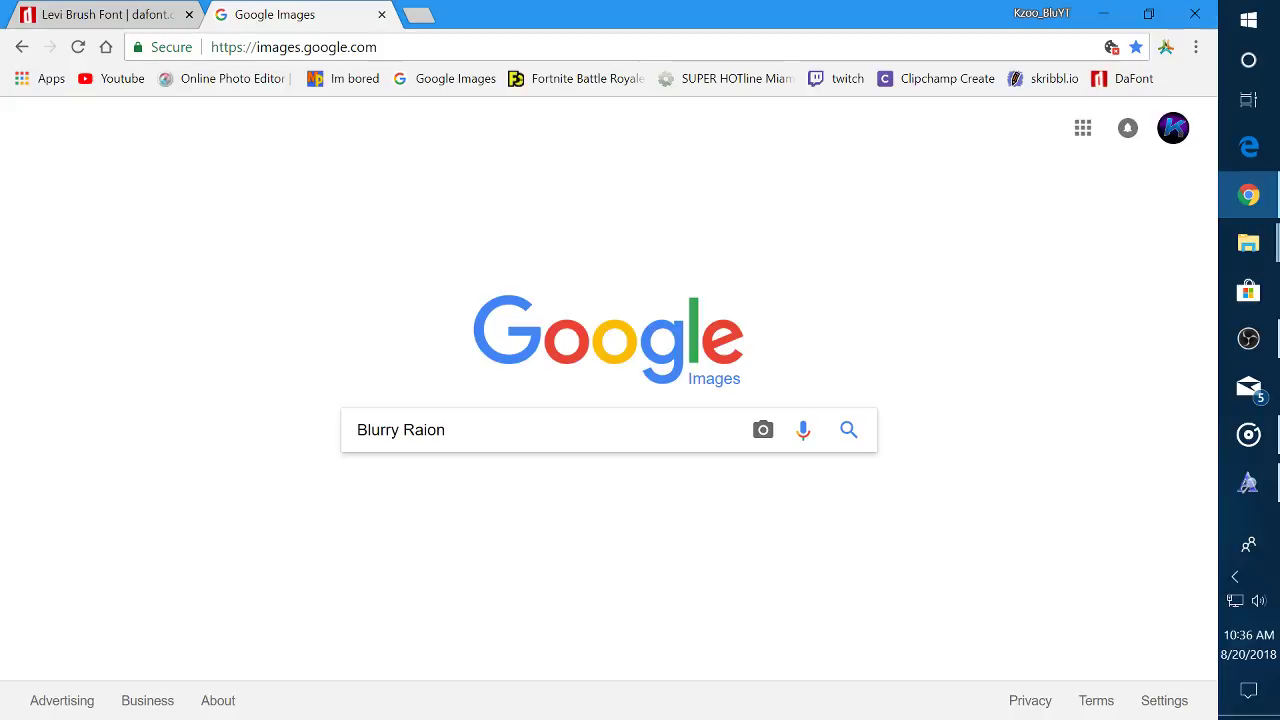
key(BackSpace)
key(BackSpace)
text(n)
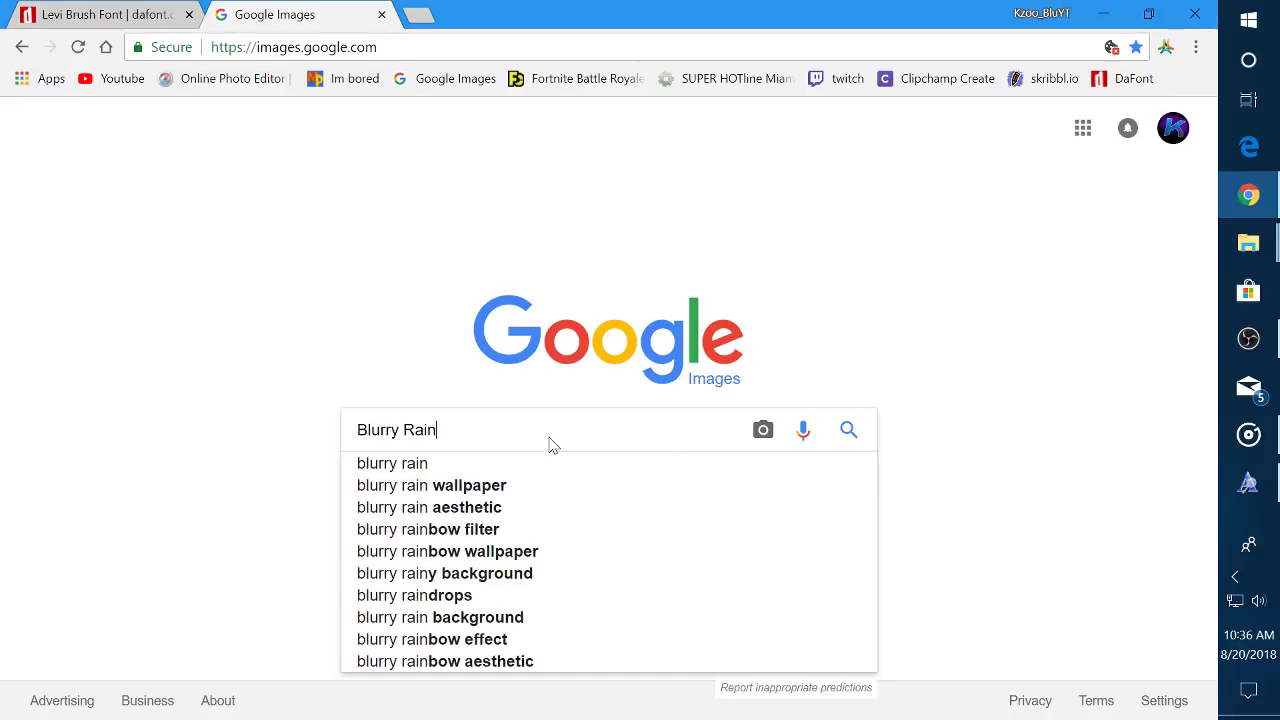
key(Return)
Browse the Google Images results for "Blurry Rain" to look for a suitable blurred raindrop picture
scroll(633, 290, down, 9)
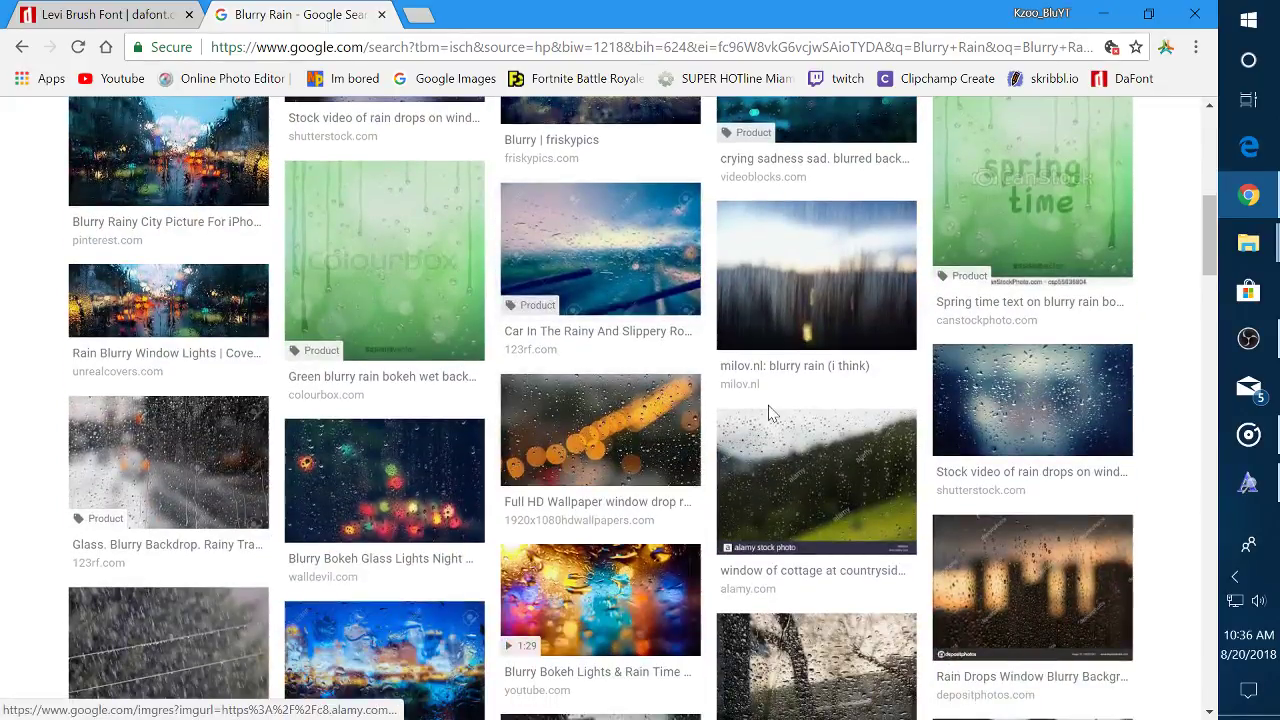
scroll(770, 420, down, 2)
scroll(780, 427, down, 2)
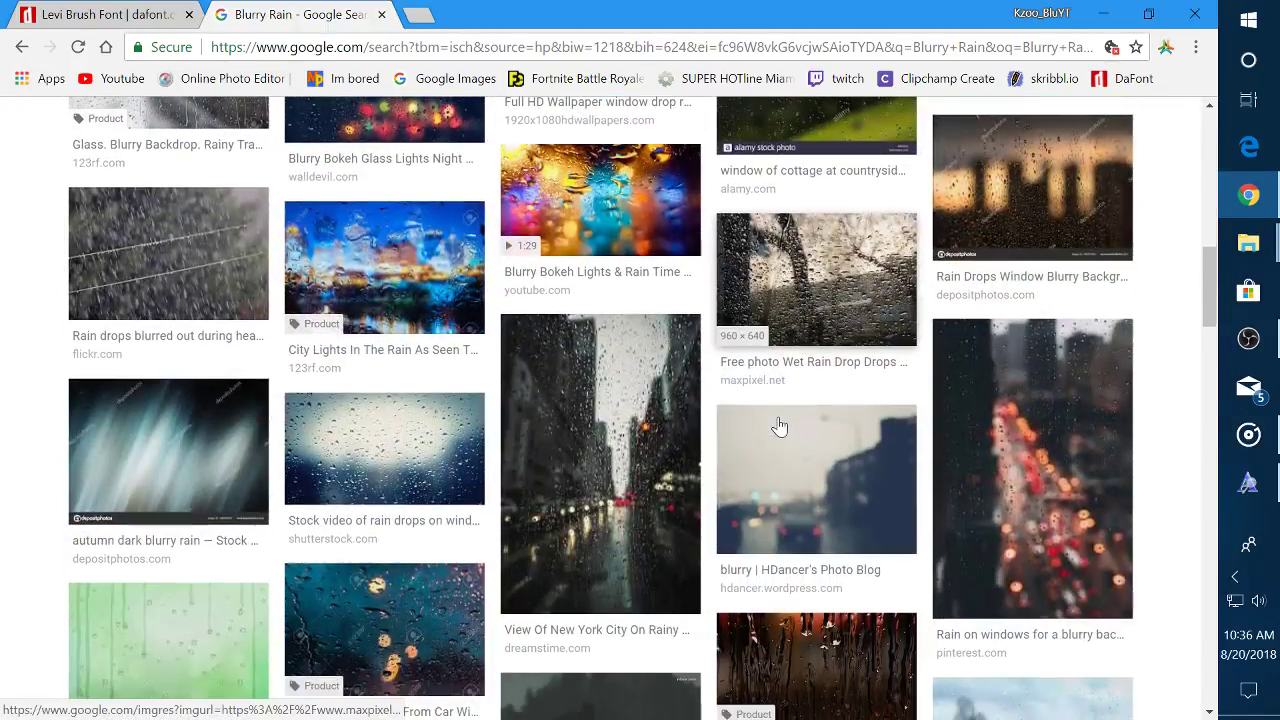
scroll(780, 427, down, 4)
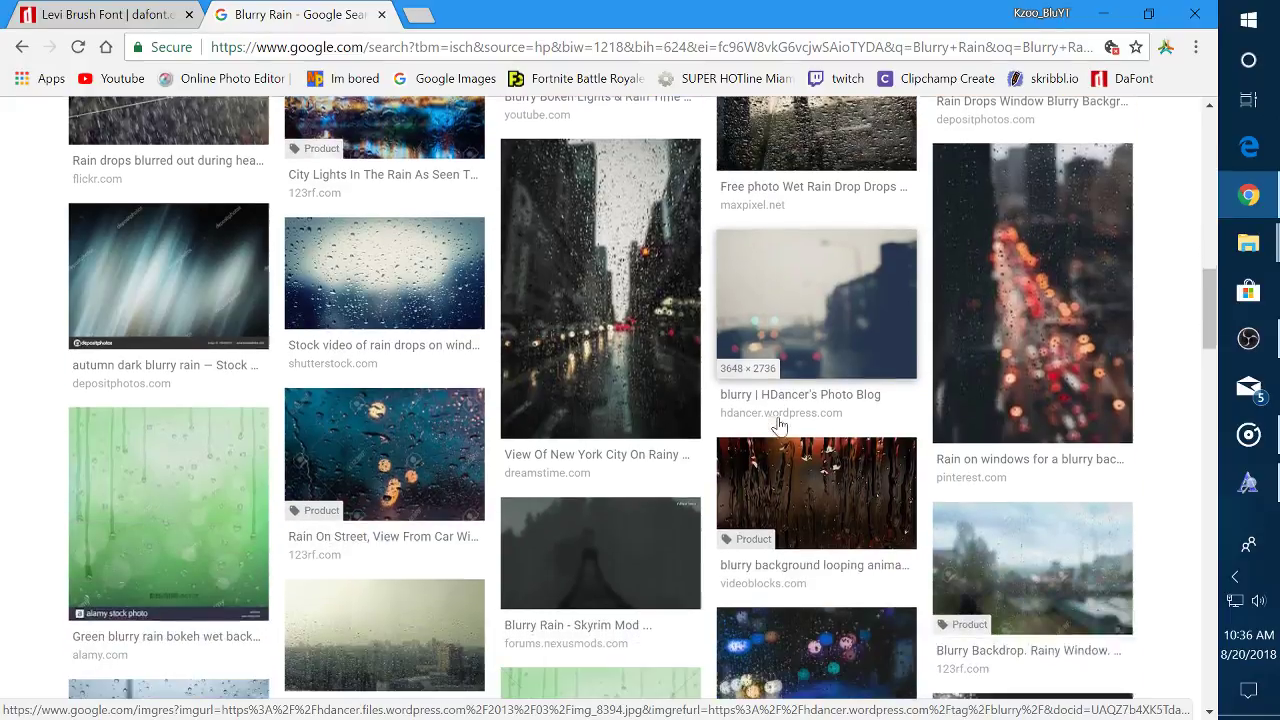
scroll(780, 427, down, 4)
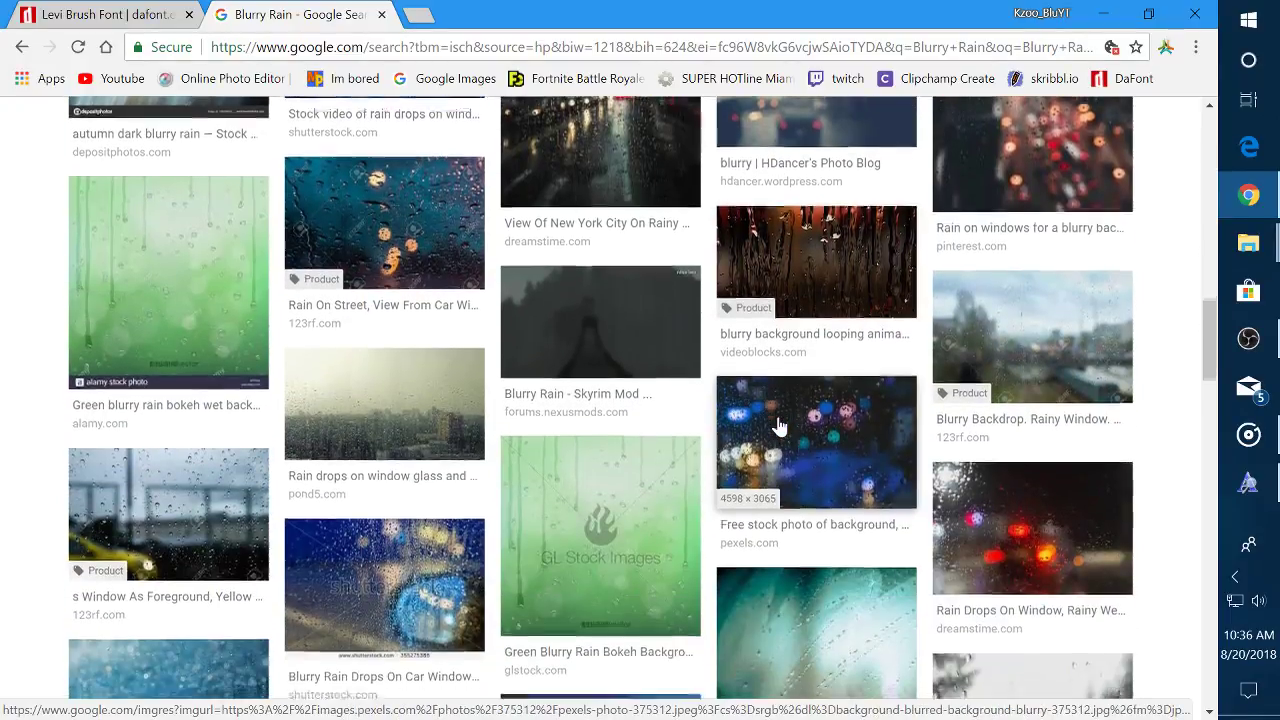
scroll(780, 427, down, 2)
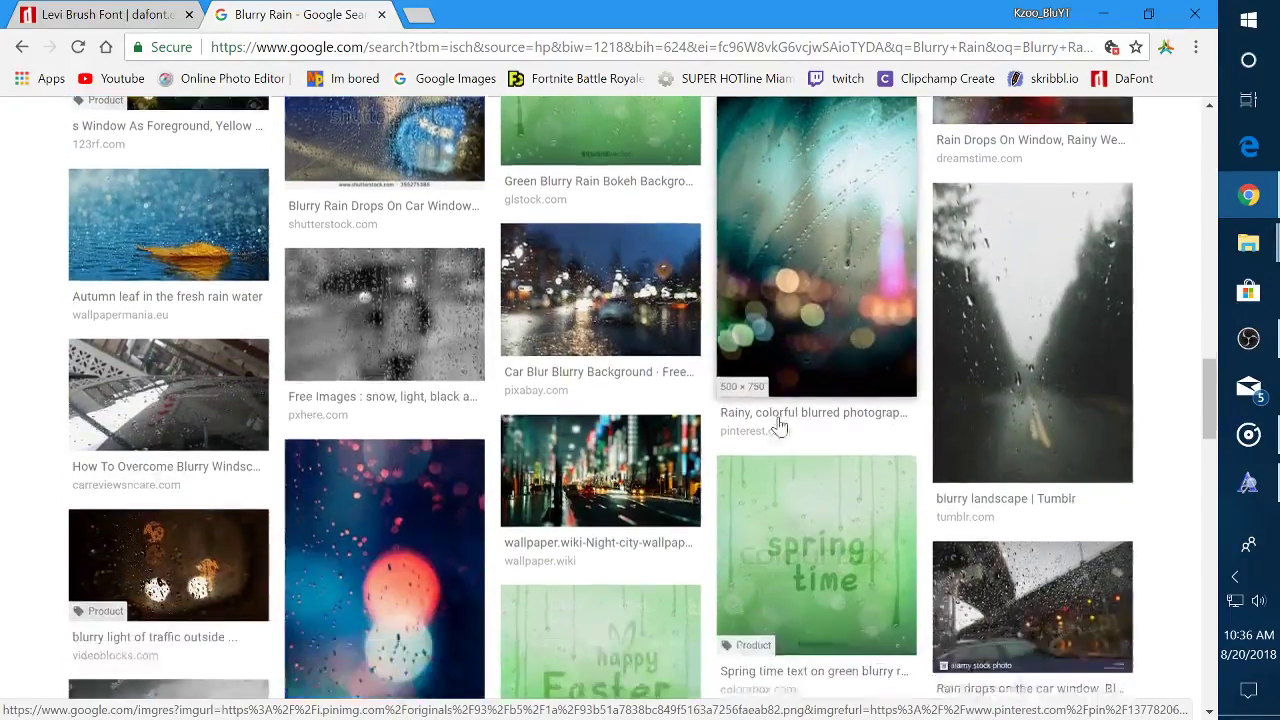
scroll(792, 474, down, 7)
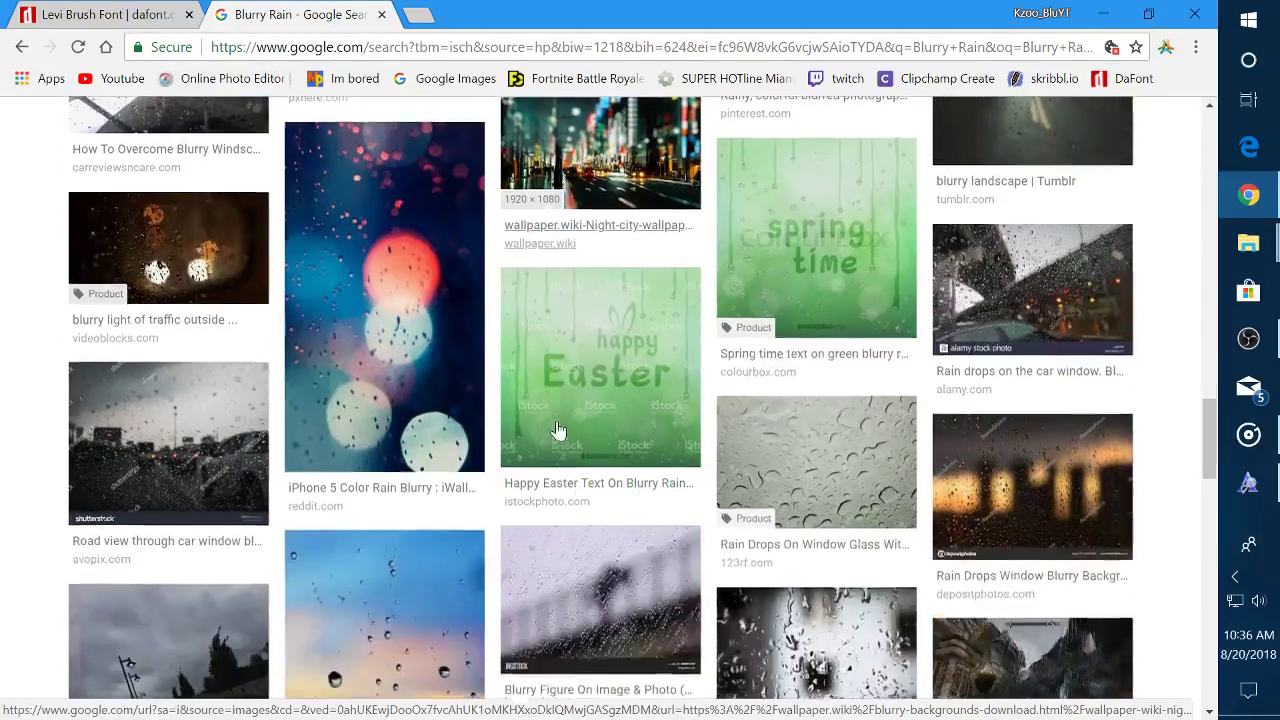
scroll(792, 474, down, 4)
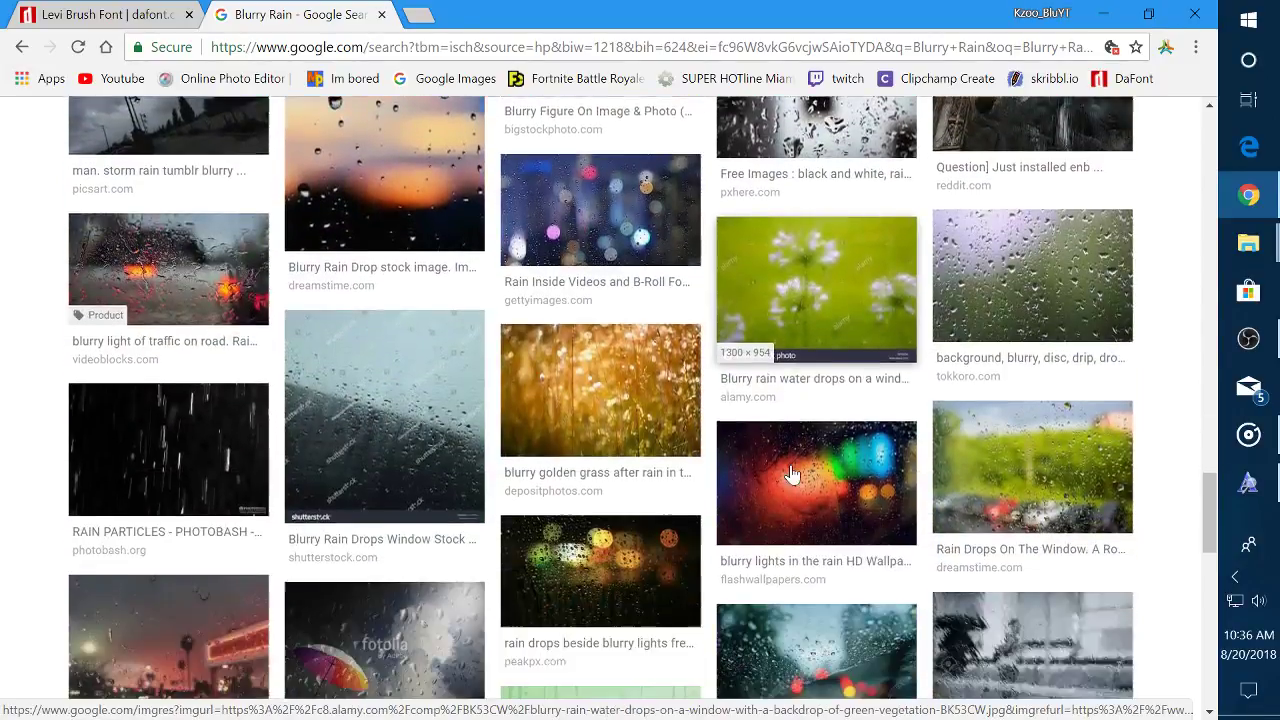
scroll(798, 500, down, 2)
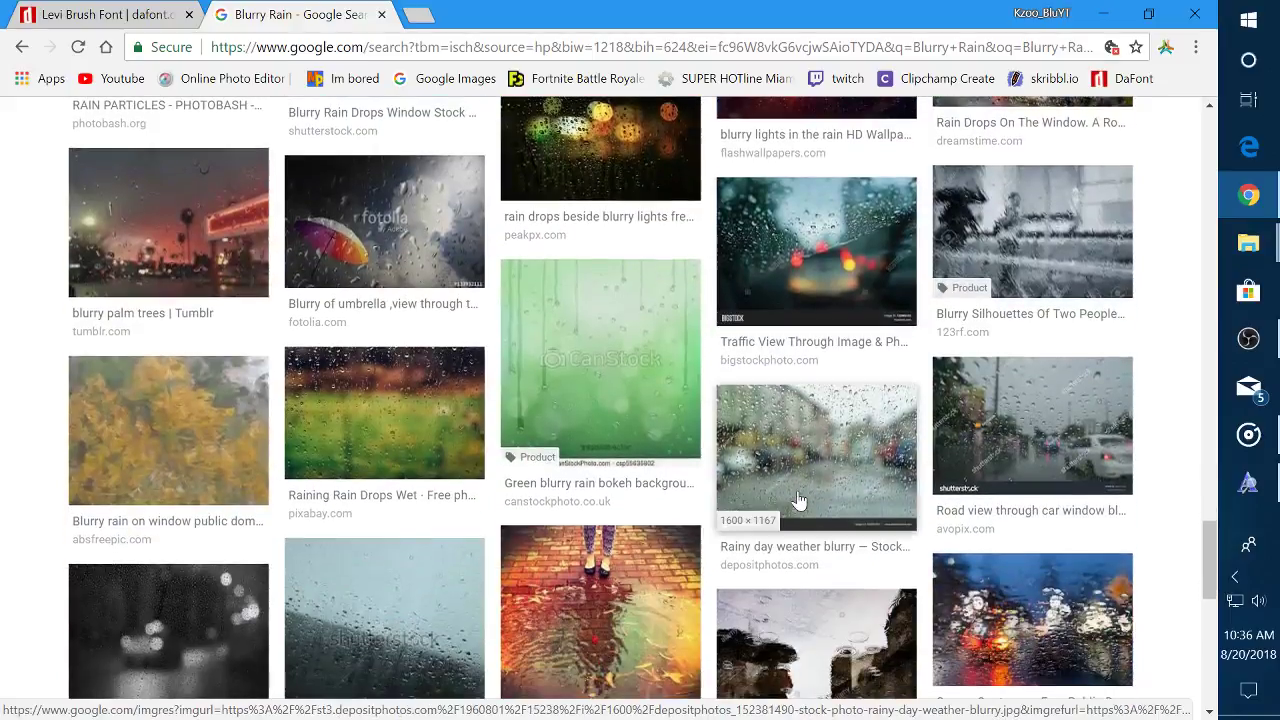
scroll(799, 500, down, 3)
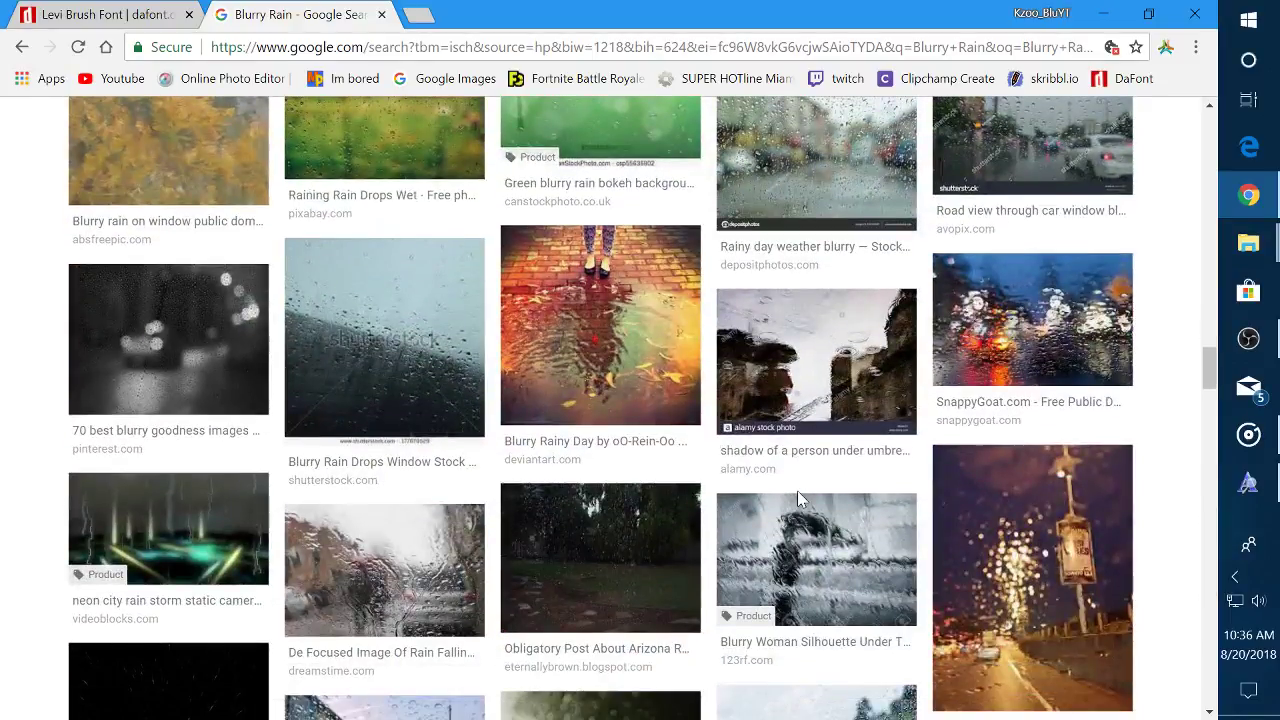
scroll(594, 368, down, 2)
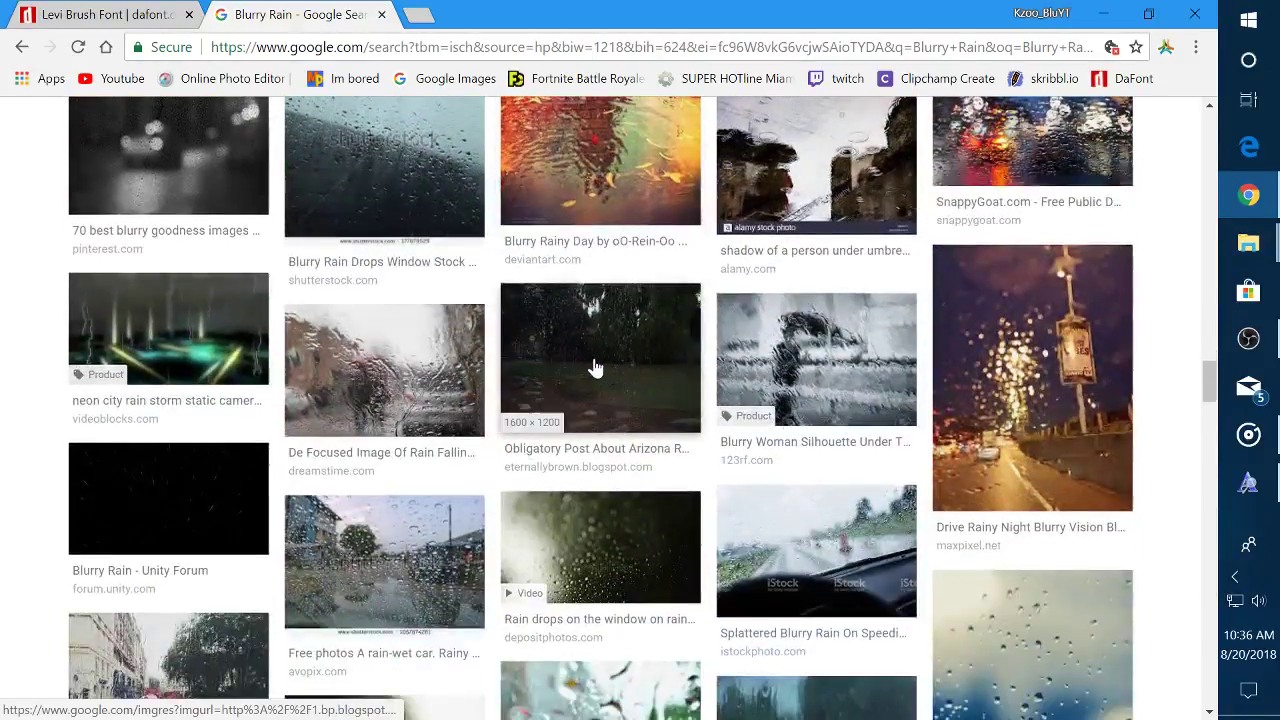
scroll(390, 490, down, 4)
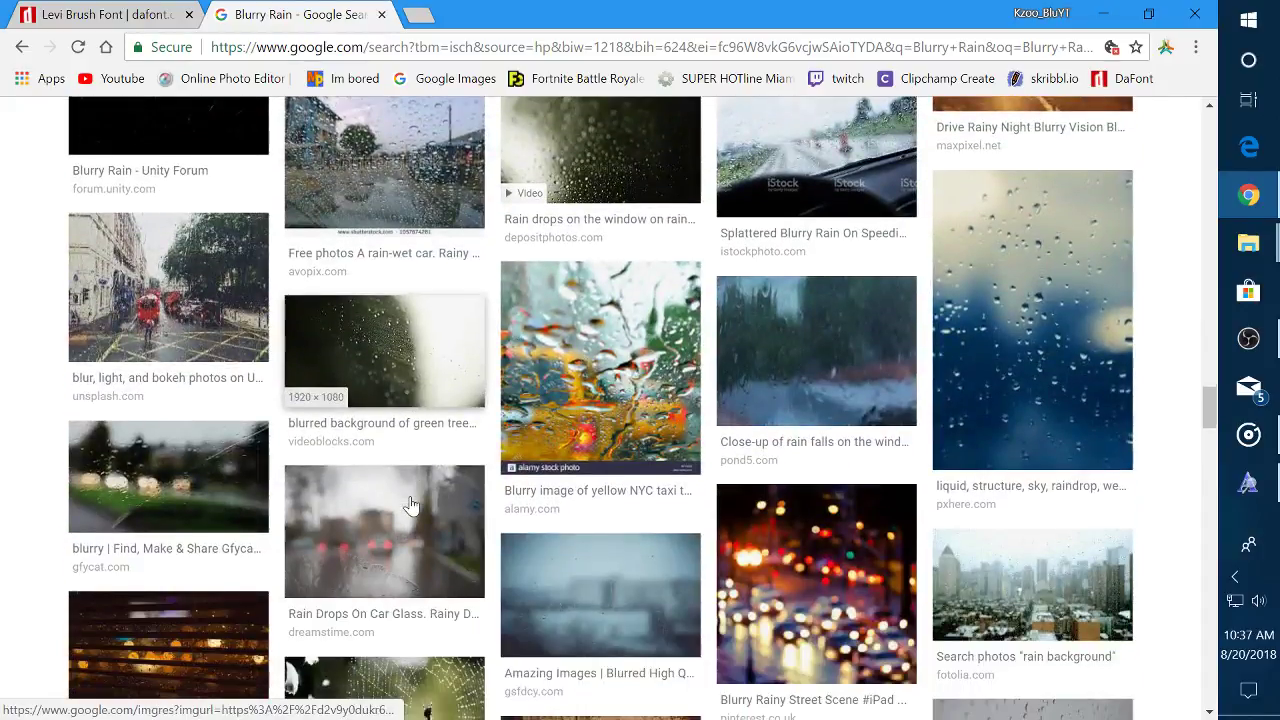
scroll(424, 511, down, 3)
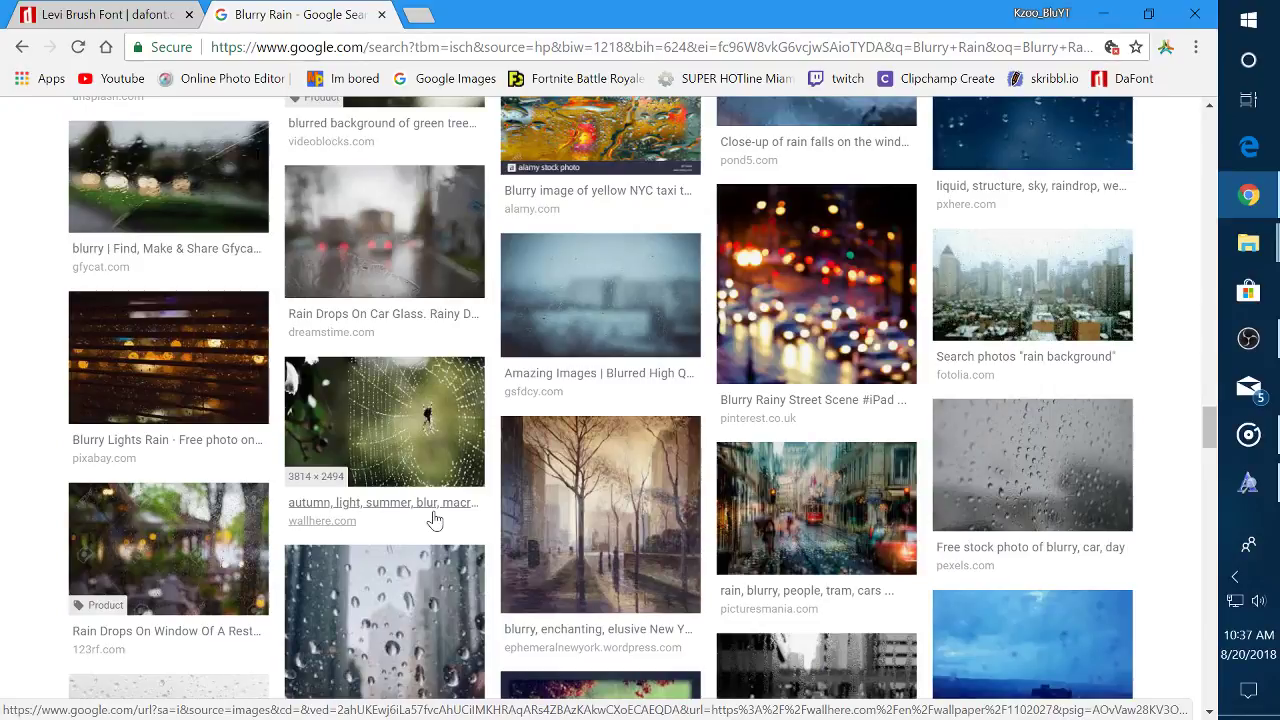
scroll(435, 520, down, 3)
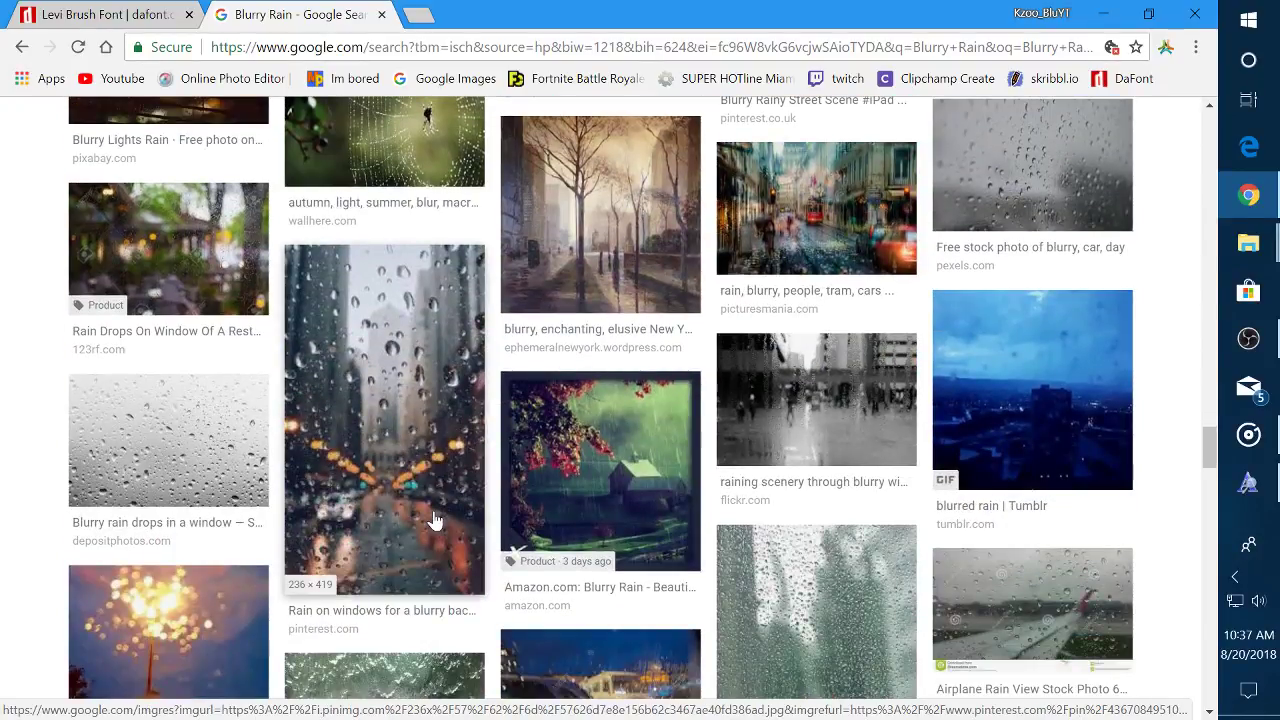
scroll(432, 517, down, 4)
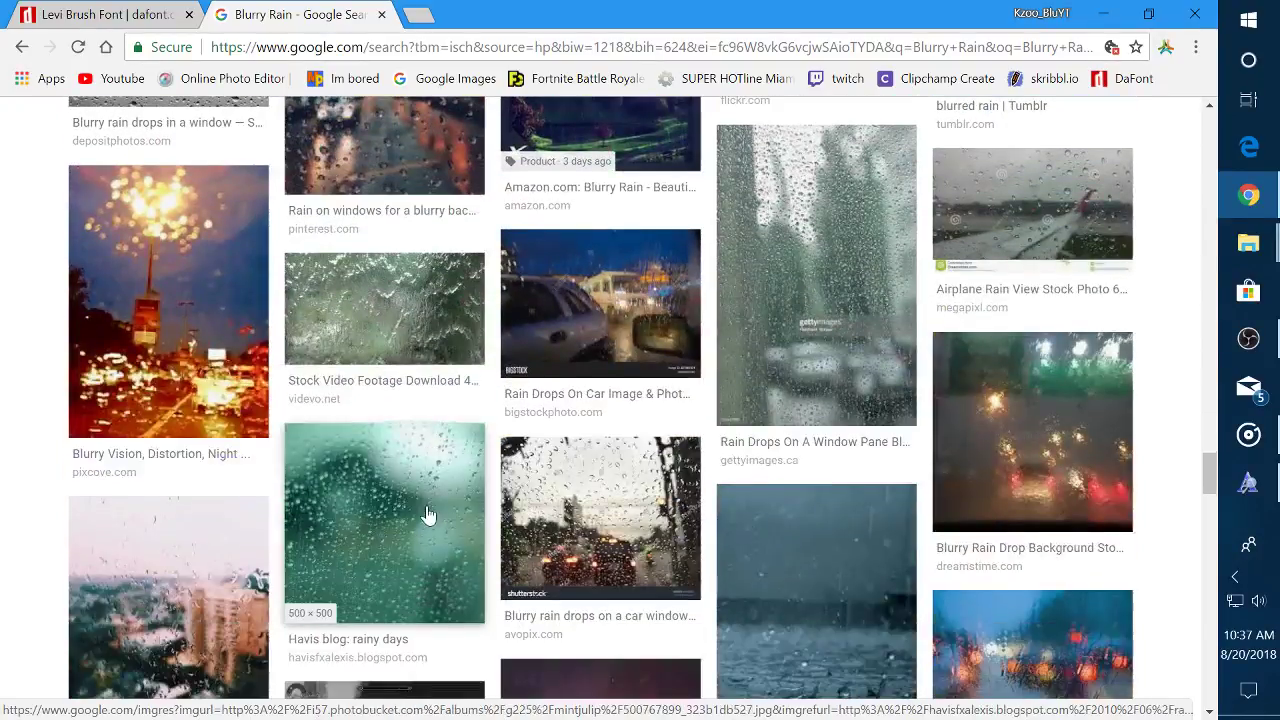
scroll(851, 594, down, 3)
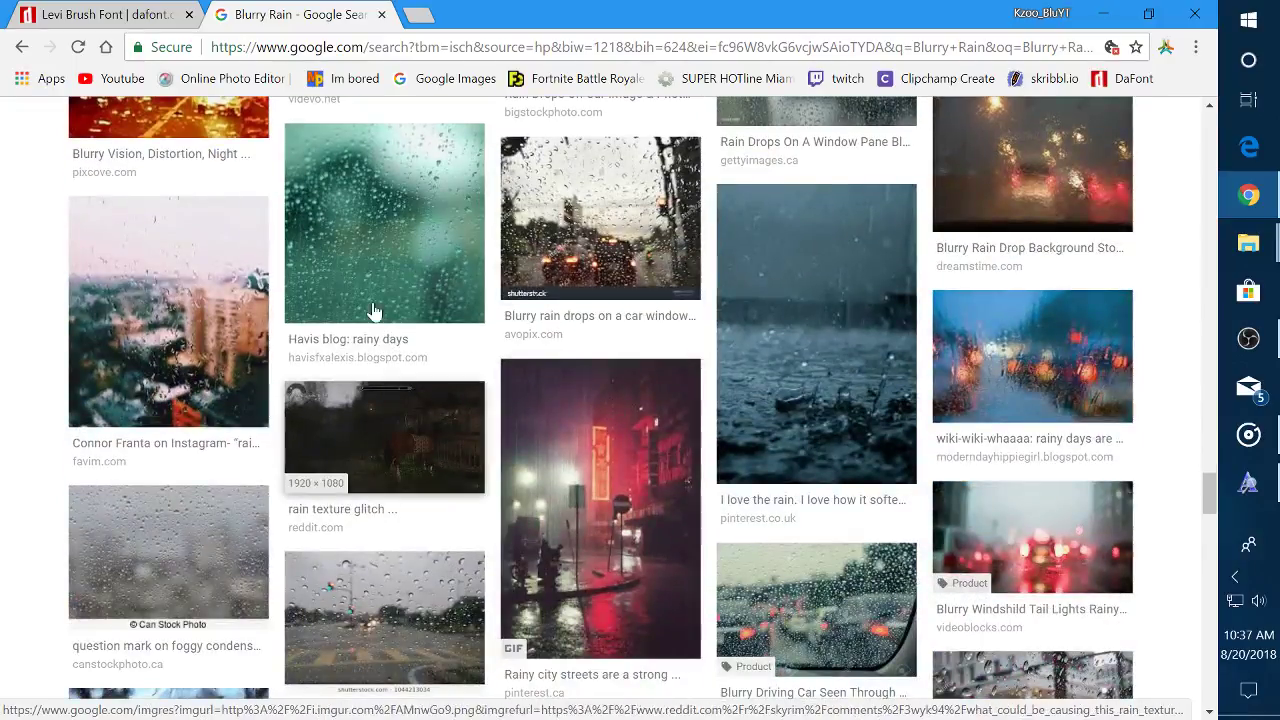
scroll(720, 350, down, 4)
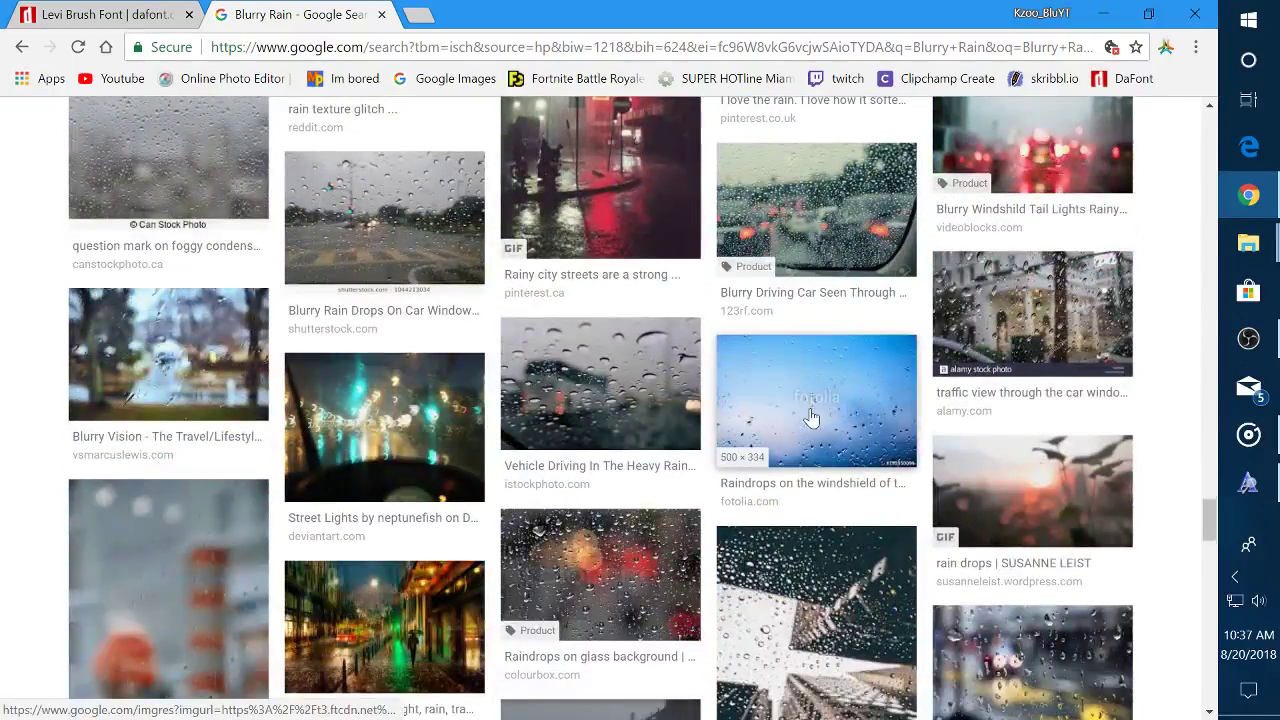
scroll(790, 390, down, 6)
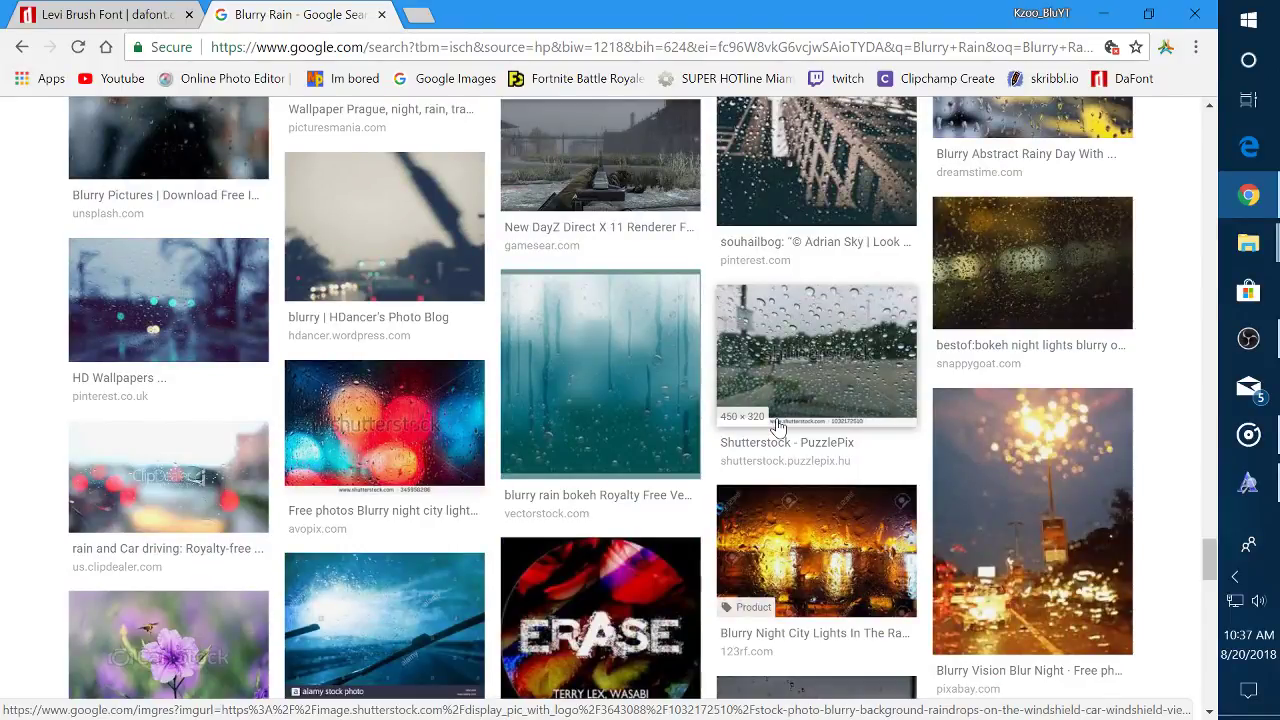
scroll(778, 425, down, 4)
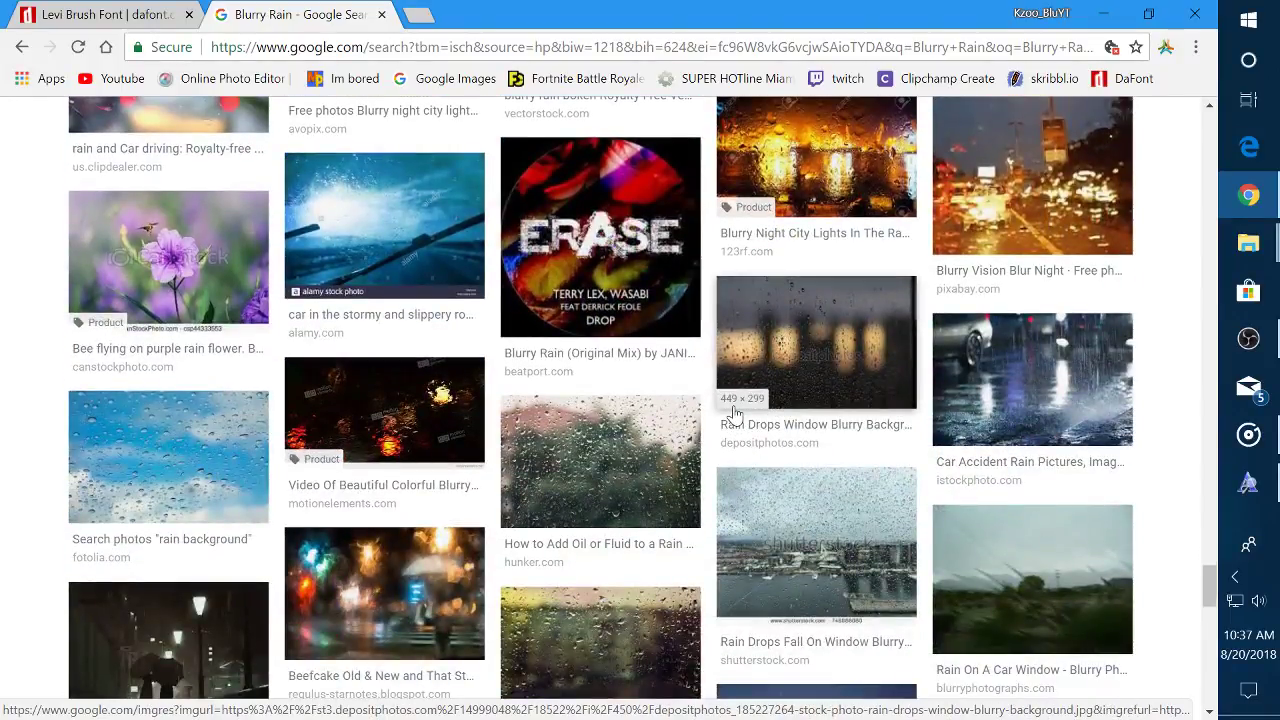
scroll(705, 385, down, 2)
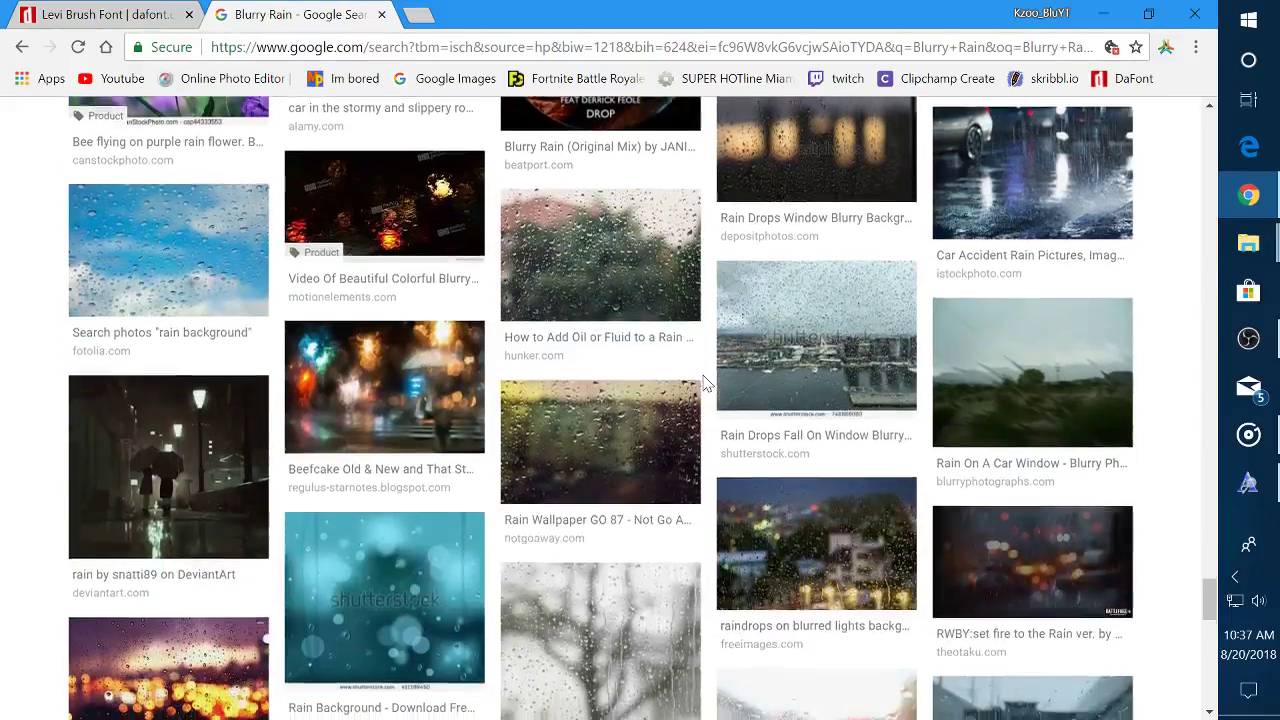
scroll(705, 385, down, 2)
scroll(705, 385, down, 4)
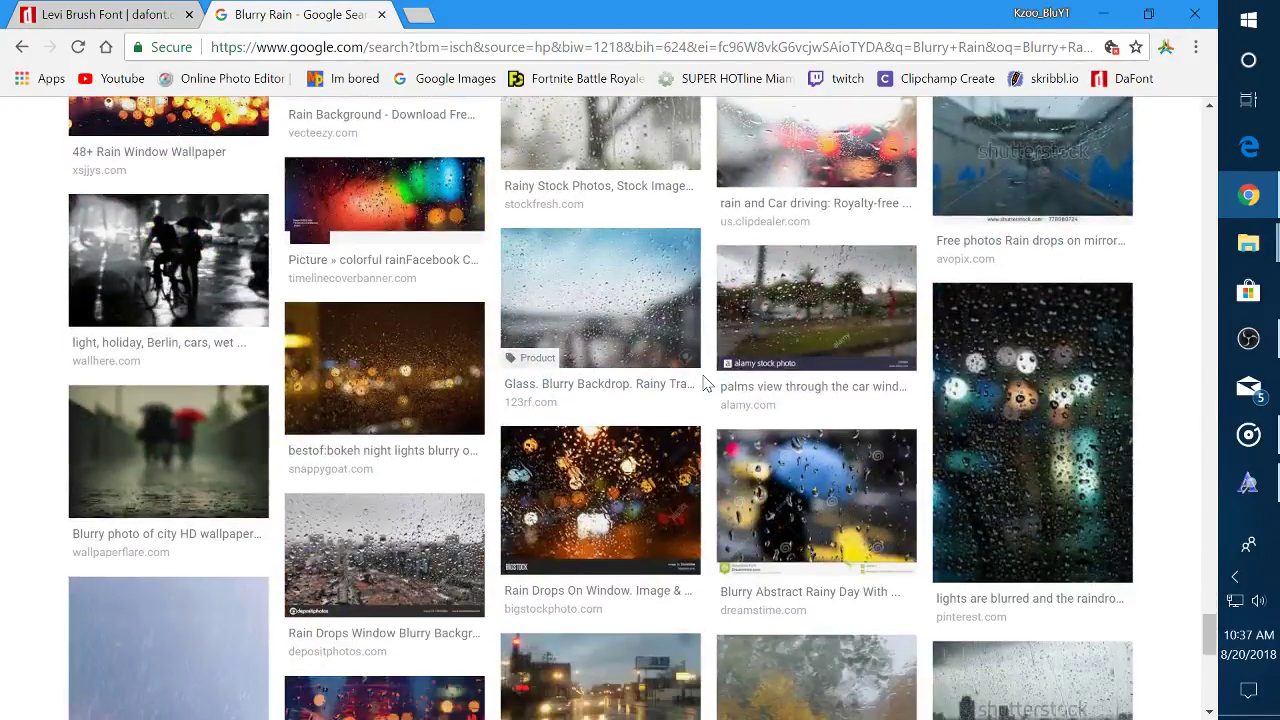
scroll(705, 383, down, 3)
scroll(705, 383, down, 2)
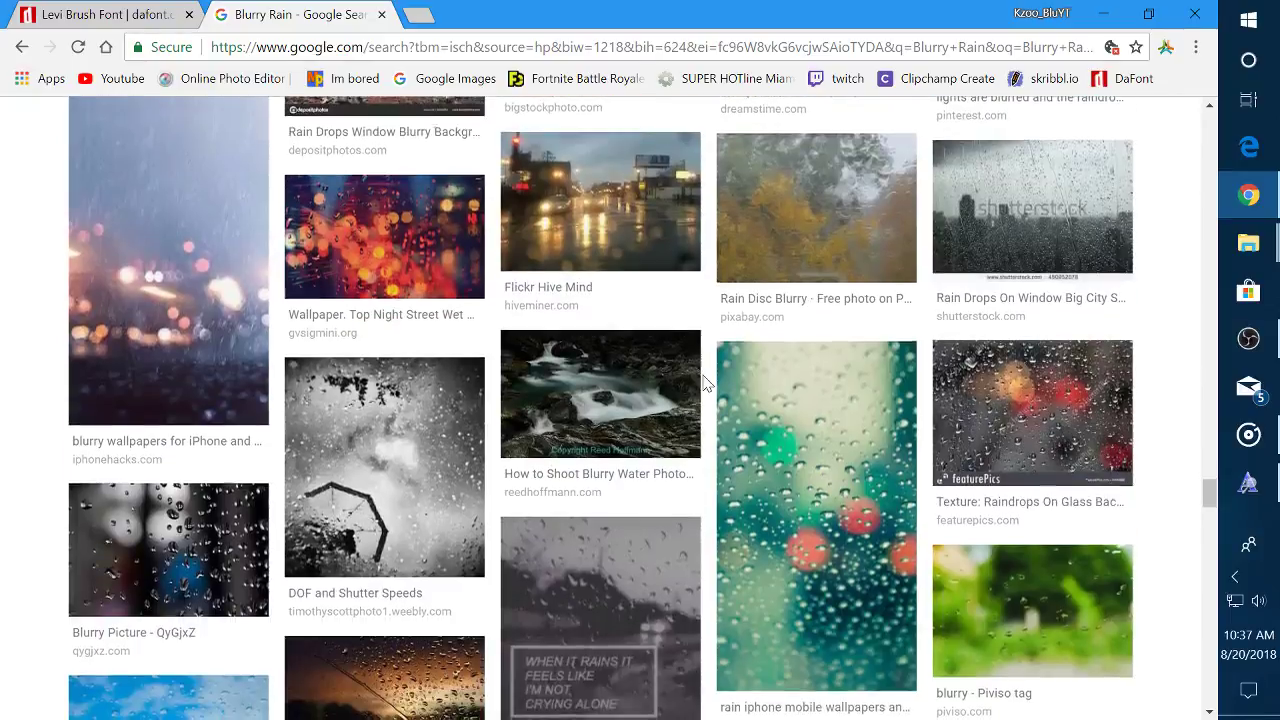
scroll(705, 383, down, 4)
right_click(705, 383)
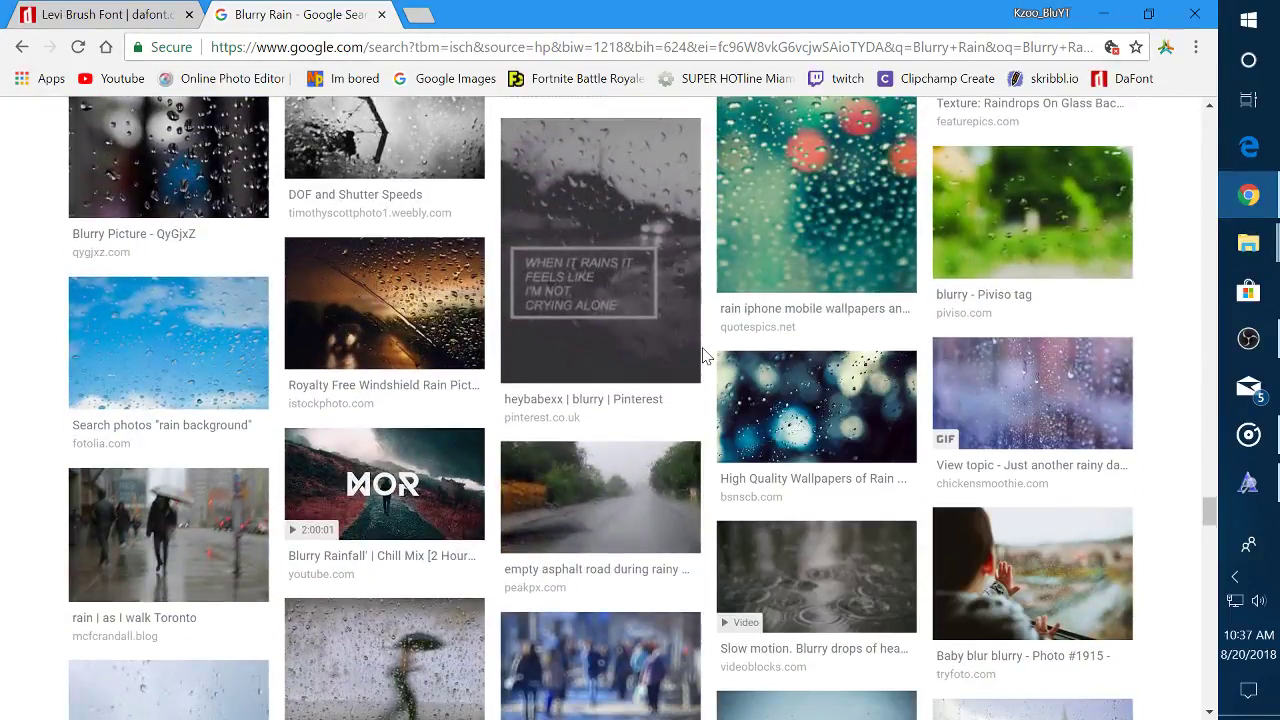
scroll(705, 355, down, 8)
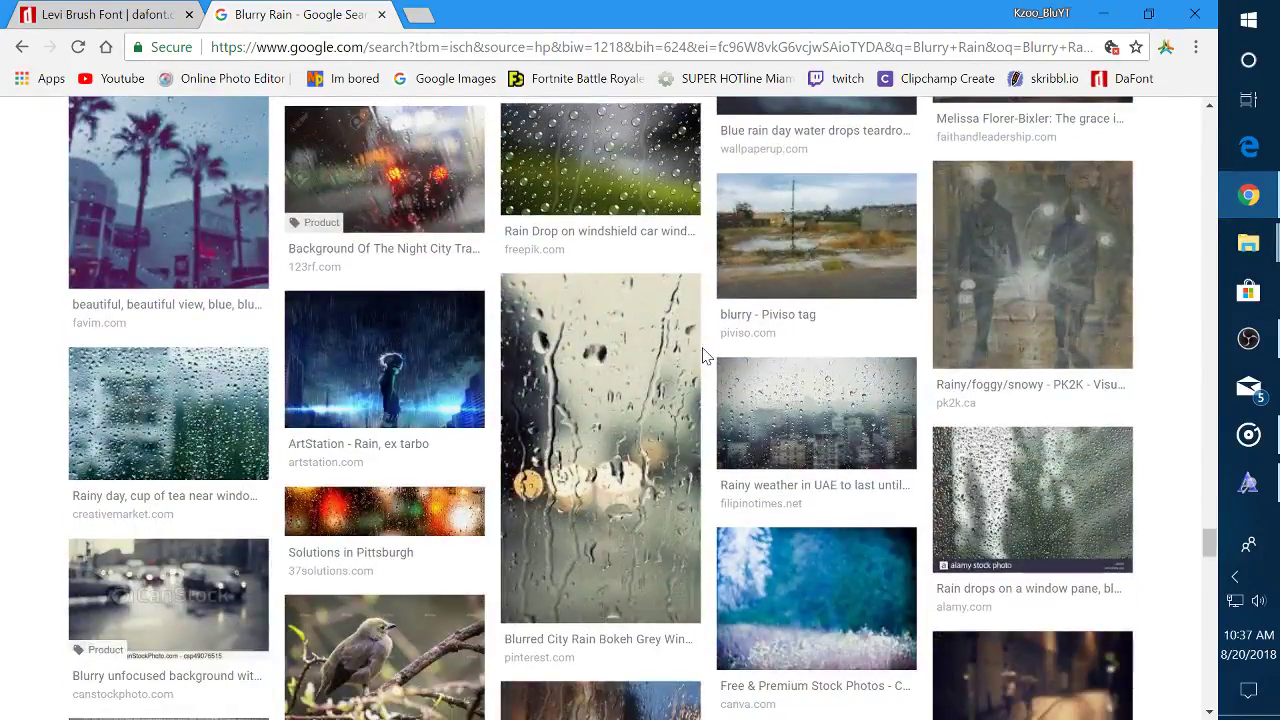
scroll(705, 355, down, 2)
scroll(705, 355, down, 7)
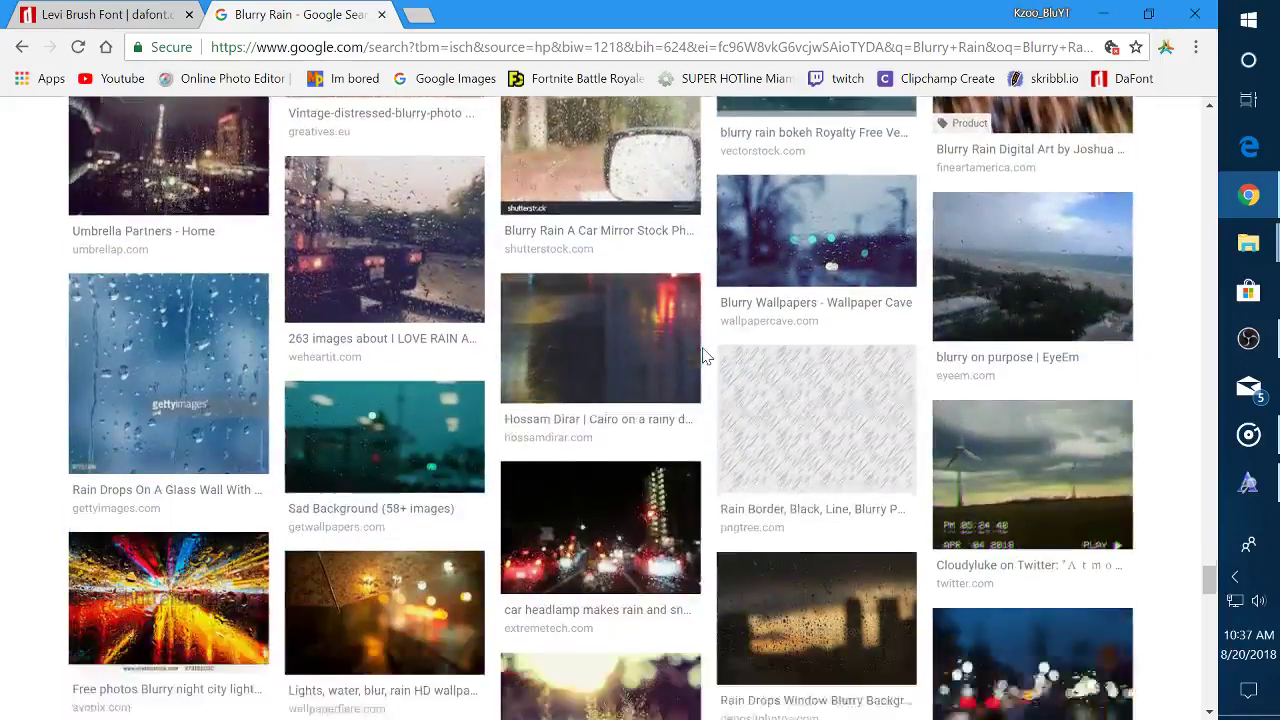
scroll(705, 355, down, 4)
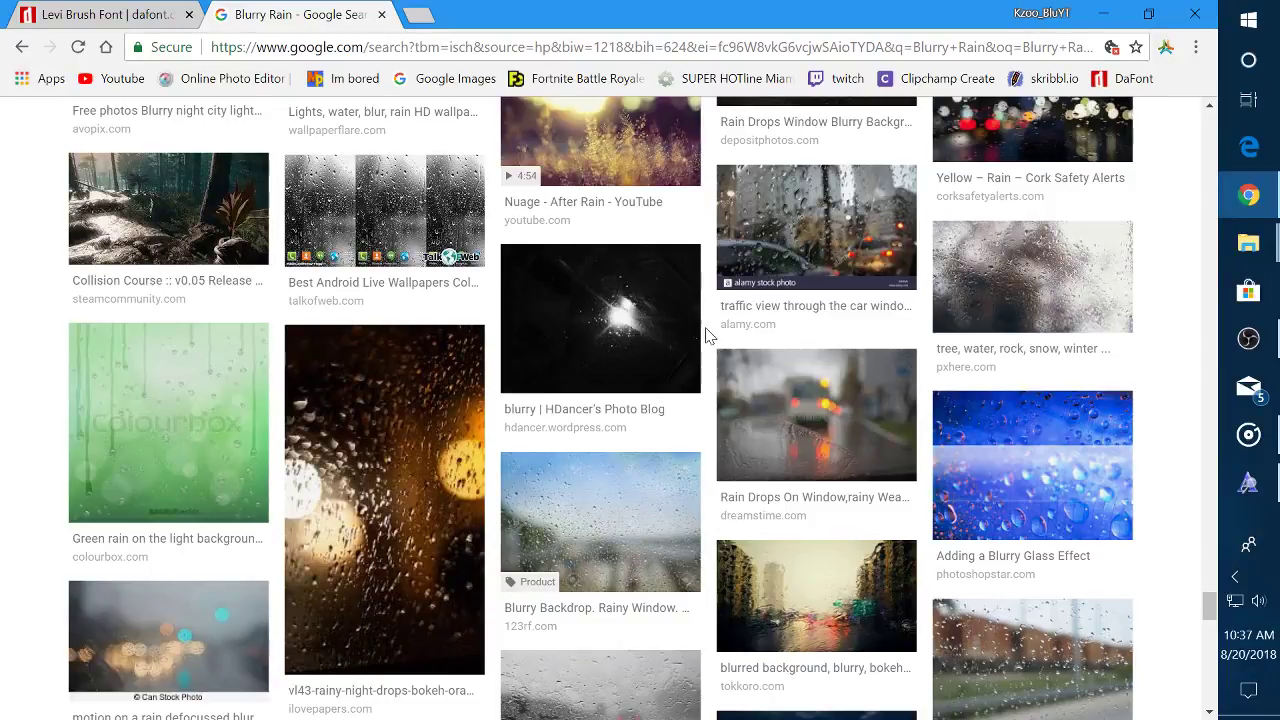
scroll(708, 335, down, 5)
scroll(708, 332, down, 4)
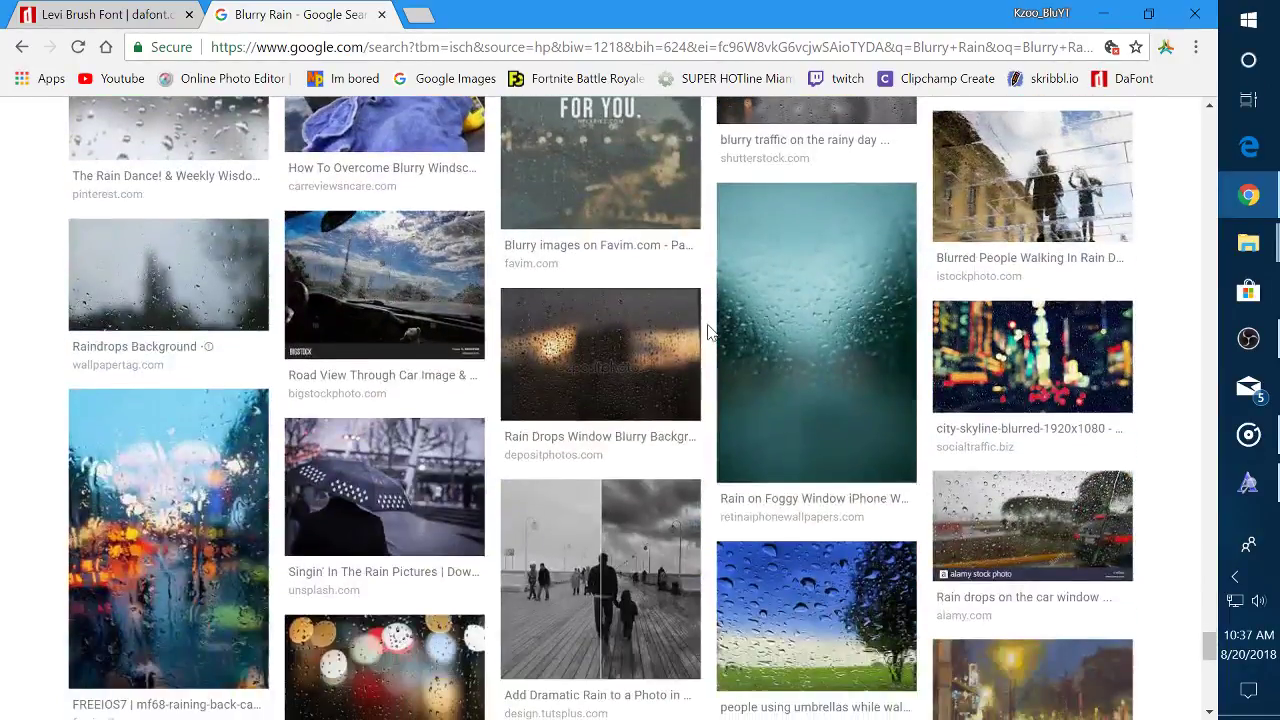
scroll(708, 332, down, 6)
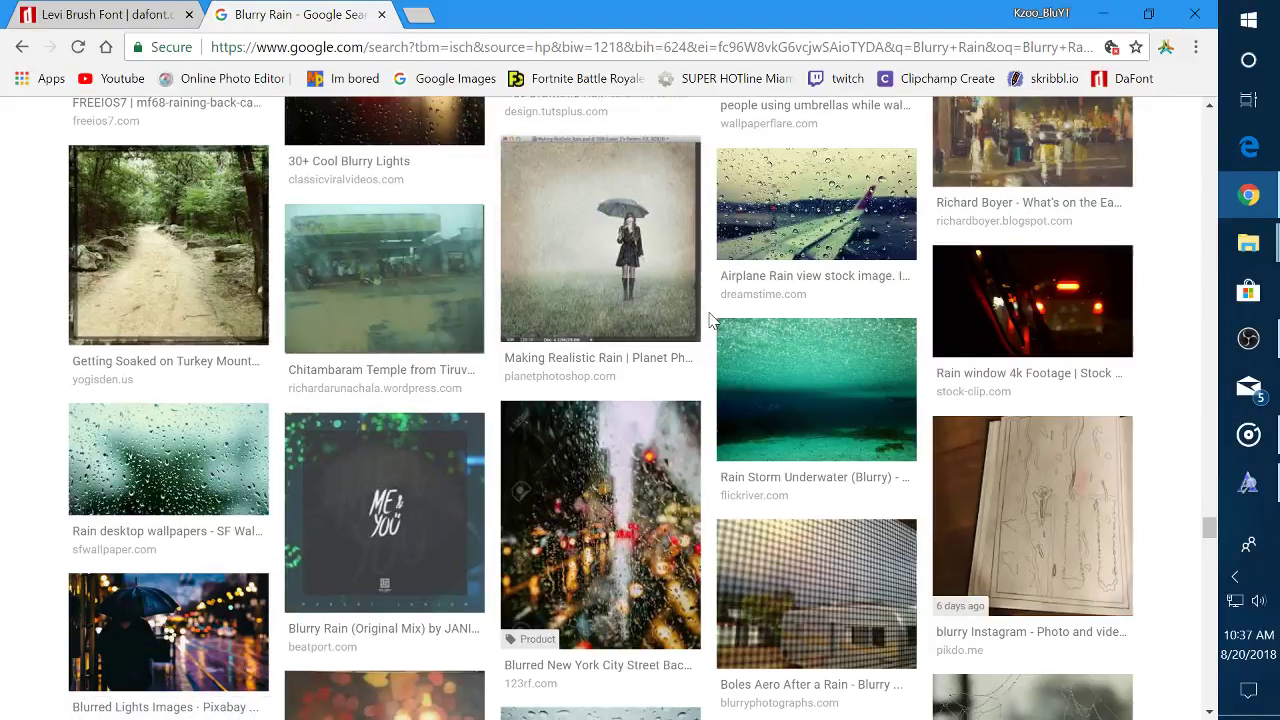
scroll(706, 318, down, 10)
scroll(800, 328, down, 1)
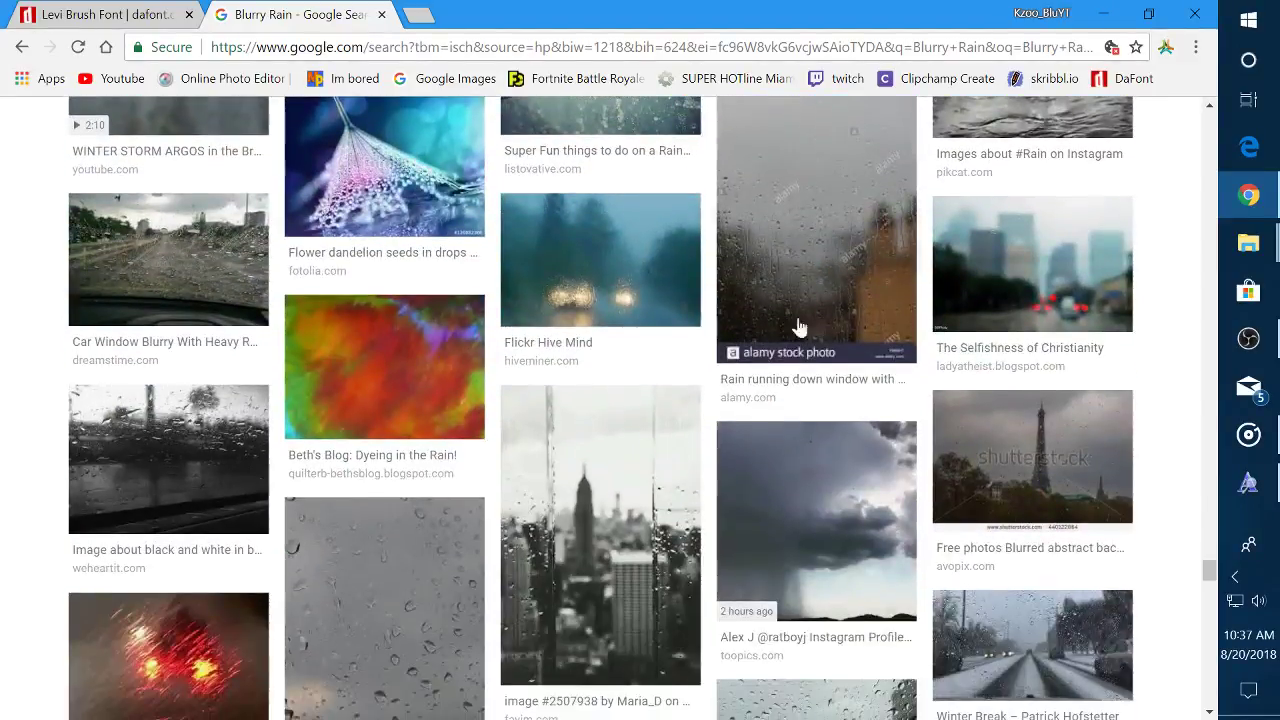
Close the open LeviBrush (TrueType) font preview window
mouse_move(1246, 434)
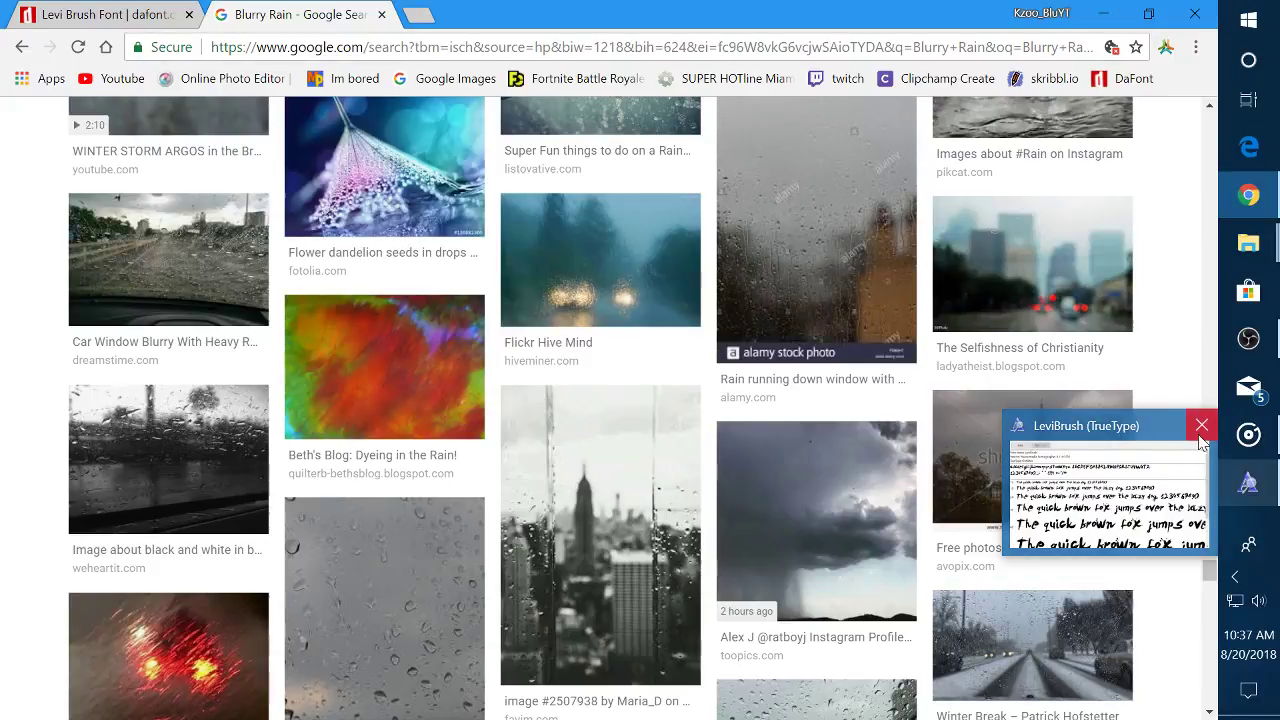
mouse_move(1203, 443)
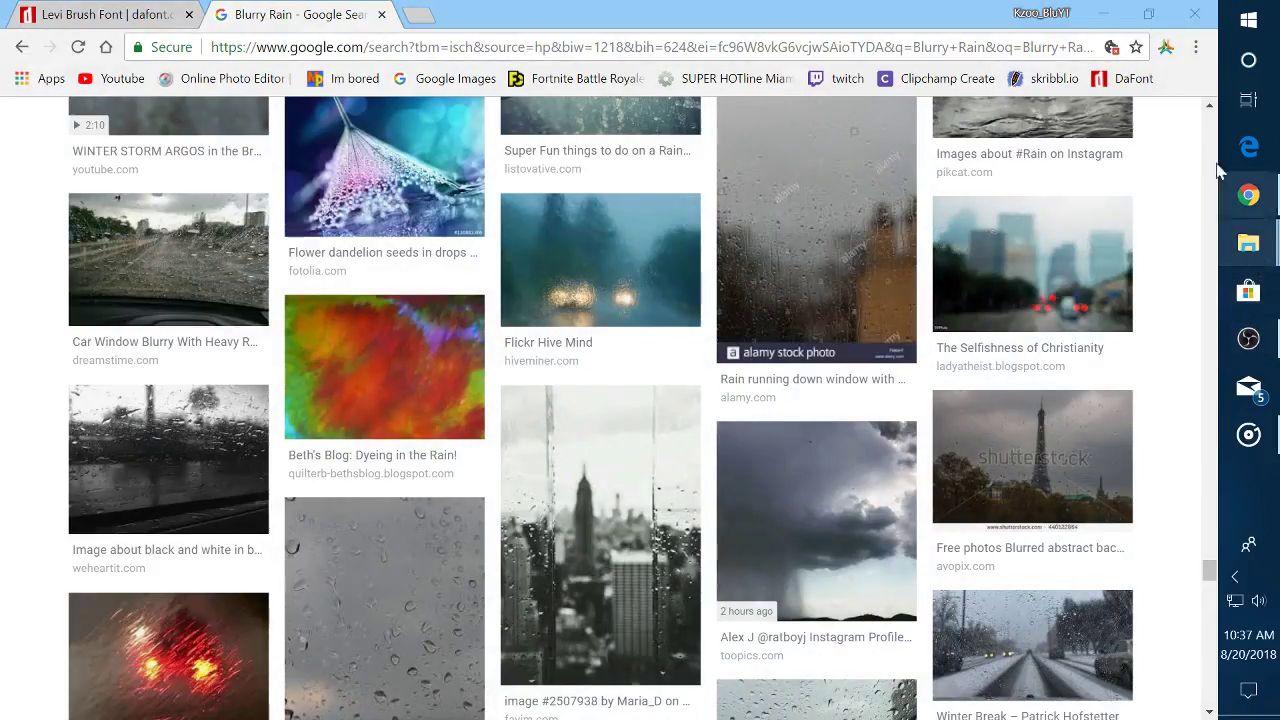
Look through the "Blurry Rain" image results for a suitable blurred raindrop background
scroll(668, 459, down, 11)
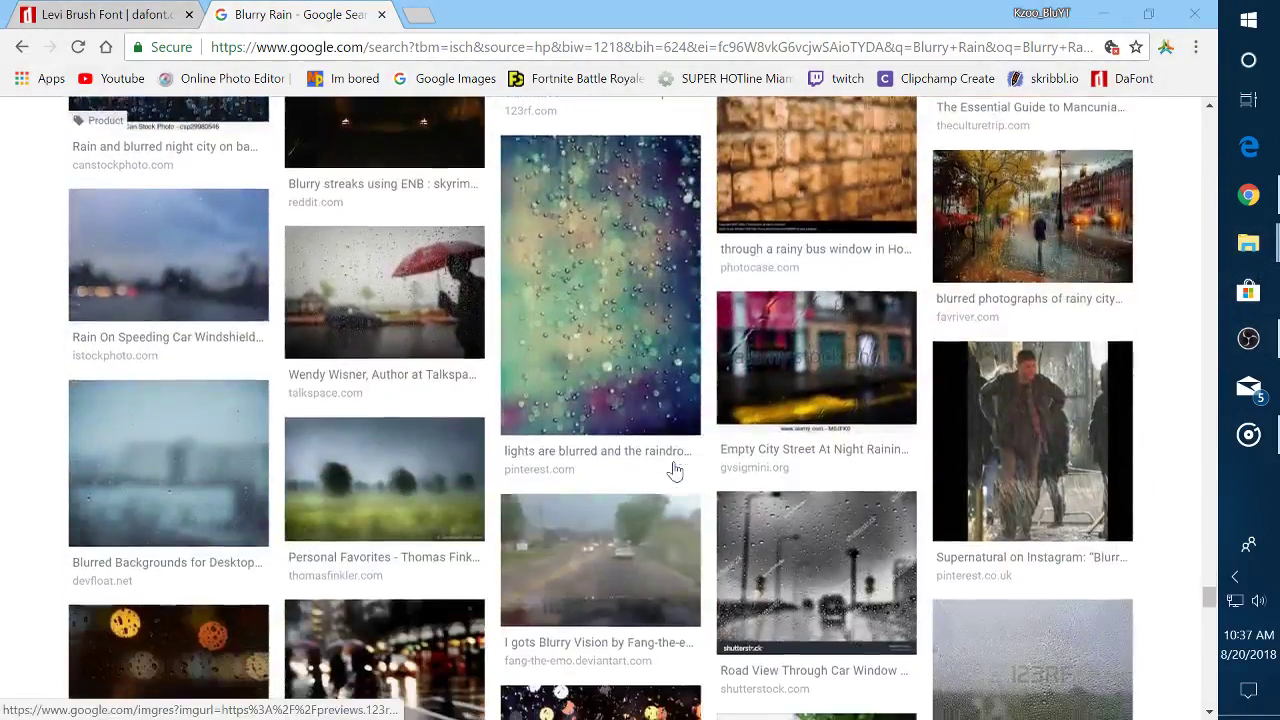
scroll(672, 468, down, 10)
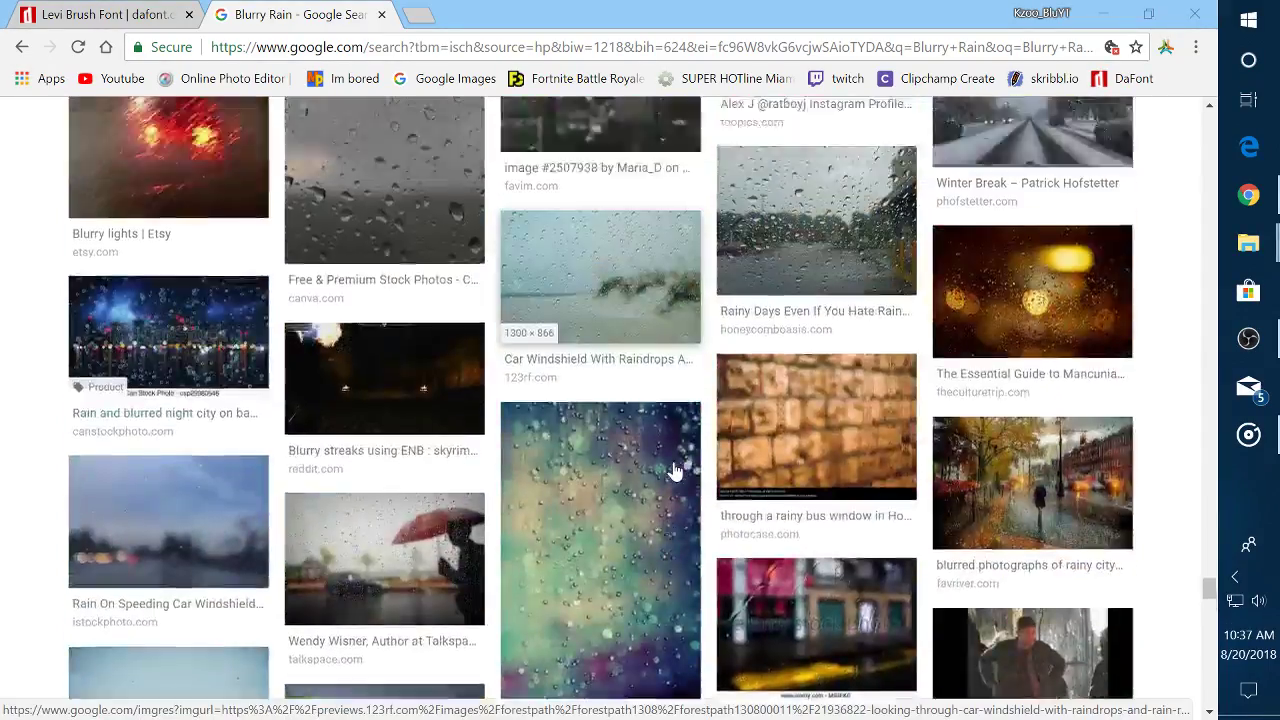
scroll(668, 467, down, 10)
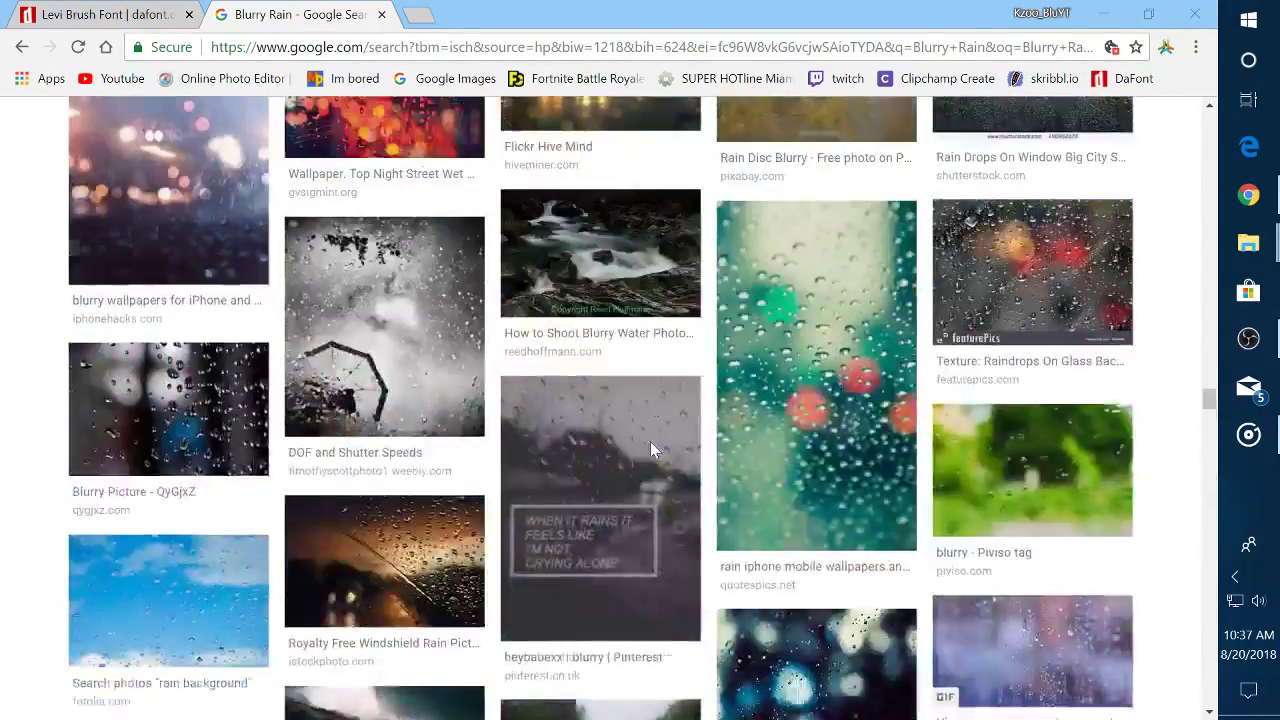
scroll(650, 451, down, 10)
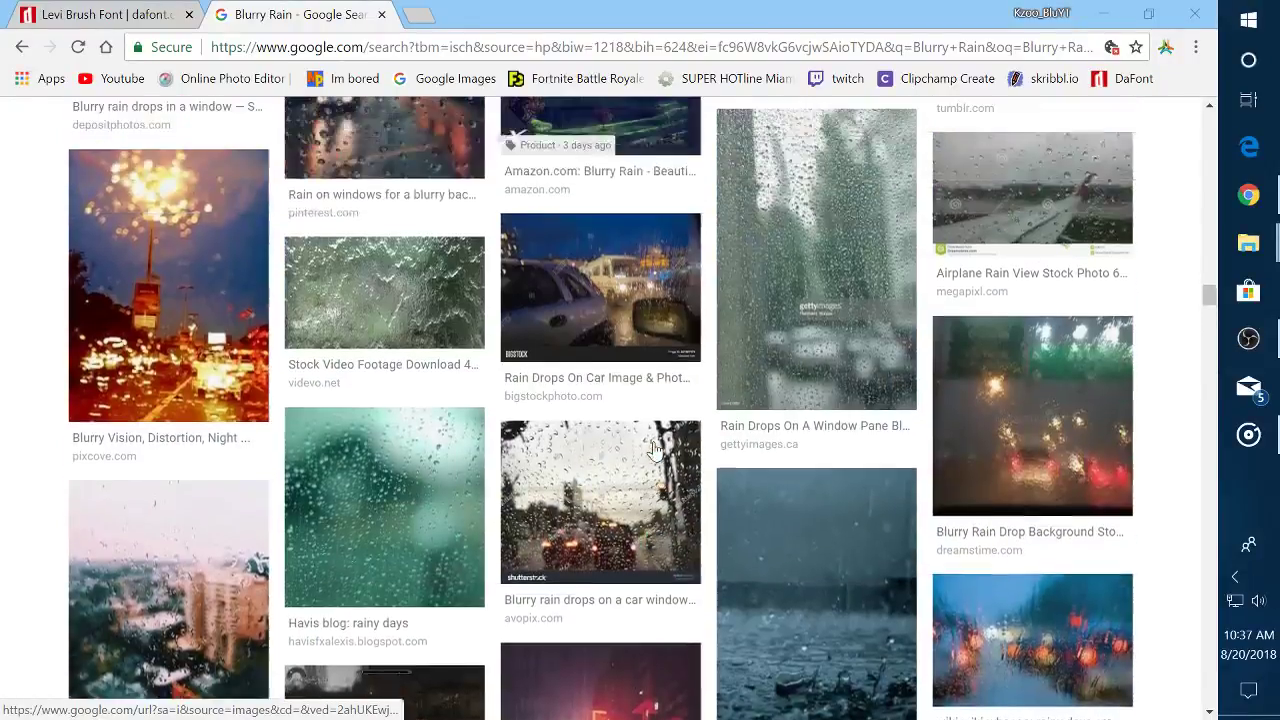
scroll(655, 452, up, 4)
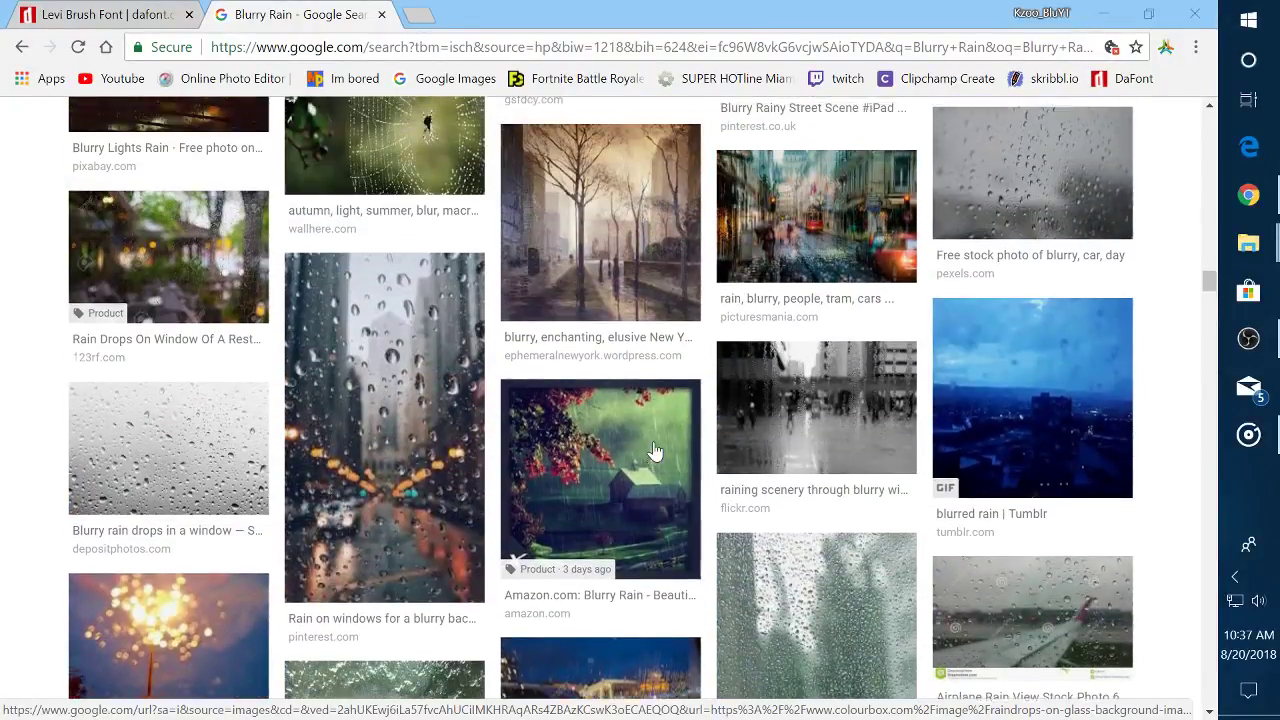
scroll(655, 452, up, 1)
scroll(655, 452, up, 5)
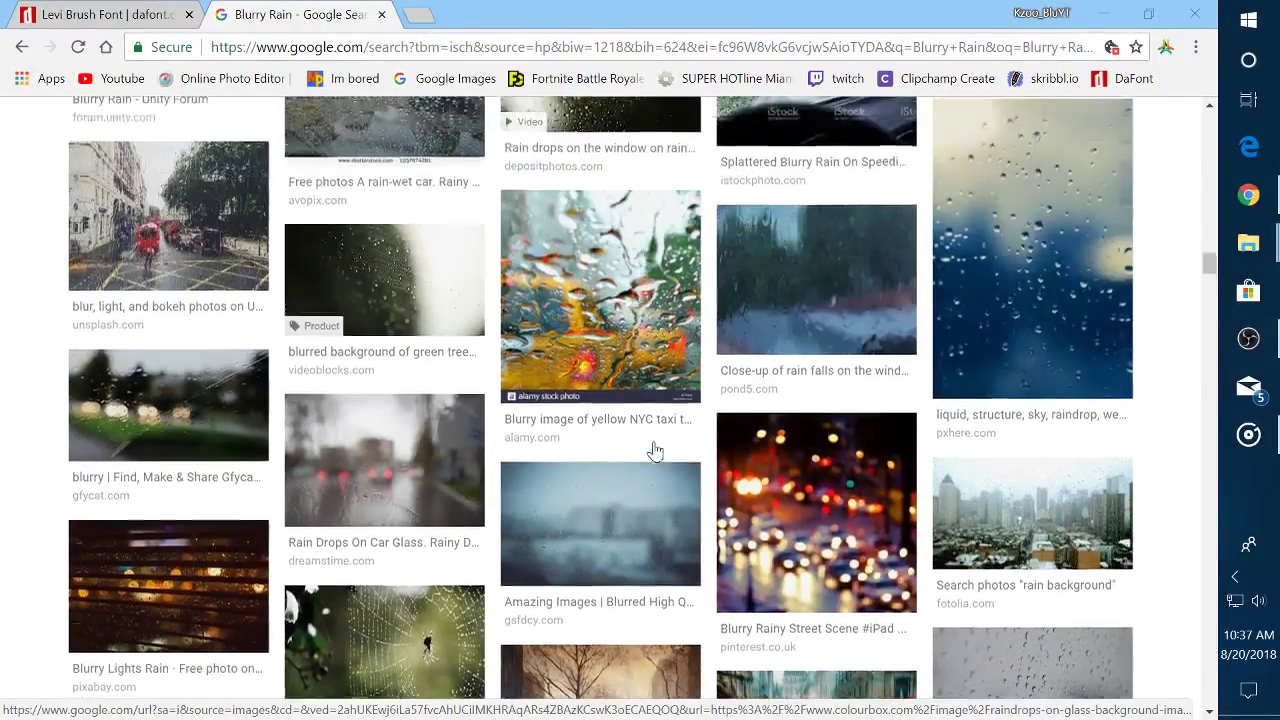
scroll(655, 452, up, 10)
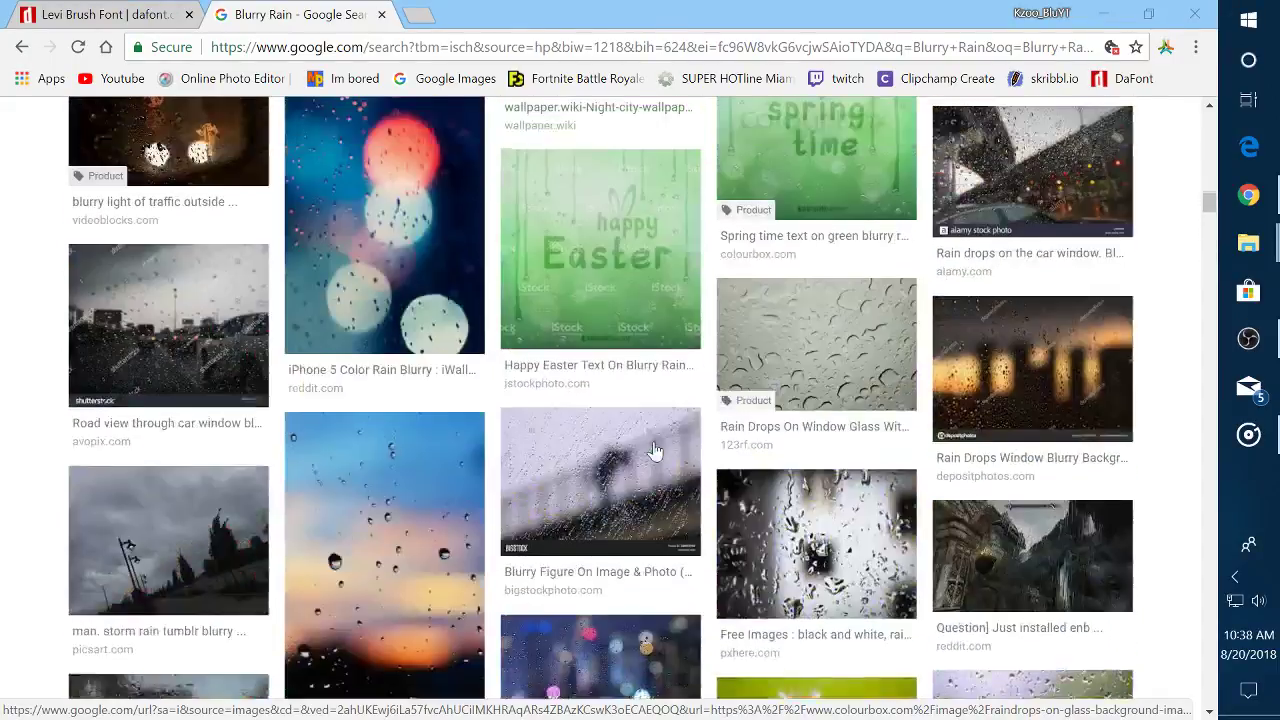
scroll(655, 452, up, 3)
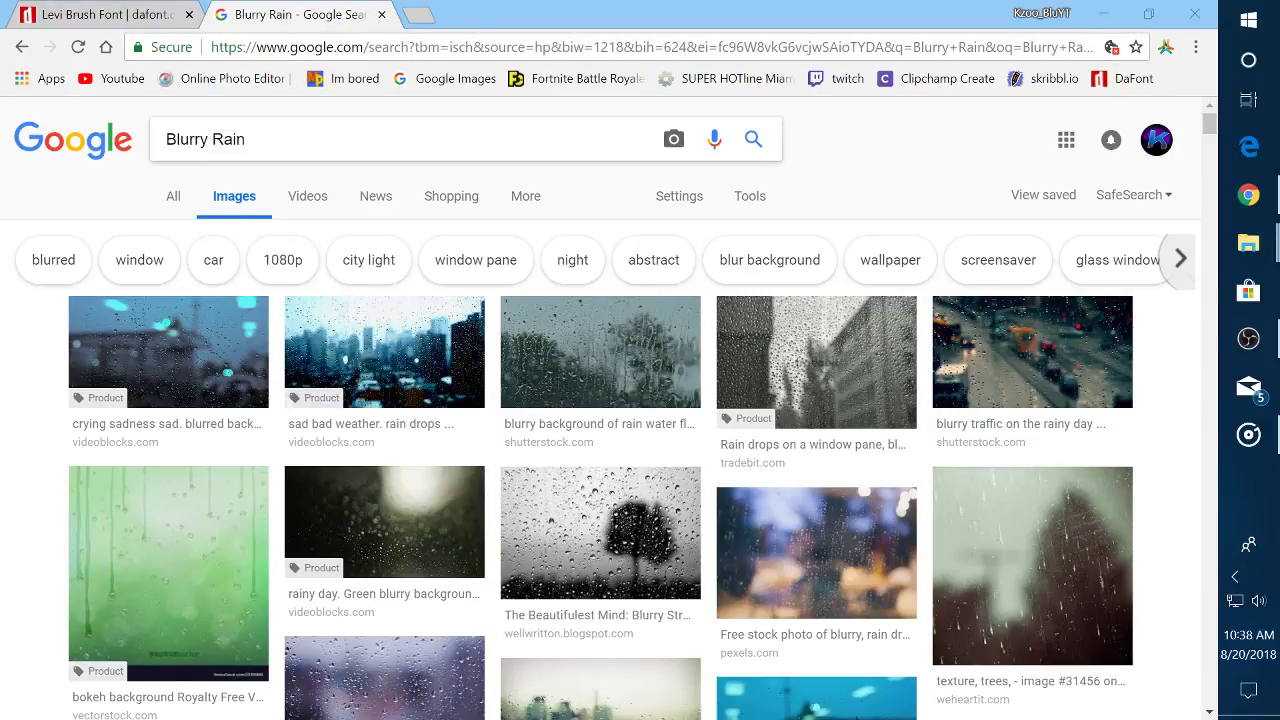
Search Google Images for "CrystalRain" in place of the current query
click(160, 141)
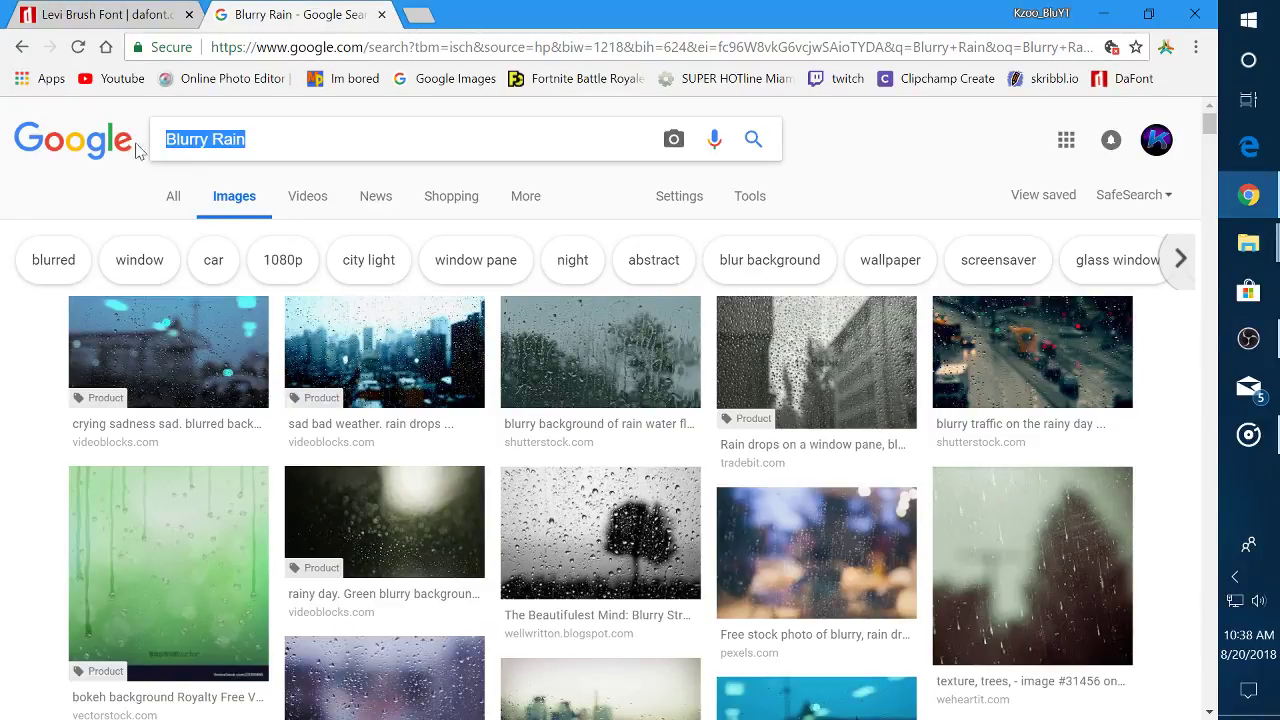
text(c)
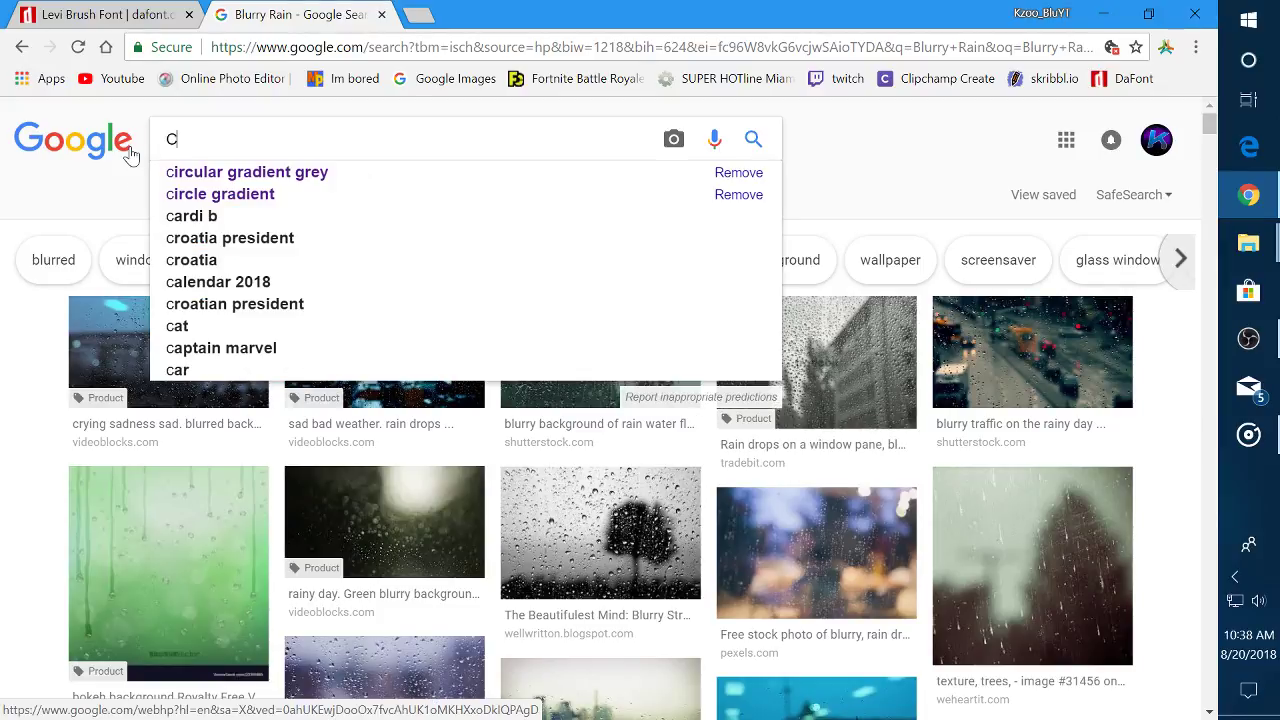
text(rystalRain)
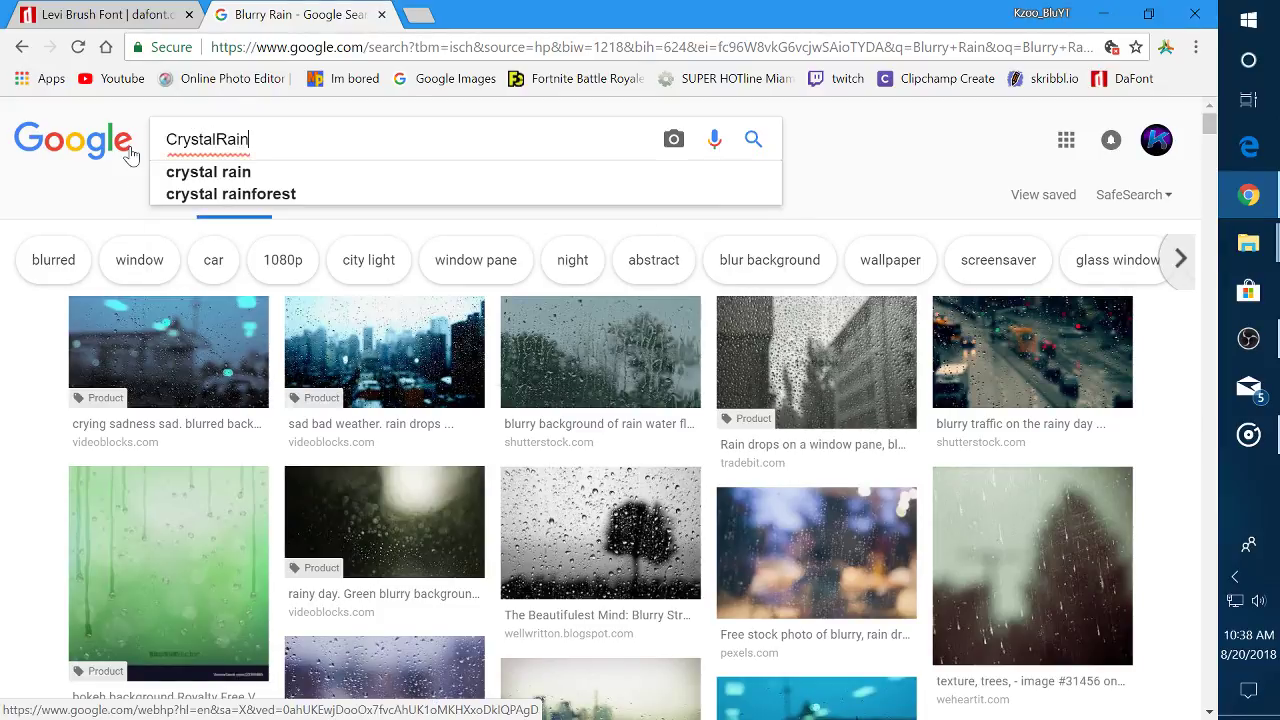
key(Return)
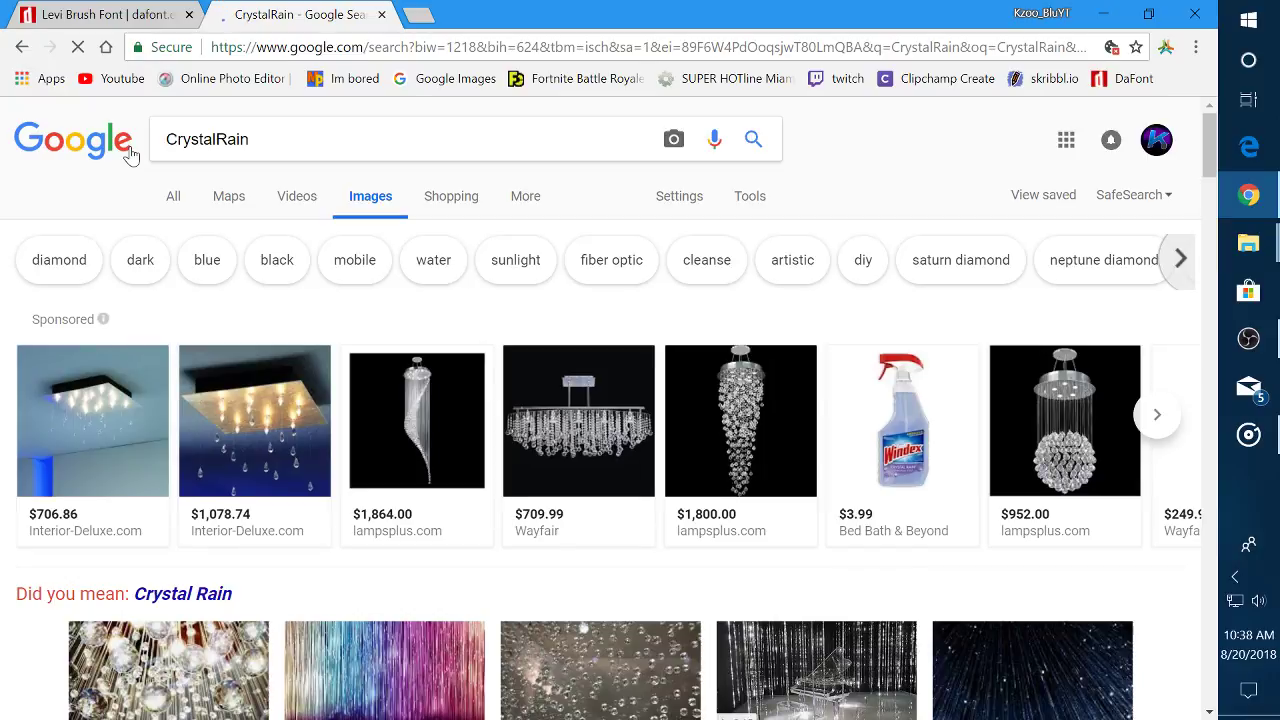
Look through the "CrystalRain" image results for a usable rain-style background picture
scroll(218, 347, down, 4)
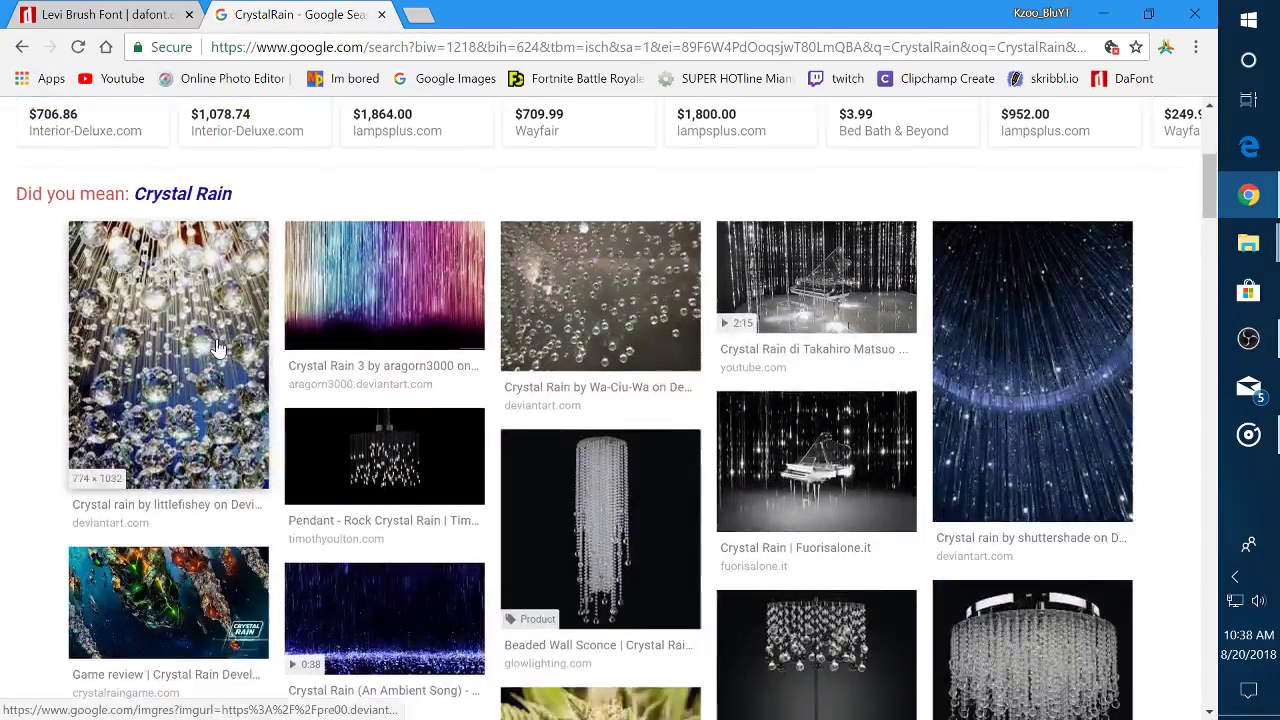
scroll(305, 325, down, 3)
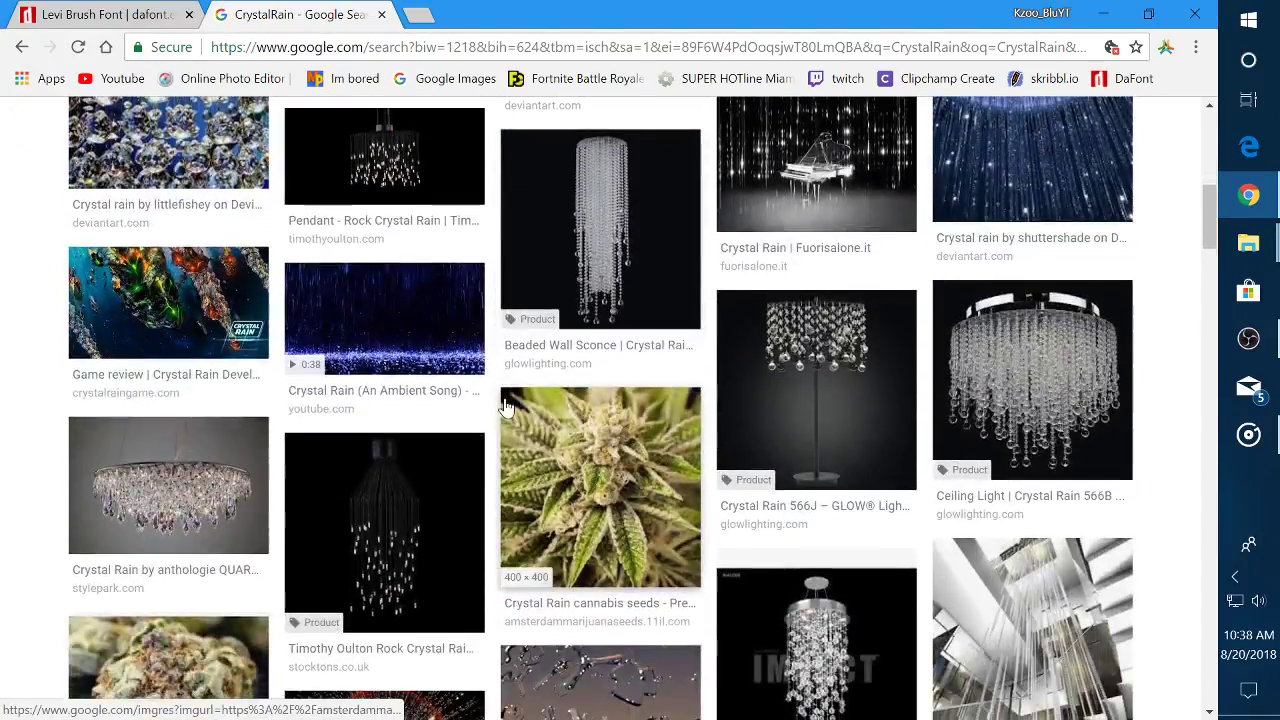
scroll(507, 407, down, 3)
scroll(507, 407, down, 2)
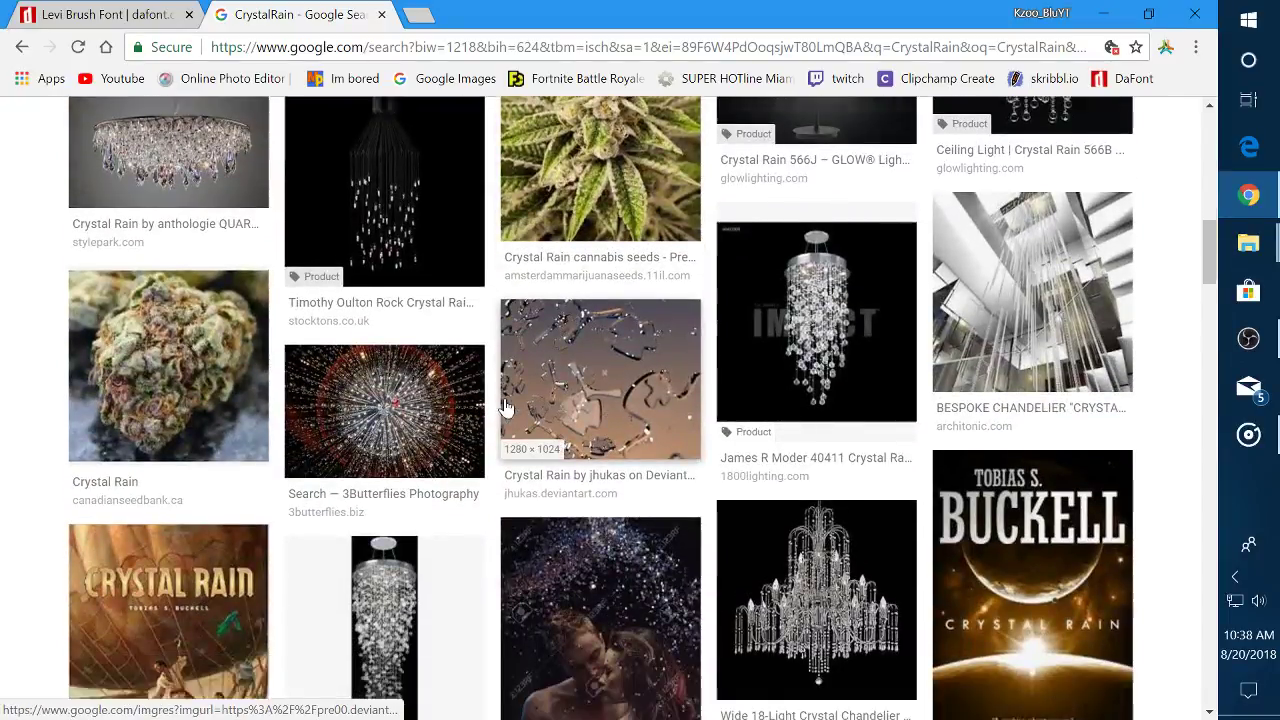
scroll(507, 407, down, 3)
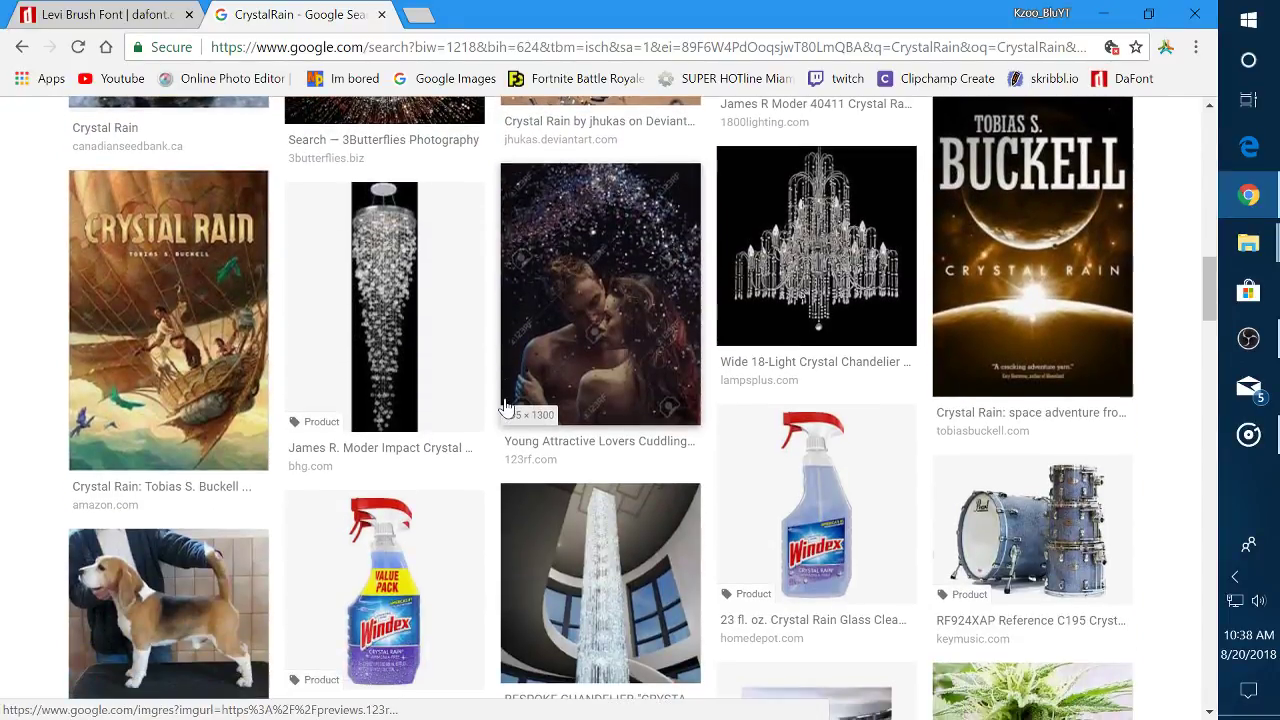
scroll(507, 407, down, 6)
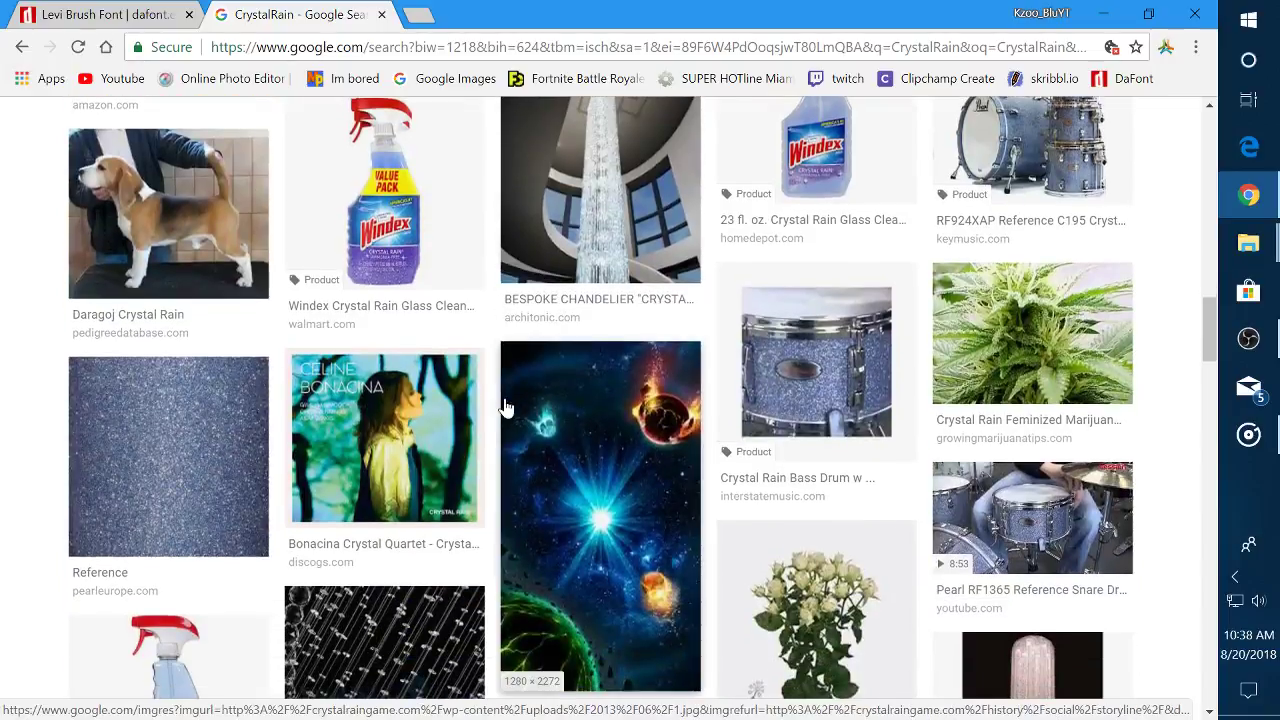
scroll(507, 407, down, 10)
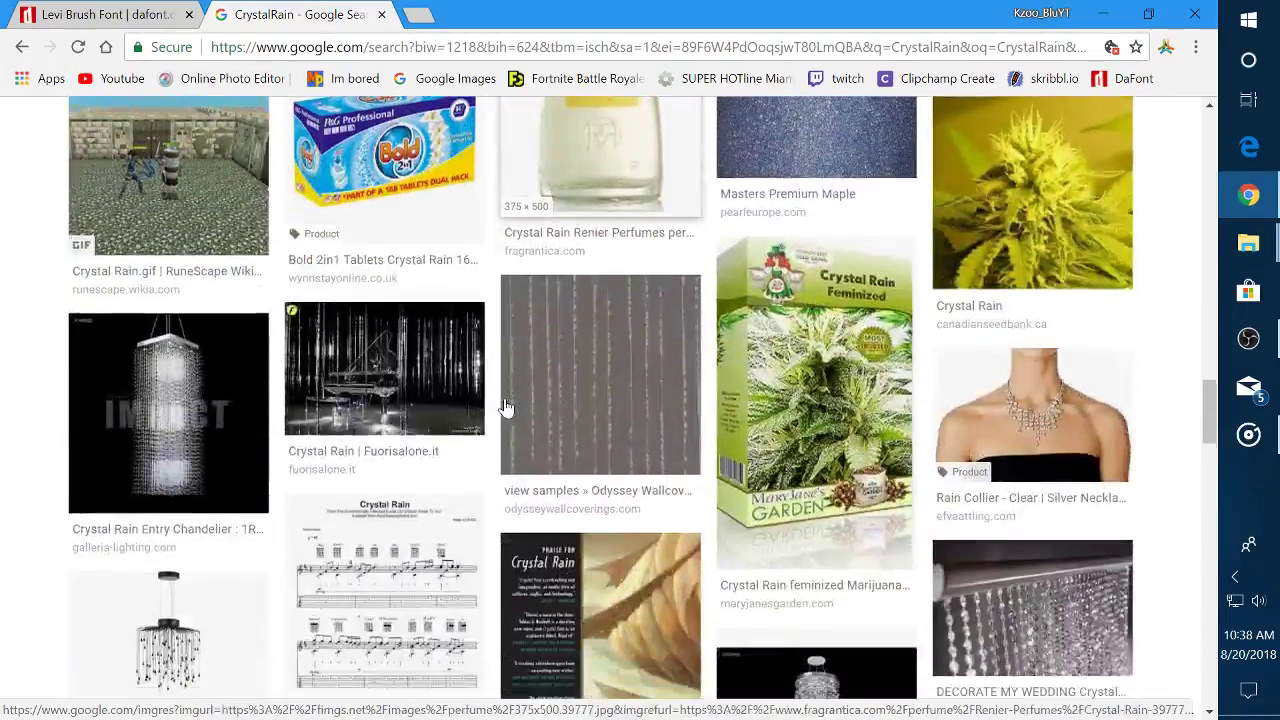
scroll(507, 407, down, 2)
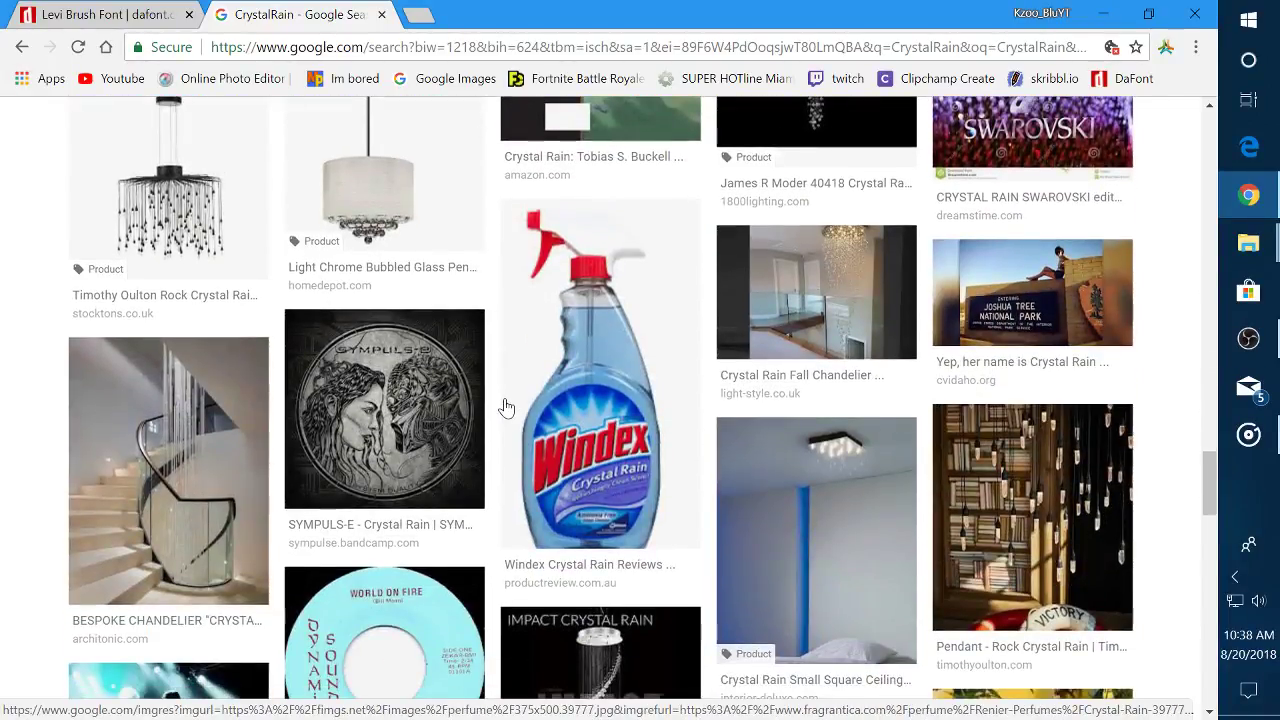
scroll(507, 407, down, 9)
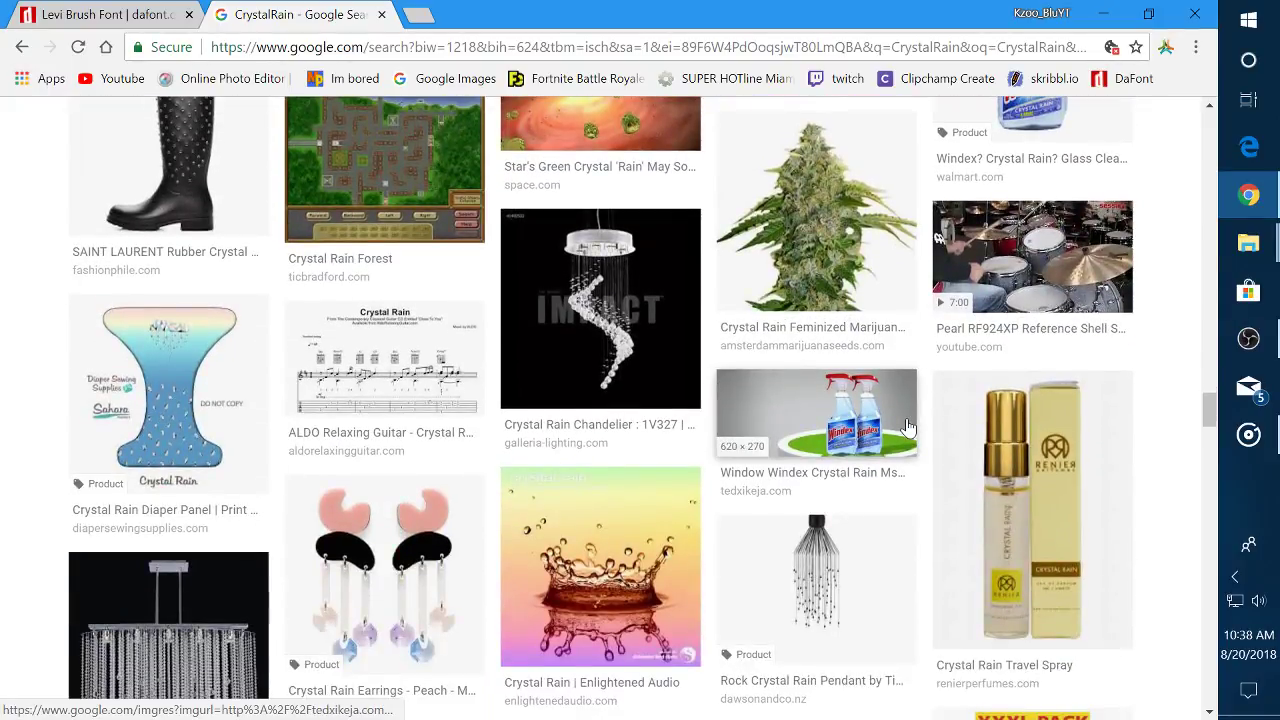
scroll(908, 427, down, 3)
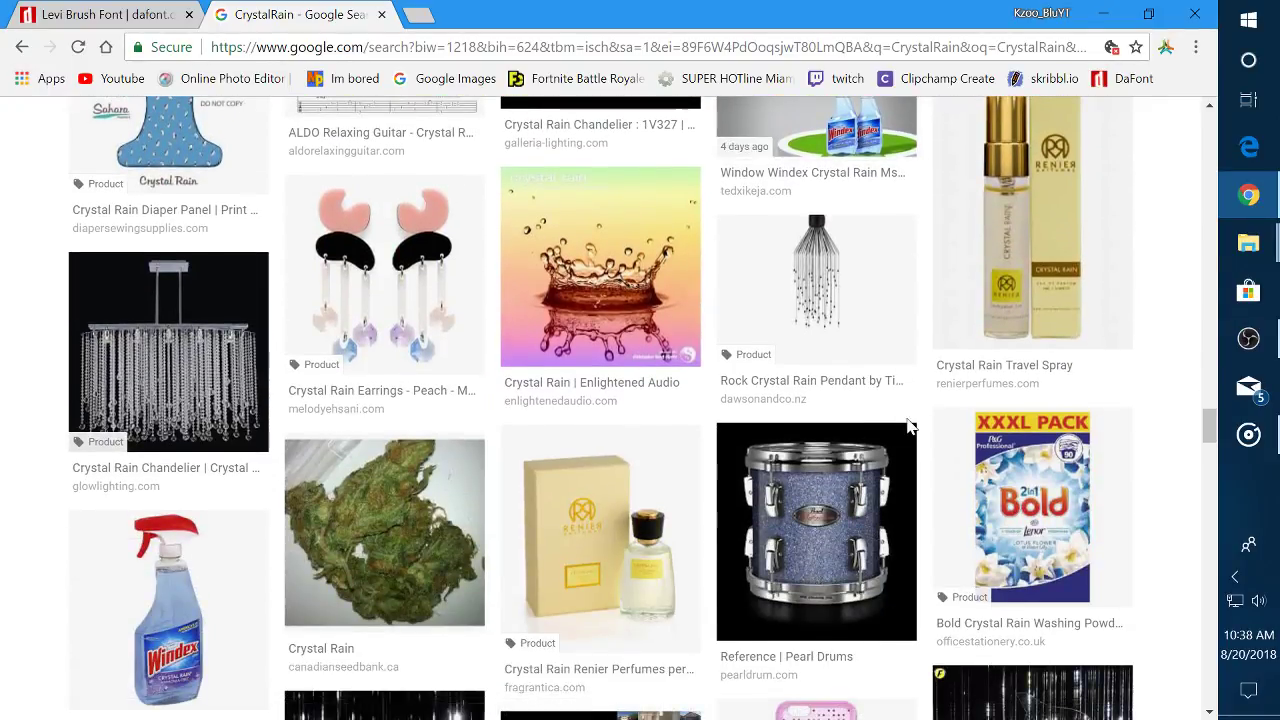
scroll(908, 427, down, 4)
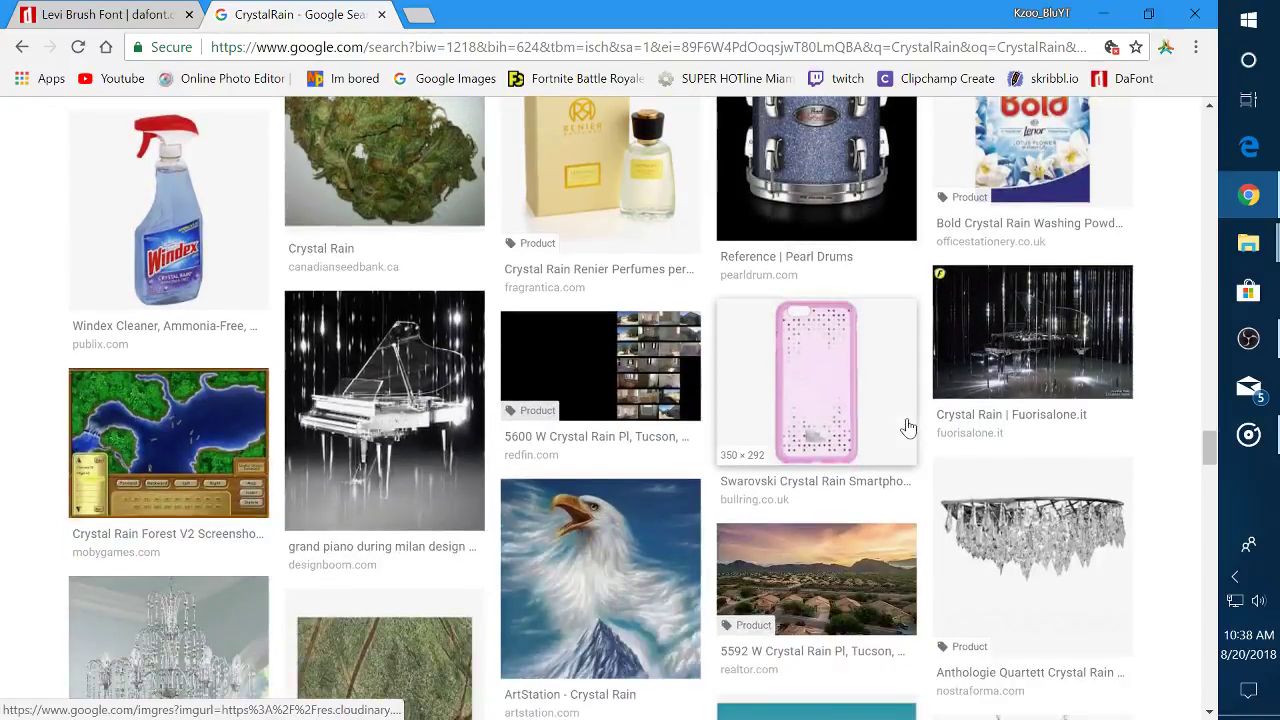
scroll(908, 427, down, 3)
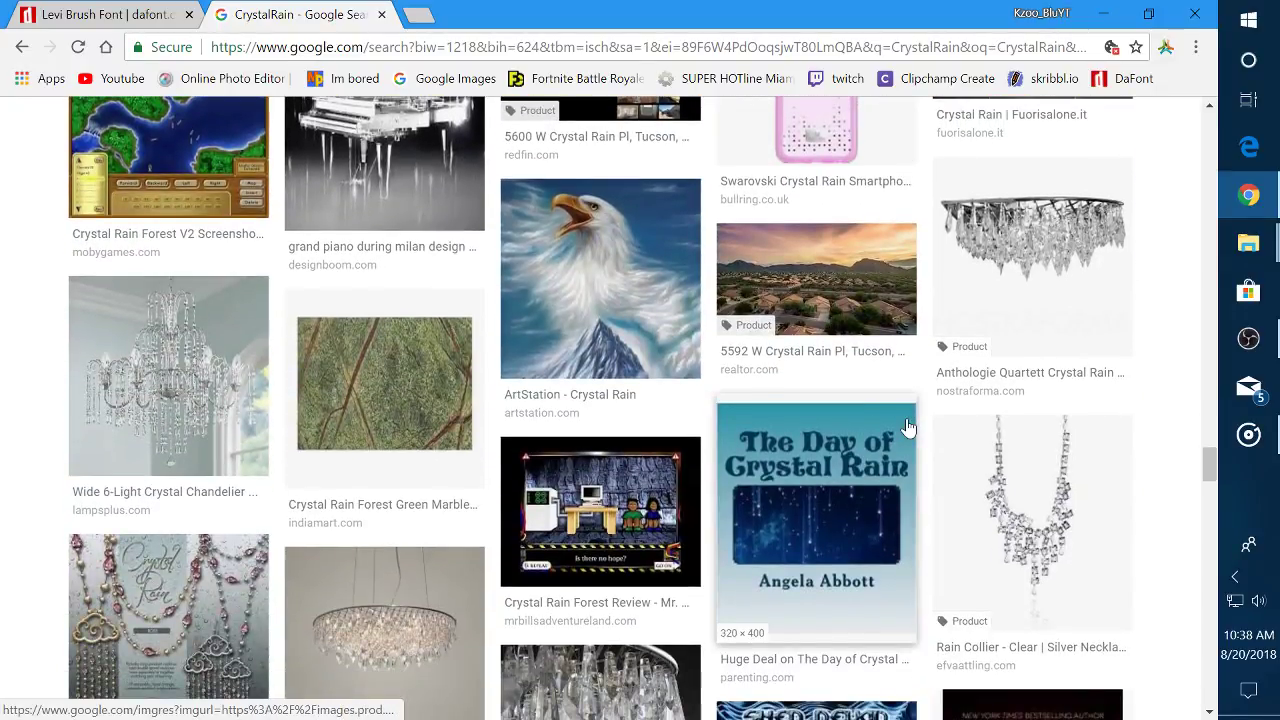
scroll(908, 427, down, 5)
scroll(908, 427, up, 6)
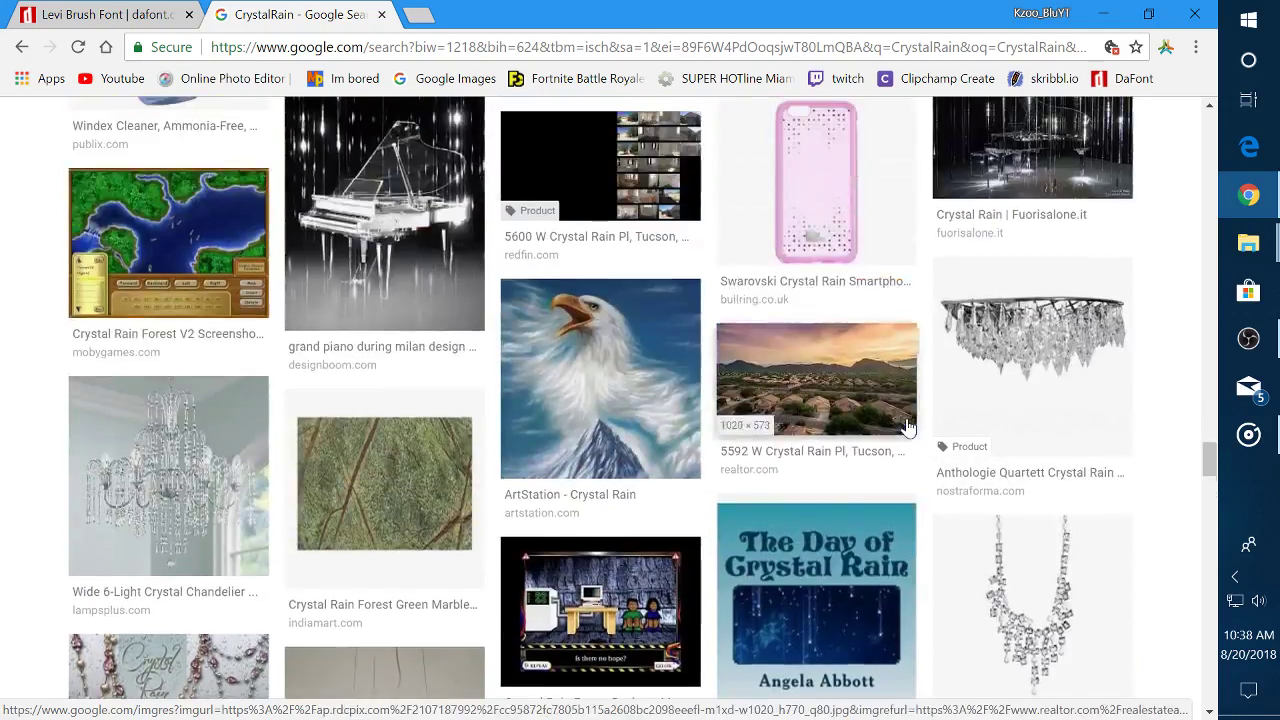
scroll(877, 388, up, 10)
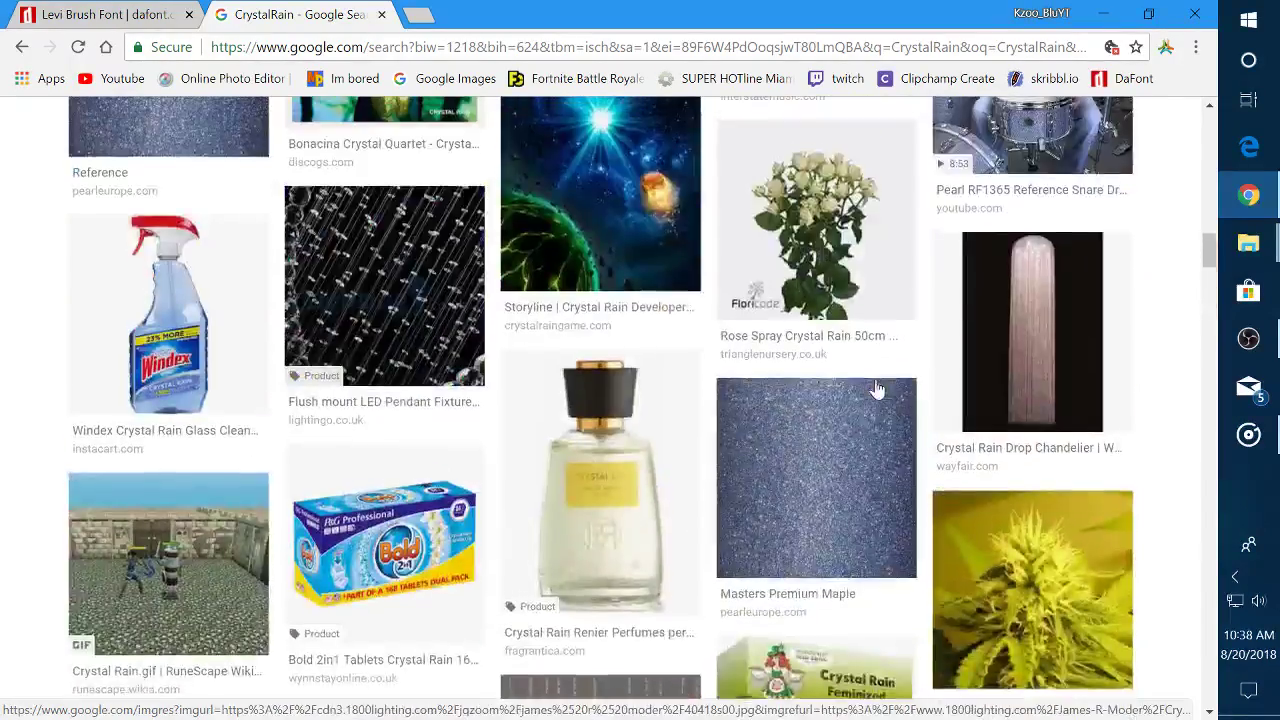
scroll(877, 388, up, 10)
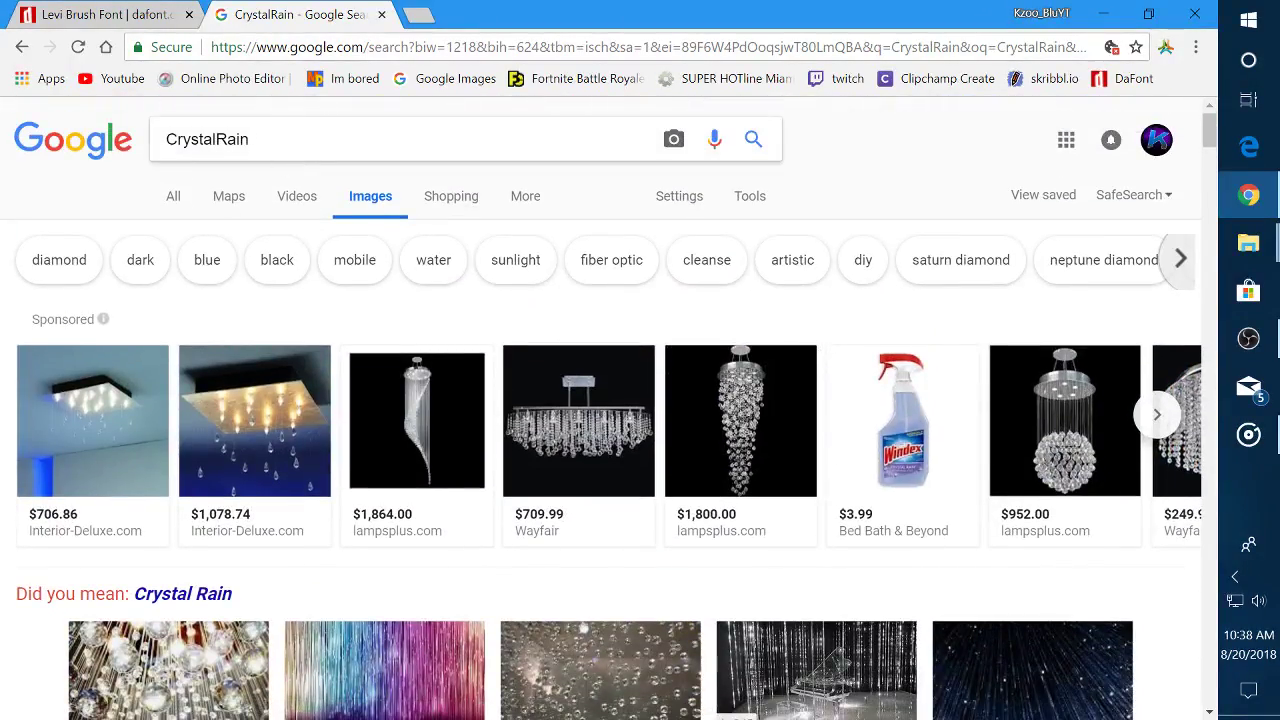
Correct the image search to "Crystal Rain" and look over the first rows of results
click(211, 139)
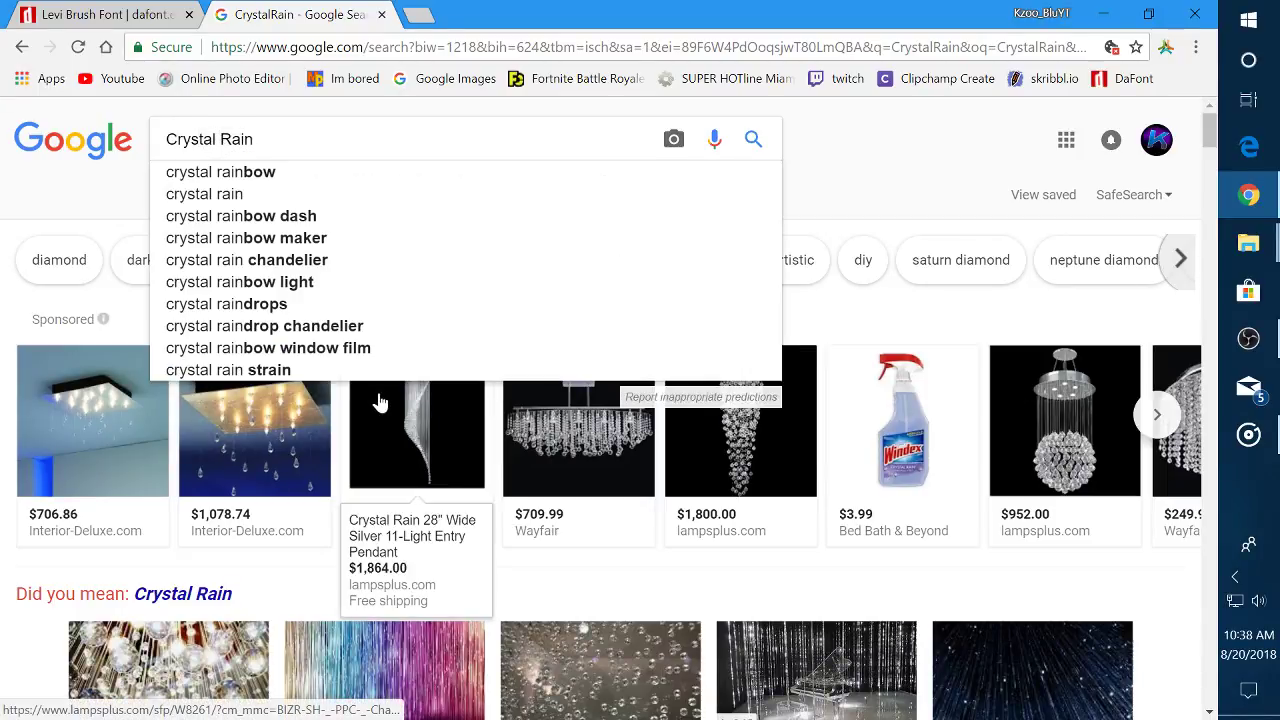
key(Return)
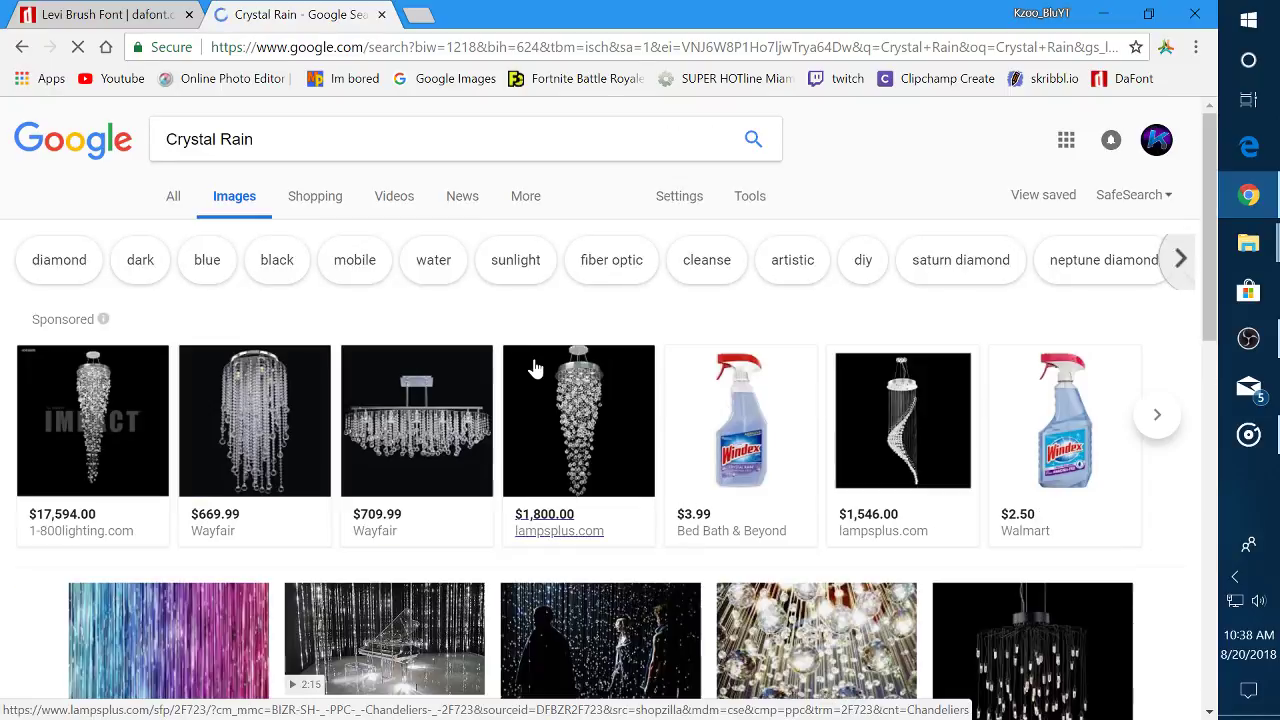
scroll(535, 368, down, 1)
scroll(535, 368, down, 3)
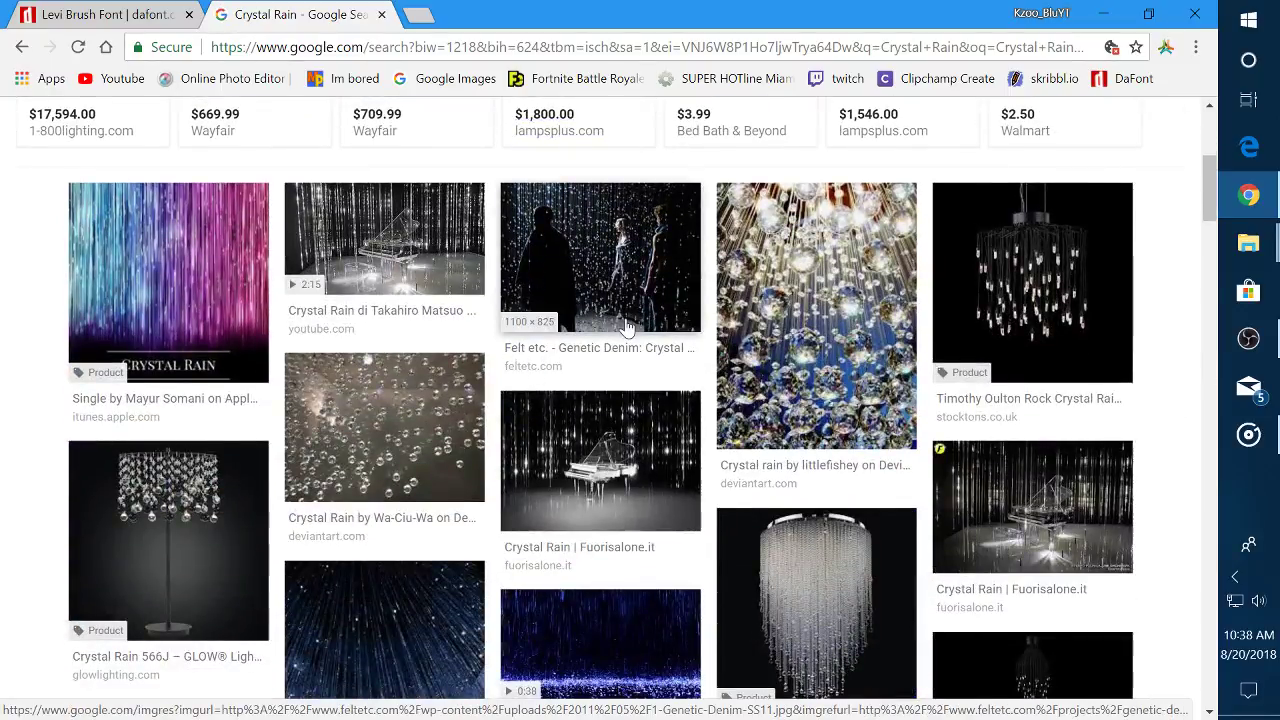
scroll(626, 328, down, 3)
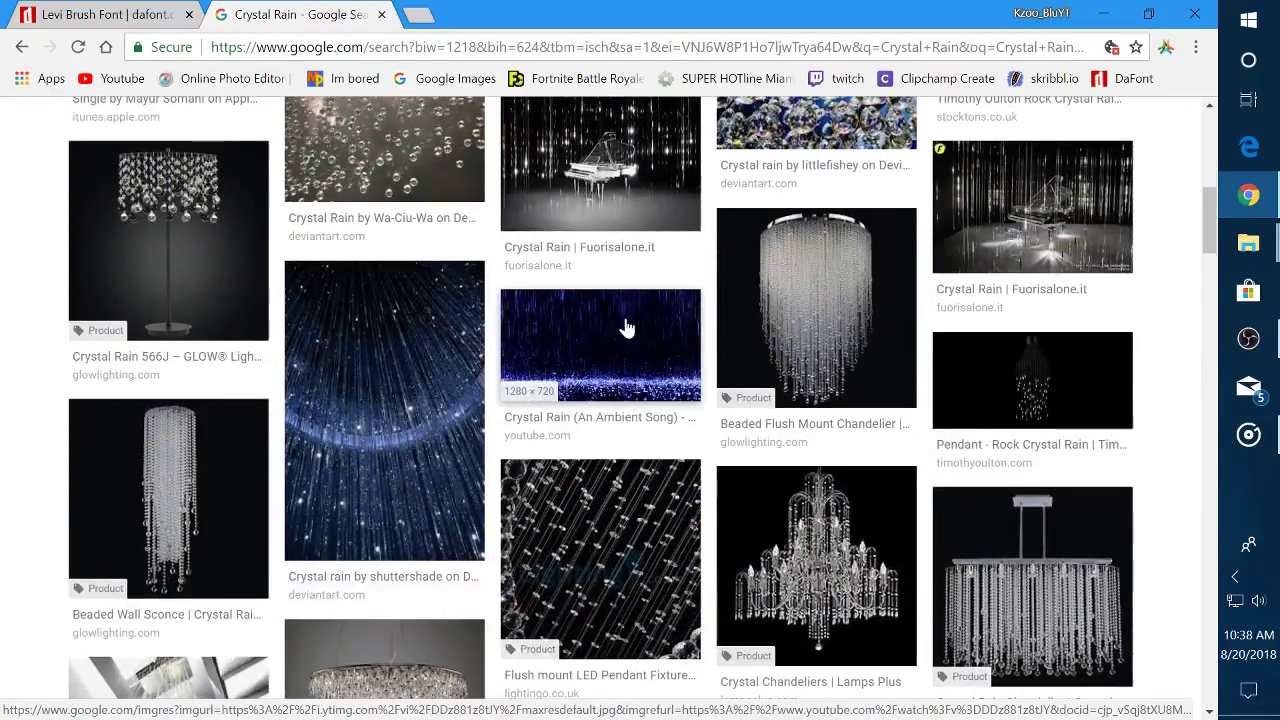
Preview the dark blue crystal rain image from DeviantArt and its related image "Crystal Rain (An Ambient Song)"
click(467, 410)
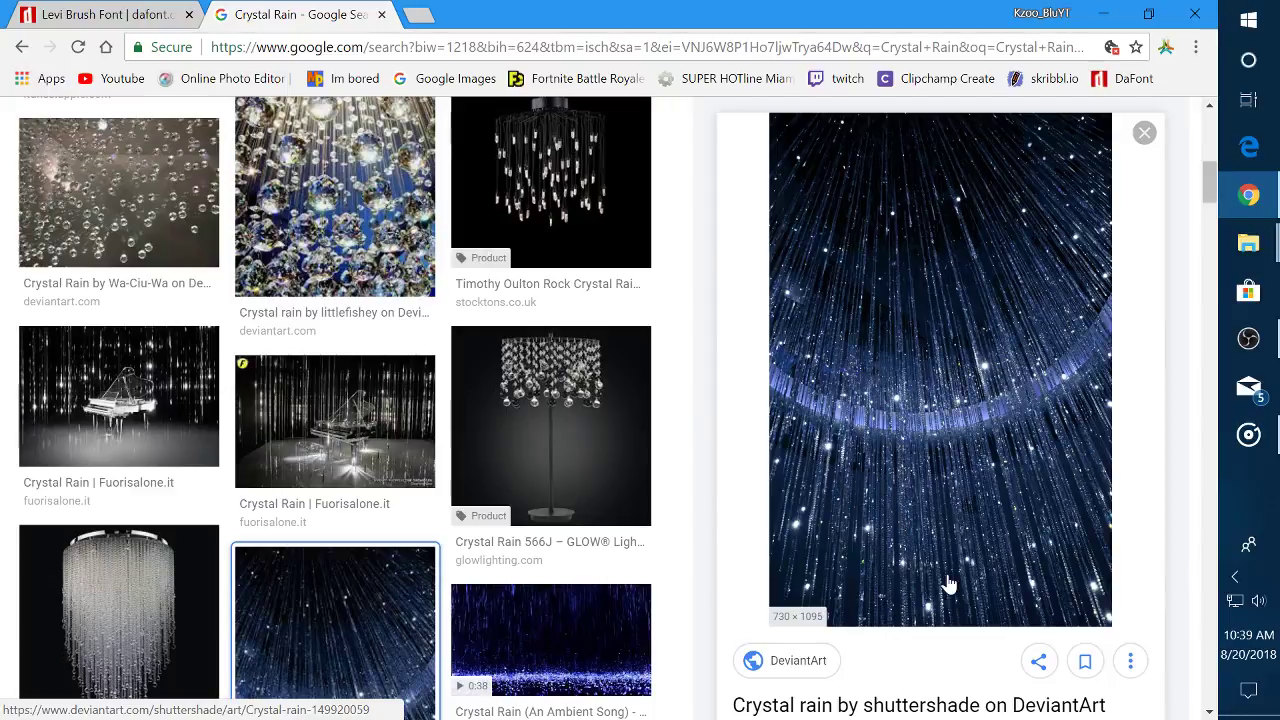
scroll(950, 585, down, 3)
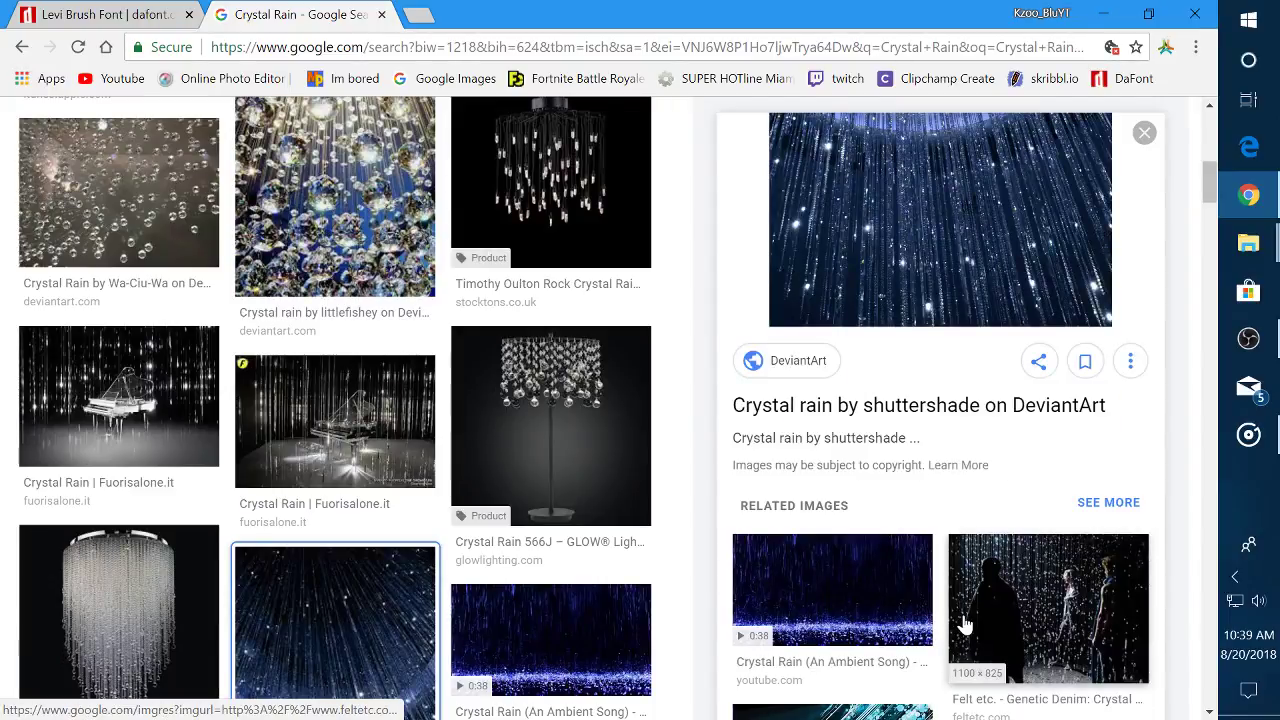
click(843, 594)
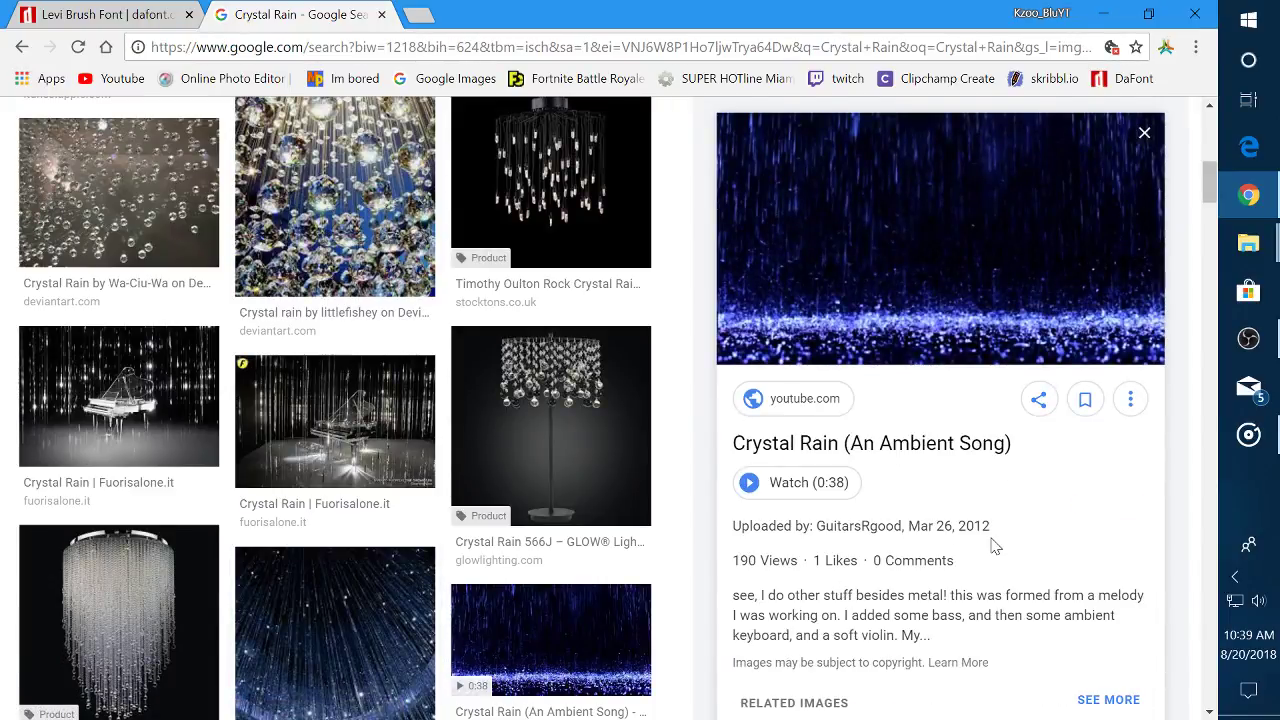
Look through the related images of the "Crystal Rain (An Ambient Song)" preview for a usable background
scroll(995, 545, down, 5)
scroll(993, 547, down, 5)
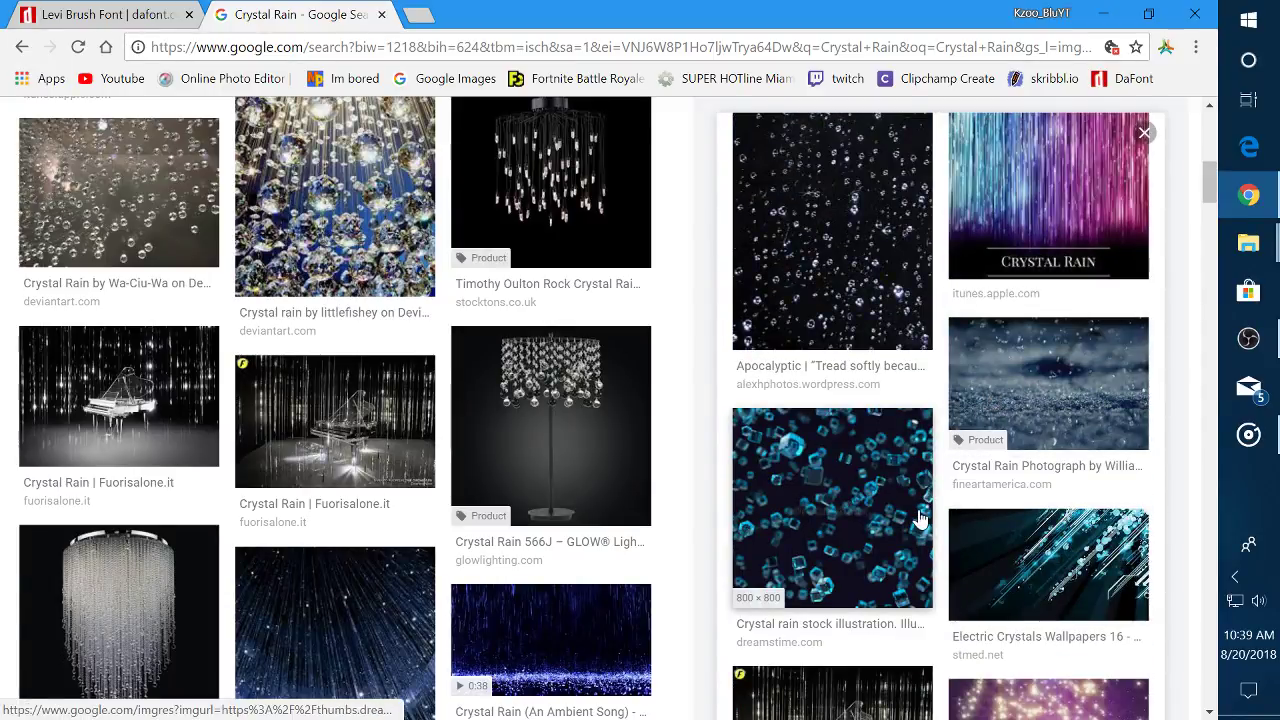
scroll(920, 519, down, 2)
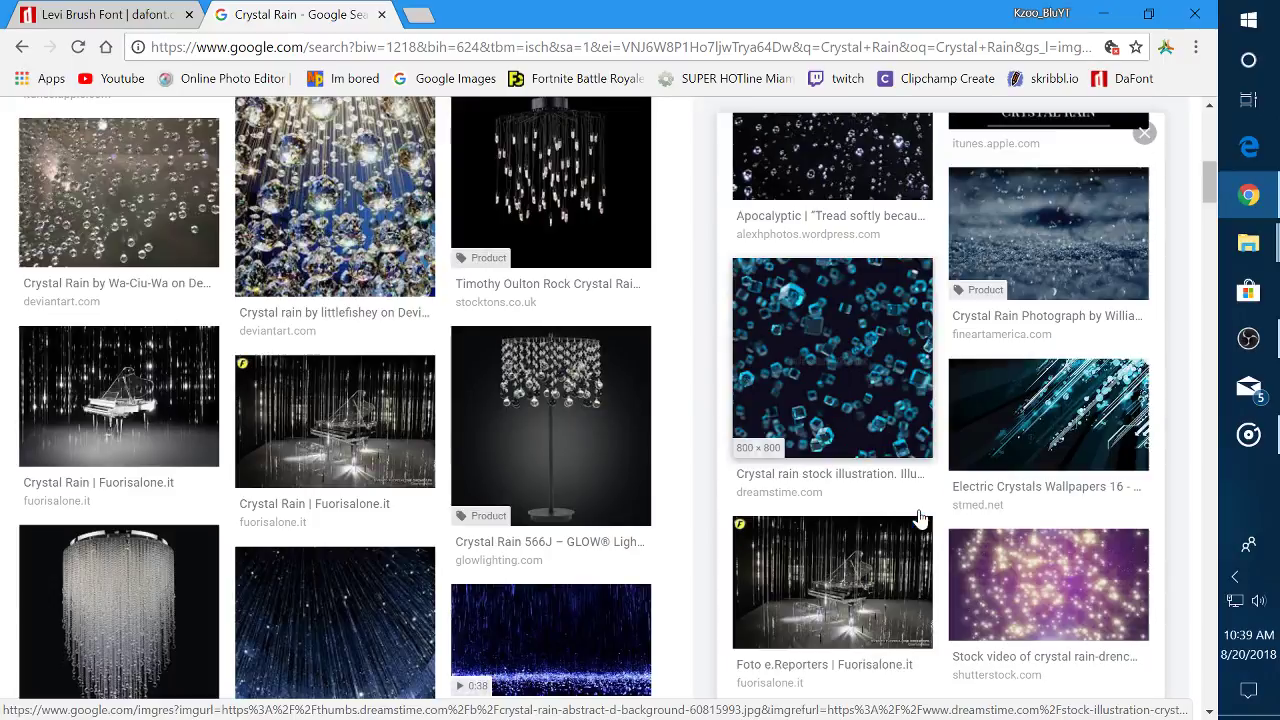
scroll(920, 519, down, 1)
scroll(920, 517, up, 5)
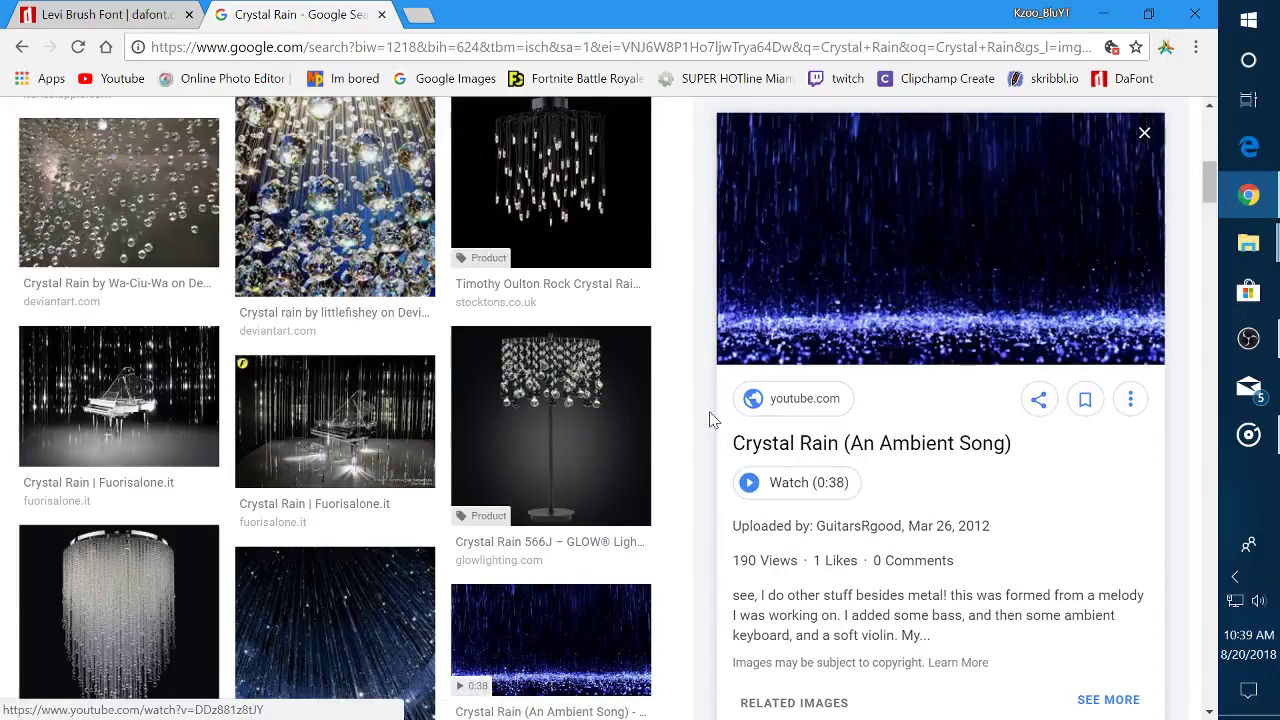
Search Google Images for "Rain" in place of the current query and look over the first results
scroll(443, 297, up, 10)
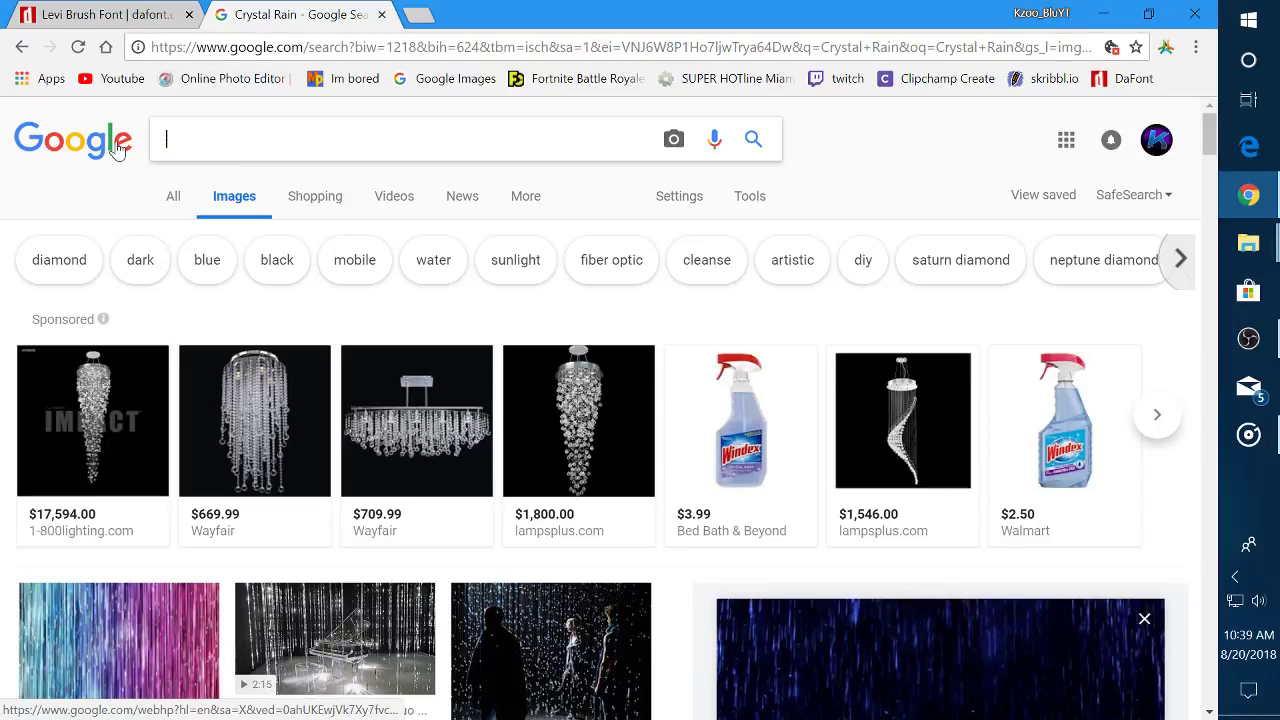
text(Rain)
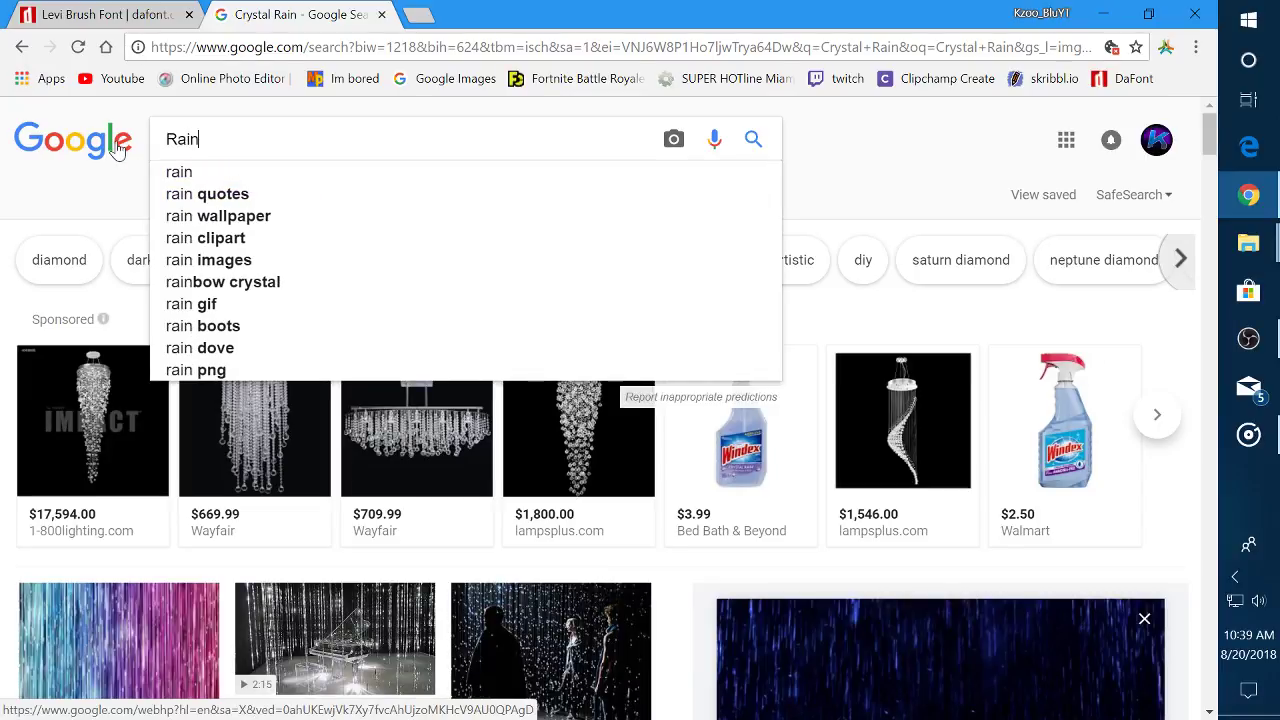
key(Return)
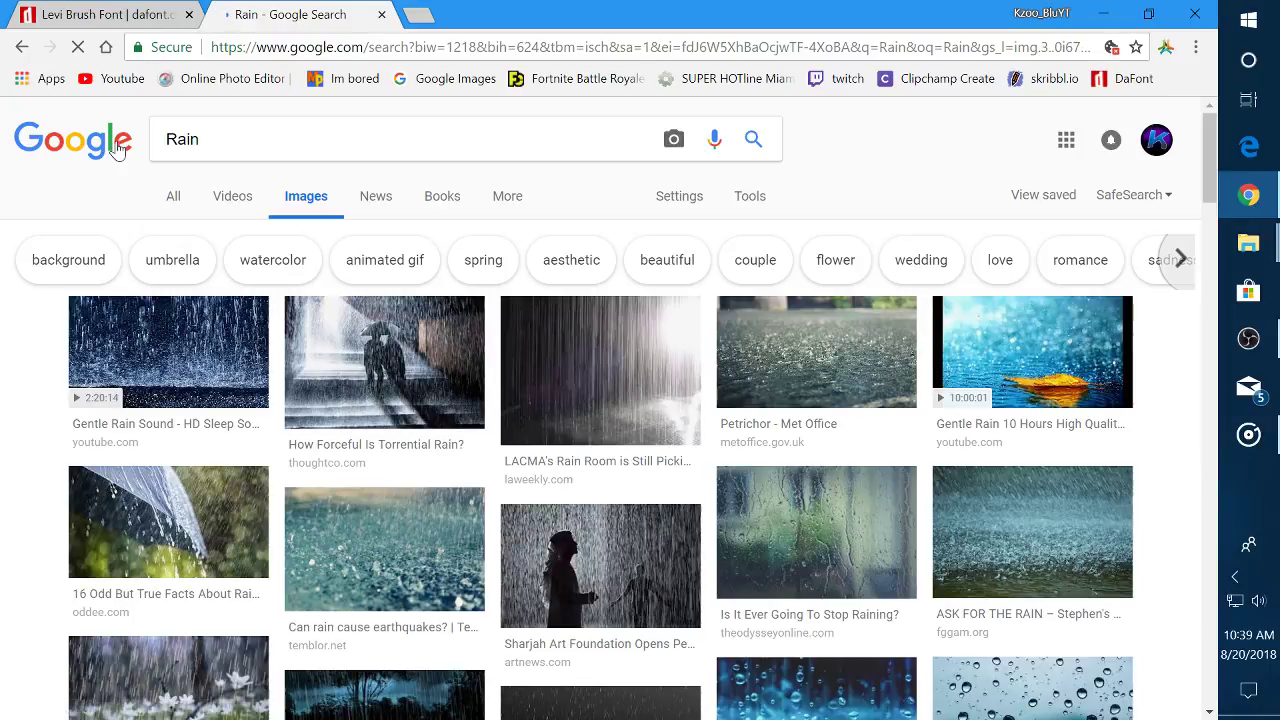
scroll(178, 188, down, 2)
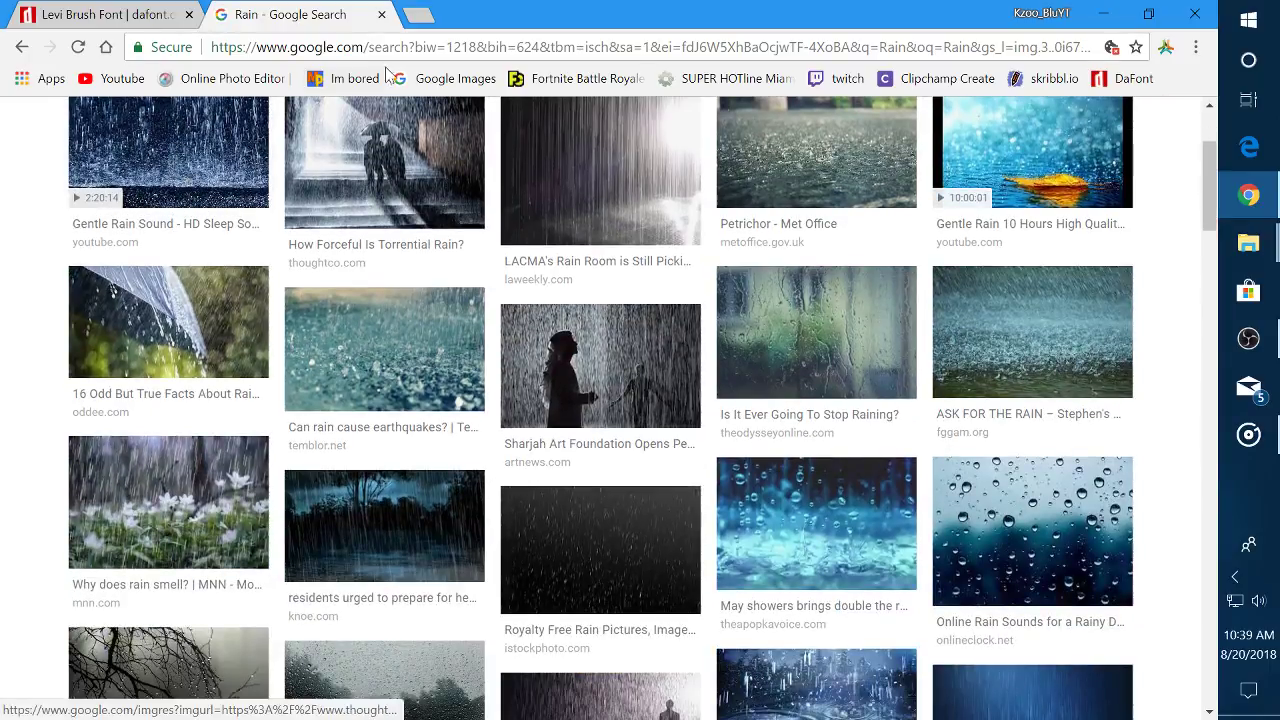
Look up "is a diamond considered a crystal ??" on Google in a new tab, read the answer and close that tab
click(419, 14)
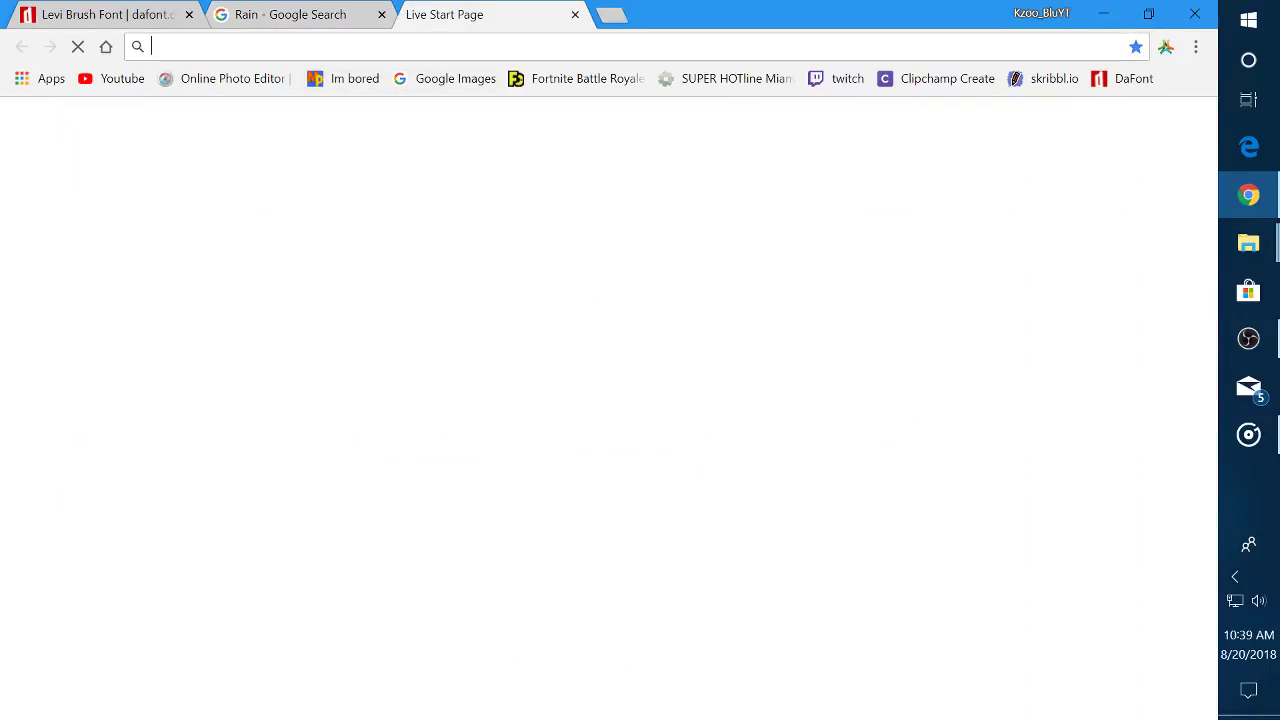
text(is d)
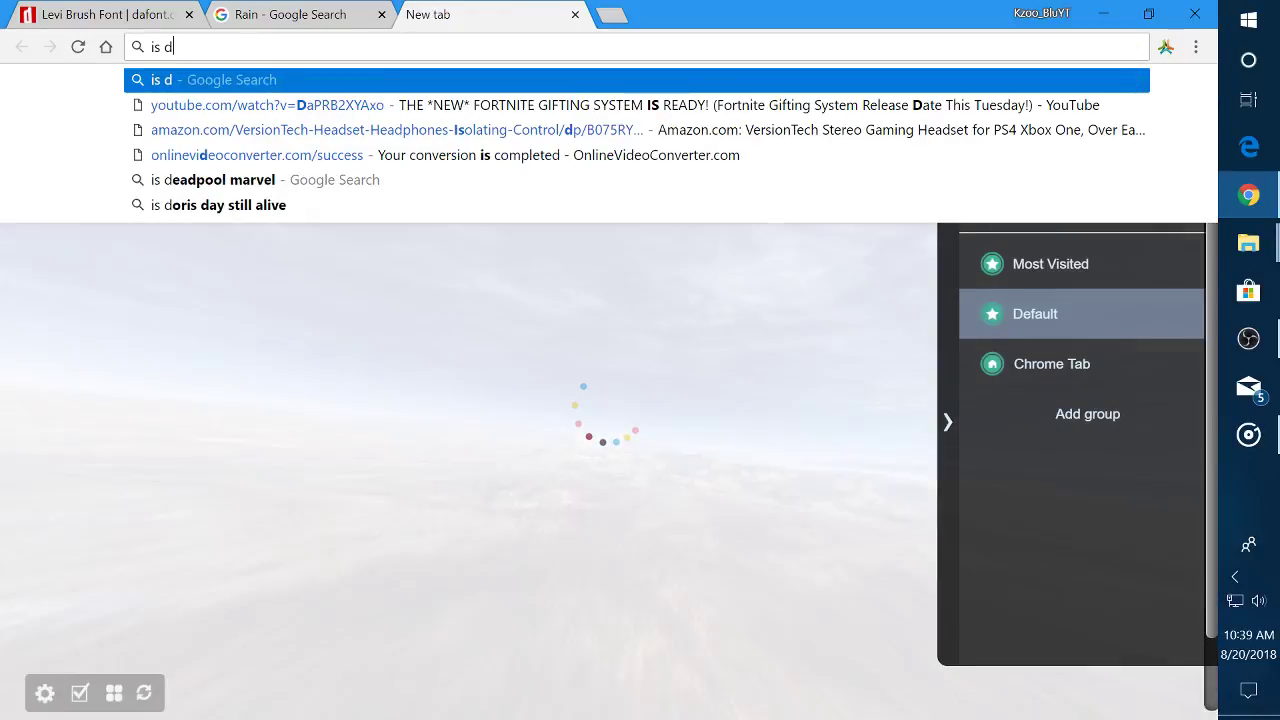
key(BackSpace)
text(a )
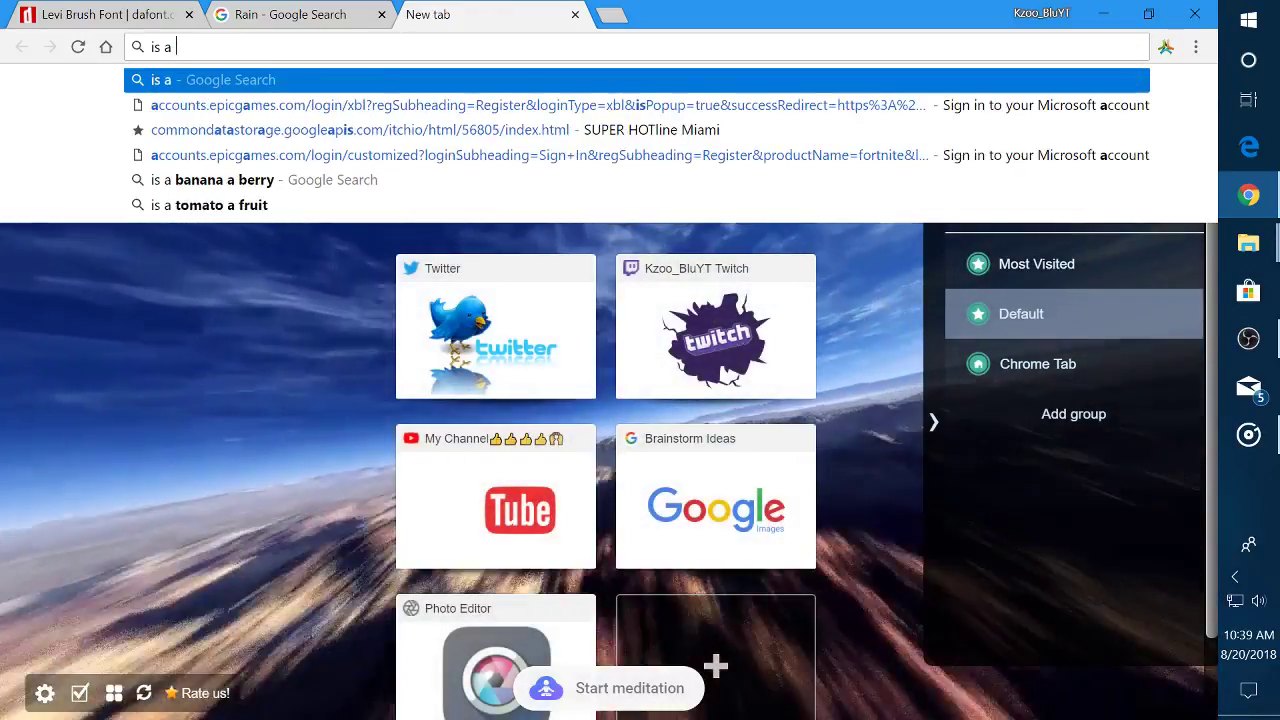
text(diamond )
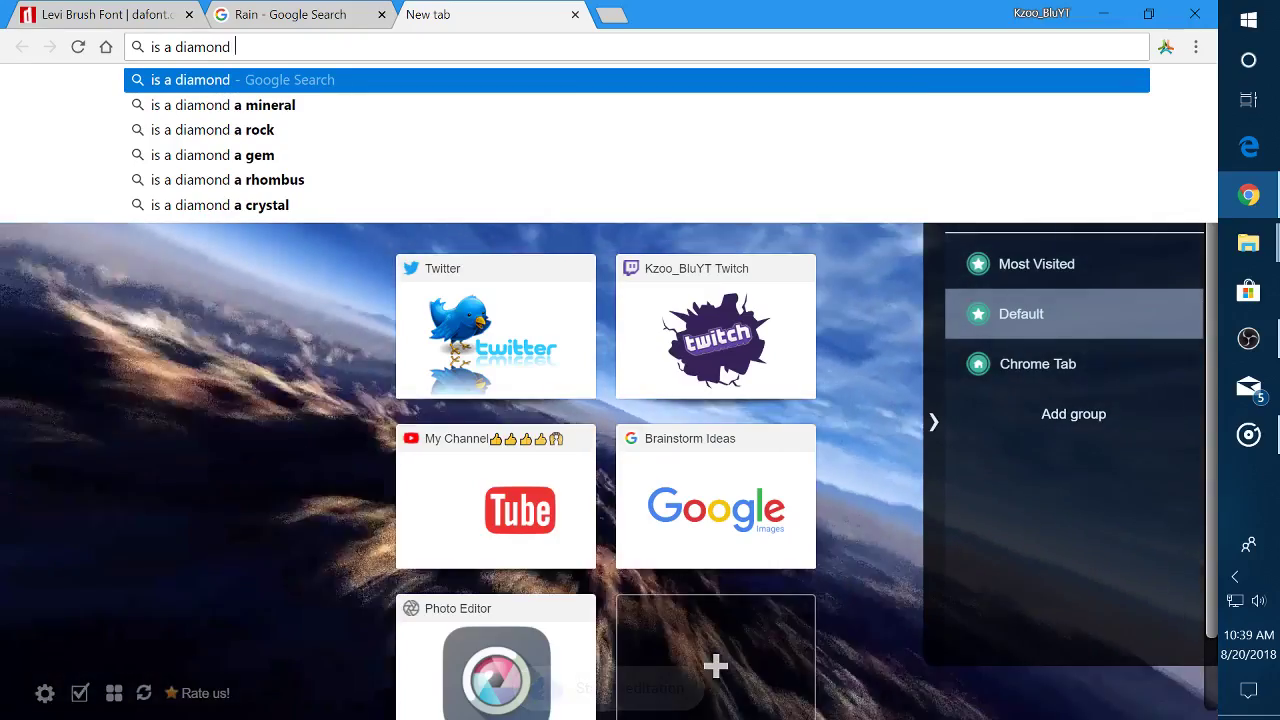
text(considere)
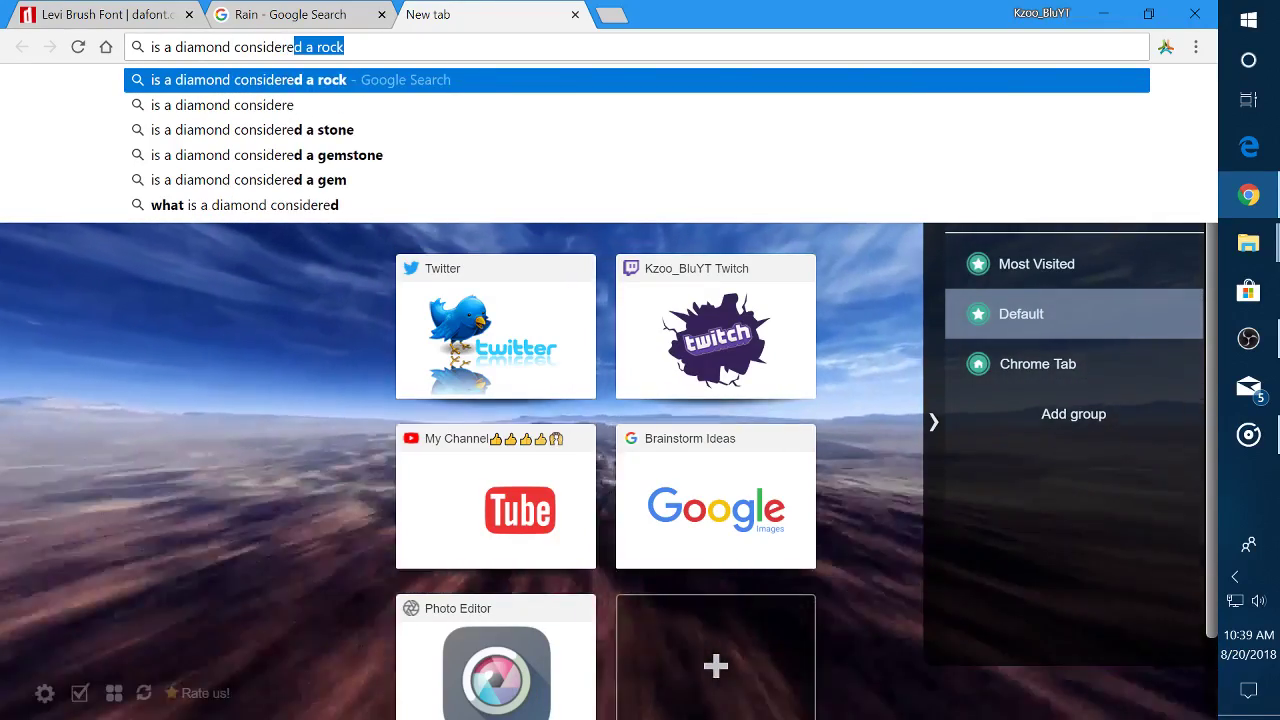
text(d a cry)
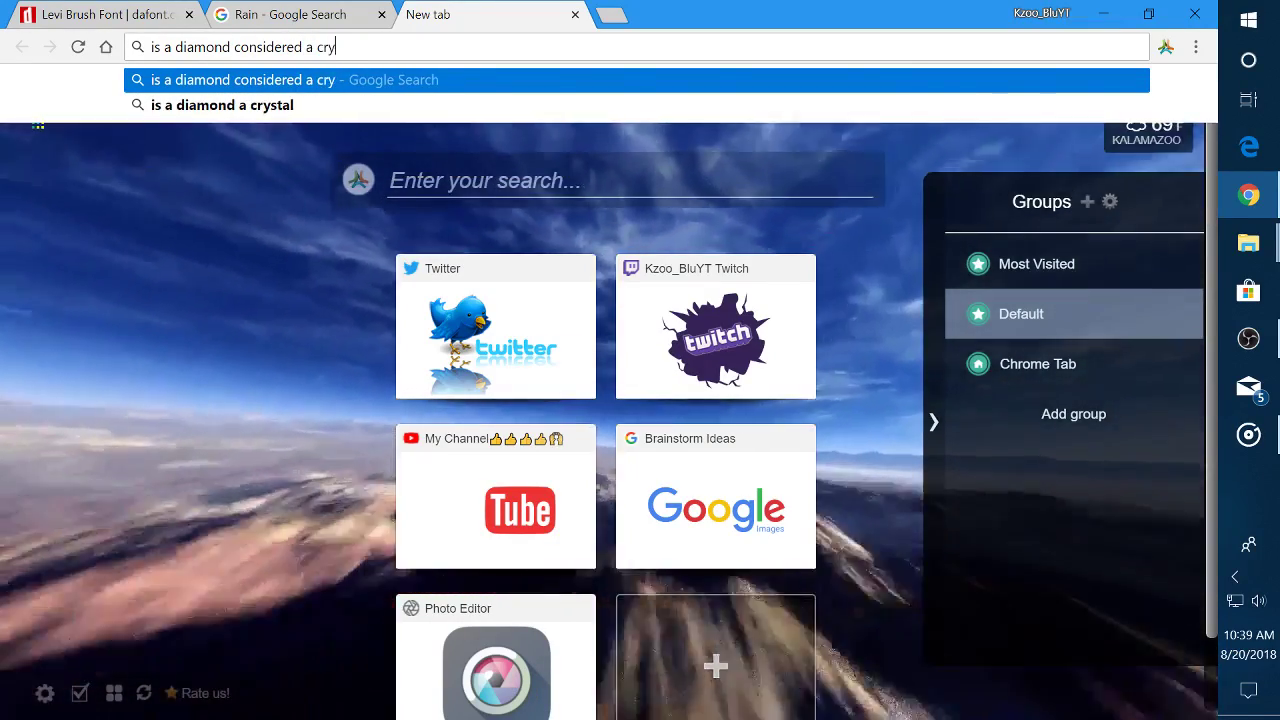
text(stal ??)
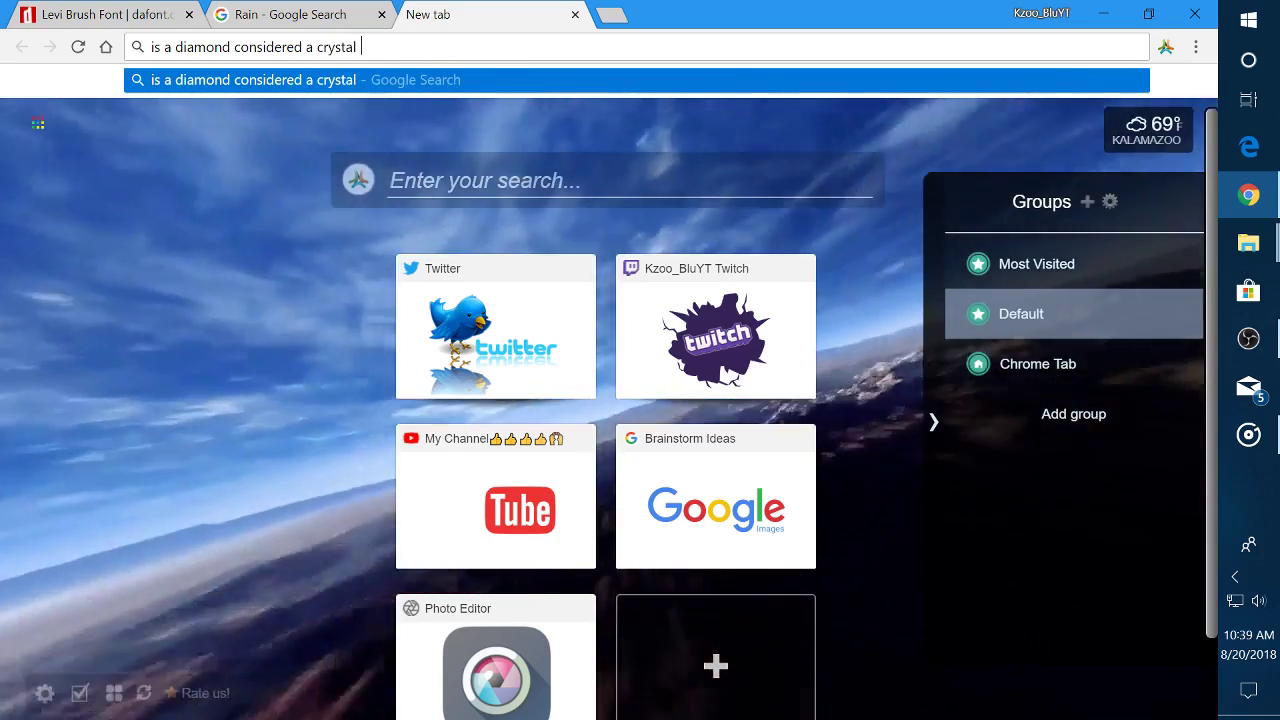
key(Return)
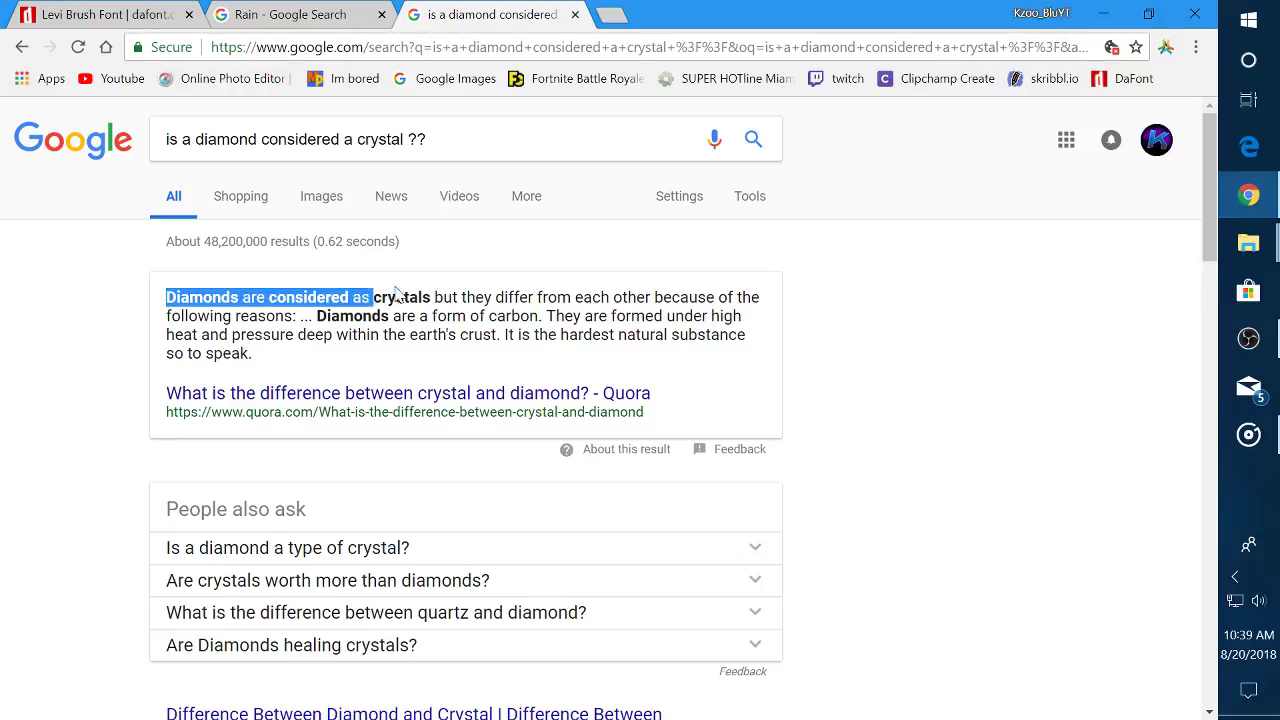
click(549, 371)
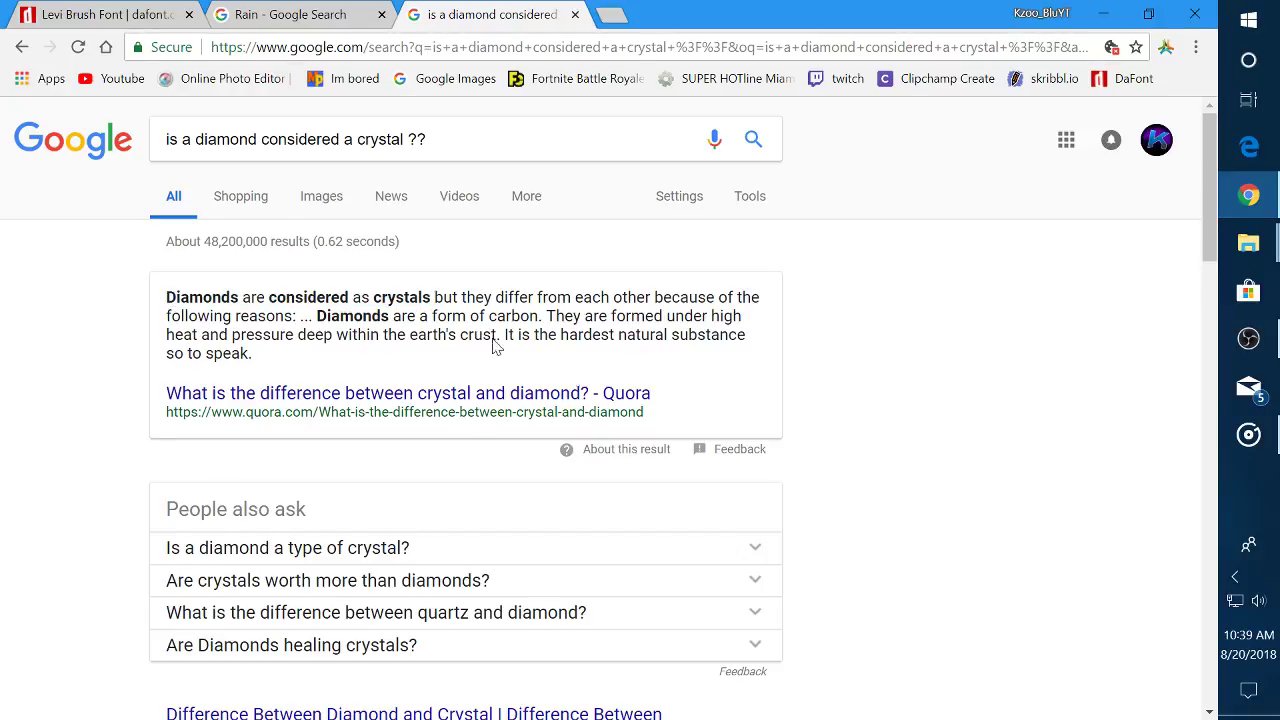
click(575, 15)
Preview the LA Weekly "LACMA's Rain Room" image from the first row of the "Rain" image results
scroll(508, 491, down, 2)
scroll(508, 490, up, 2)
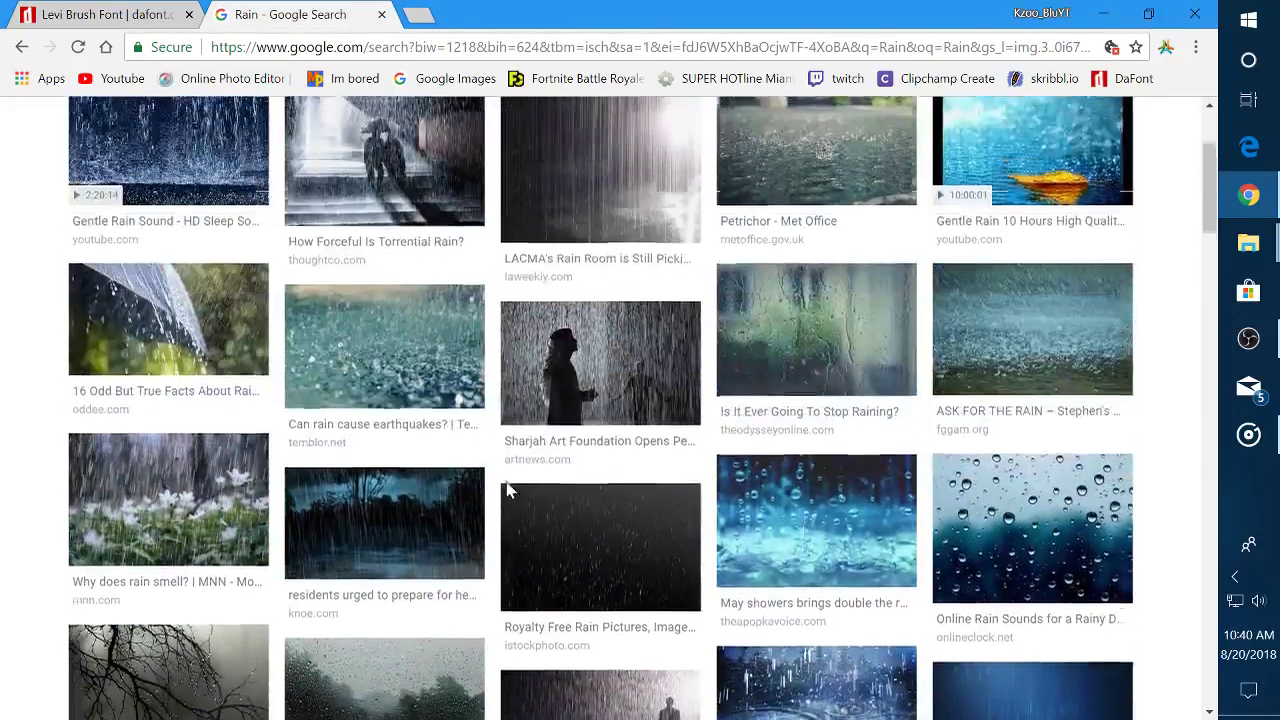
scroll(508, 491, up, 2)
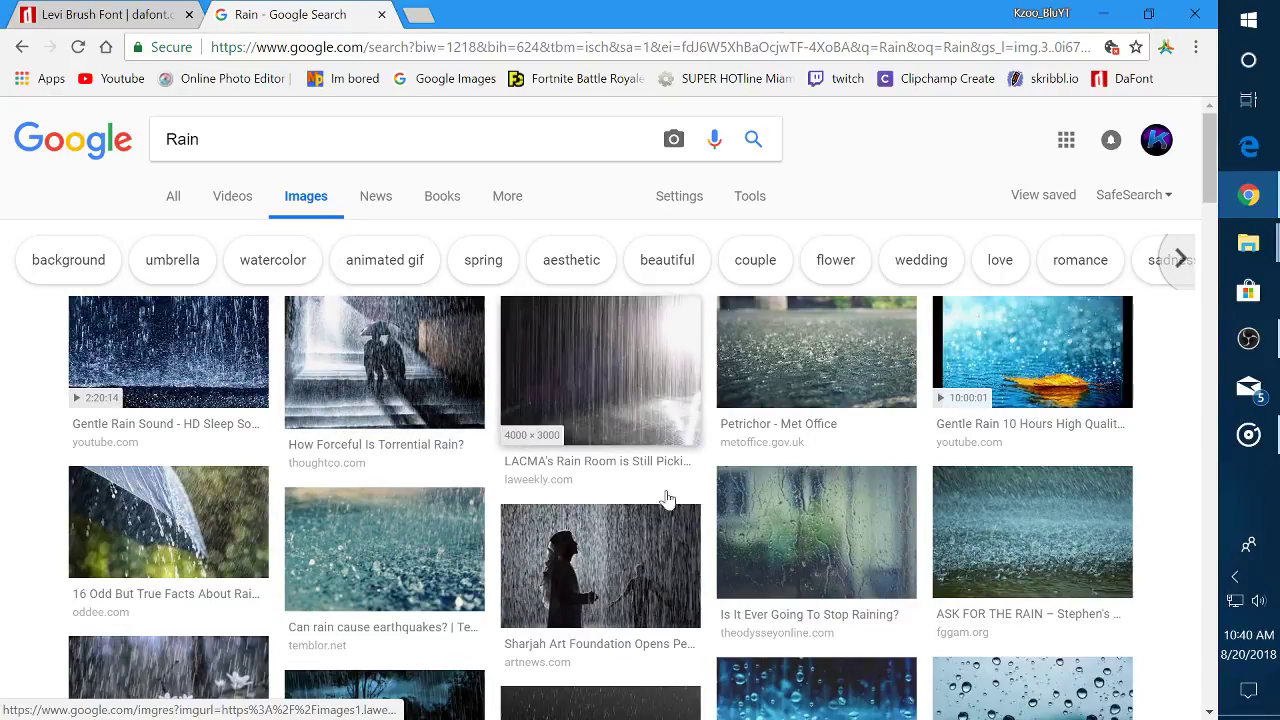
click(620, 418)
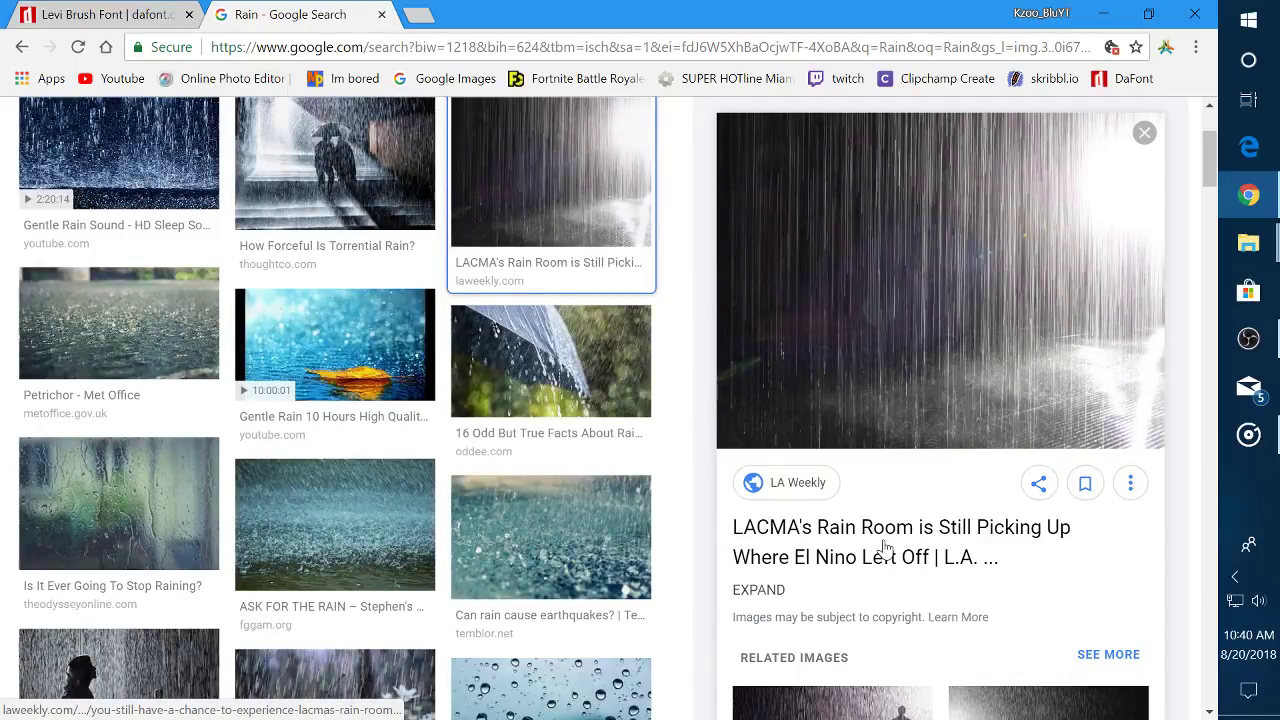
Look through the related images of the "LACMA's Rain Room" picture for a plain rain background
scroll(884, 545, down, 2)
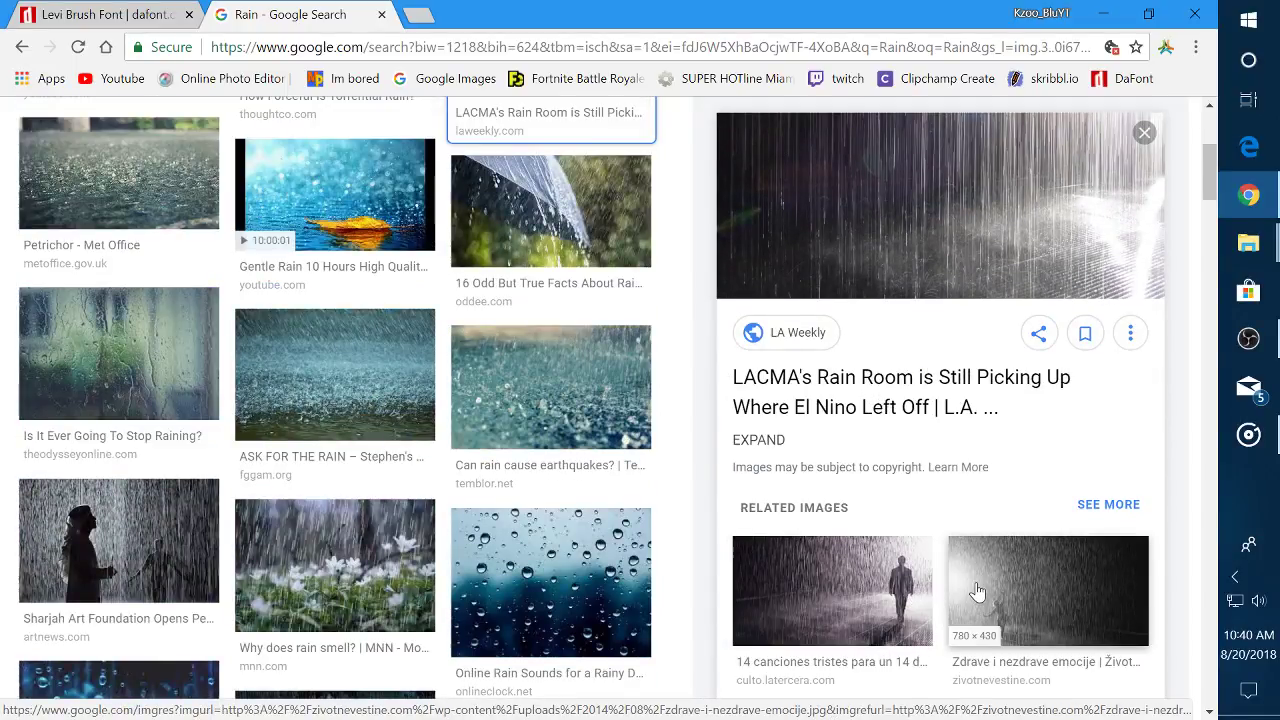
scroll(983, 593, up, 3)
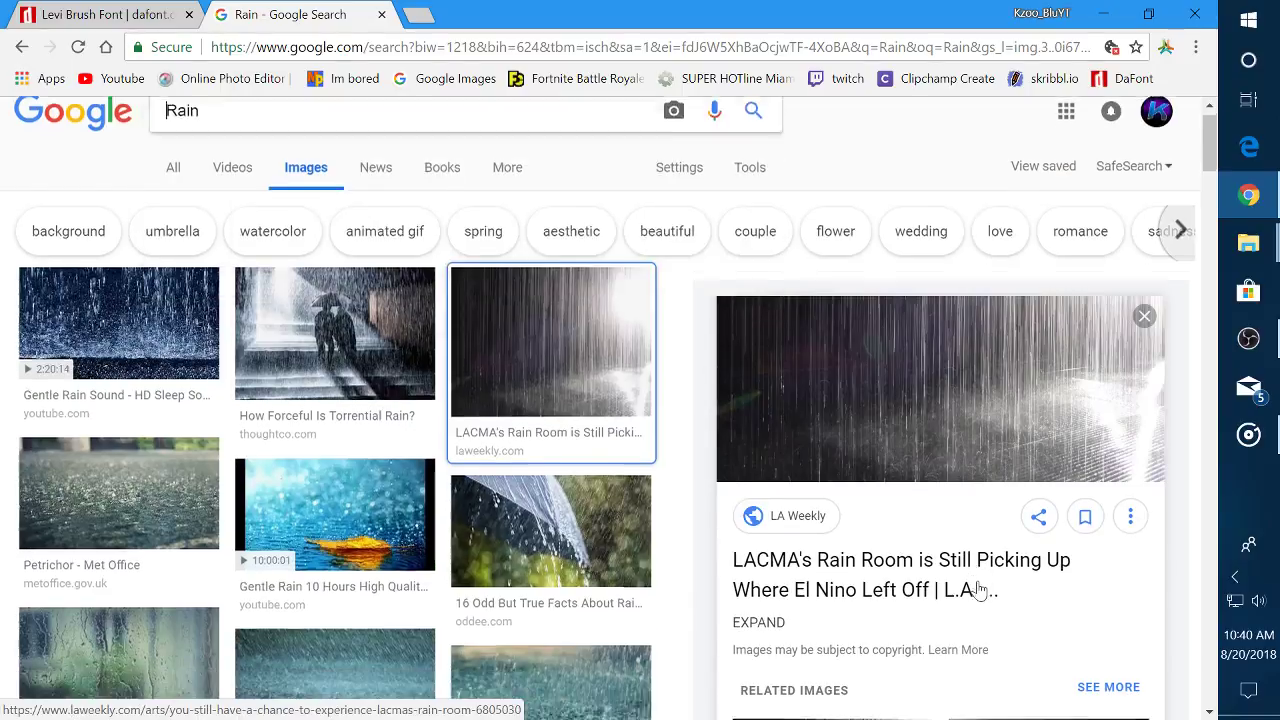
scroll(966, 580, down, 3)
scroll(963, 575, down, 5)
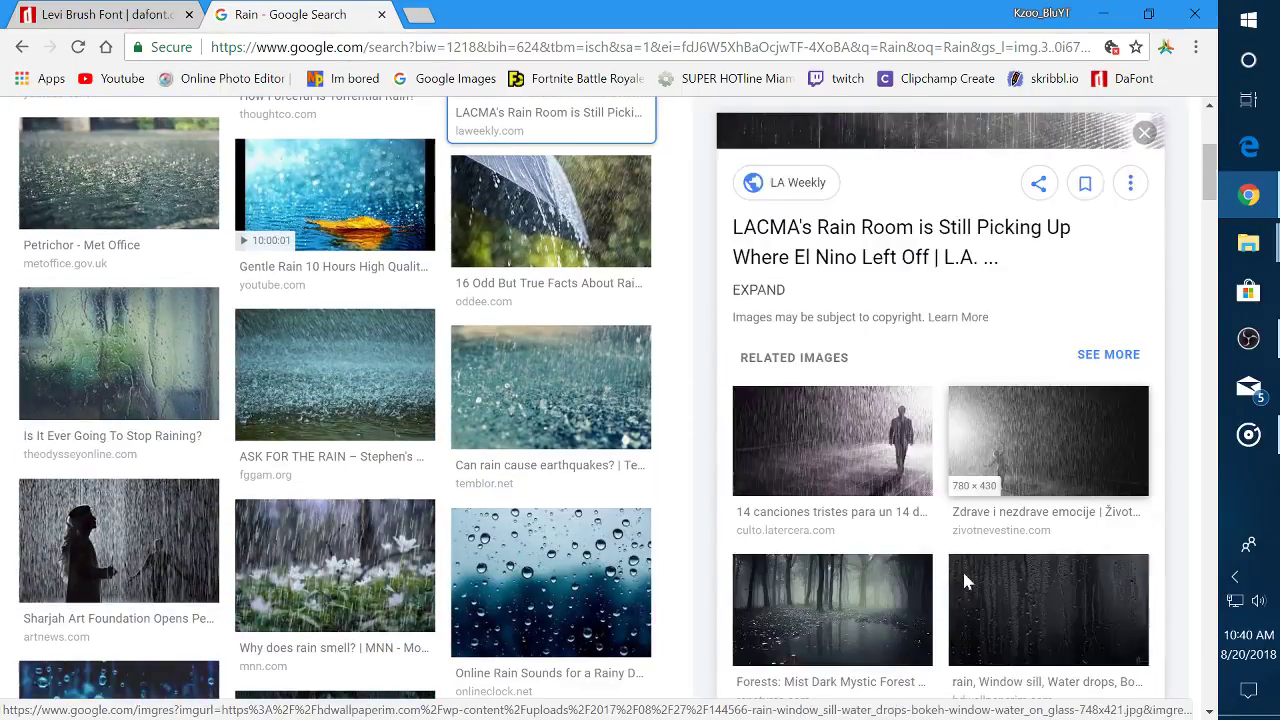
scroll(897, 370, down, 2)
scroll(897, 370, down, 2)
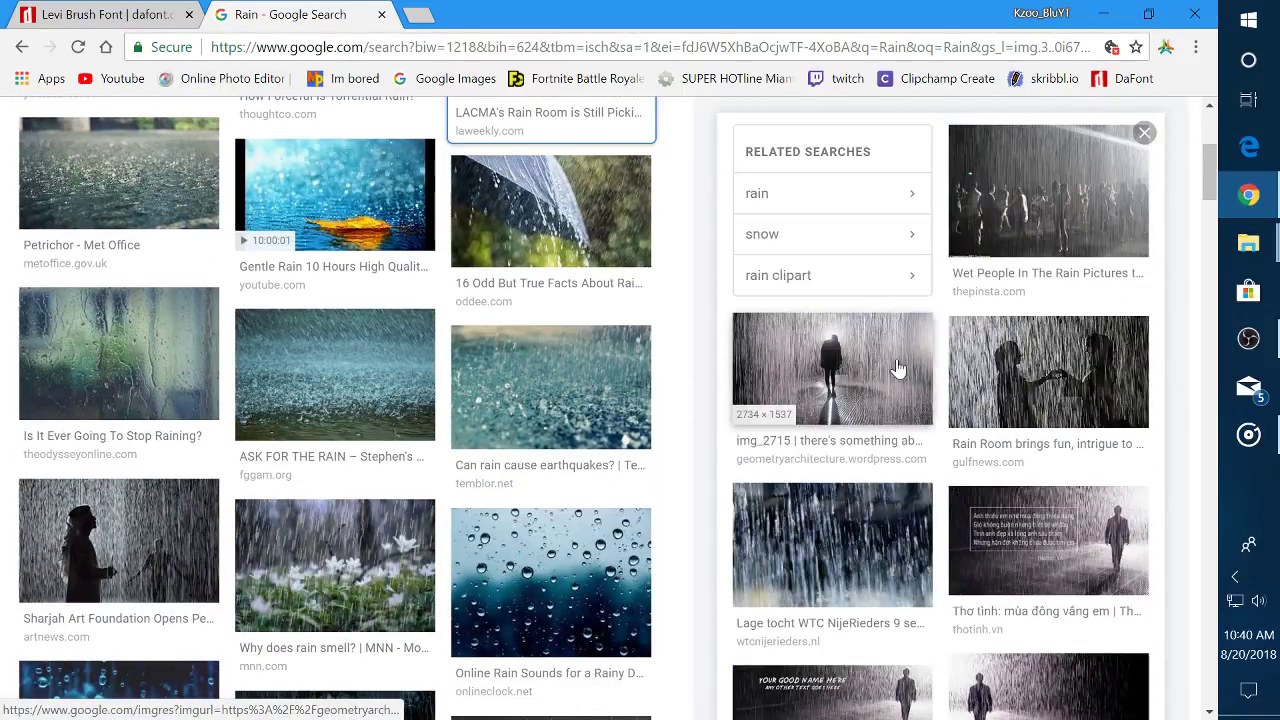
scroll(957, 443, down, 2)
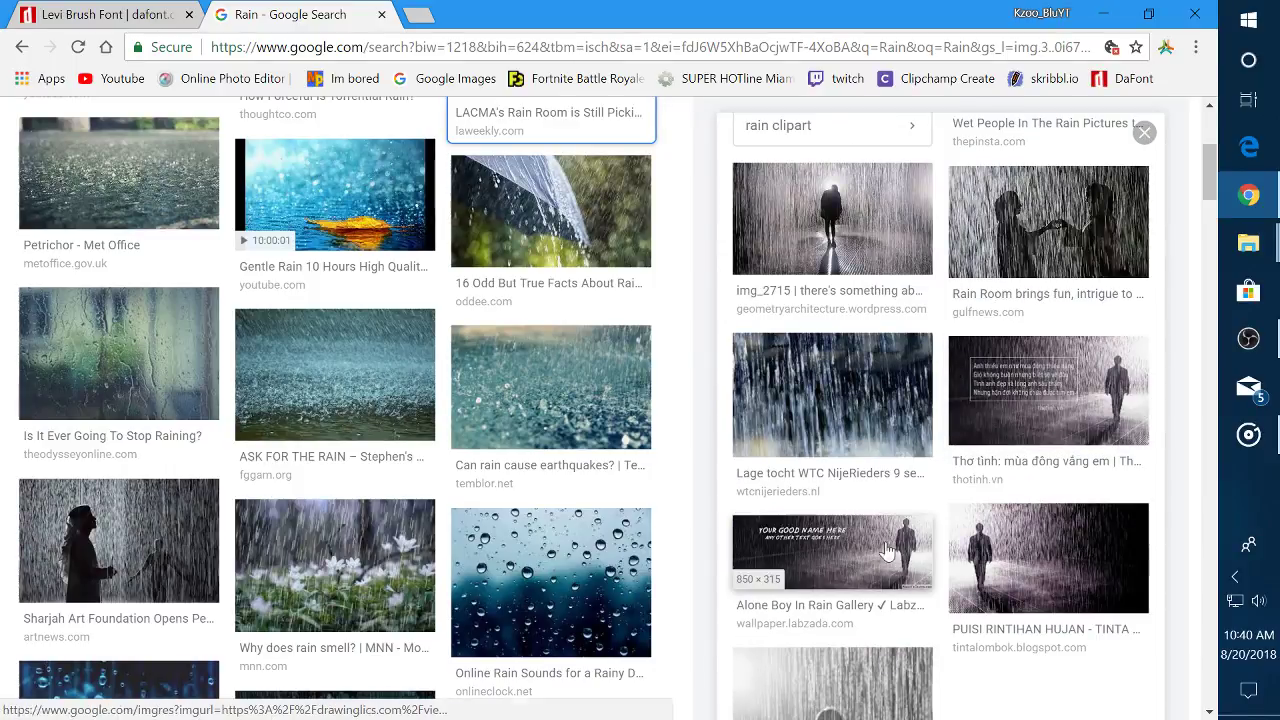
scroll(957, 471, up, 6)
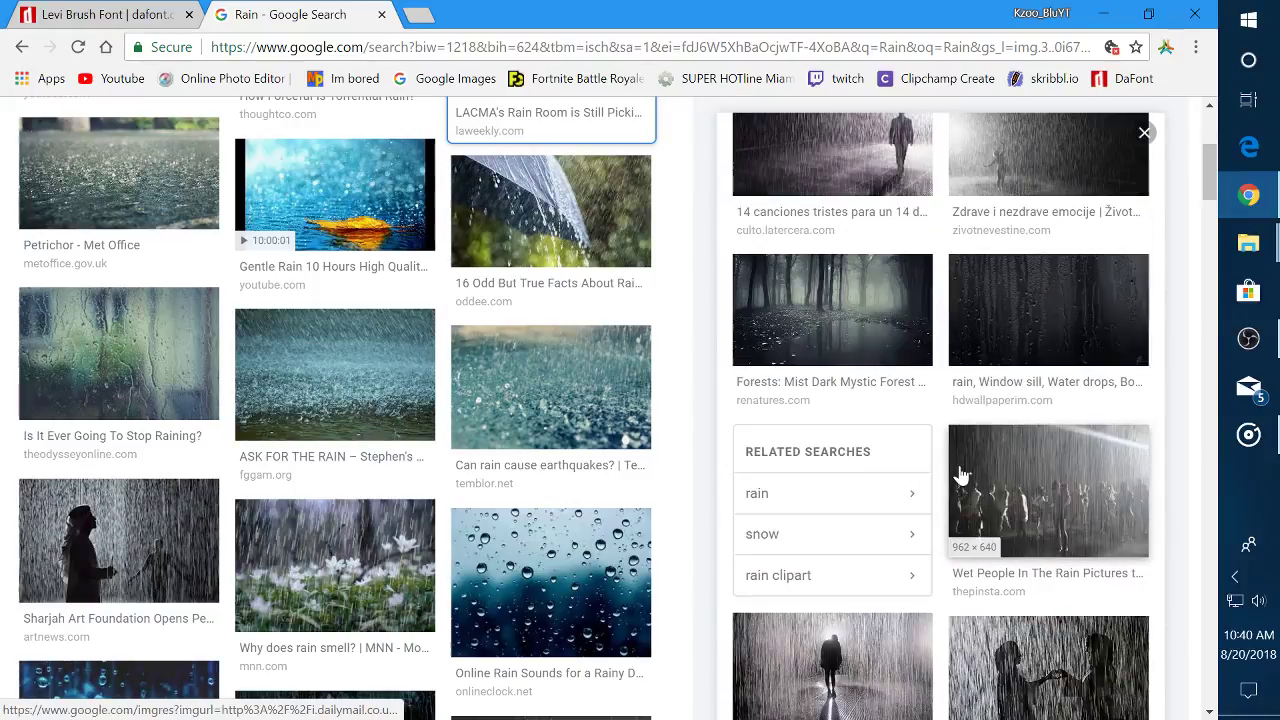
scroll(960, 475, up, 2)
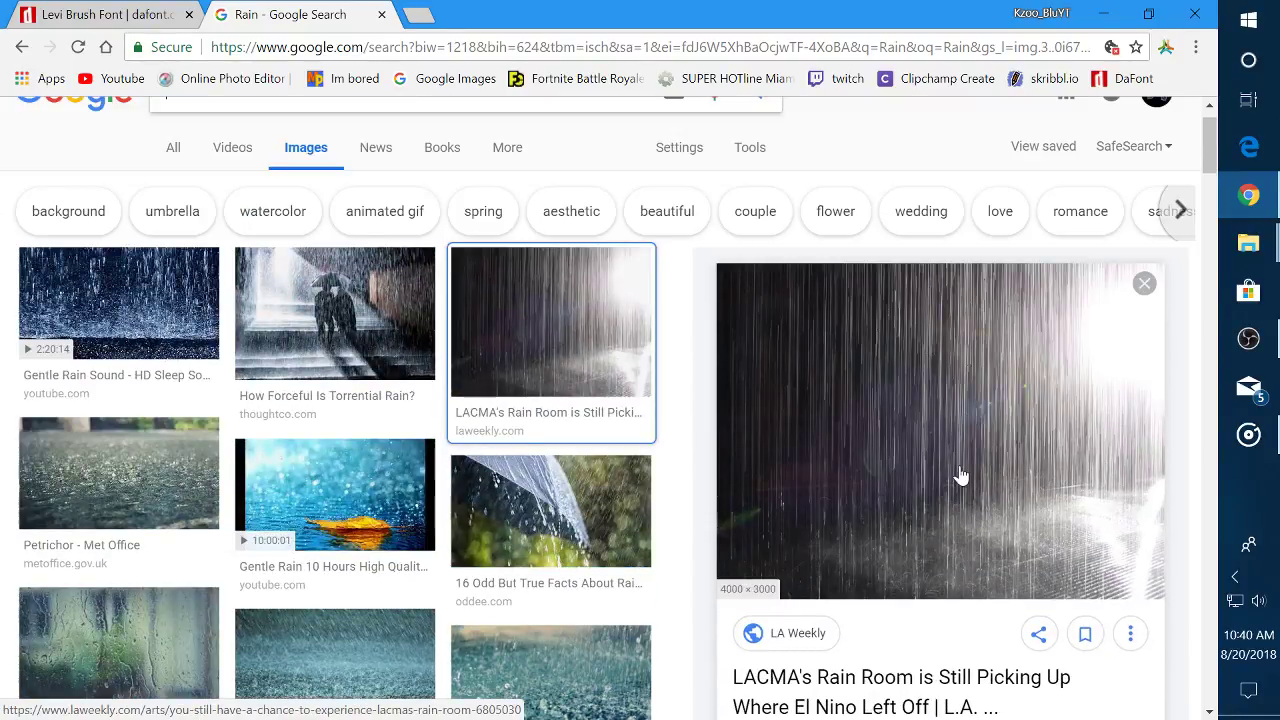
Preview the "Why does rain smell?", "ASK FOR THE RAIN" and "Can rain cause earthquakes?" images, checking the last one's related images
scroll(500, 470, down, 2)
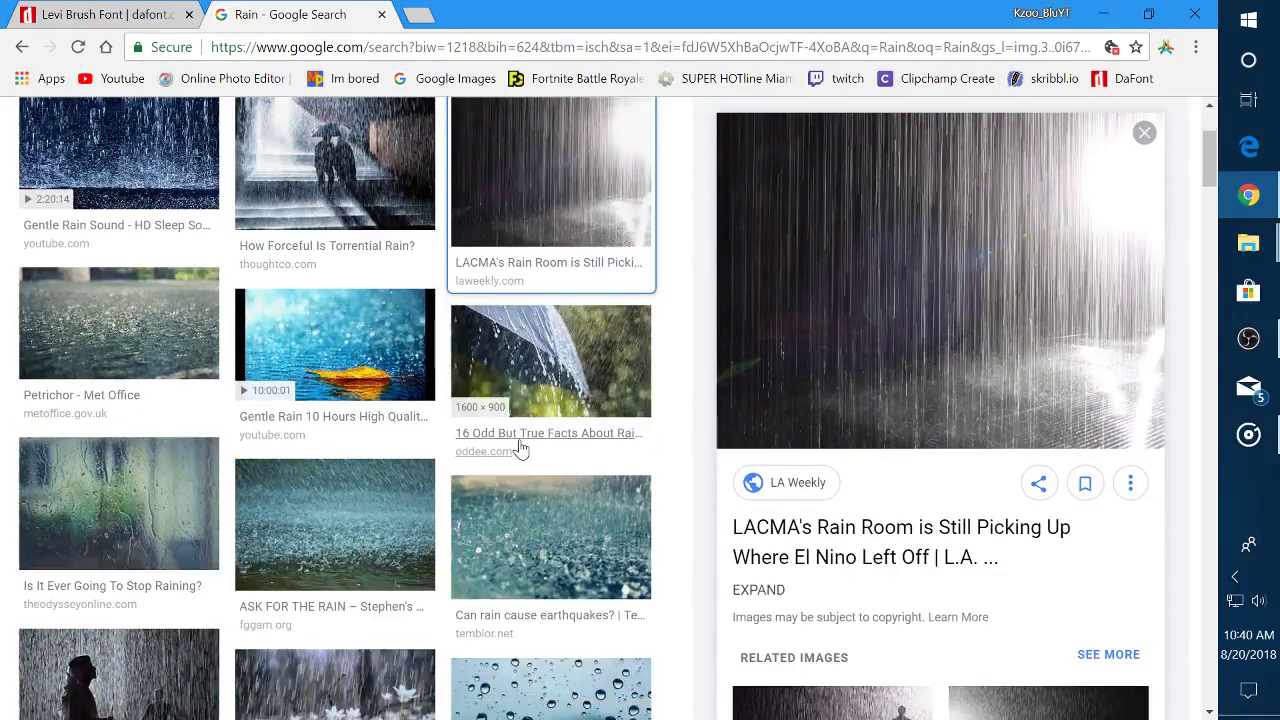
scroll(520, 428, down, 3)
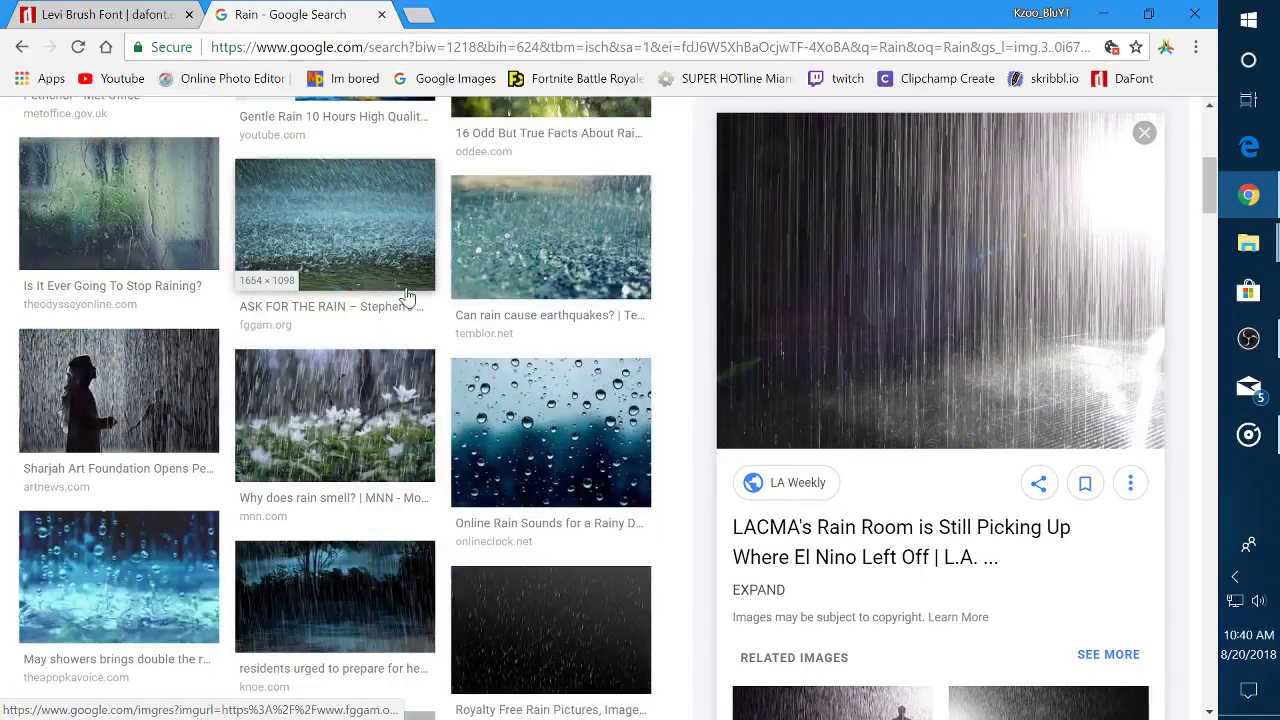
click(415, 383)
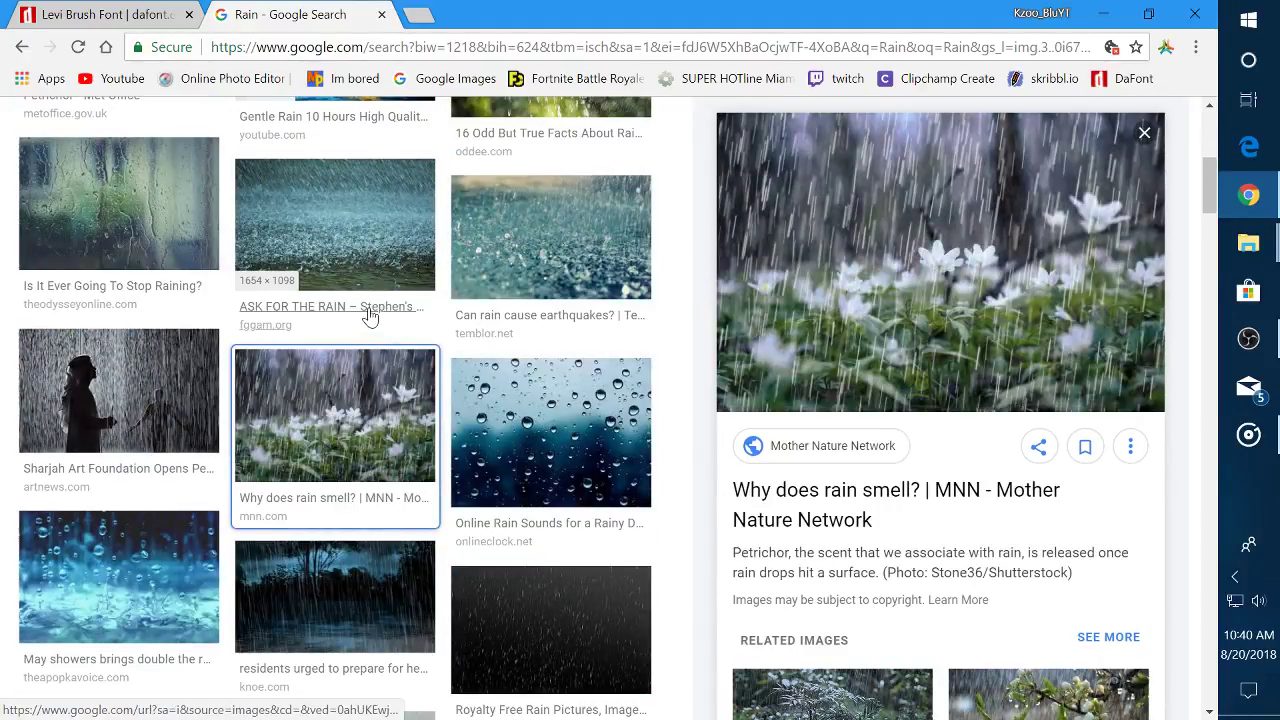
click(420, 277)
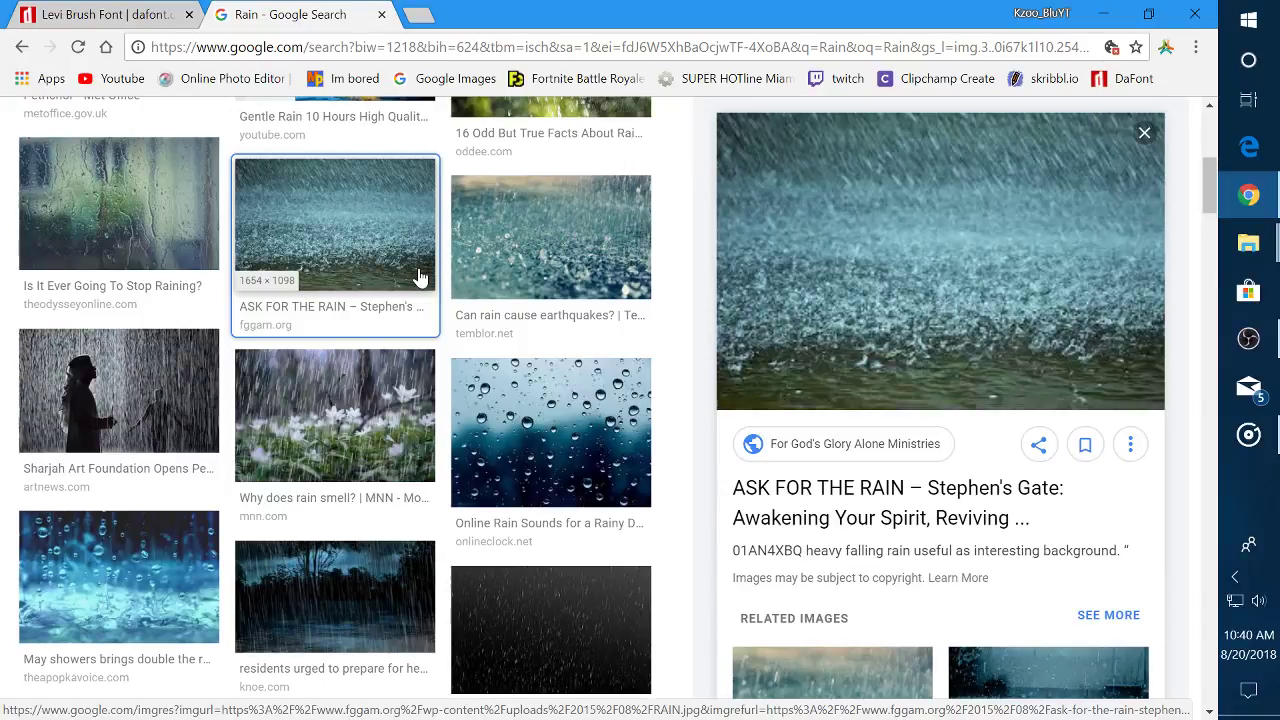
click(500, 268)
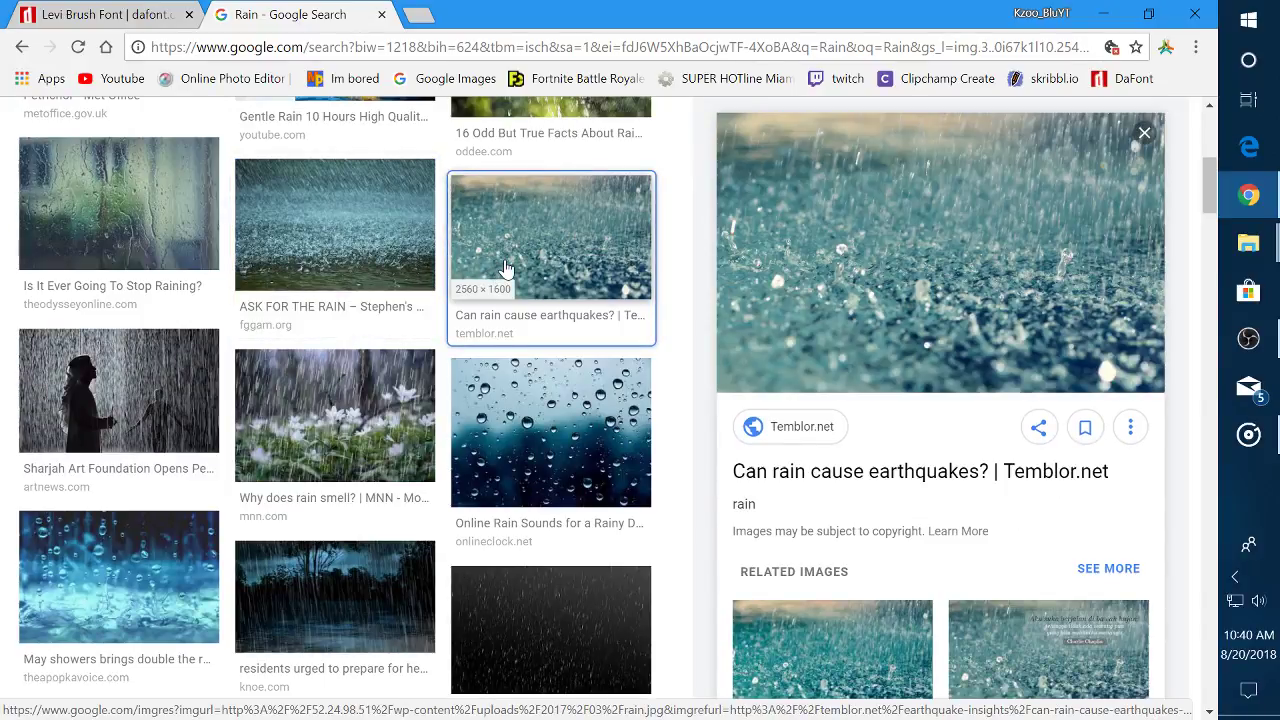
scroll(808, 437, down, 5)
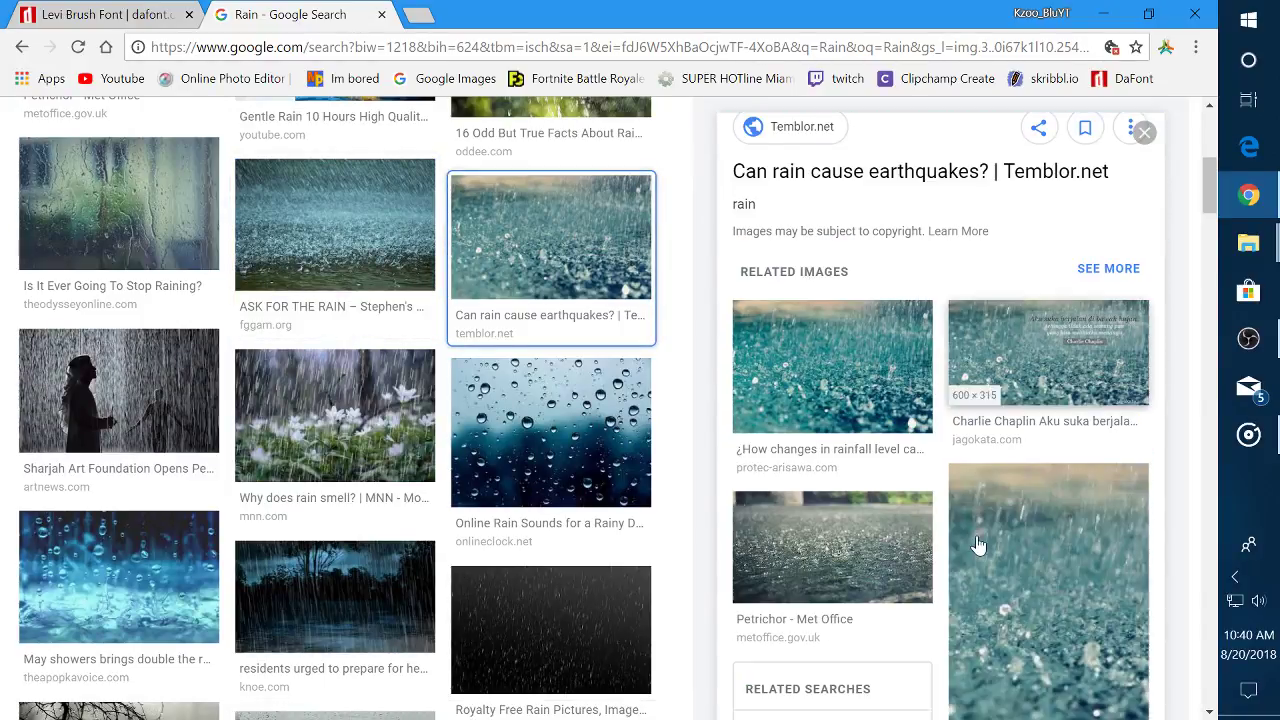
Preview the dark iStock "Royalty Free Rain Pictures" image and look over further rain results
scroll(533, 371, down, 3)
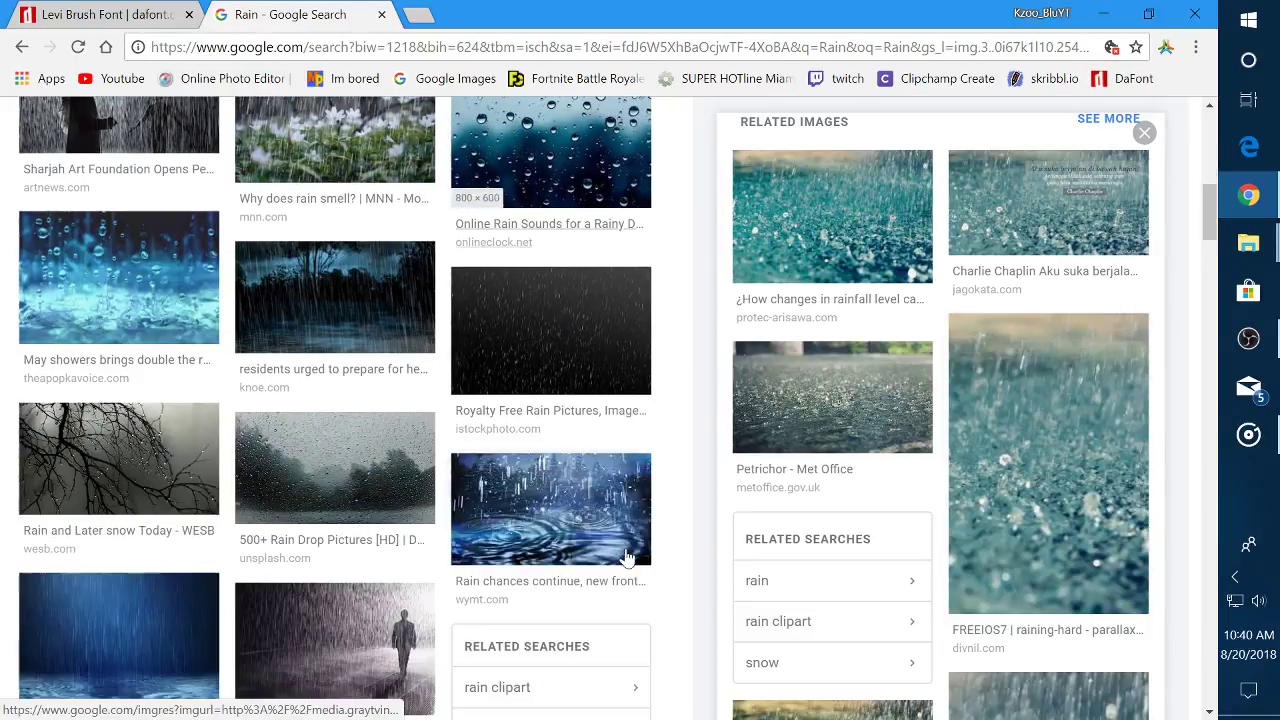
click(533, 371)
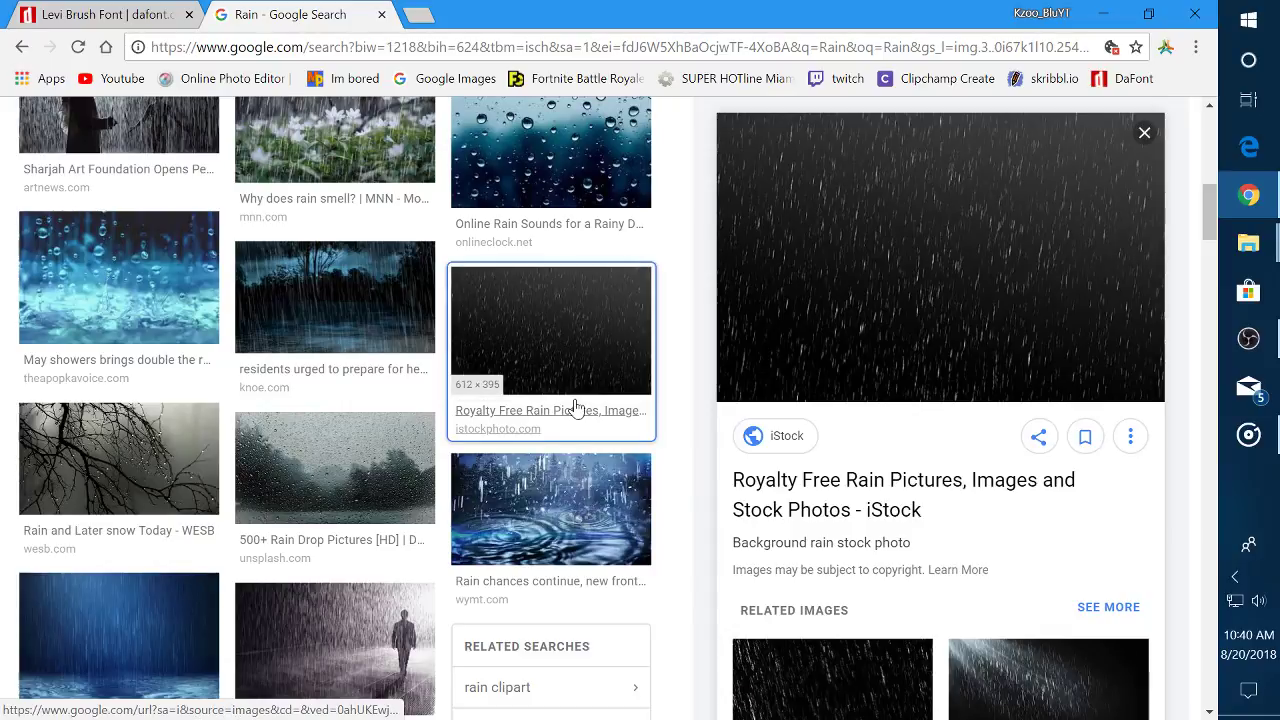
scroll(585, 430, down, 2)
scroll(585, 430, down, 6)
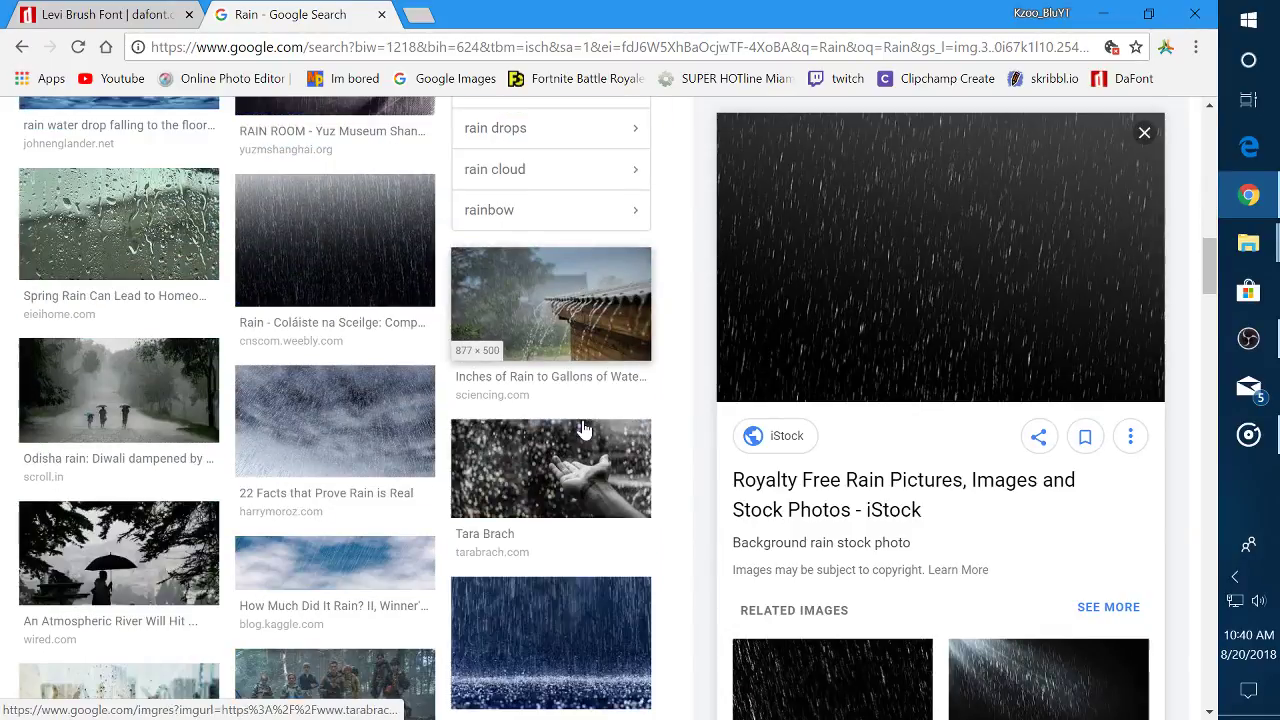
Preview the Openclipart "rain Clipart" image further down the "Rain" image results
scroll(585, 430, down, 12)
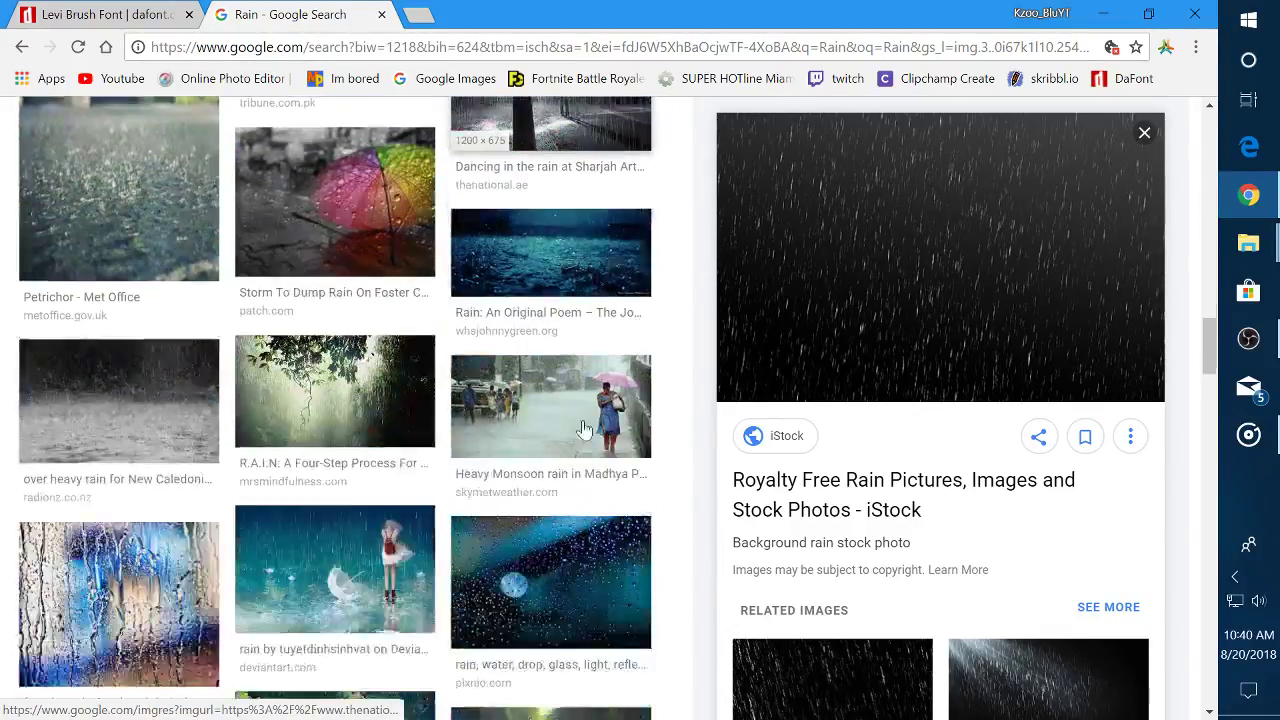
scroll(585, 430, down, 2)
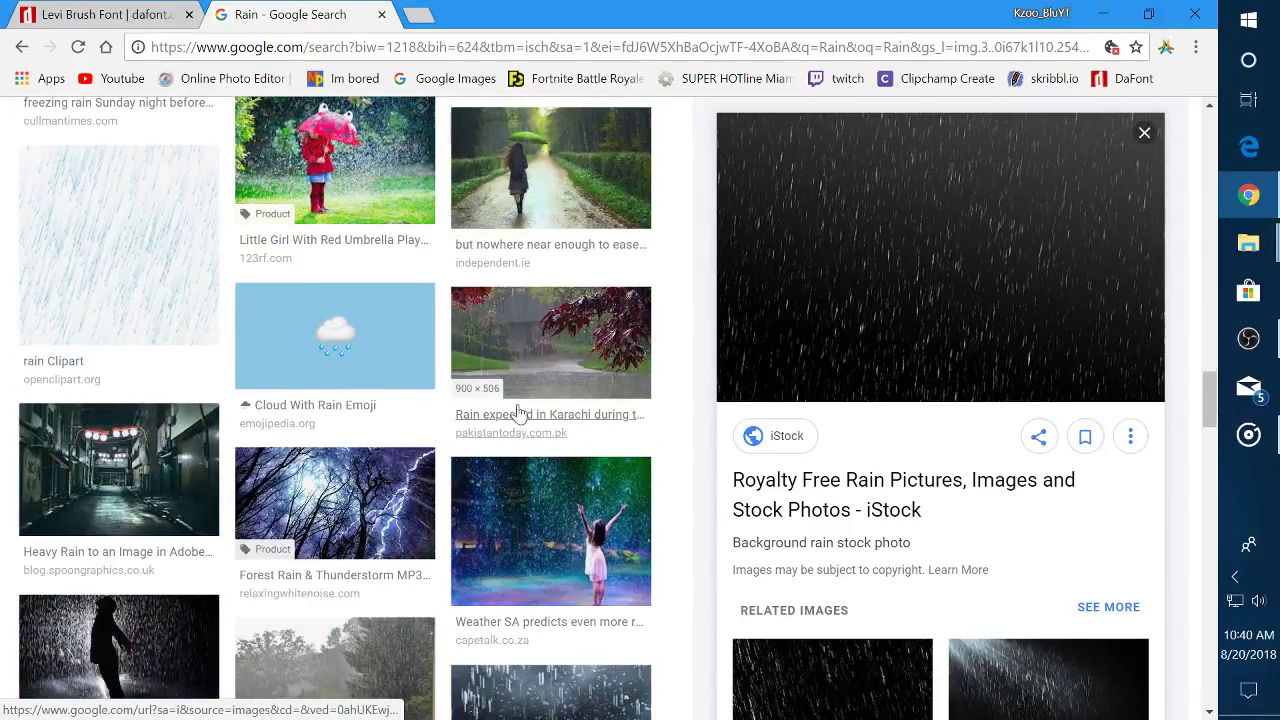
click(154, 286)
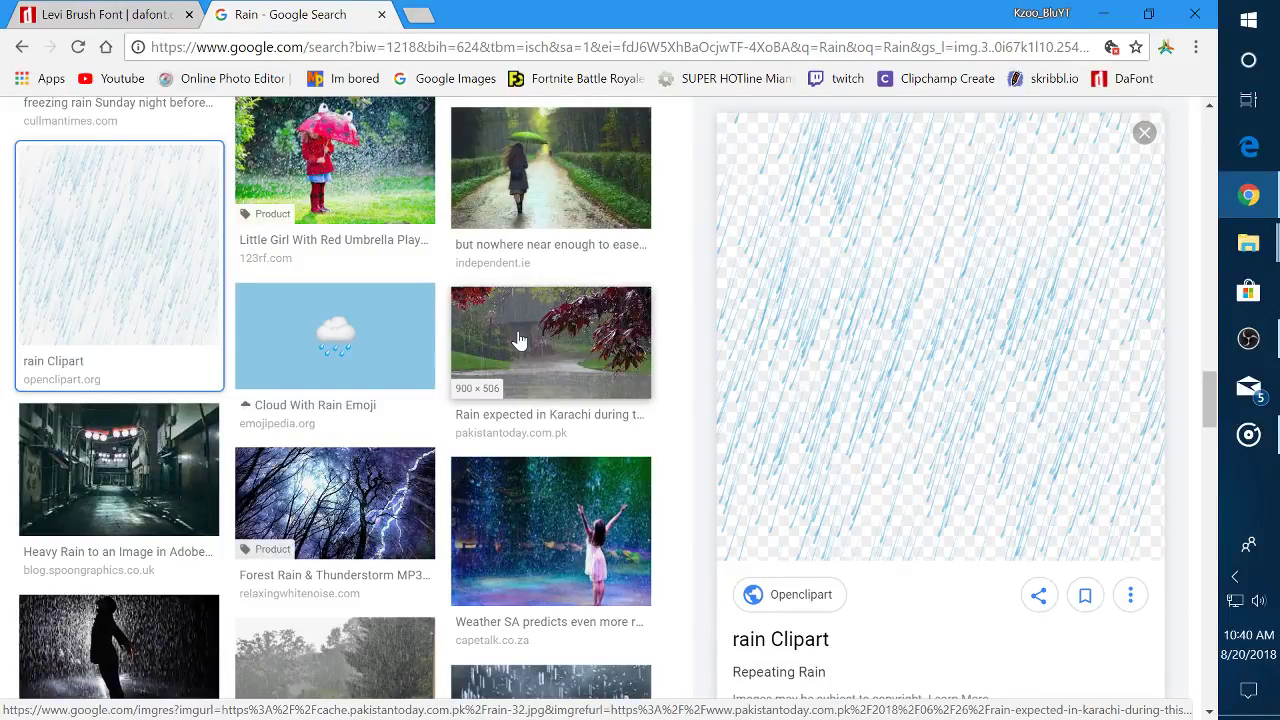
Look through the remaining "Rain" image results for a suitable rain background
scroll(519, 341, down, 2)
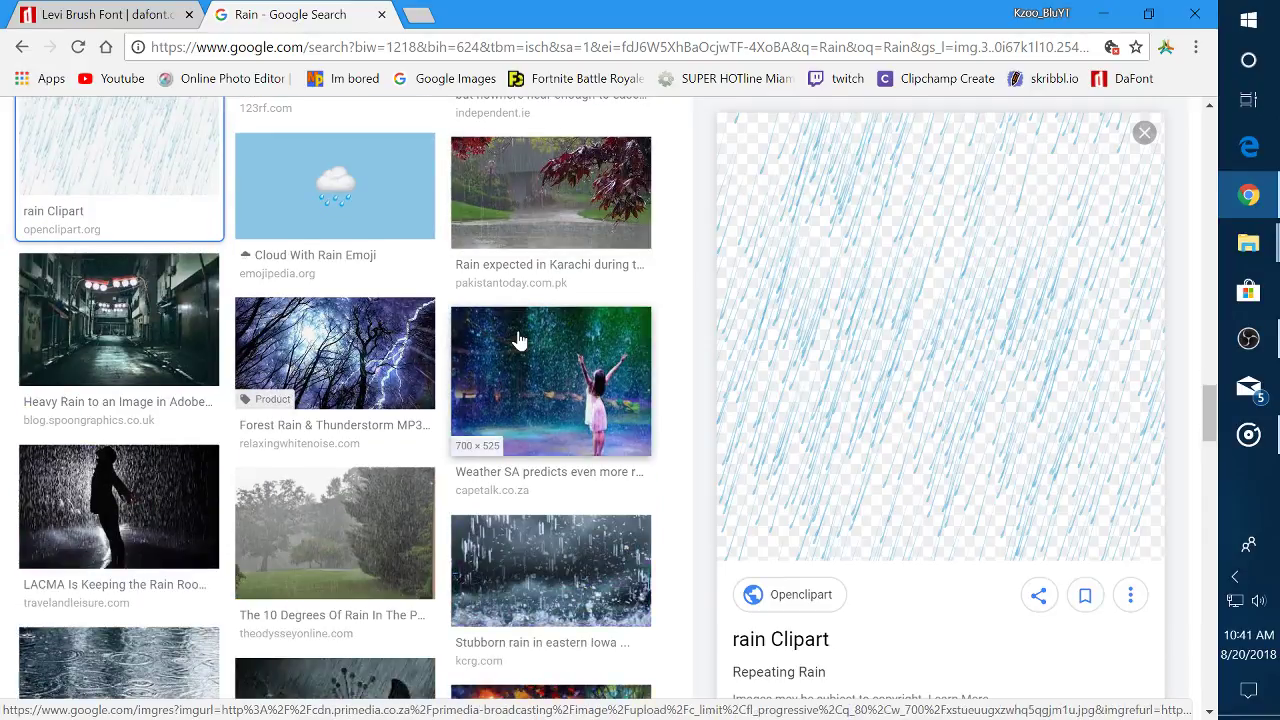
scroll(505, 347, down, 6)
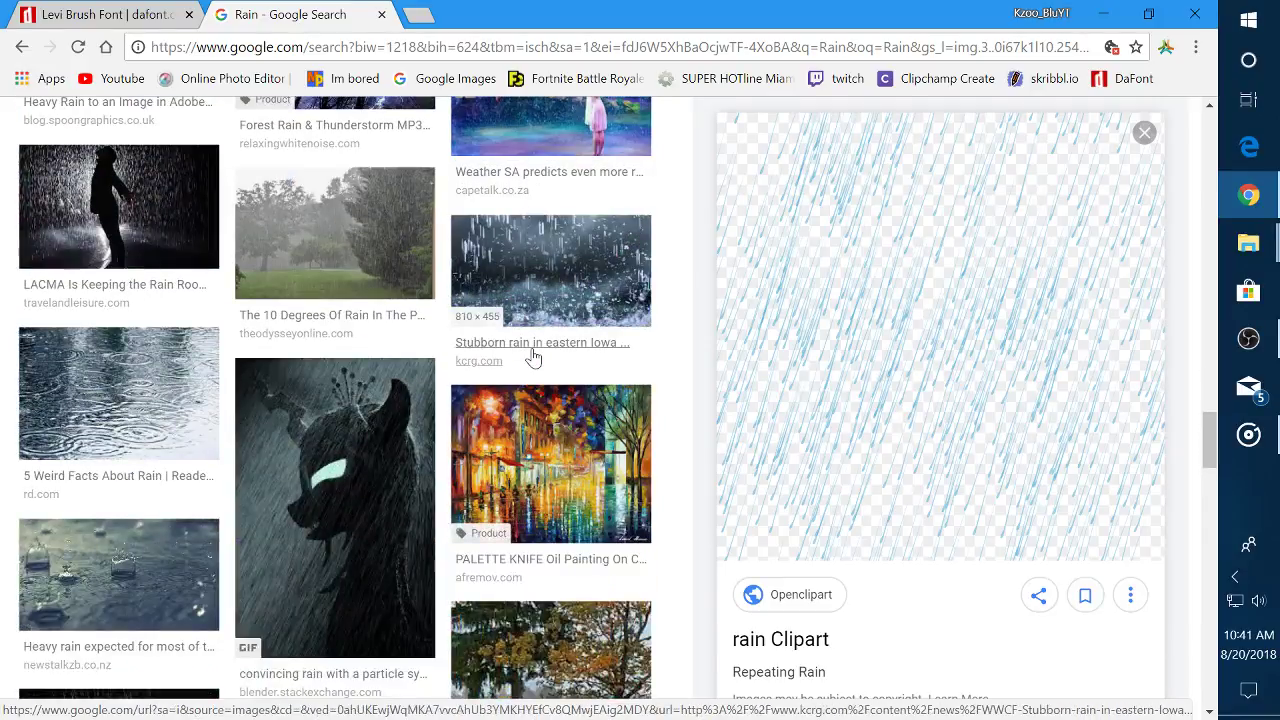
scroll(521, 374, down, 2)
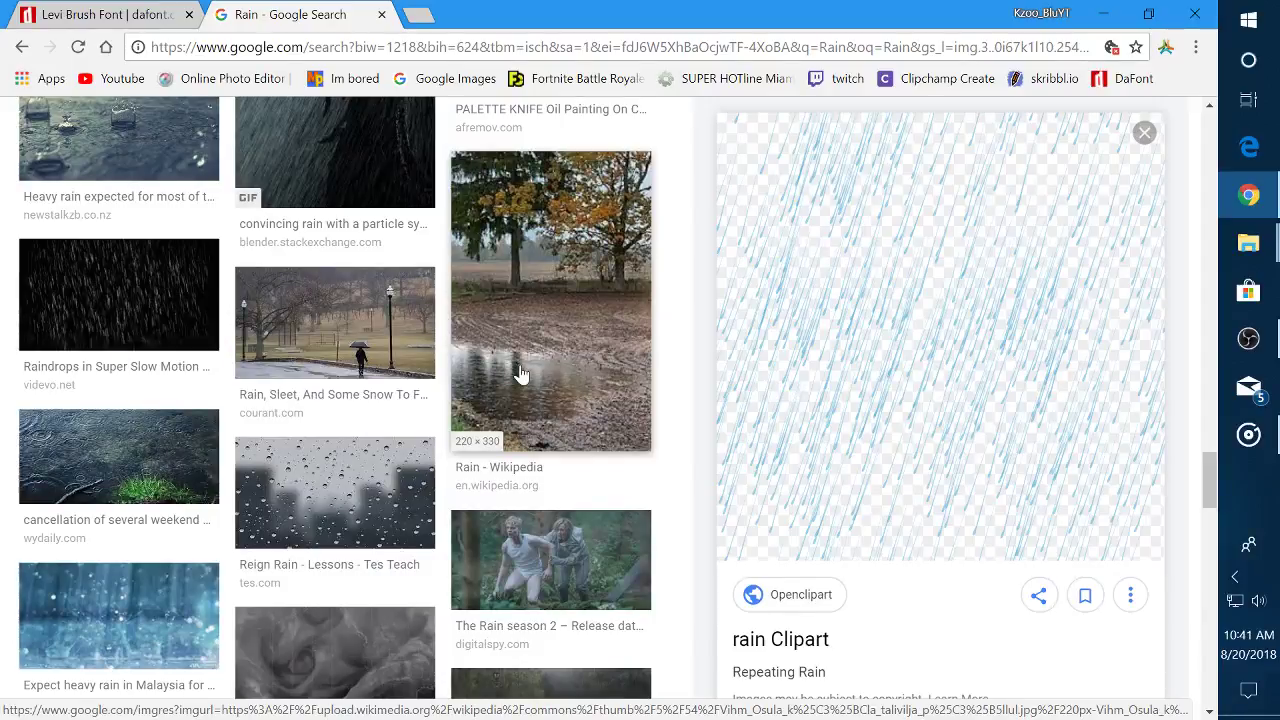
scroll(519, 374, down, 8)
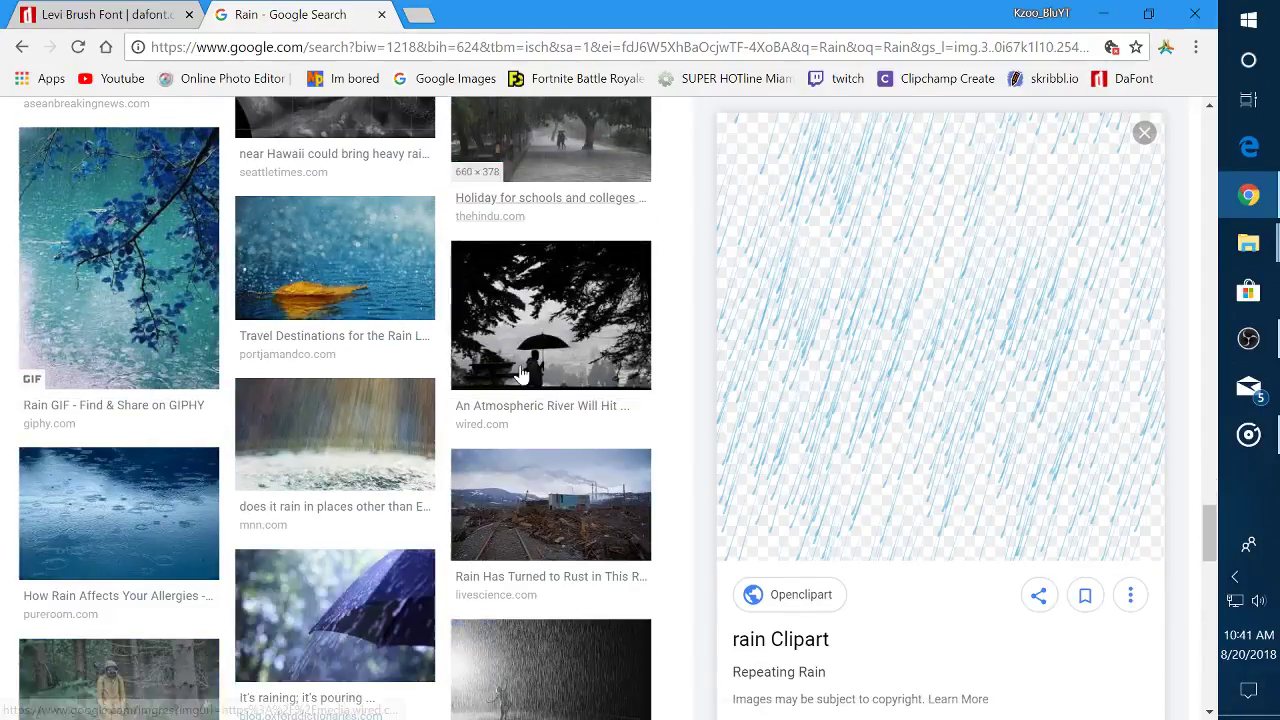
scroll(521, 374, down, 6)
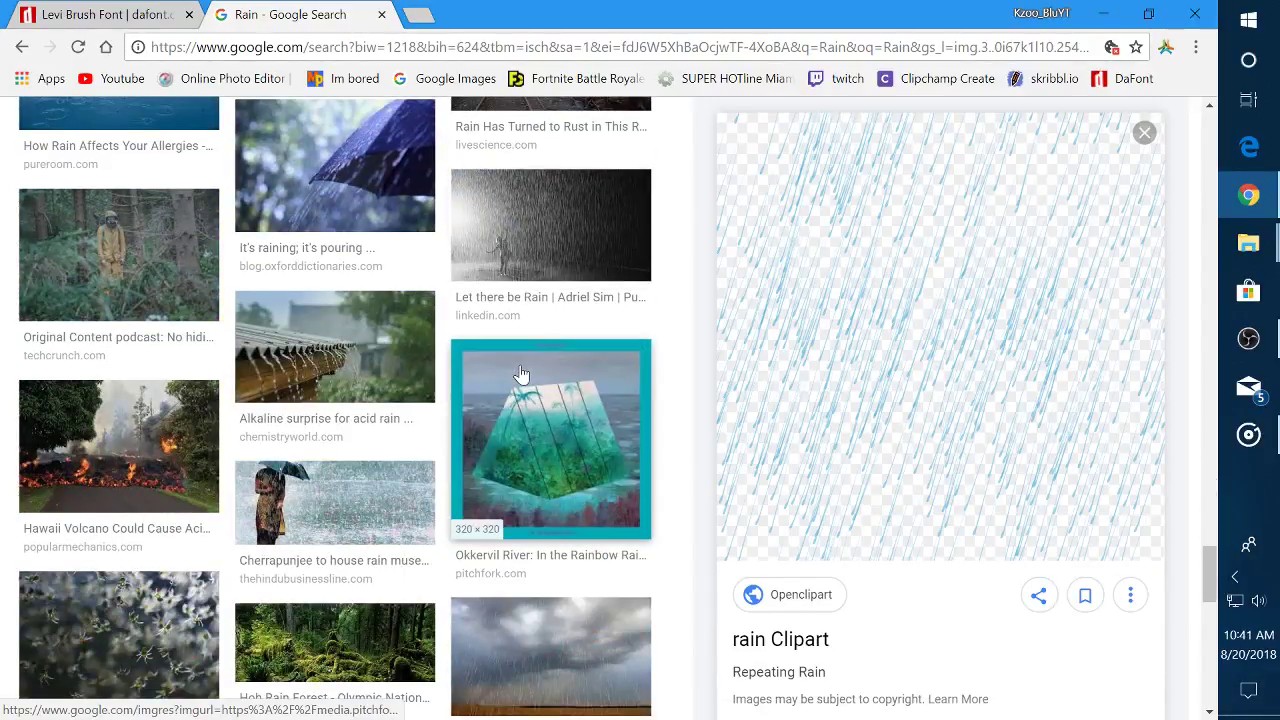
scroll(521, 374, down, 12)
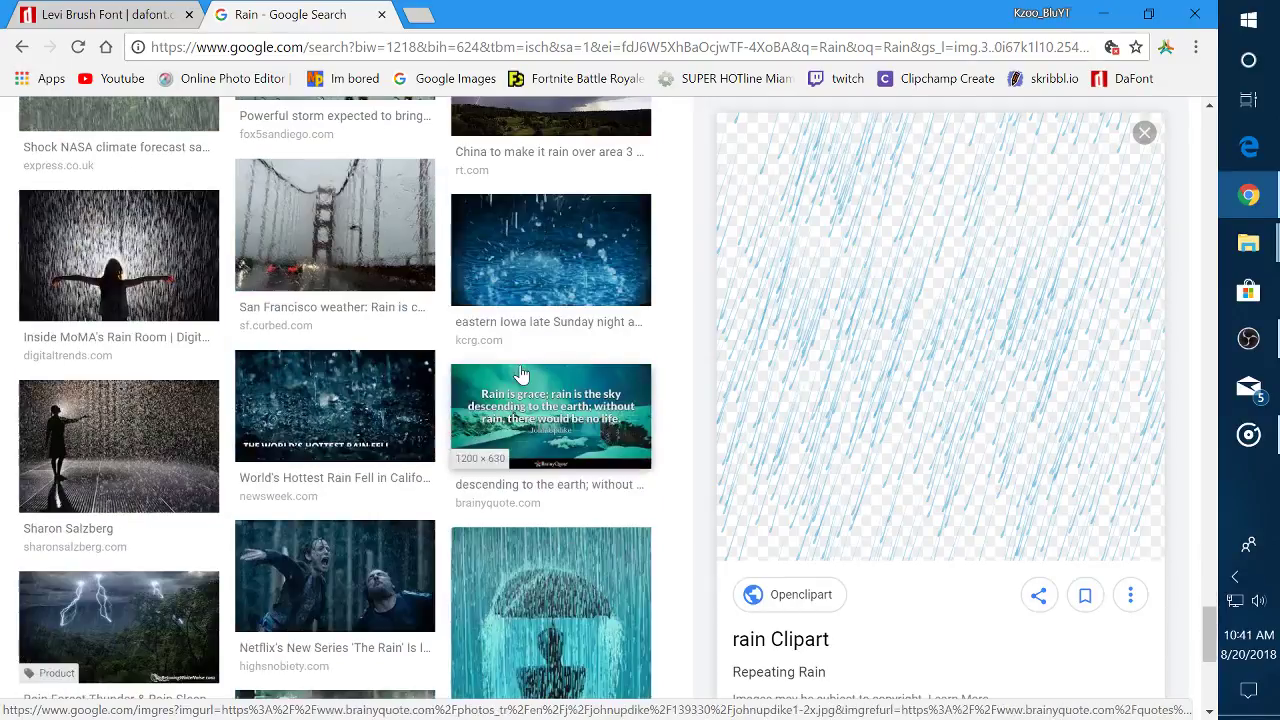
scroll(521, 374, down, 4)
scroll(521, 374, down, 12)
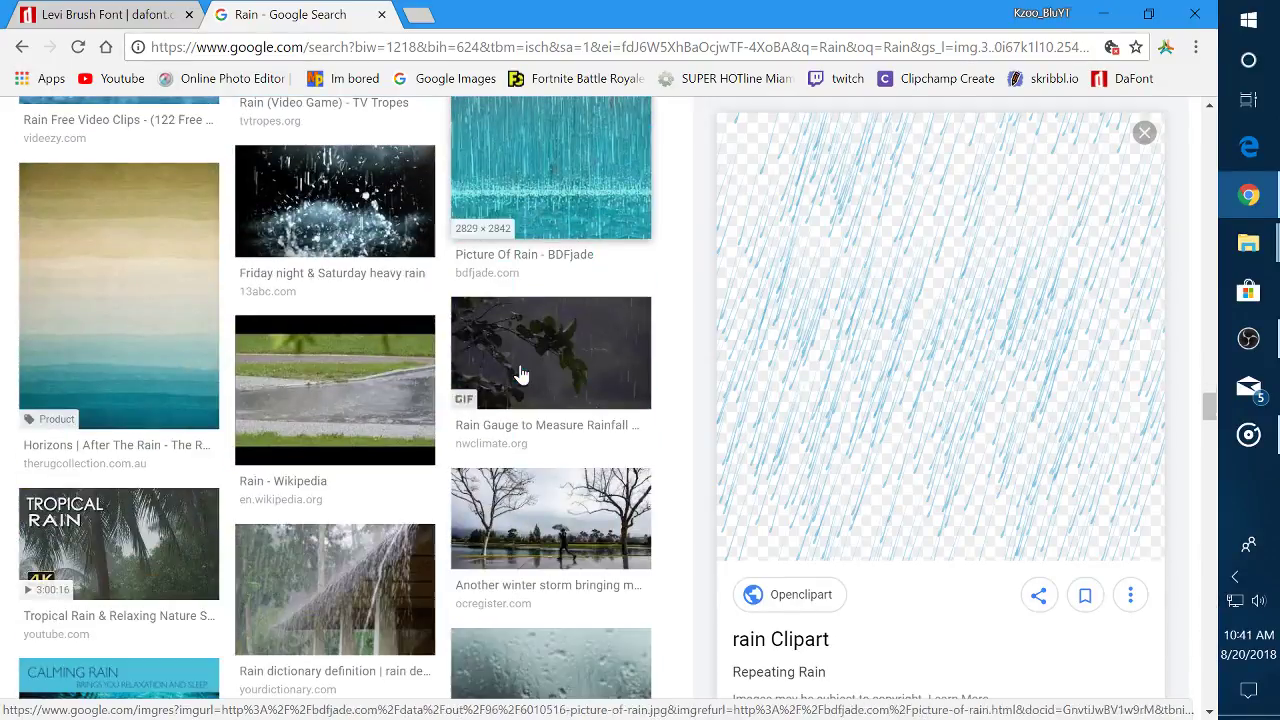
scroll(521, 374, down, 6)
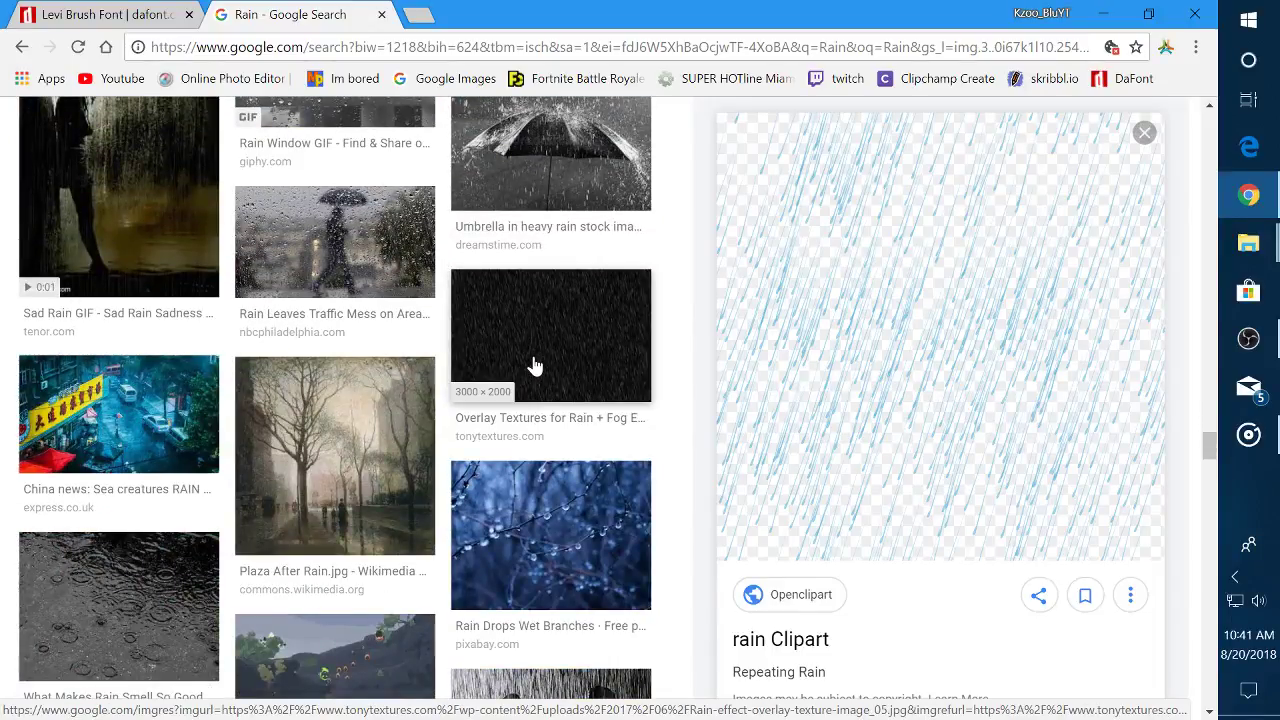
scroll(535, 365, down, 12)
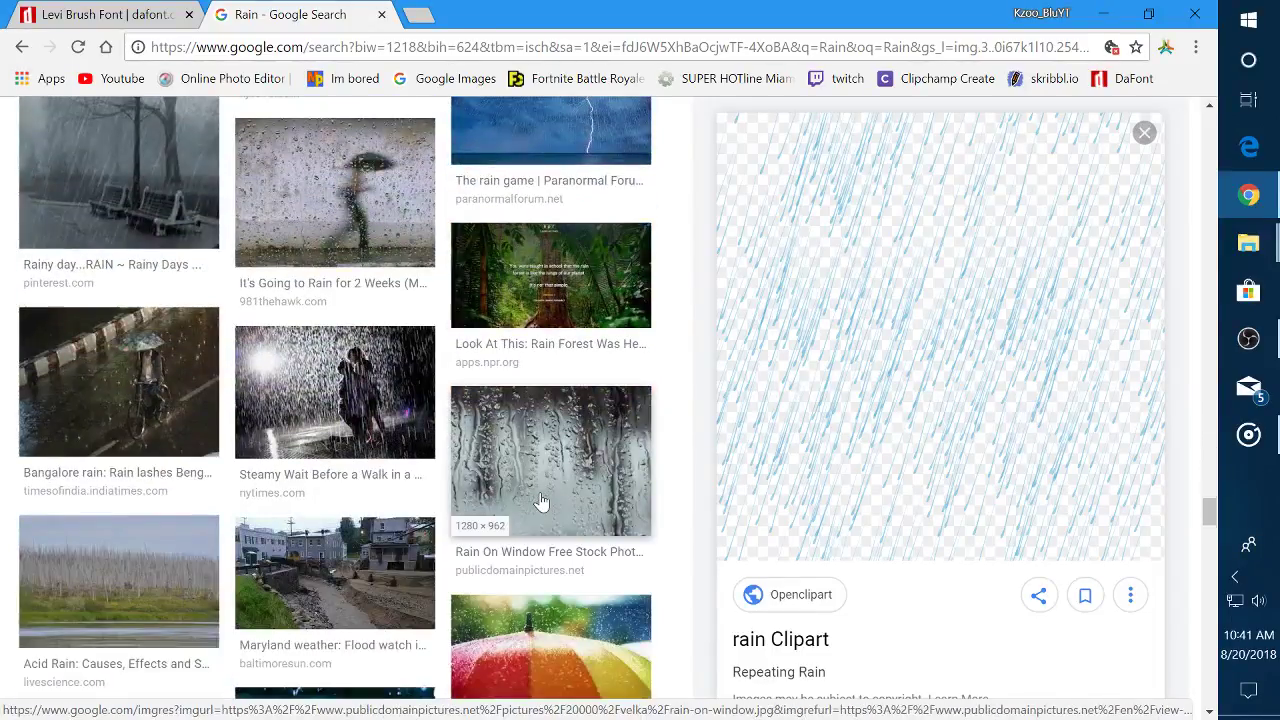
scroll(540, 501, down, 6)
scroll(540, 501, down, 20)
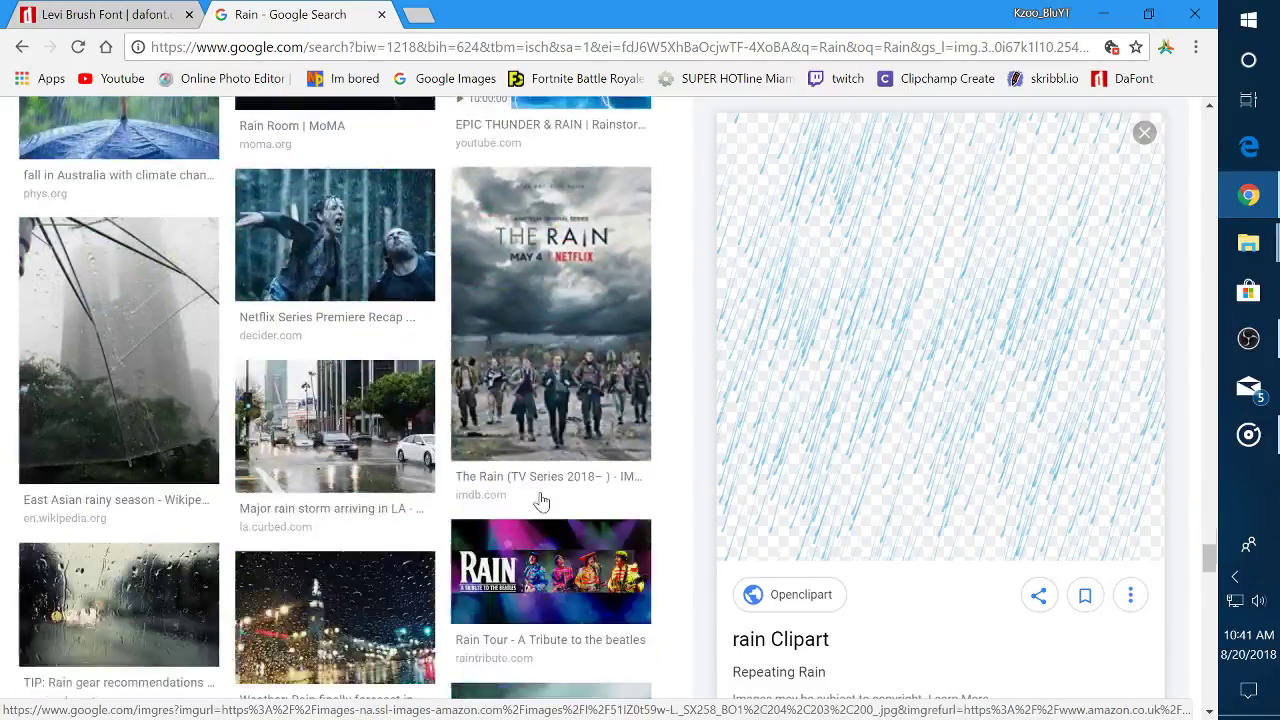
scroll(540, 501, down, 10)
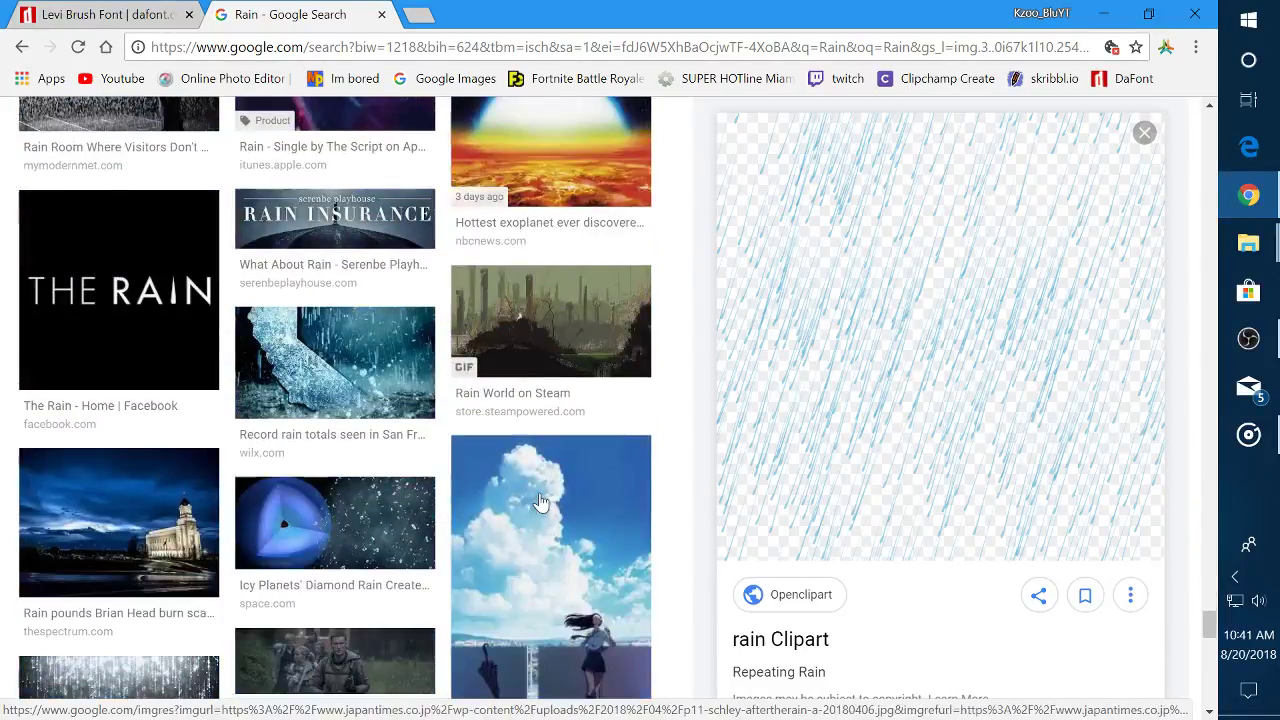
scroll(540, 501, up, 15)
scroll(540, 501, up, 15)
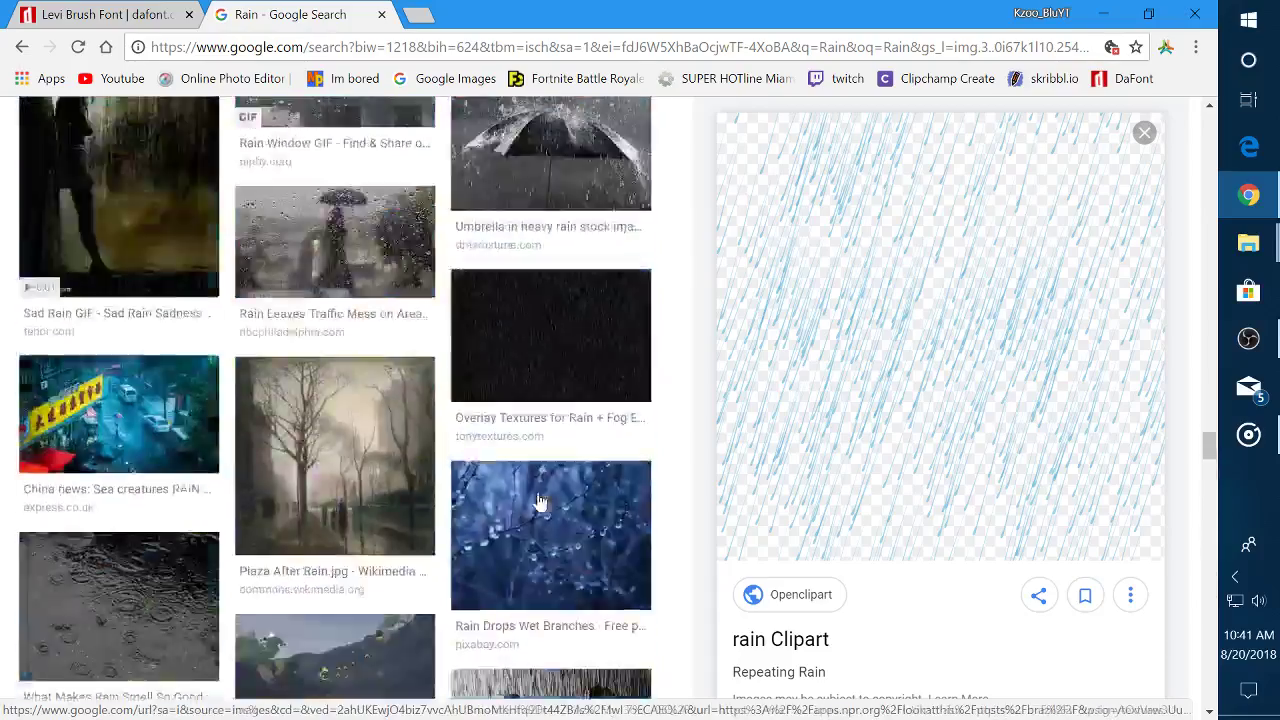
scroll(540, 501, up, 10)
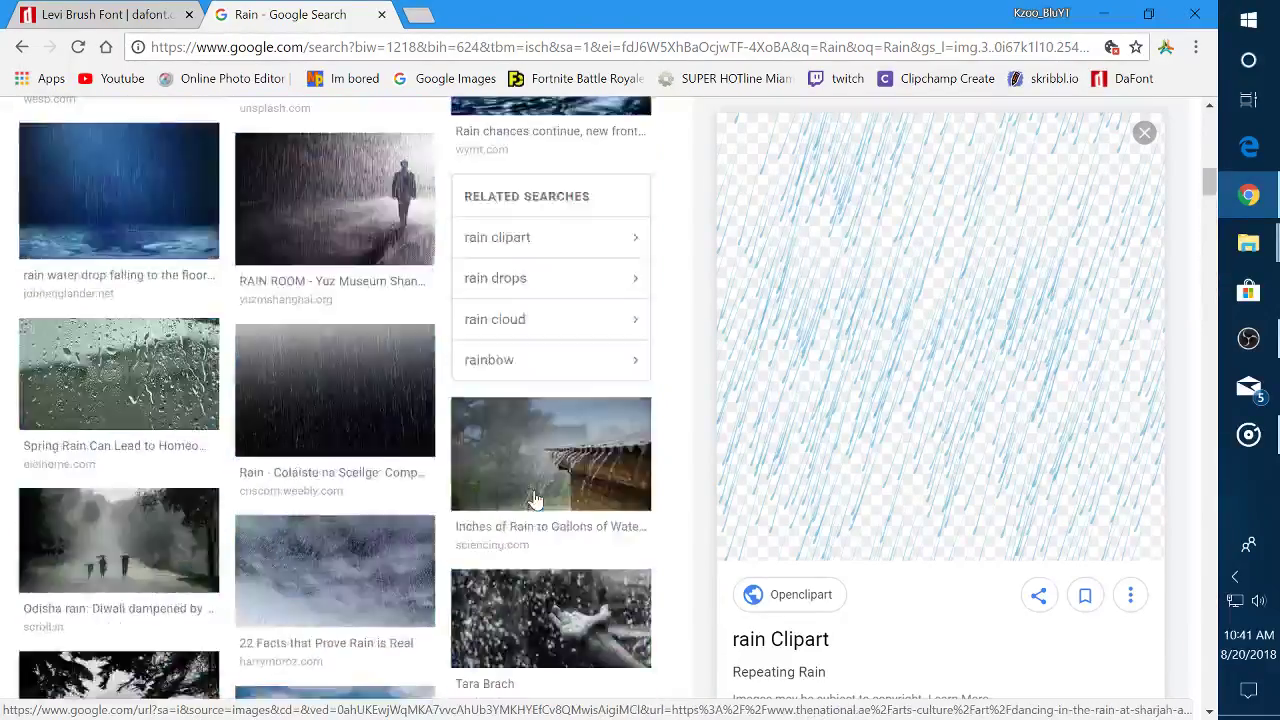
Preview the first "Gentle Rain Sound" image and run its related search "rain hd"
click(153, 319)
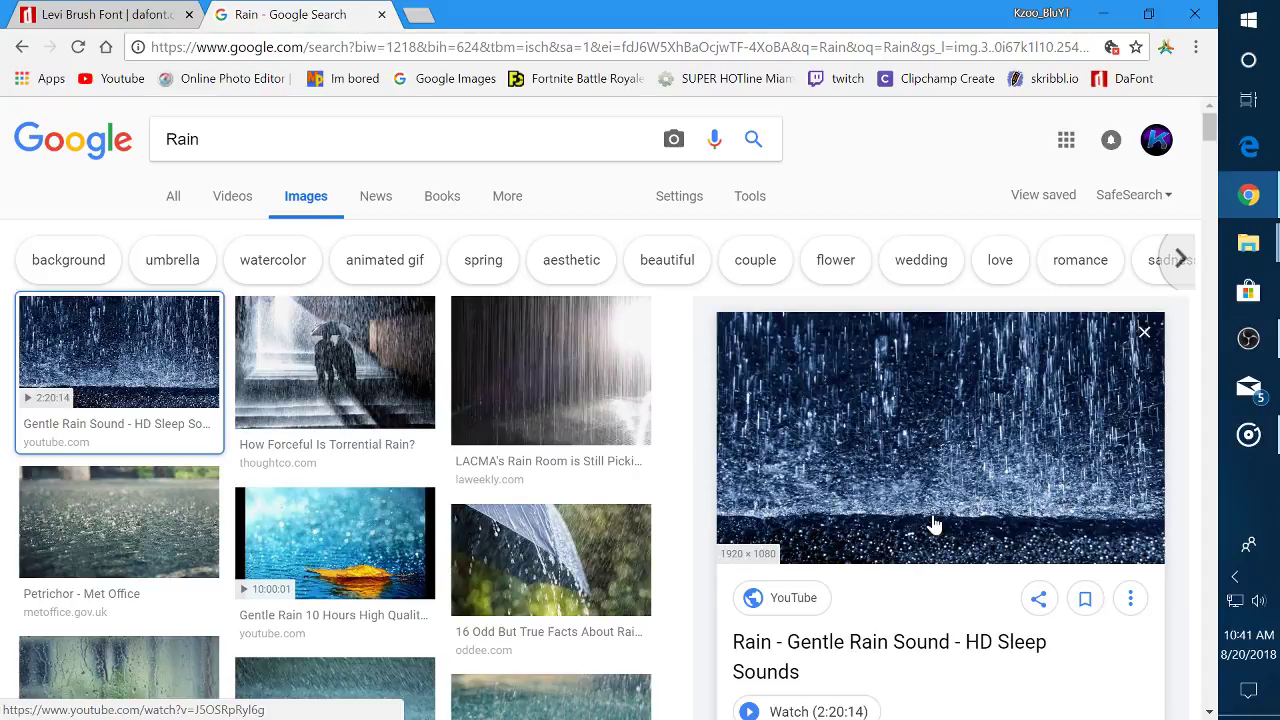
key(alt+space)
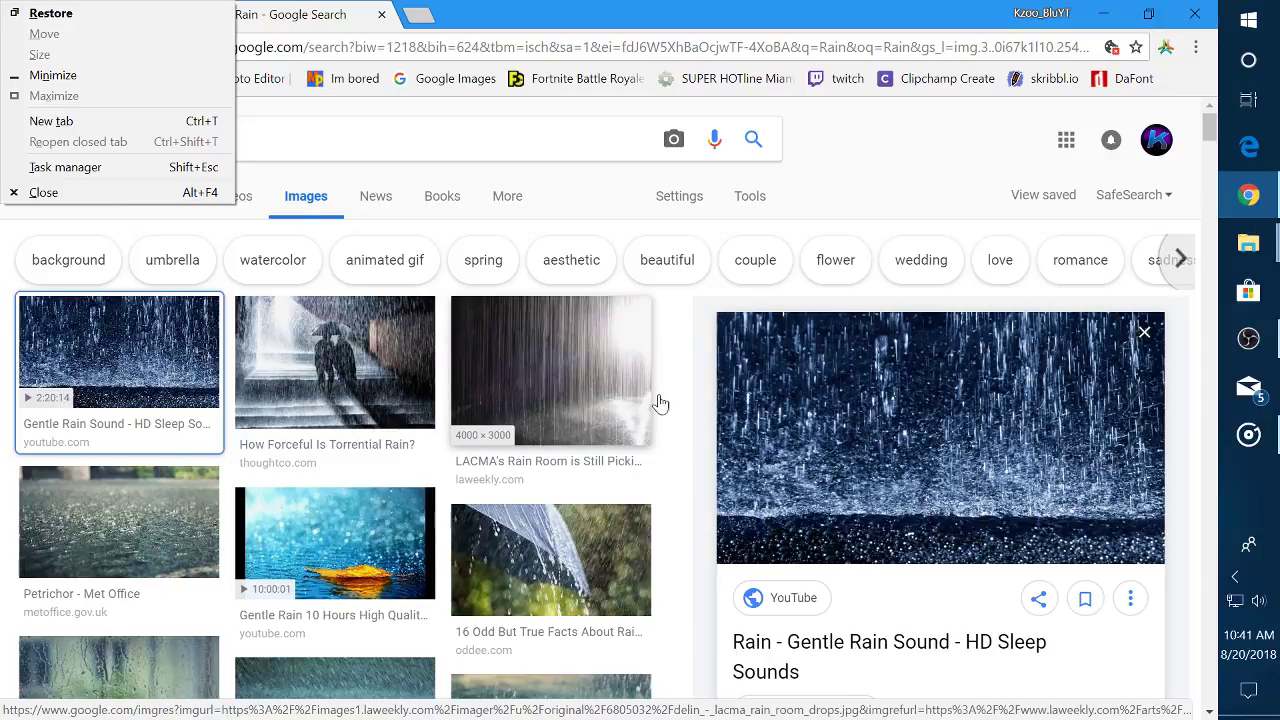
key(Escape)
scroll(668, 357, down, 3)
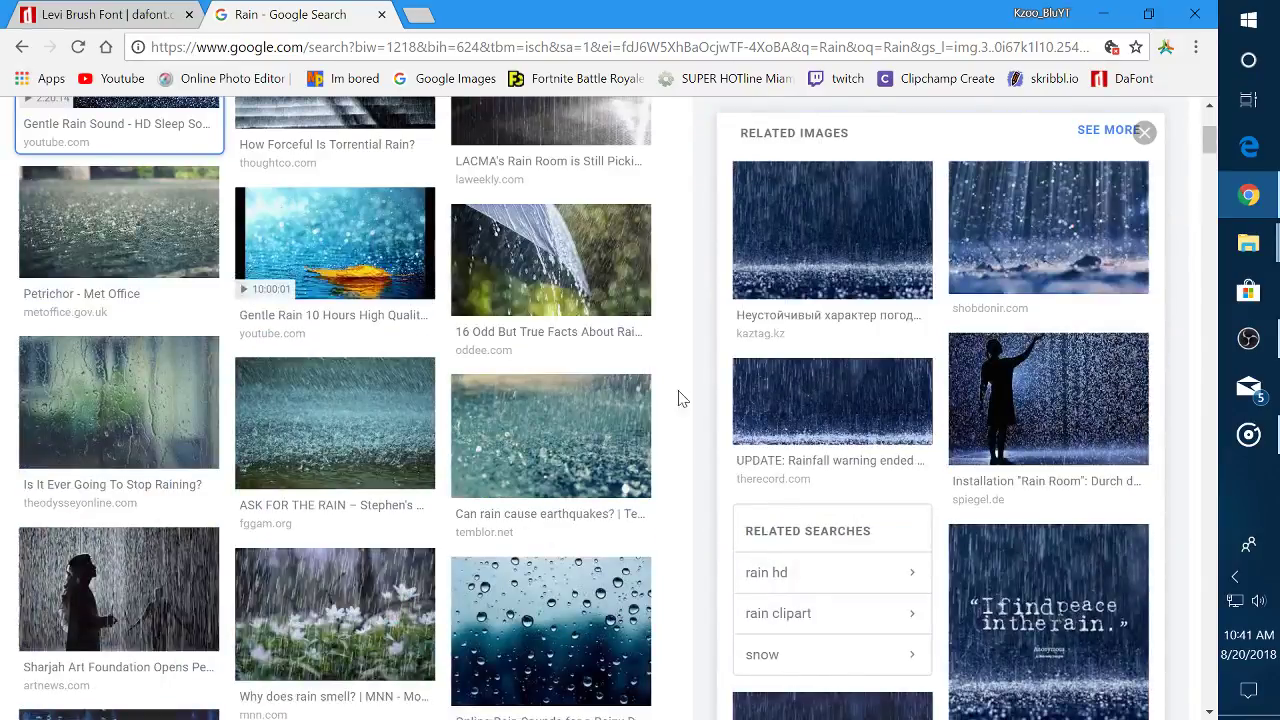
click(818, 590)
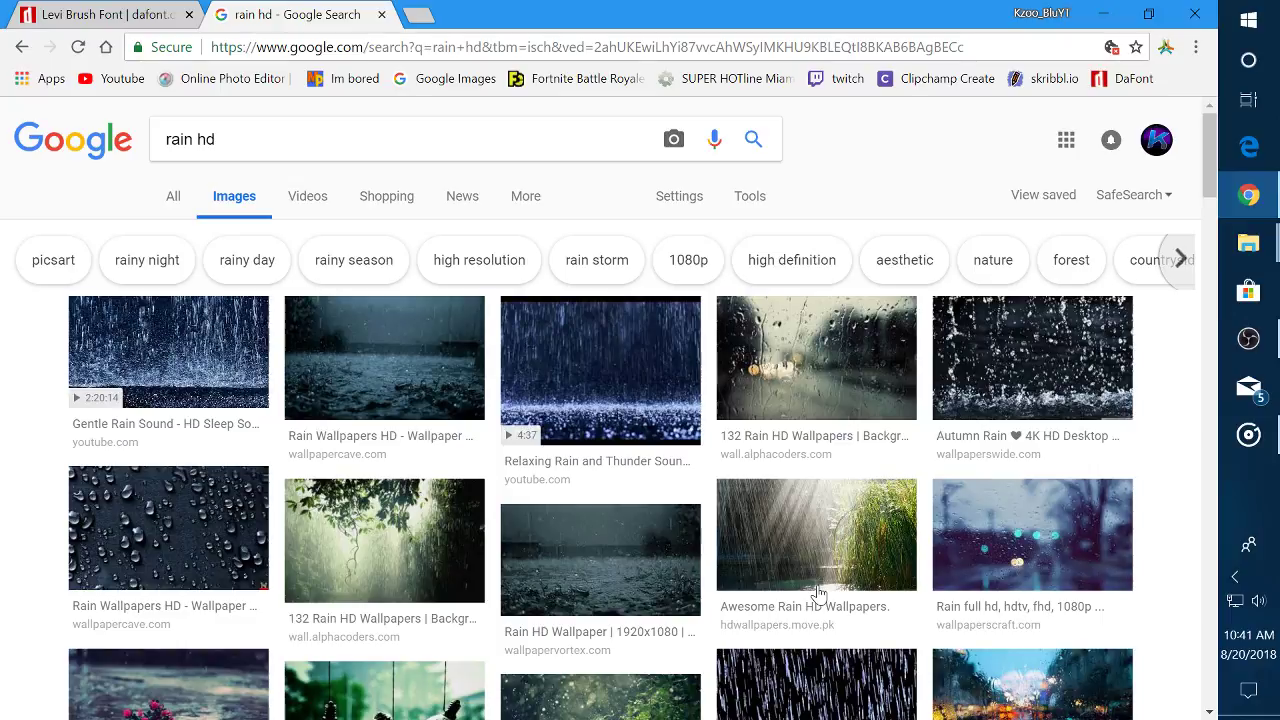
Preview the "Awesome Rain HD Wallpapers" and "Rain - Free Footage - Full HD 1080p" images and look over nearby results
click(818, 590)
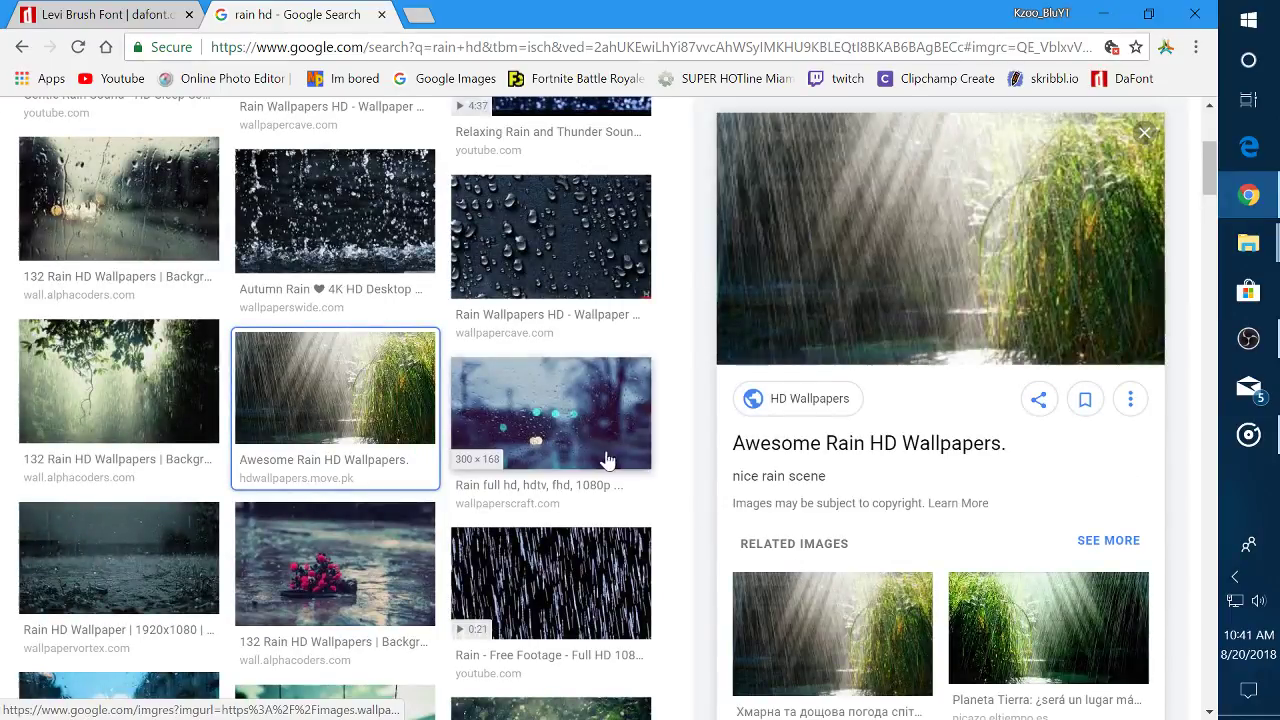
click(612, 570)
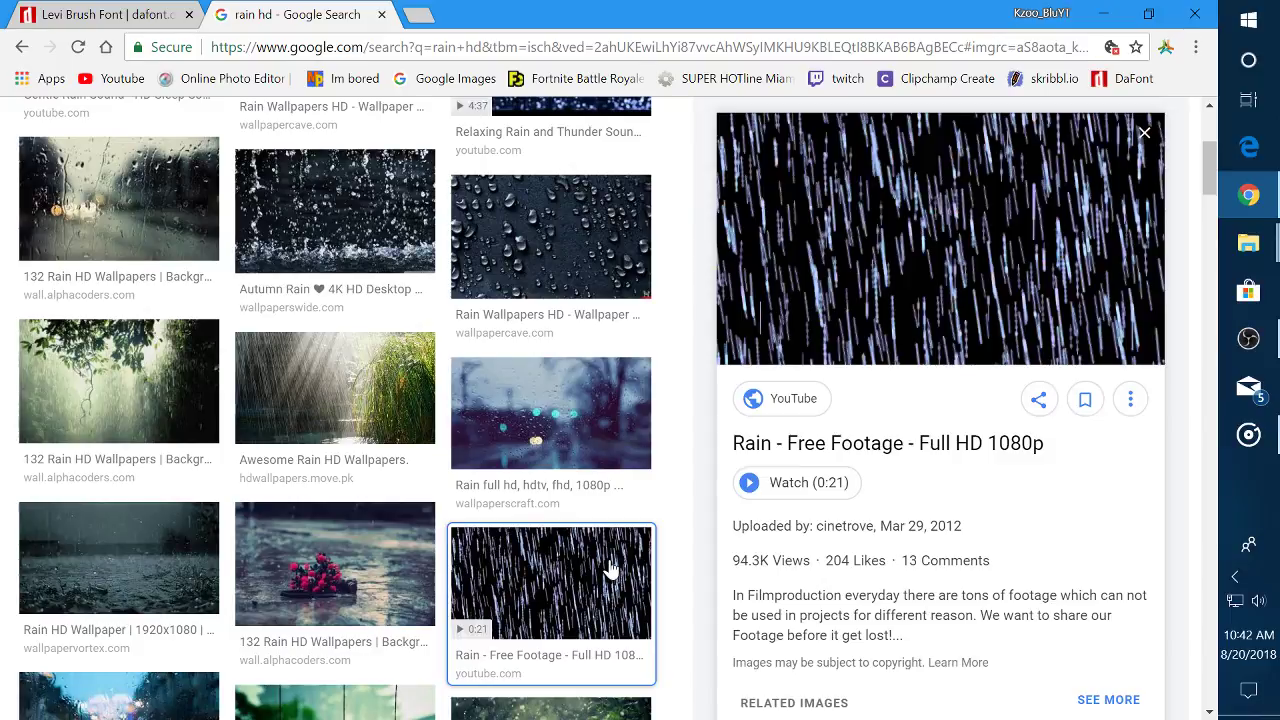
scroll(612, 570, down, 3)
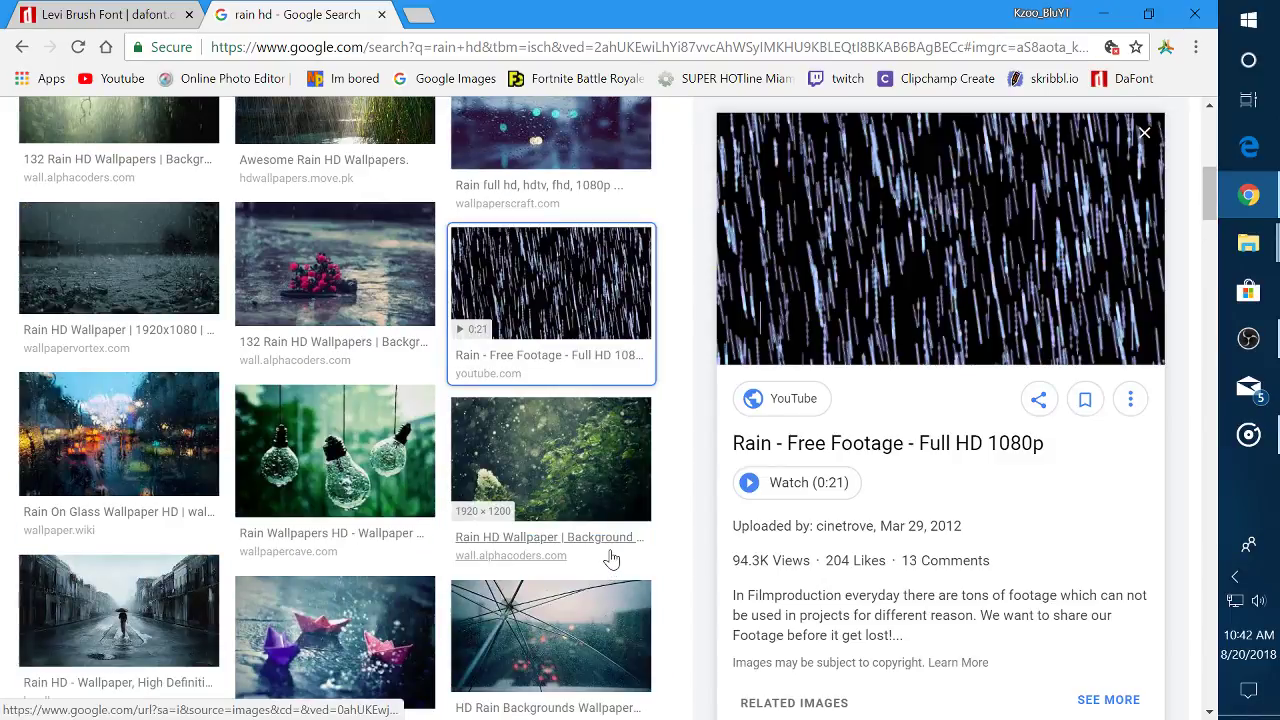
Preview the Wallpaper Cave "Rain Wallpapers HD" and "Gentle Rain Sound" images in the first row of results
scroll(612, 560, up, 5)
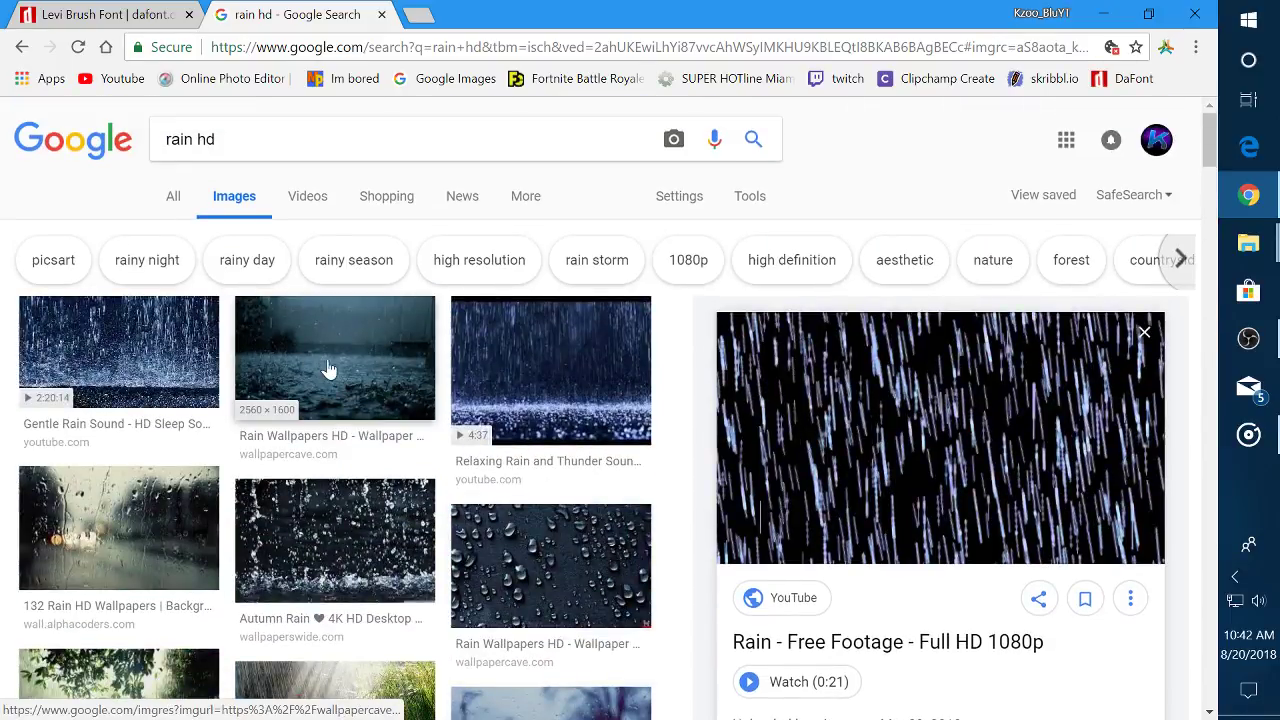
click(400, 347)
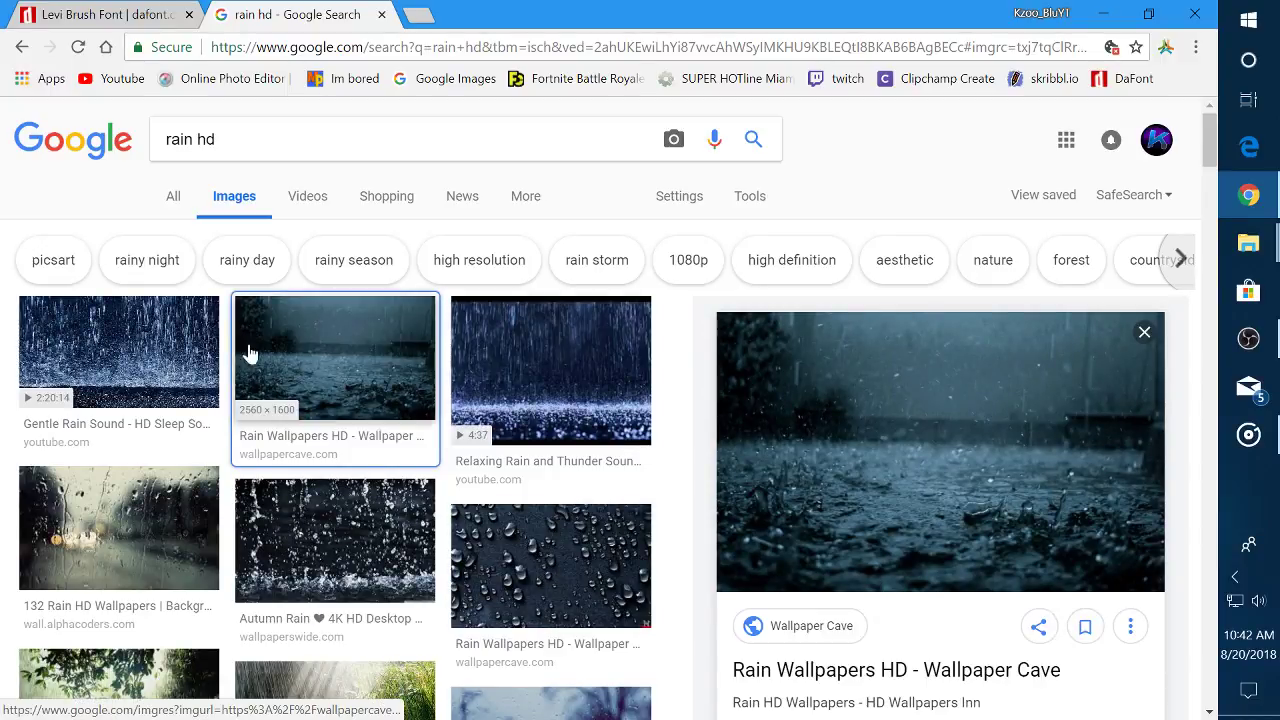
click(143, 362)
Save the "Relaxing Rain and Thunder Sound" image from the first row as the JPEG hqdefault in the Stuff folder
click(529, 403)
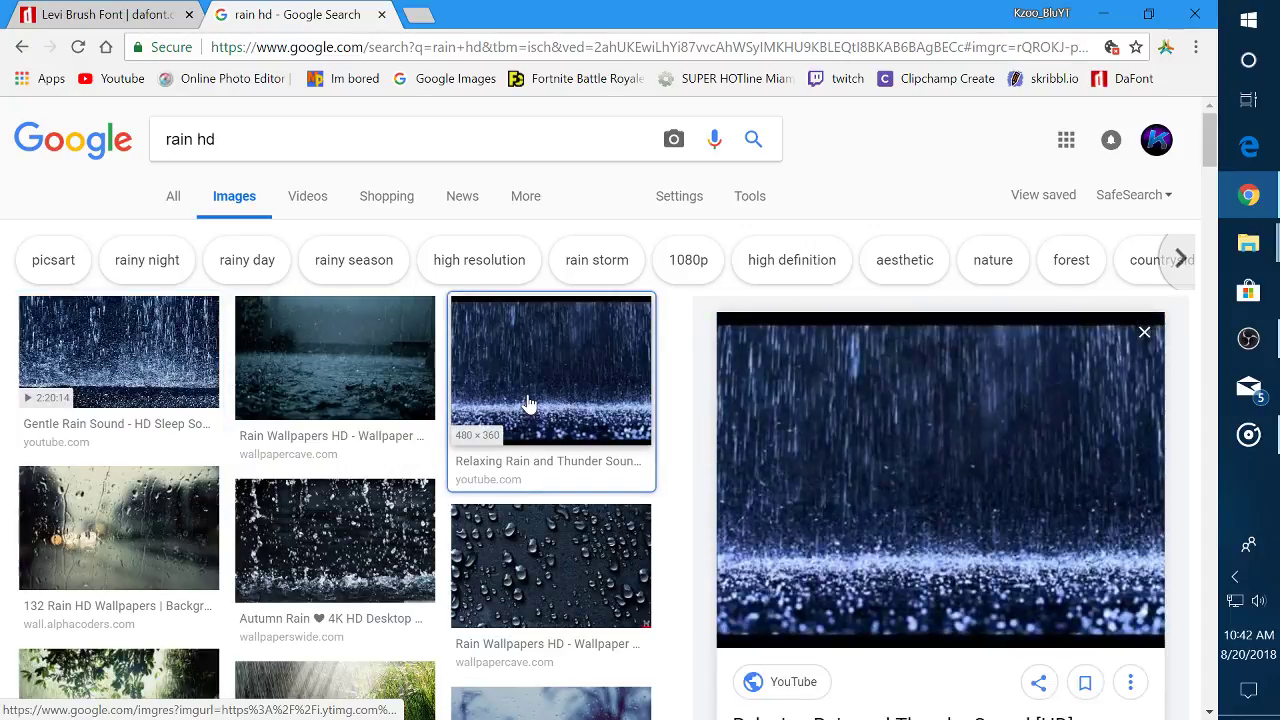
scroll(790, 470, down, 4)
scroll(780, 478, up, 2)
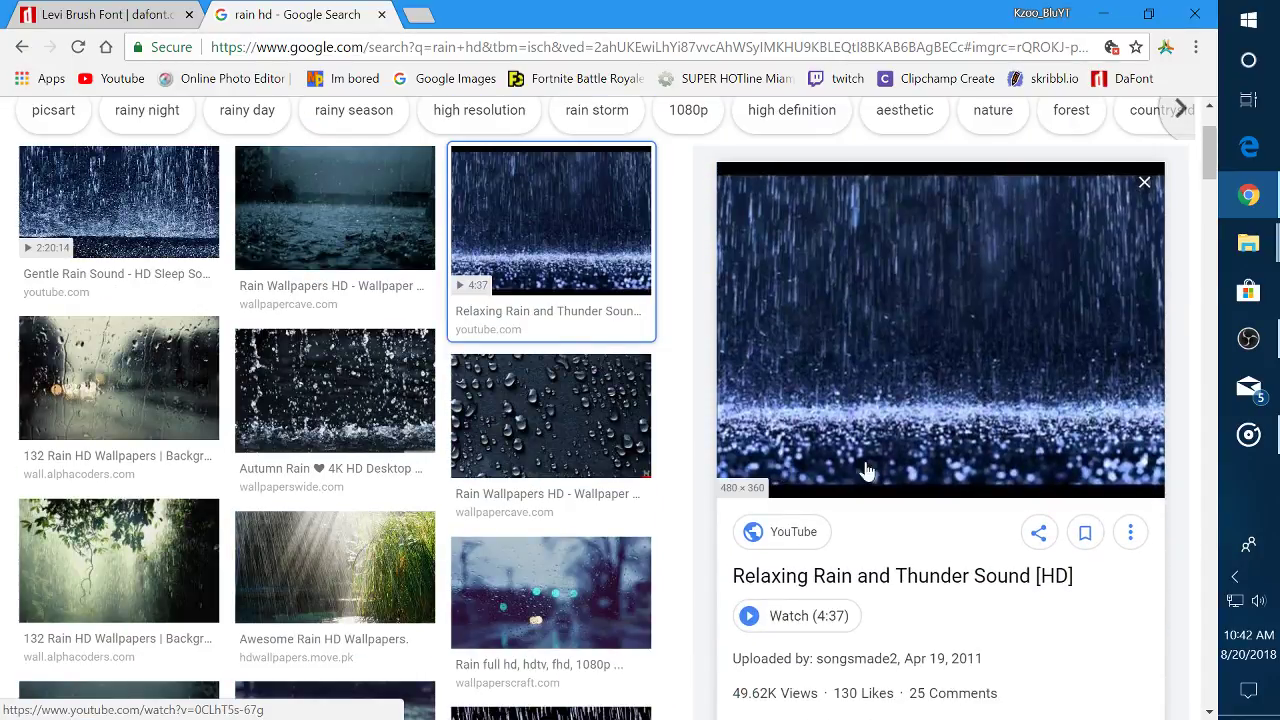
right_click(926, 455)
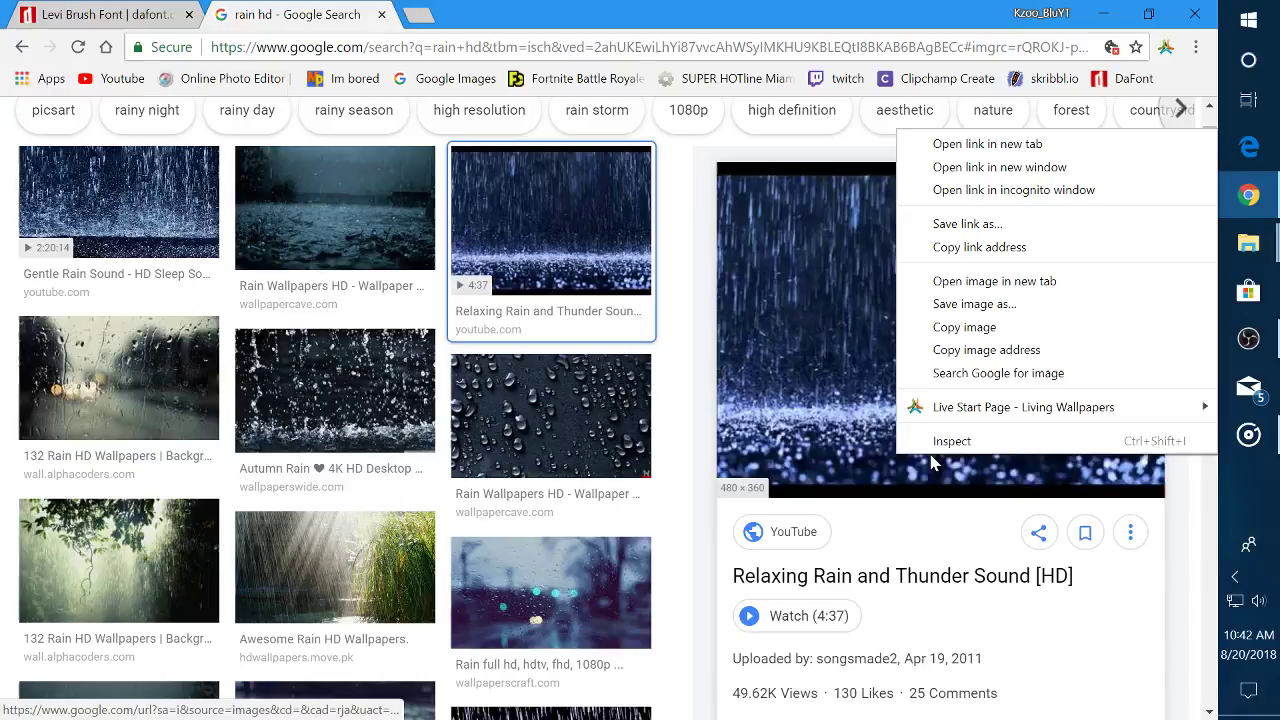
click(1086, 306)
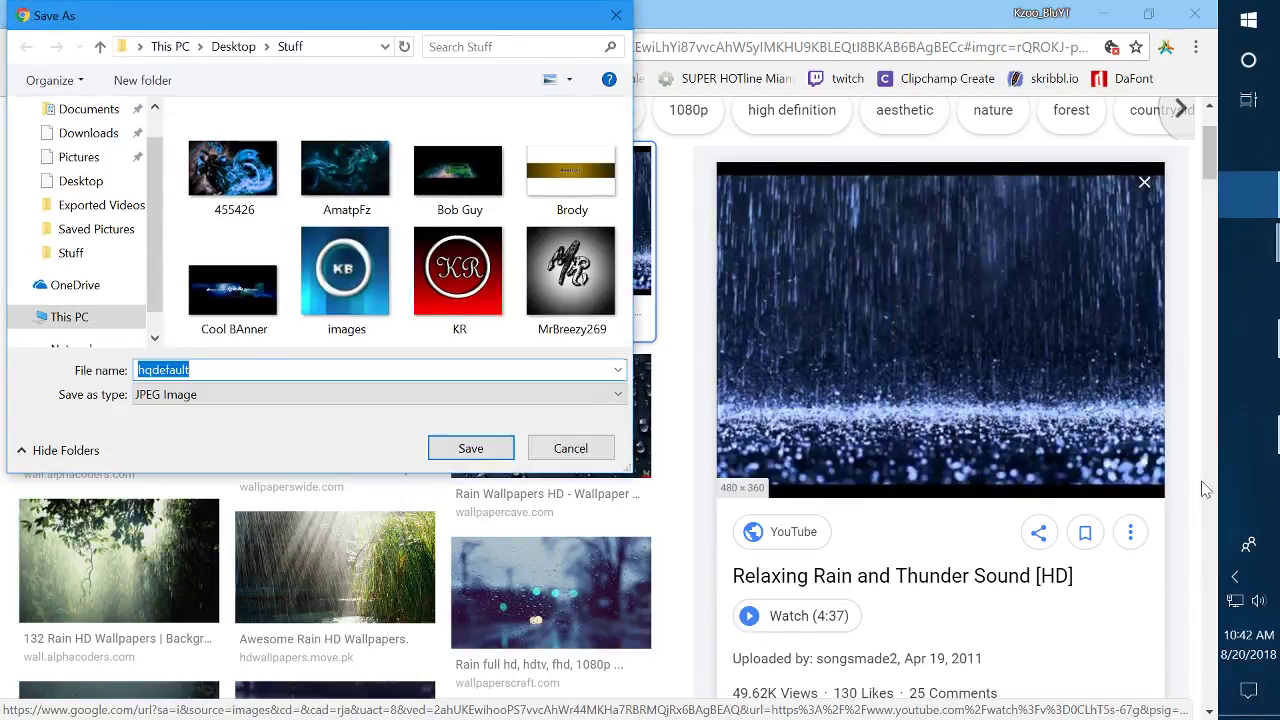
click(472, 448)
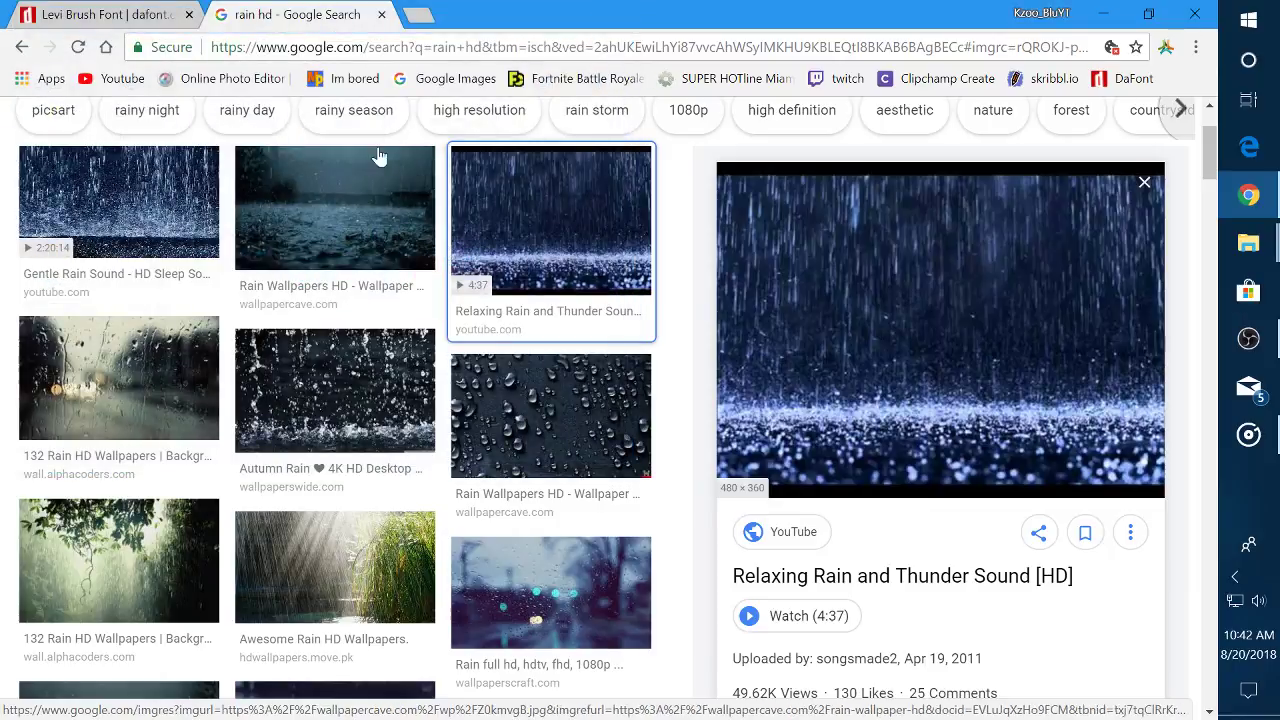
Open Pixlr Editor in a new browser tab
click(611, 14)
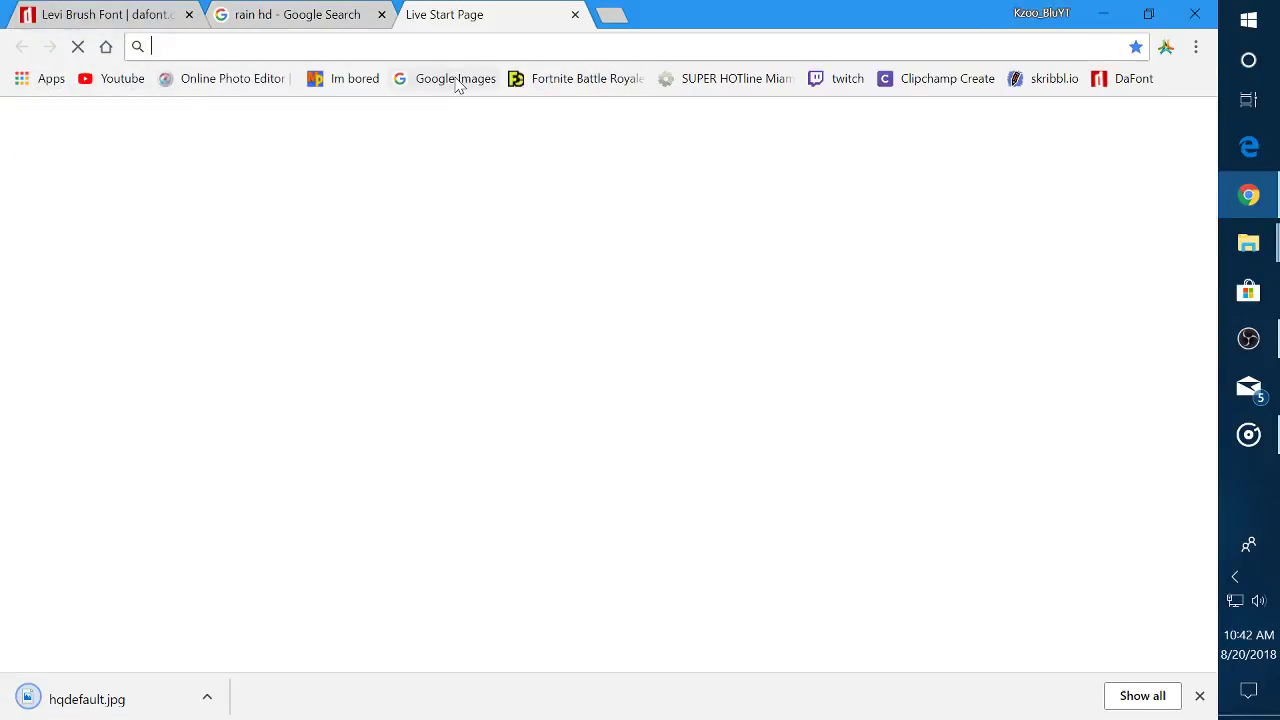
click(220, 82)
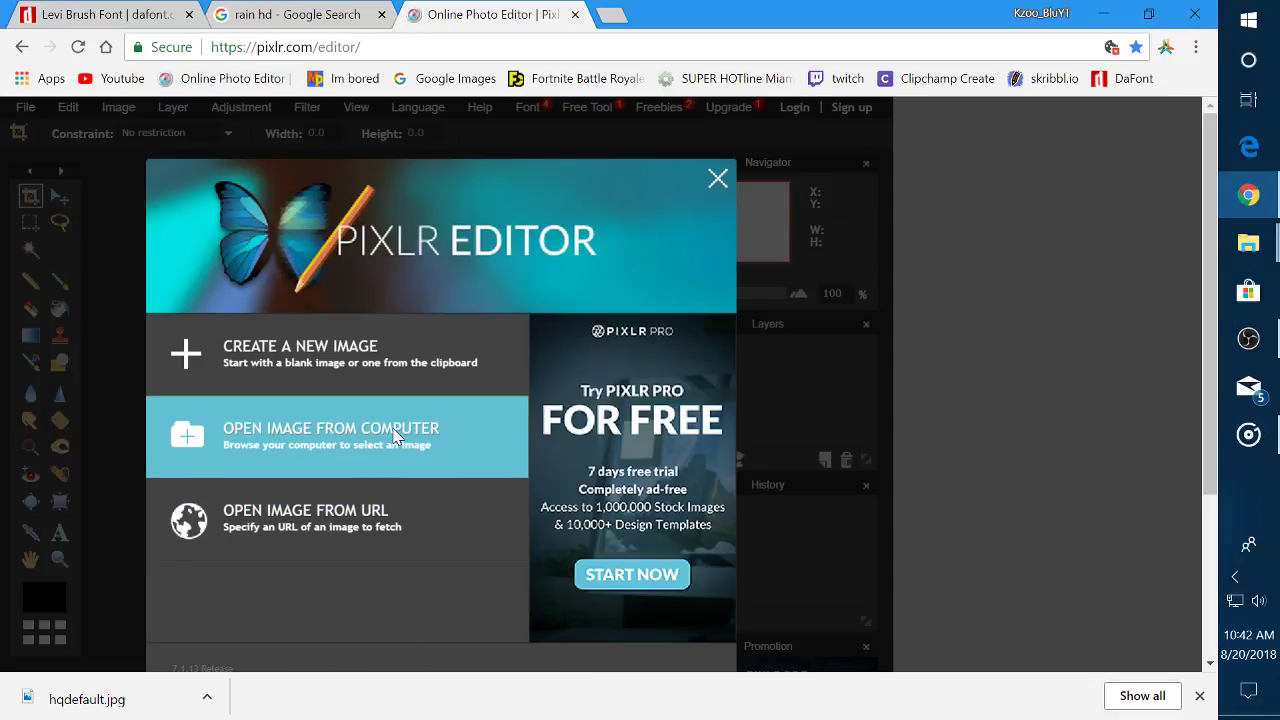
click(396, 434)
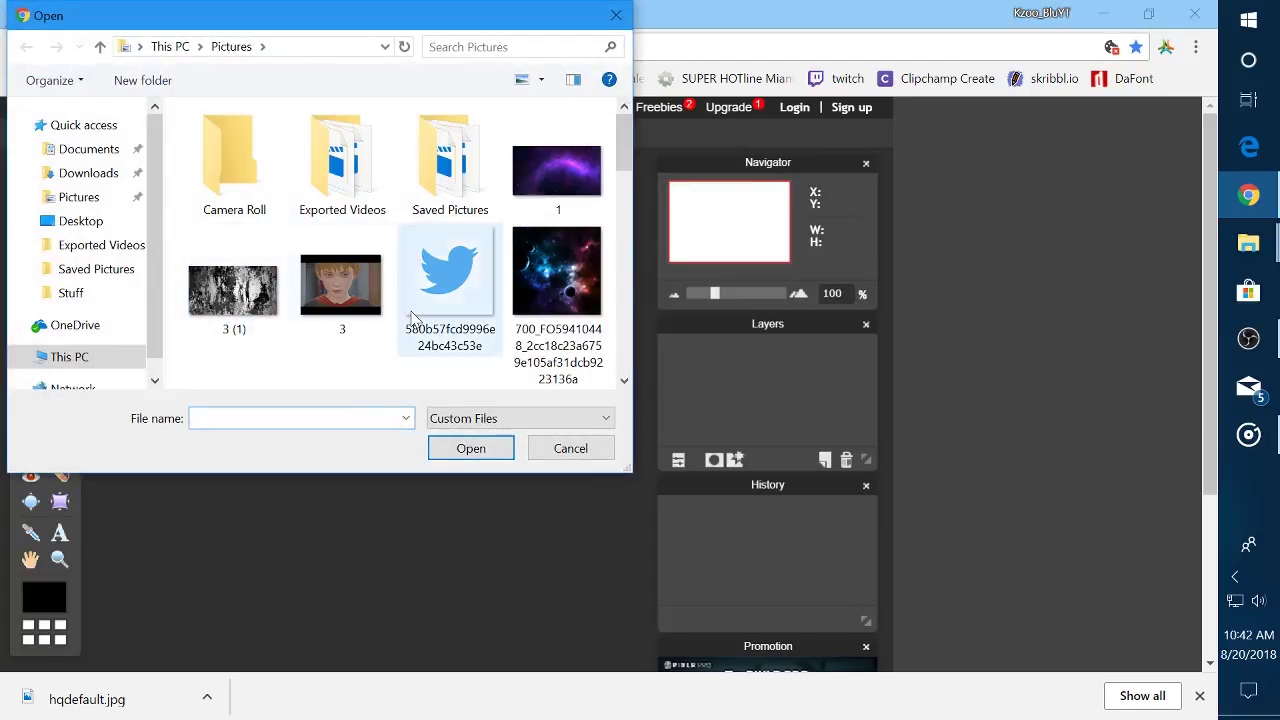
scroll(411, 318, down, 10)
scroll(411, 318, up, 5)
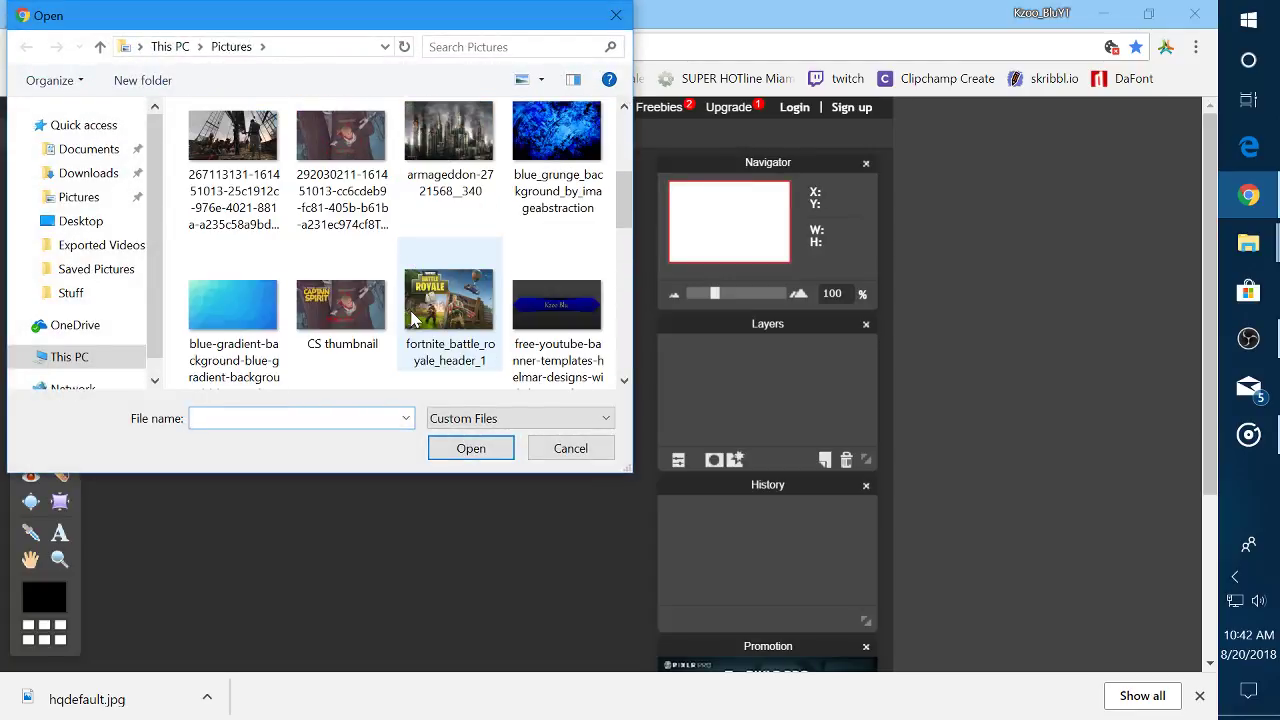
scroll(411, 318, down, 1)
scroll(411, 318, down, 2)
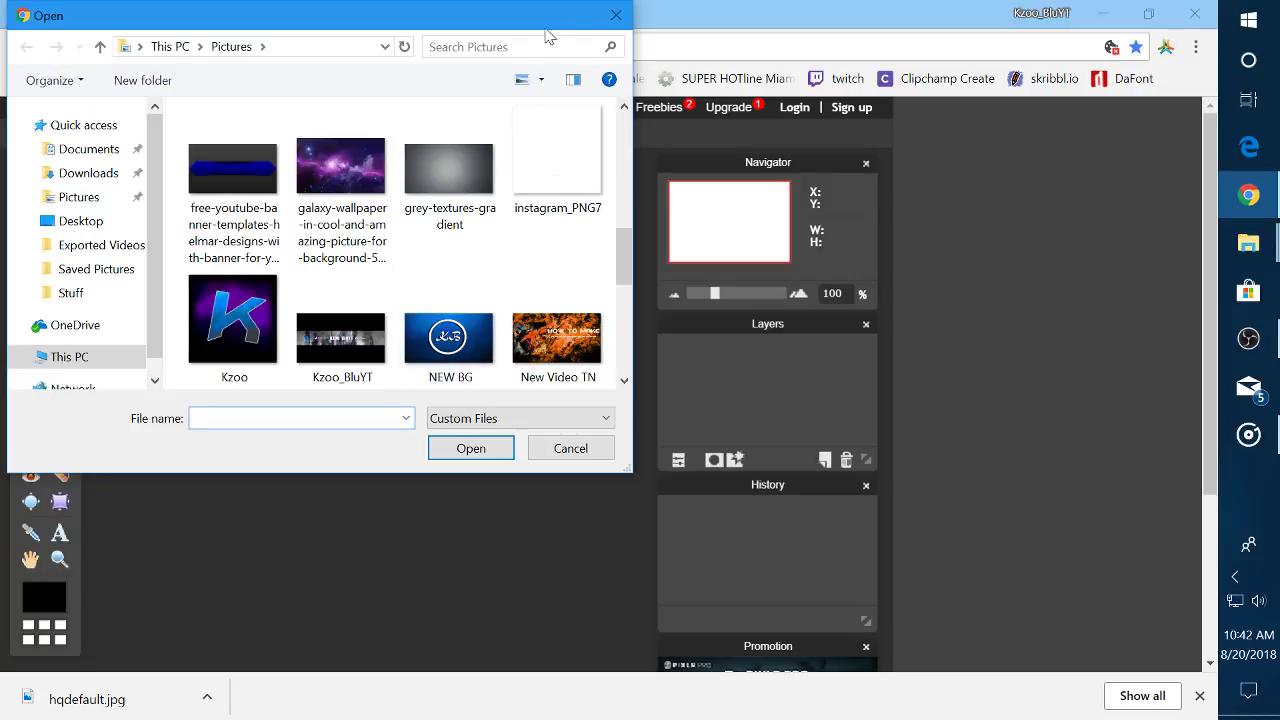
click(616, 15)
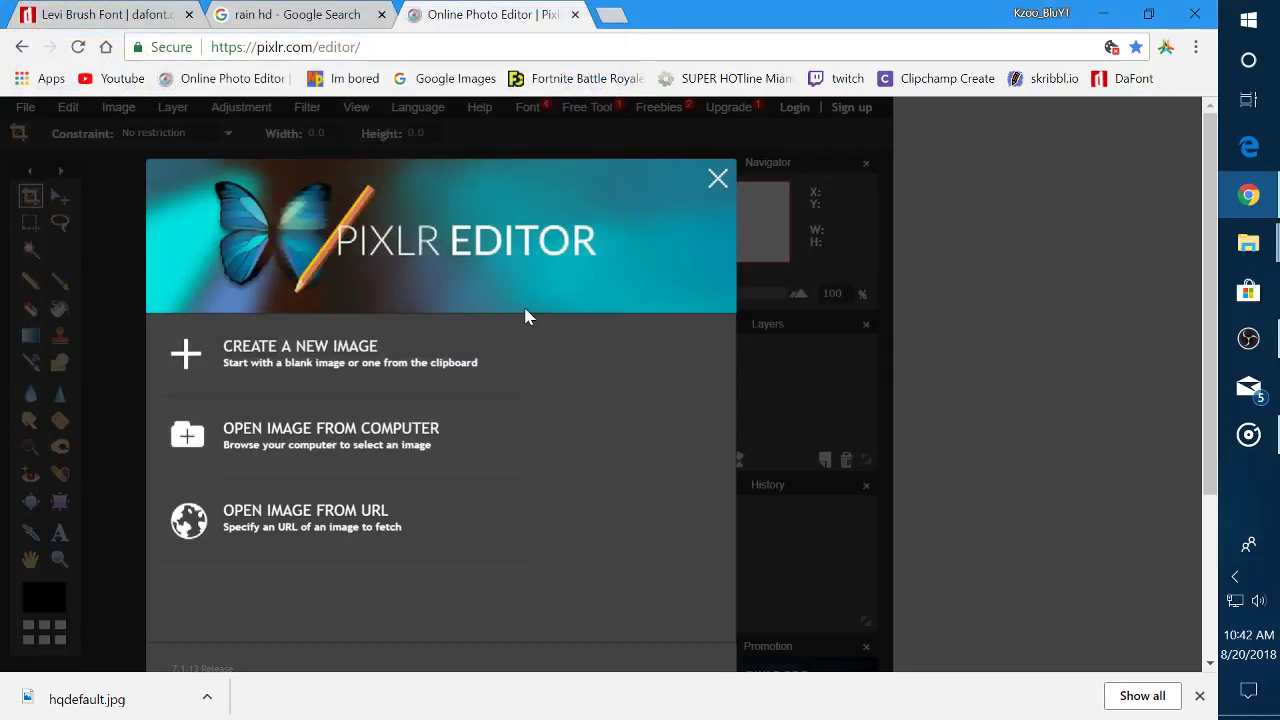
Start creating a new blank image and look through the available size presets without choosing one
click(390, 362)
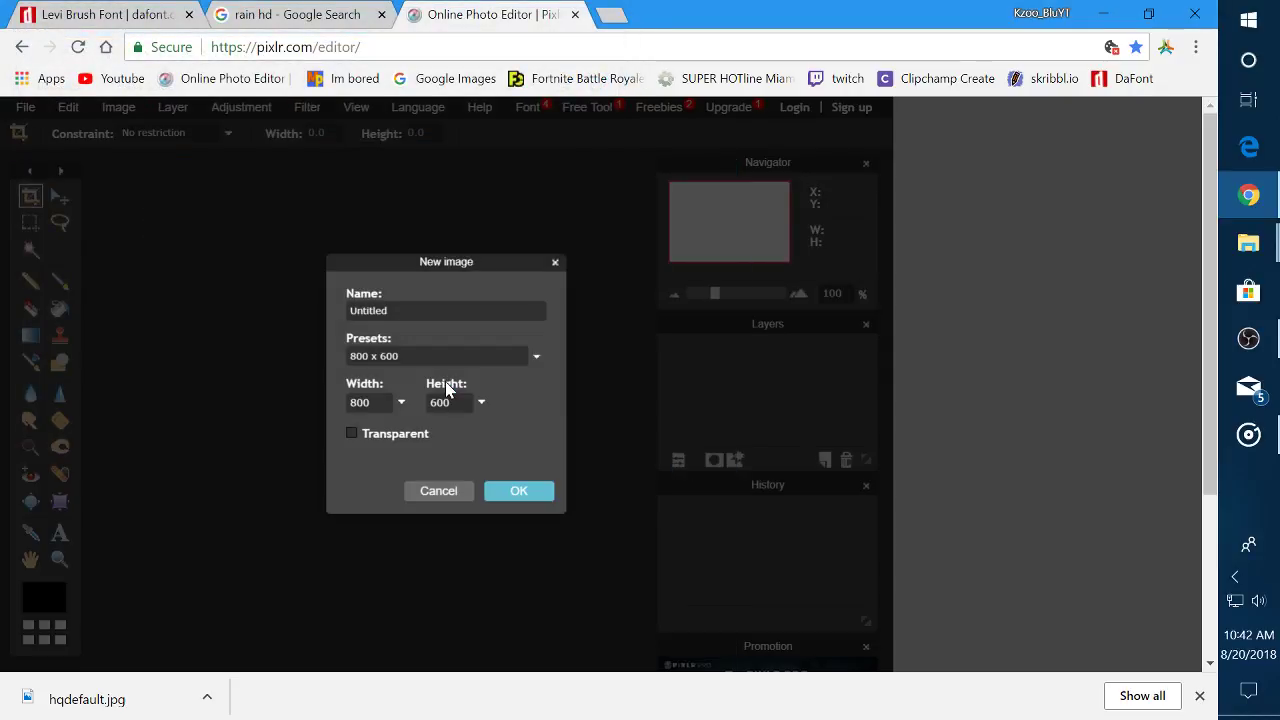
click(514, 360)
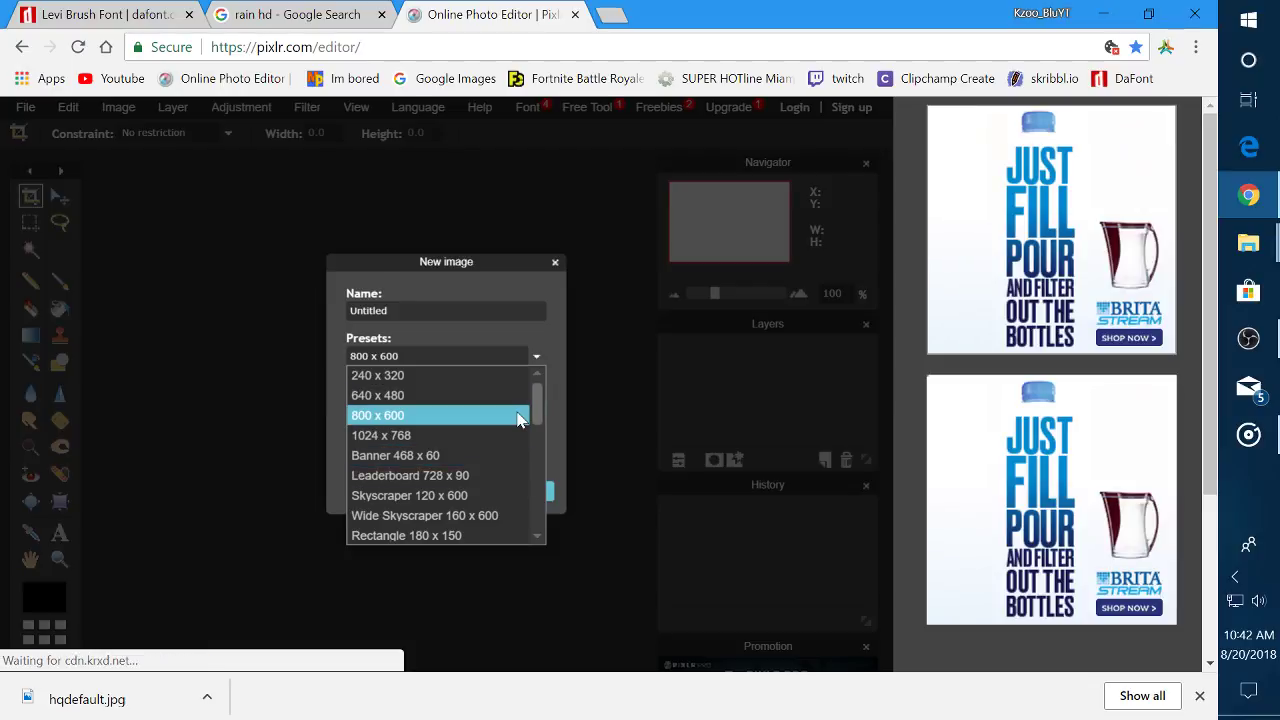
scroll(500, 455, down, 1)
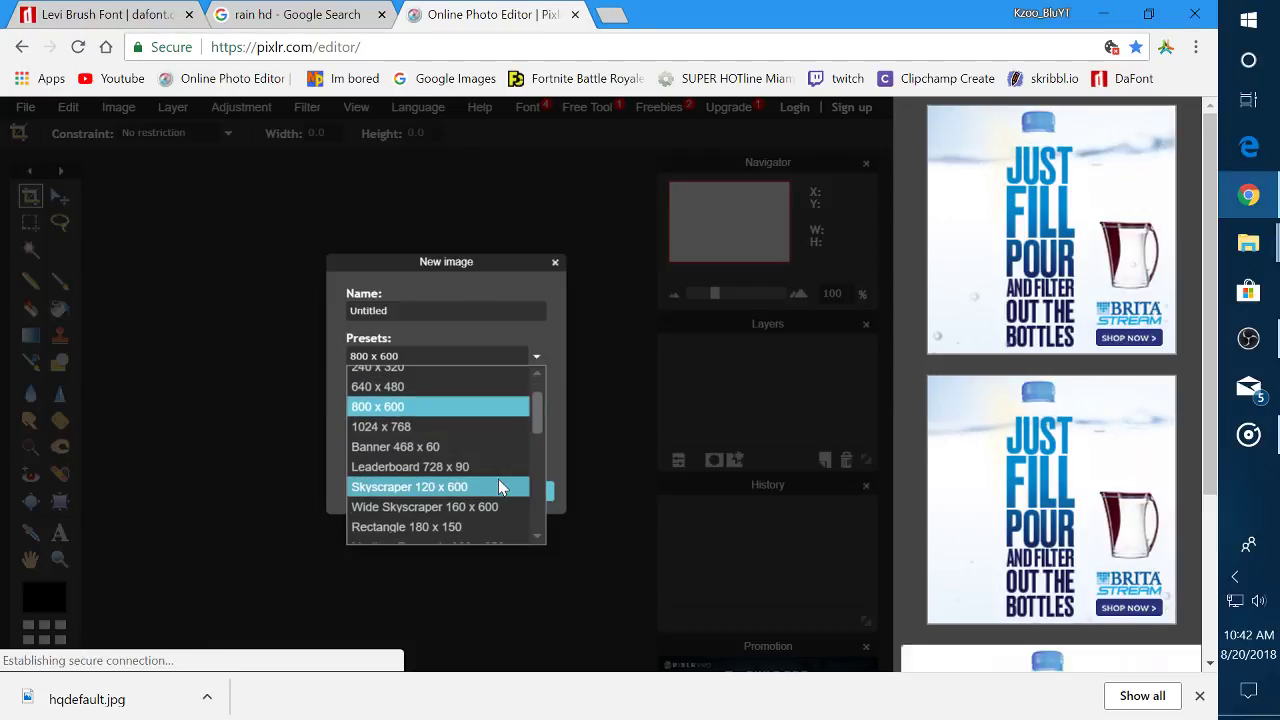
scroll(498, 481, down, 1)
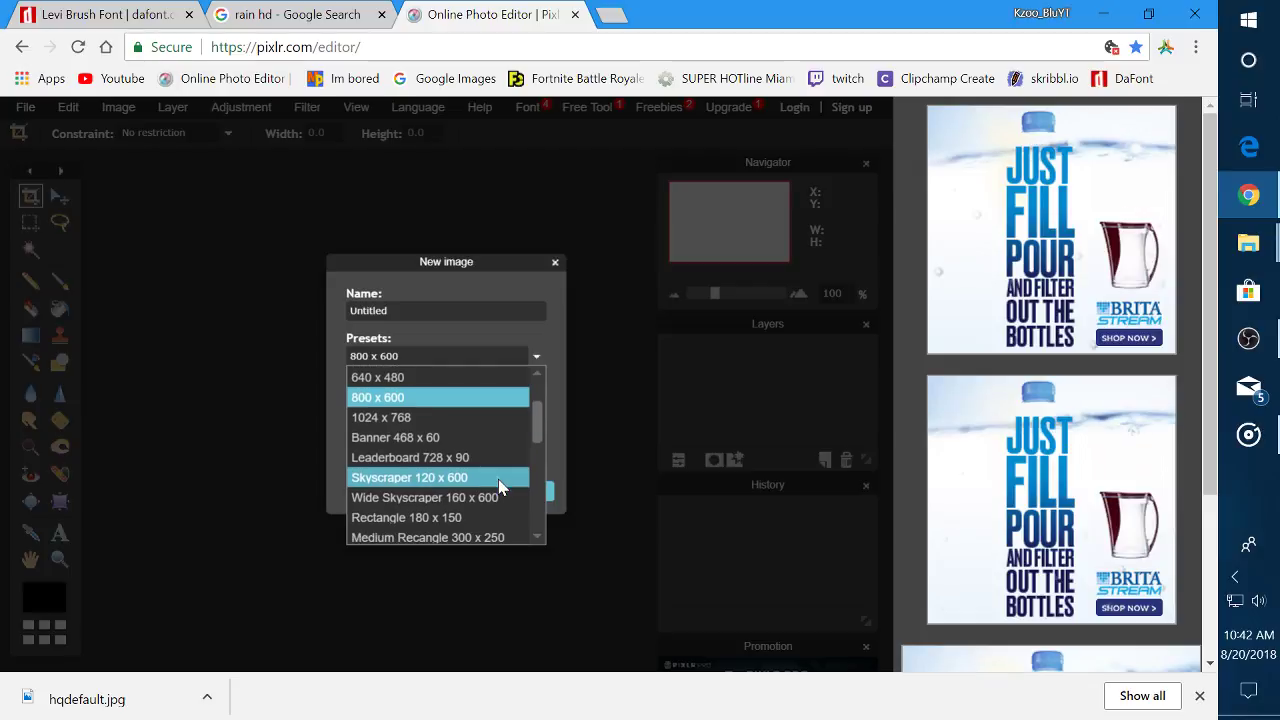
scroll(500, 485, down, 4)
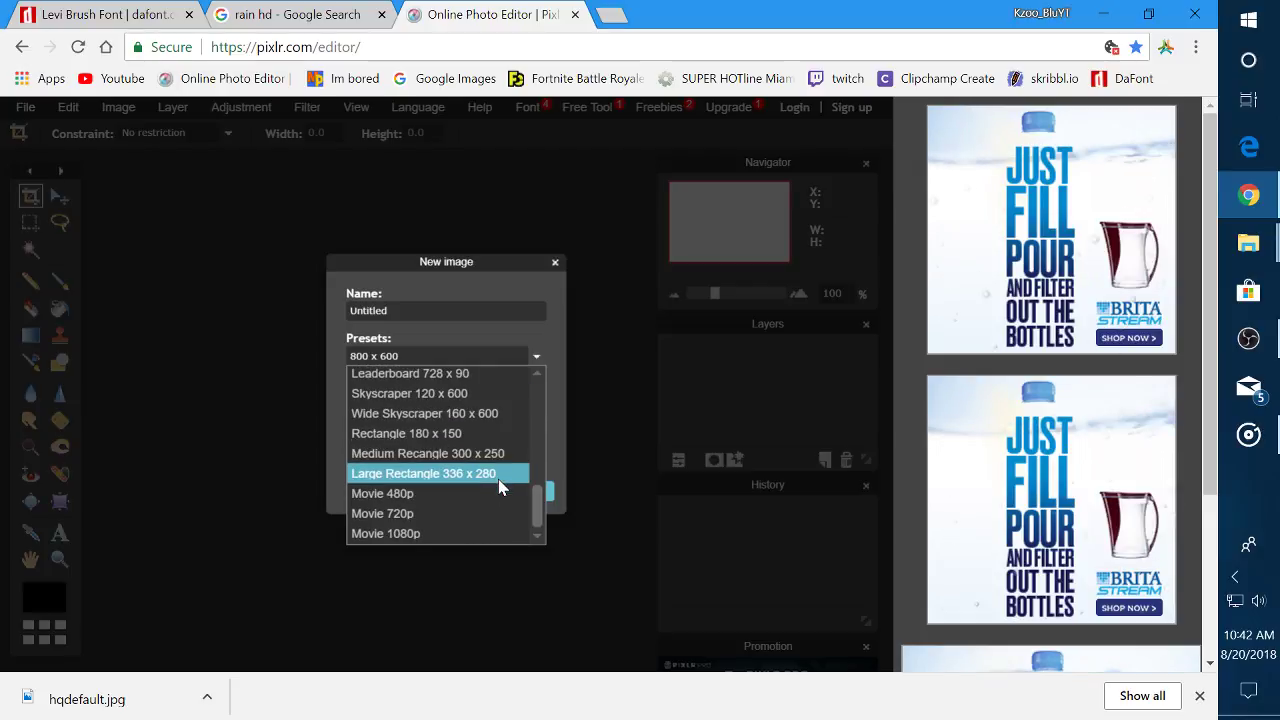
scroll(500, 487, up, 5)
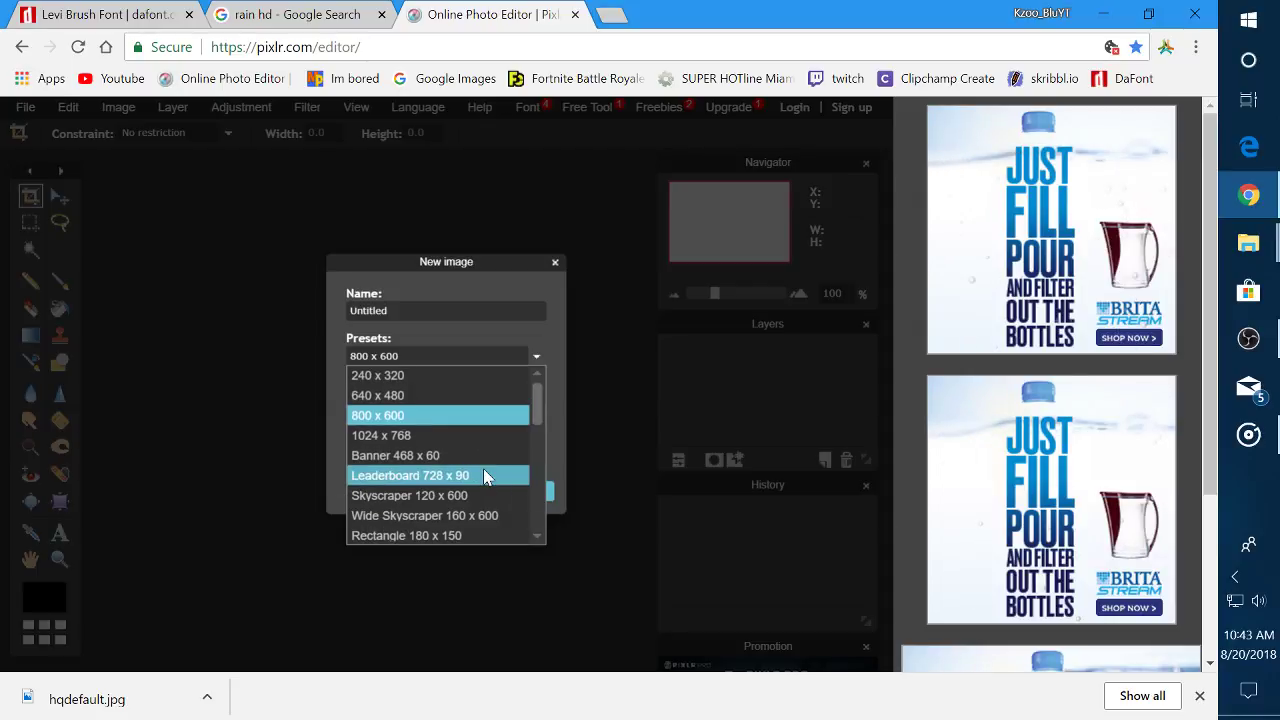
click(560, 410)
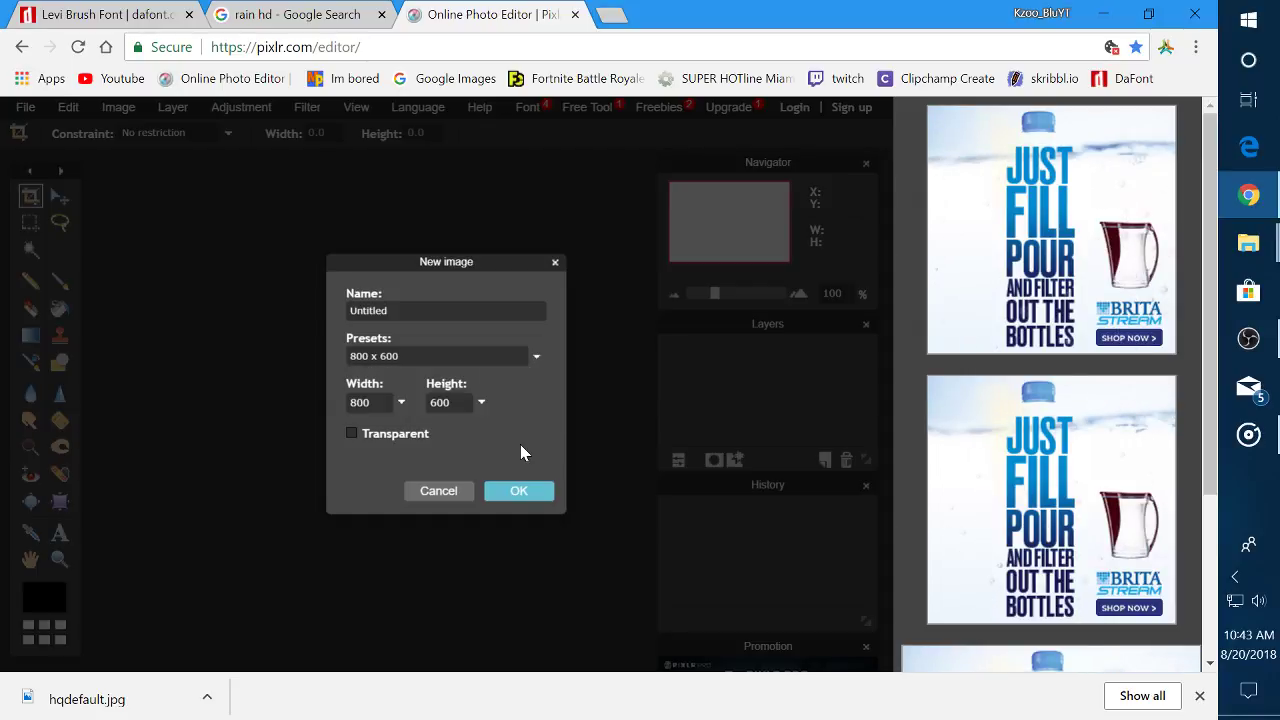
Create the new image with a width and height of 1080 pixels and a transparent background
double_click(440, 402)
key(BackSpace)
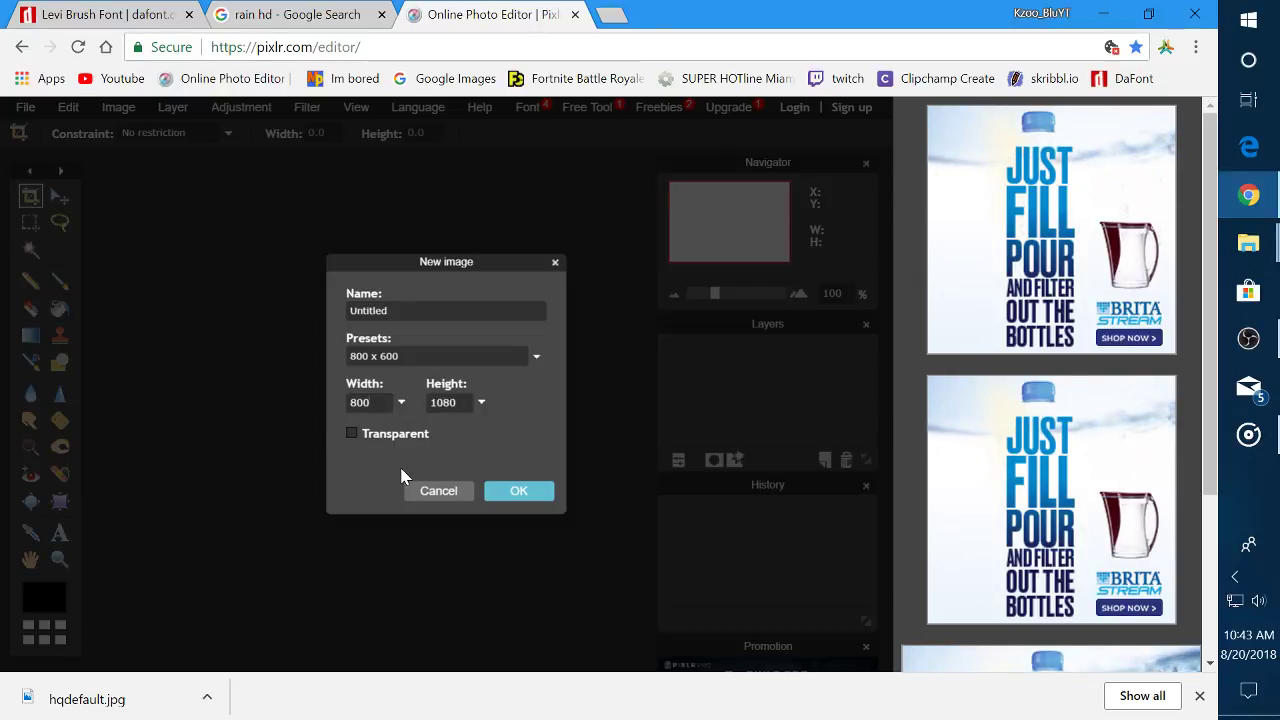
key(BackSpace)
key(BackSpace)
key(BackSpace)
text(1080)
click(350, 434)
click(517, 490)
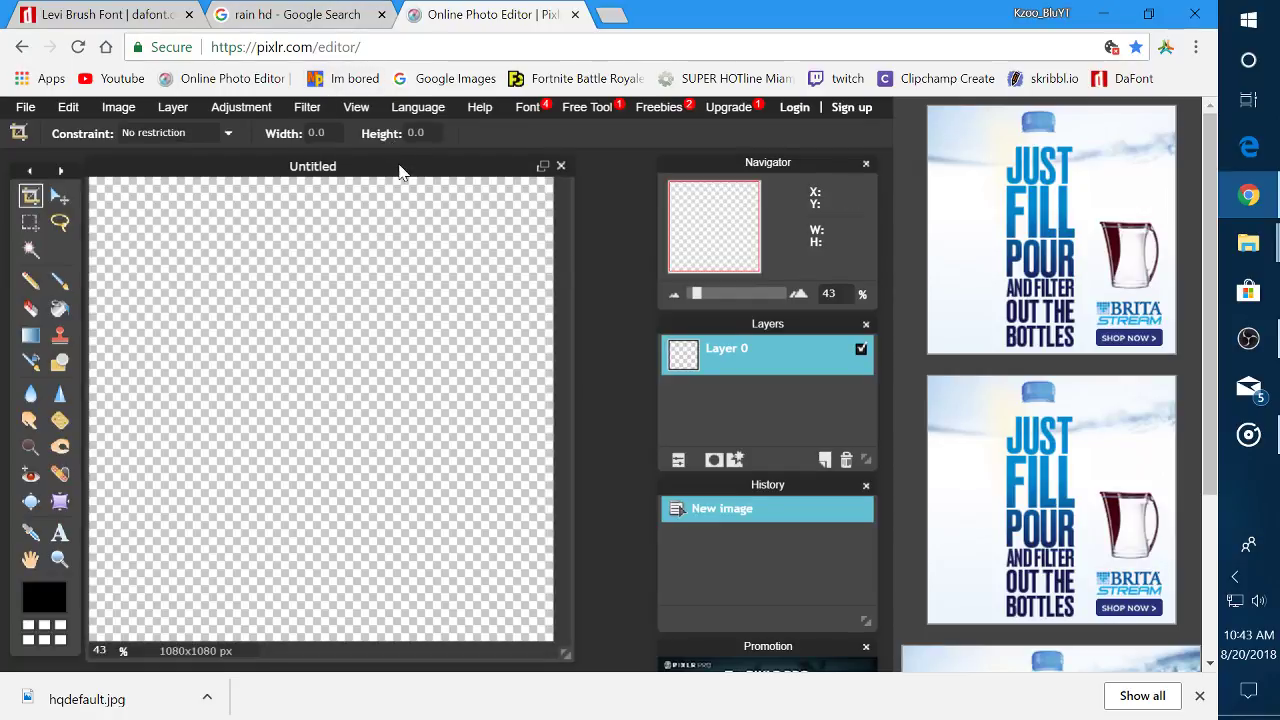
Reposition the image window beside the Navigator, then start opening an image as a layer and browse the Pictures folder
drag(398, 172, 498, 158)
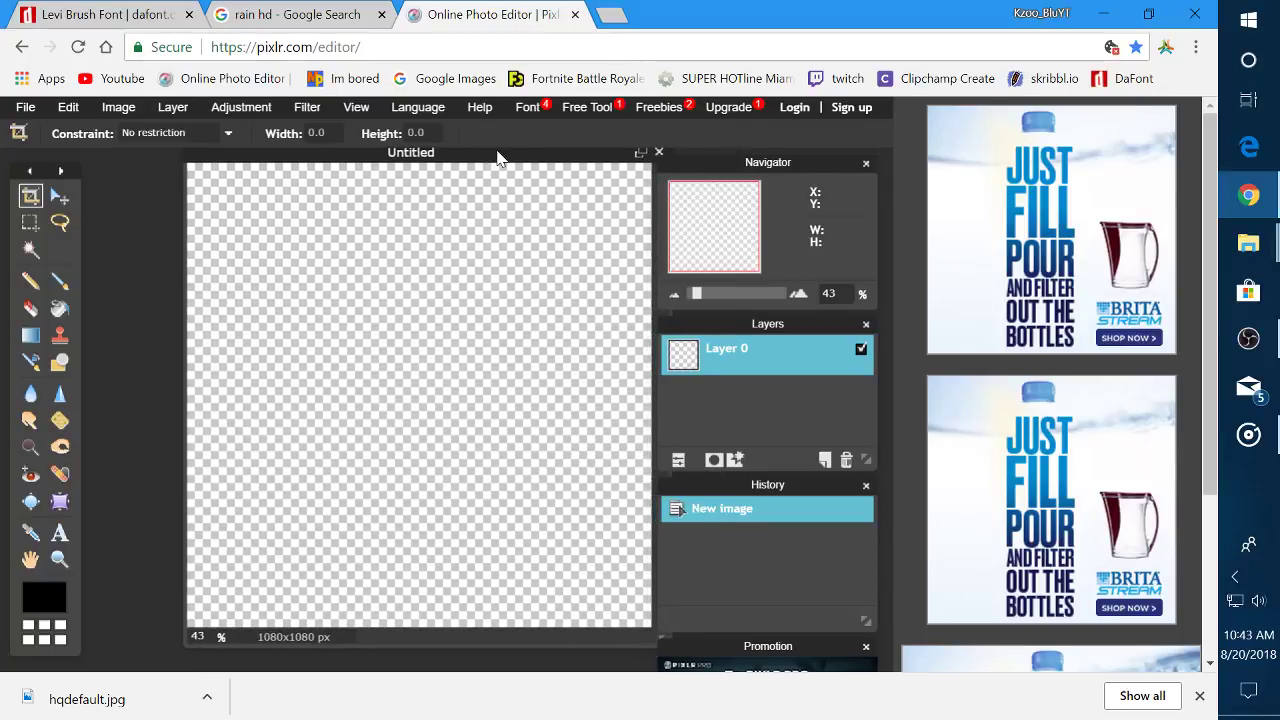
click(115, 108)
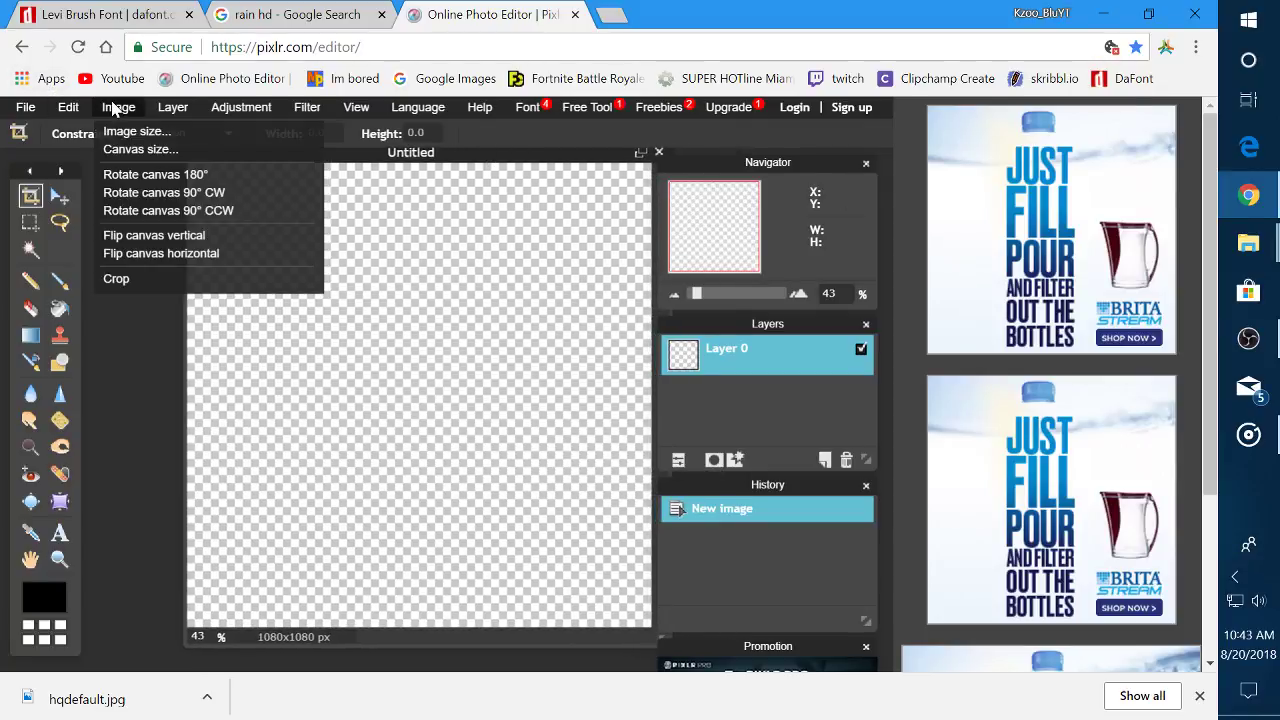
click(172, 107)
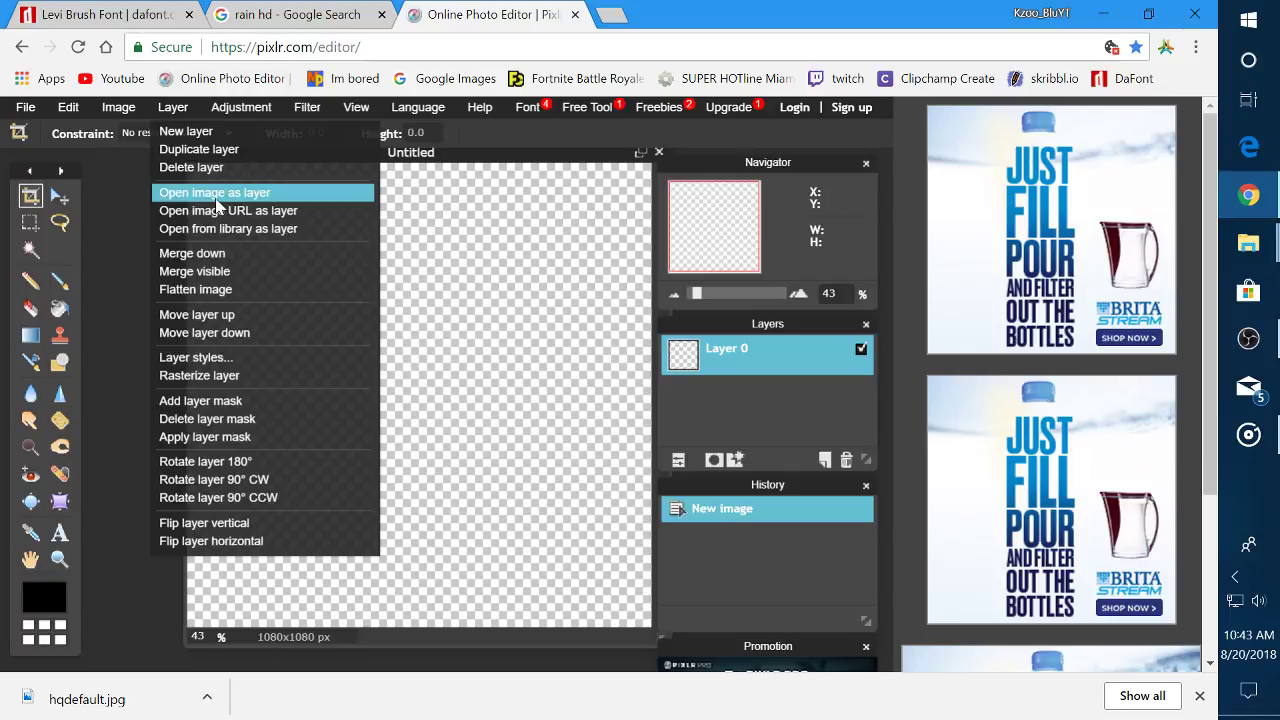
click(140, 190)
scroll(335, 290, down, 5)
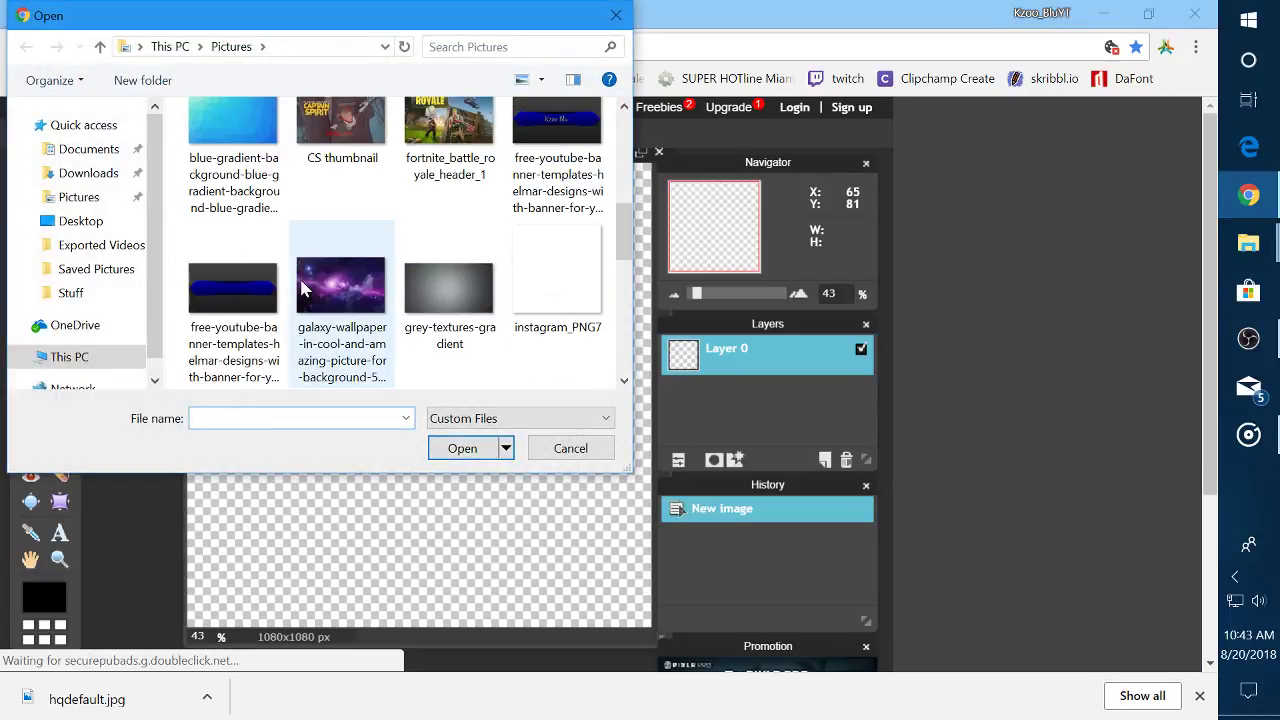
scroll(335, 290, down, 3)
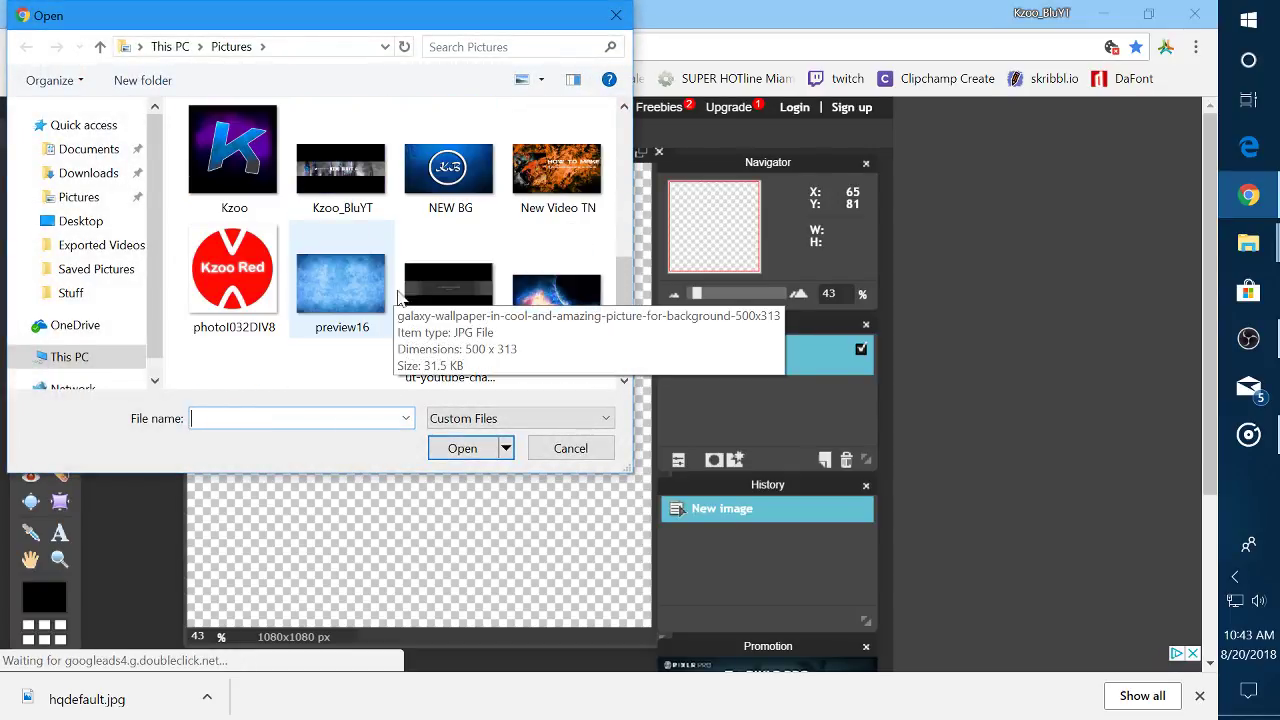
scroll(433, 308, down, 1)
scroll(433, 308, down, 1)
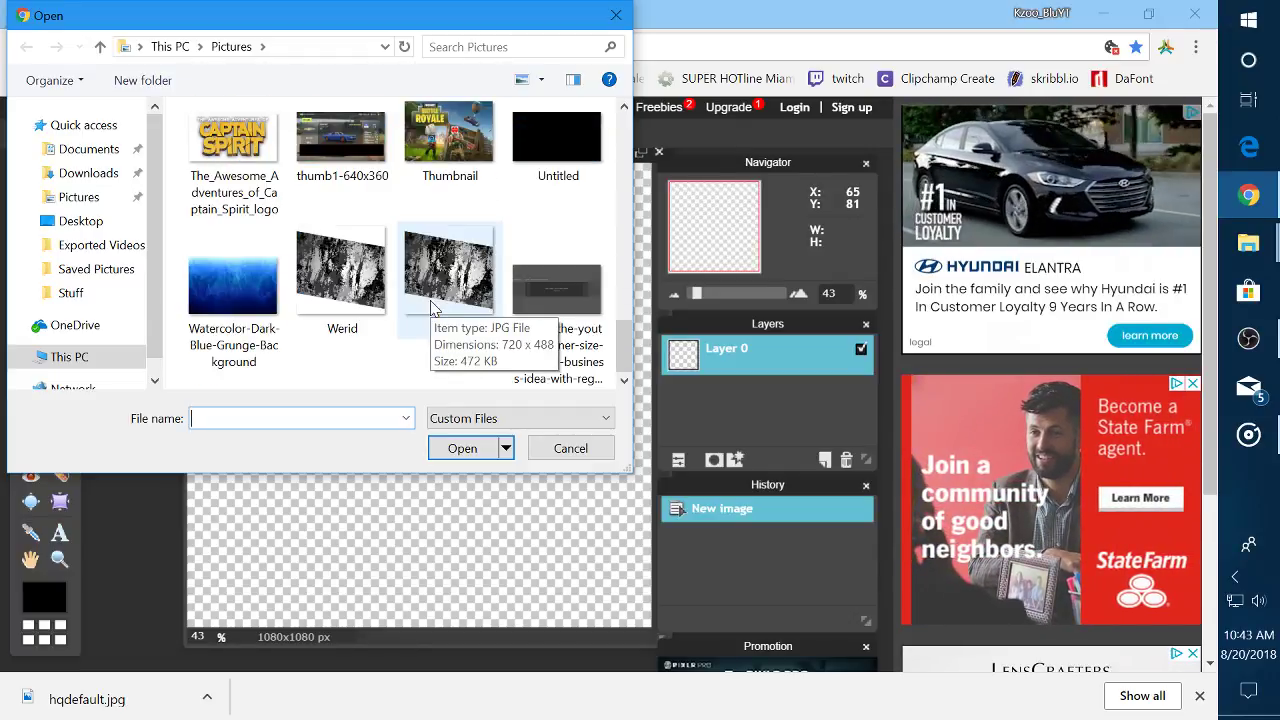
Search the Pictures folder for "rain" and clear the search
click(515, 46)
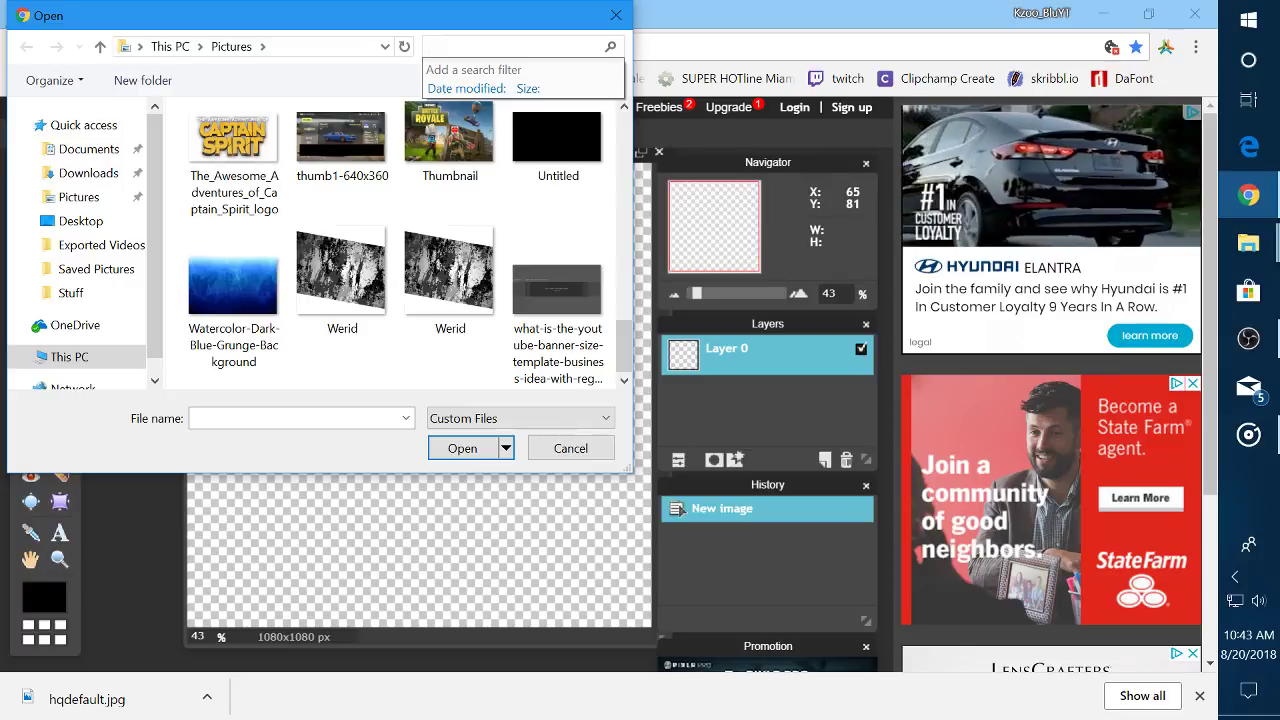
text(rain)
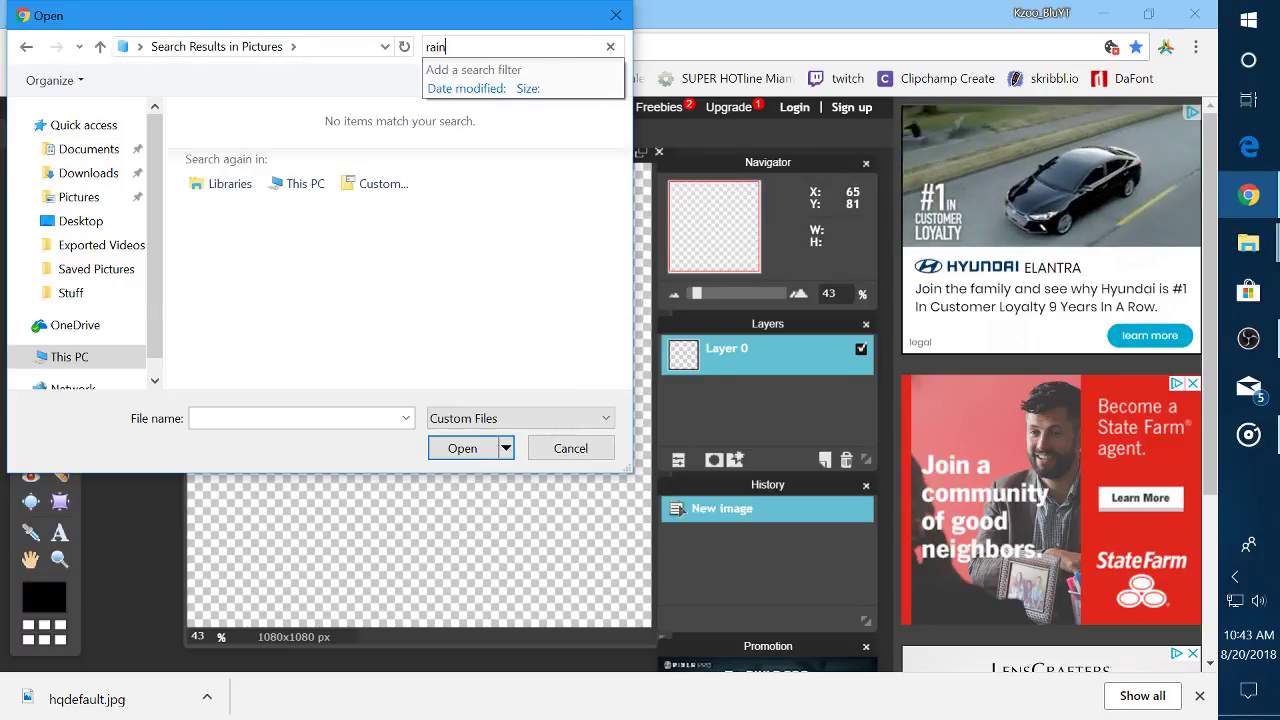
key(BackSpace)
key(BackSpace)
key(BackSpace)
key(BackSpace)
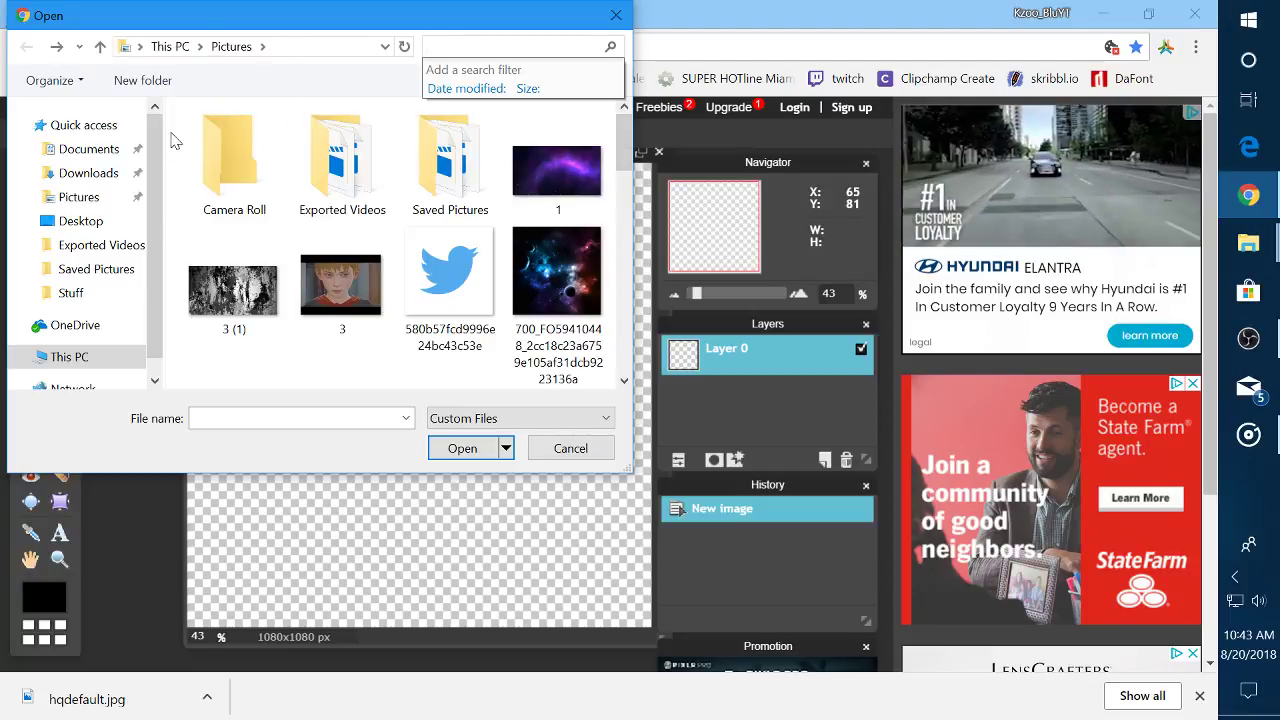
Add the hqdefault rain image from the Stuff folder as a new layer
click(112, 292)
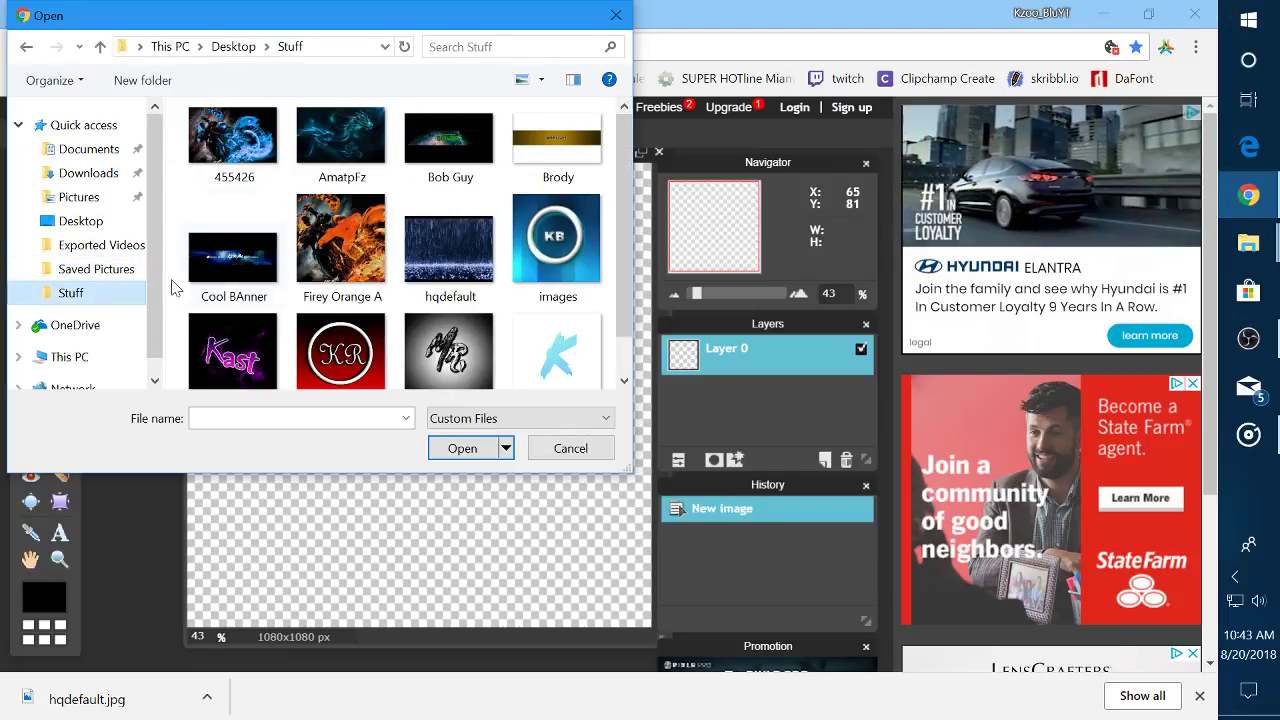
double_click(449, 250)
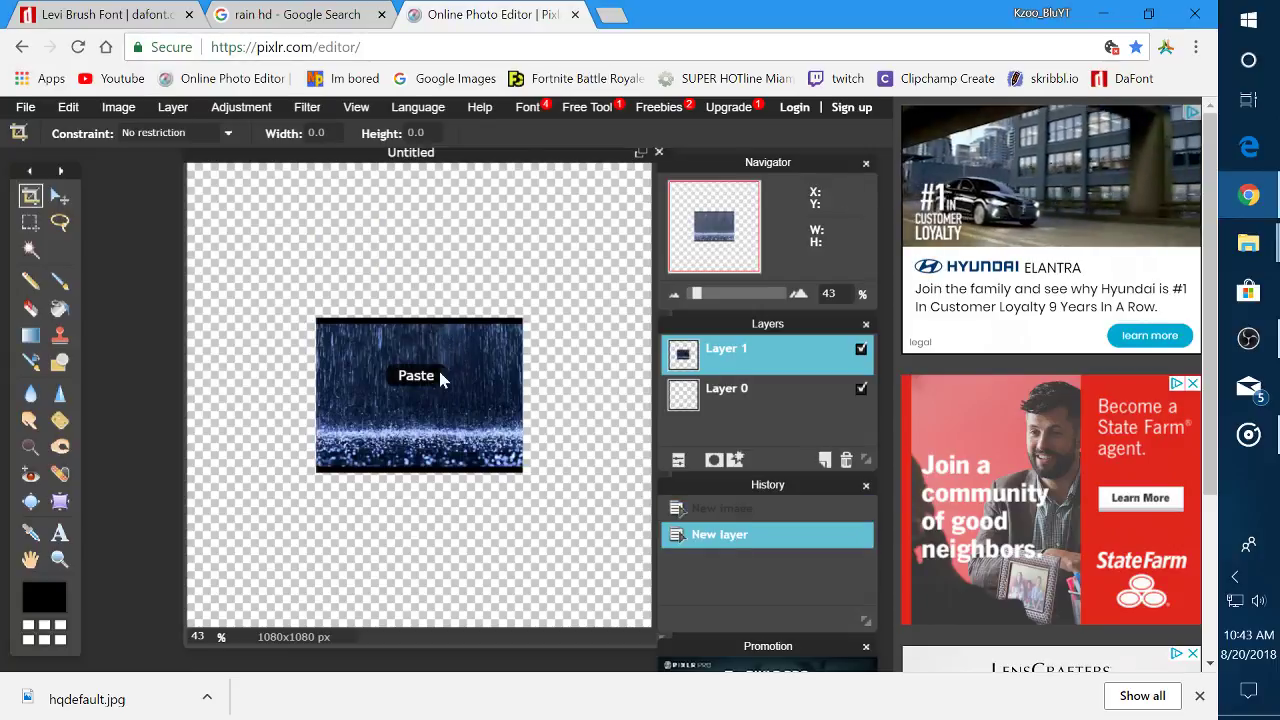
click(62, 108)
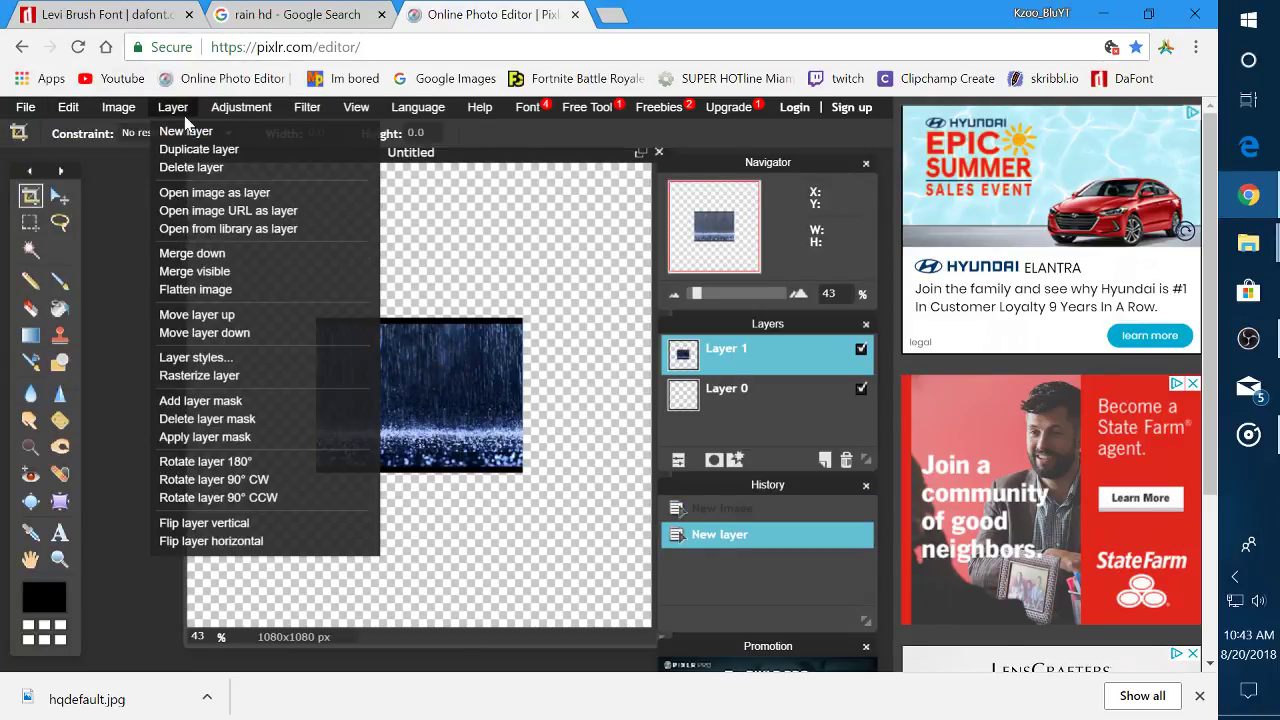
mouse_move(241, 107)
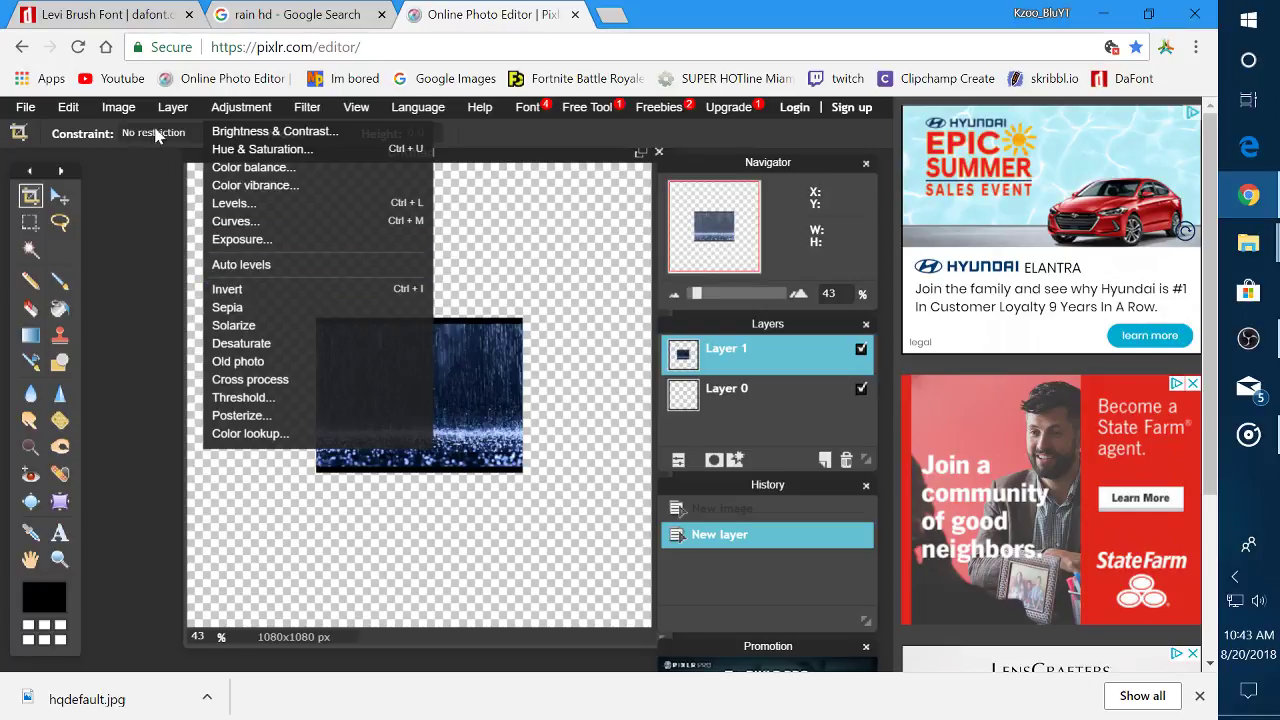
mouse_move(173, 107)
click(237, 373)
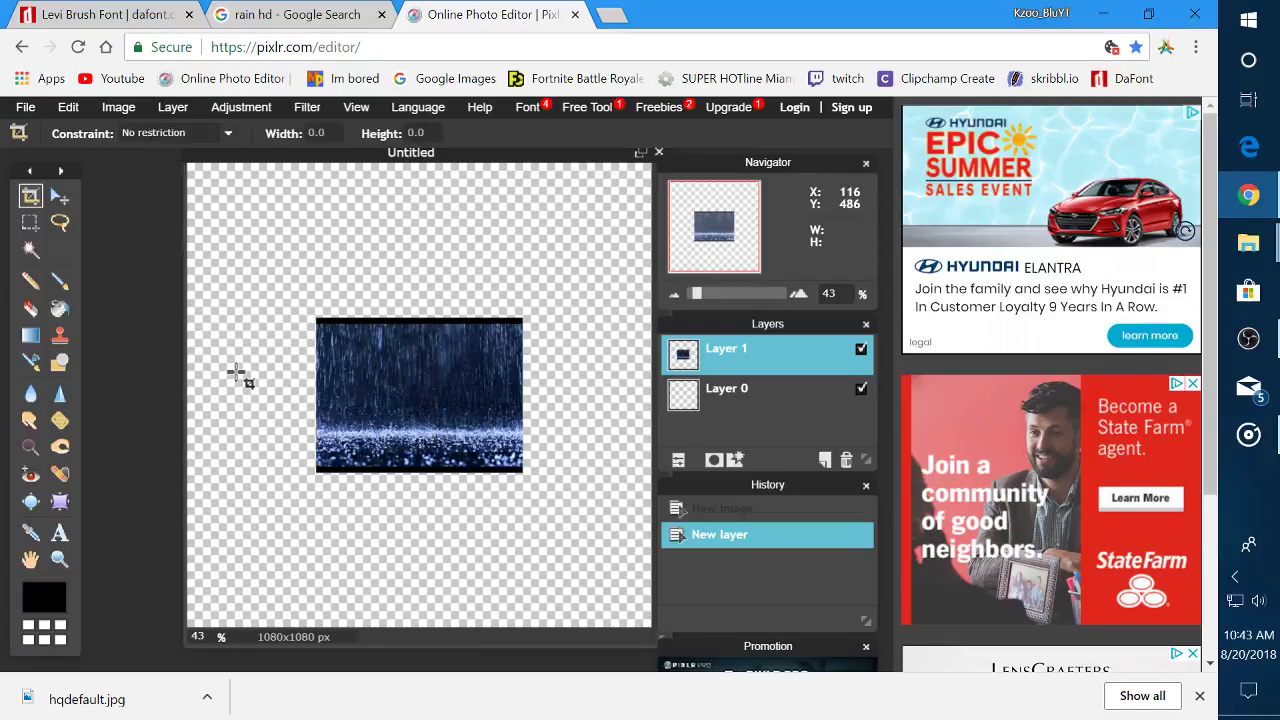
Enlarge the rain image layer with Free transform until it spans the full canvas width, vertically centred, and apply the transform
click(72, 112)
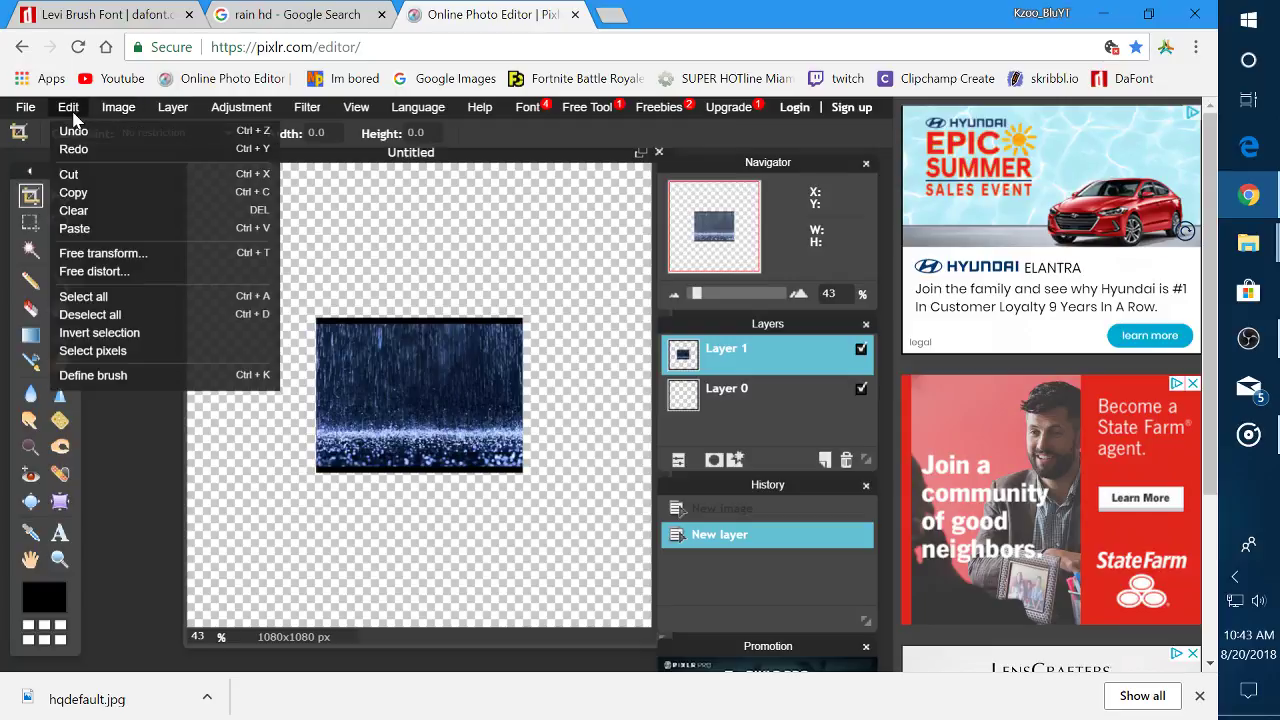
click(157, 271)
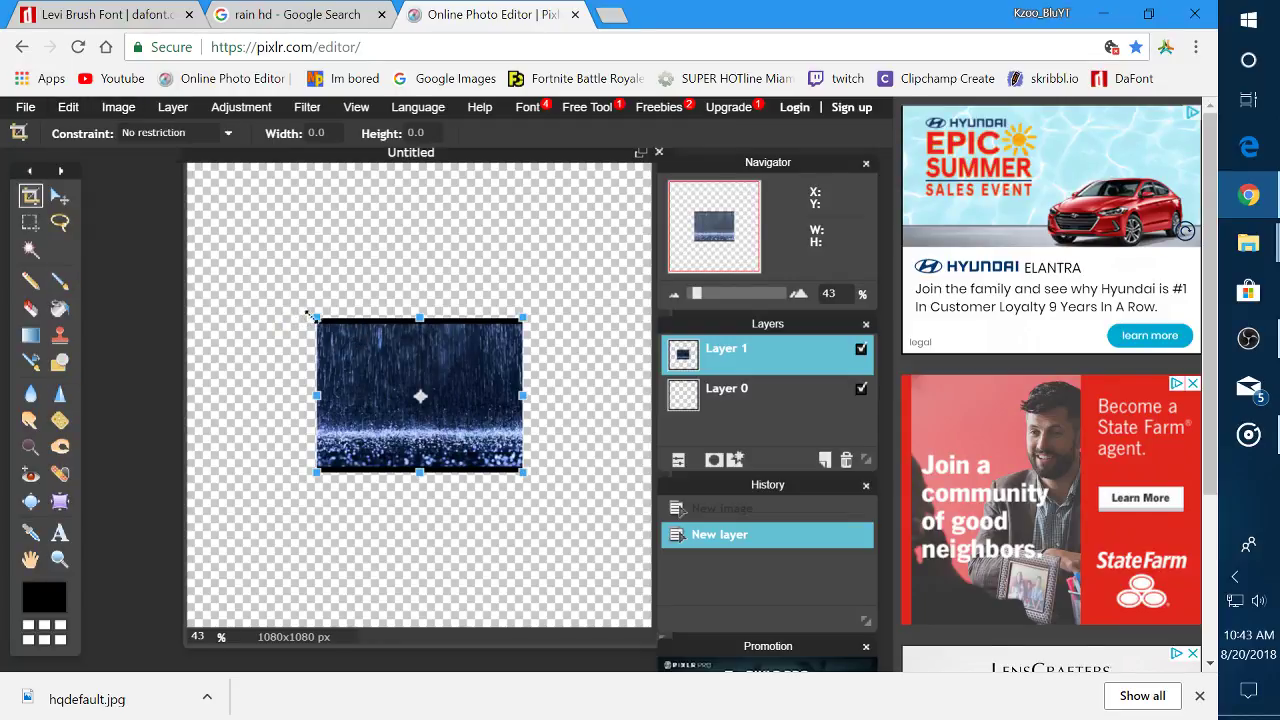
drag(313, 316, 184, 194)
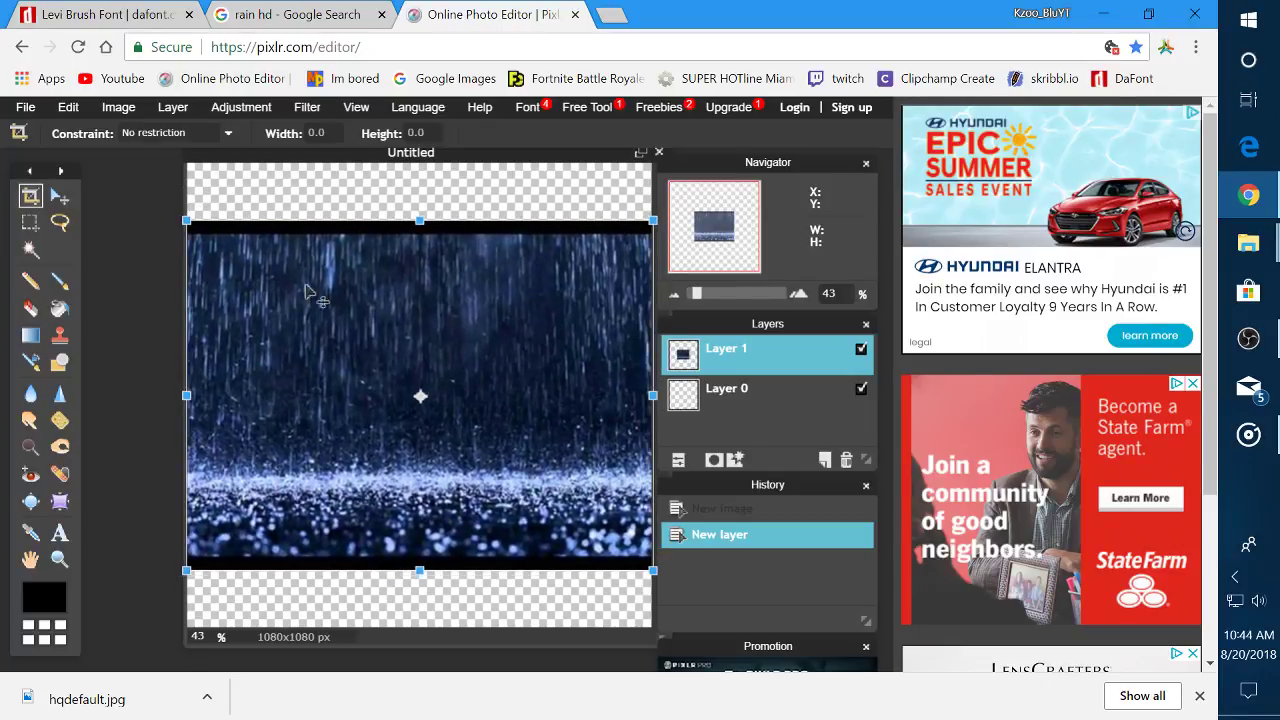
mouse_move(359, 318)
mouse_down()
mouse_move(366, 380)
mouse_move(355, 300)
mouse_up()
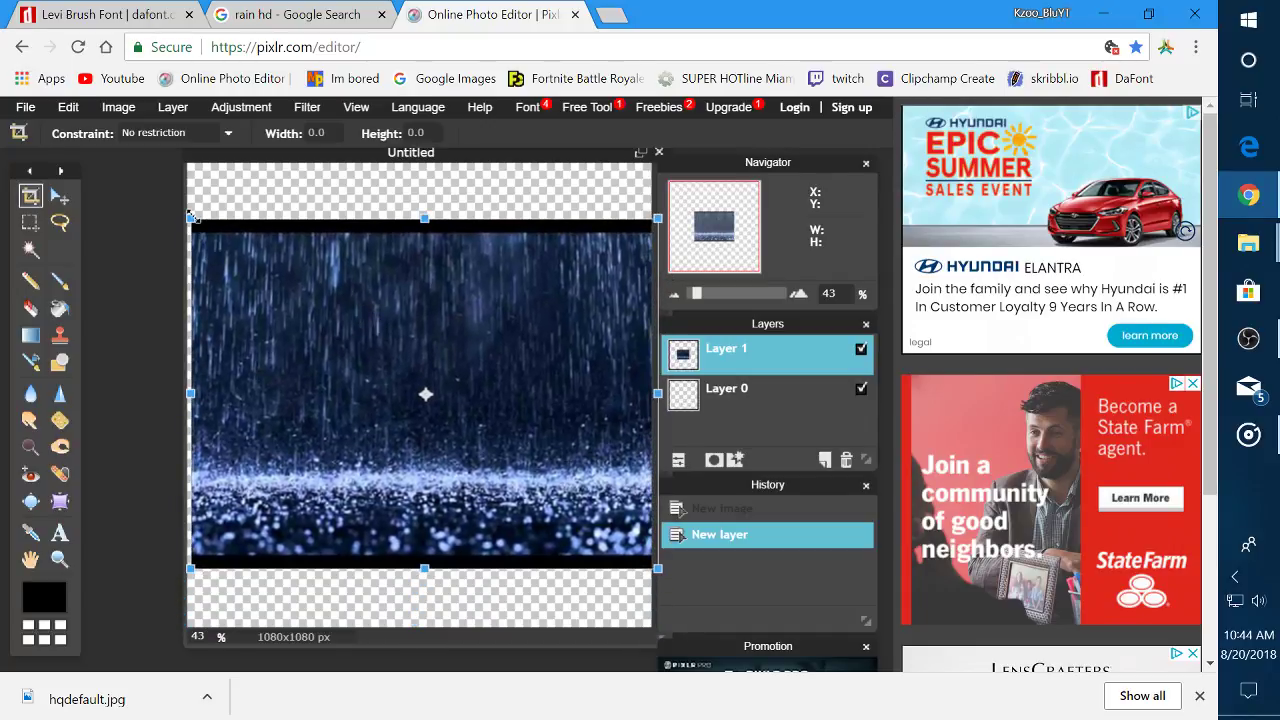
drag(191, 216, 175, 205)
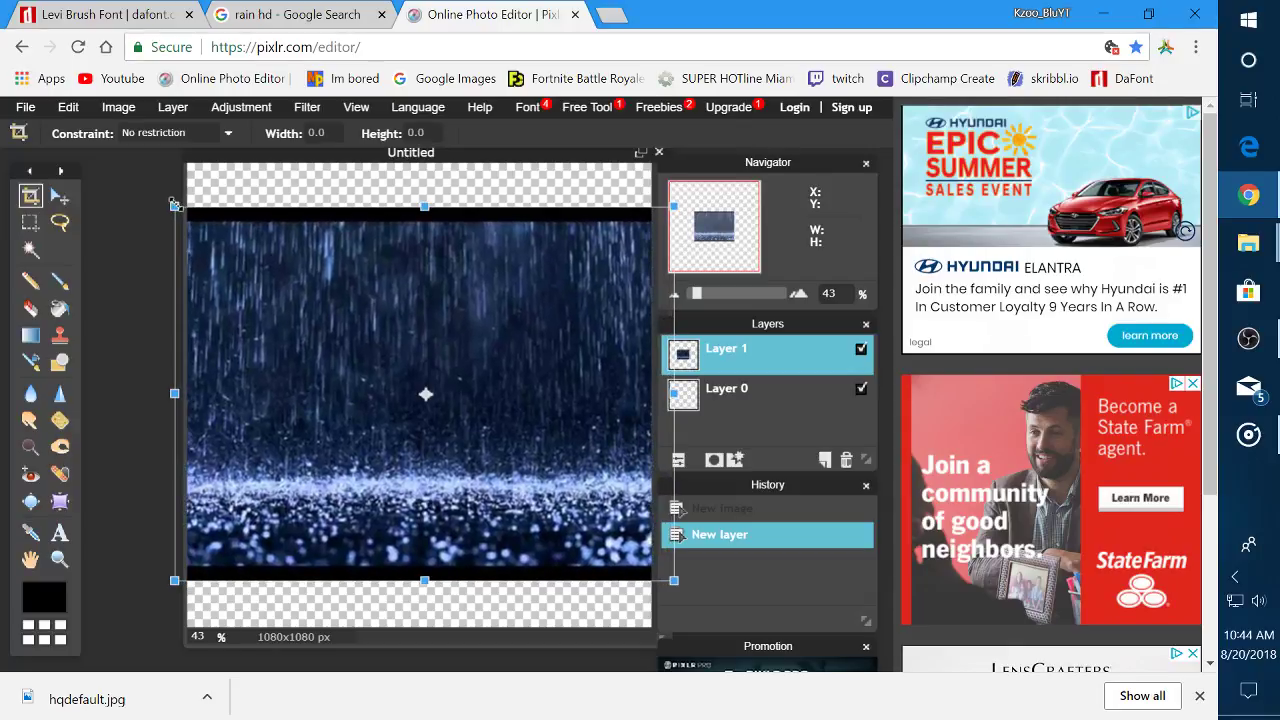
drag(352, 252, 336, 236)
drag(341, 239, 349, 251)
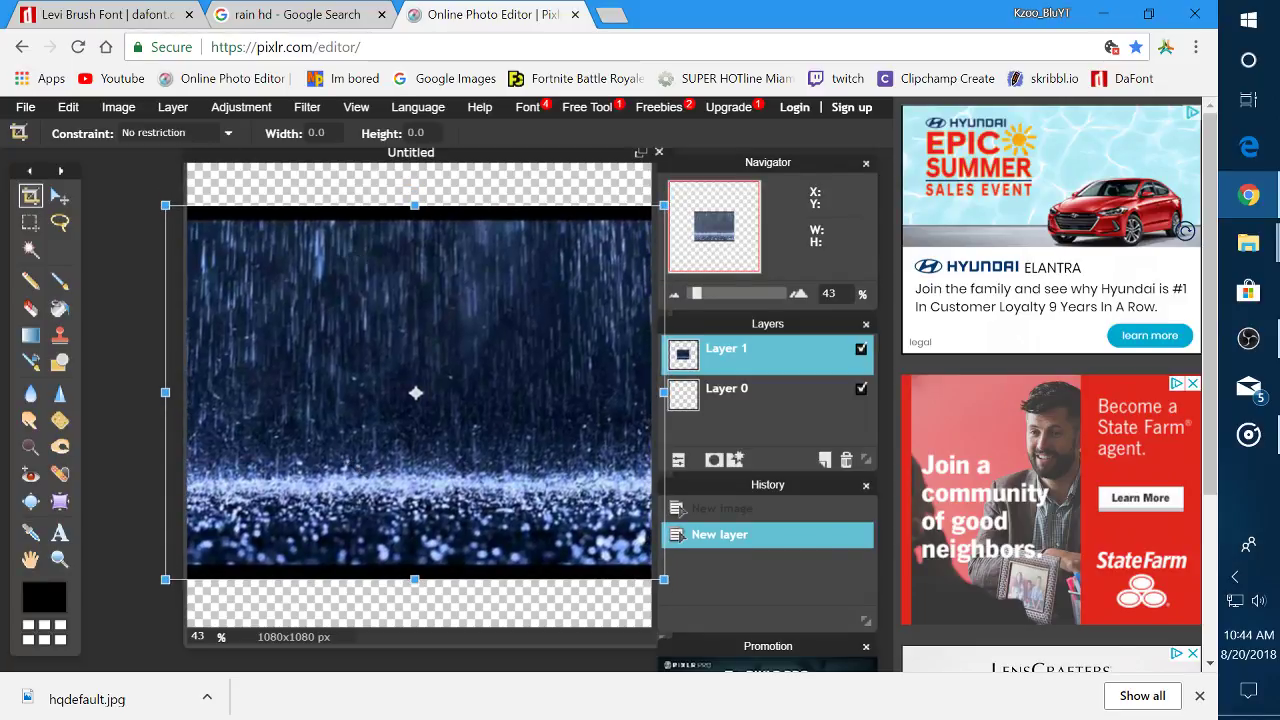
click(136, 492)
click(379, 424)
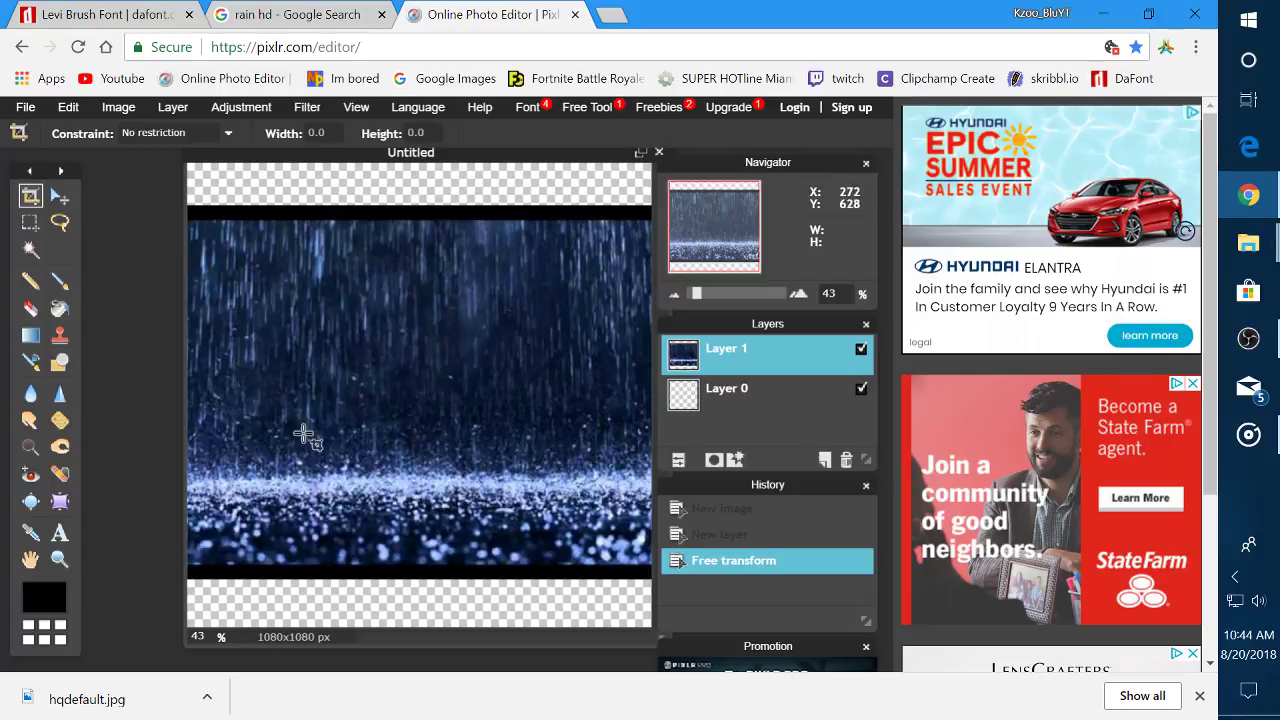
Add a text reading "C" over the rain image and set its color to white (ffffff)
click(60, 533)
click(369, 401)
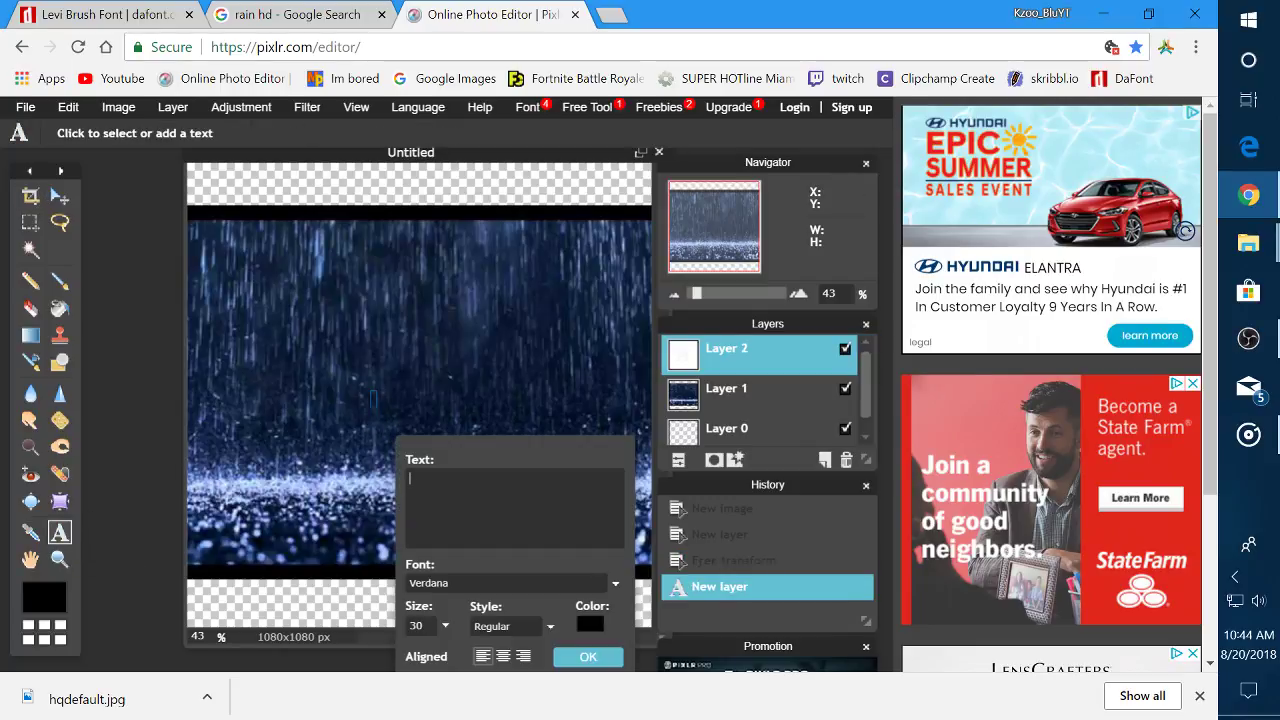
text(c)
click(589, 625)
drag(380, 337, 318, 205)
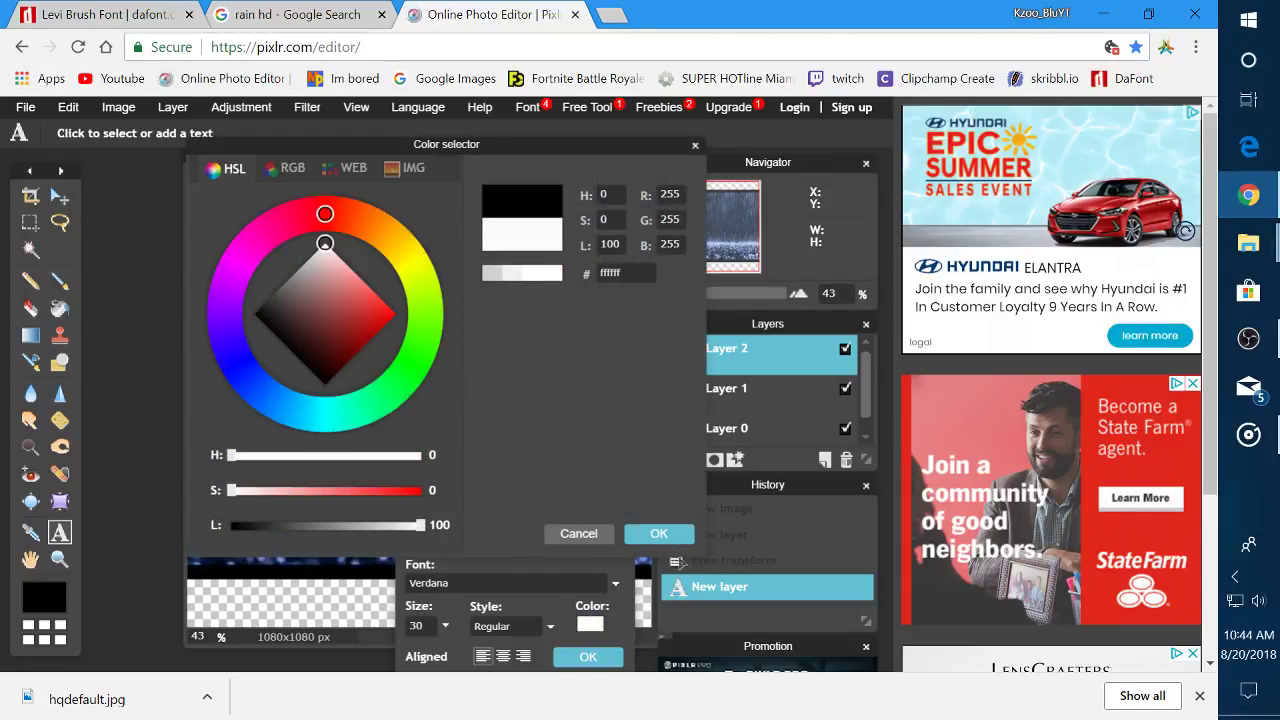
click(659, 533)
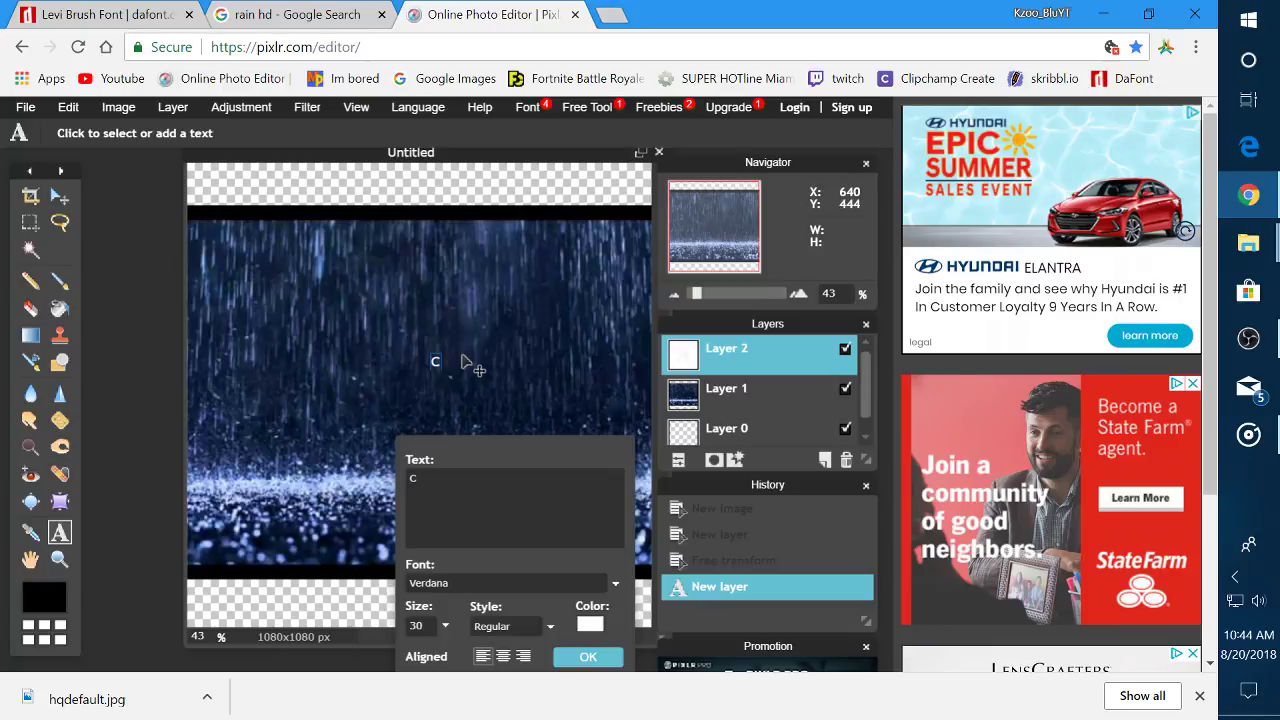
Set the letter's size to 572 and shift it to about the middle of the canvas
drag(502, 440, 244, 256)
click(183, 434)
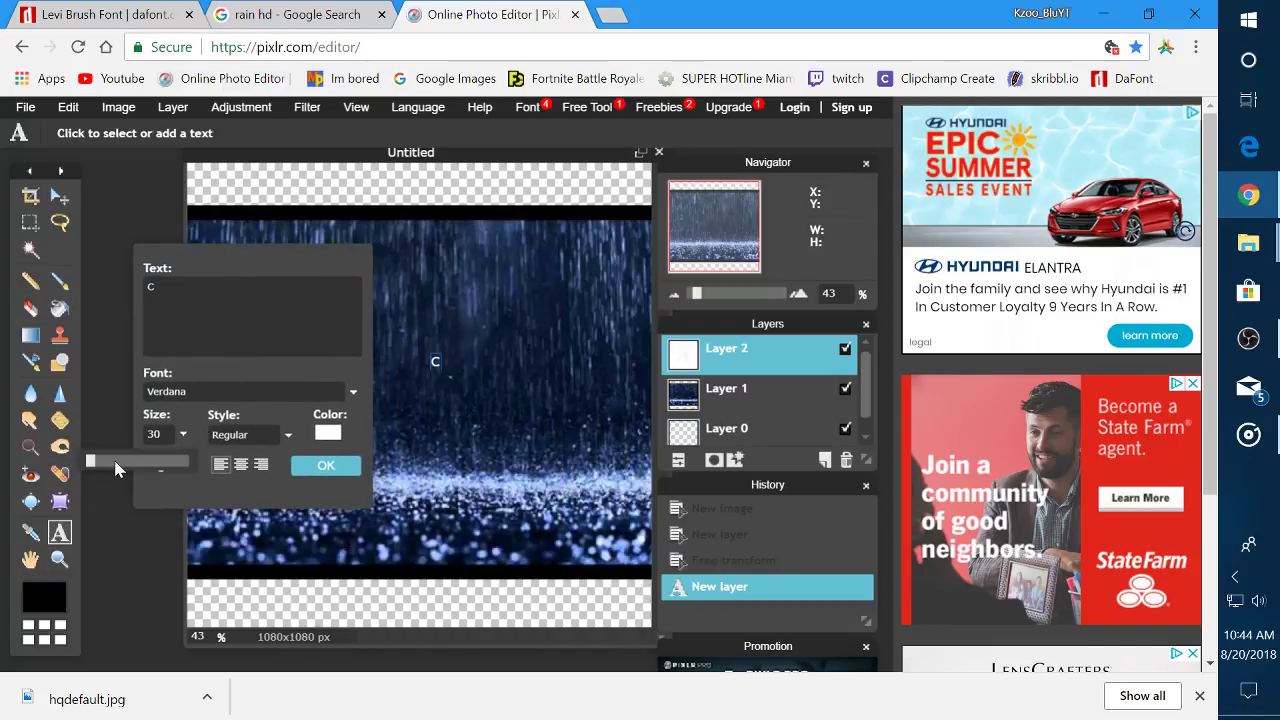
drag(94, 458, 111, 466)
drag(459, 400, 435, 385)
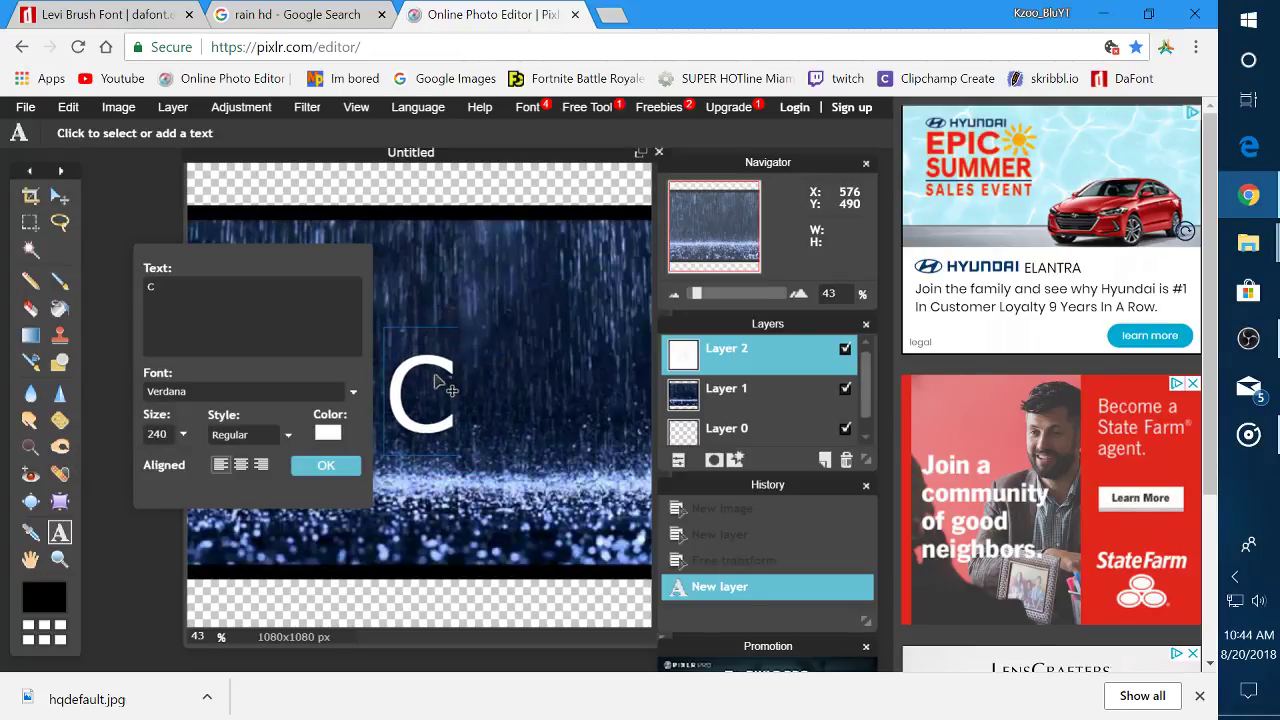
click(182, 435)
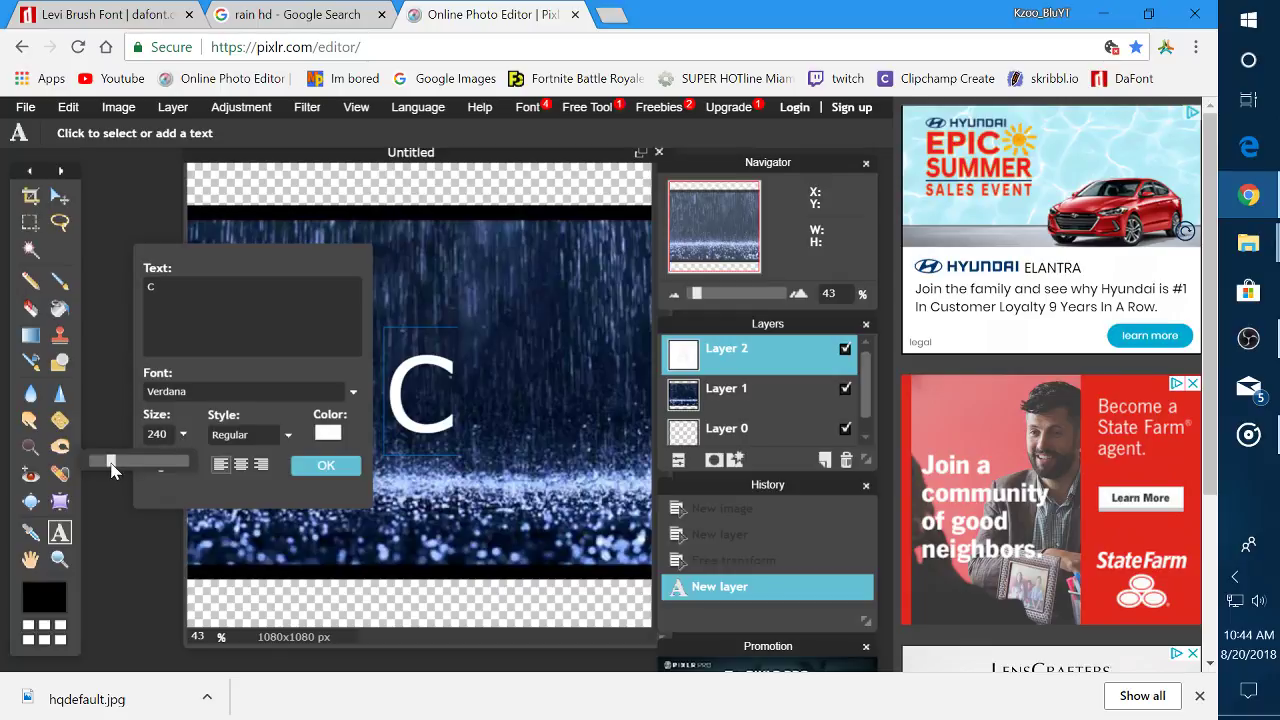
drag(111, 462, 145, 473)
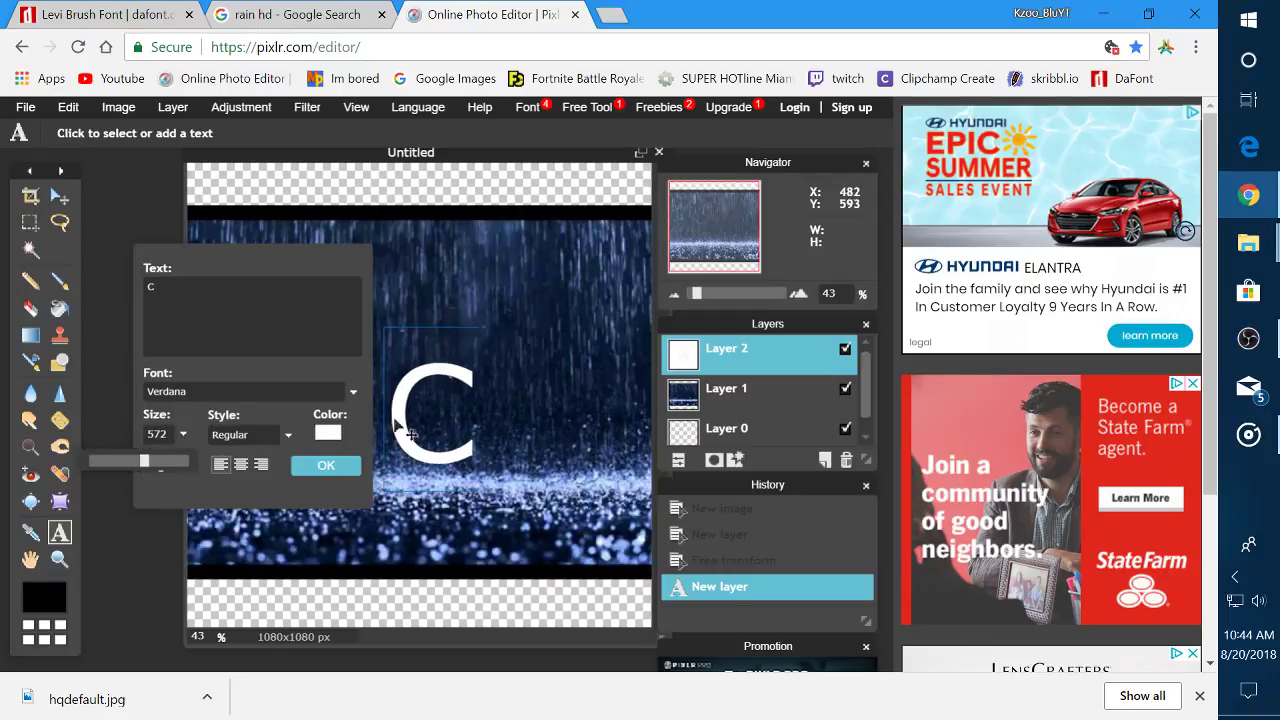
drag(440, 426, 423, 406)
Check the font's name on its DaFont page and change the letter's font to LeviBrush in Pixlr
click(294, 391)
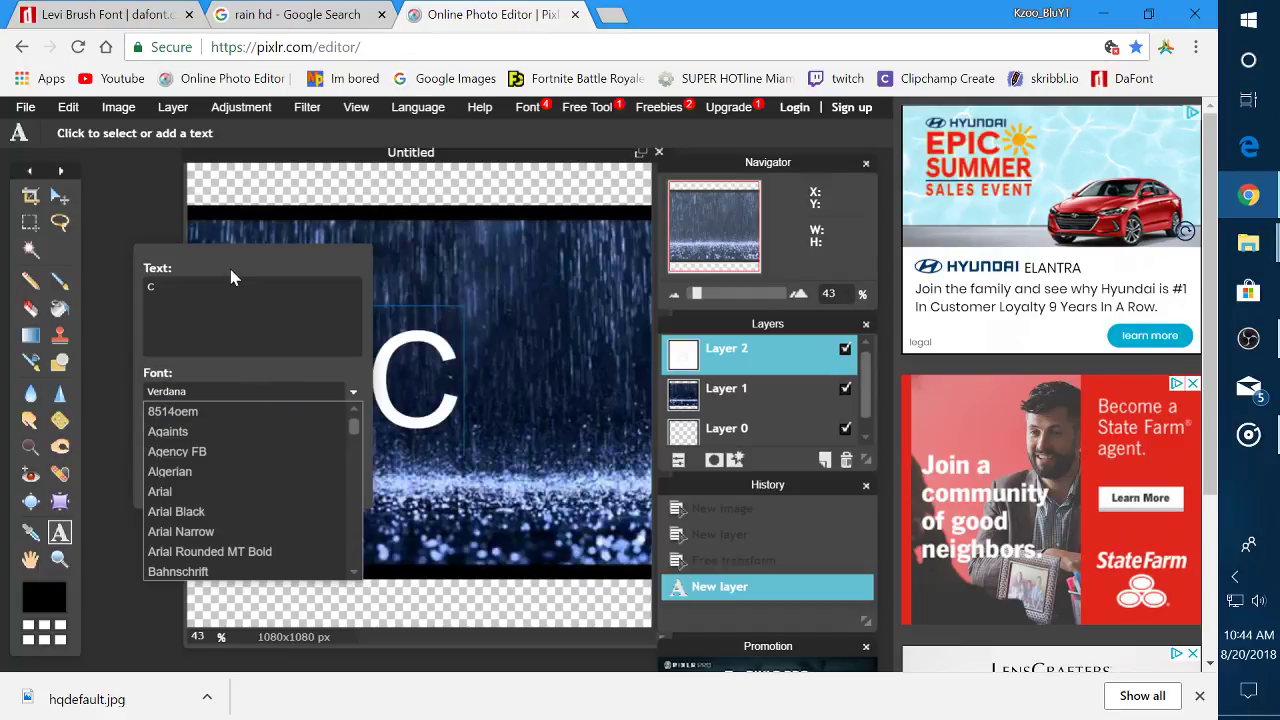
drag(260, 251, 545, 320)
click(545, 320)
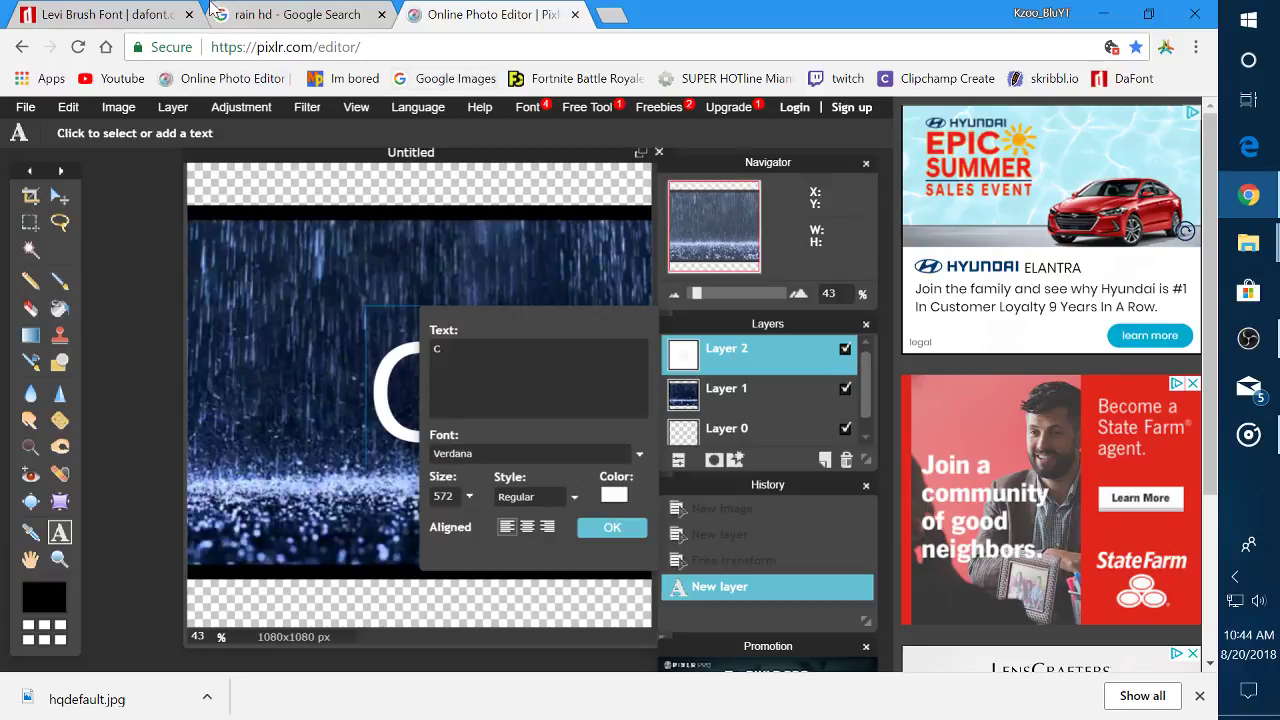
click(131, 13)
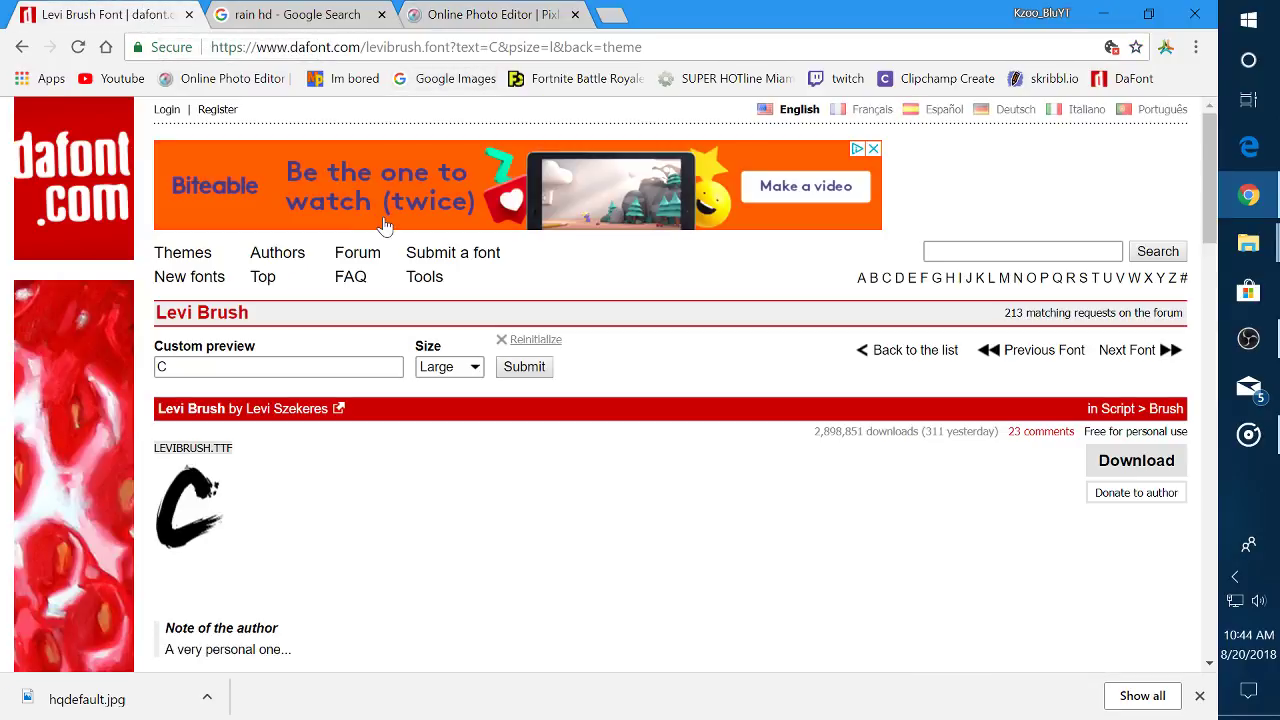
click(478, 14)
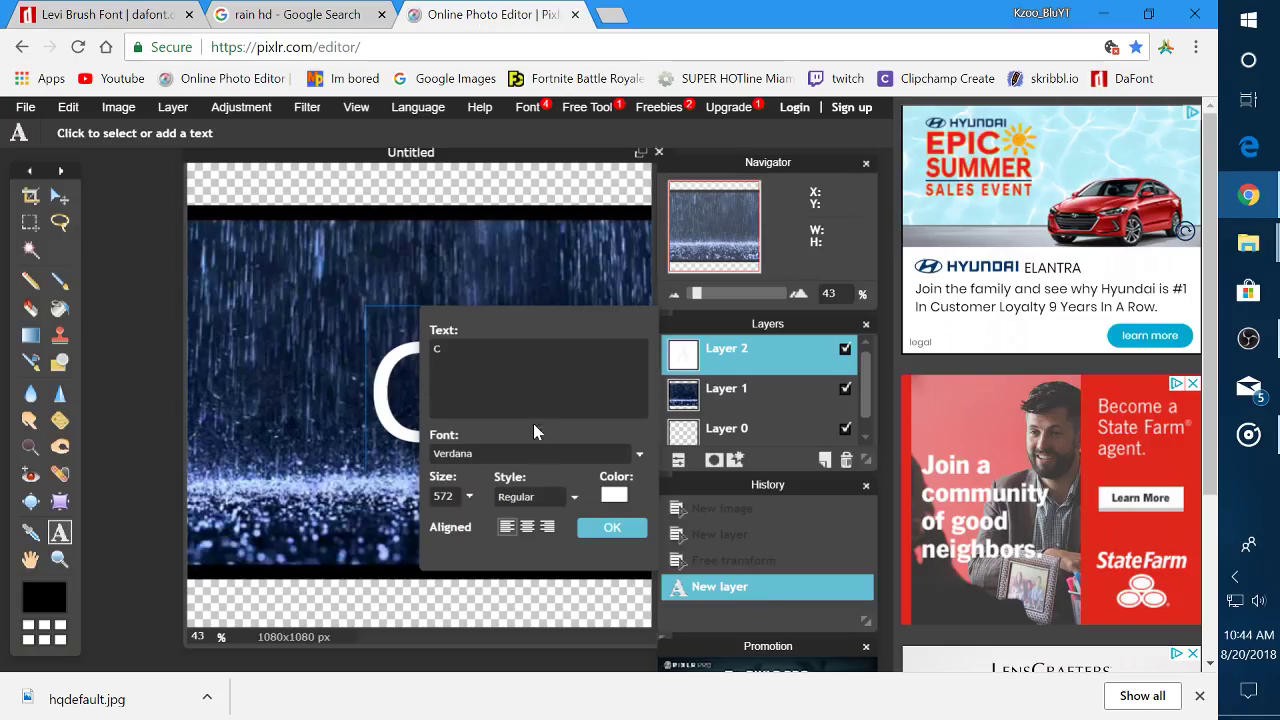
click(552, 456)
scroll(556, 556, down, 15)
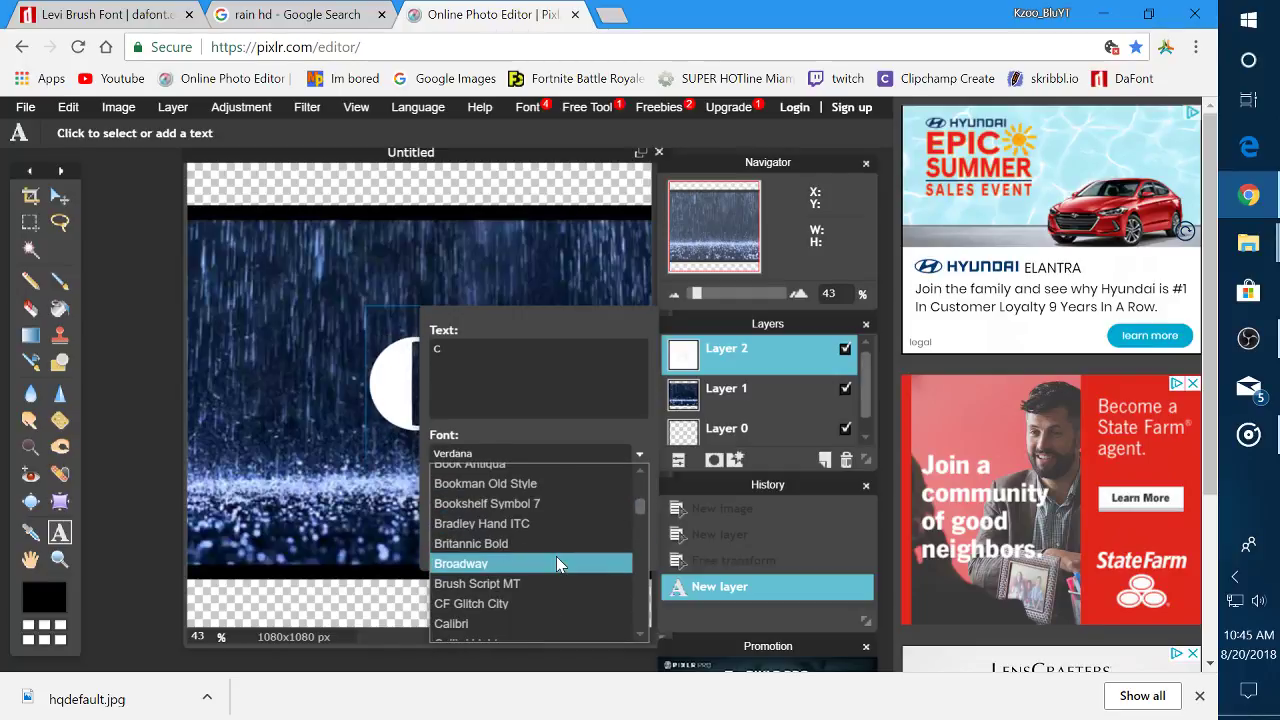
scroll(553, 560, down, 5)
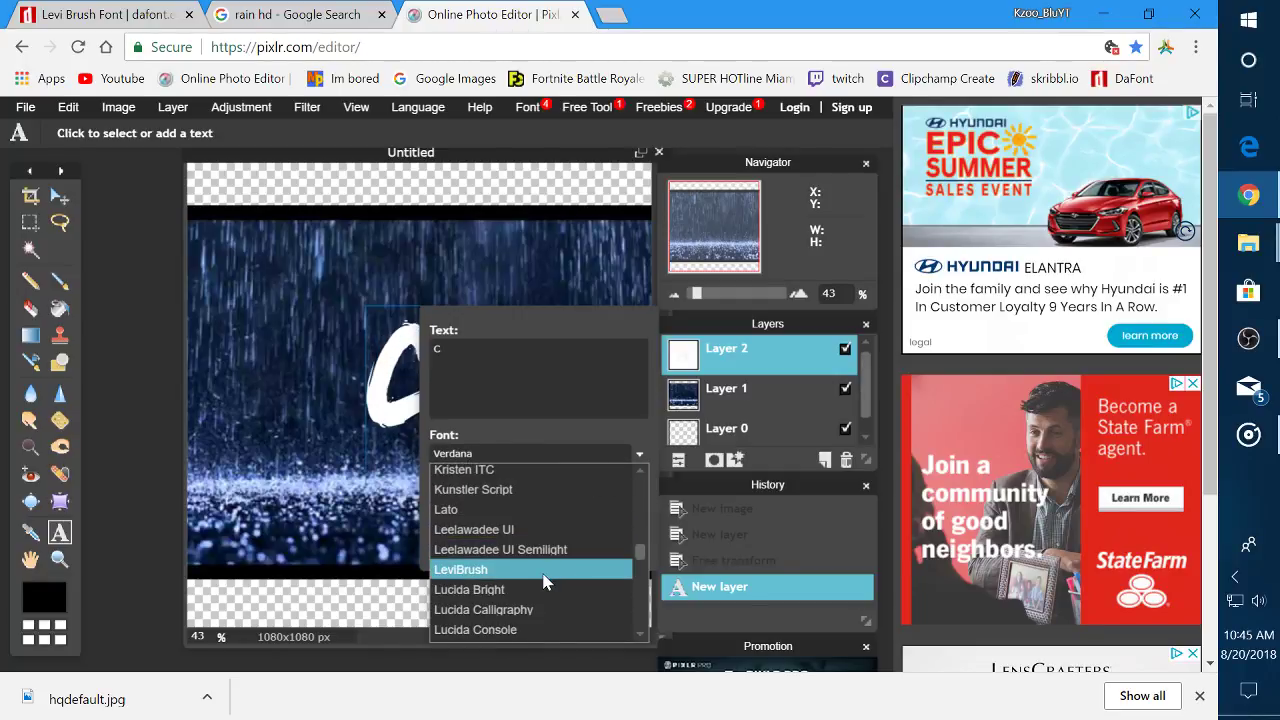
click(545, 570)
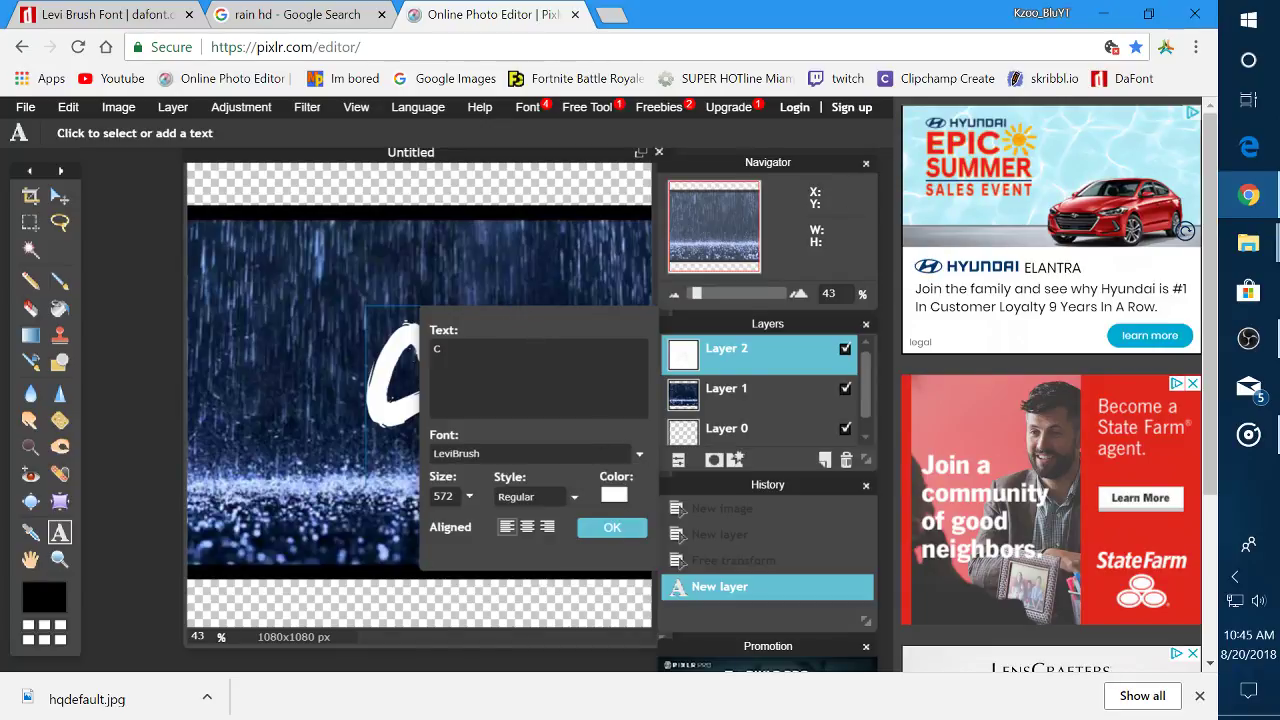
Centre the letter on the rain image, set its color to black (000000) and confirm the text
drag(525, 320, 584, 266)
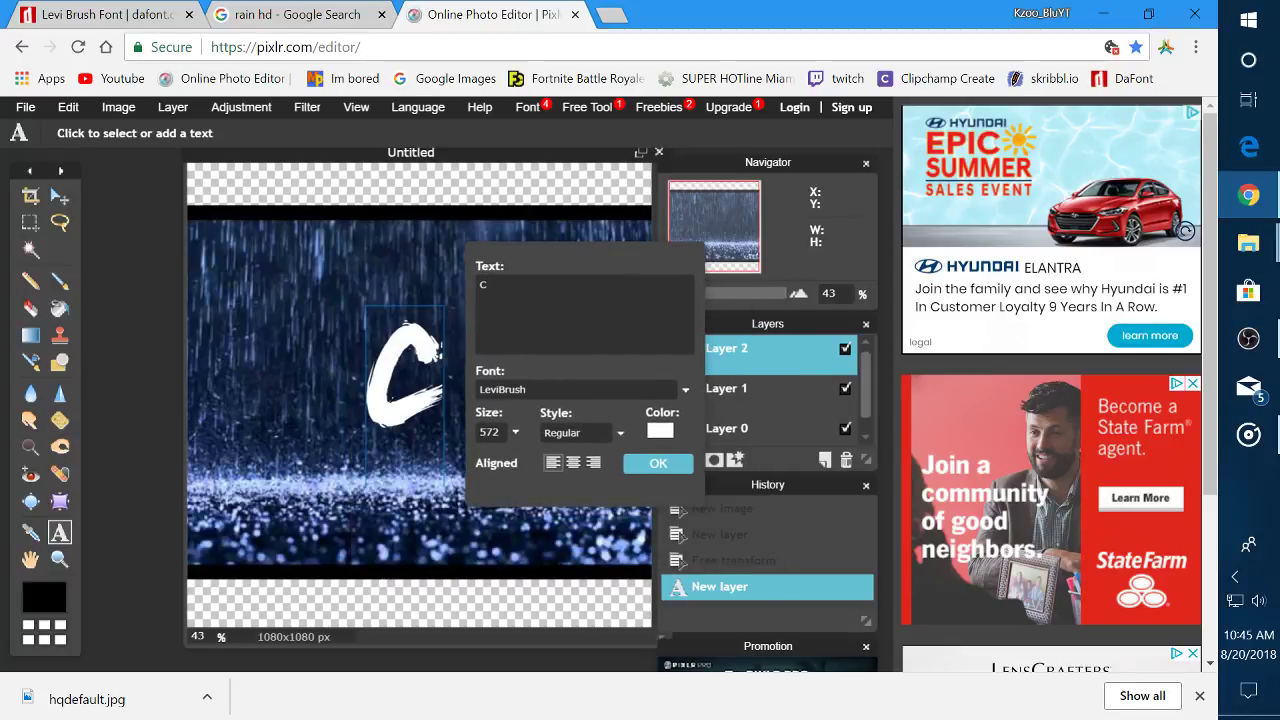
drag(405, 366, 434, 378)
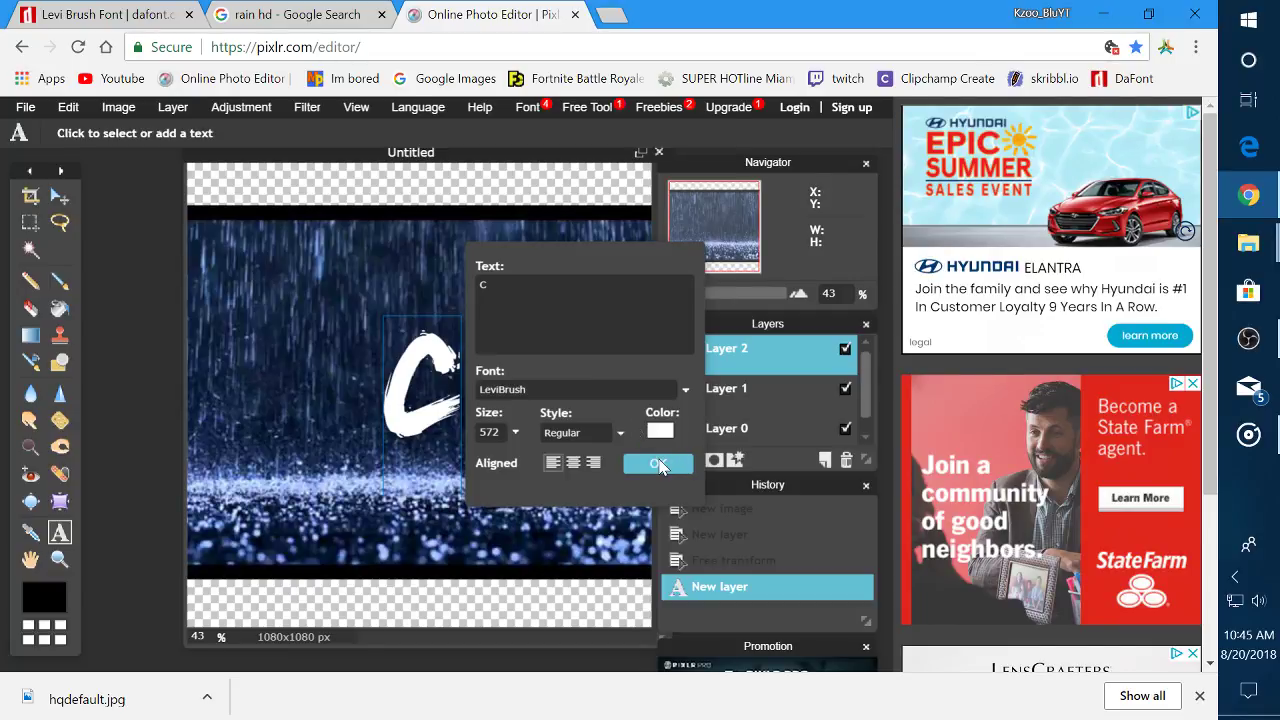
click(659, 430)
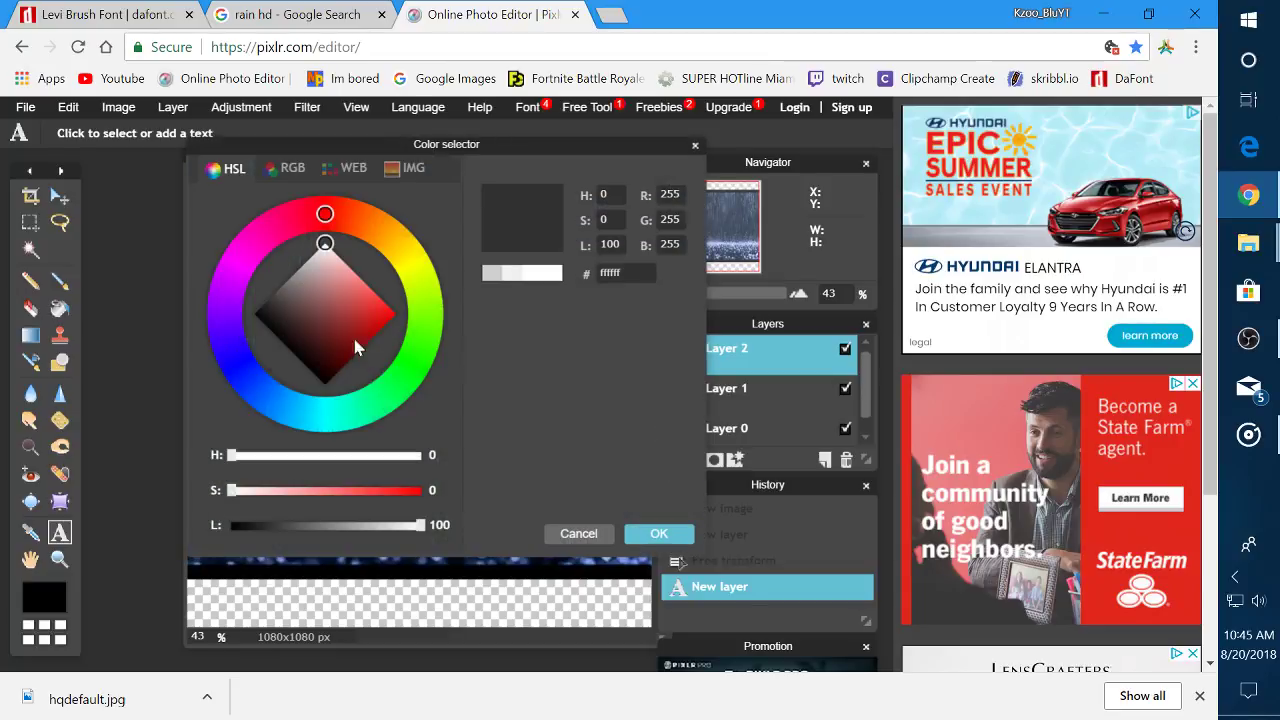
drag(319, 341, 200, 311)
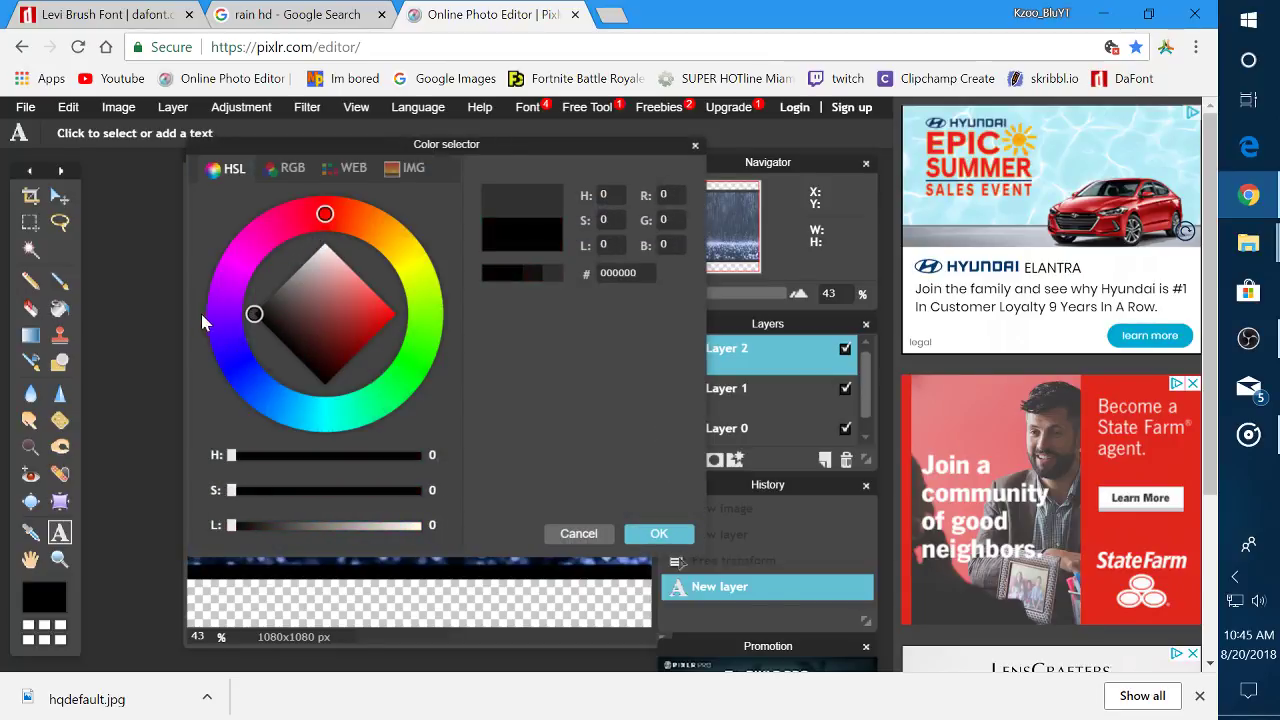
click(659, 534)
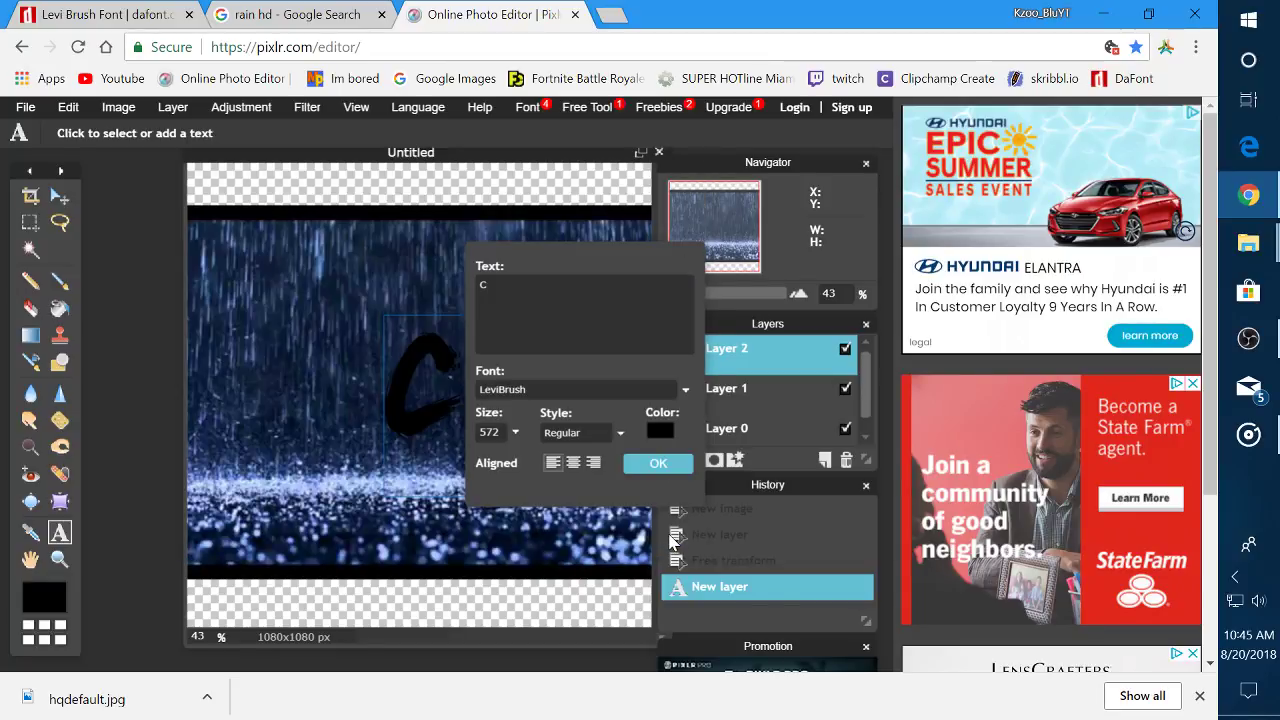
click(676, 465)
Add an outer glow layer style to the C layer with hardness 10 and size 10
click(735, 460)
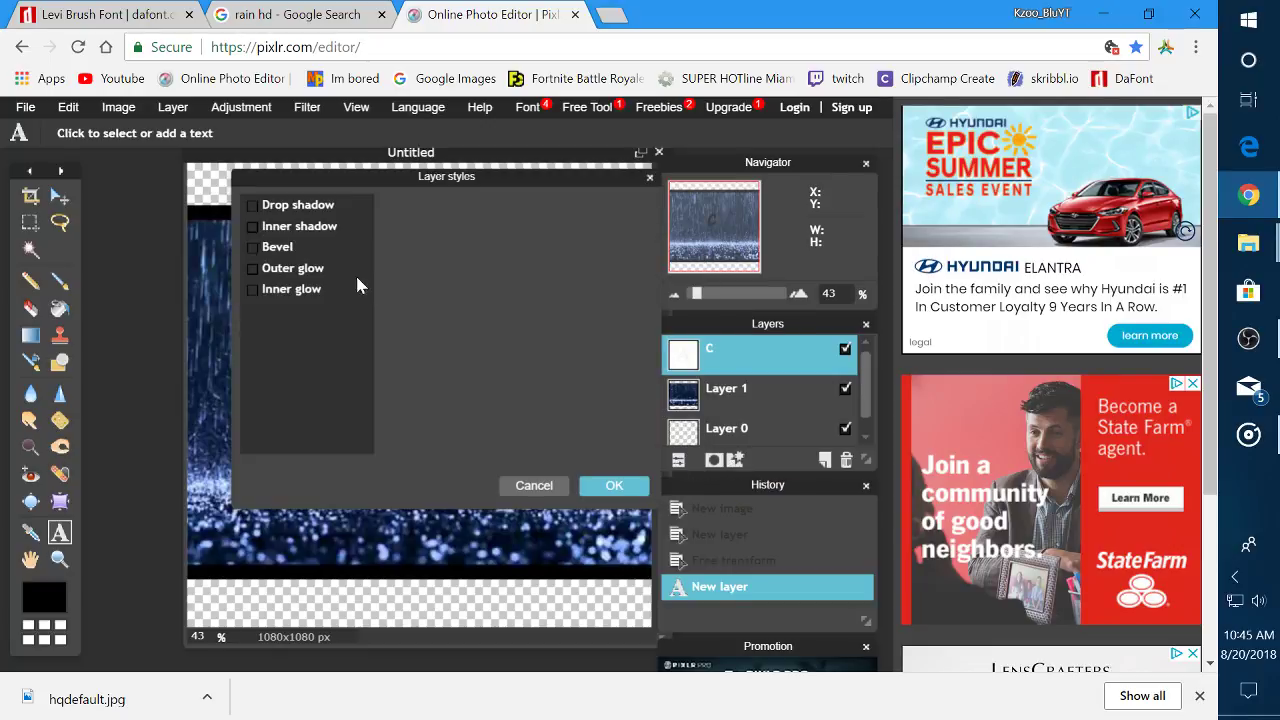
click(316, 268)
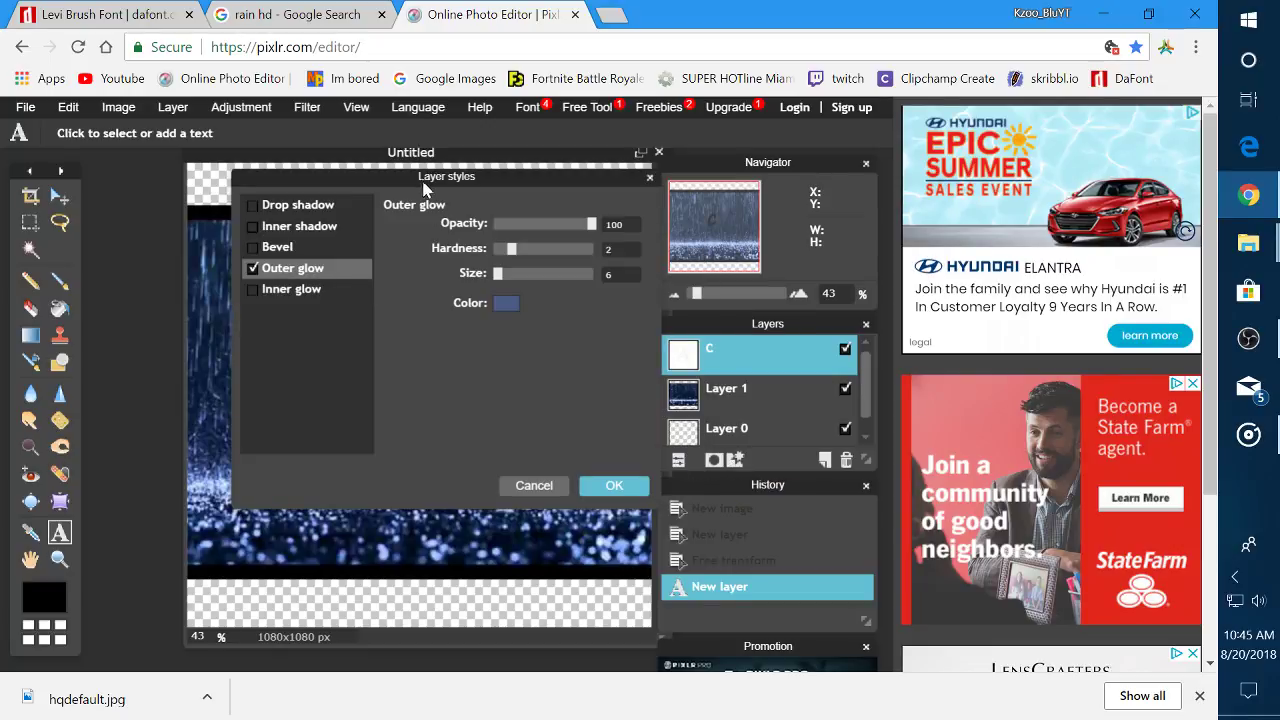
drag(423, 188, 696, 237)
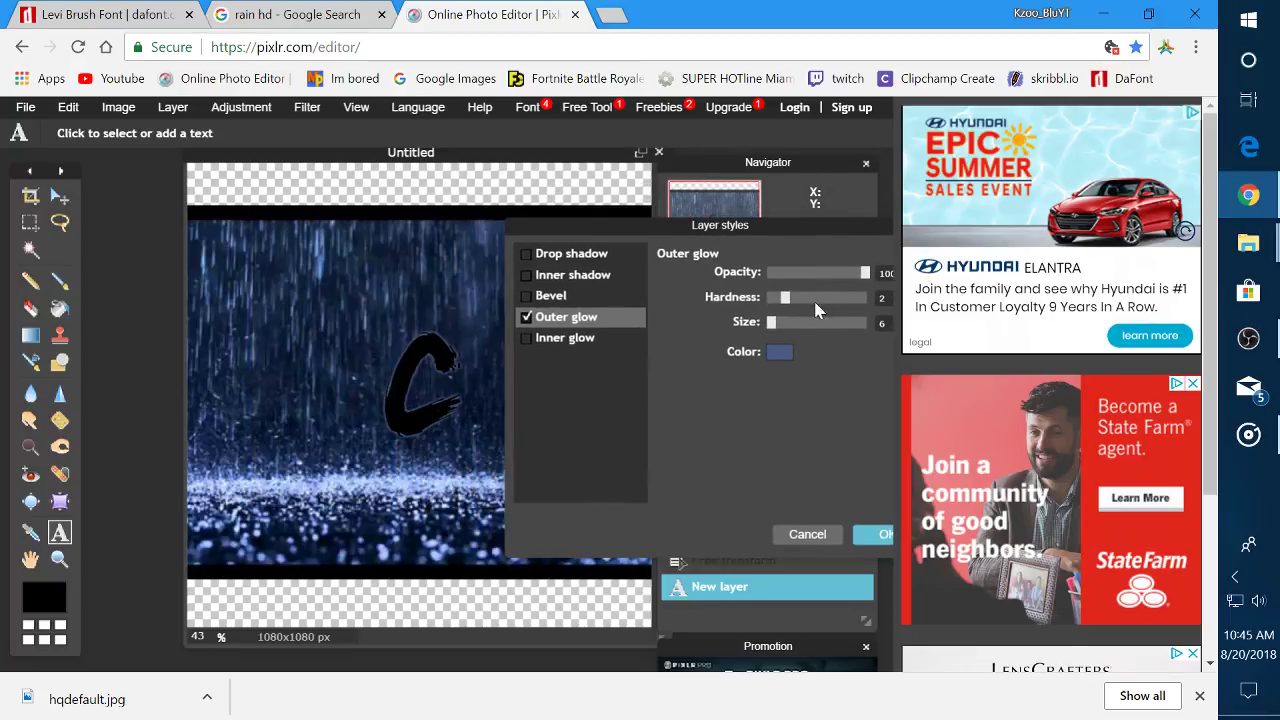
drag(785, 297, 895, 312)
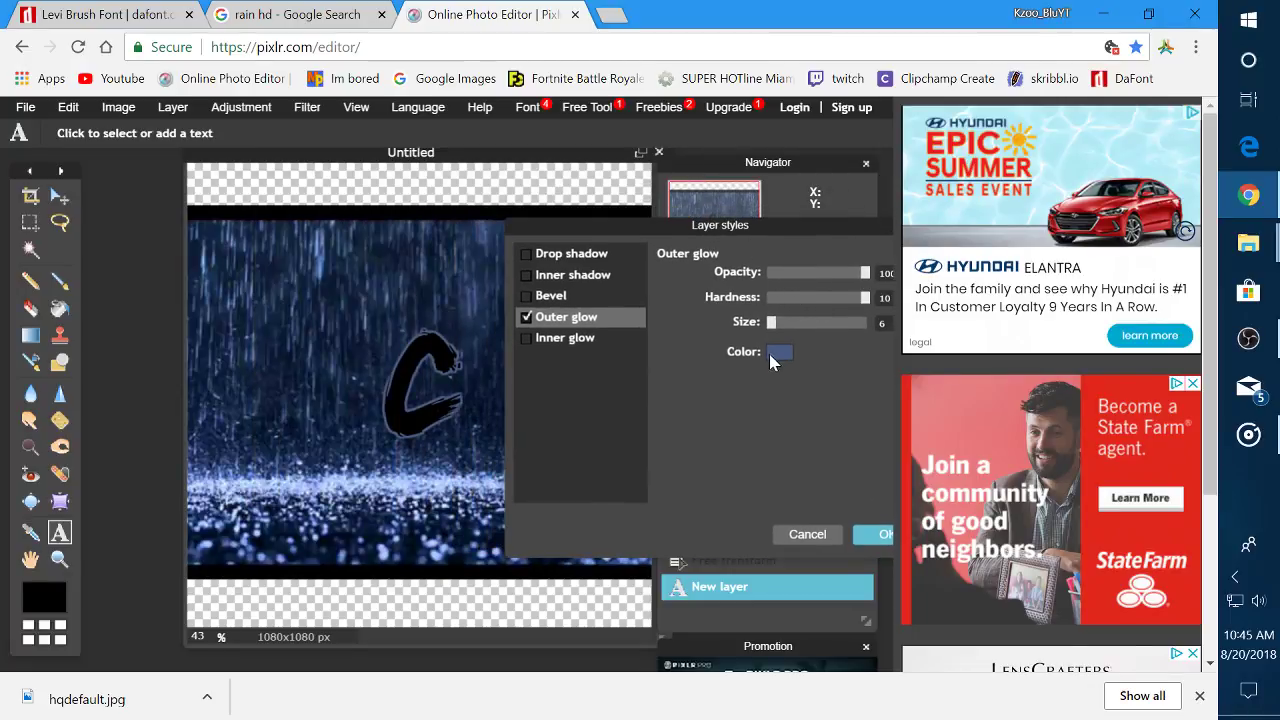
drag(771, 327, 776, 335)
Set the outer glow's color to white (ffffff)
click(769, 355)
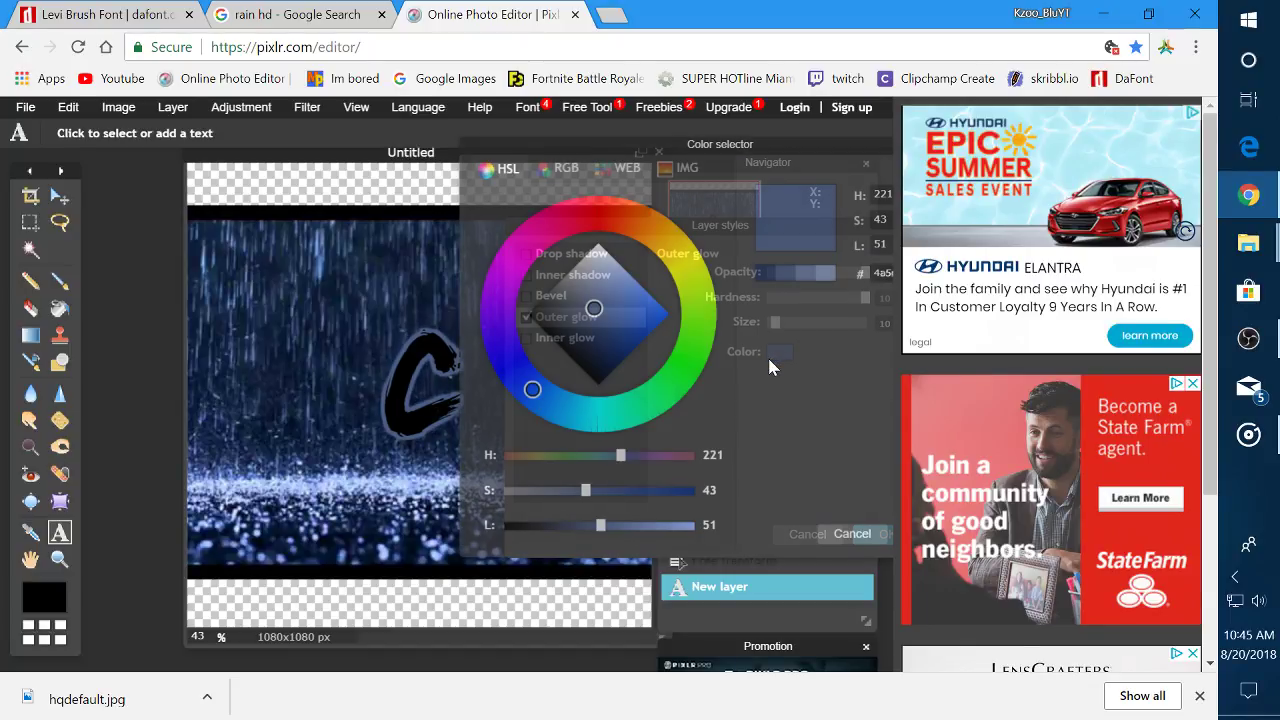
mouse_move(598, 252)
mouse_down()
mouse_move(603, 262)
mouse_move(586, 215)
mouse_up()
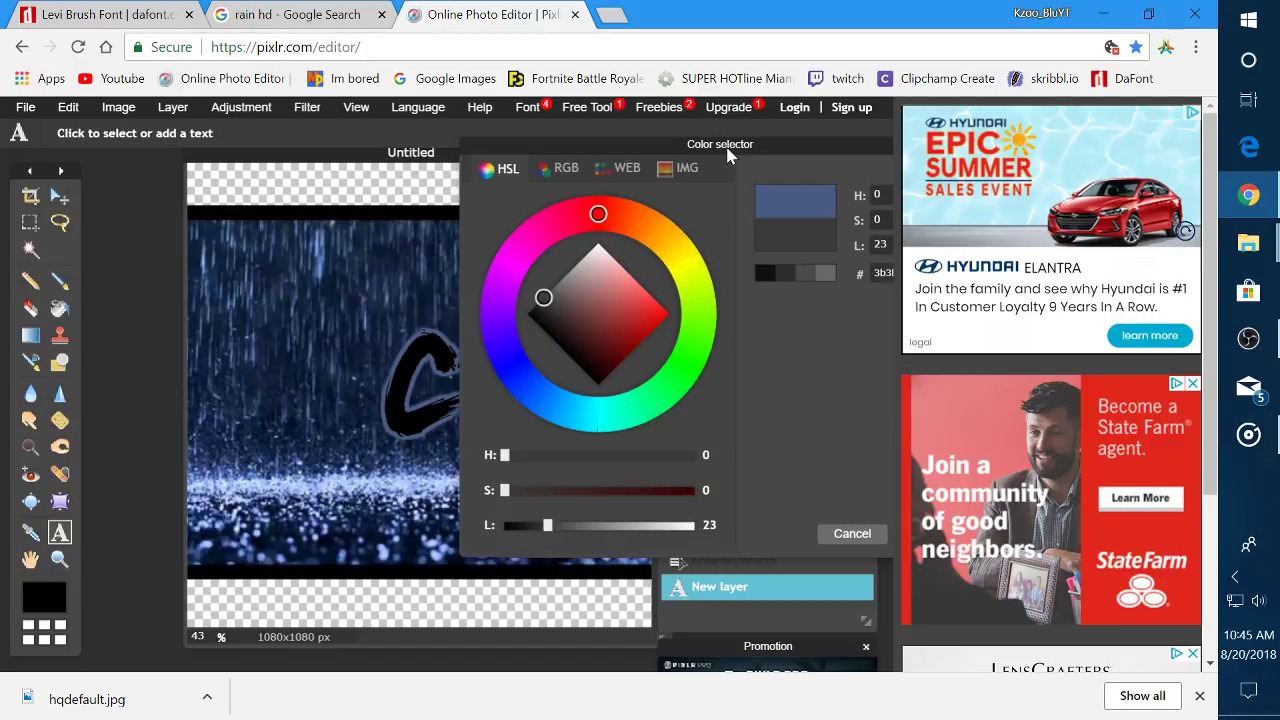
drag(600, 316, 602, 232)
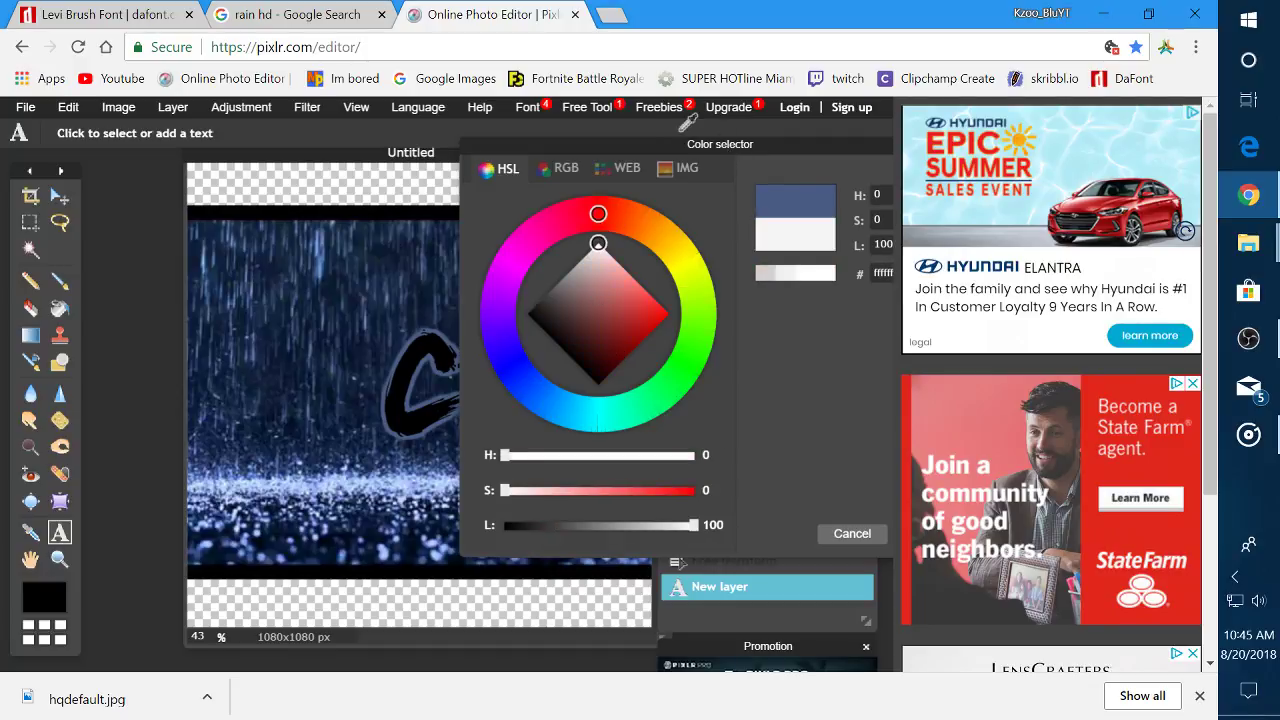
drag(710, 148, 646, 150)
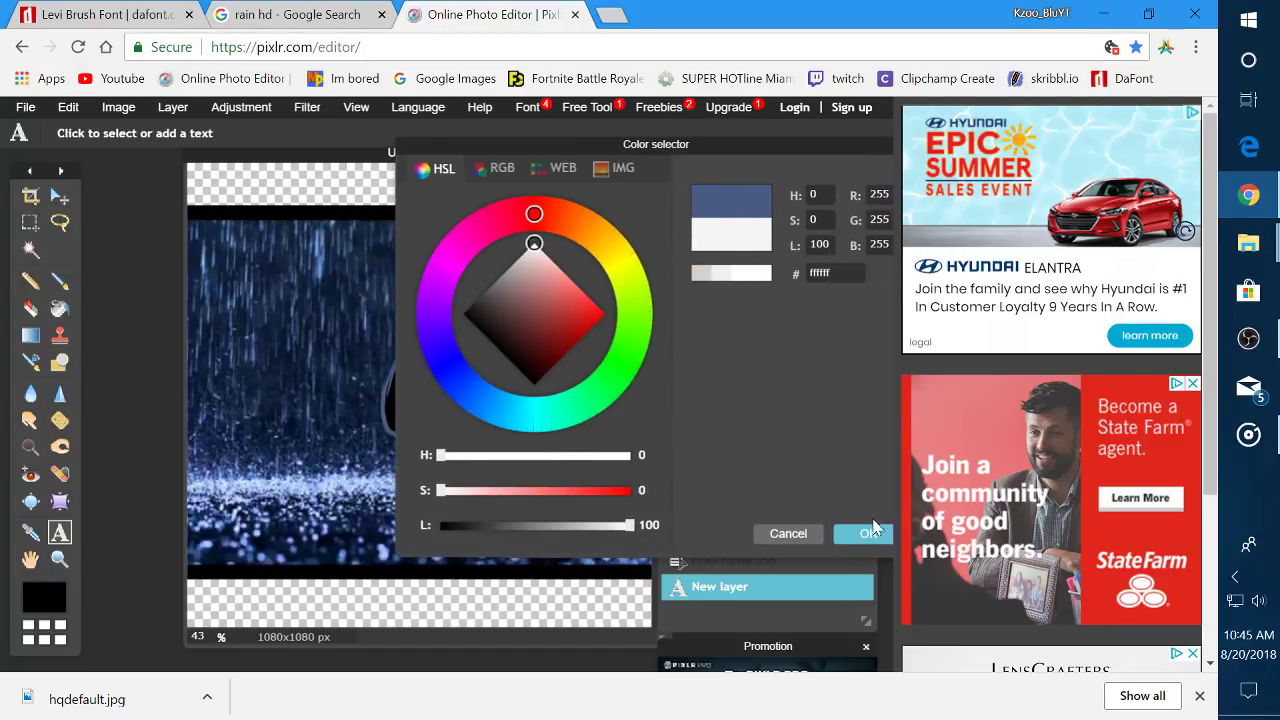
click(868, 532)
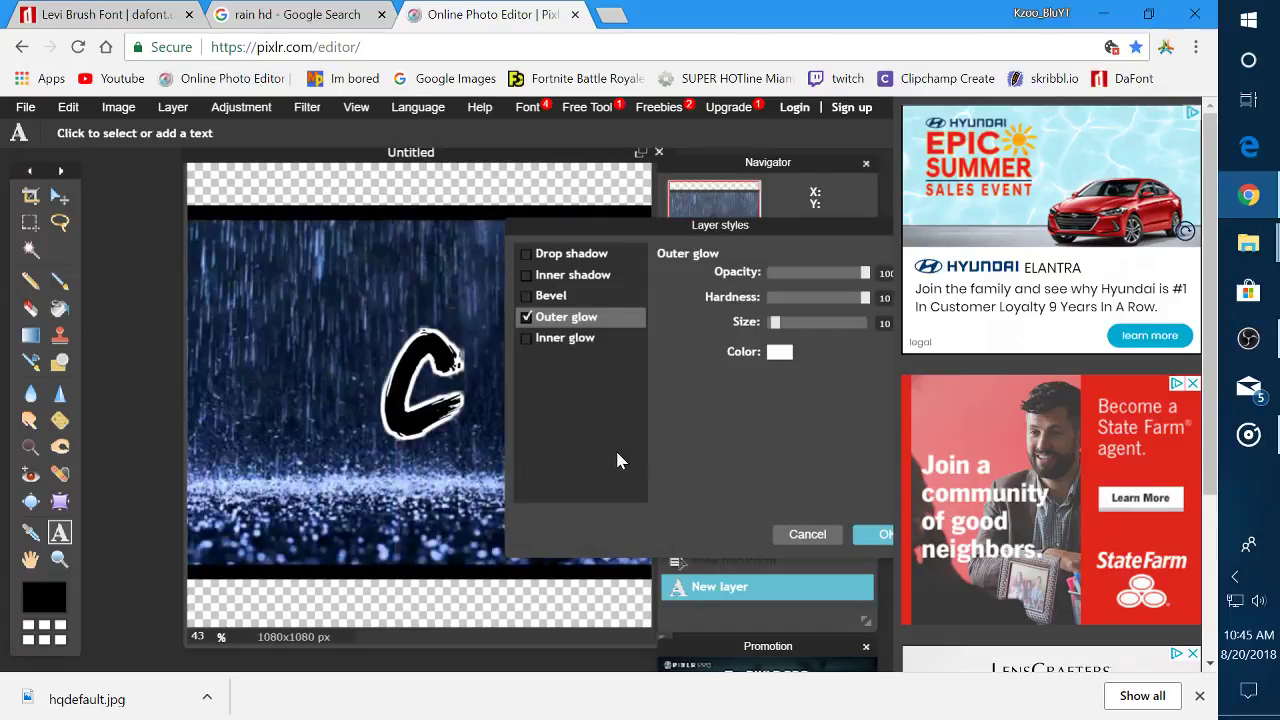
Add a drop shadow with distance 15 to the C layer and apply its layer styles
click(553, 253)
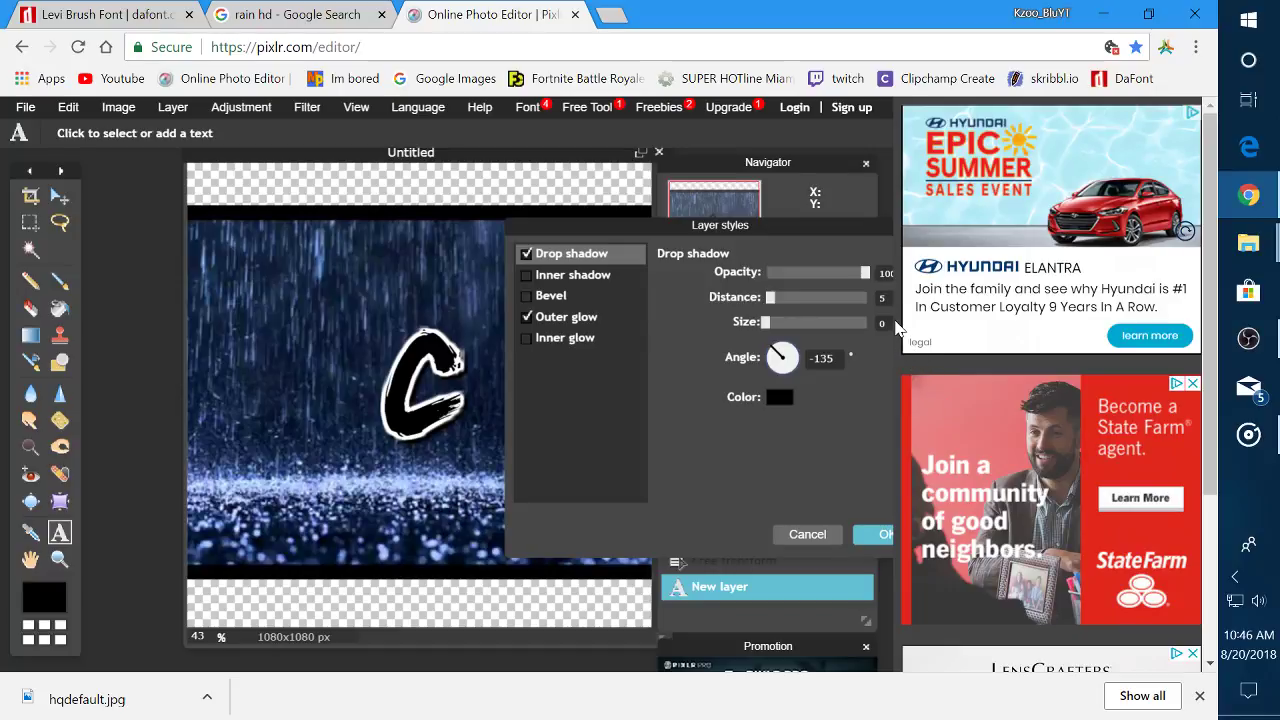
key(BackSpace)
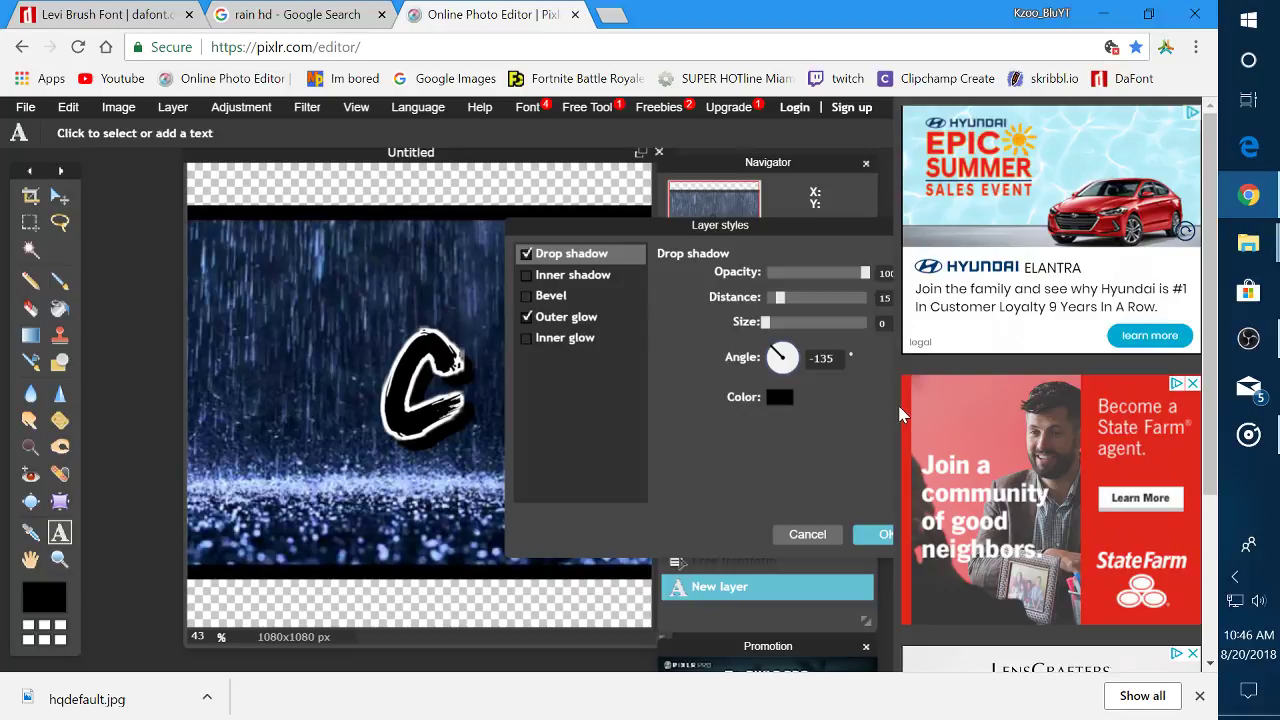
text(5)
click(866, 535)
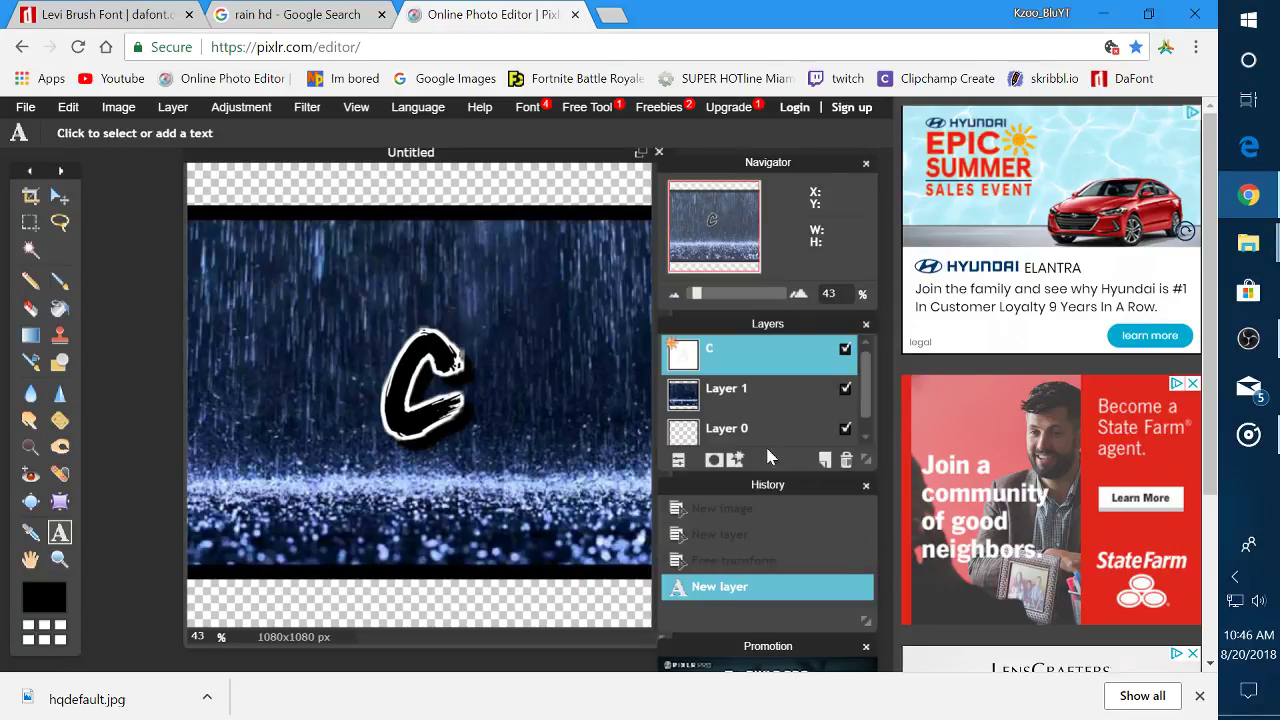
Select the rain image layer, Layer 1, and bring up the filters available for it
click(690, 400)
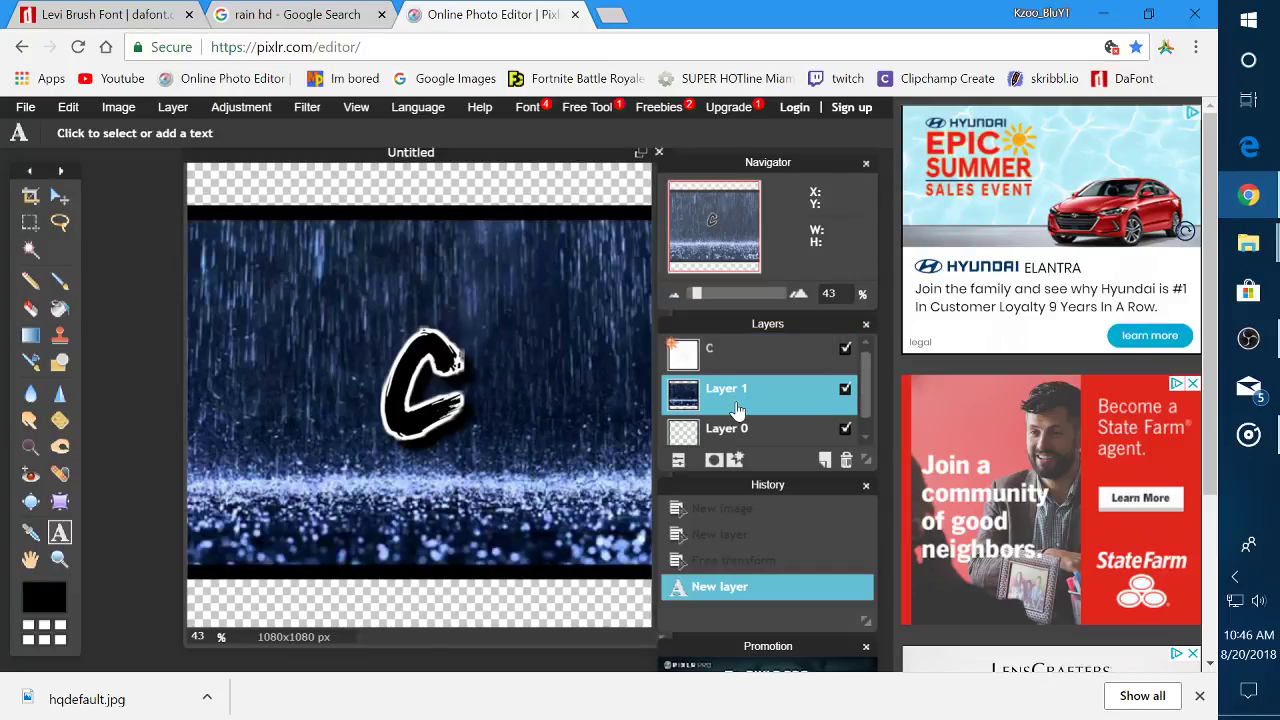
click(180, 112)
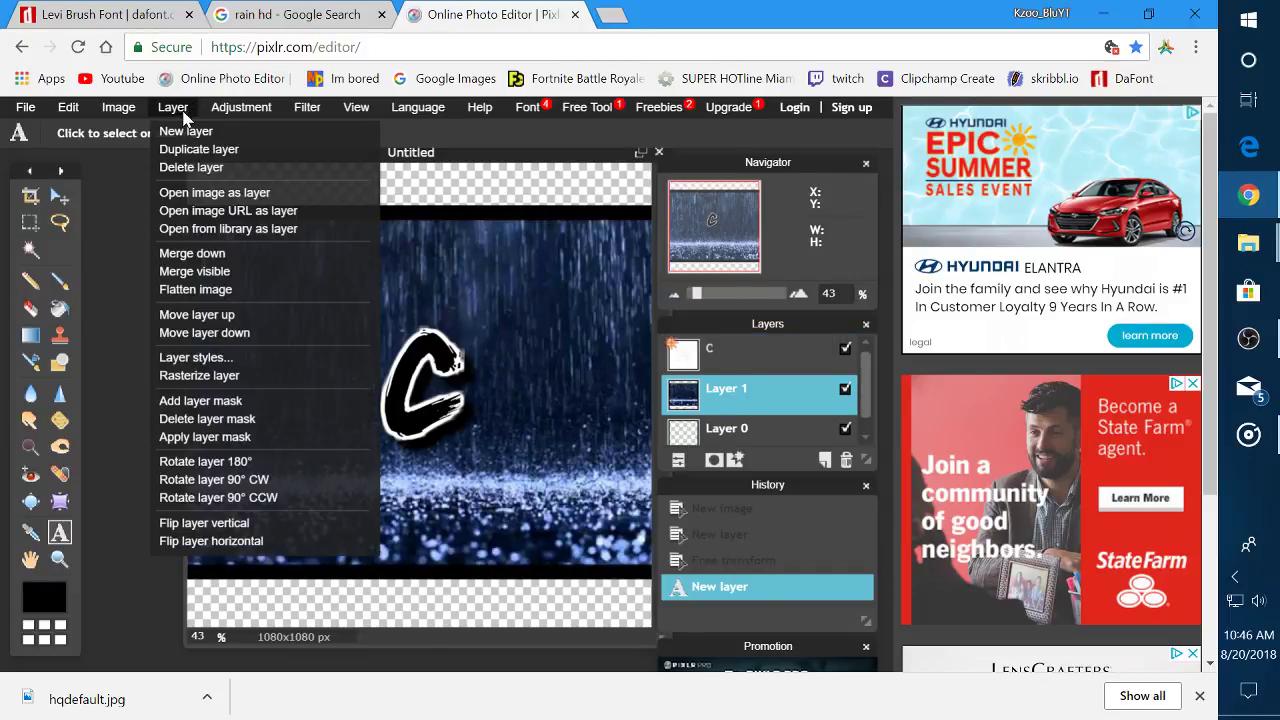
mouse_move(223, 106)
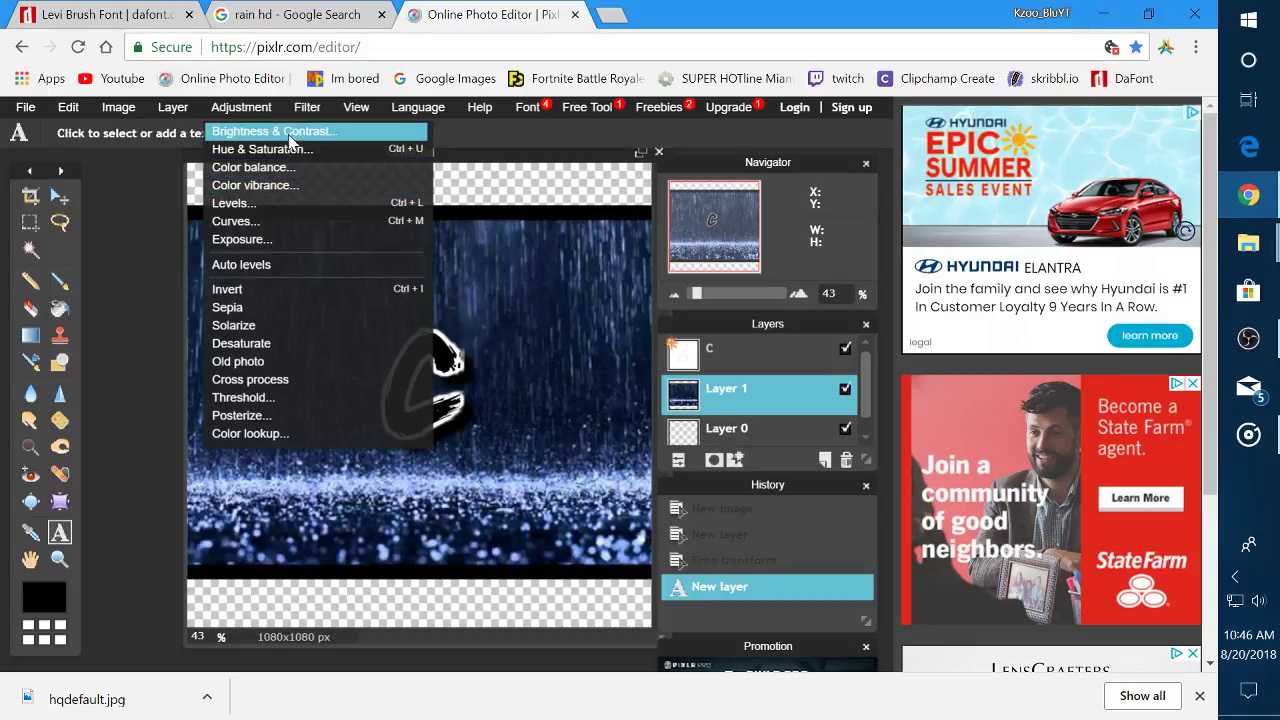
mouse_move(307, 107)
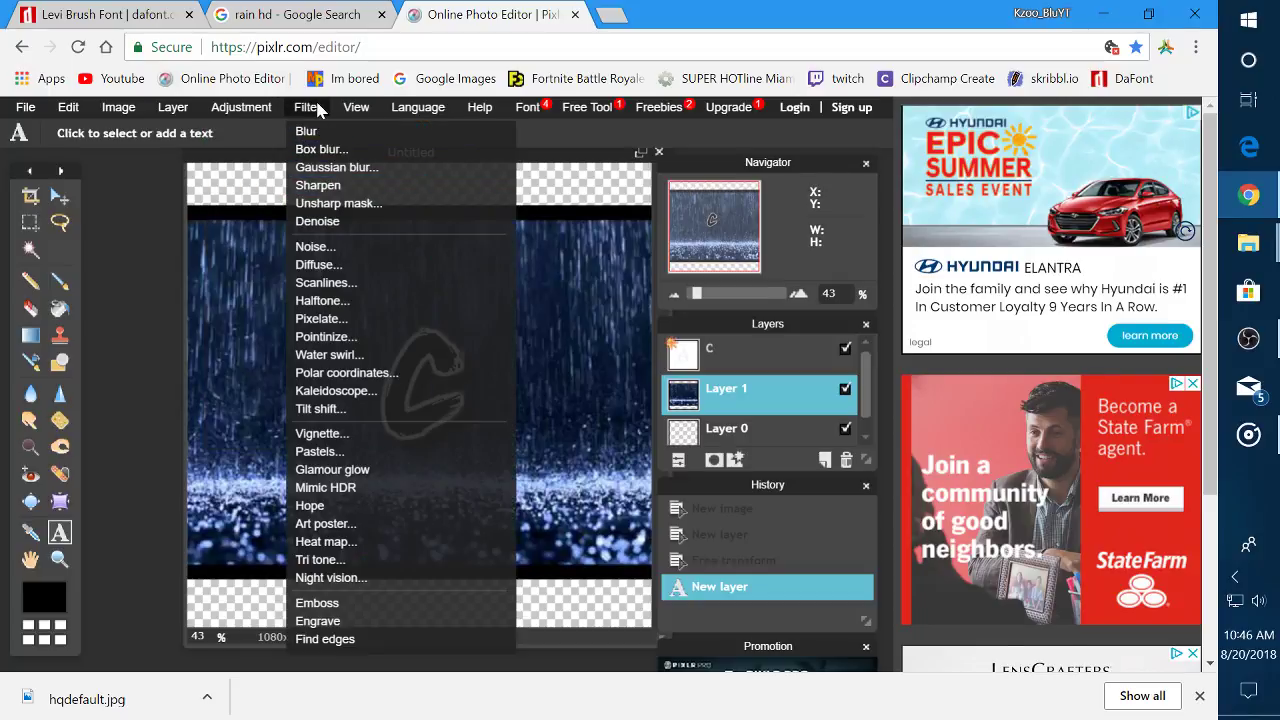
Apply a Gaussian blur with an amount of 26 to the rain background on Layer 1
click(340, 172)
click(592, 288)
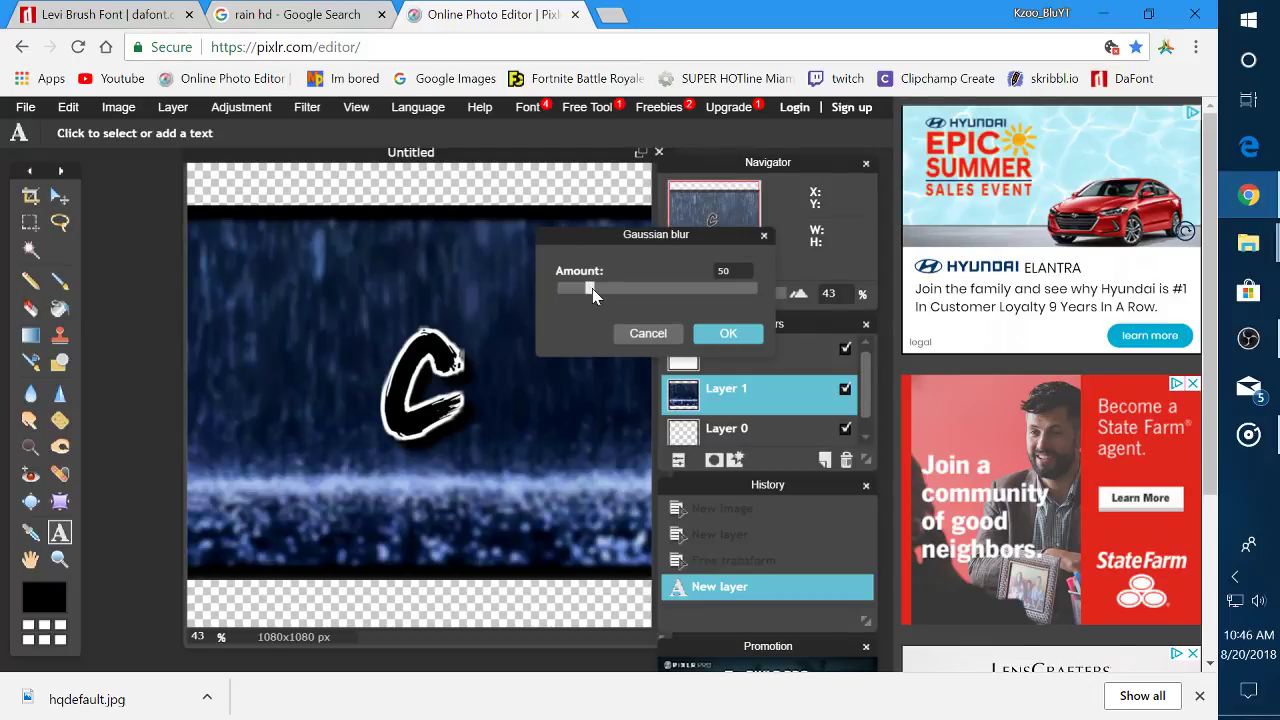
drag(592, 288, 568, 292)
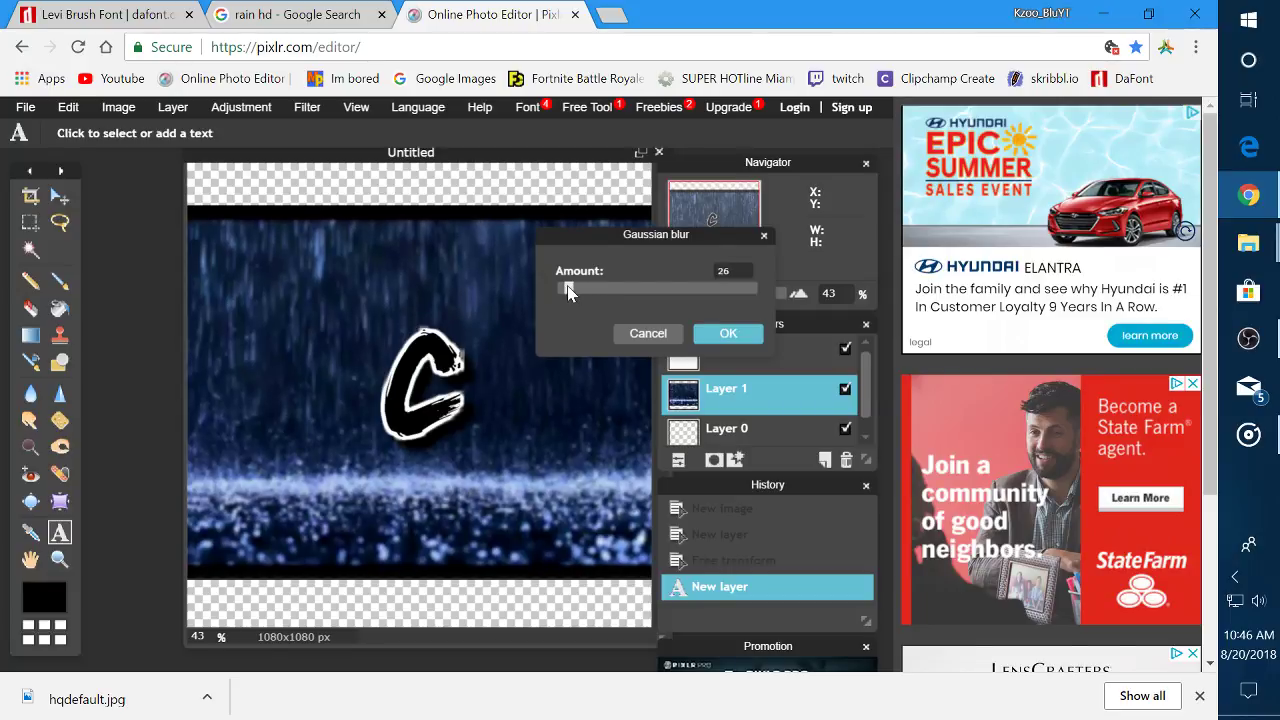
click(730, 334)
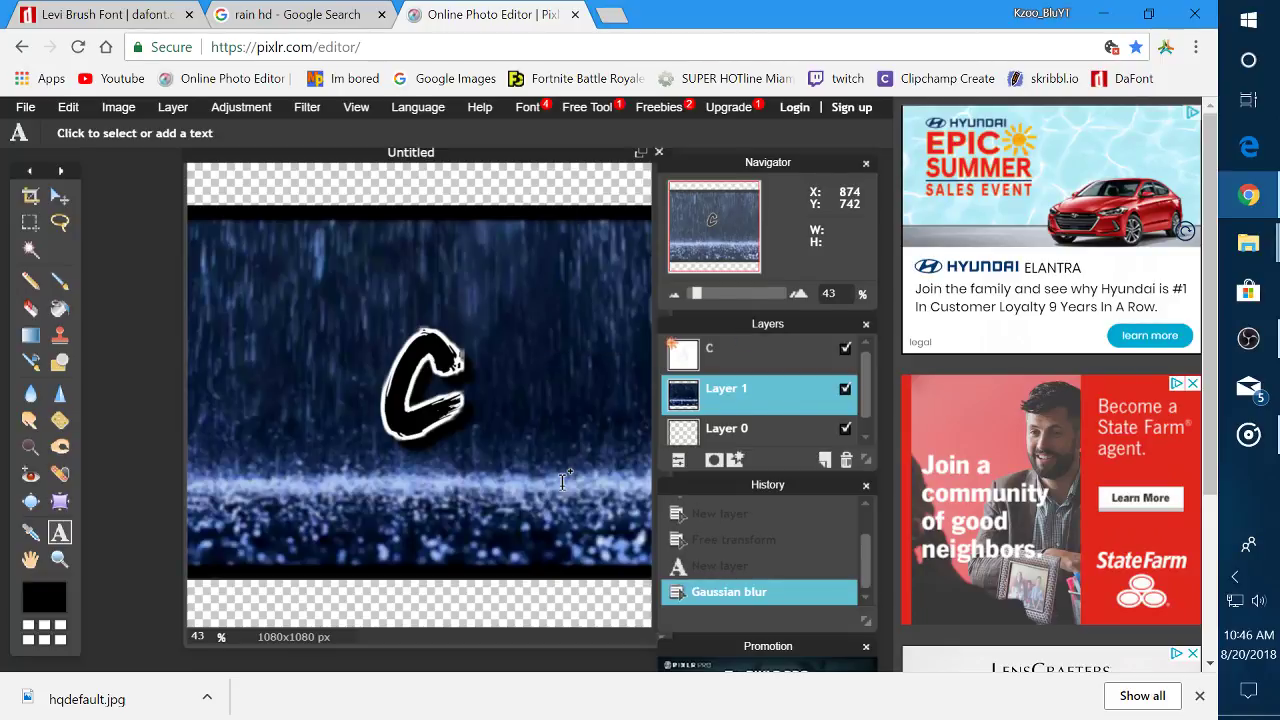
Review the layer styles applied to the C text layer
click(788, 352)
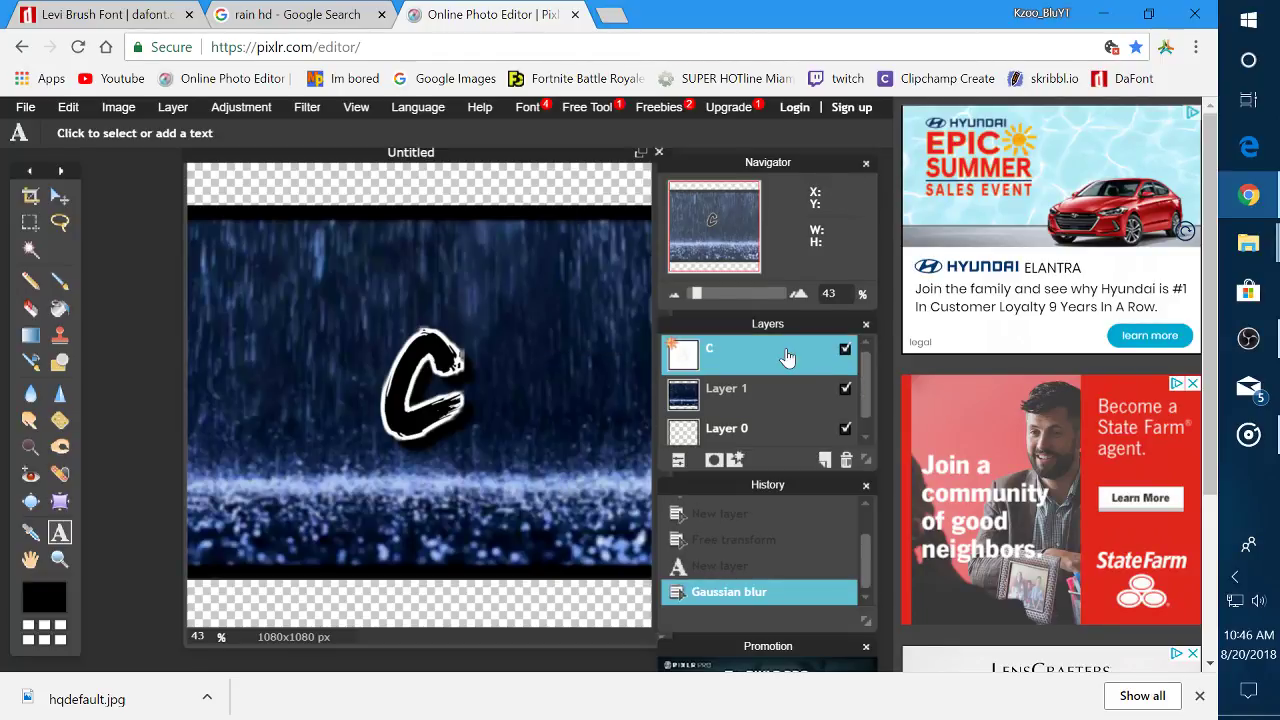
click(738, 462)
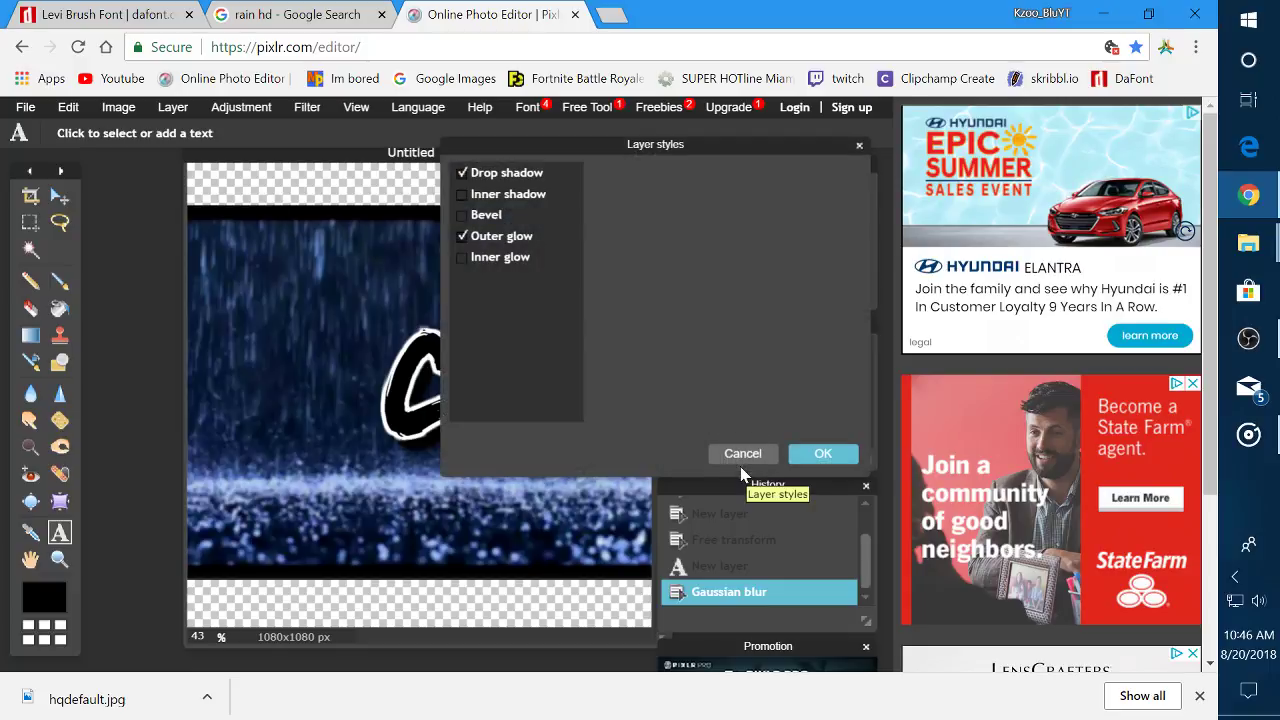
click(824, 454)
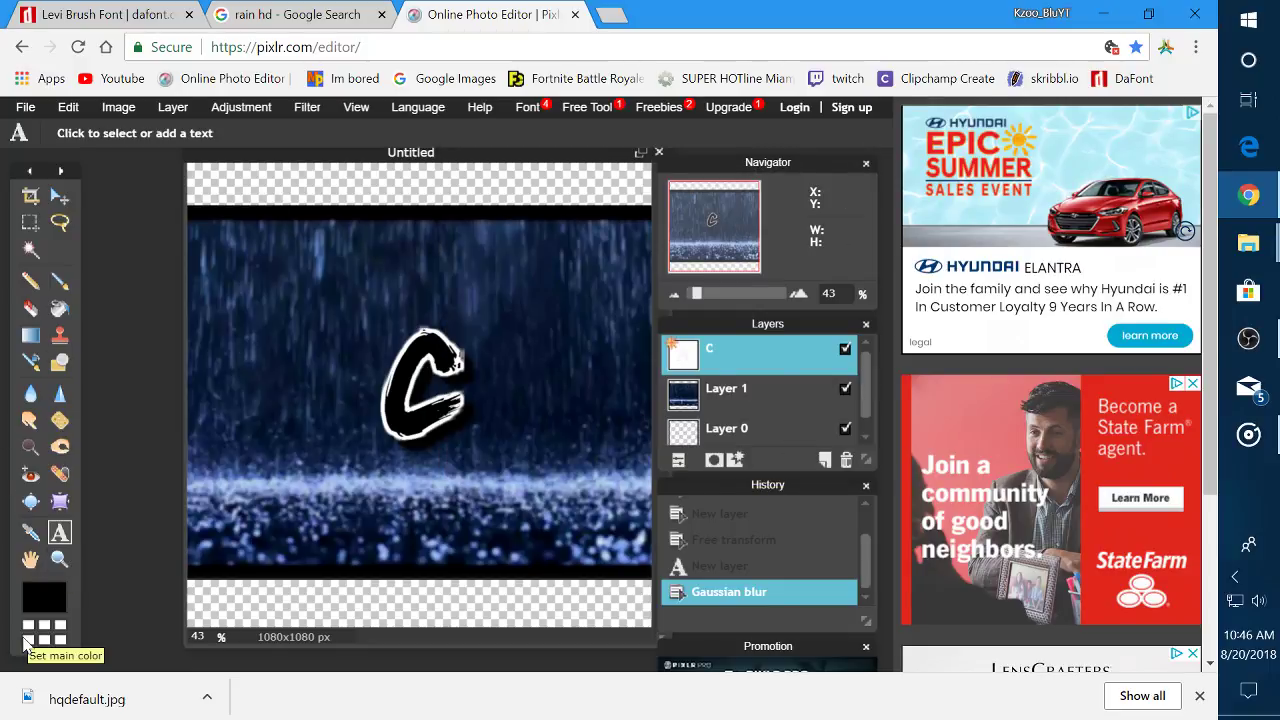
Change the letter C's text color to bright cyan, hex 00fffb
click(380, 383)
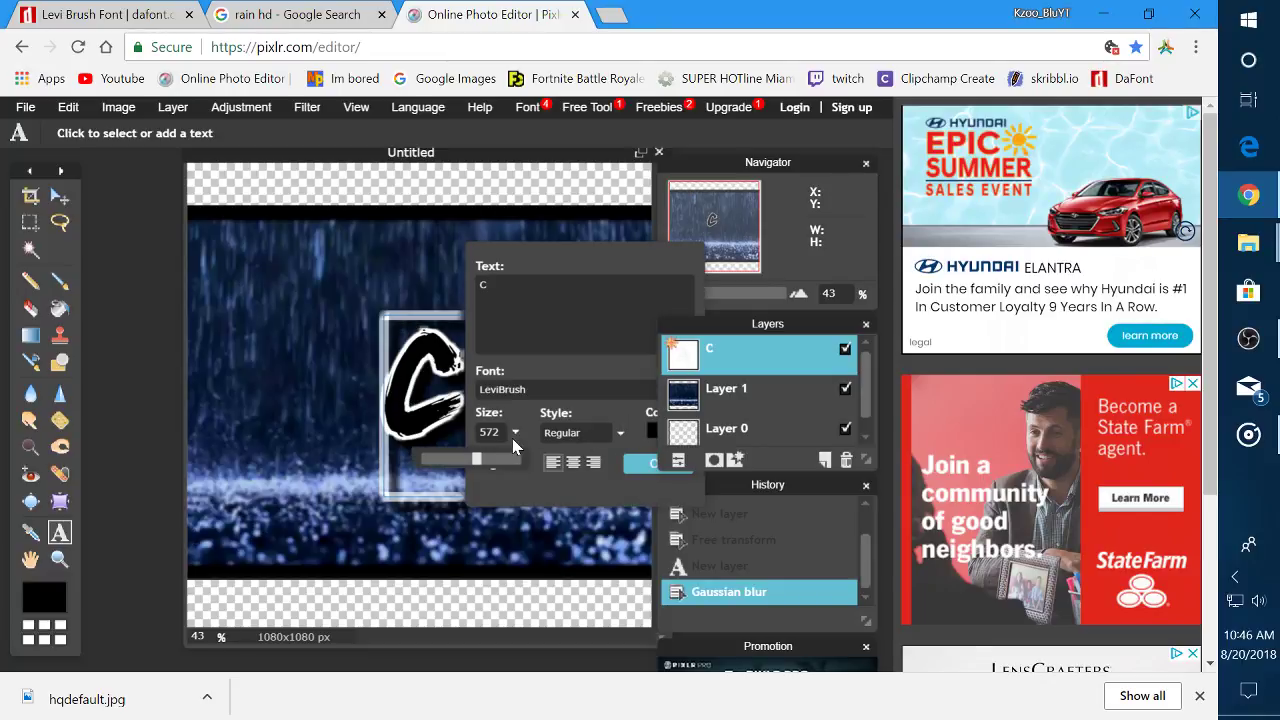
click(656, 430)
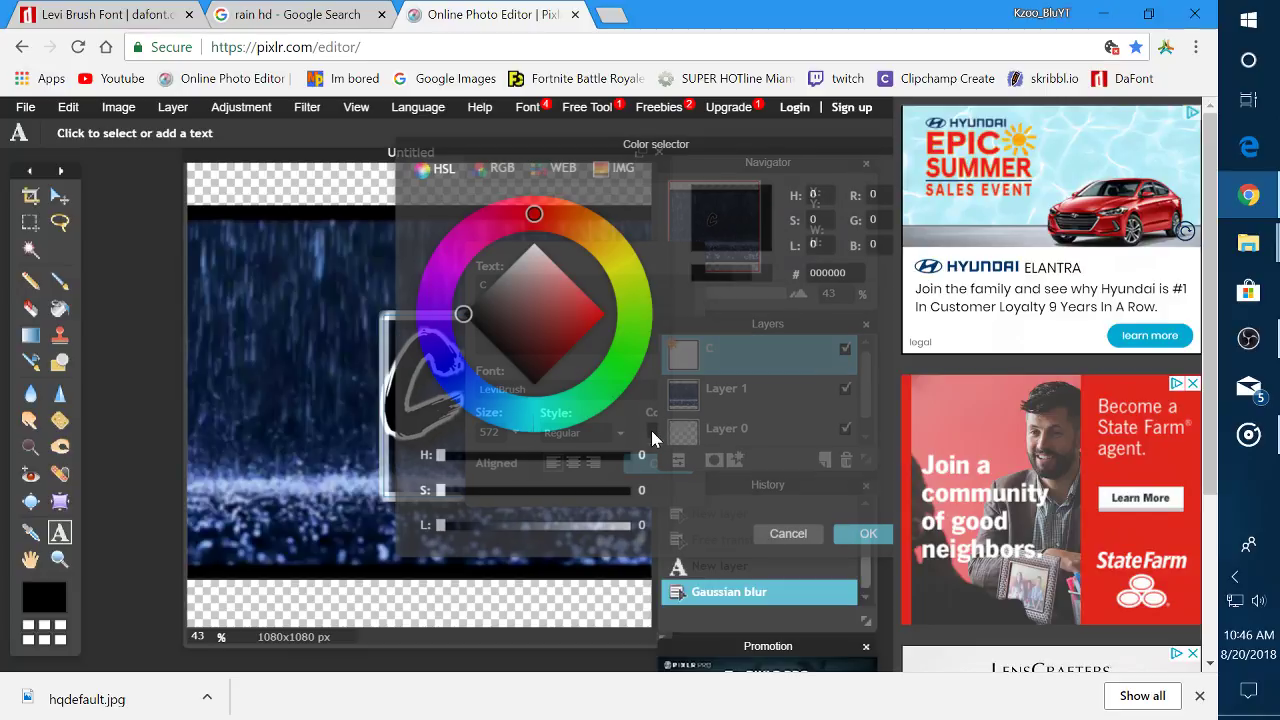
mouse_move(451, 378)
mouse_down()
mouse_move(560, 410)
mouse_move(536, 418)
mouse_up()
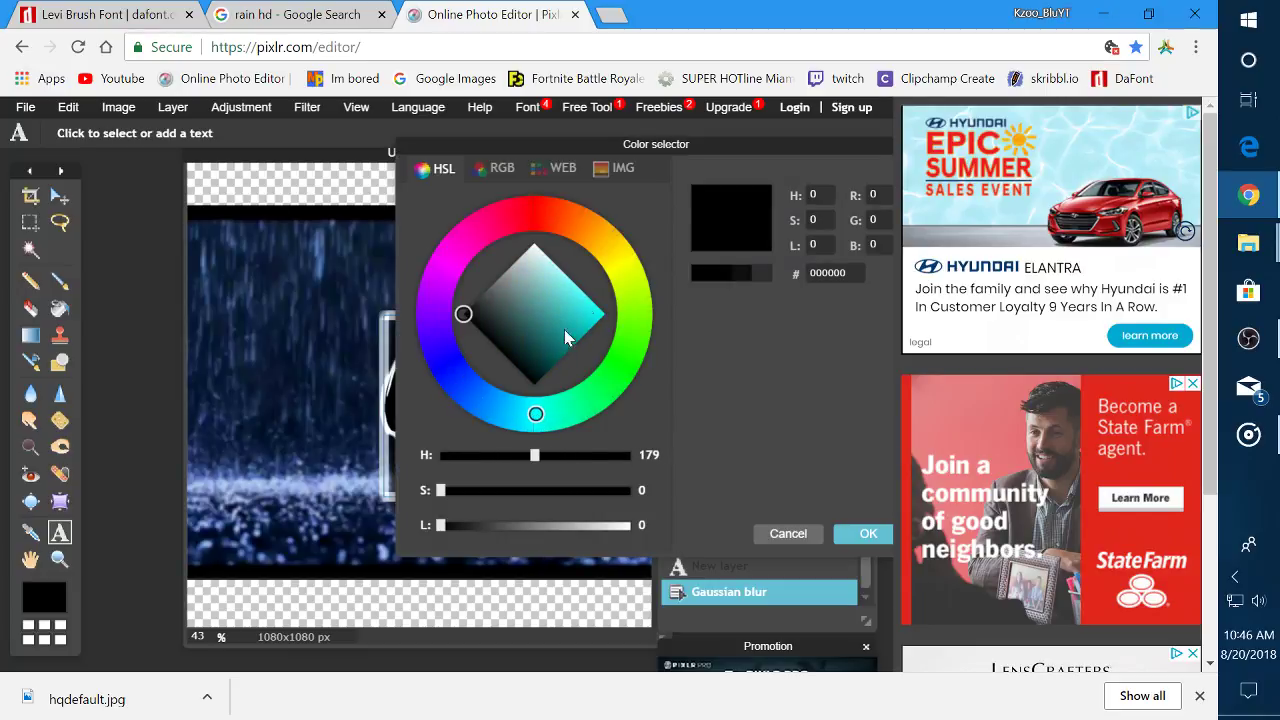
mouse_move(565, 338)
mouse_down()
mouse_move(594, 307)
mouse_move(605, 314)
mouse_up()
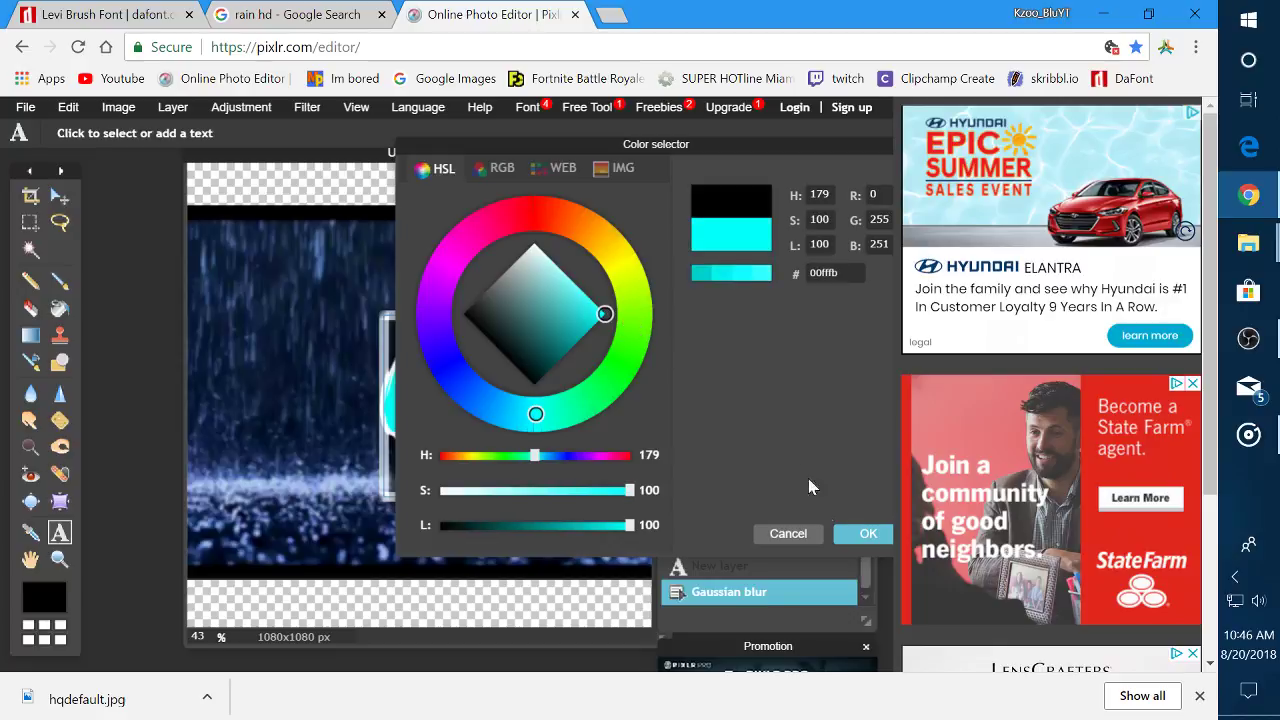
click(868, 531)
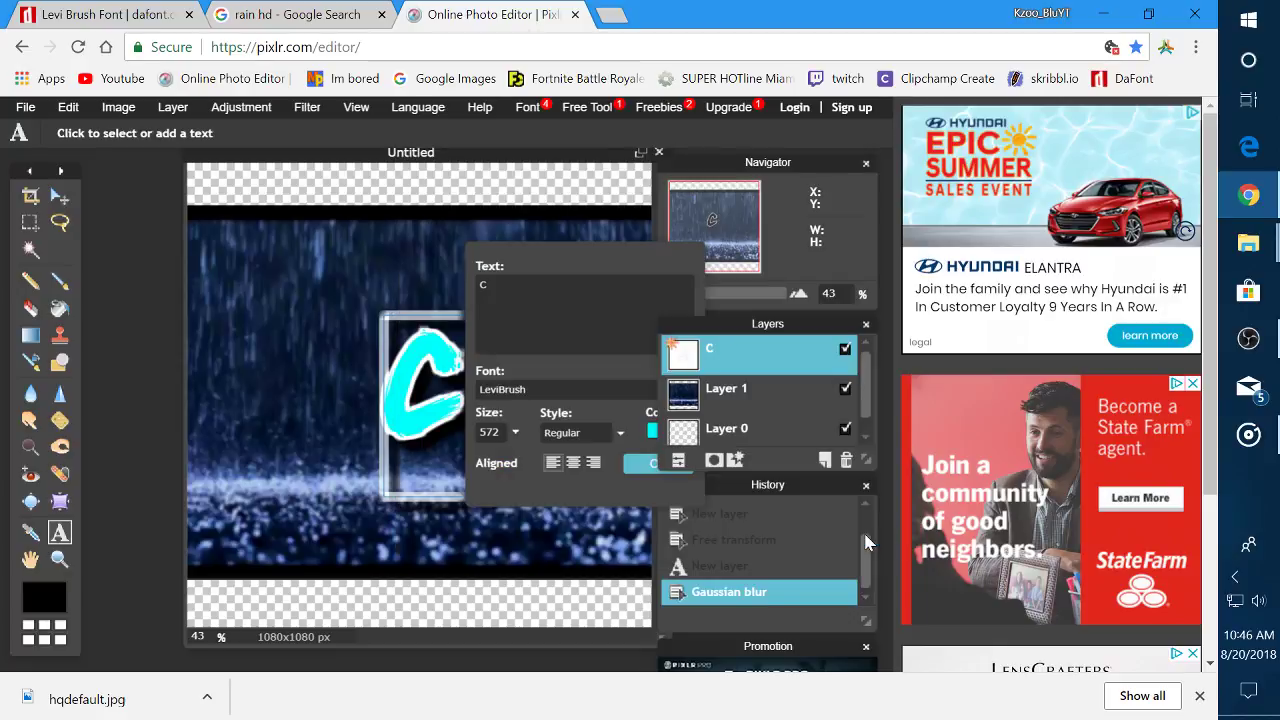
click(638, 464)
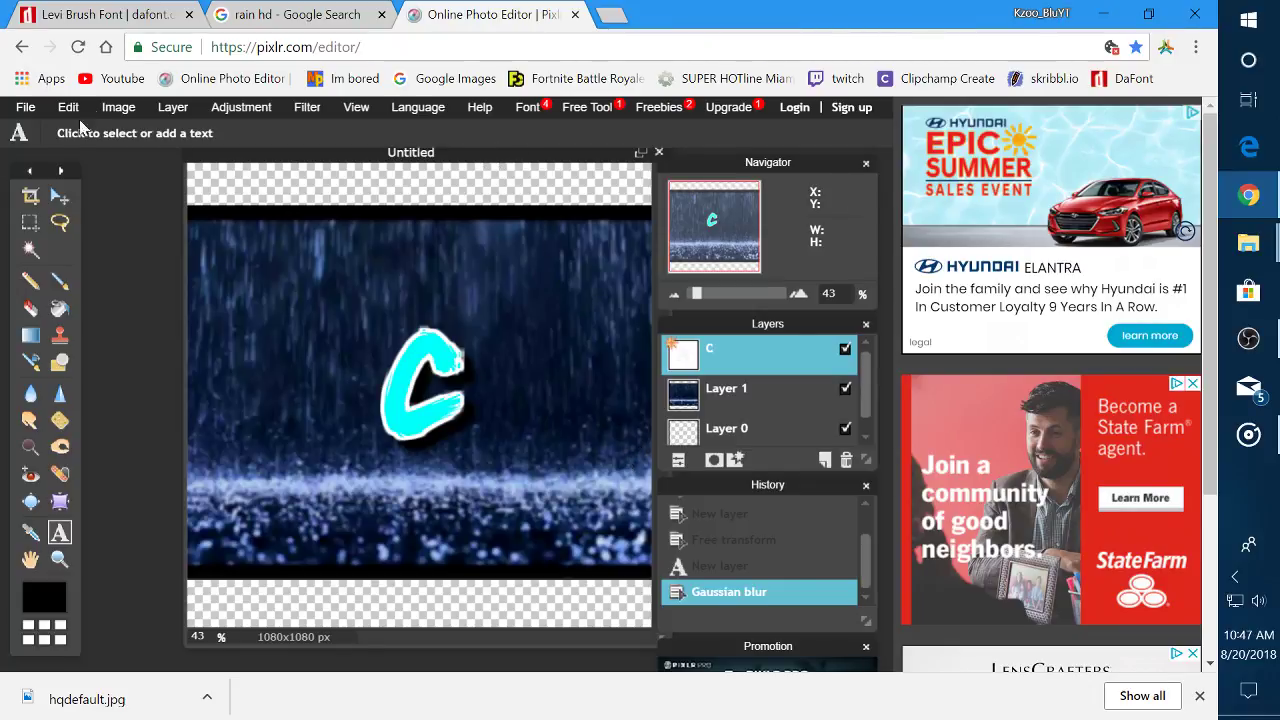
click(25, 107)
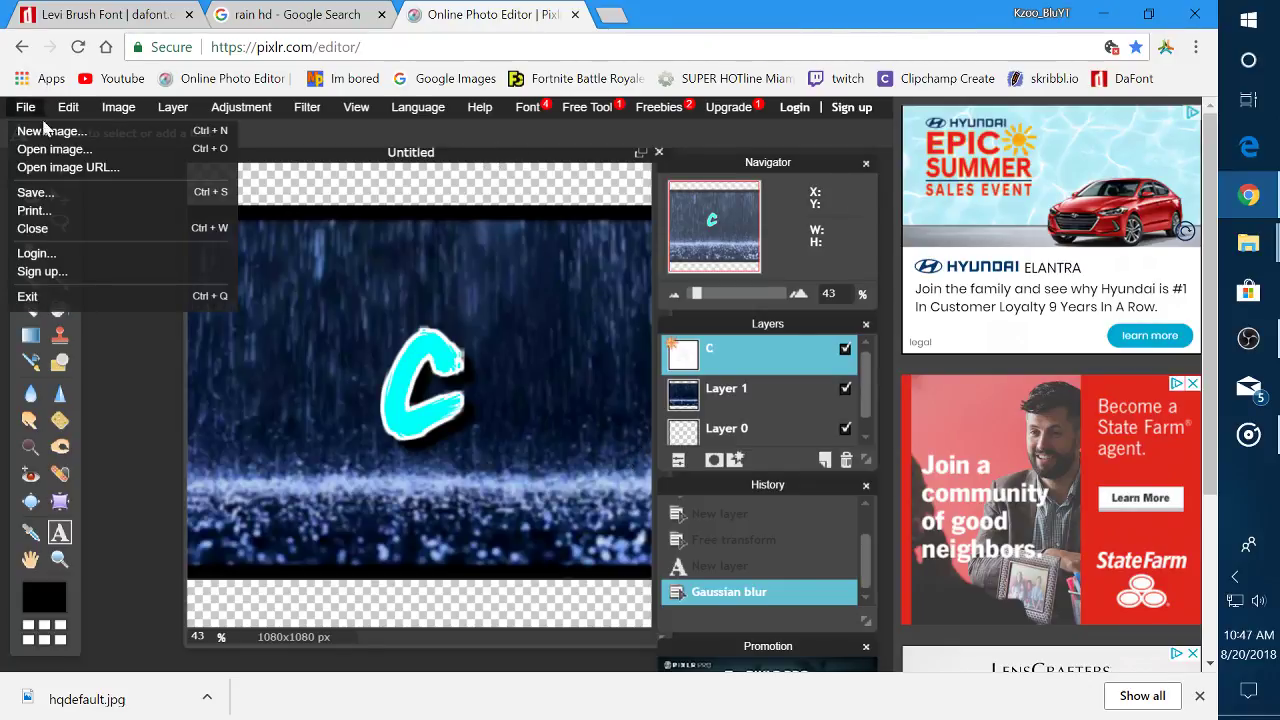
click(113, 193)
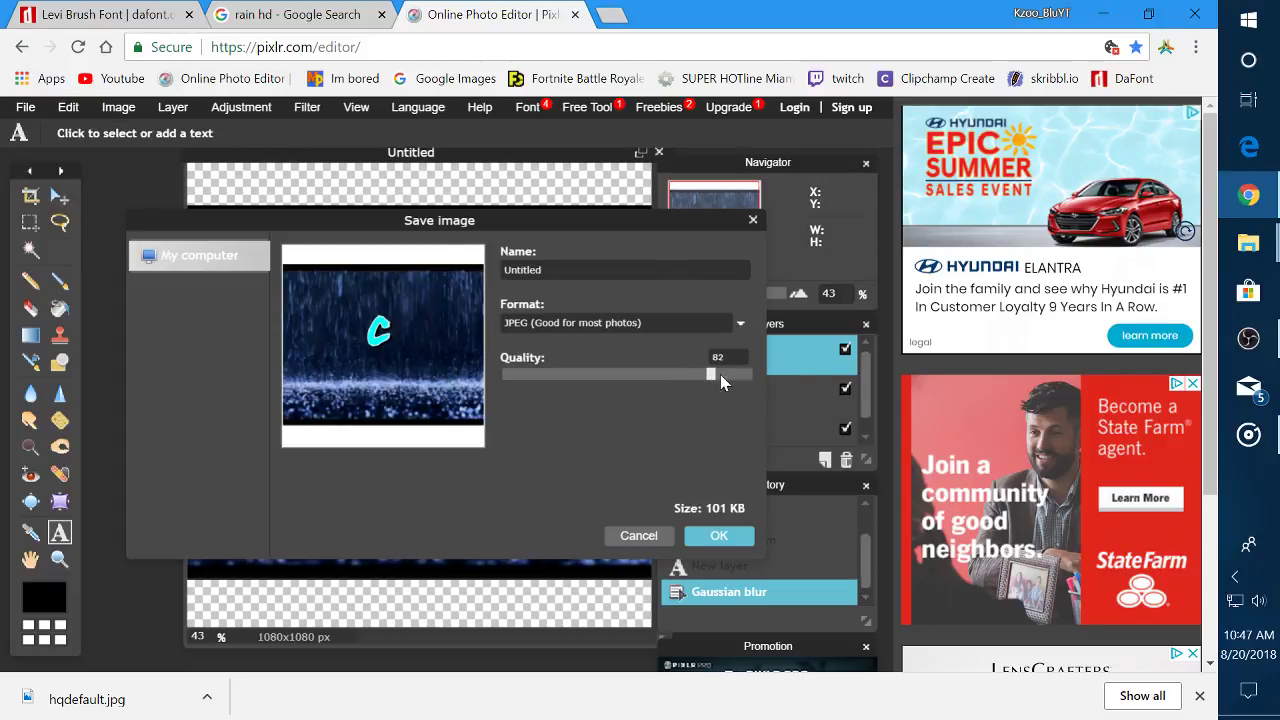
drag(712, 374, 805, 378)
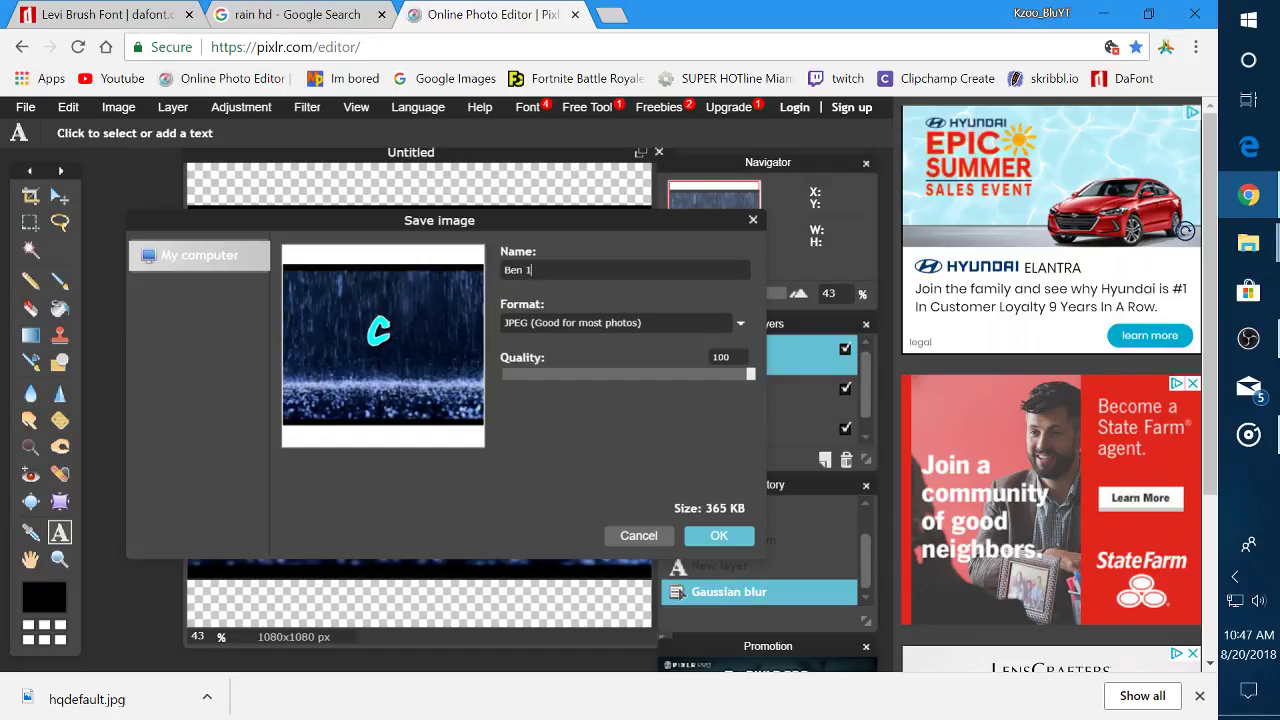
click(719, 537)
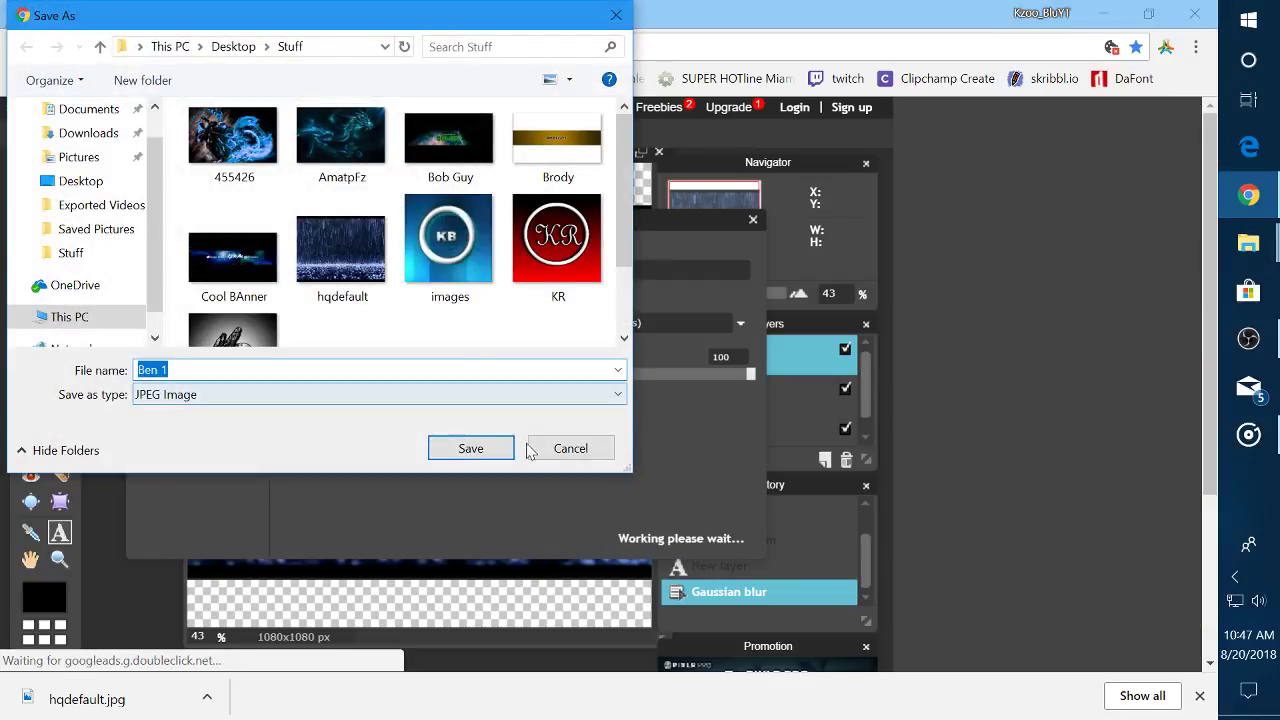
click(540, 449)
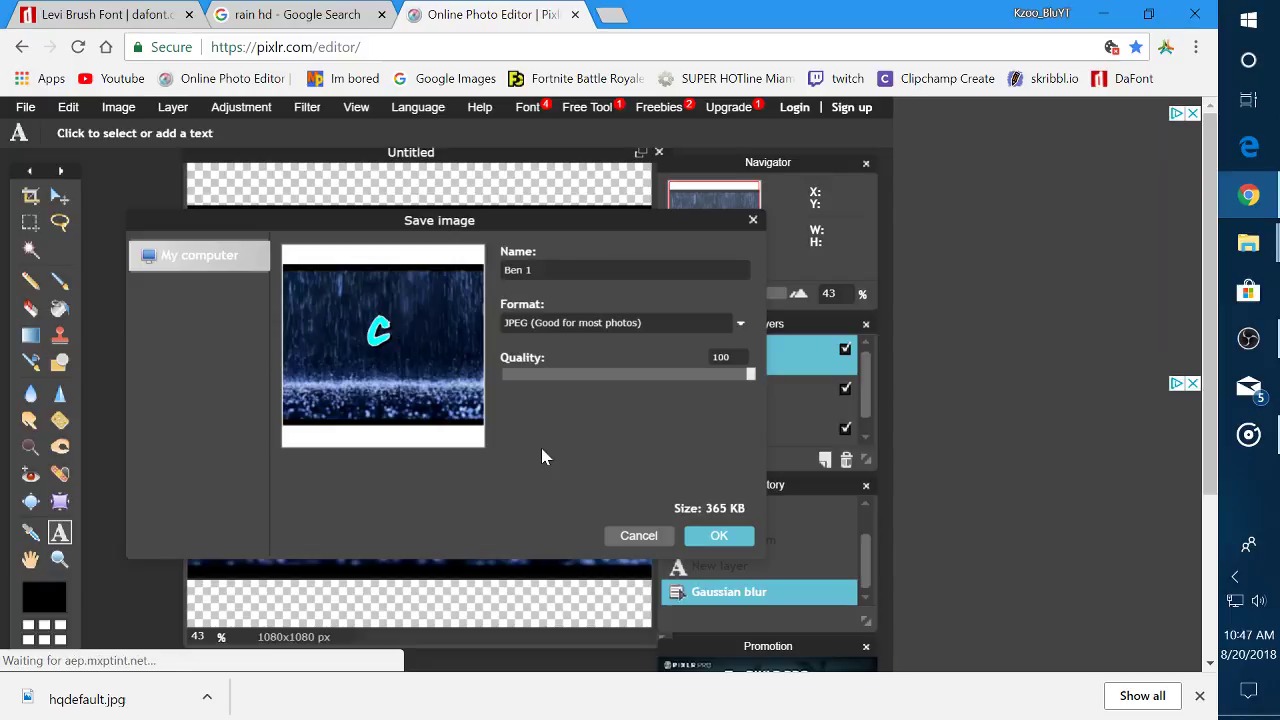
click(636, 535)
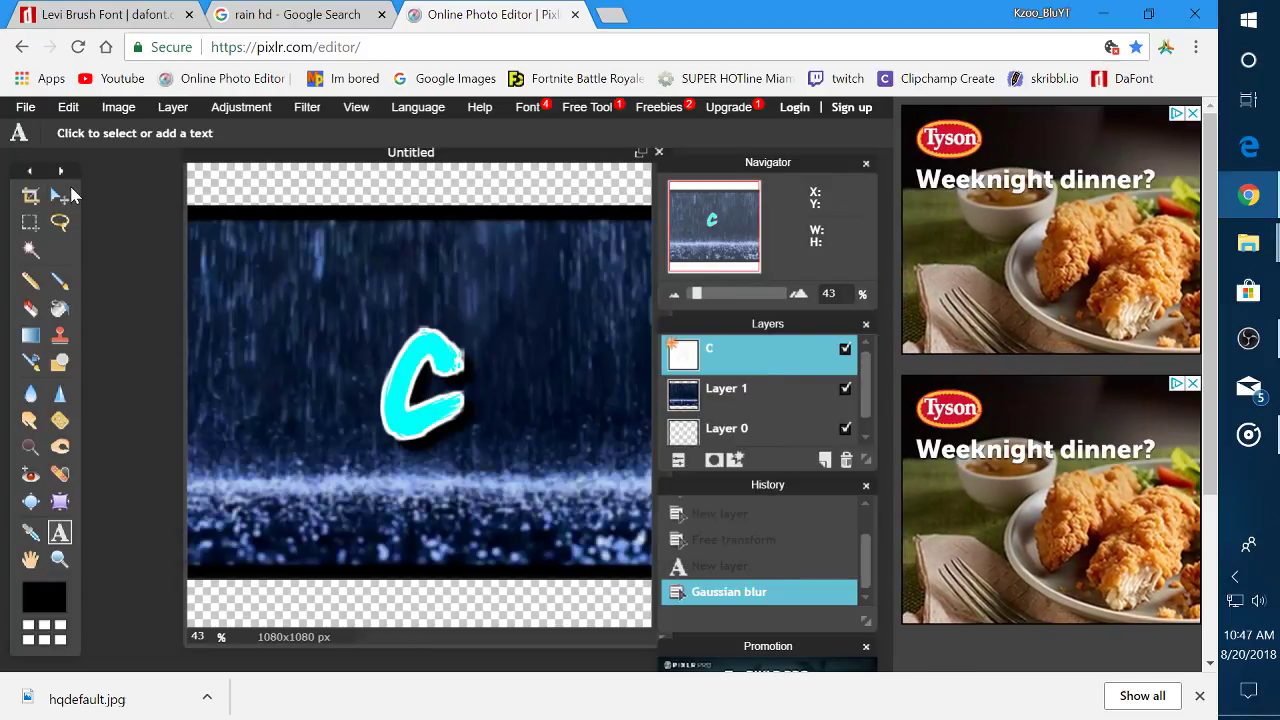
Move the letter C slightly down and to the right on the canvas with the Move tool
click(62, 195)
drag(357, 371, 378, 397)
mouse_move(377, 395)
mouse_down()
mouse_move(358, 403)
mouse_move(384, 427)
mouse_move(385, 385)
mouse_move(374, 392)
mouse_move(391, 408)
mouse_up()
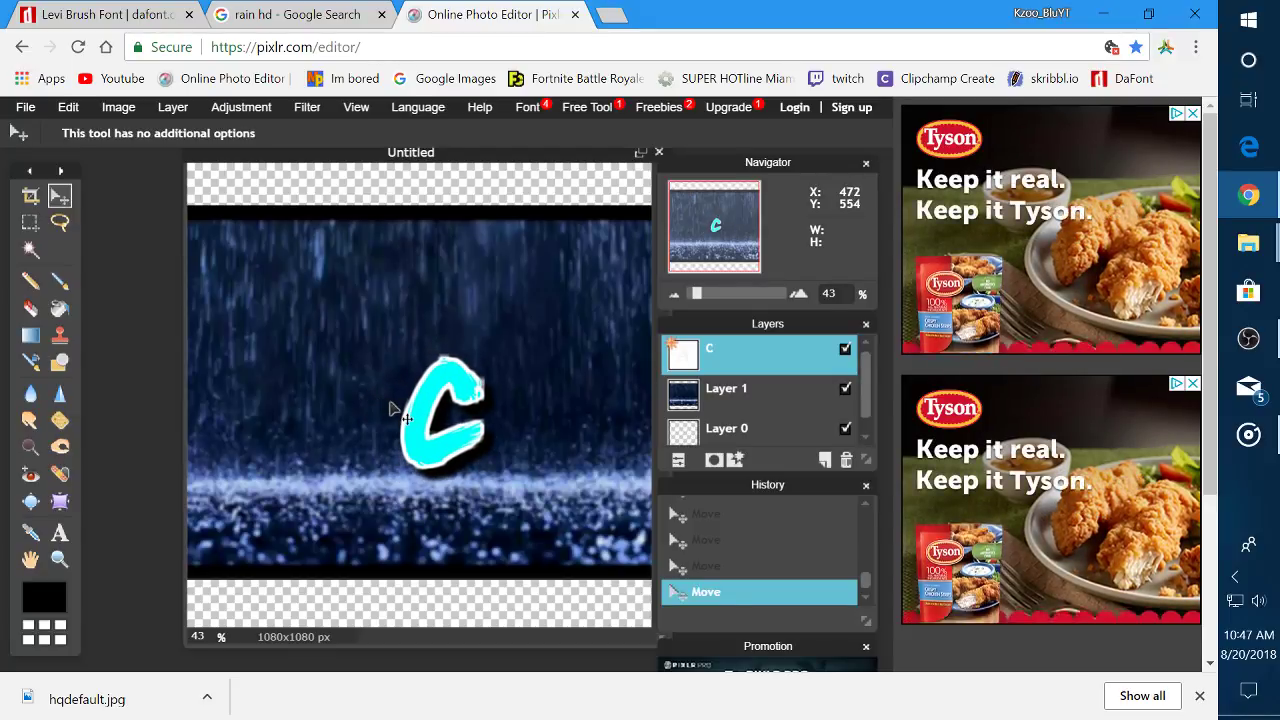
Rasterize the C text layer so that it can be free-transformed
click(66, 107)
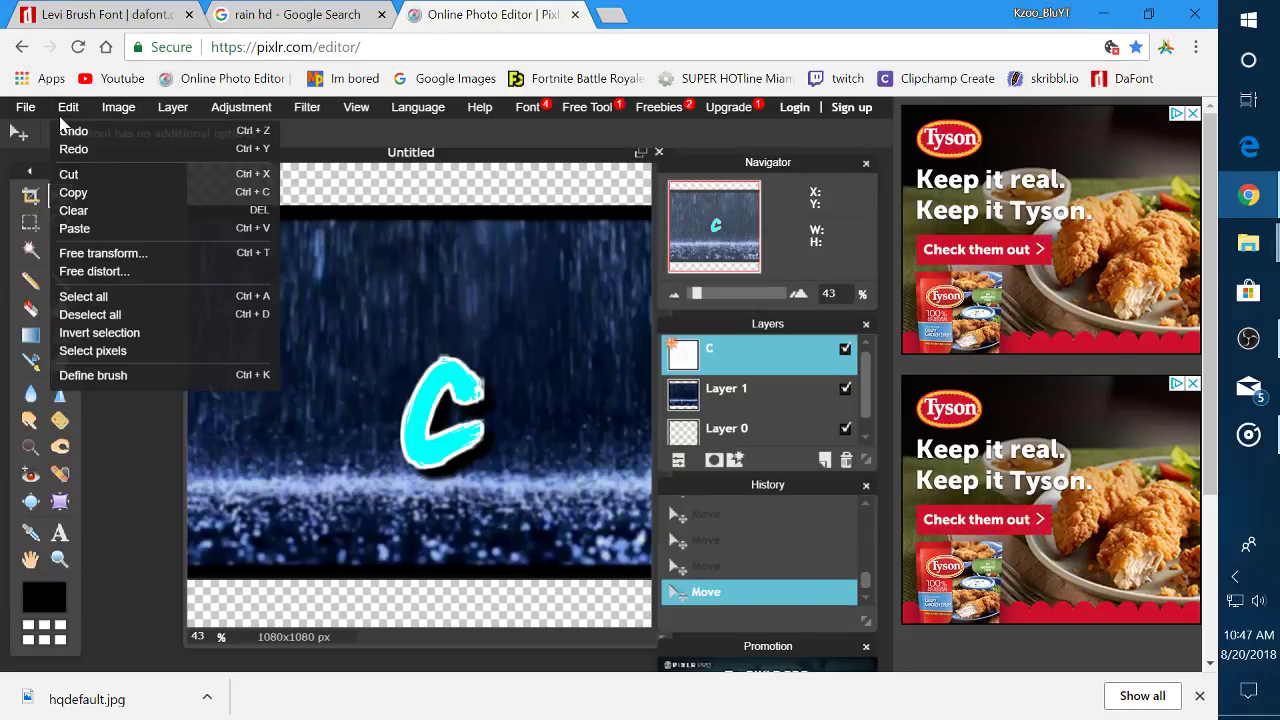
click(145, 258)
click(172, 107)
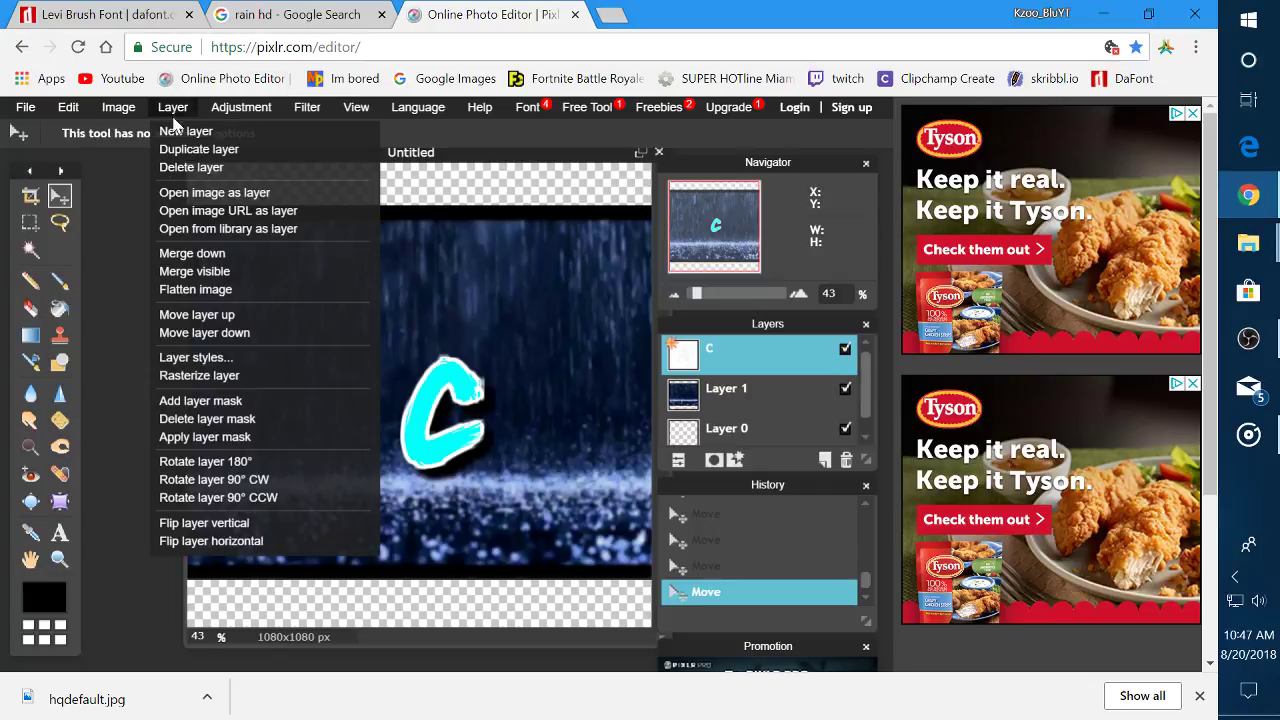
click(247, 375)
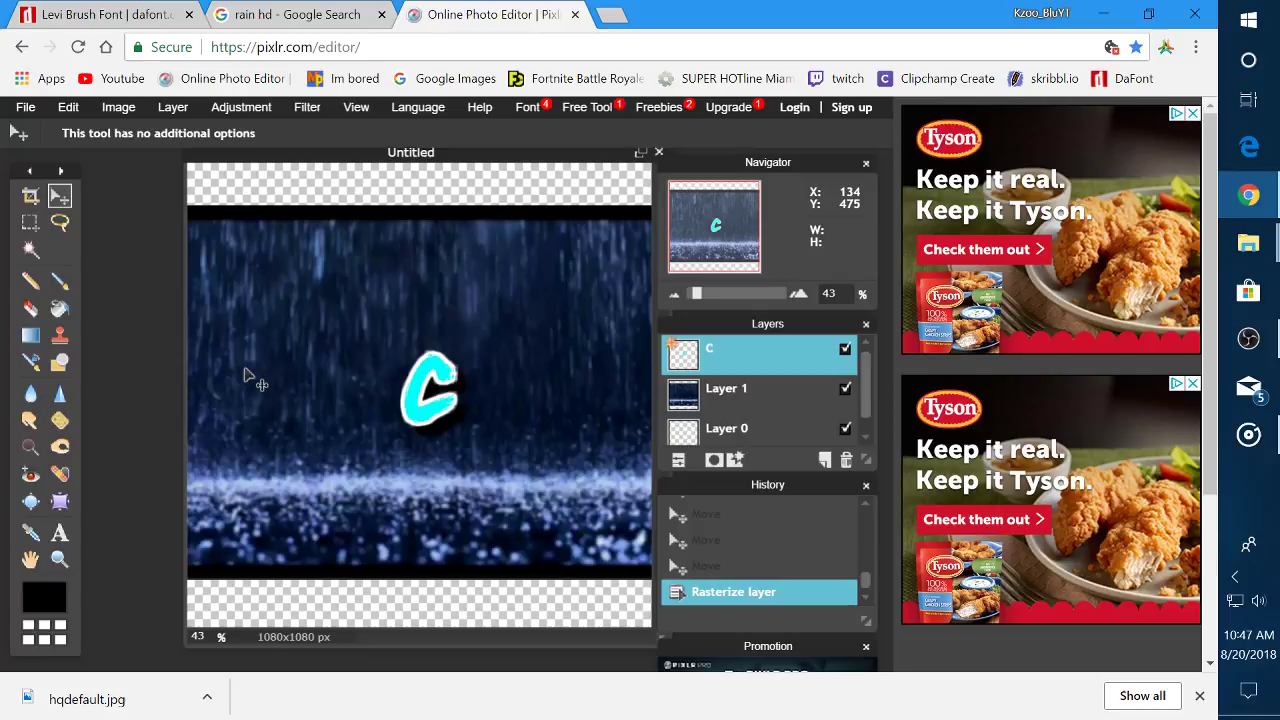
Enlarge the rasterized letter C to about twice its size with Free transform and apply the change
click(68, 107)
click(121, 254)
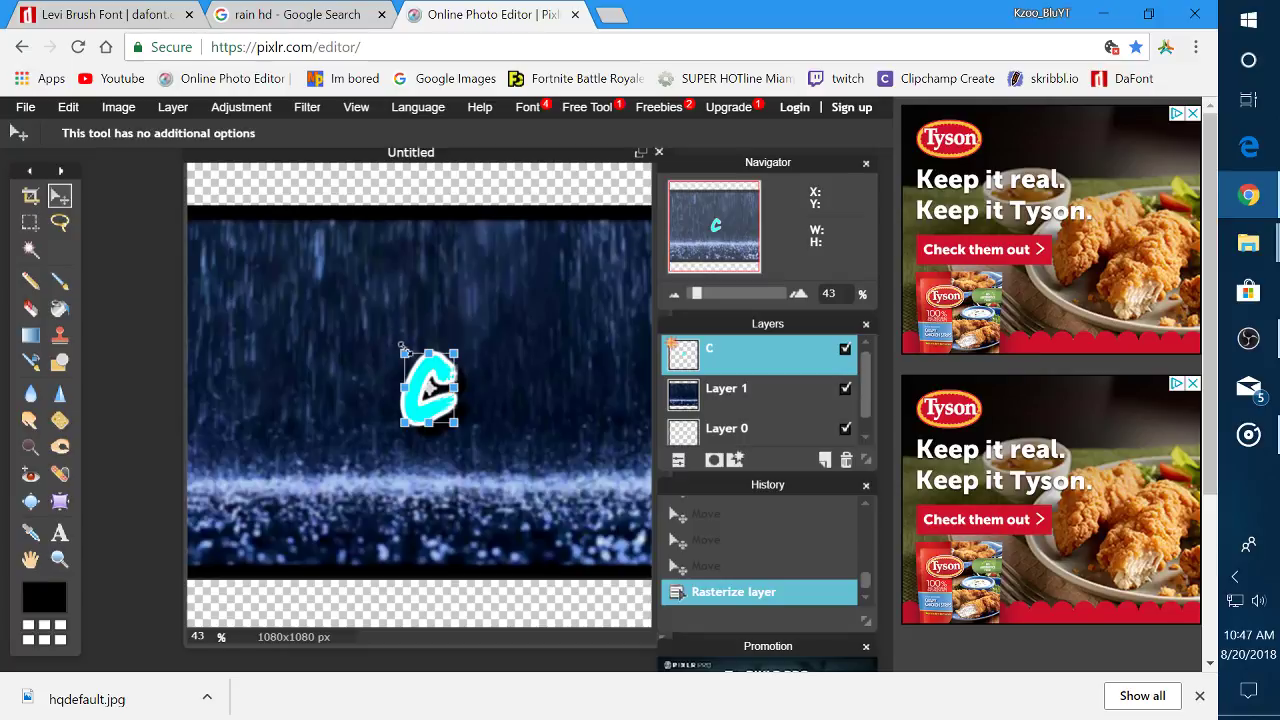
drag(401, 347, 369, 308)
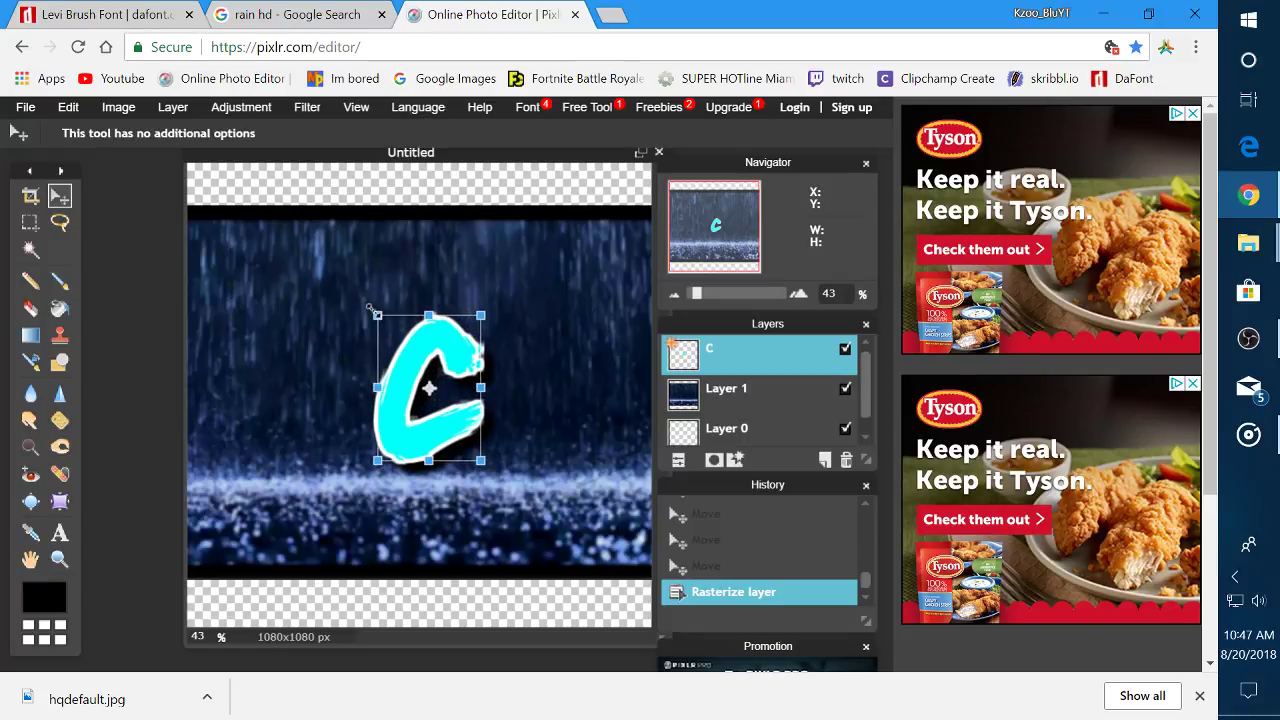
click(549, 447)
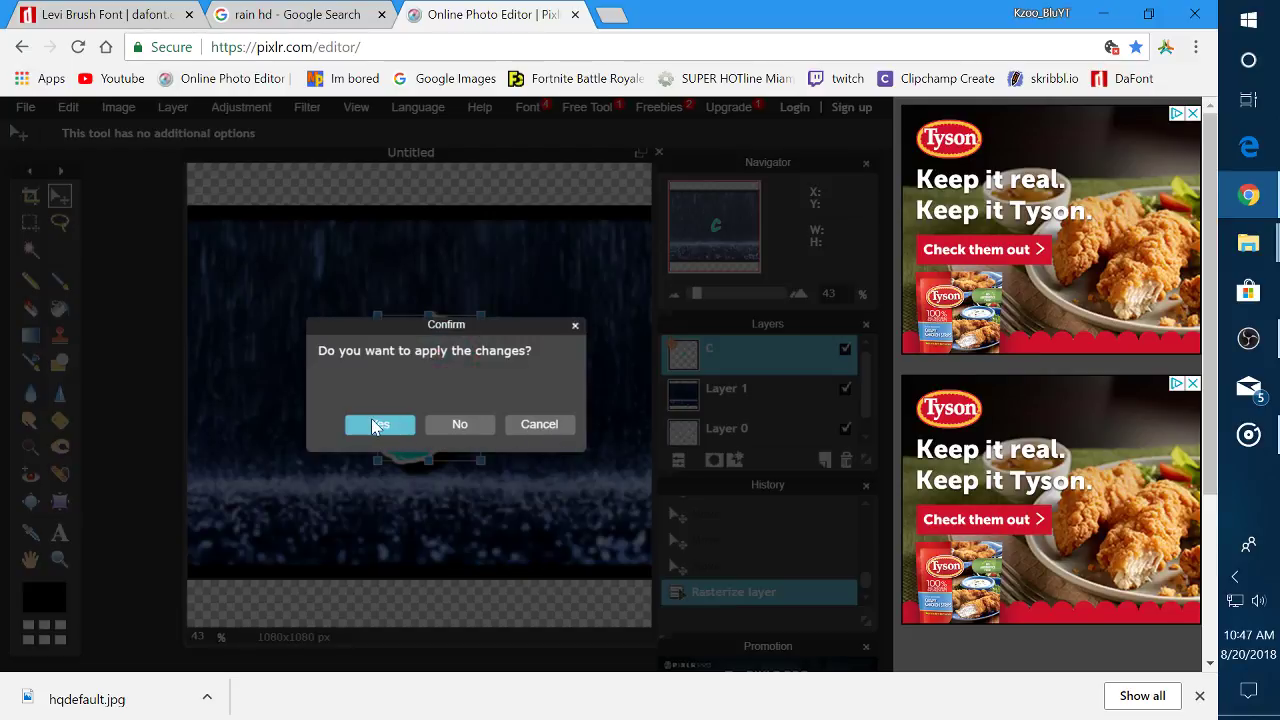
click(374, 425)
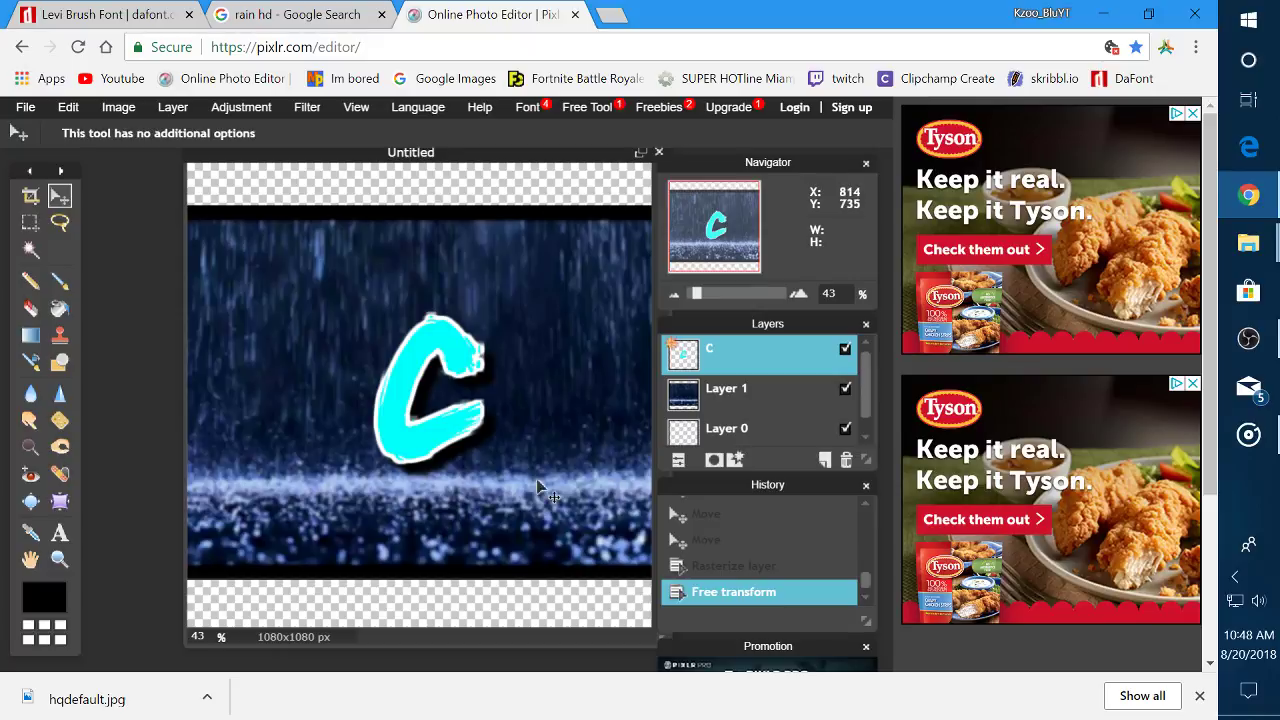
Reposition the enlarged letter C near the center of the rain image
mouse_move(420, 418)
mouse_down()
mouse_move(372, 399)
mouse_move(410, 399)
mouse_move(427, 416)
mouse_up()
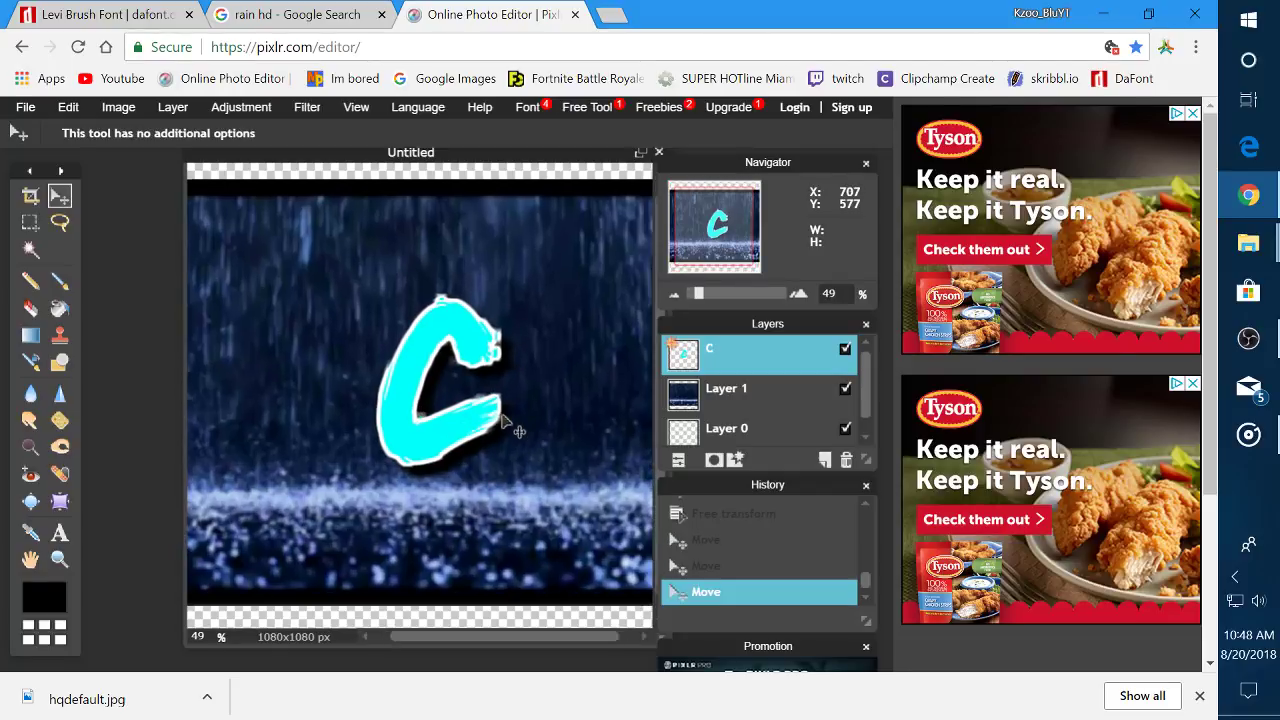
scroll(508, 423, down, 3)
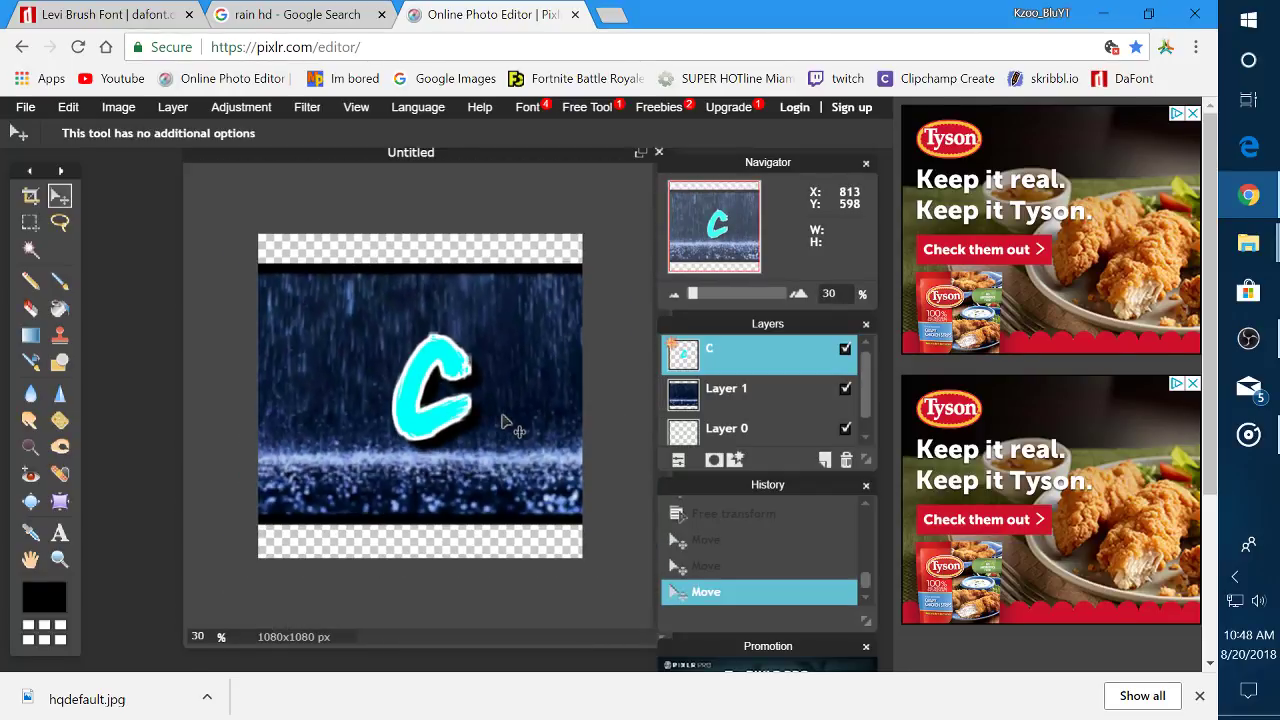
mouse_move(503, 416)
mouse_down()
mouse_move(466, 419)
mouse_move(511, 433)
mouse_up()
scroll(510, 440, up, 4)
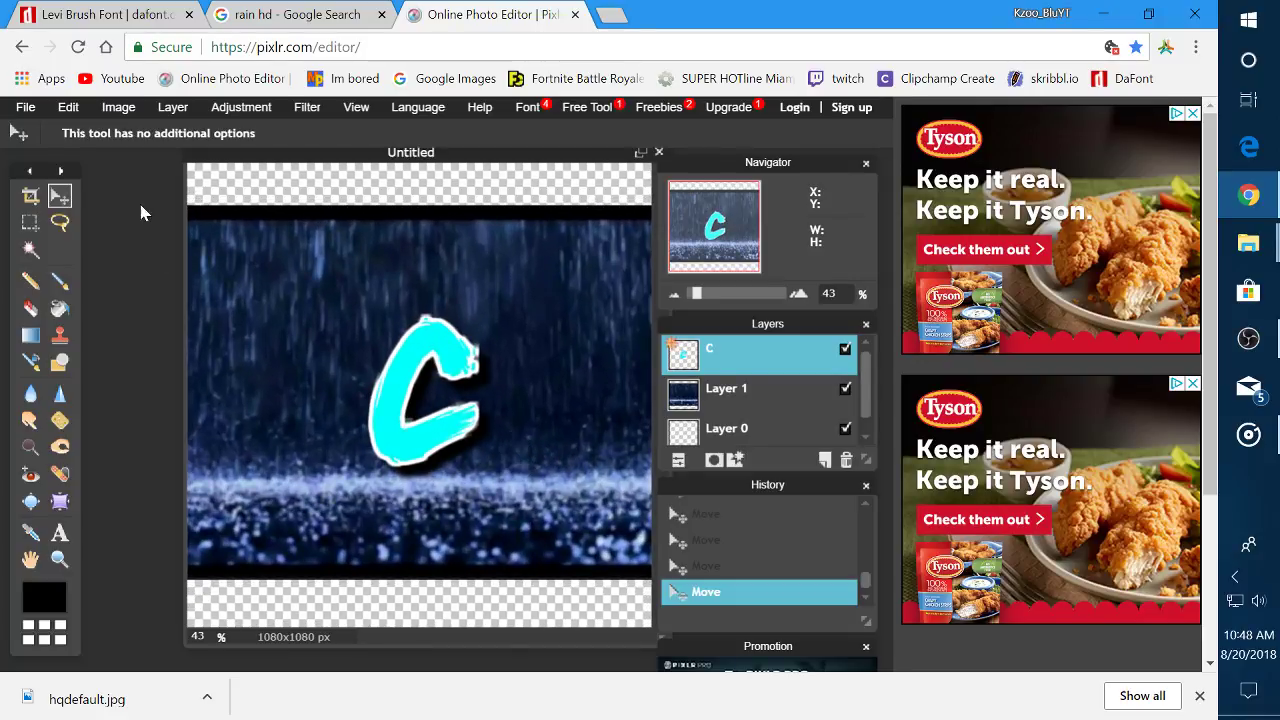
Save the image as a JPEG named "BEn 1" at quality 100 in the Stuff folder
click(25, 107)
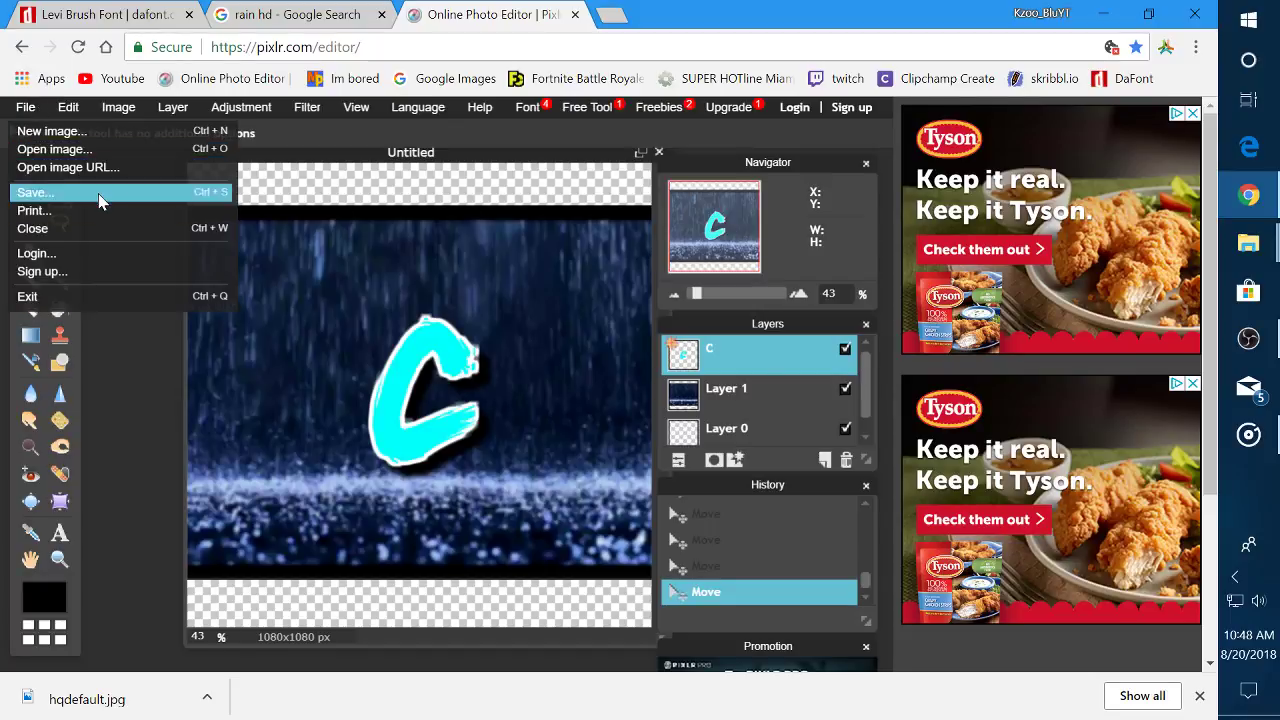
click(40, 196)
drag(701, 373, 770, 373)
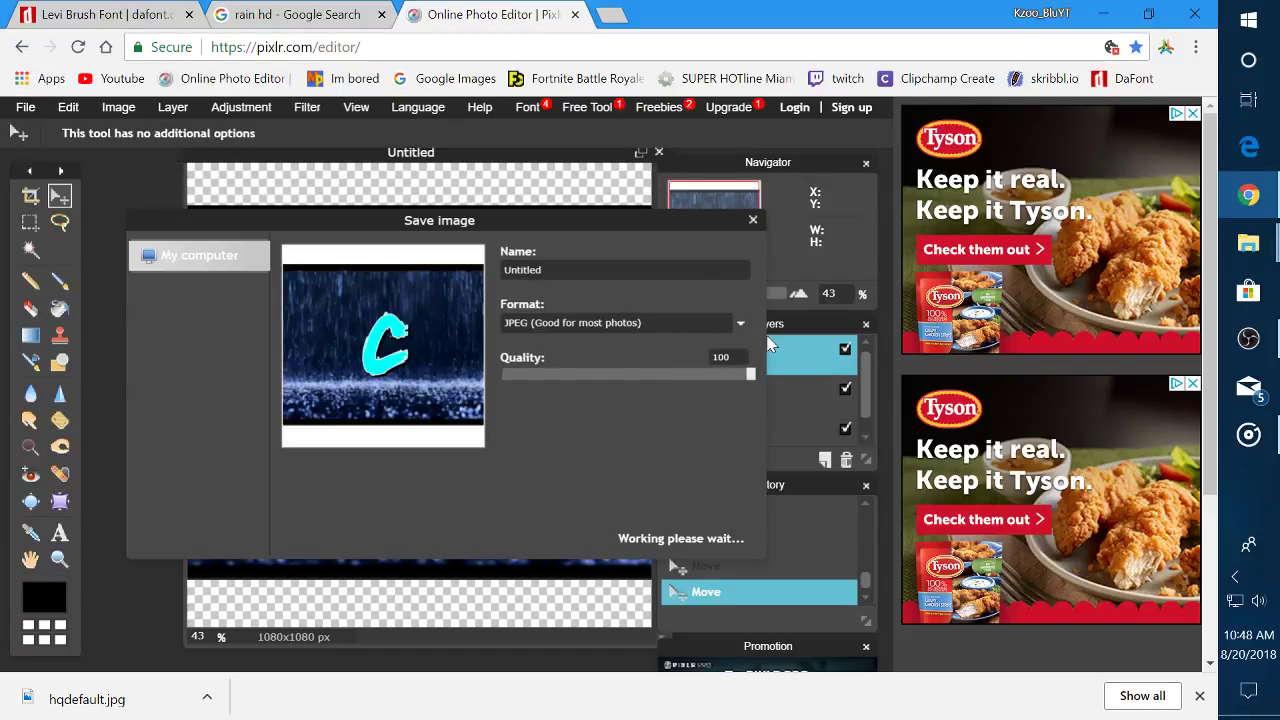
key(BackSpace)
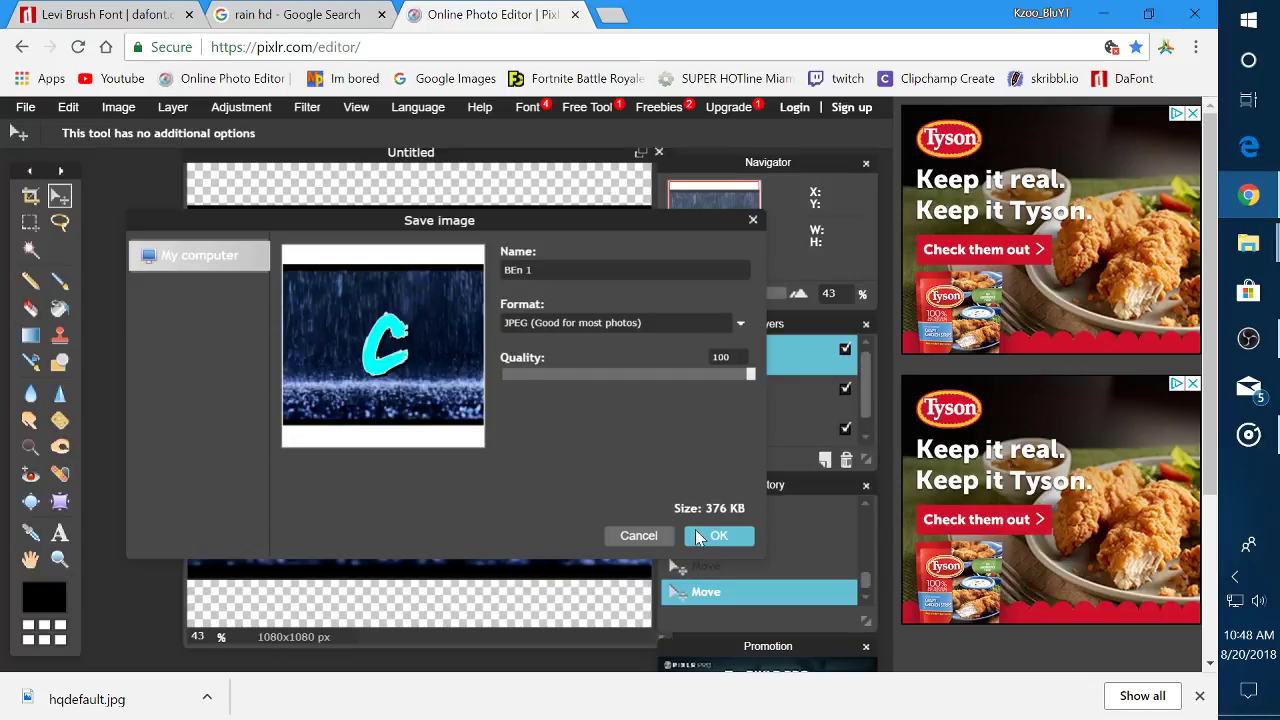
click(697, 538)
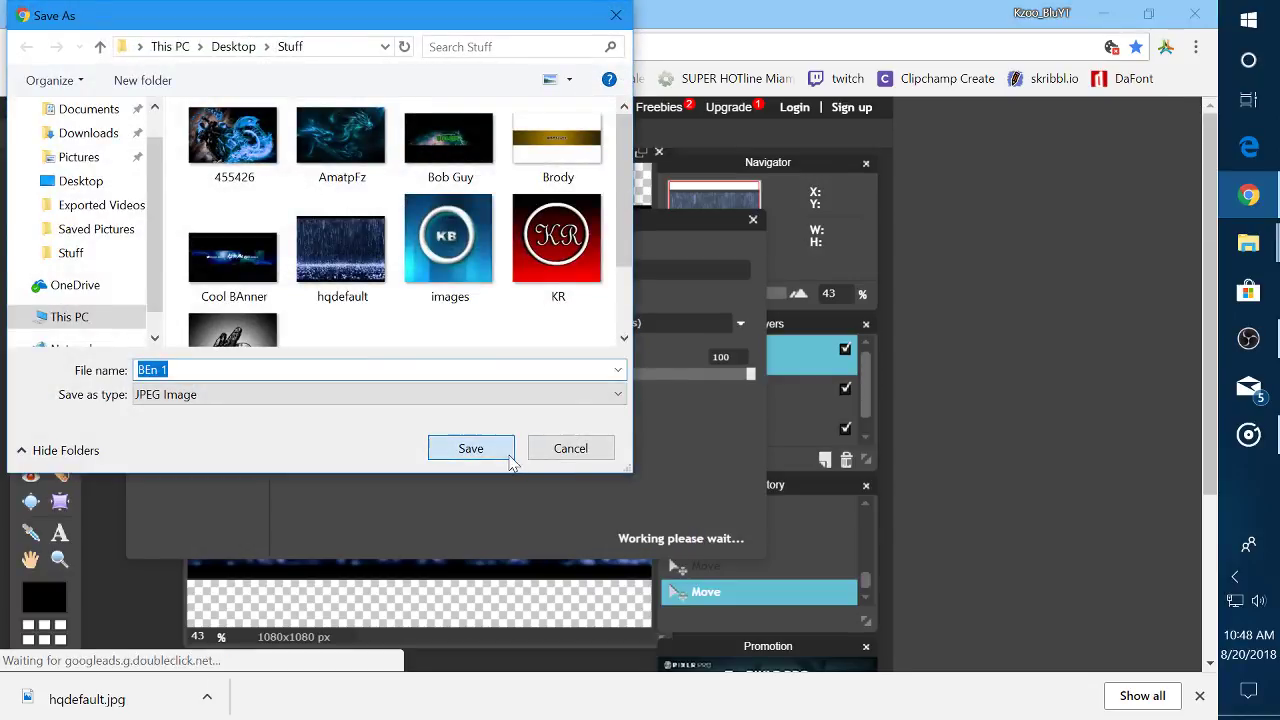
click(509, 456)
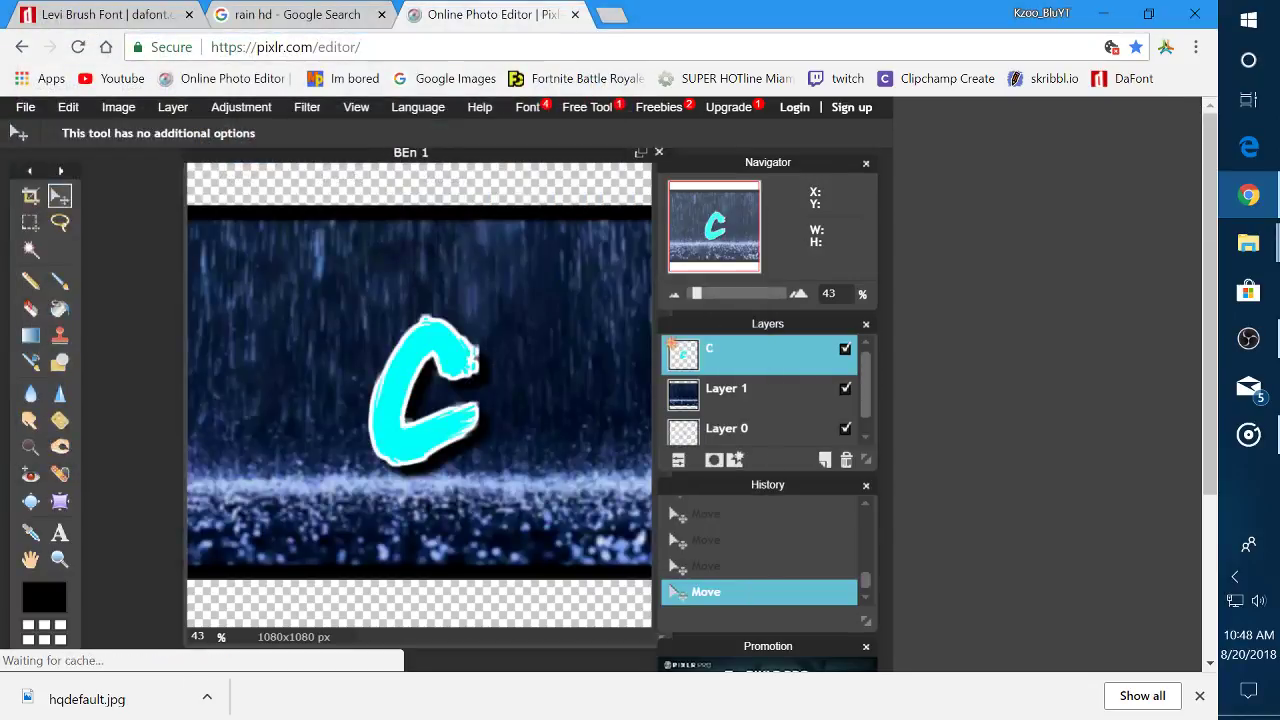
Close the BEn 1 image without saving it again
click(656, 152)
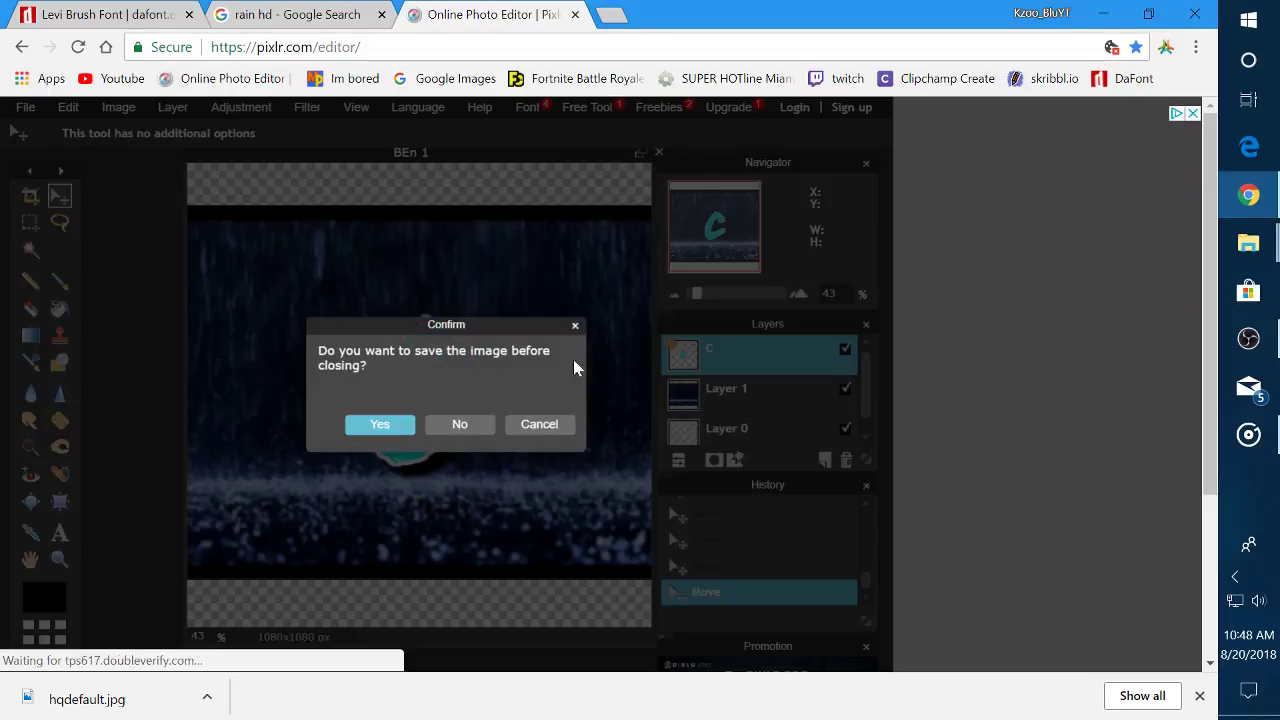
click(459, 424)
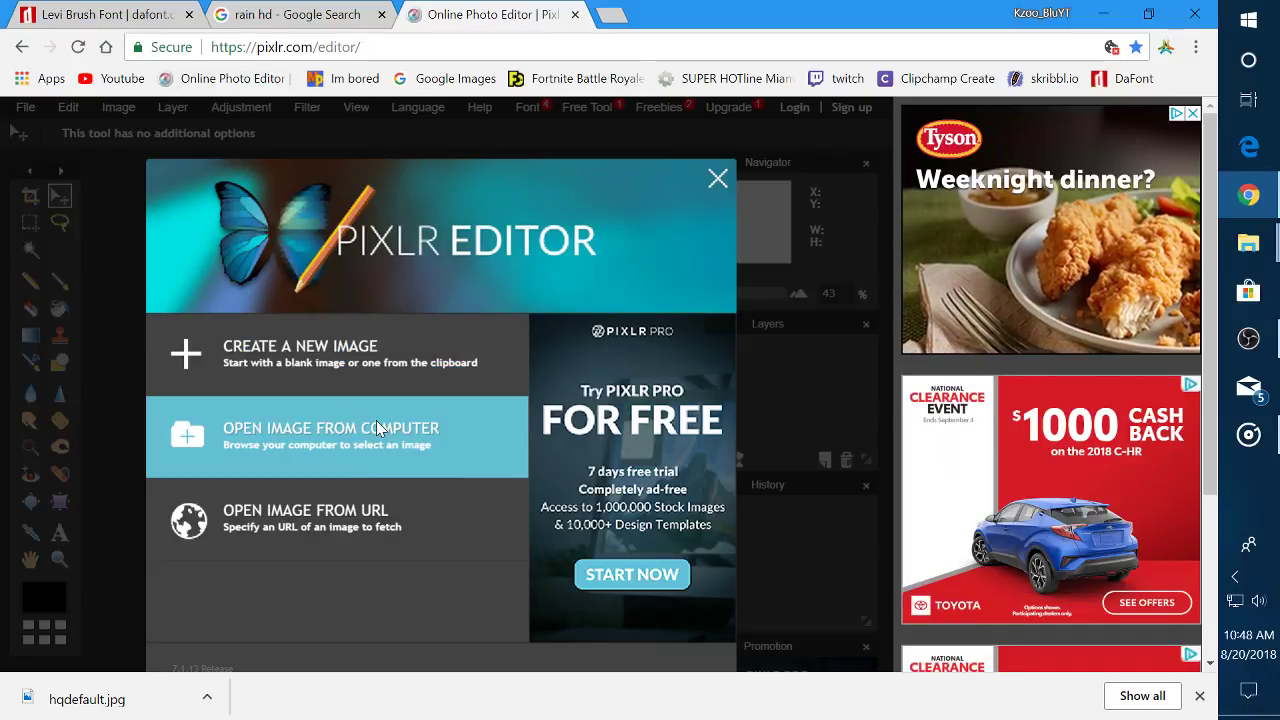
click(376, 428)
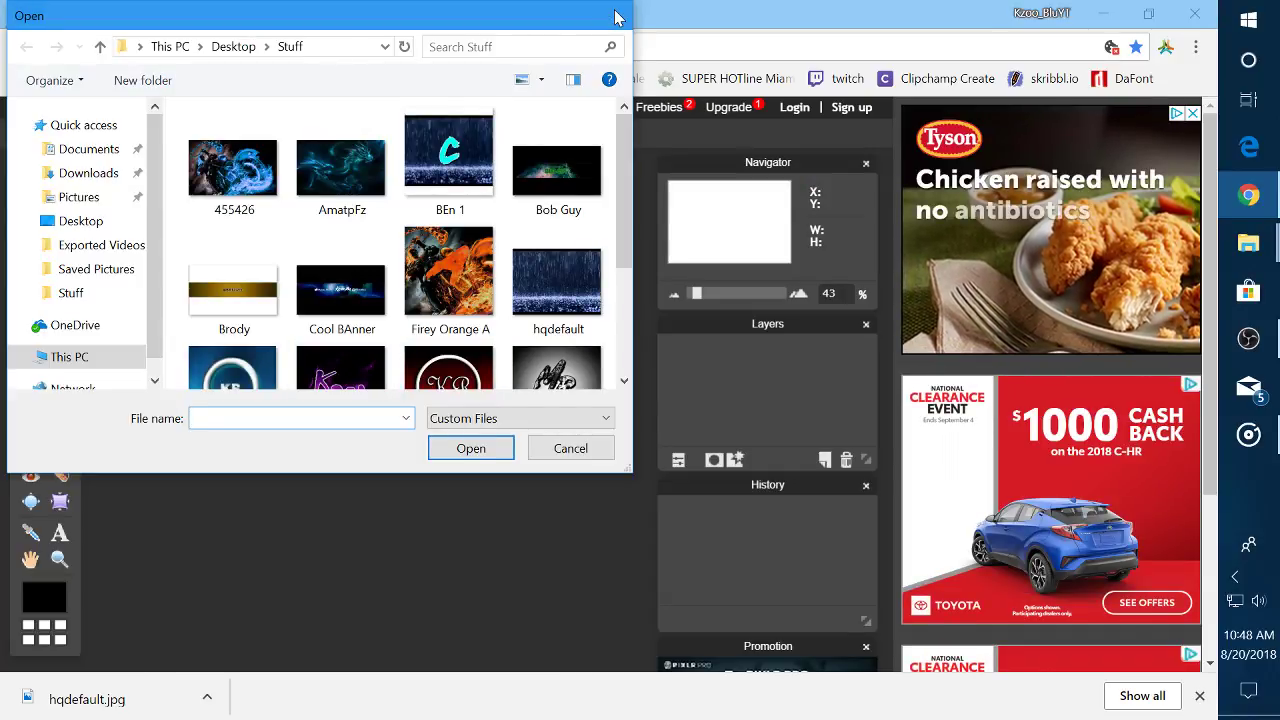
click(616, 18)
Create a new transparent 1080x1080 image and shift its window closer to the Navigator and Layers panels
click(378, 366)
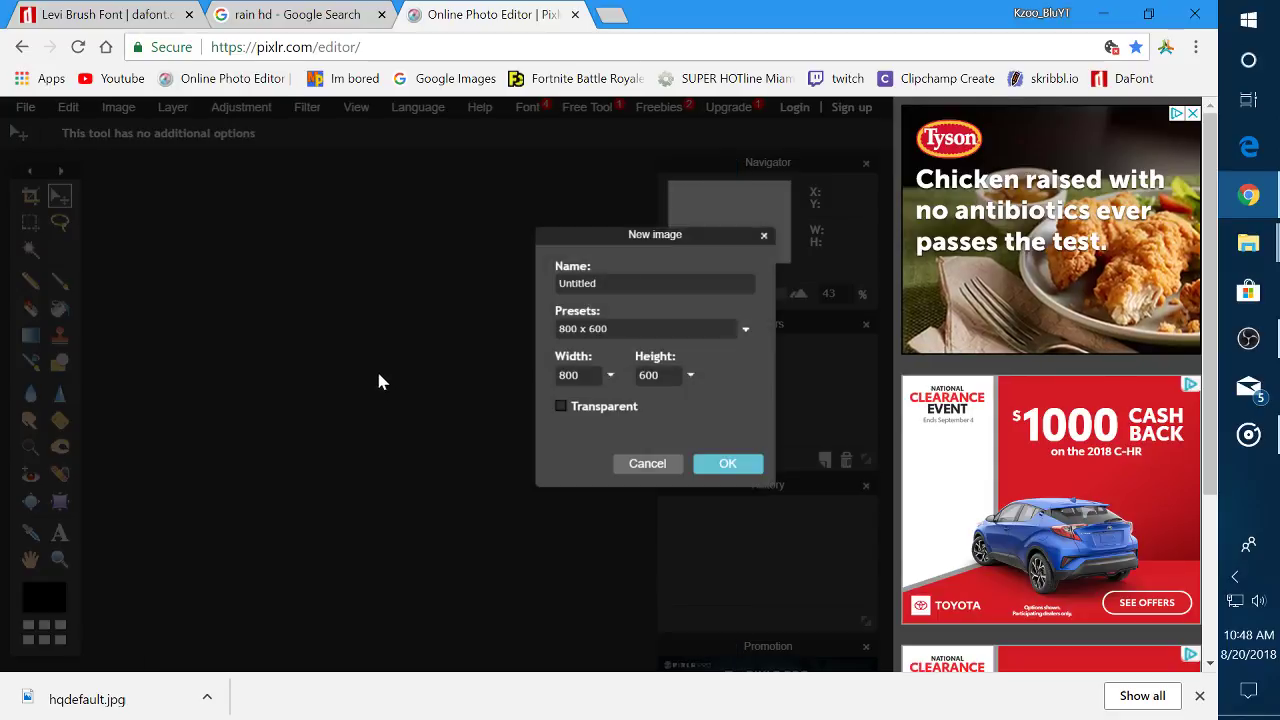
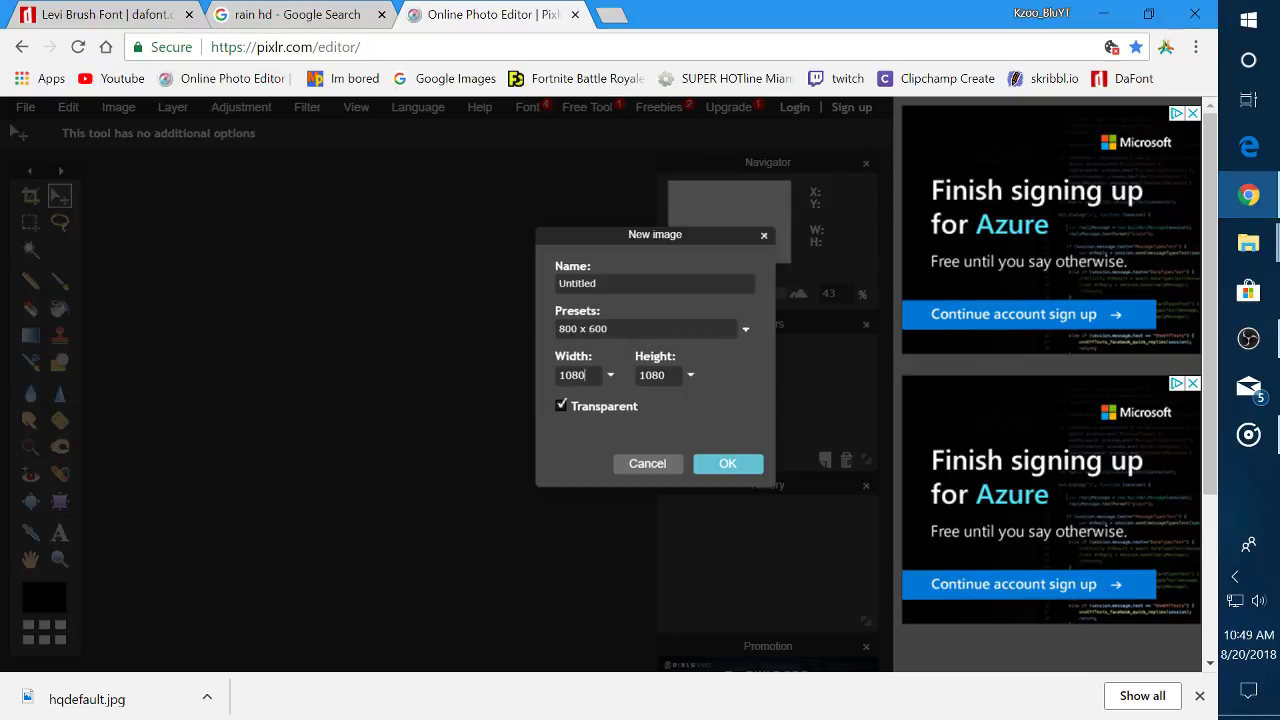
click(740, 470)
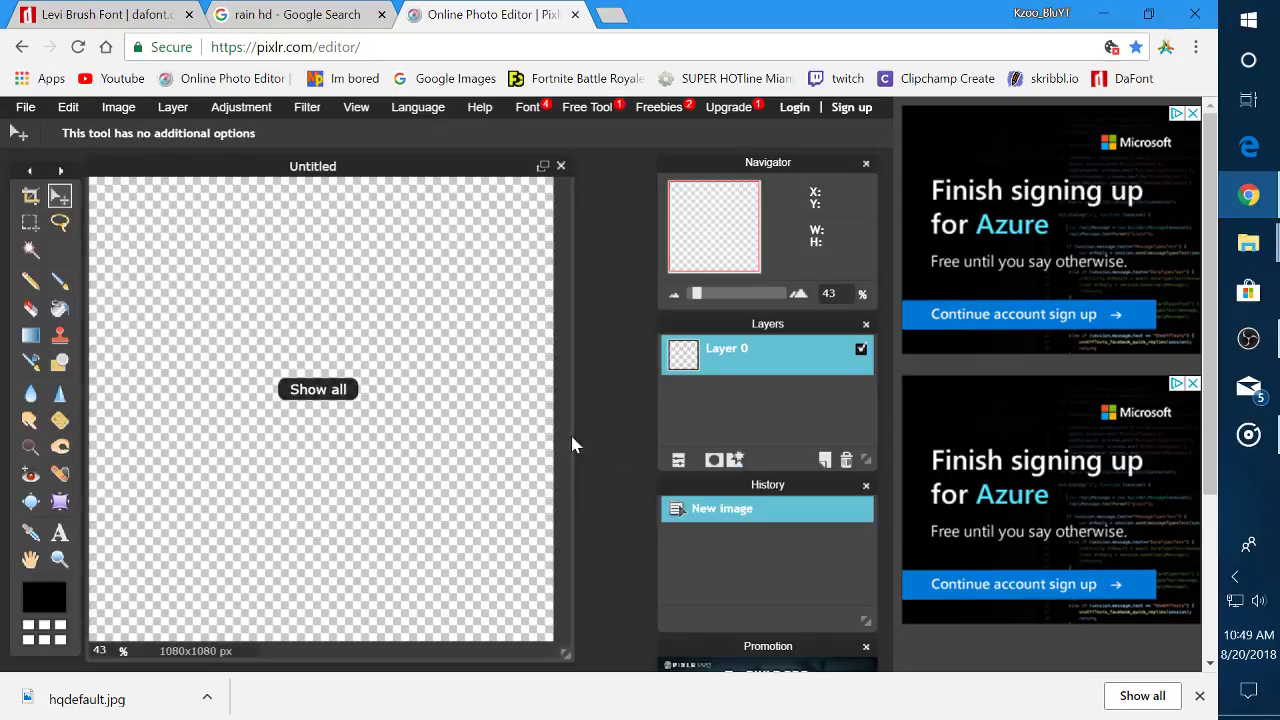
drag(305, 166, 398, 152)
drag(504, 164, 487, 157)
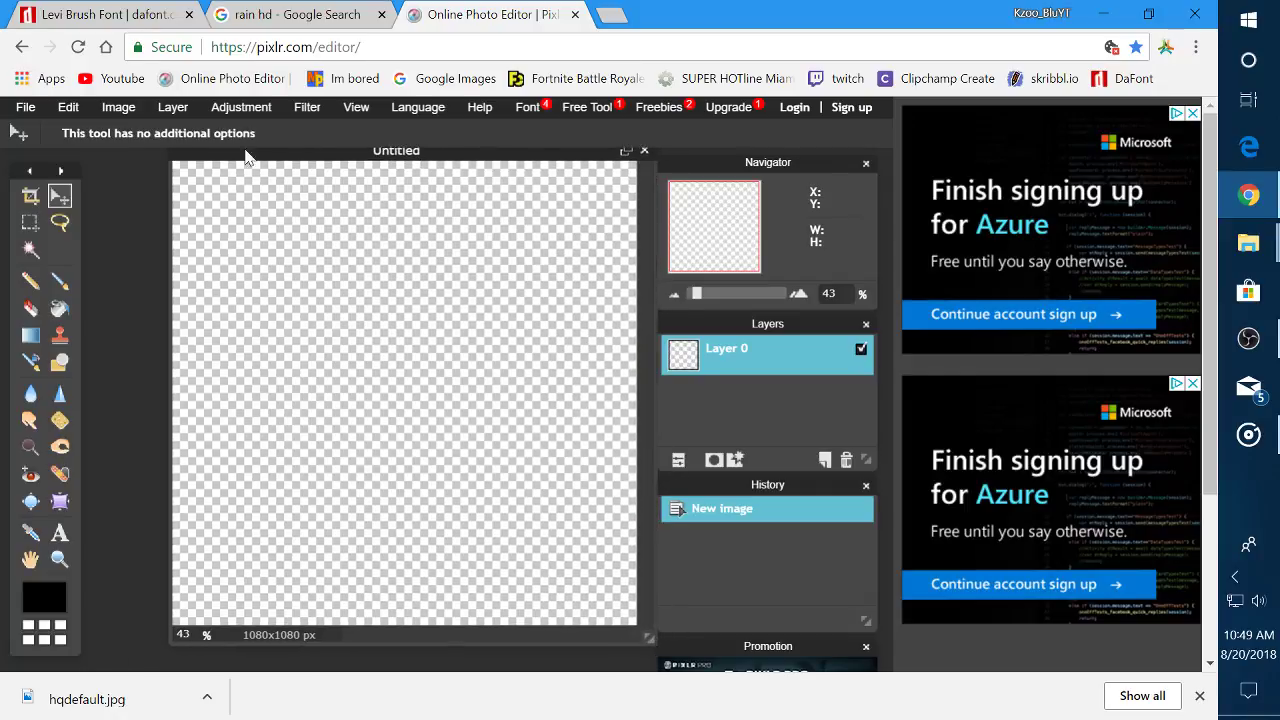
click(25, 107)
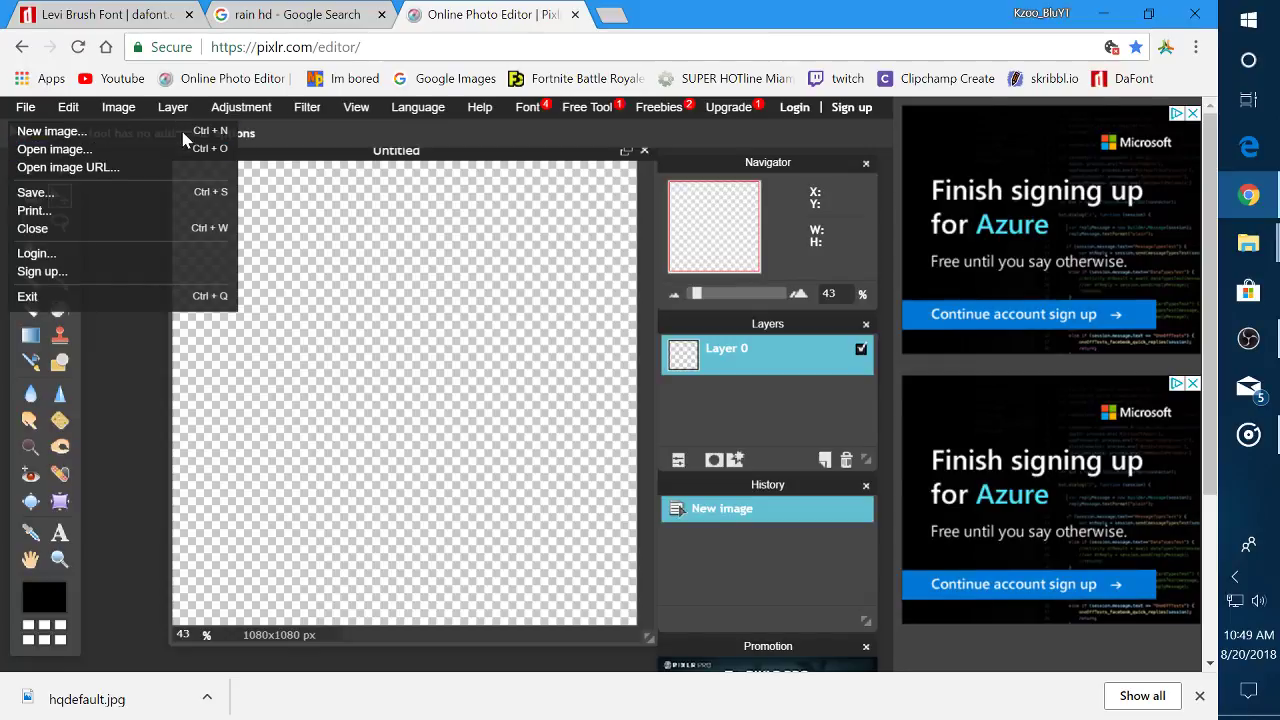
Add a black letter C in LeviBrush Regular, size 572, in the upper middle of the canvas
click(60, 532)
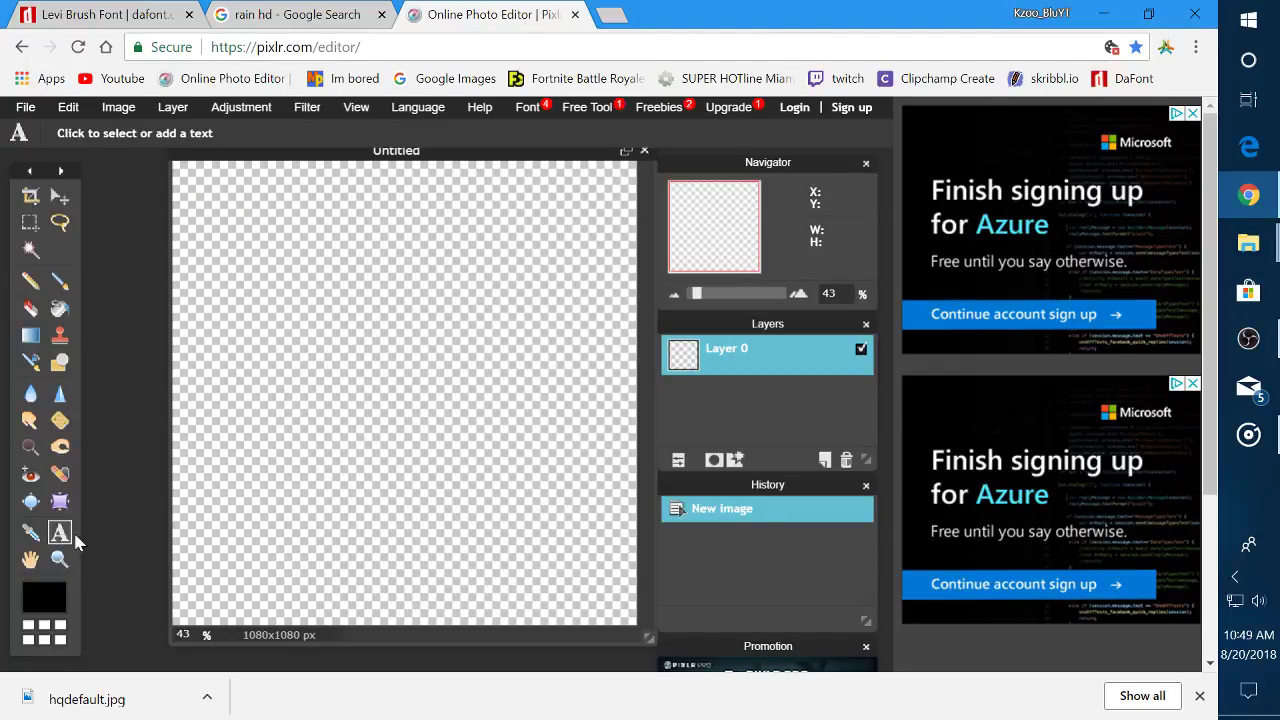
click(364, 388)
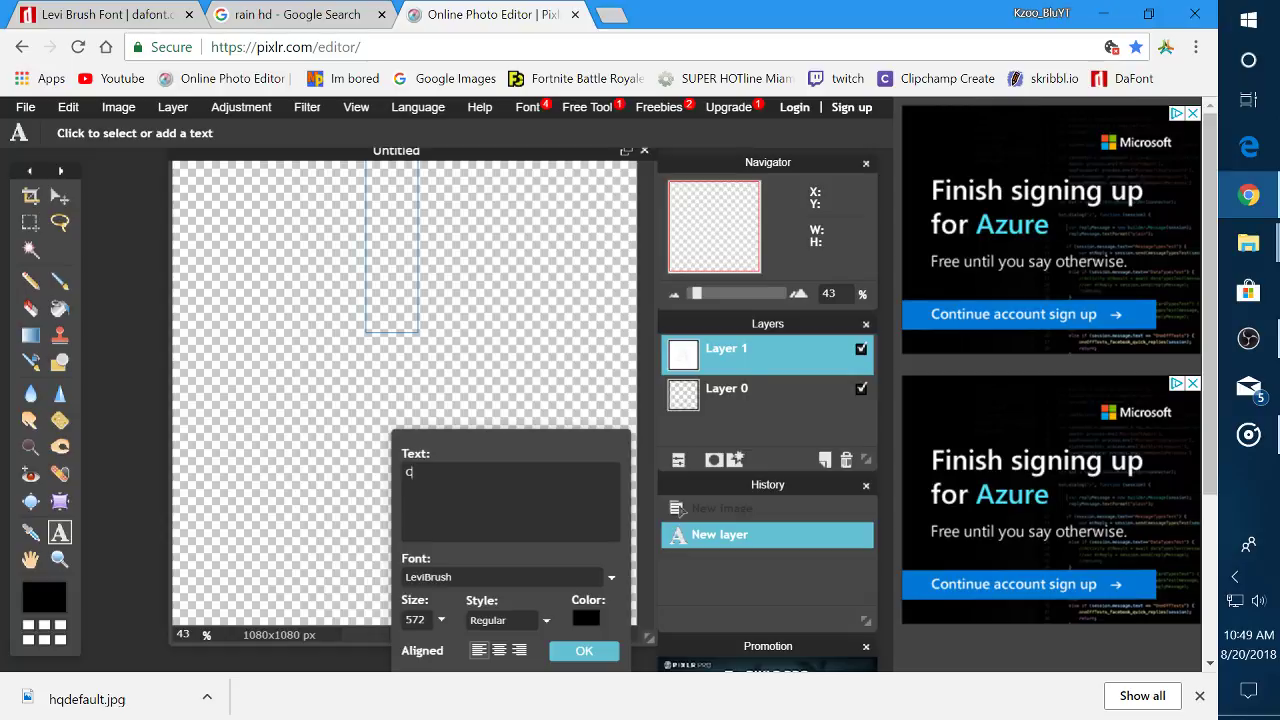
text(c)
drag(393, 245, 398, 340)
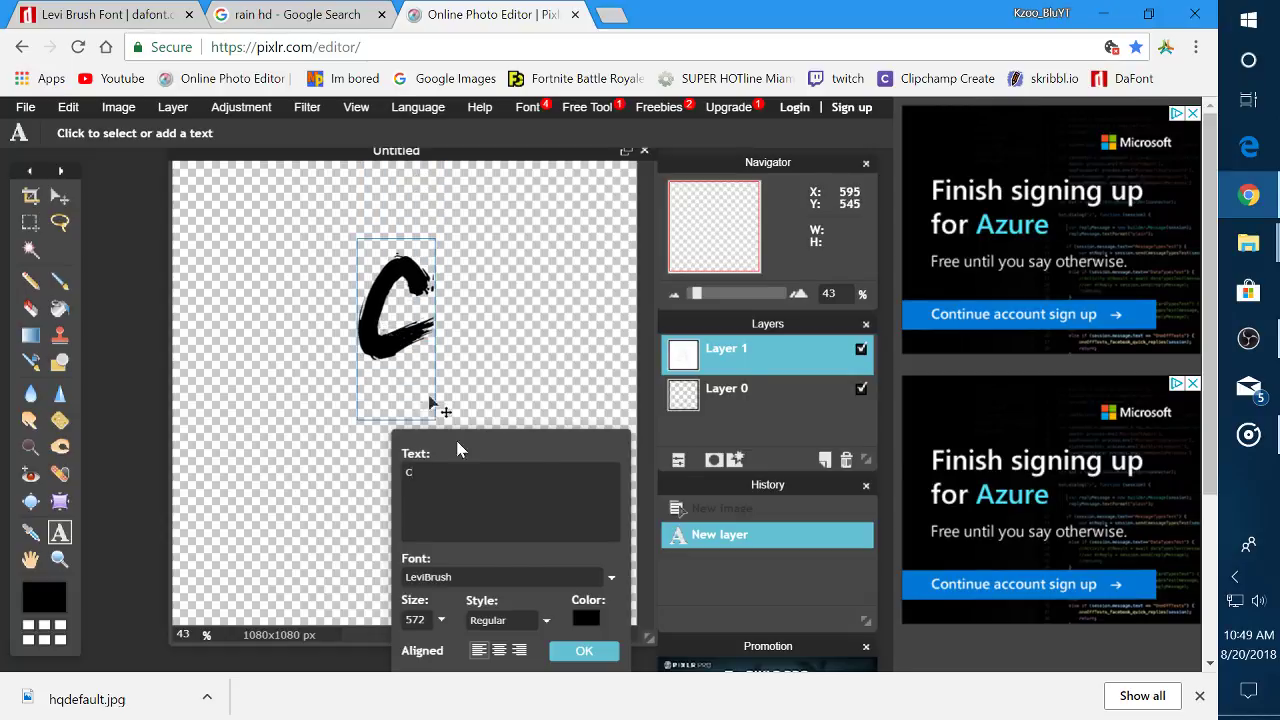
click(585, 619)
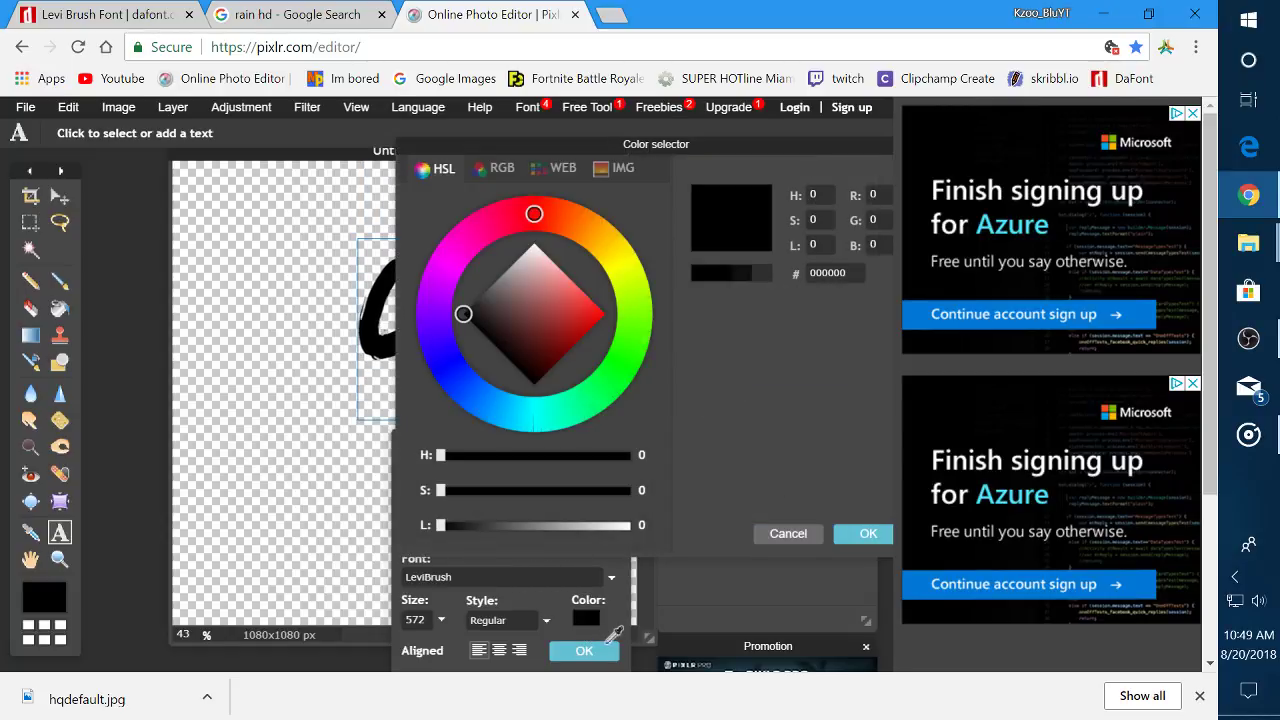
click(868, 534)
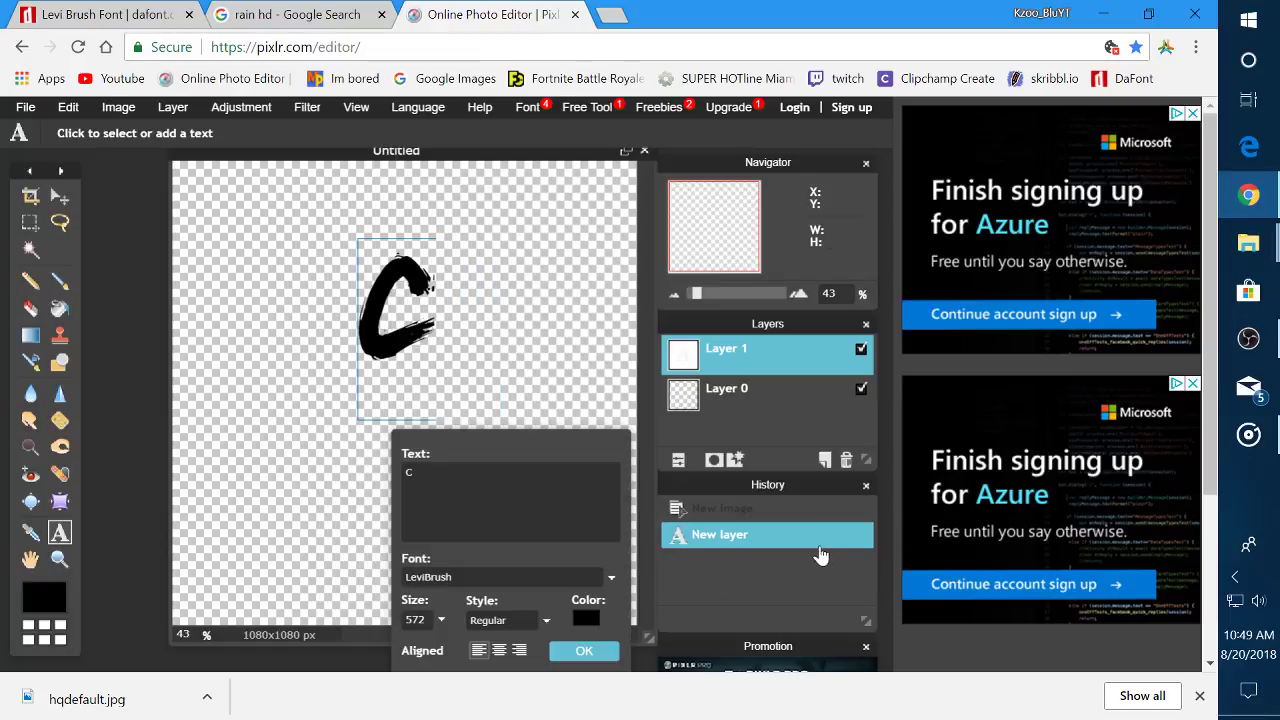
click(584, 651)
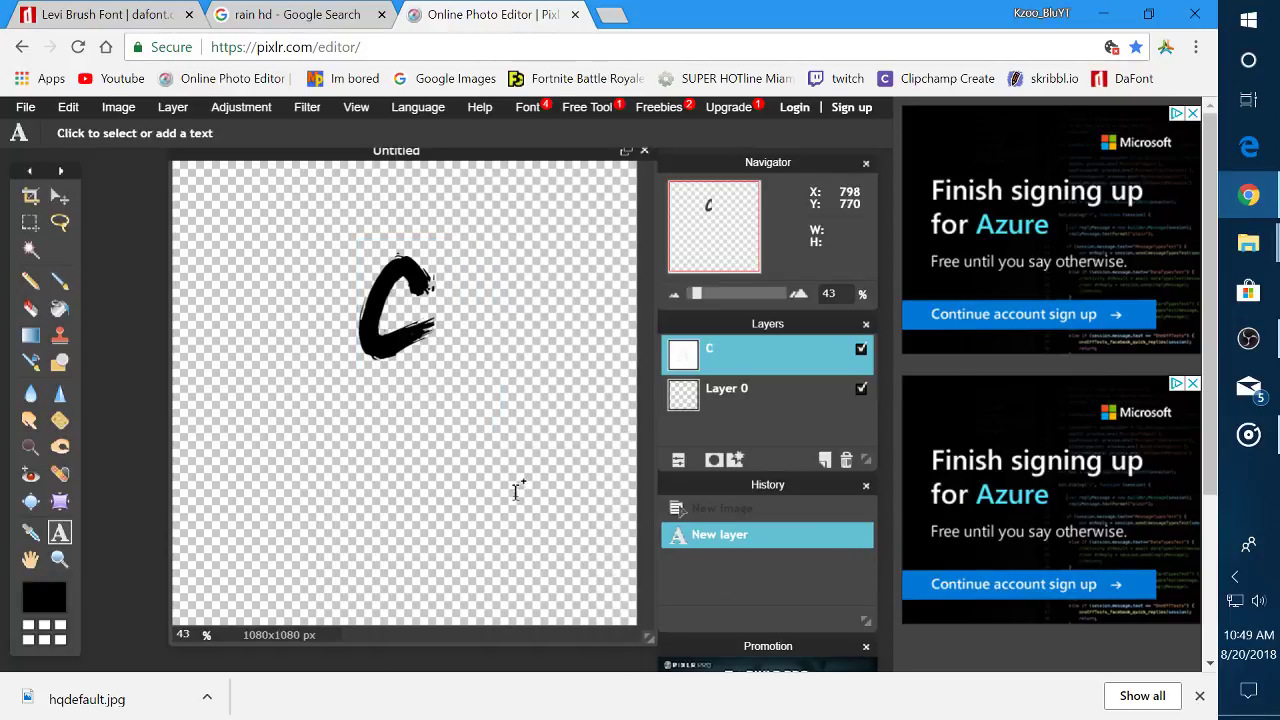
Rasterize the C text layer
click(172, 107)
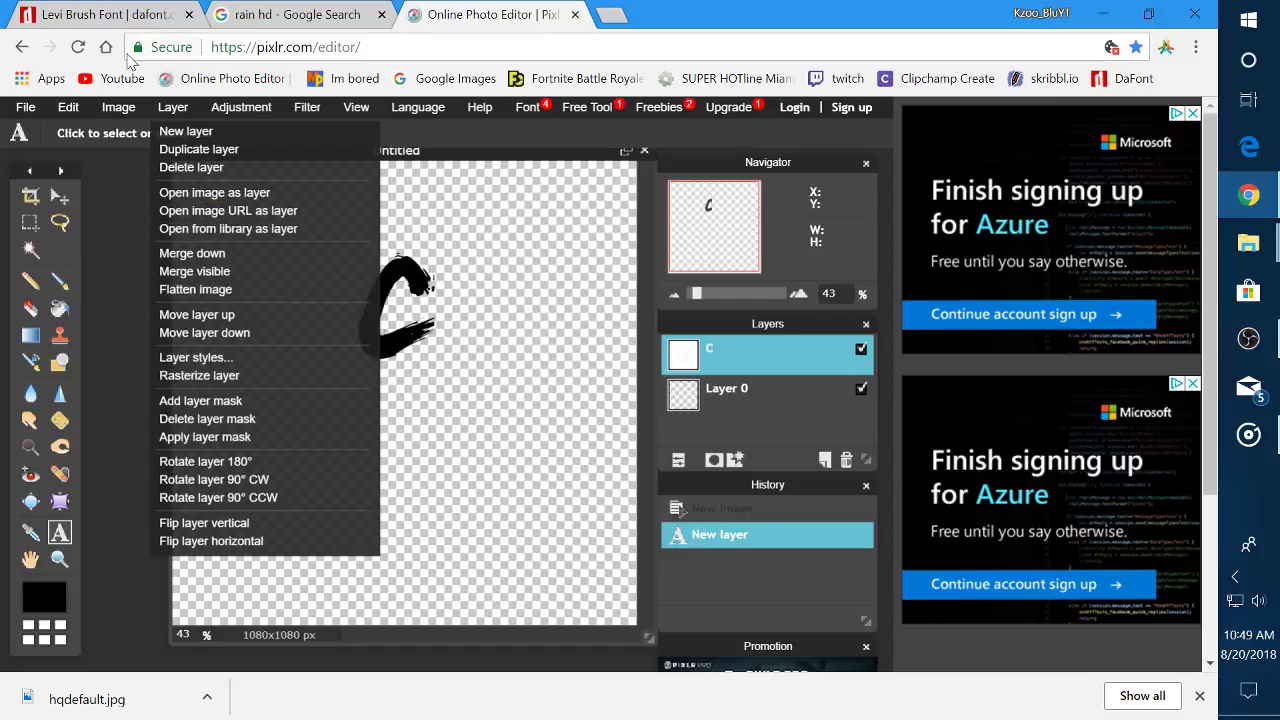
mouse_move(228, 110)
mouse_move(172, 107)
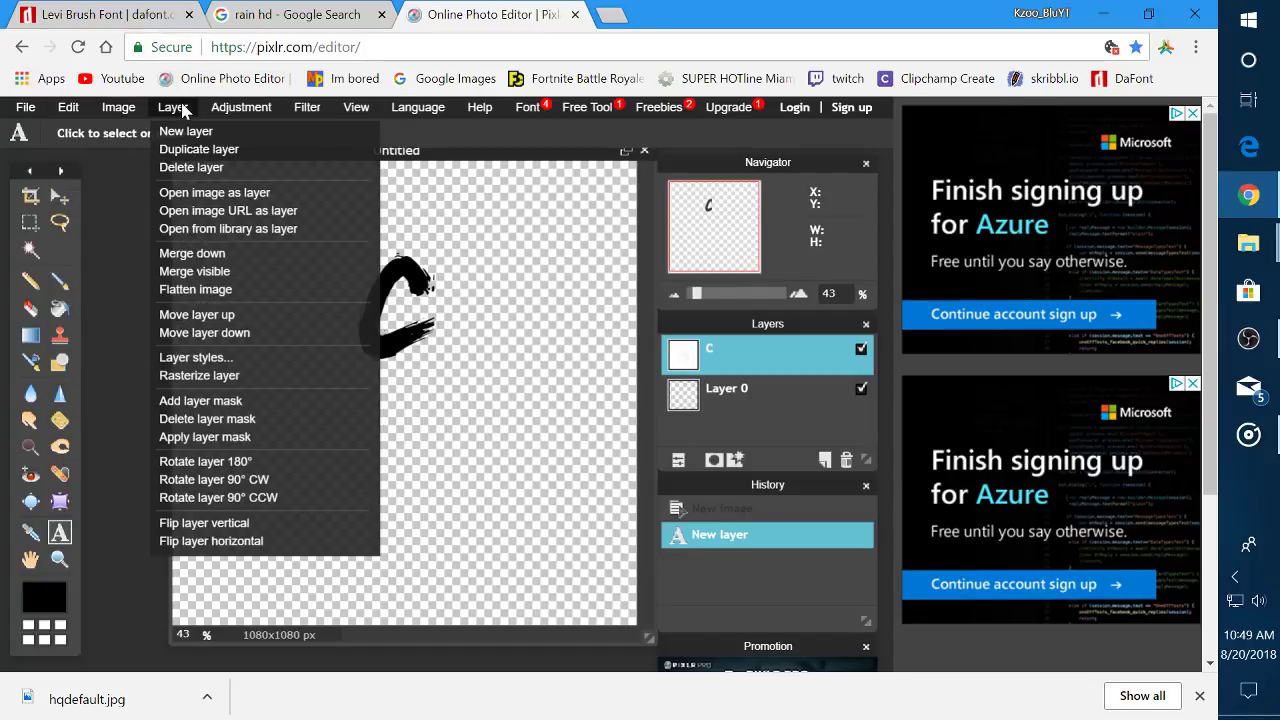
click(228, 376)
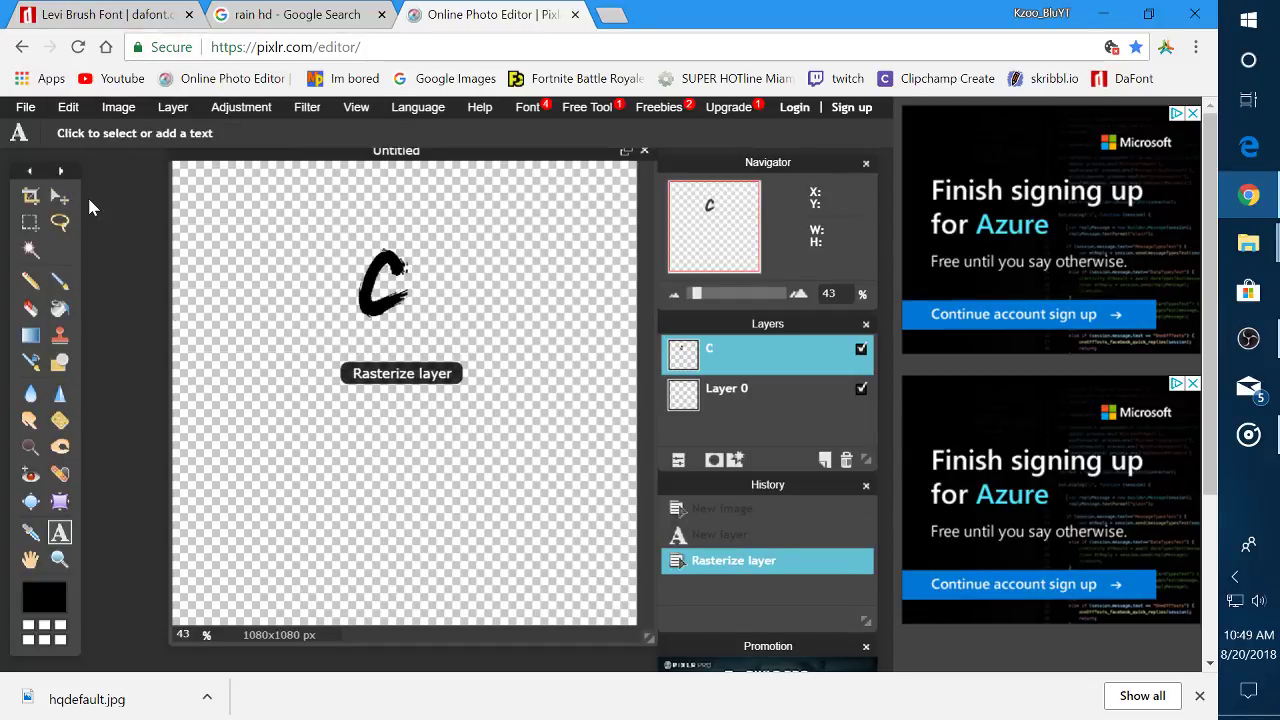
Enlarge the rasterized C to about 3.5 times its size with Free transform, apply it, and move the letter slightly toward the canvas center
click(68, 107)
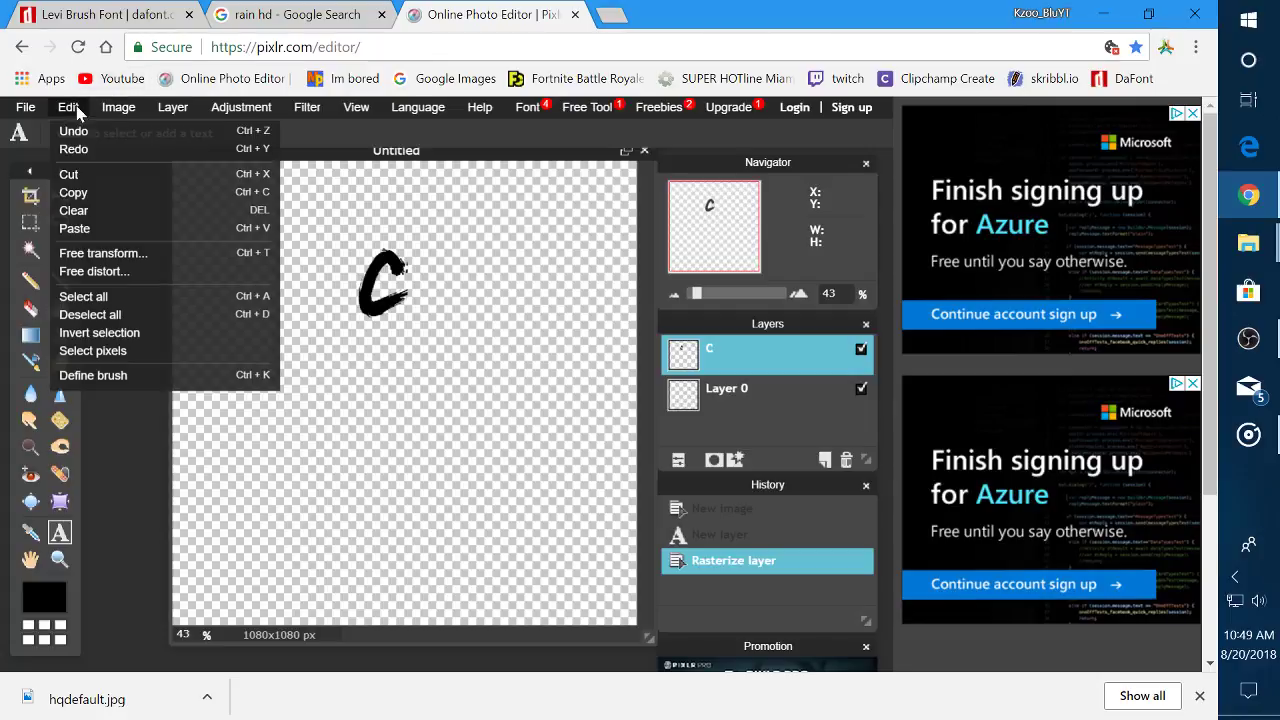
click(166, 256)
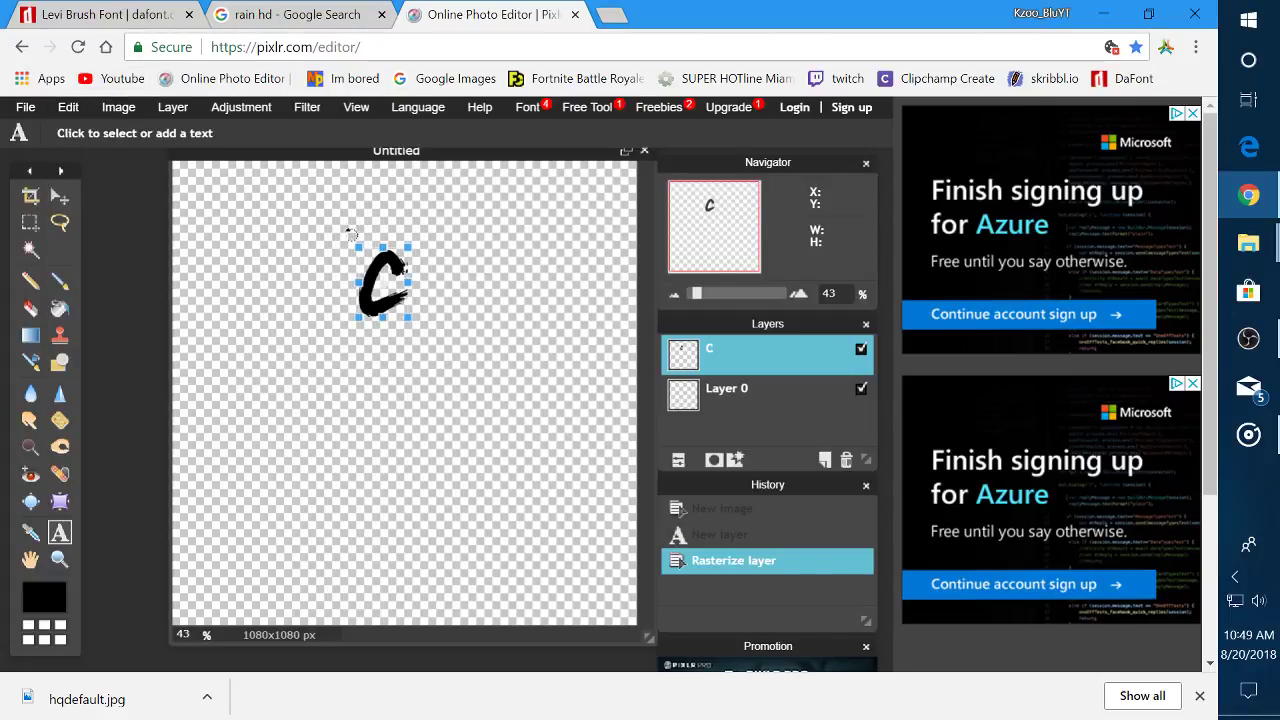
drag(355, 240, 354, 345)
click(244, 321)
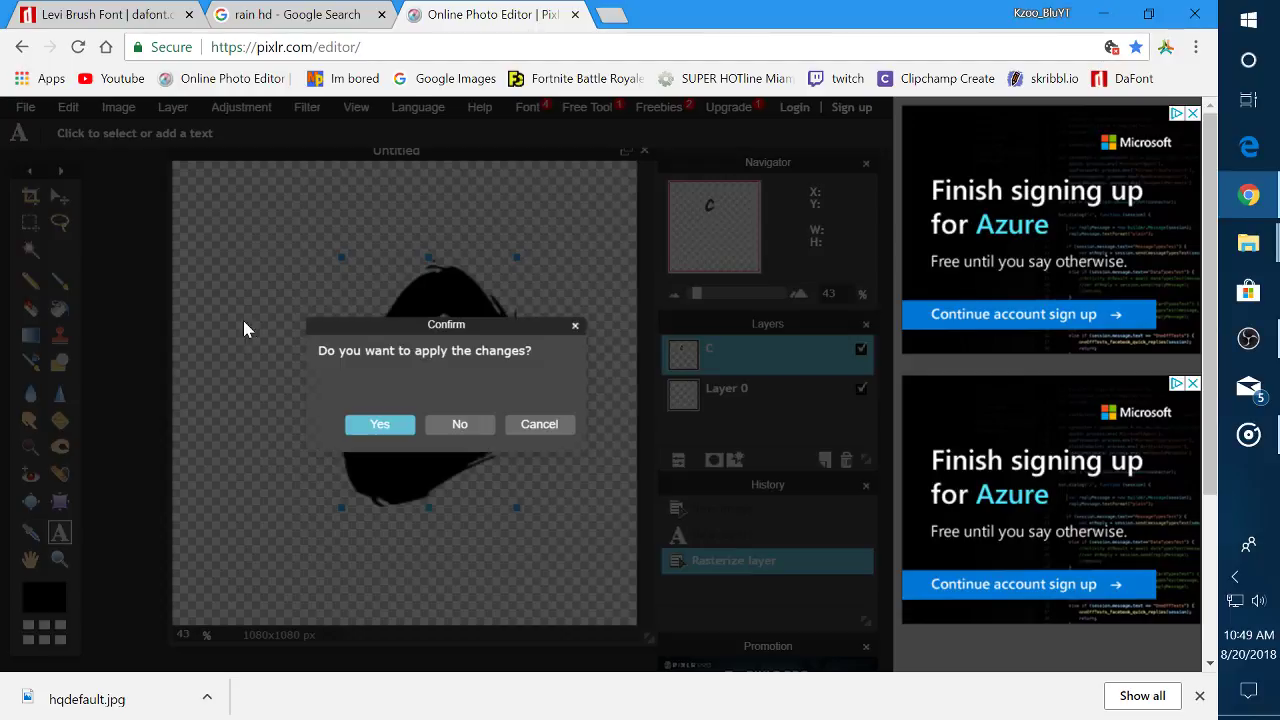
click(380, 424)
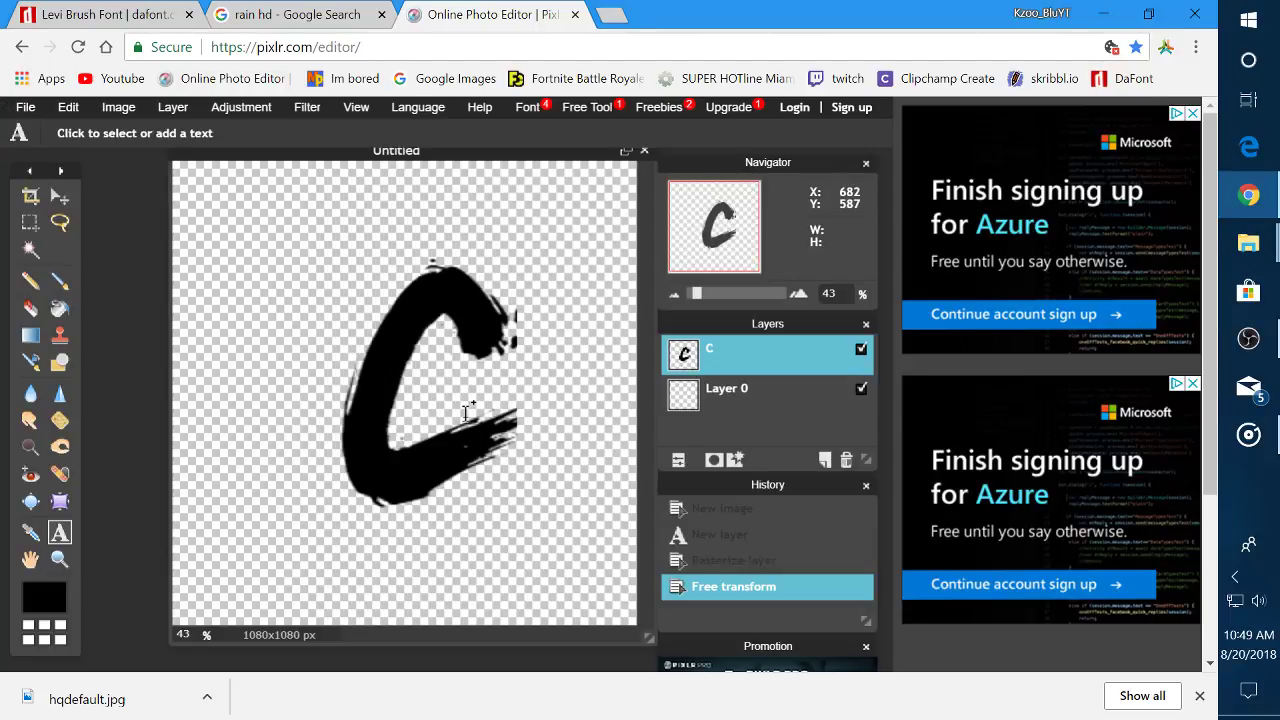
click(60, 196)
mouse_move(366, 328)
mouse_down()
mouse_move(376, 334)
mouse_move(356, 320)
mouse_up()
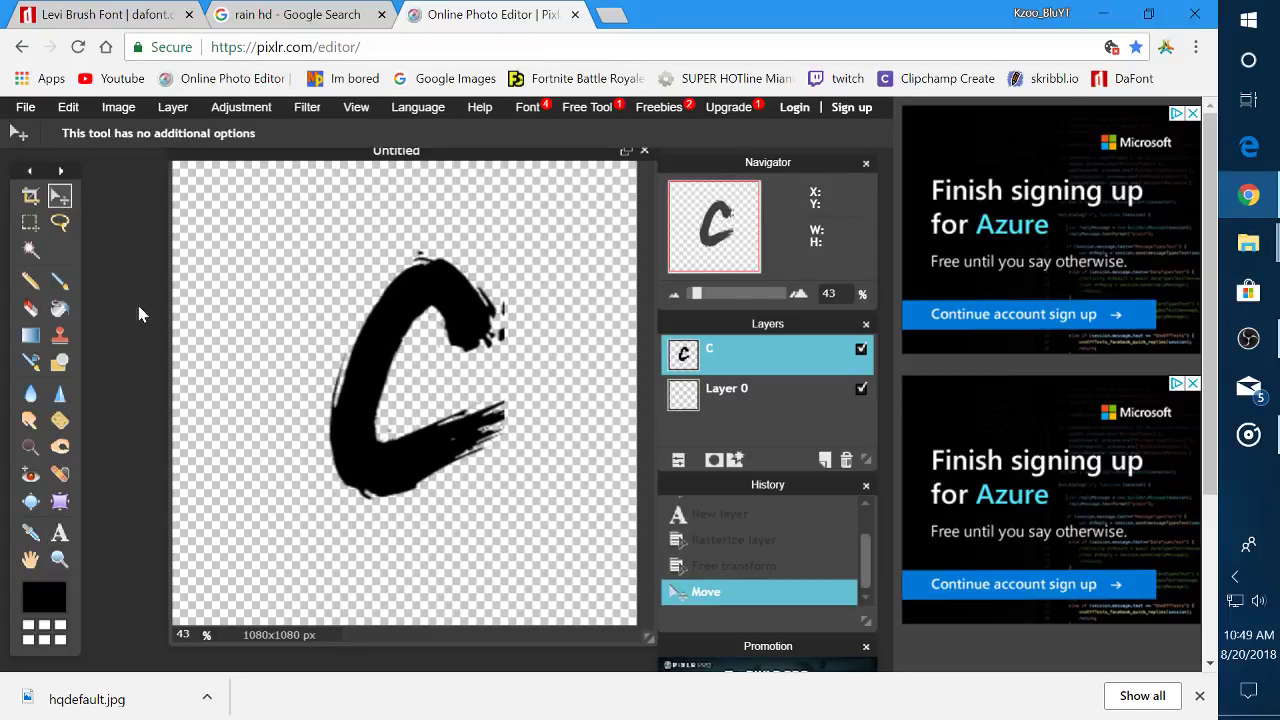
Open the hqdefault rain image as a new layer above the letter C
click(74, 110)
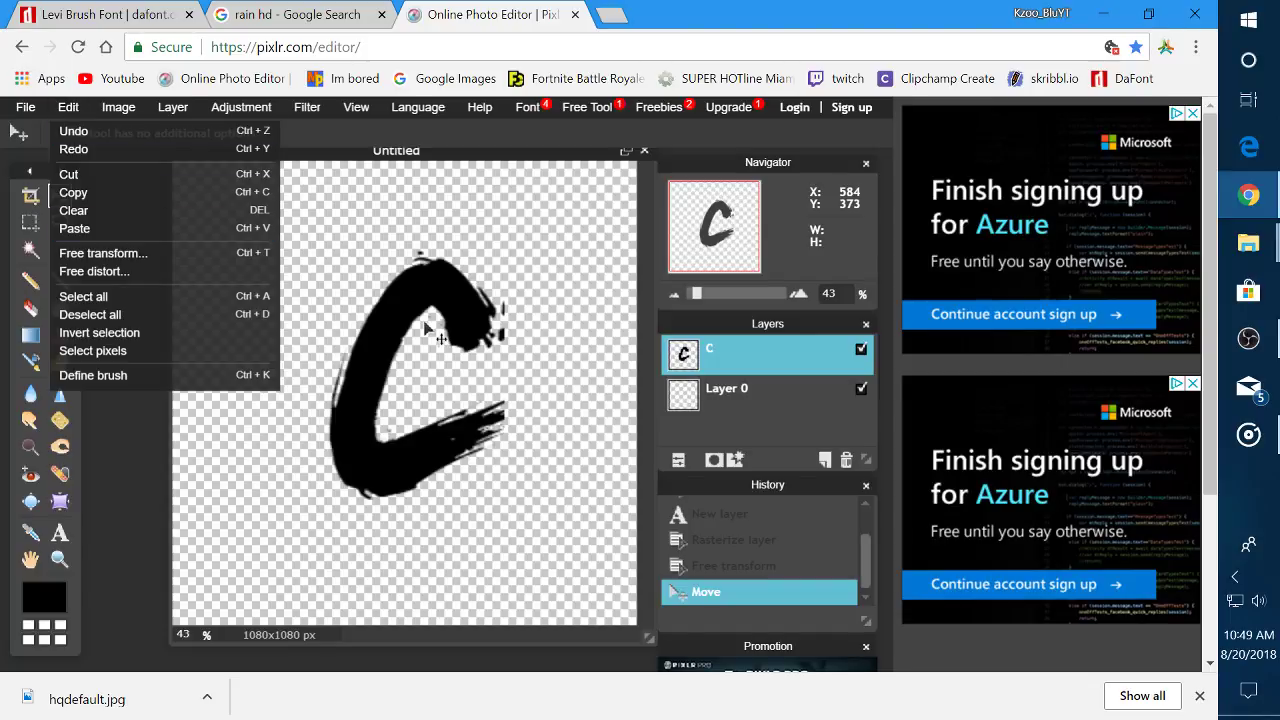
click(172, 107)
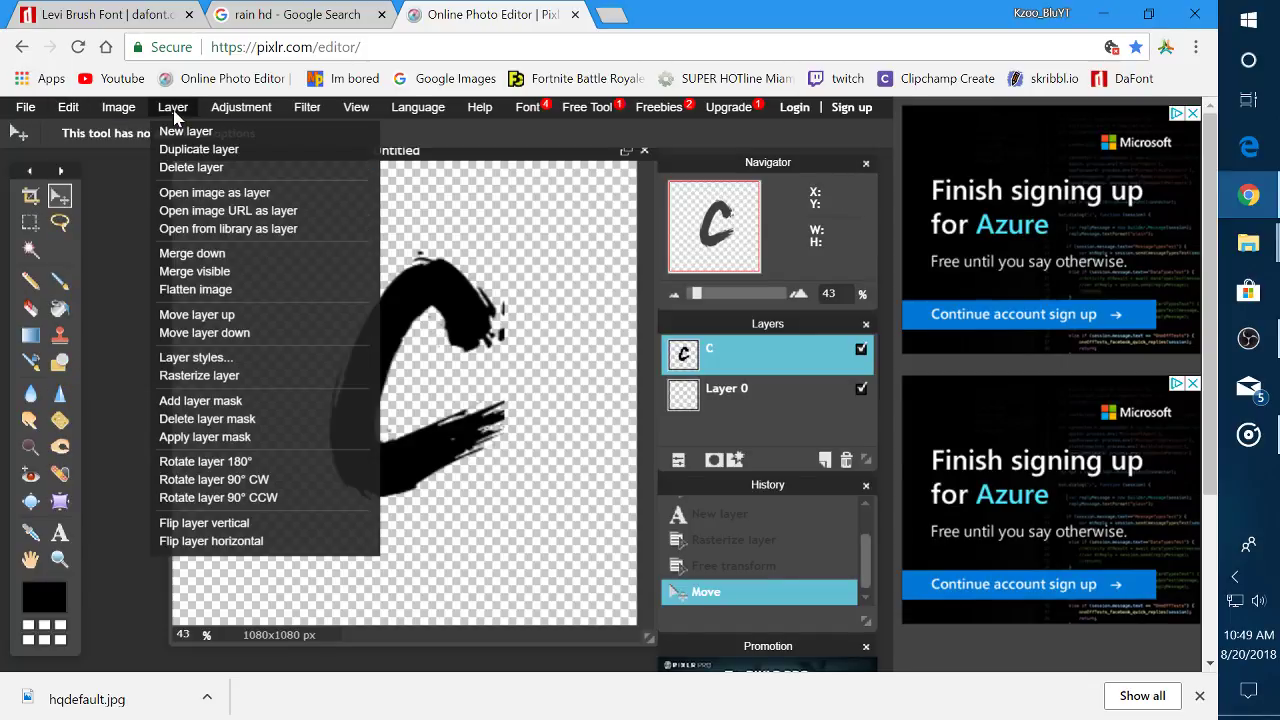
click(214, 192)
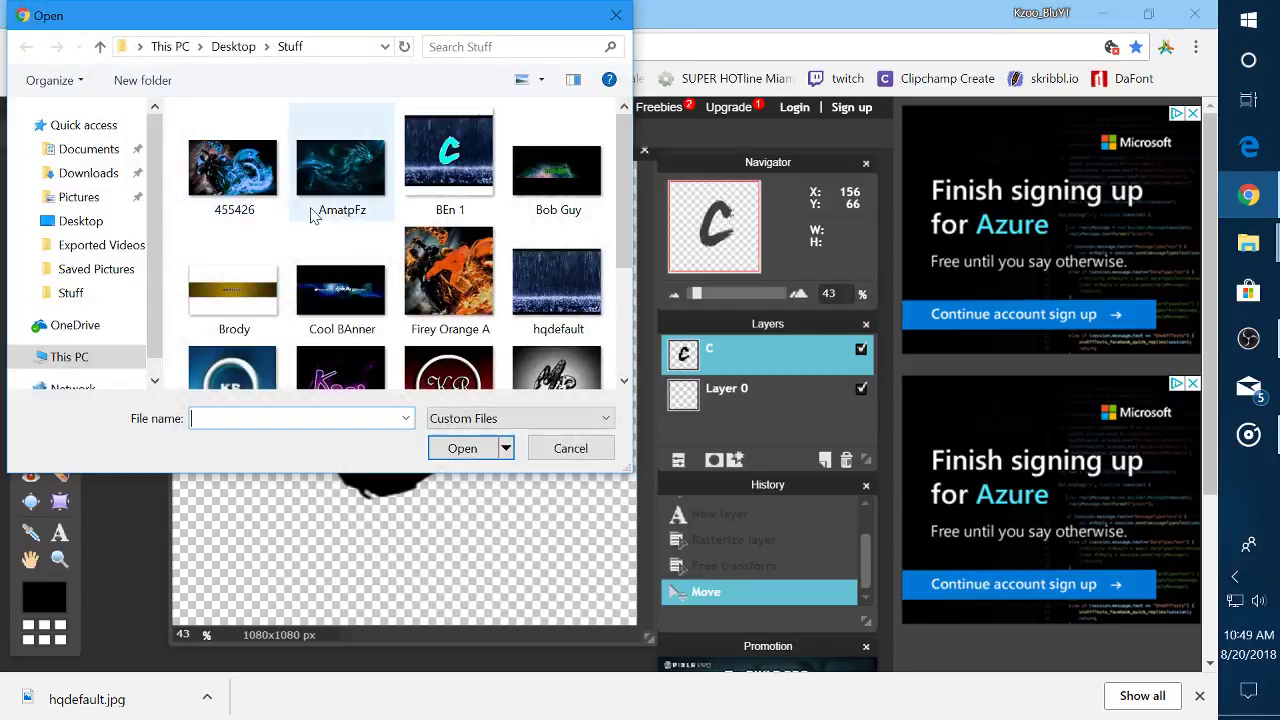
double_click(550, 308)
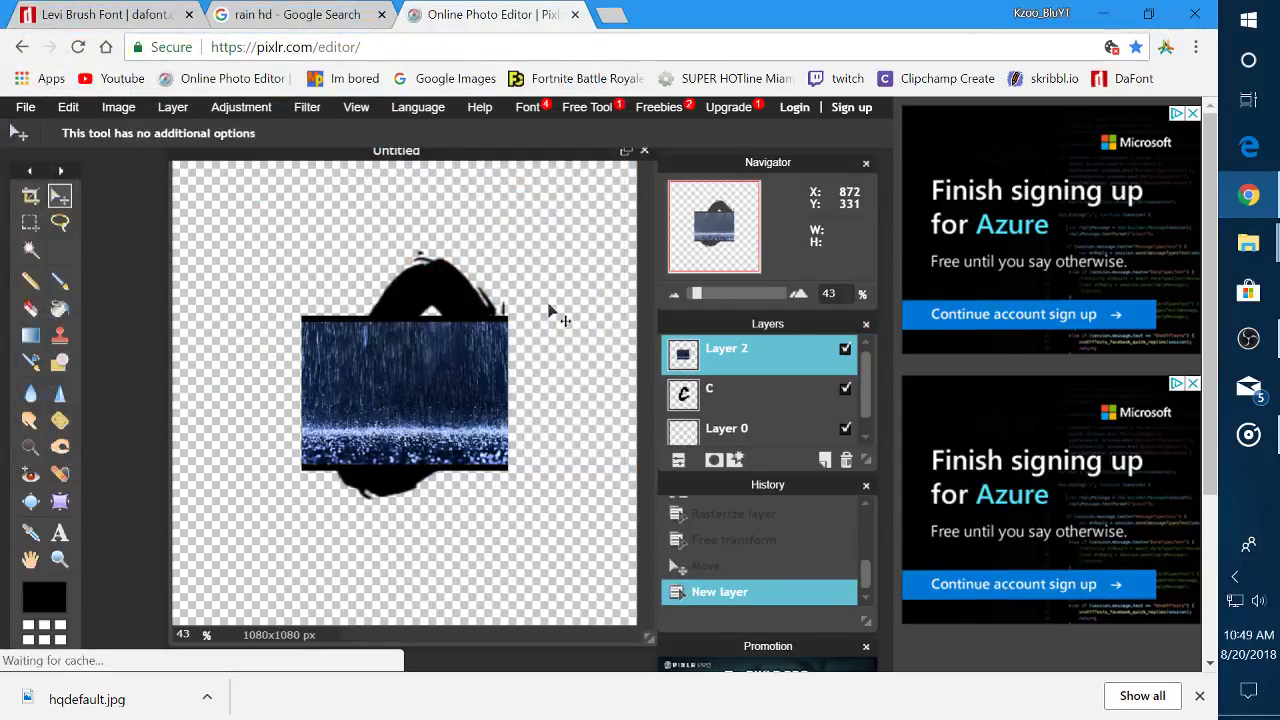
click(68, 107)
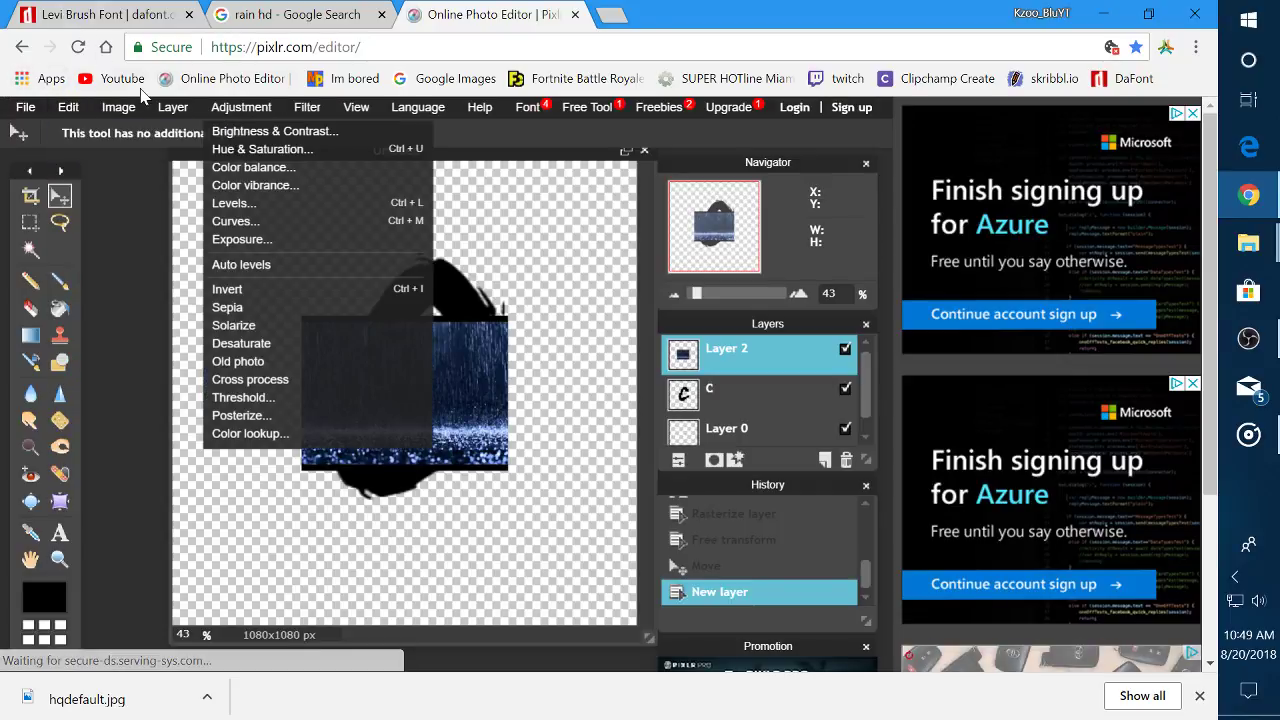
click(100, 253)
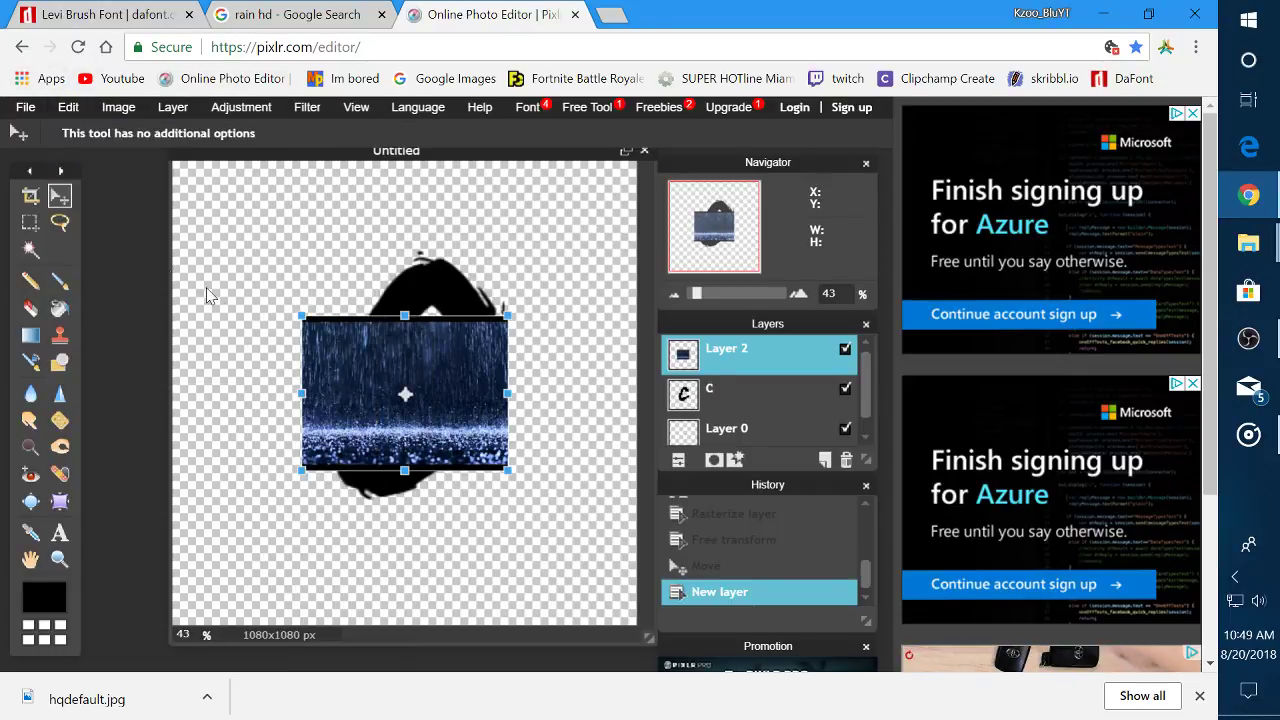
drag(298, 308, 140, 214)
mouse_move(388, 322)
mouse_down()
mouse_move(386, 191)
mouse_move(387, 297)
mouse_up()
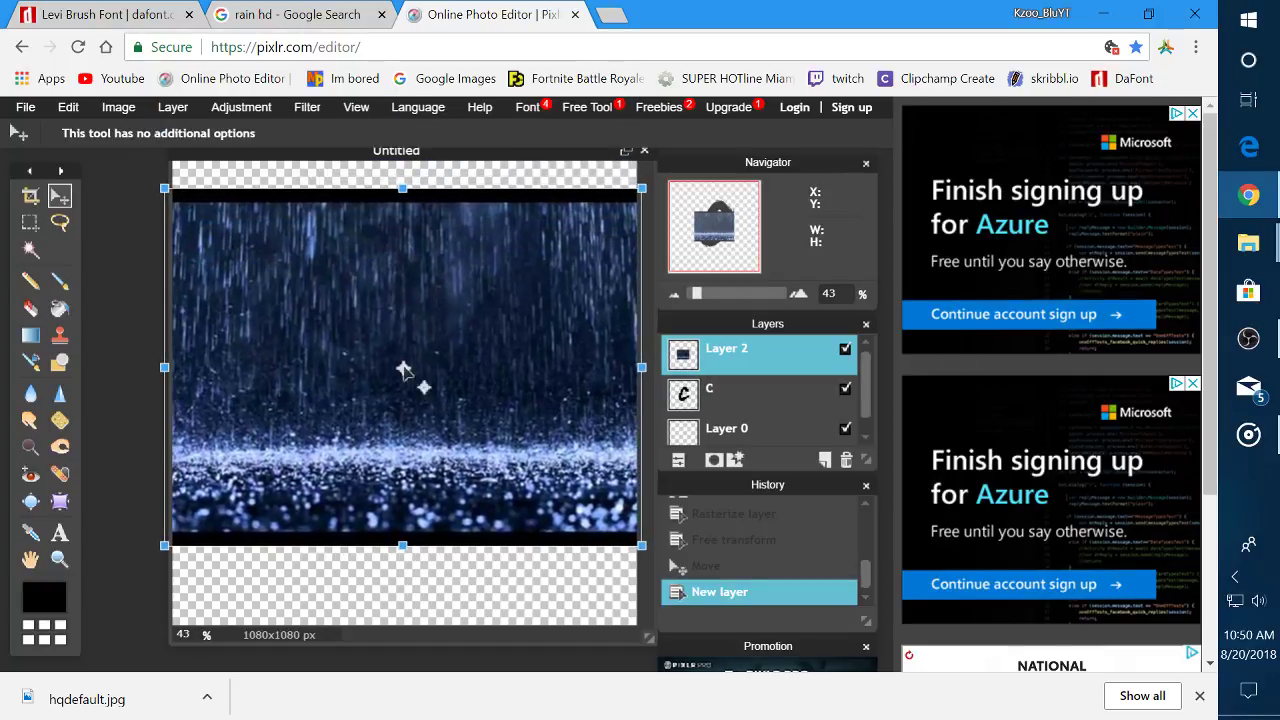
drag(487, 425, 497, 377)
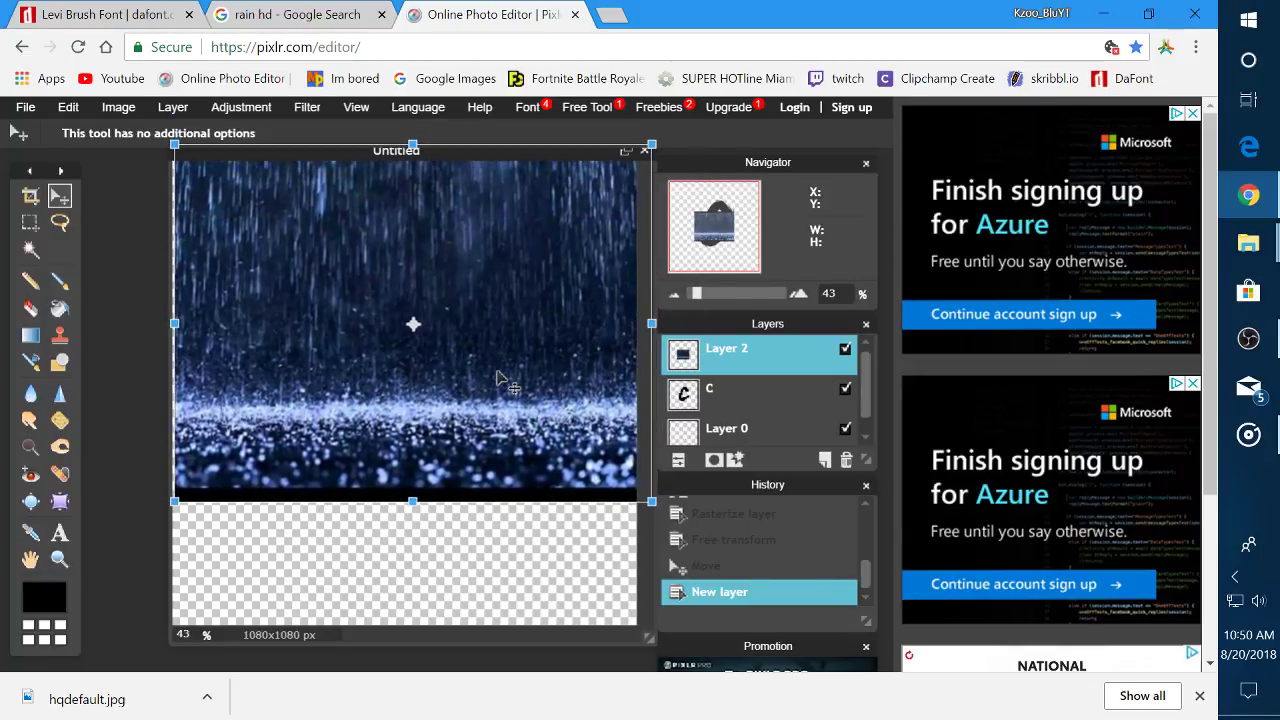
click(462, 515)
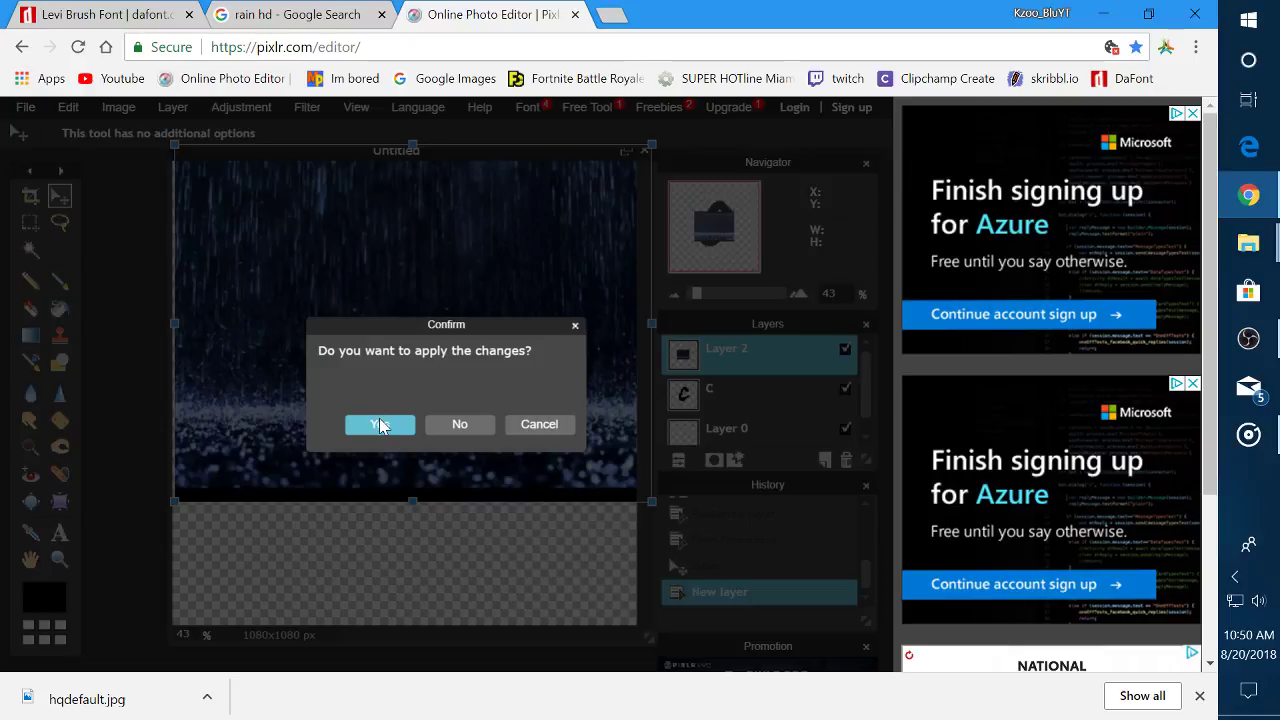
click(462, 432)
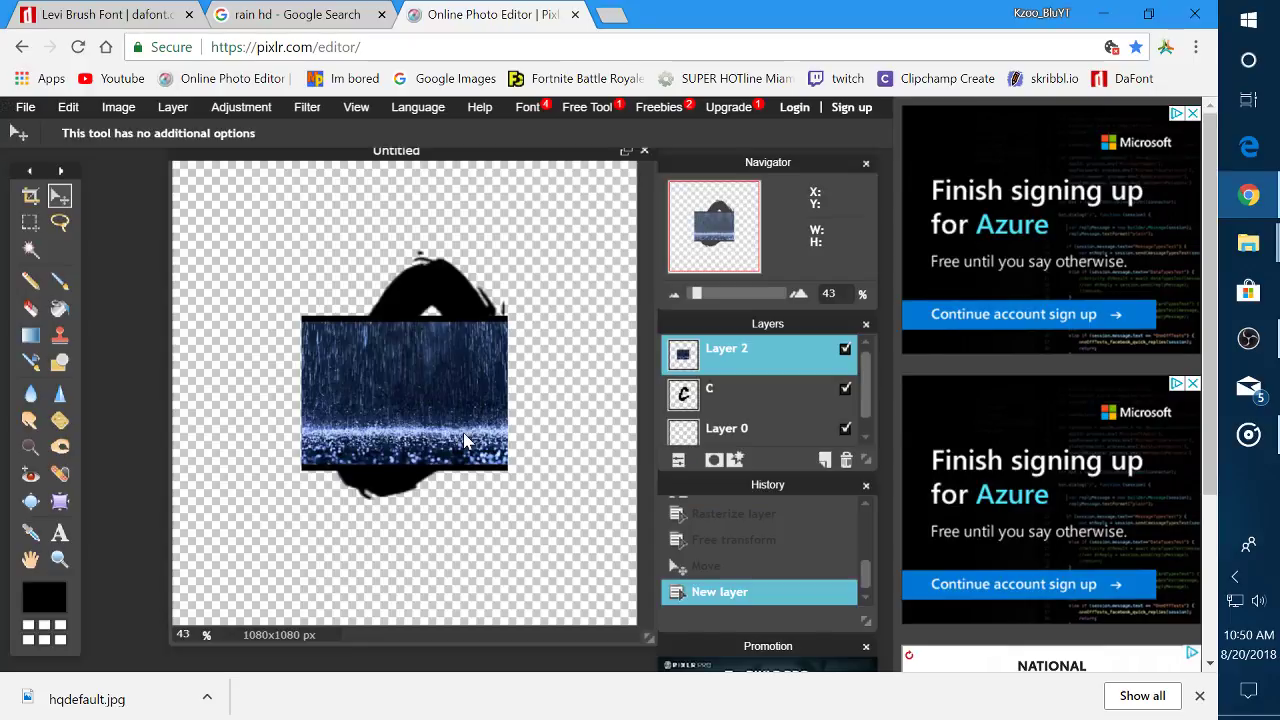
Free transform the rain layer: enlarge it to about the canvas width, tilt it slightly counterclockwise, place it over the whole C, and apply
click(68, 107)
click(143, 256)
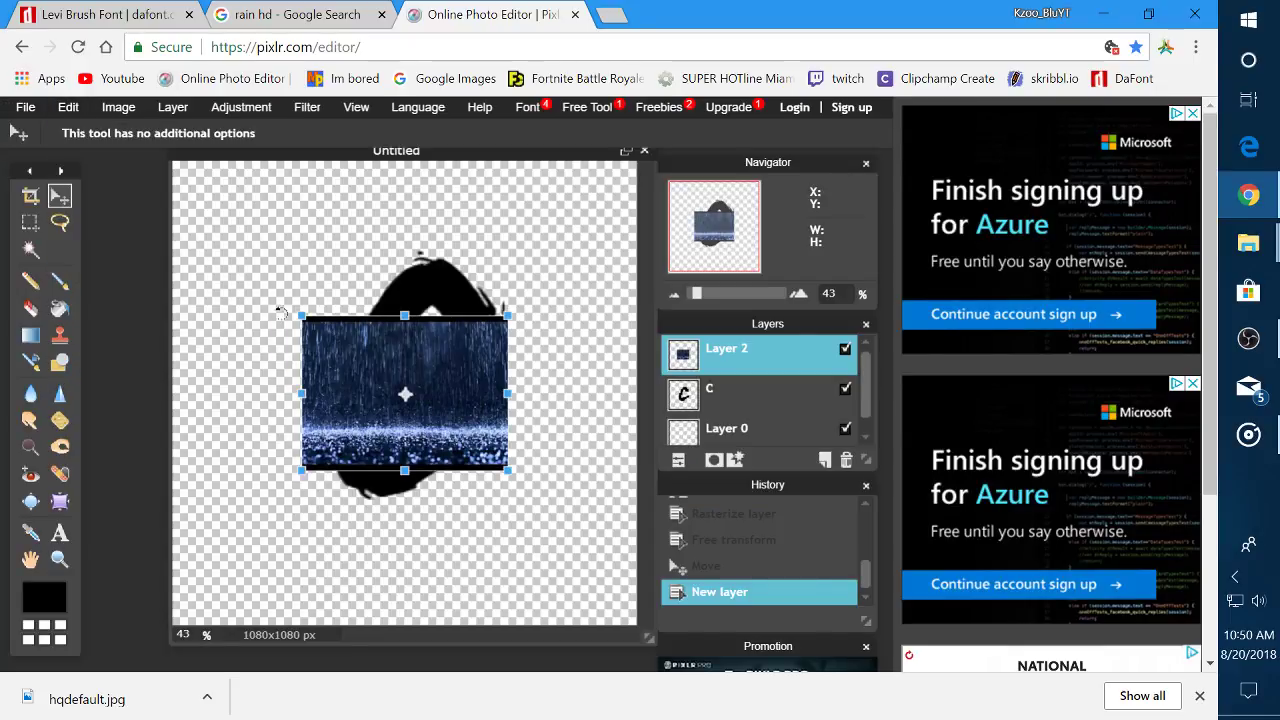
drag(300, 313, 171, 212)
drag(325, 254, 346, 230)
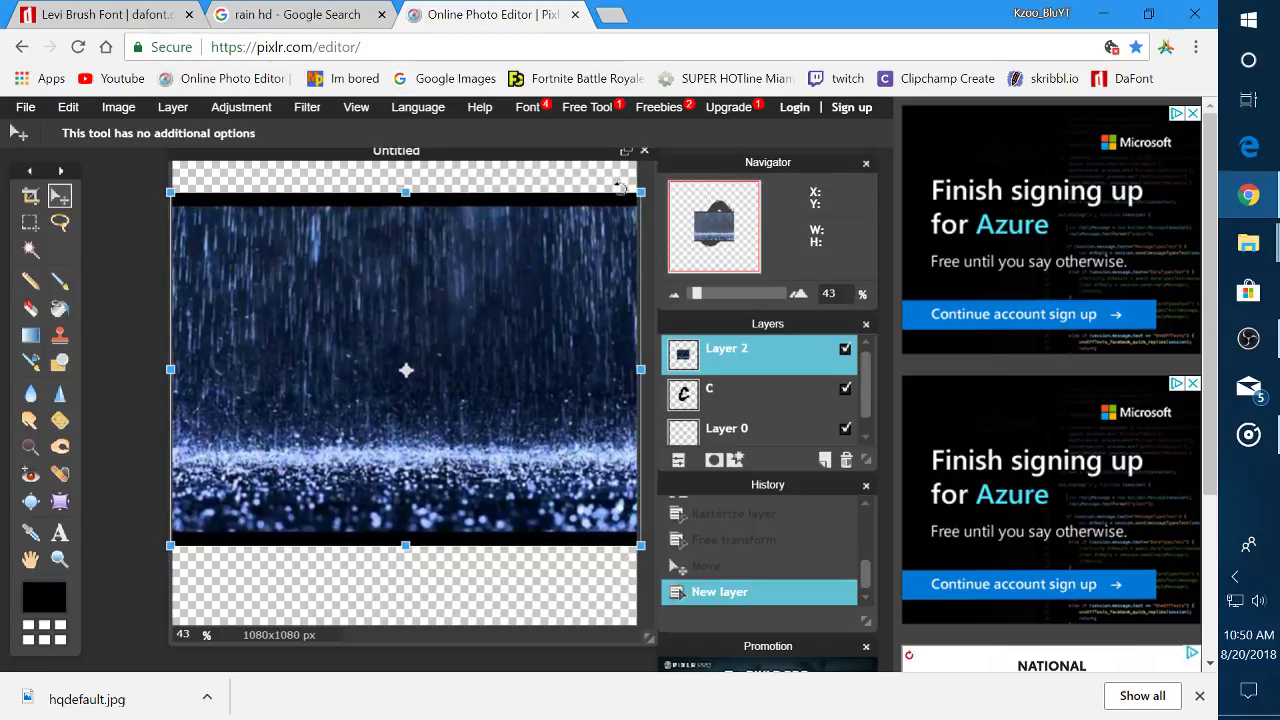
drag(621, 190, 564, 162)
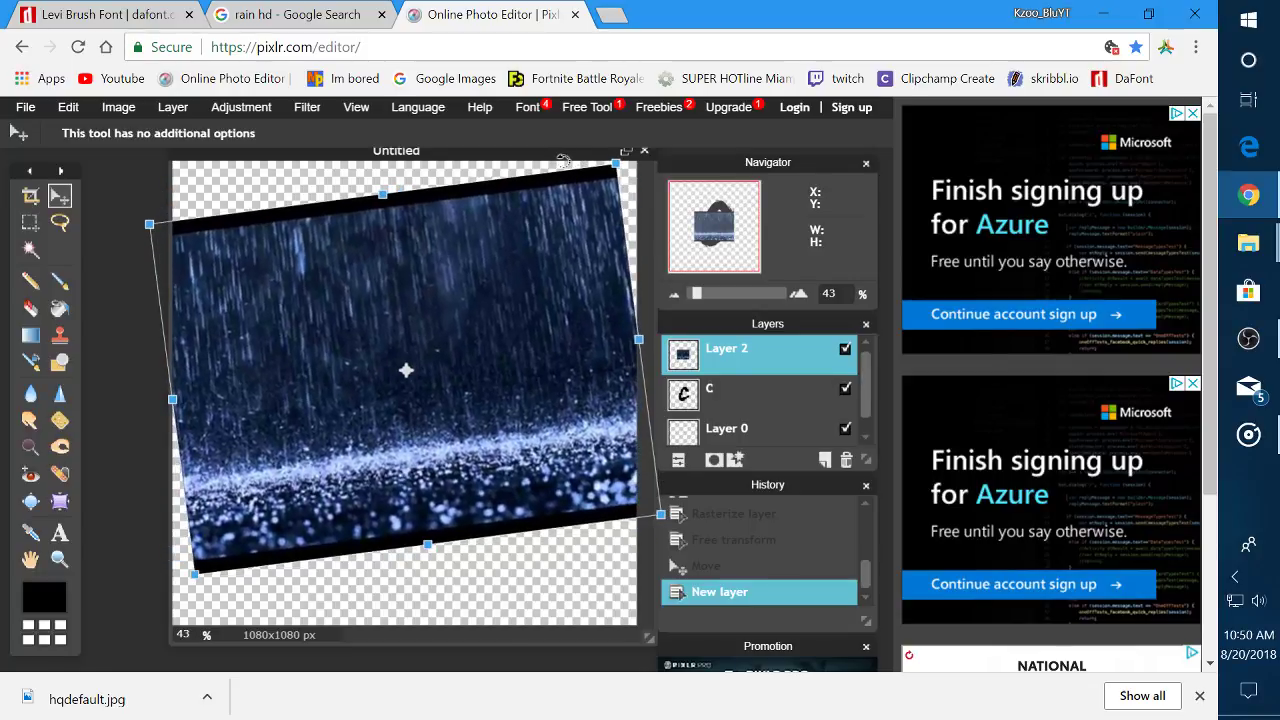
drag(450, 290, 454, 289)
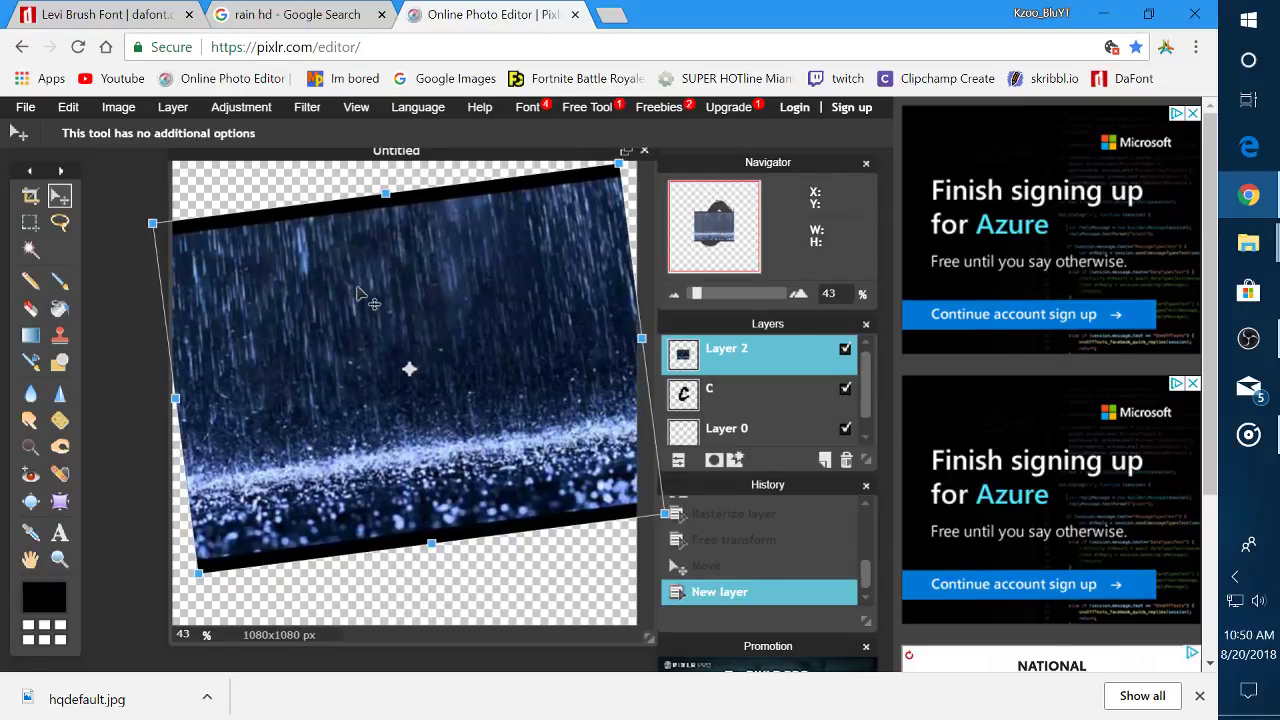
drag(357, 294, 369, 340)
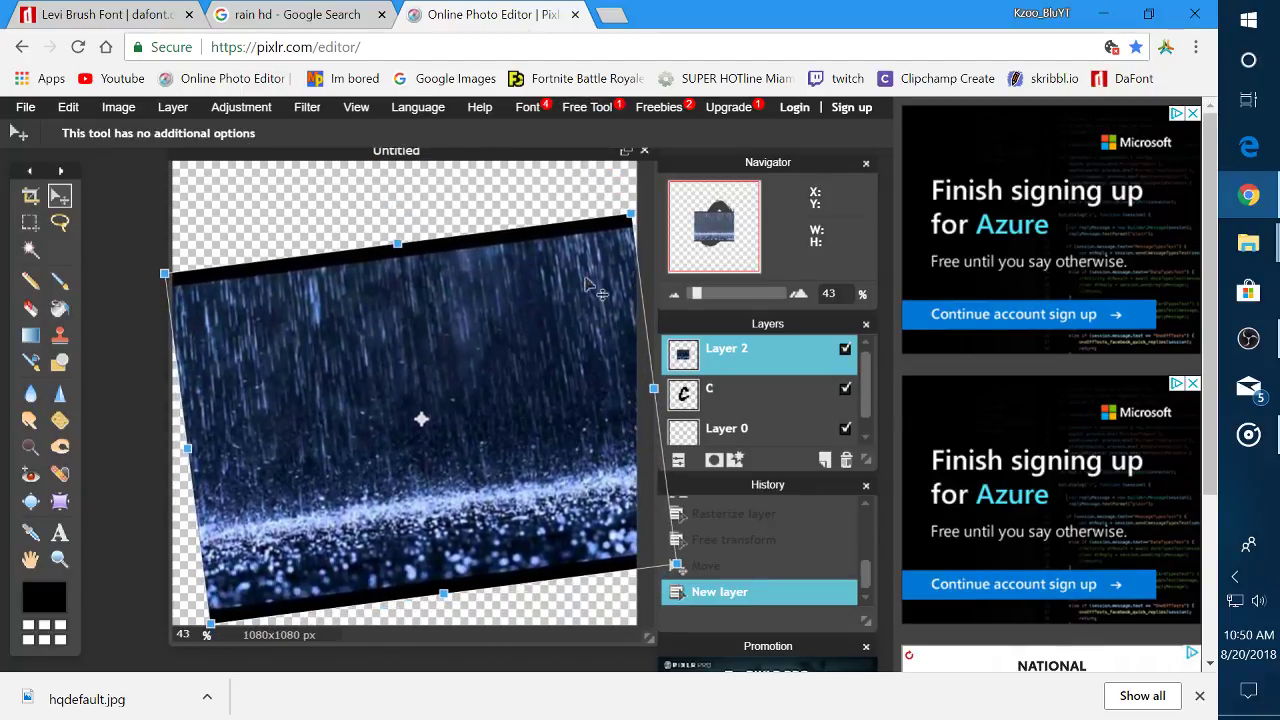
click(523, 189)
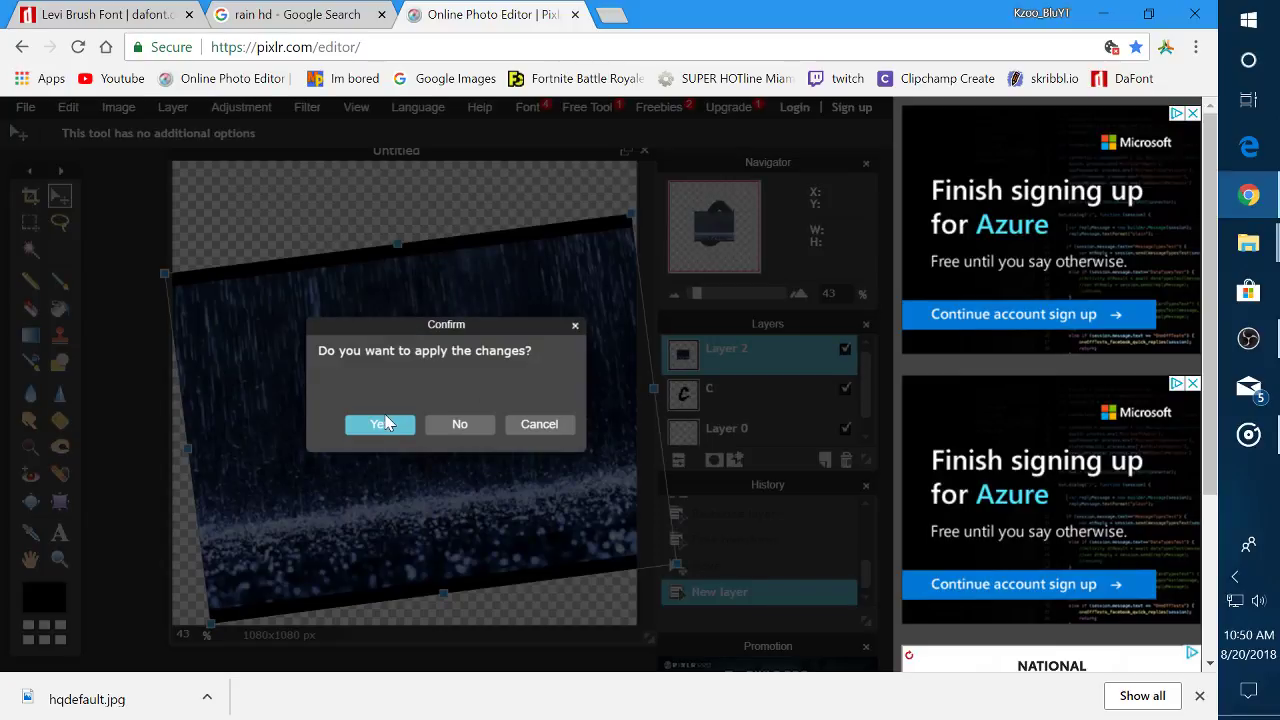
click(380, 424)
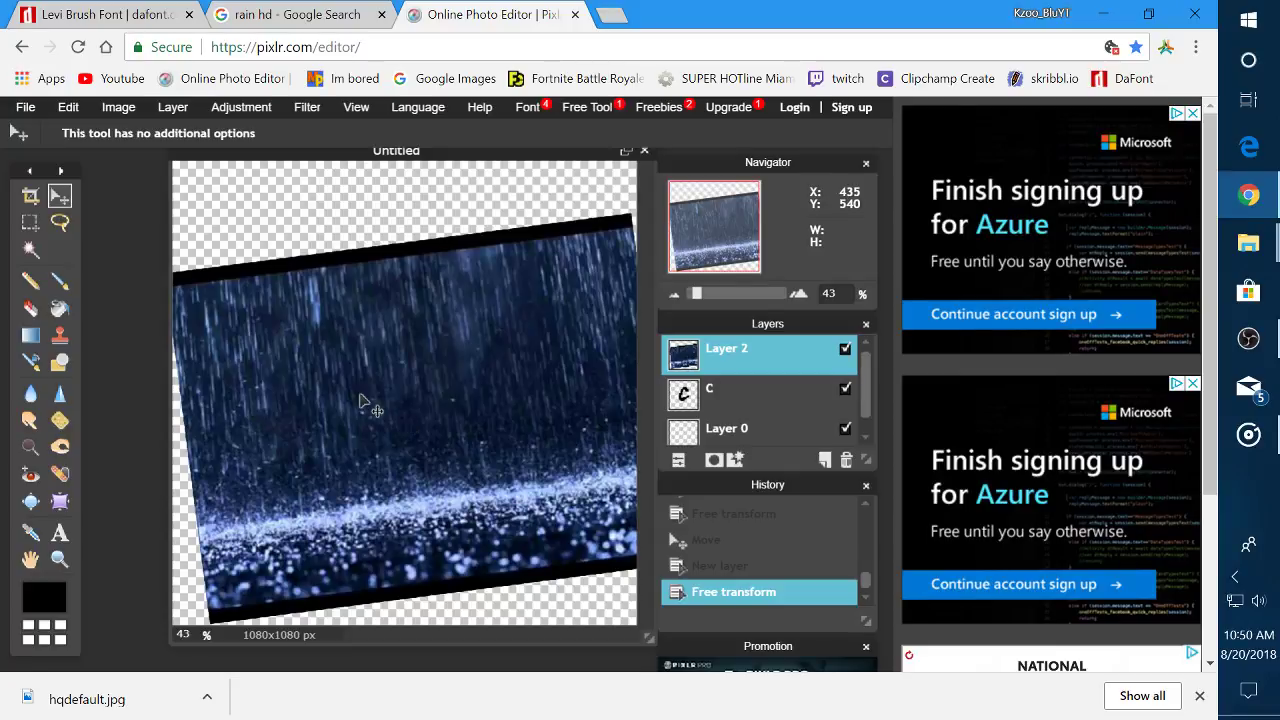
Select the letter on the C layer with the Wand tool, invert the selection, clear that area from the rain layer, and deselect
click(30, 250)
click(720, 396)
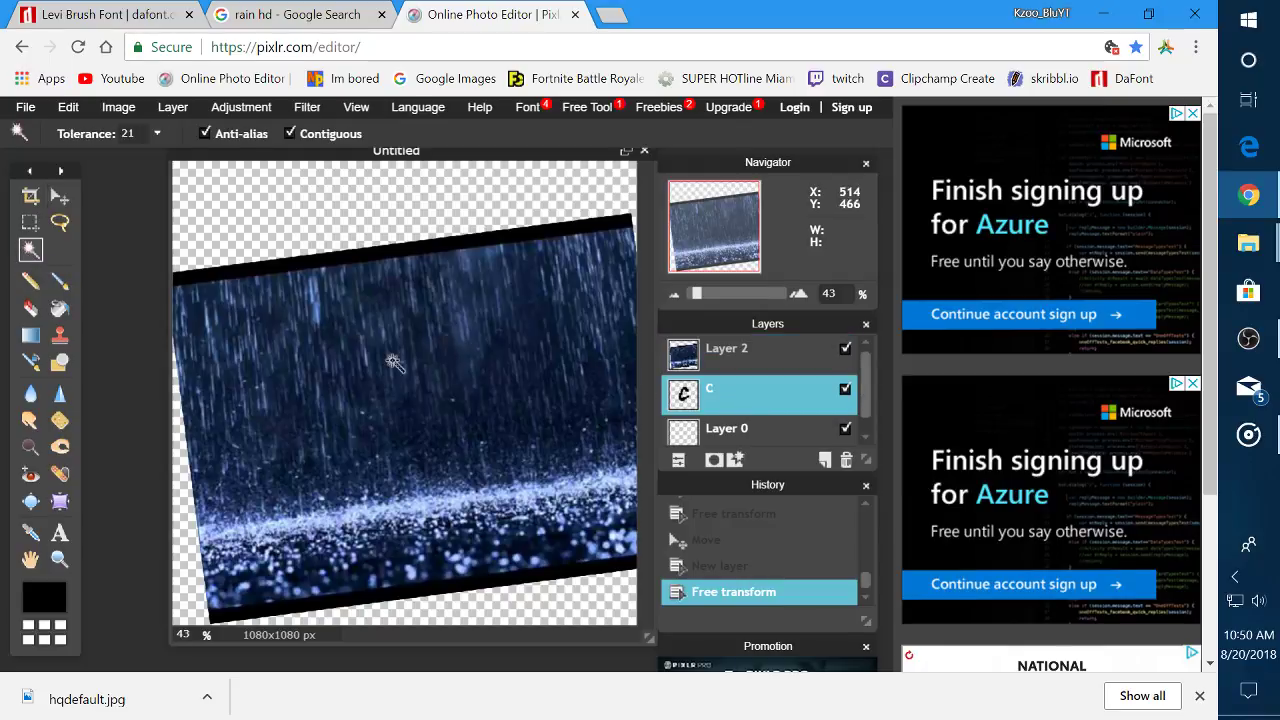
click(462, 395)
click(441, 432)
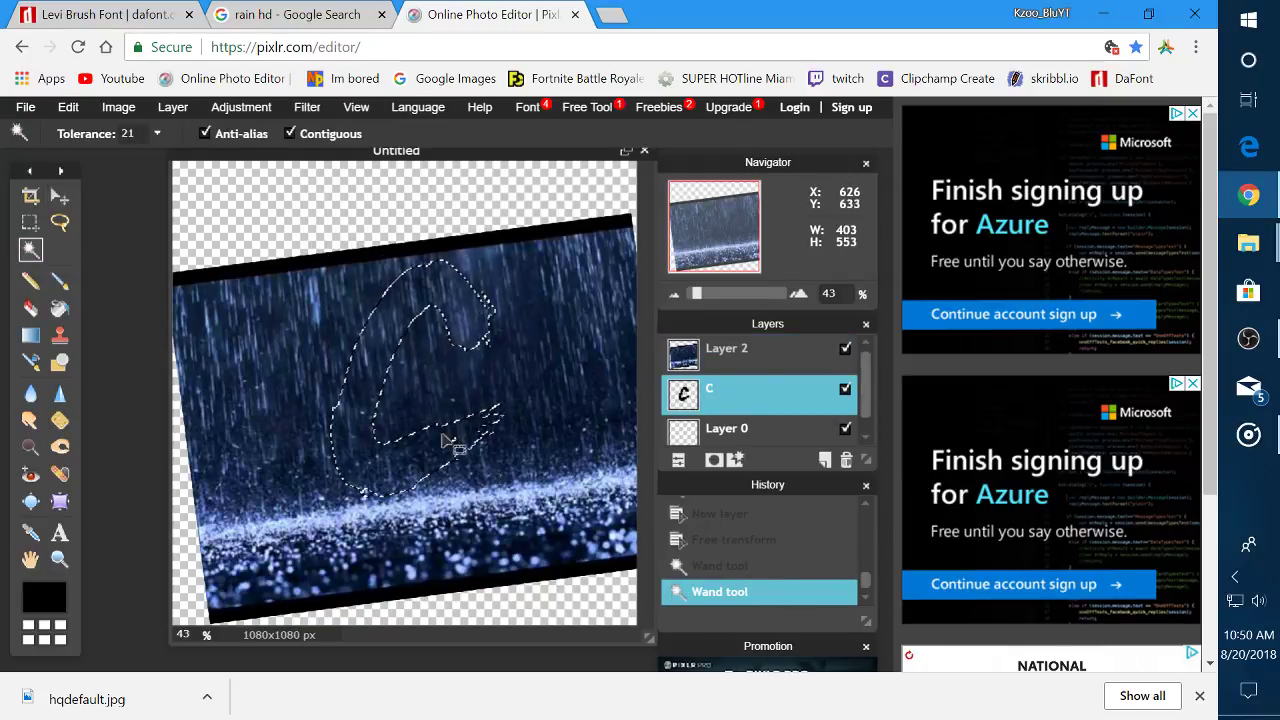
right_click(397, 364)
click(488, 430)
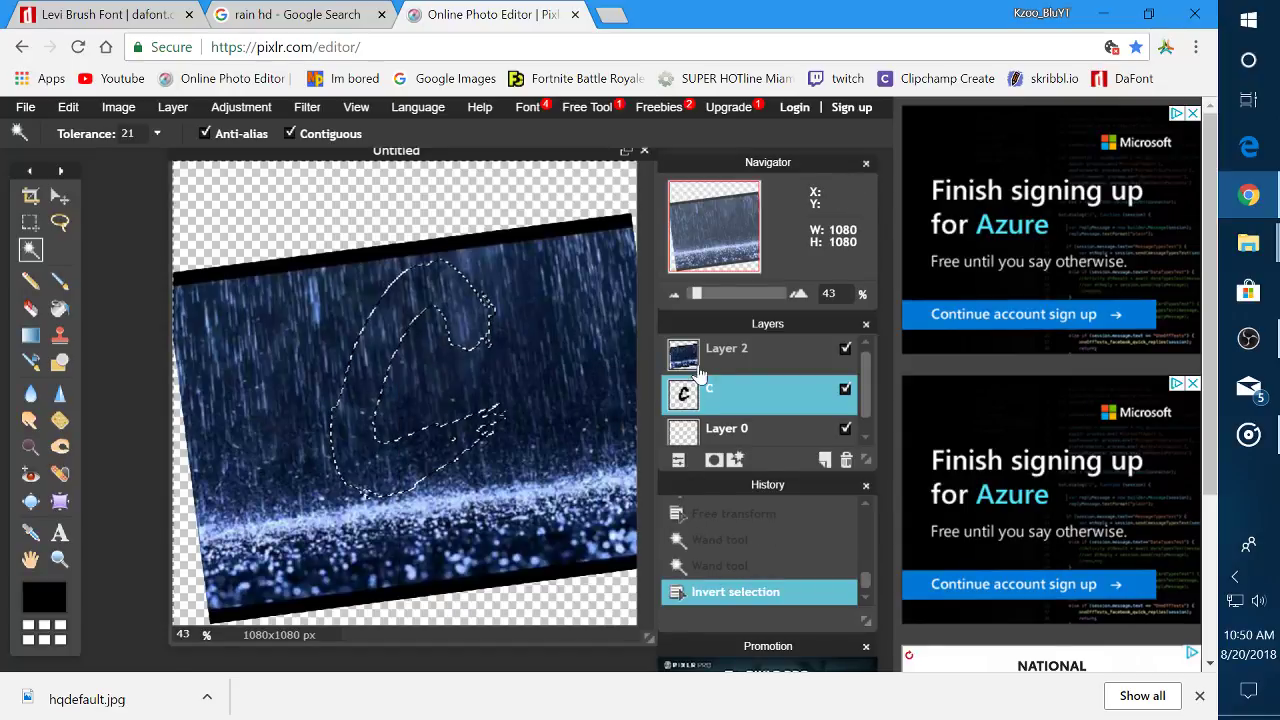
click(738, 366)
key(Delete)
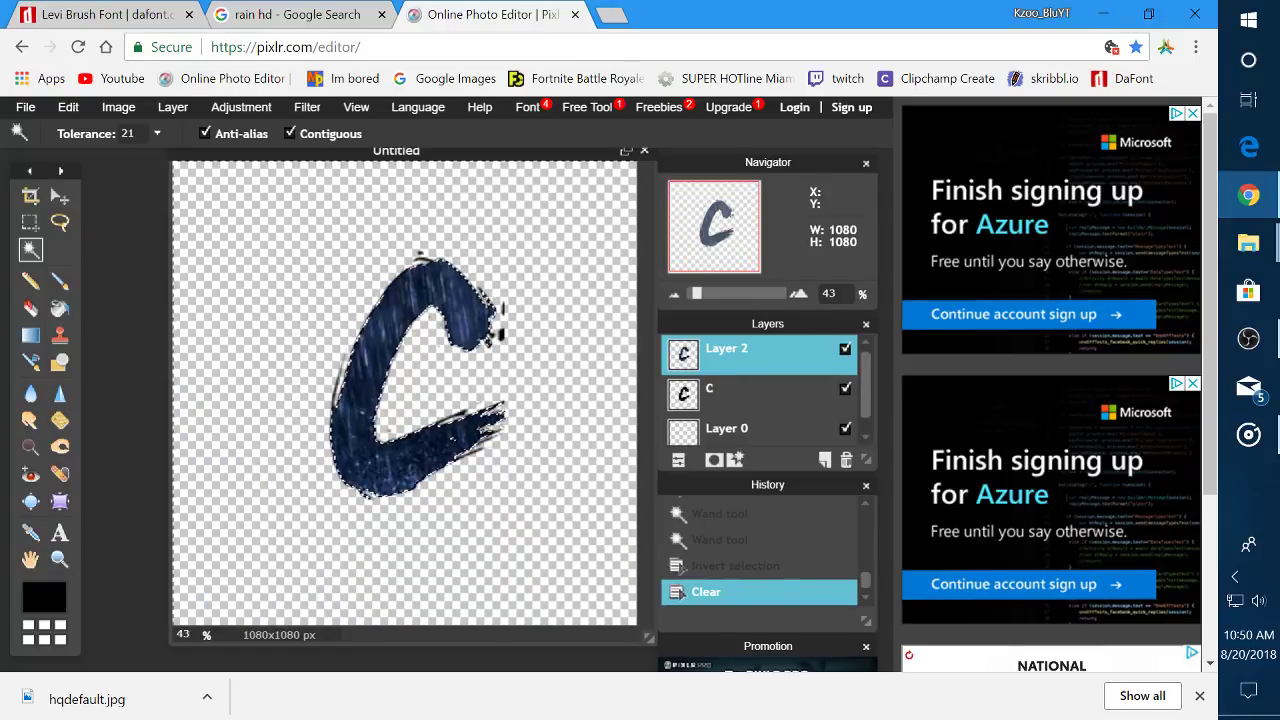
click(62, 226)
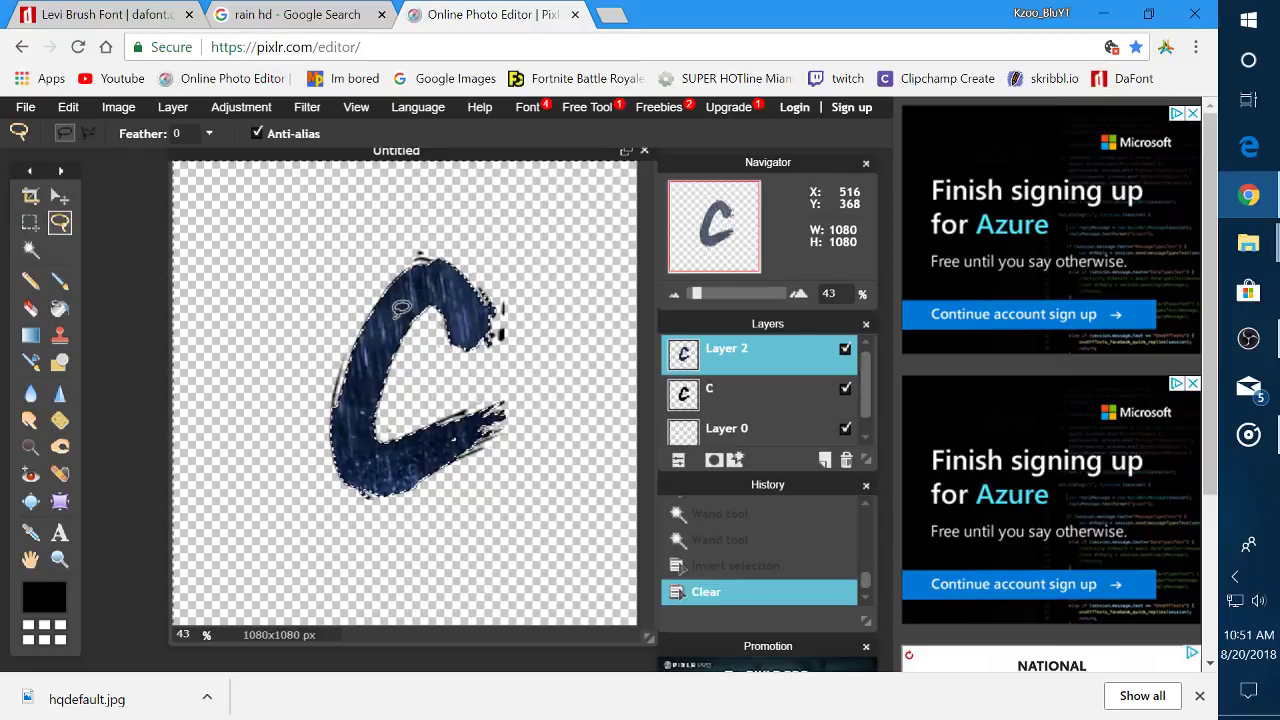
click(388, 416)
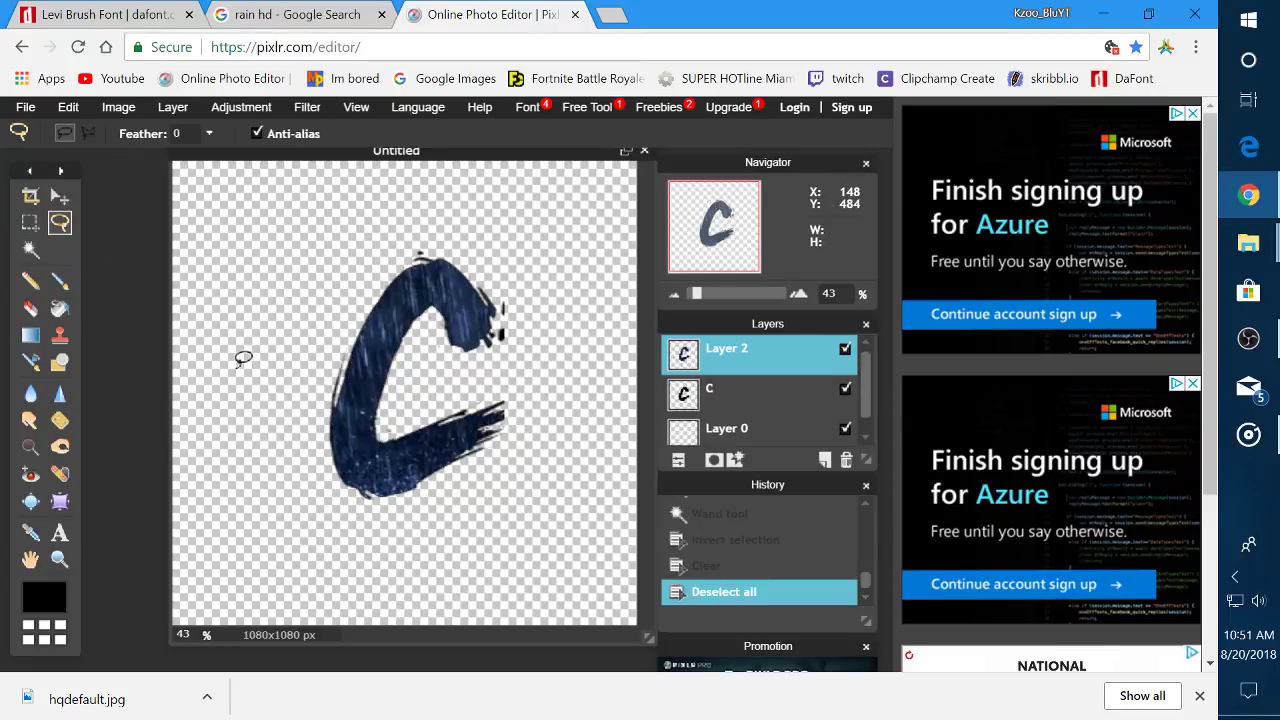
Add a white (ffffff) Outer glow to the rain-filled C layer with opacity 100, hardness 10 and size 10
click(737, 462)
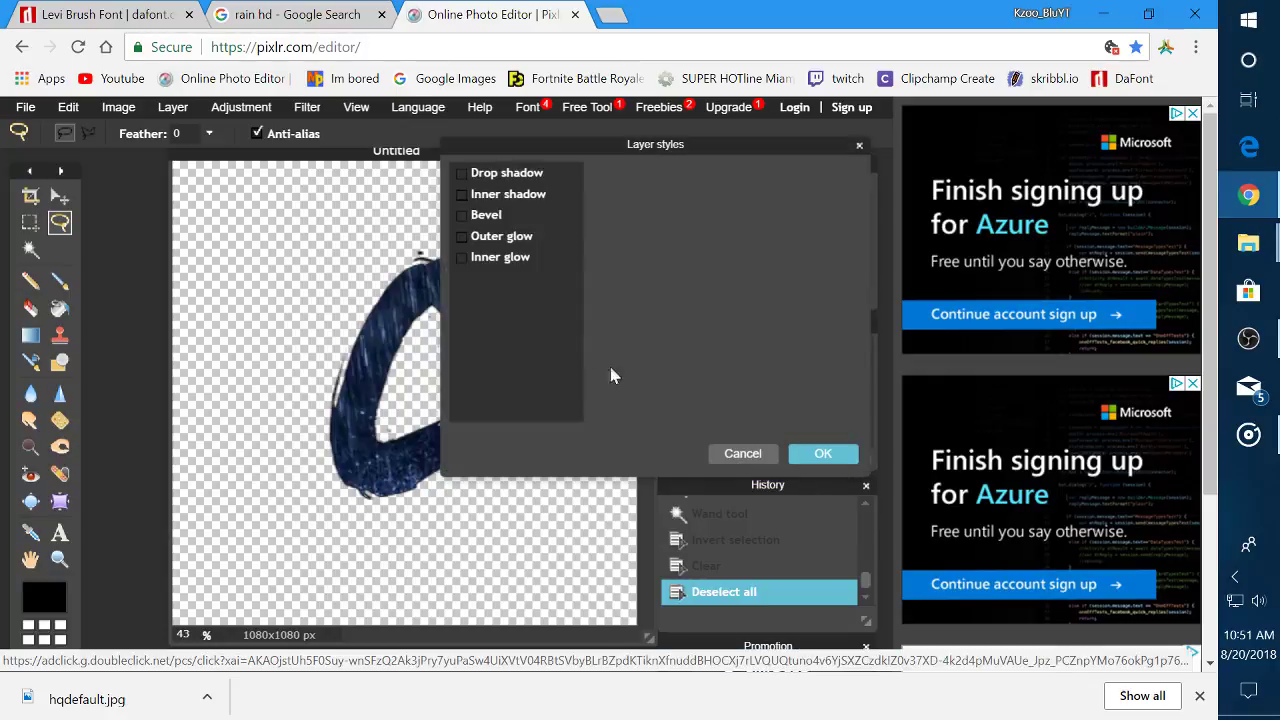
click(500, 241)
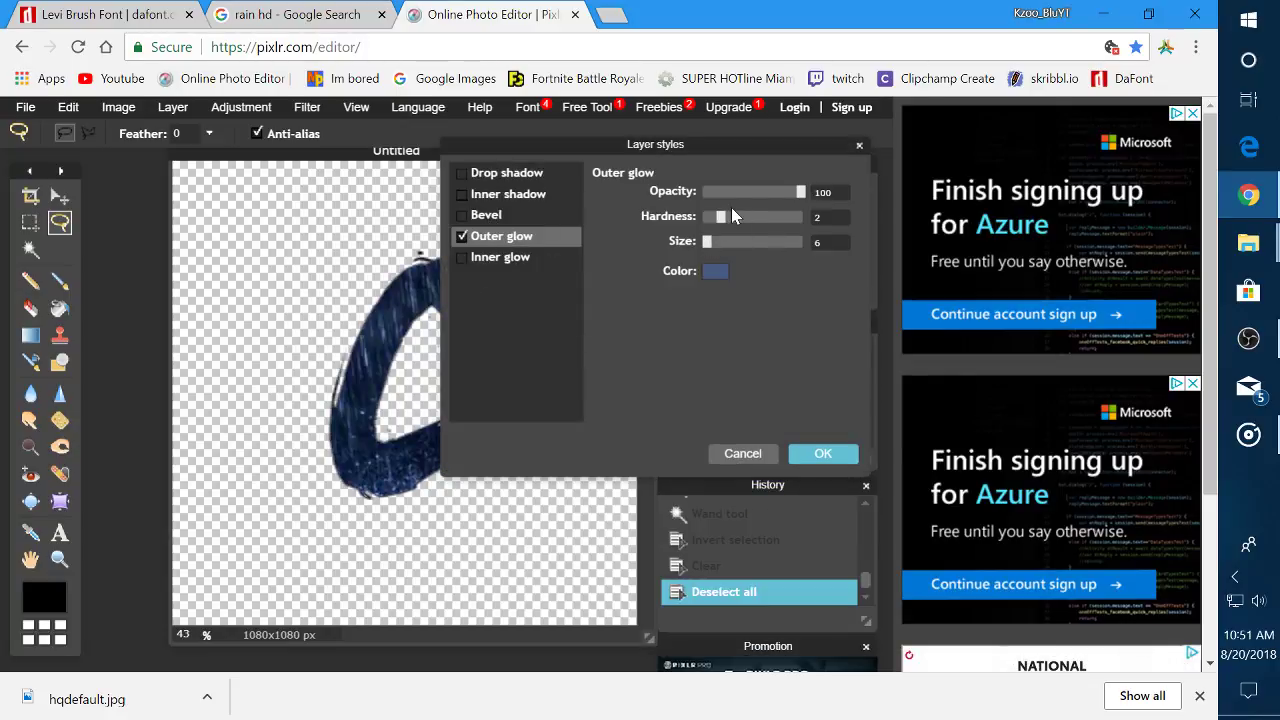
drag(732, 212, 780, 217)
drag(710, 241, 709, 243)
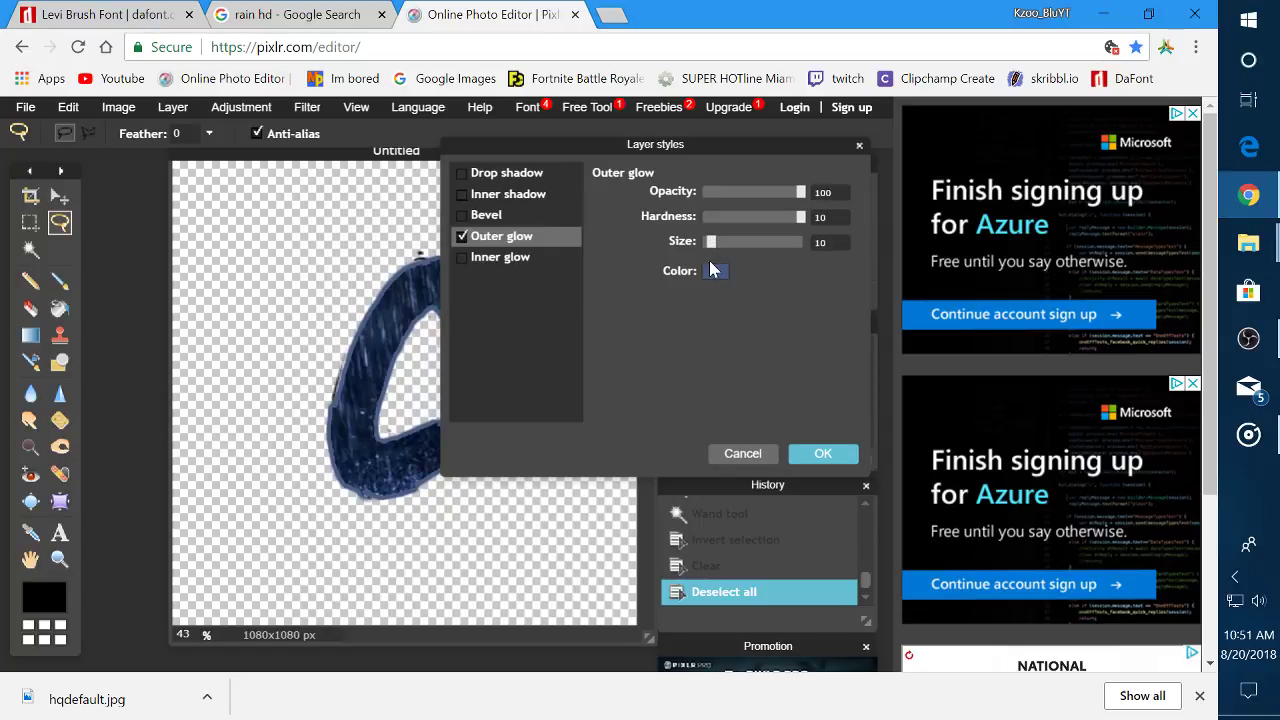
click(710, 270)
drag(530, 305, 540, 240)
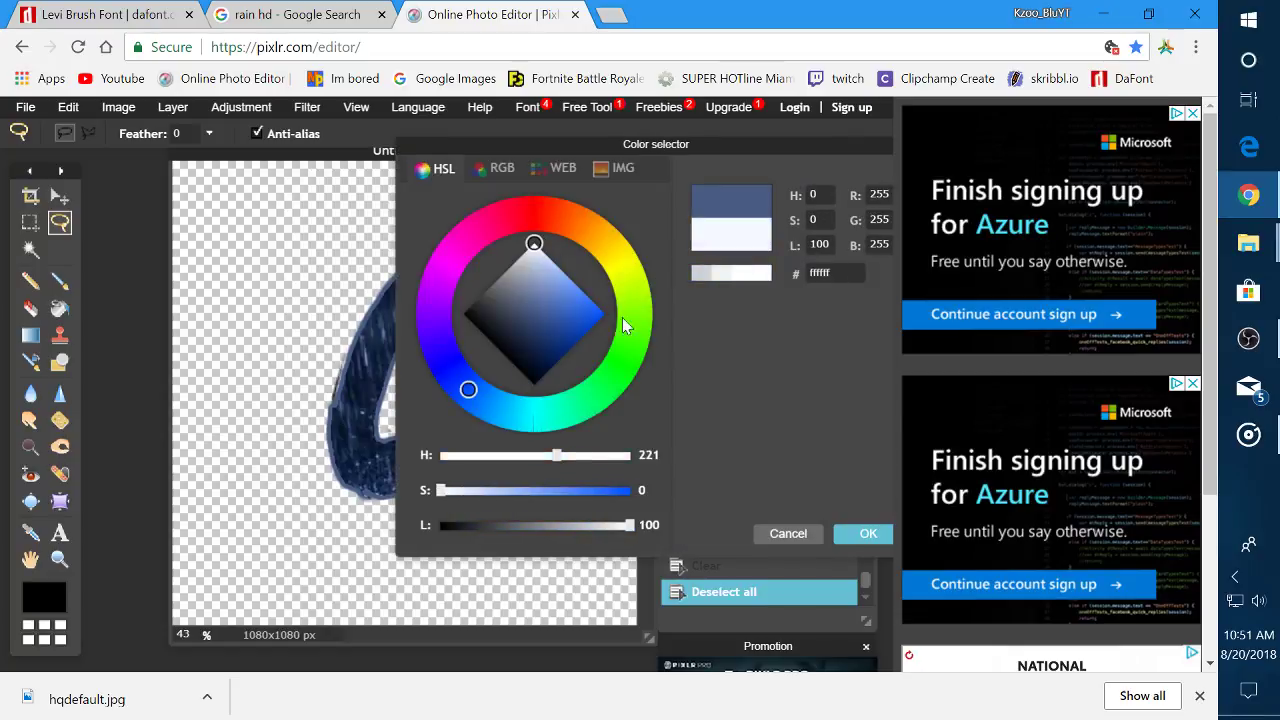
click(868, 534)
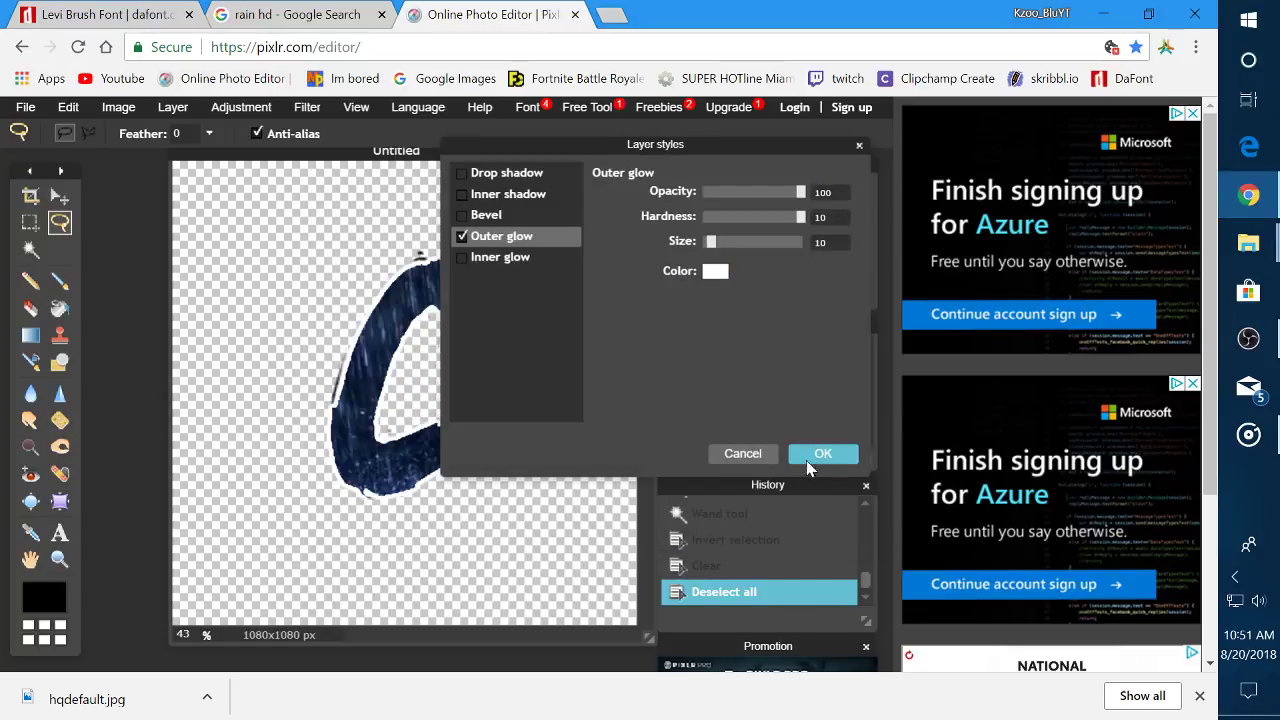
click(818, 454)
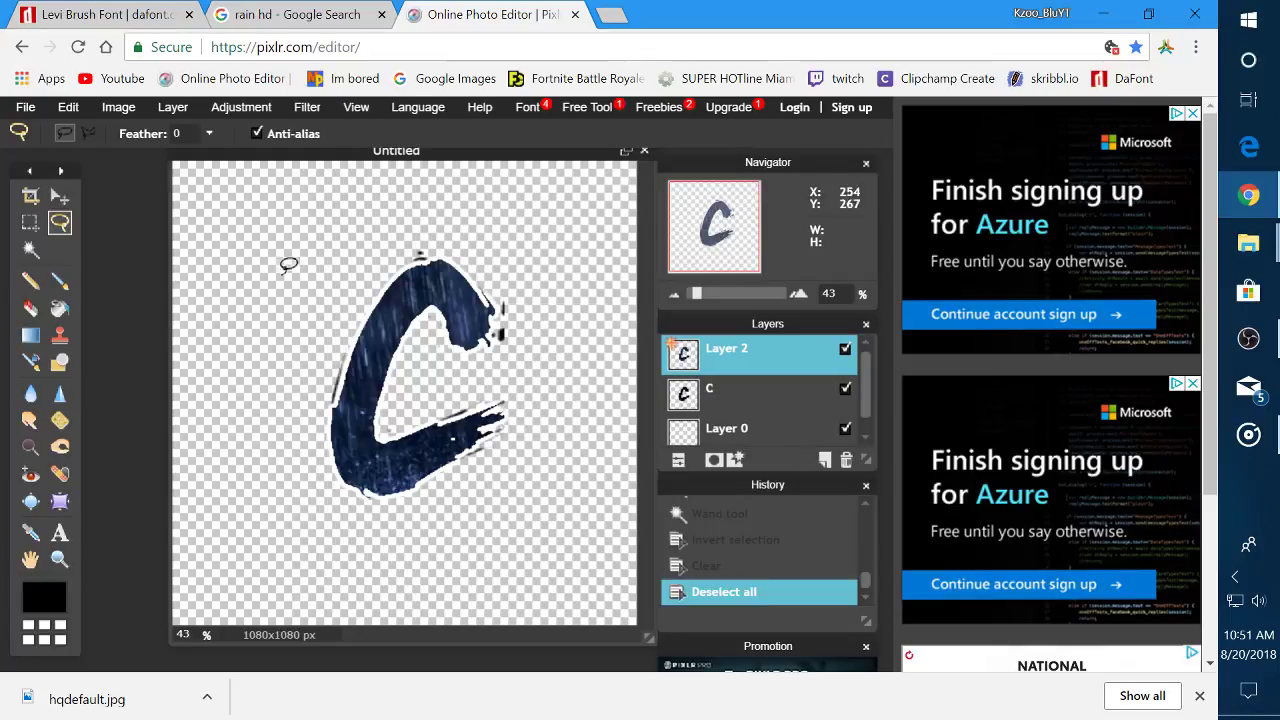
Try to lasso and clear the stray black mark beside the C's upper tip on the rain layer
click(80, 109)
click(75, 113)
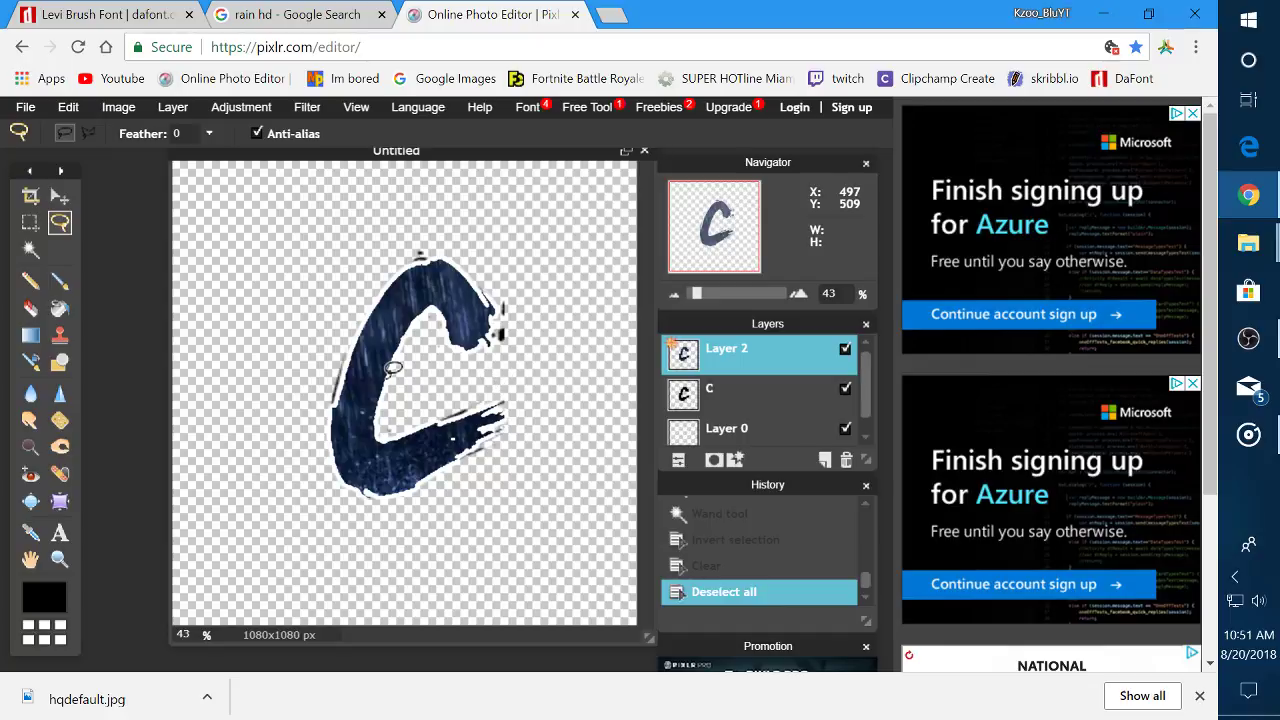
scroll(393, 369, up, 2)
scroll(393, 369, up, 6)
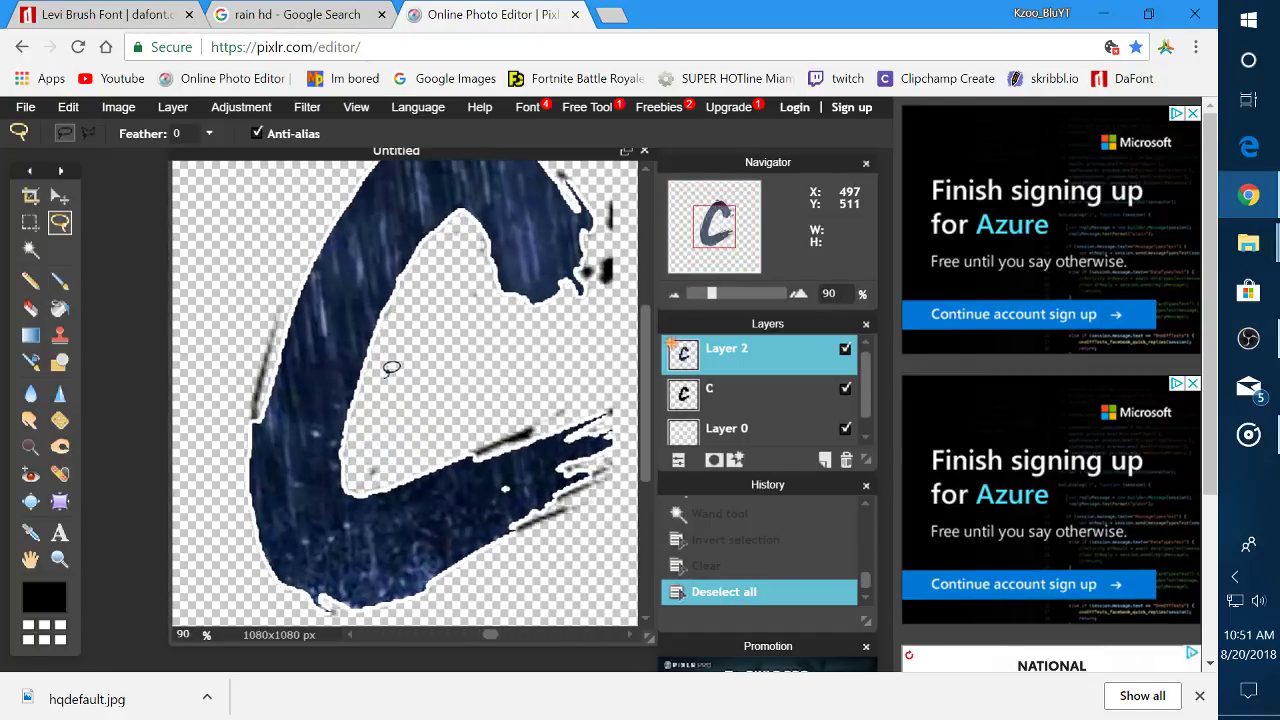
scroll(433, 362, down, 1)
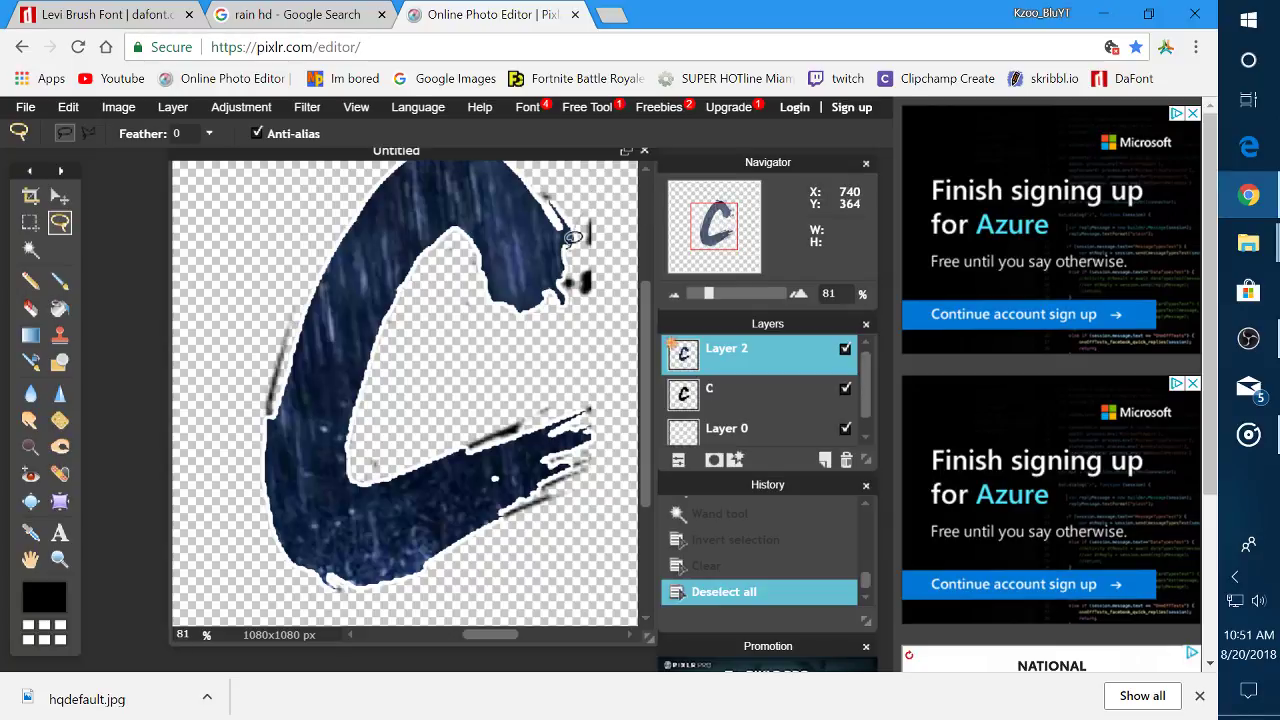
drag(585, 262, 583, 266)
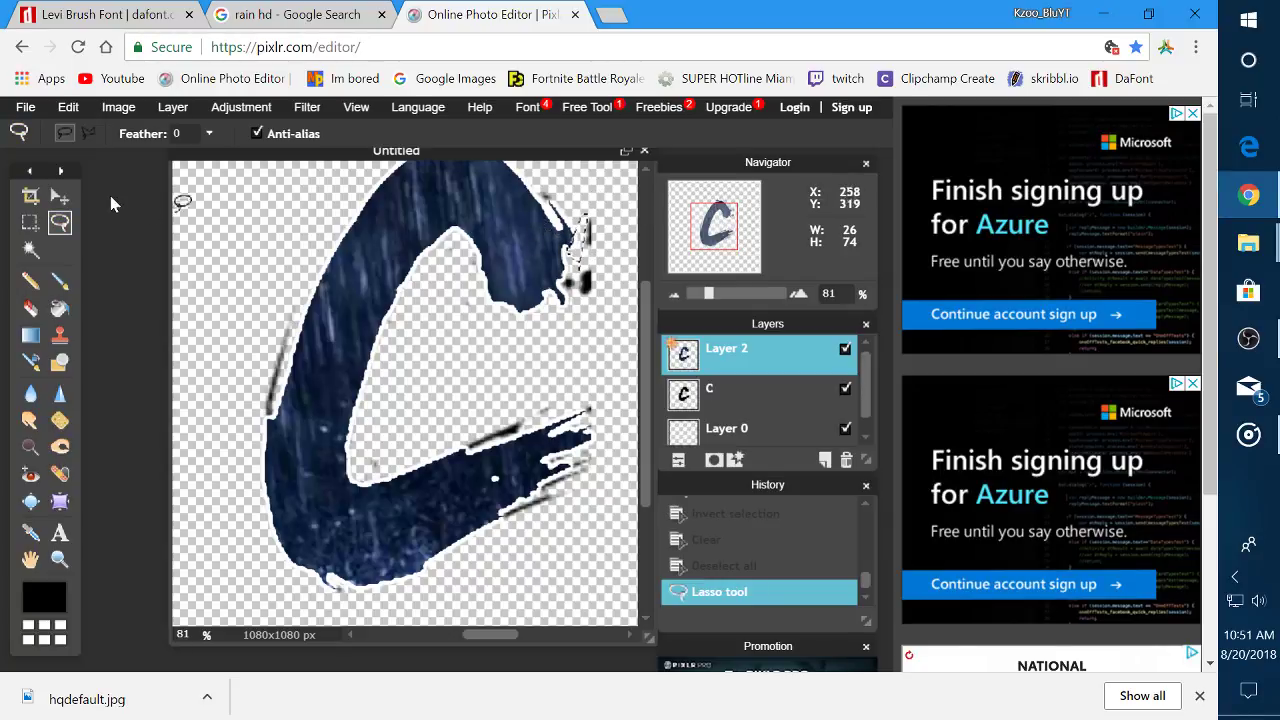
click(608, 238)
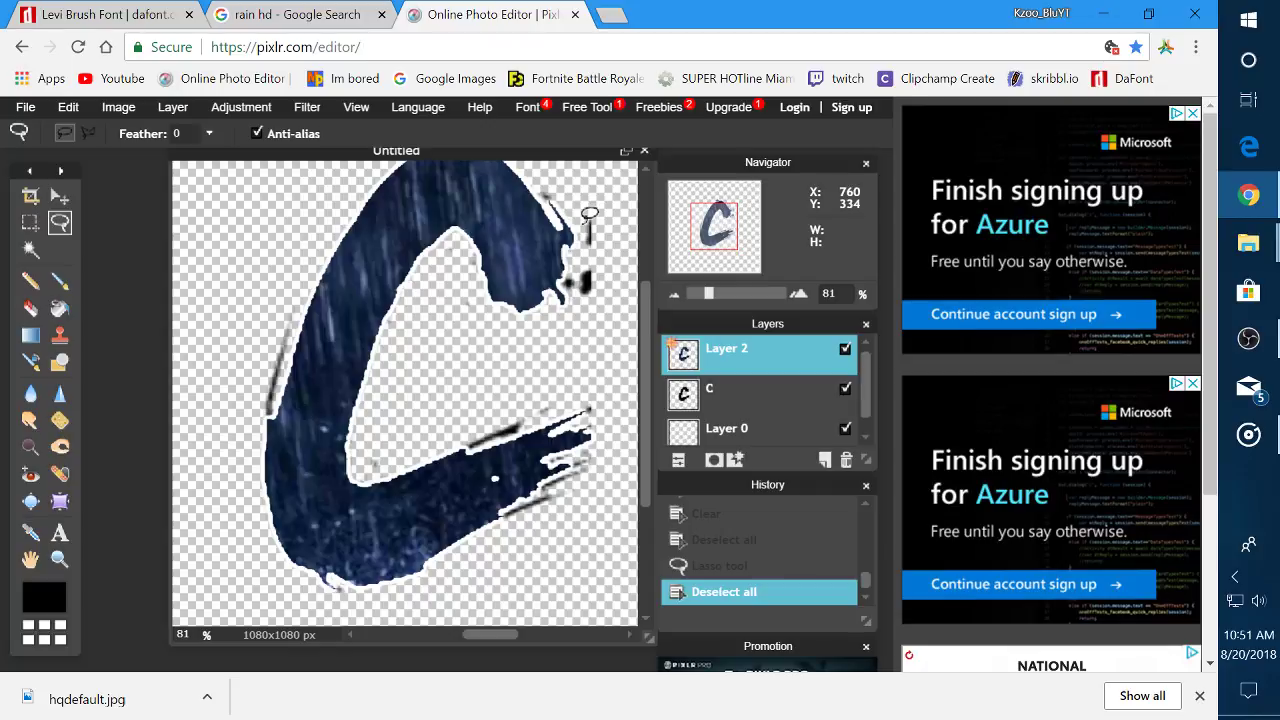
drag(591, 216, 598, 250)
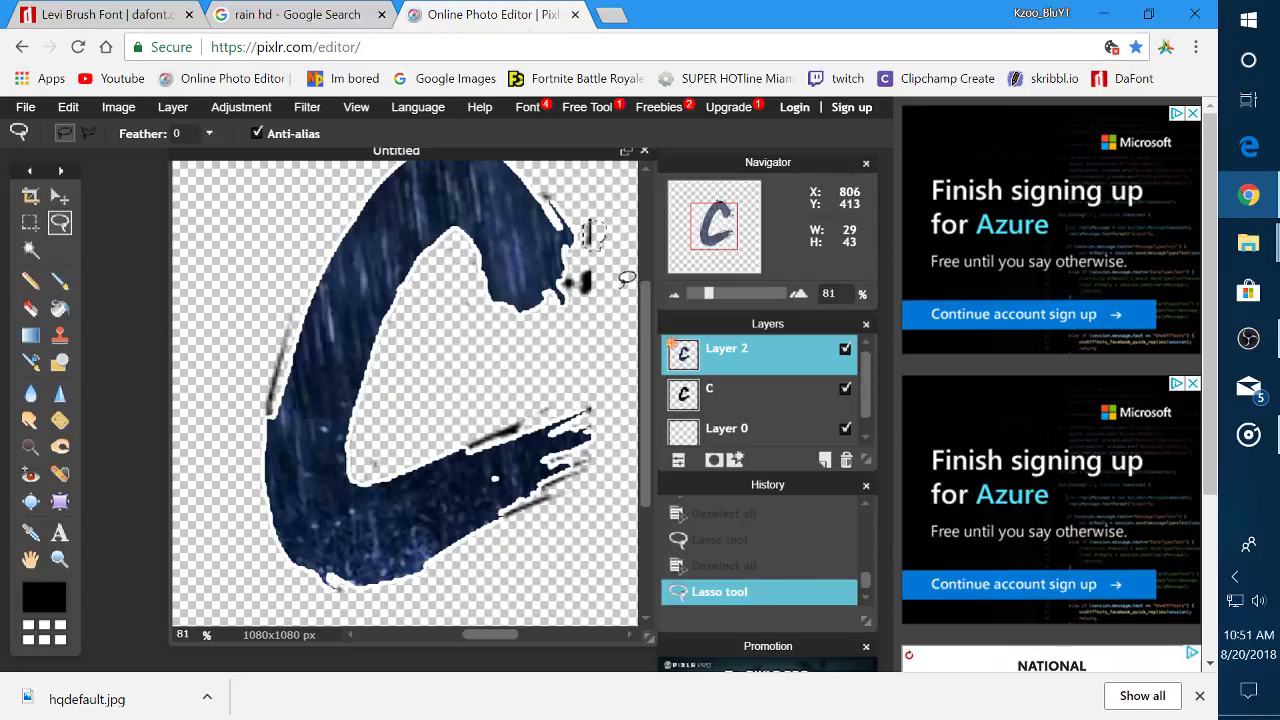
key(Delete)
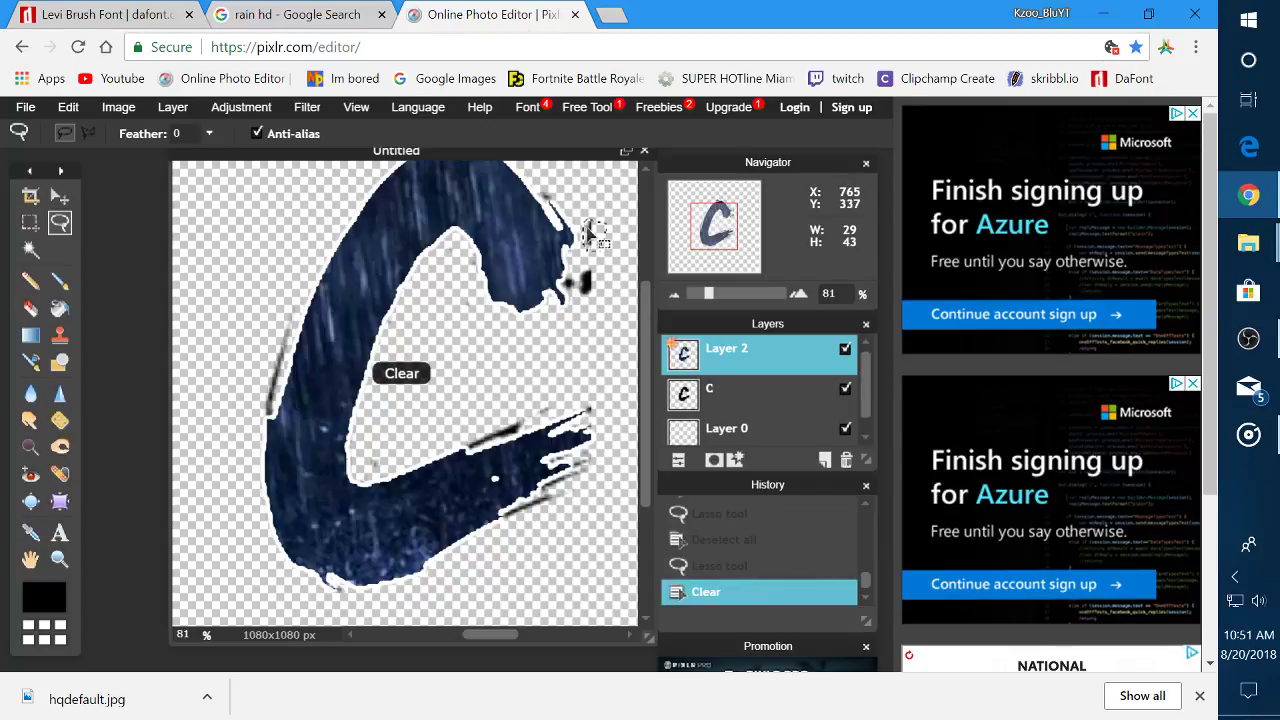
key(Delete)
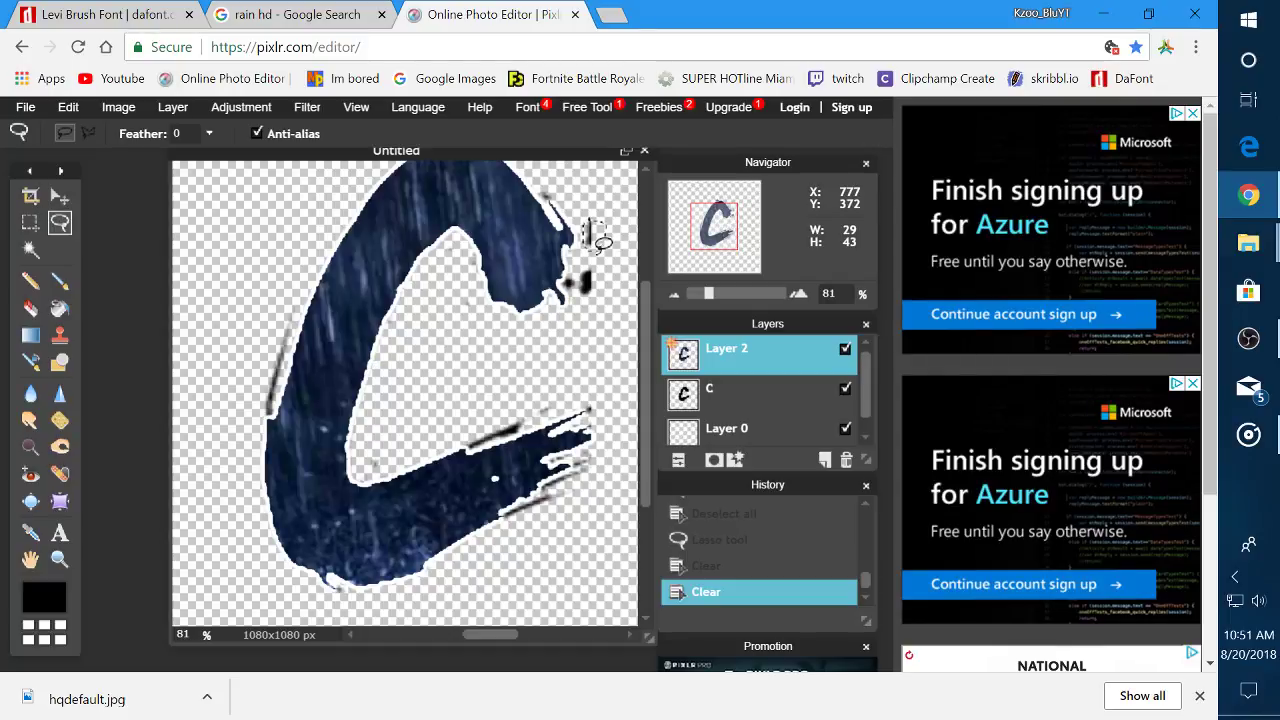
key(ctrl+d)
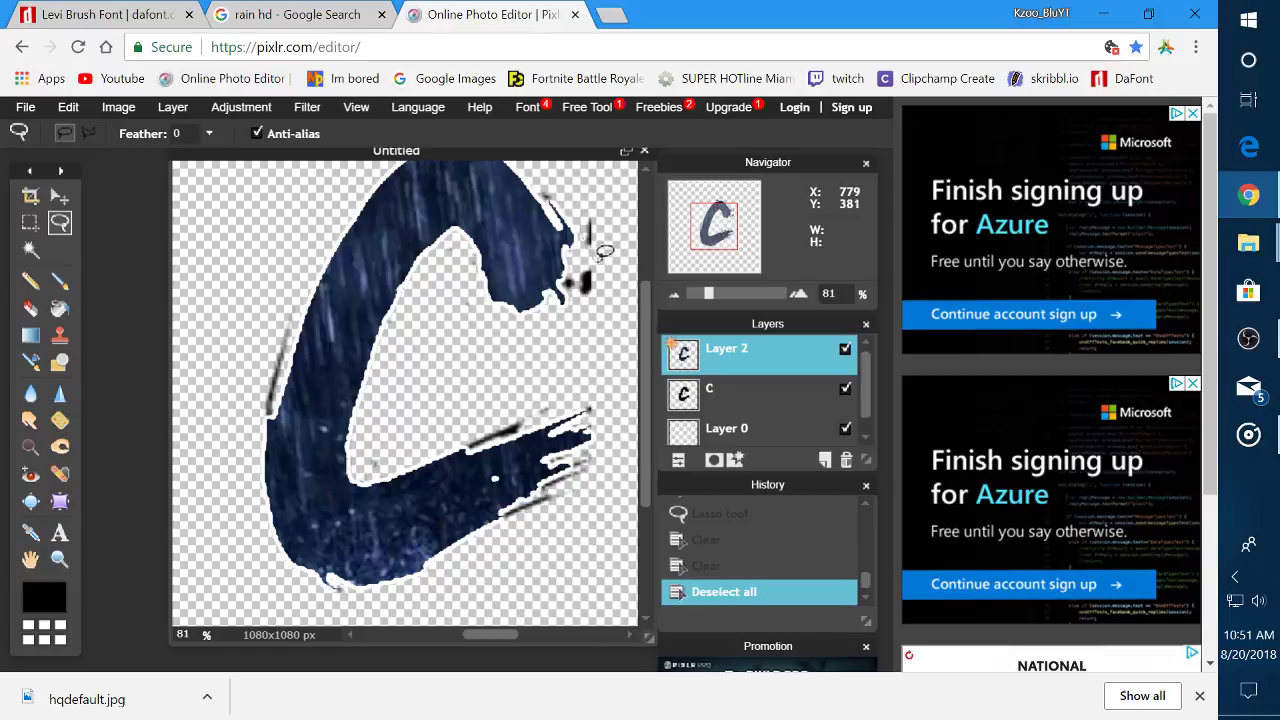
drag(604, 252, 613, 255)
key(Delete)
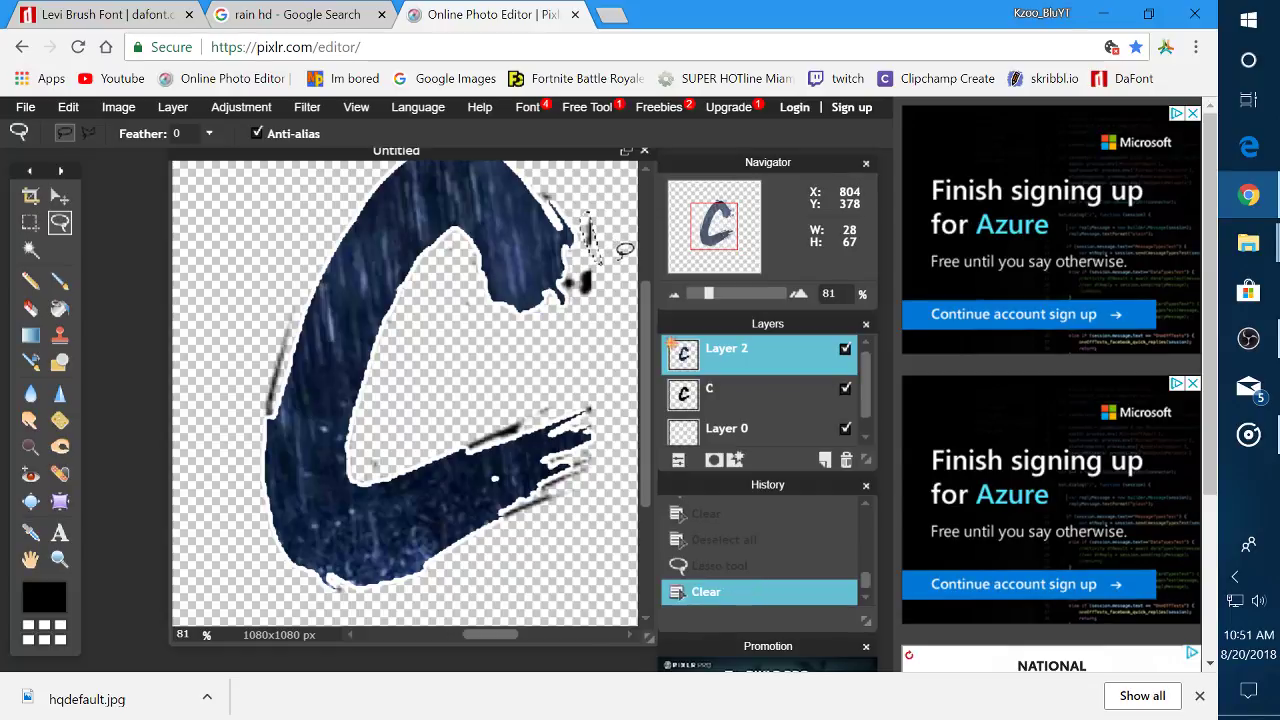
Clear the stray black marks beside the letter's upper tip from the C layer using lasso selections
click(728, 388)
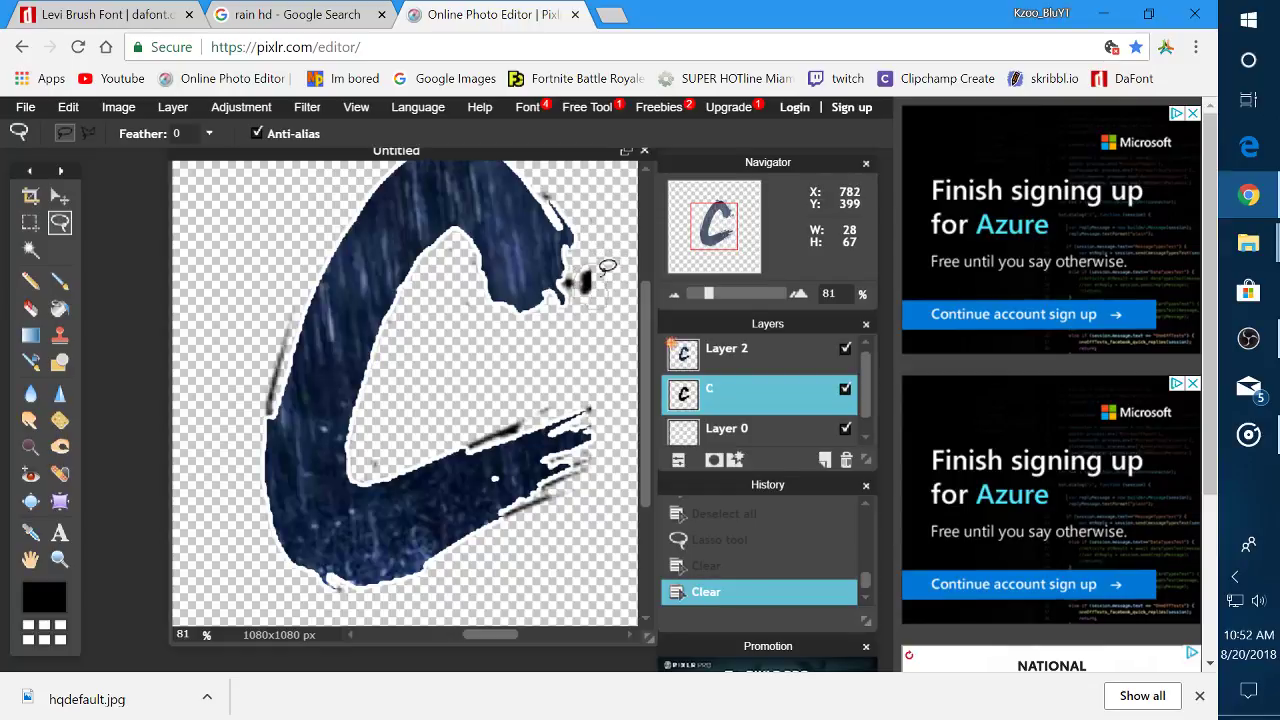
drag(591, 256, 620, 300)
key(Delete)
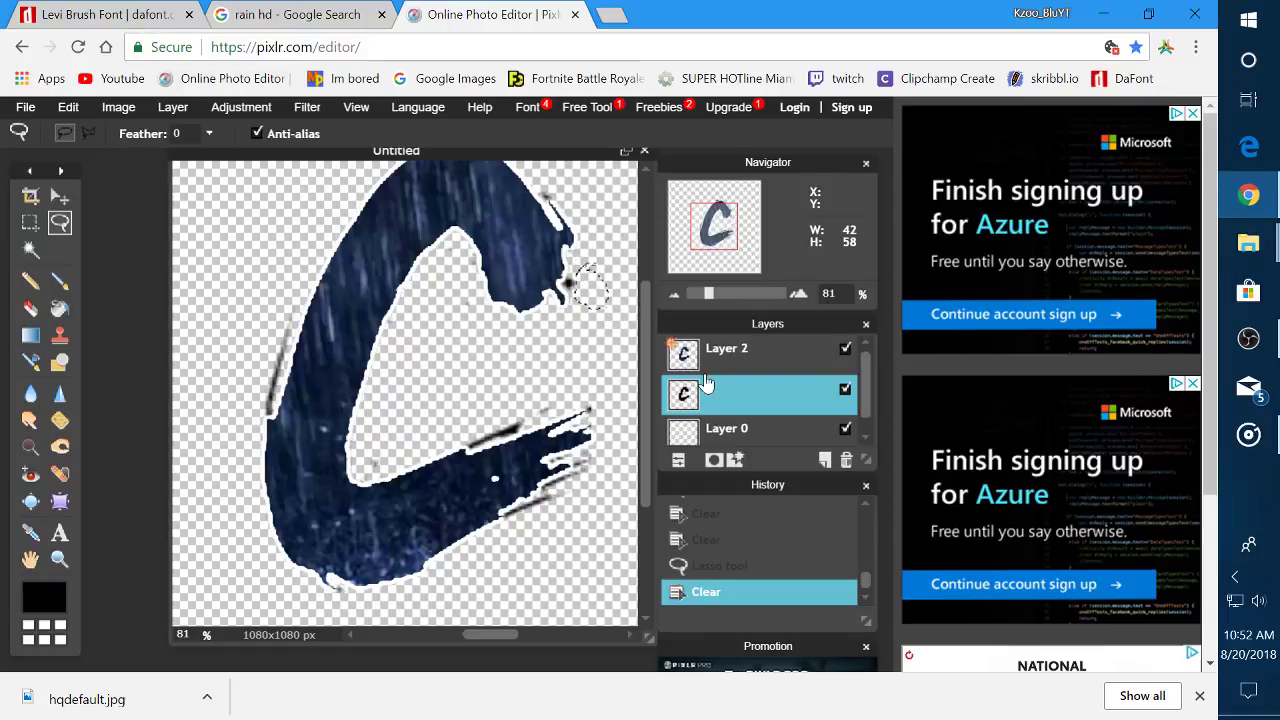
Delete the black C layer beneath the rain-filled letter and remove the selection
click(846, 461)
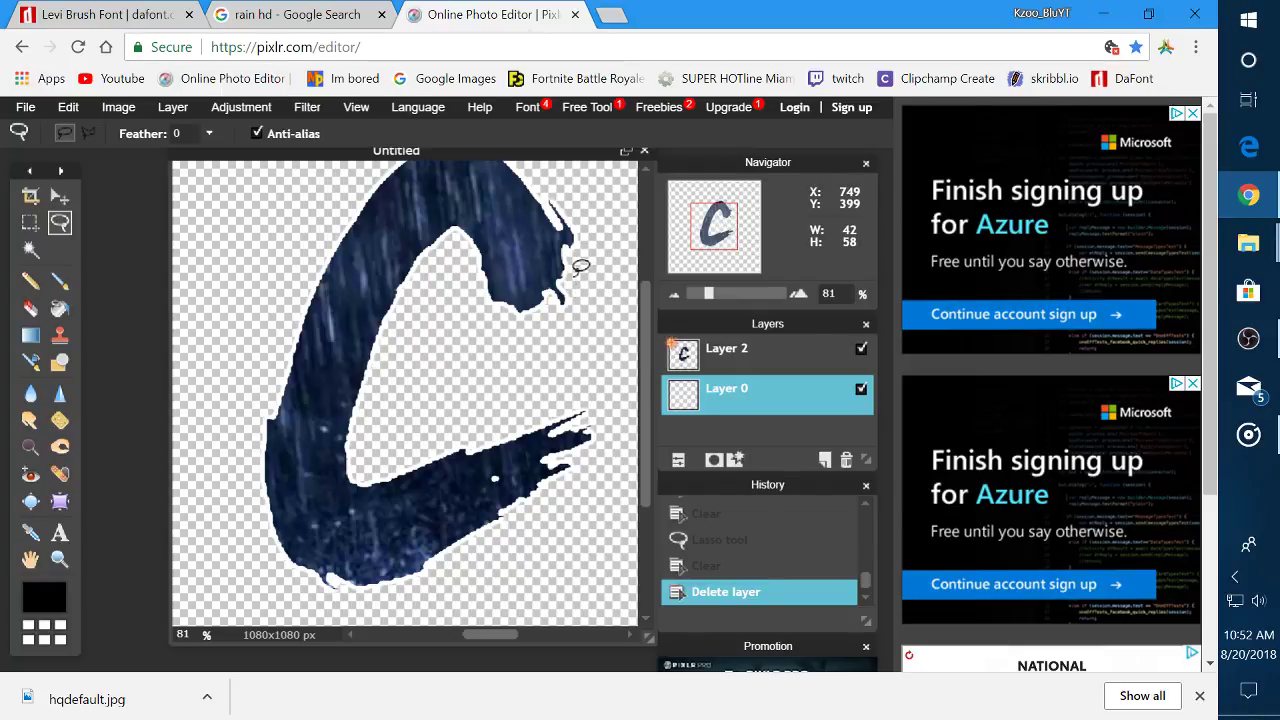
key(ctrl+d)
scroll(551, 352, down, 2)
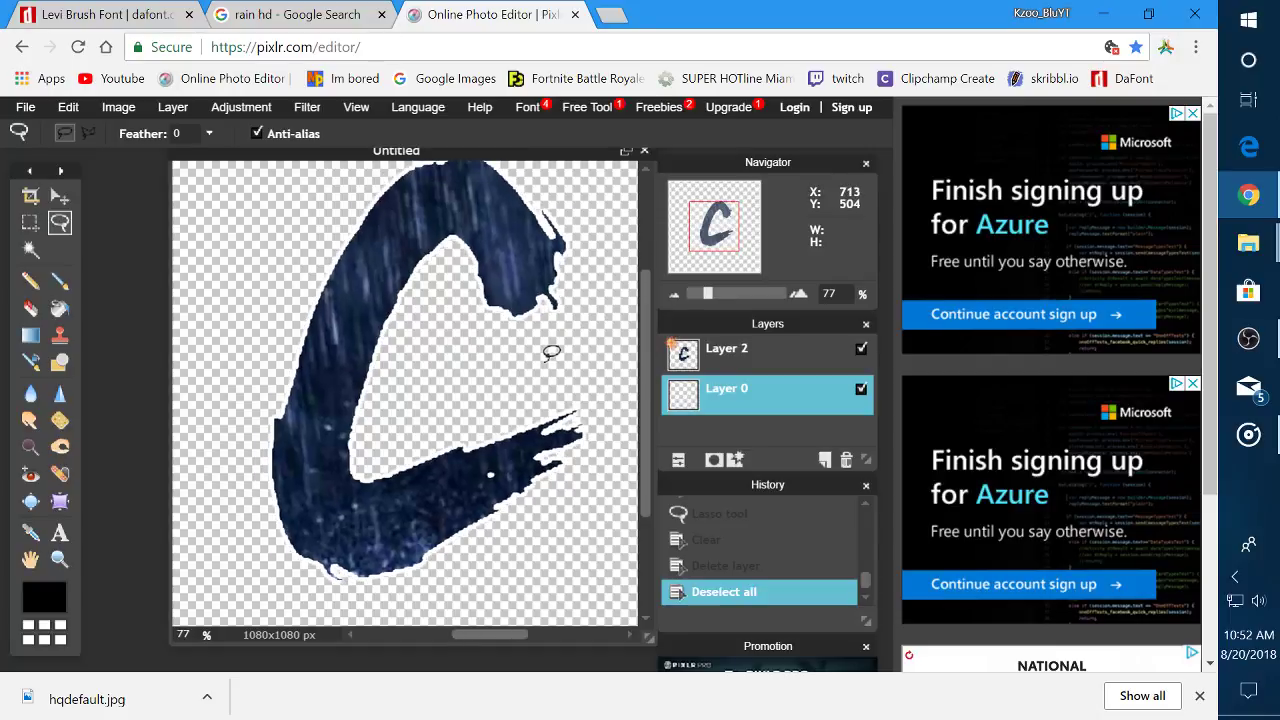
scroll(551, 352, down, 4)
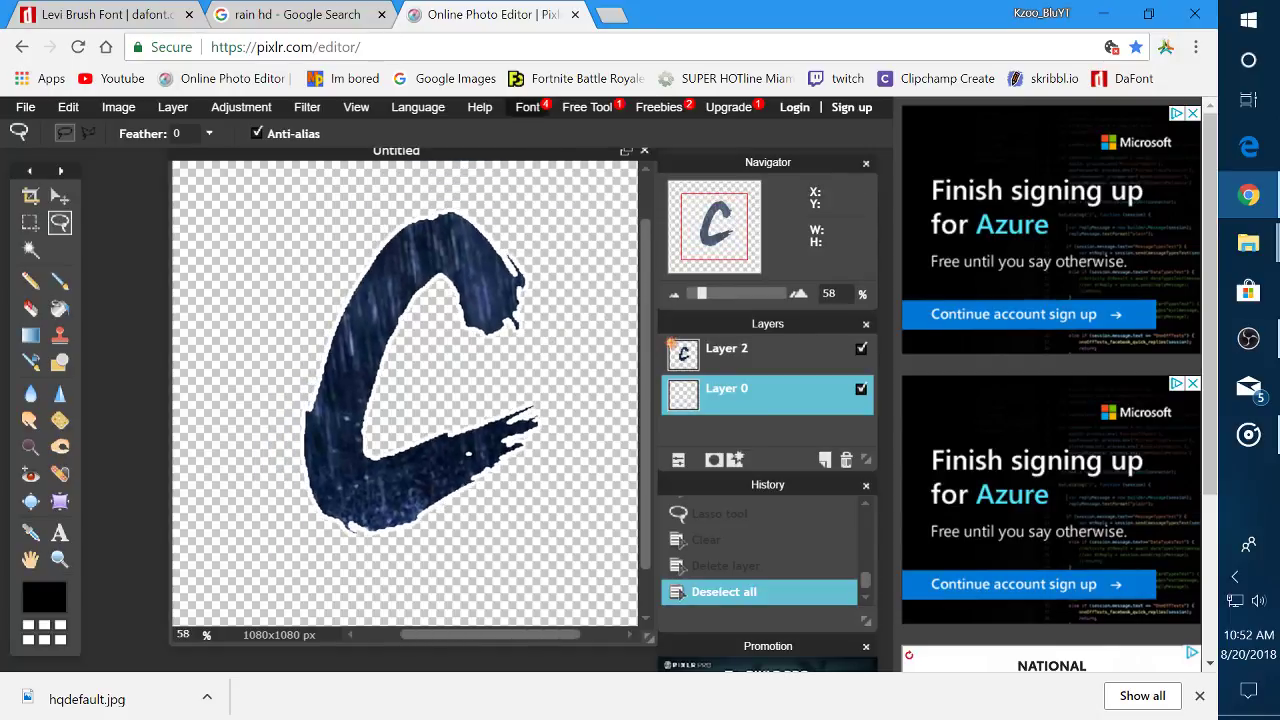
Switch to the Google Images results and search for "Navy Blue Circular Gradient"
click(300, 14)
scroll(391, 263, up, 2)
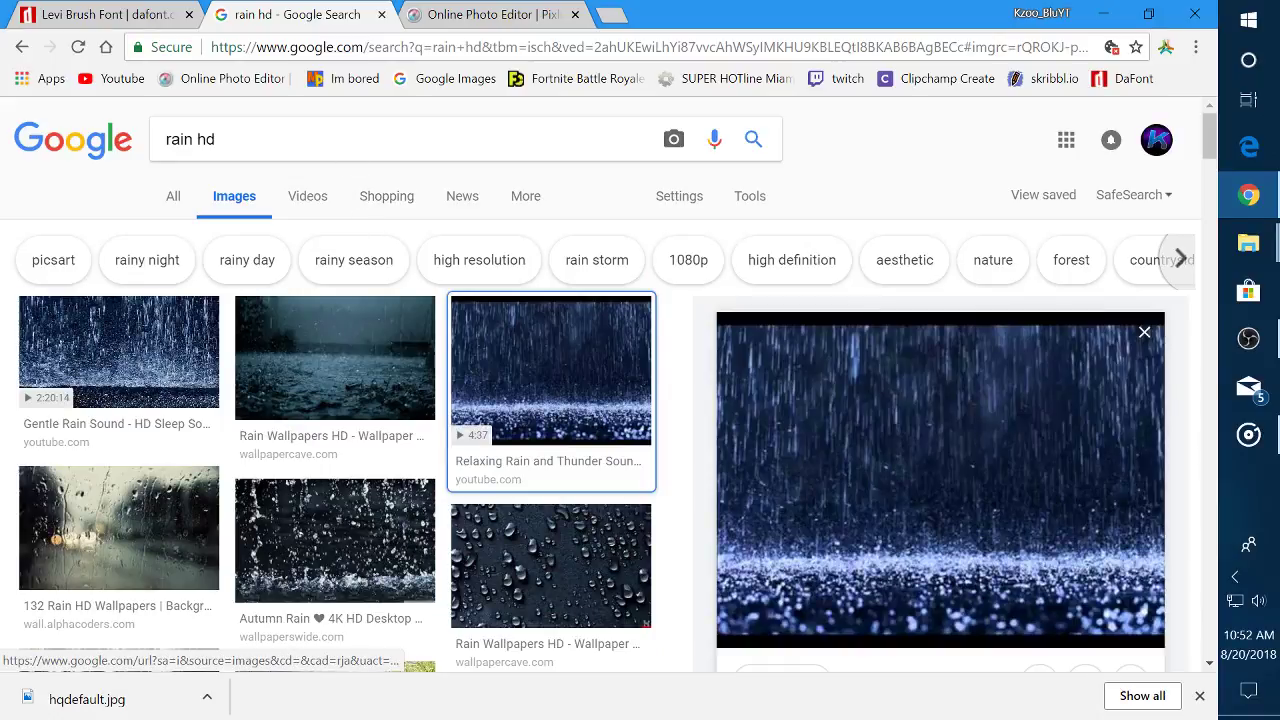
click(214, 139)
key(BackSpace)
key(BackSpace)
key(BackSpace)
key(BackSpace)
key(BackSpace)
key(BackSpace)
key(BackSpace)
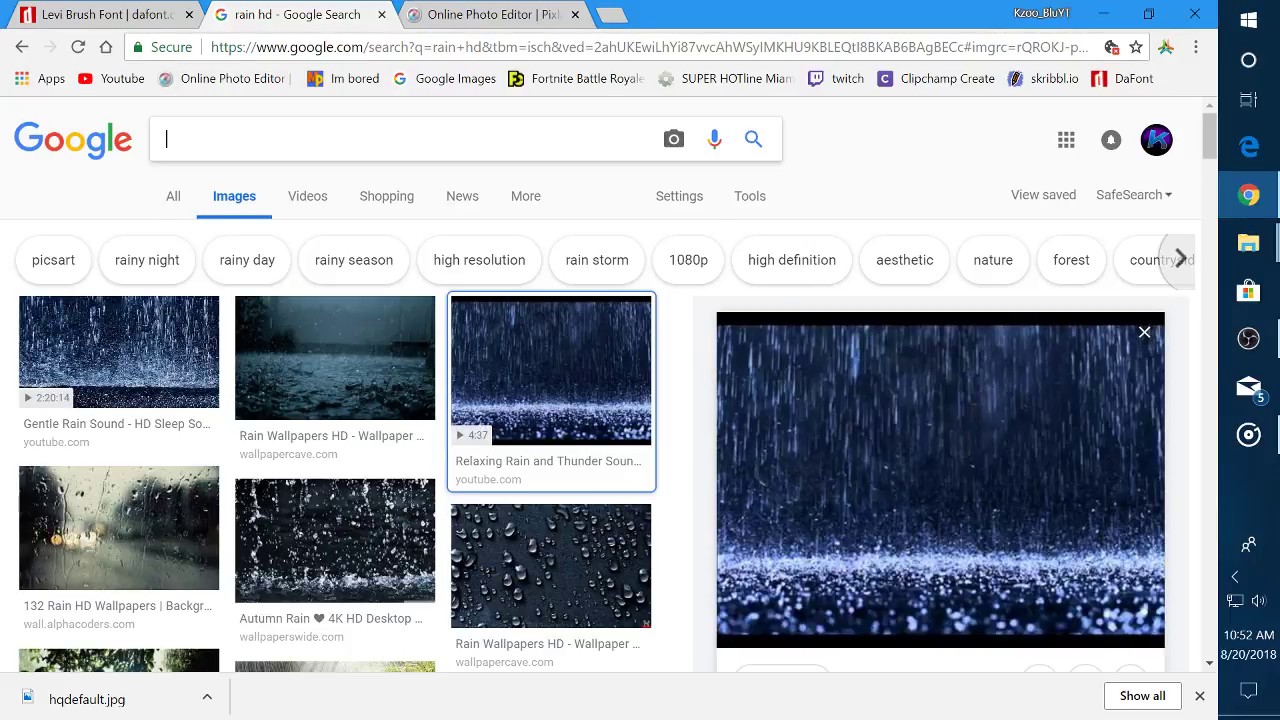
text(Navy Bl)
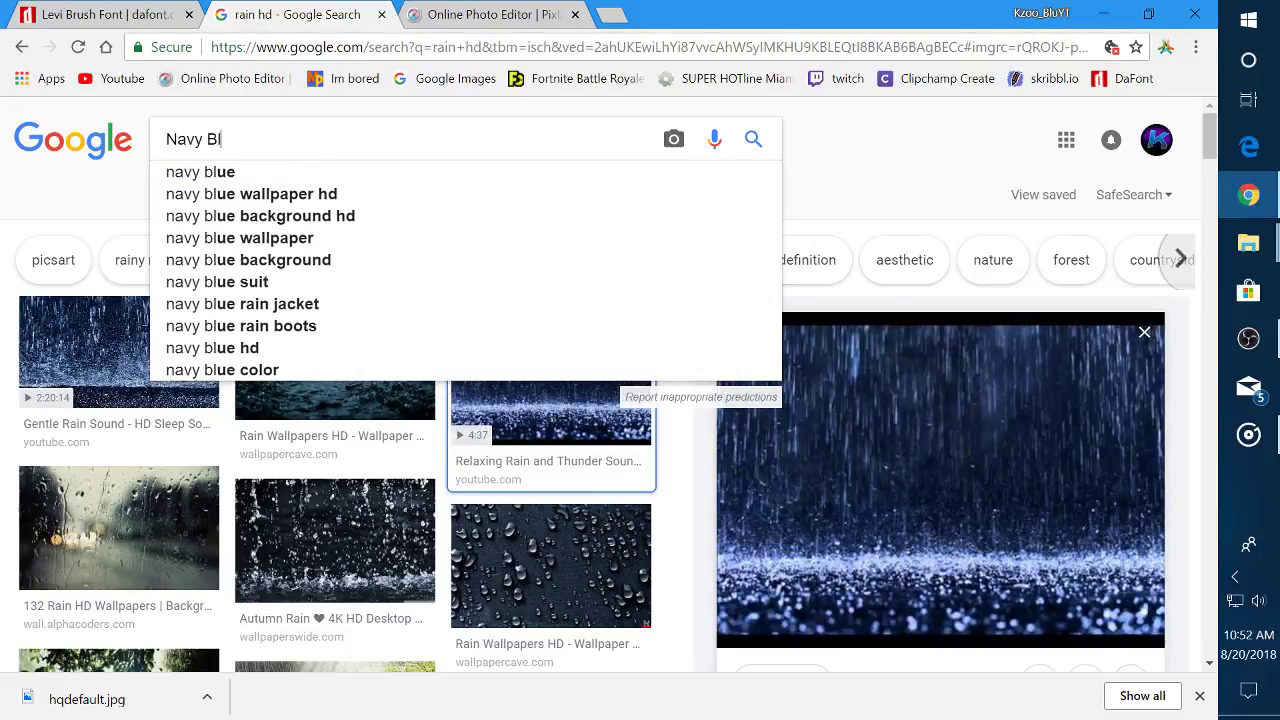
text(ue )
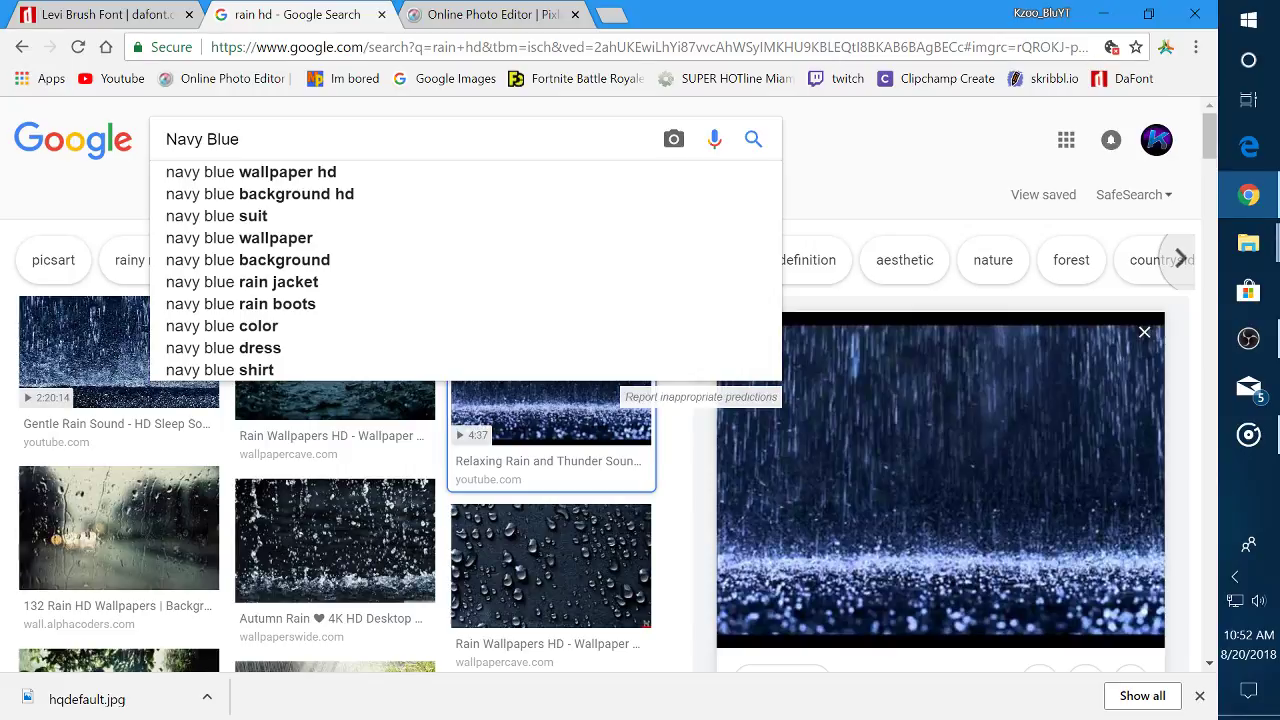
text(Circula)
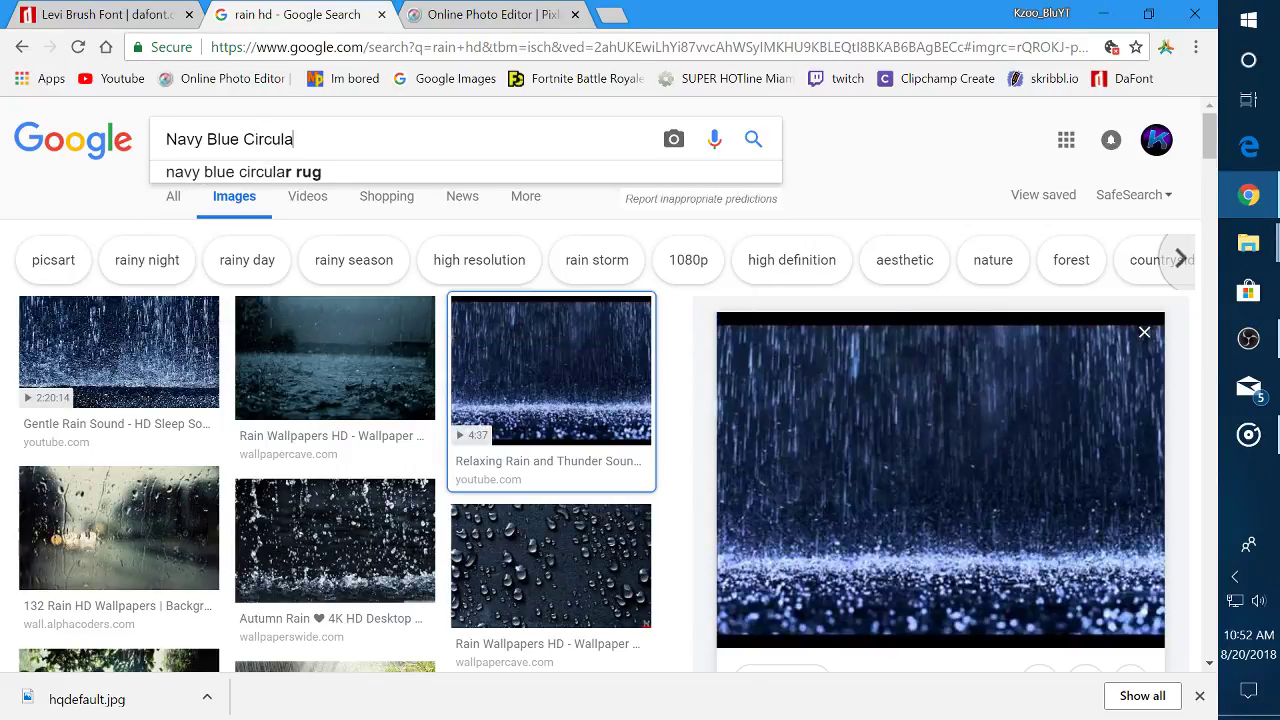
text(r)
text( Gradient)
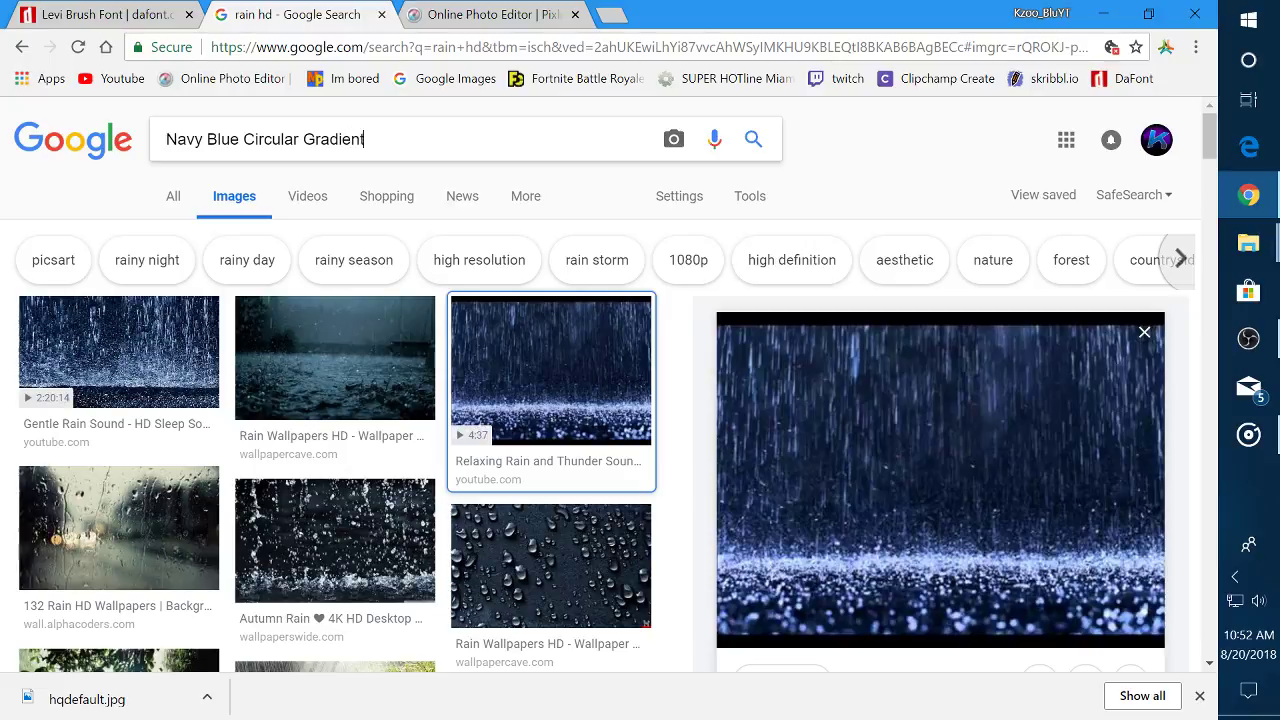
key(Return)
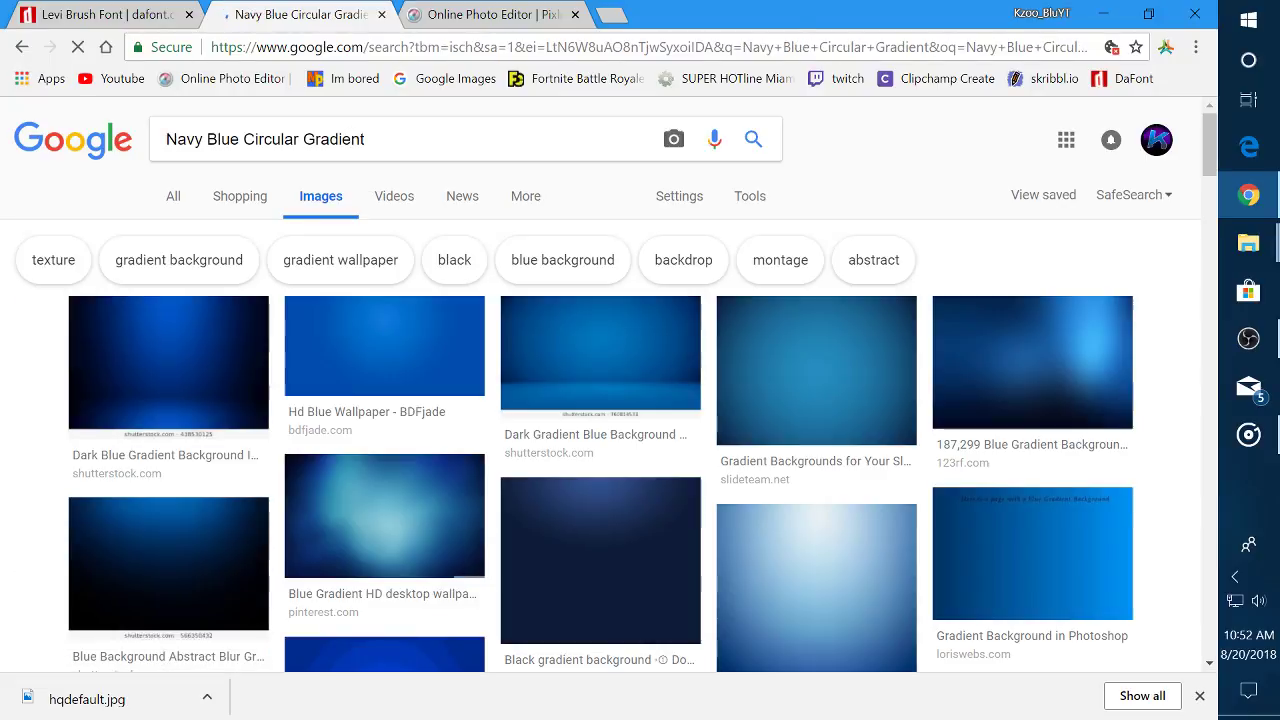
Browse the navy blue gradient image results for a background to place behind the letter
scroll(538, 360, down, 5)
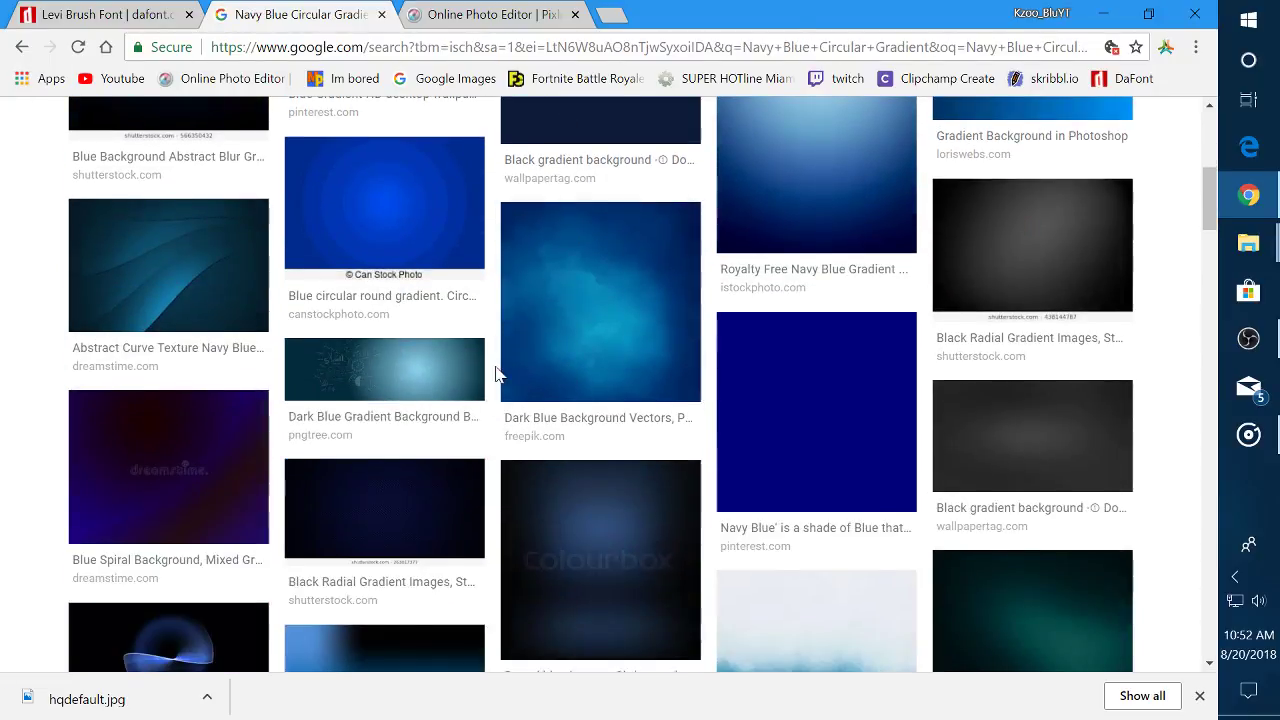
scroll(448, 211, down, 4)
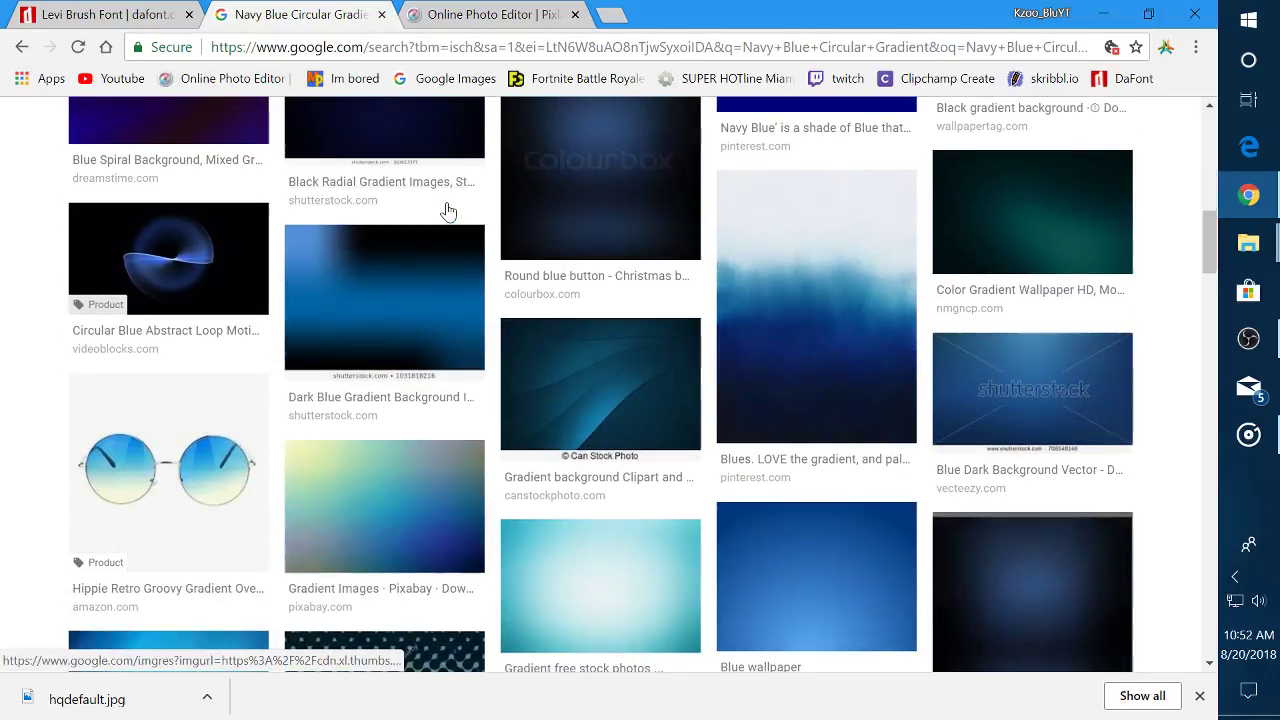
scroll(538, 263, down, 5)
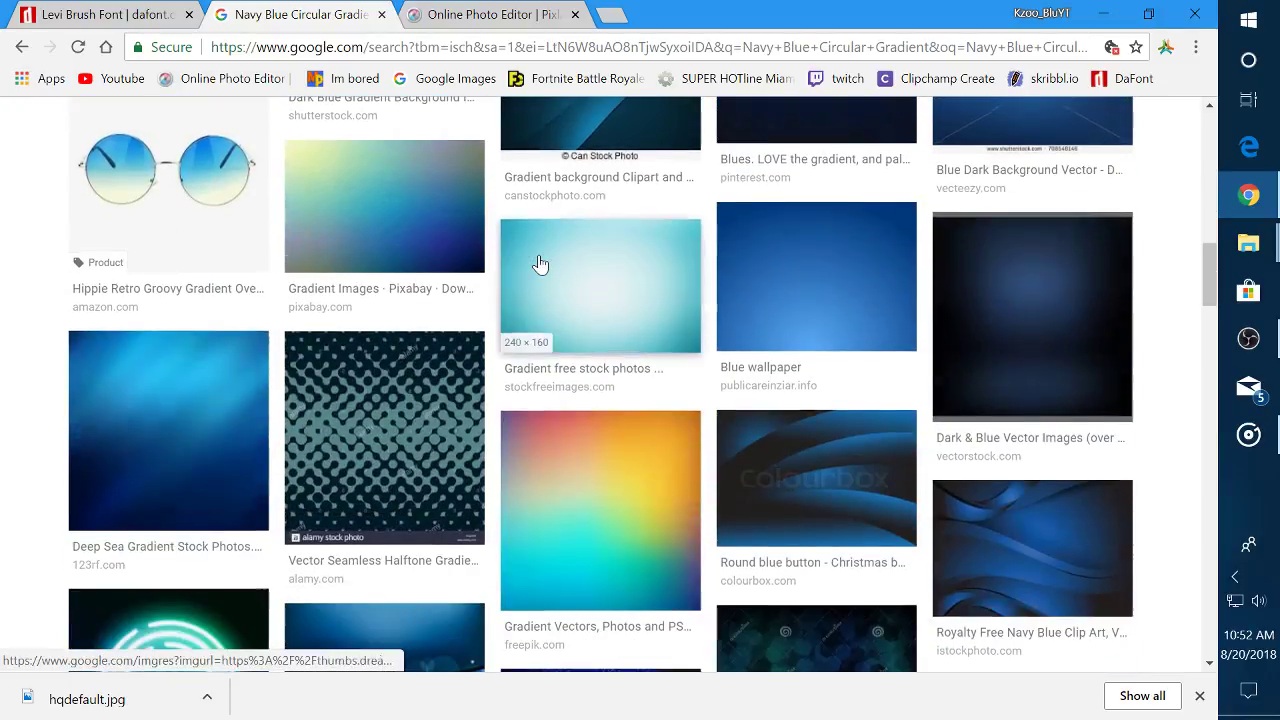
scroll(538, 263, down, 10)
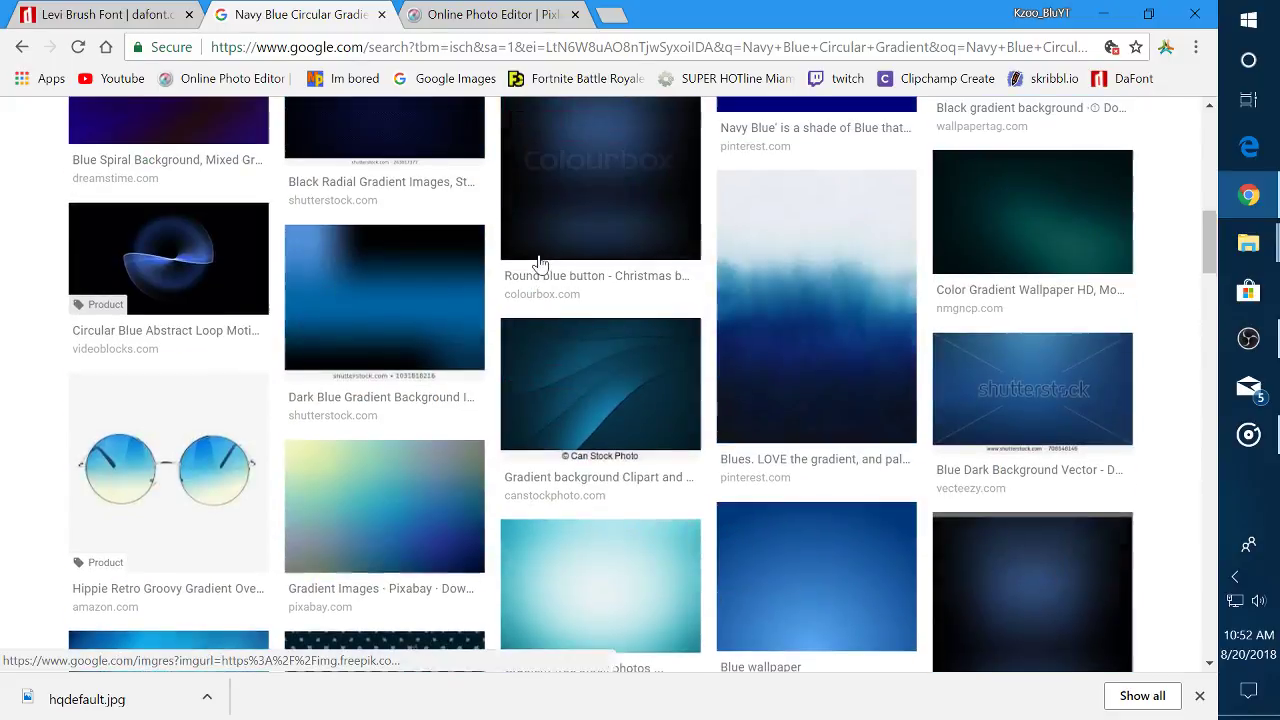
scroll(538, 263, up, 4)
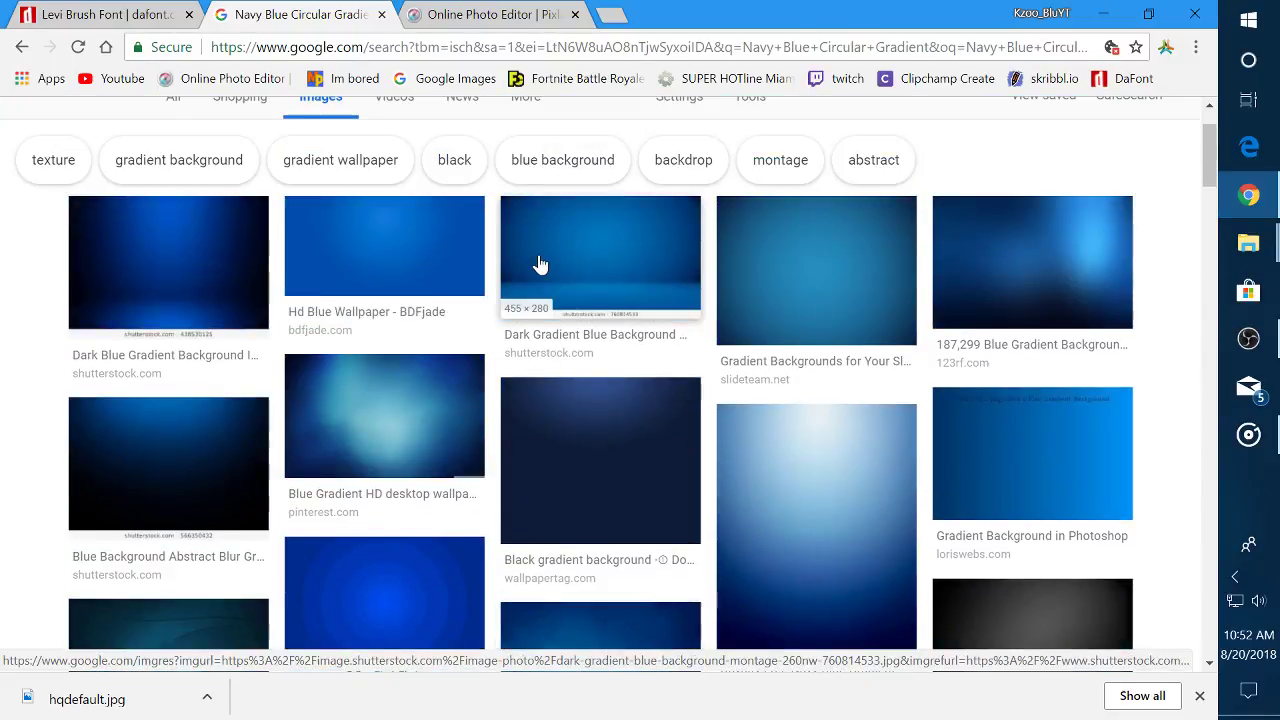
scroll(538, 263, up, 2)
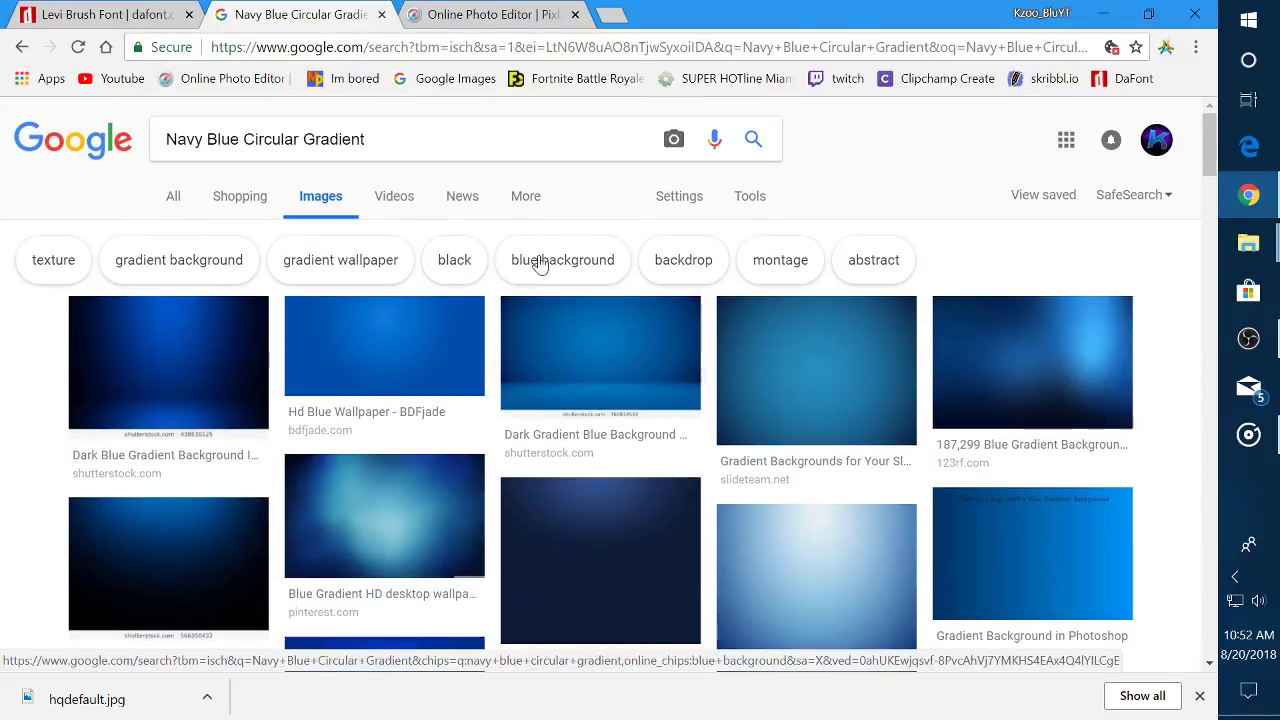
Return to the Pixlr editor and set the Gradient tool's type to Radial
click(448, 12)
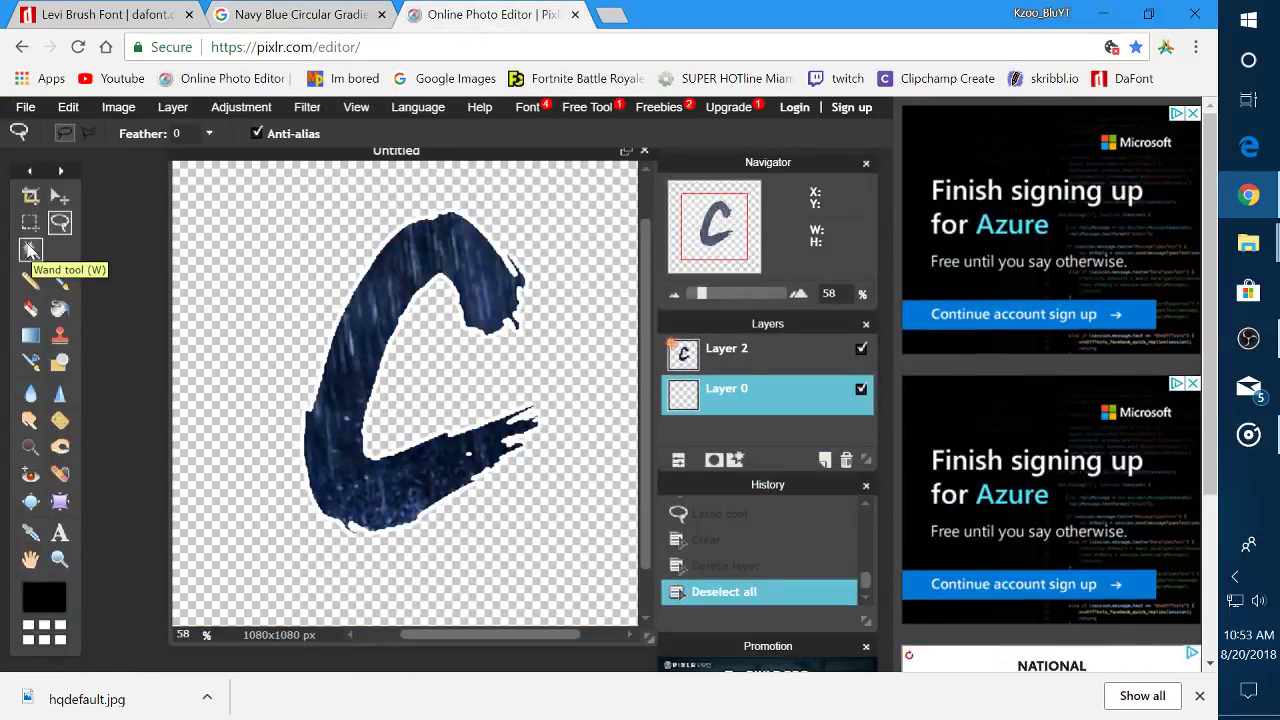
click(30, 336)
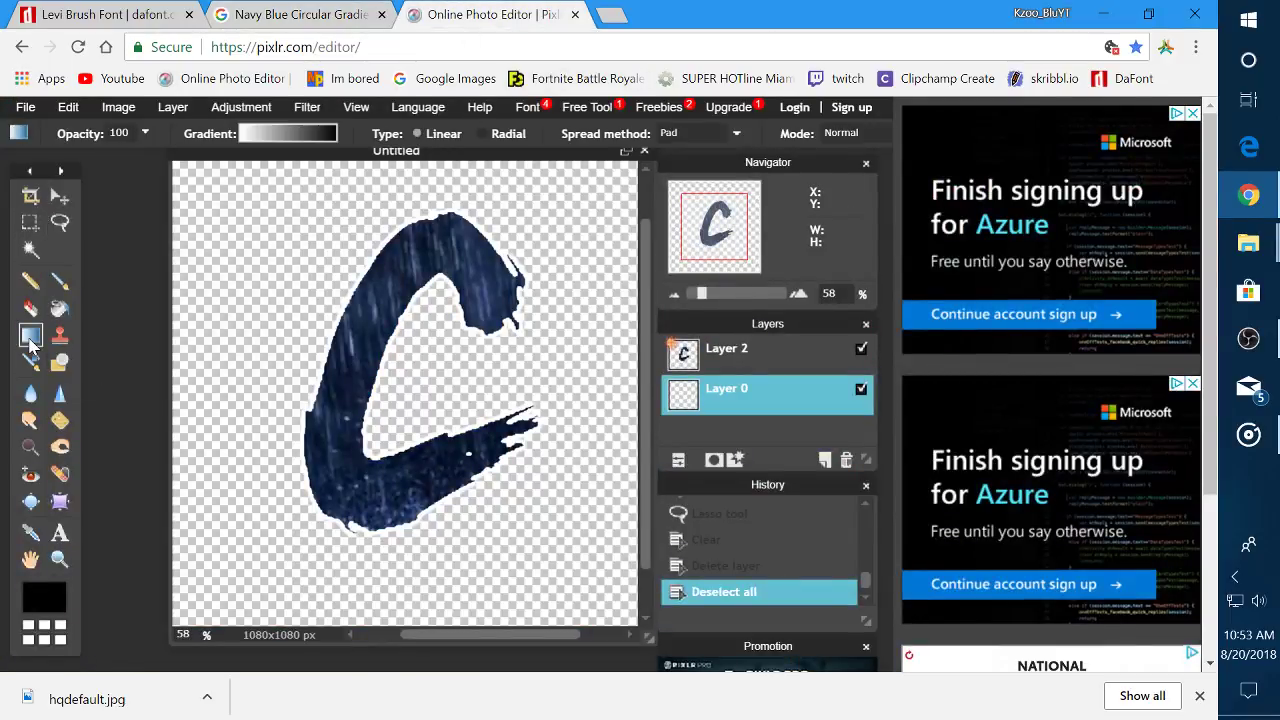
click(419, 135)
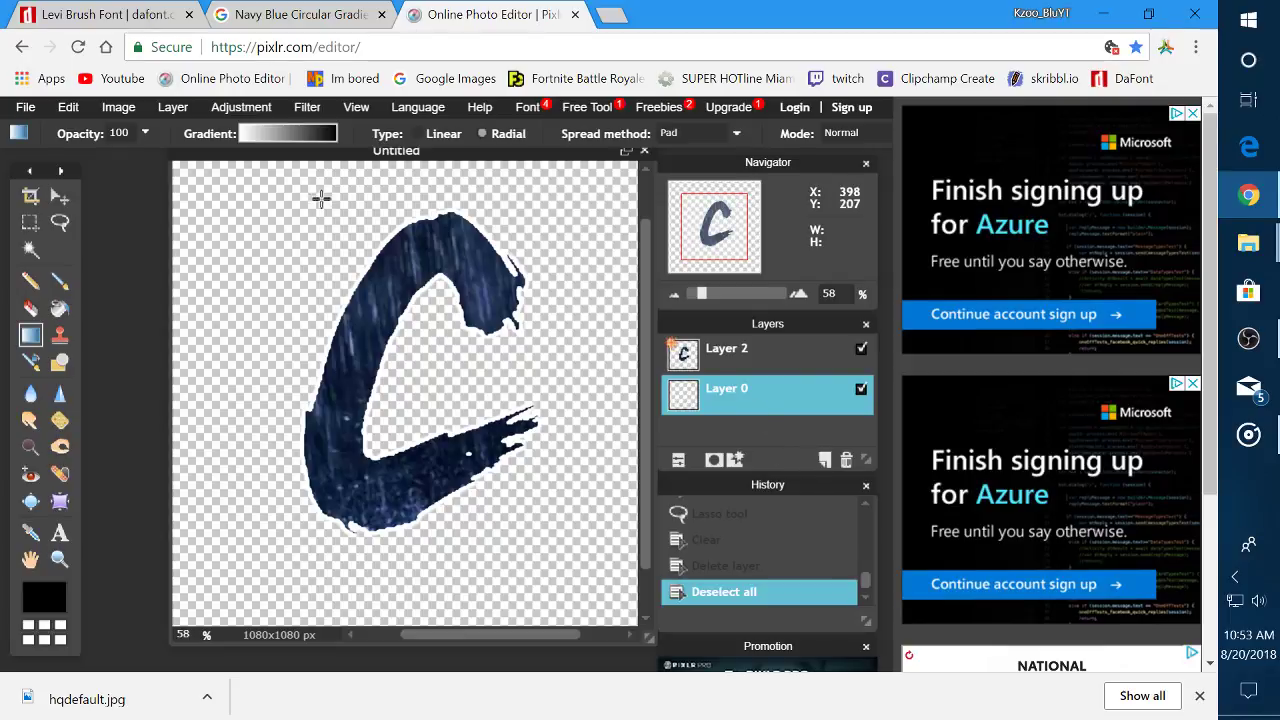
Try white-to-black radial gradients with different centres and sizes on Layer 0 behind the C
drag(259, 175, 420, 372)
drag(323, 249, 399, 337)
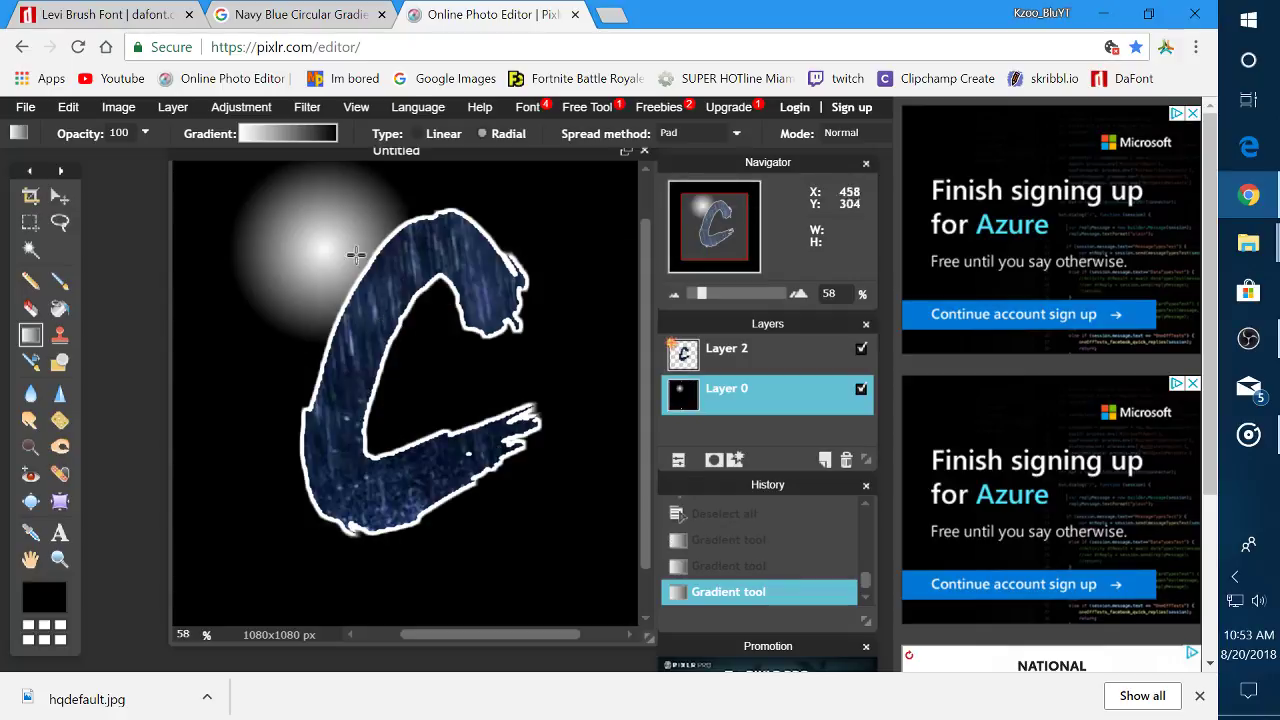
drag(344, 236, 524, 452)
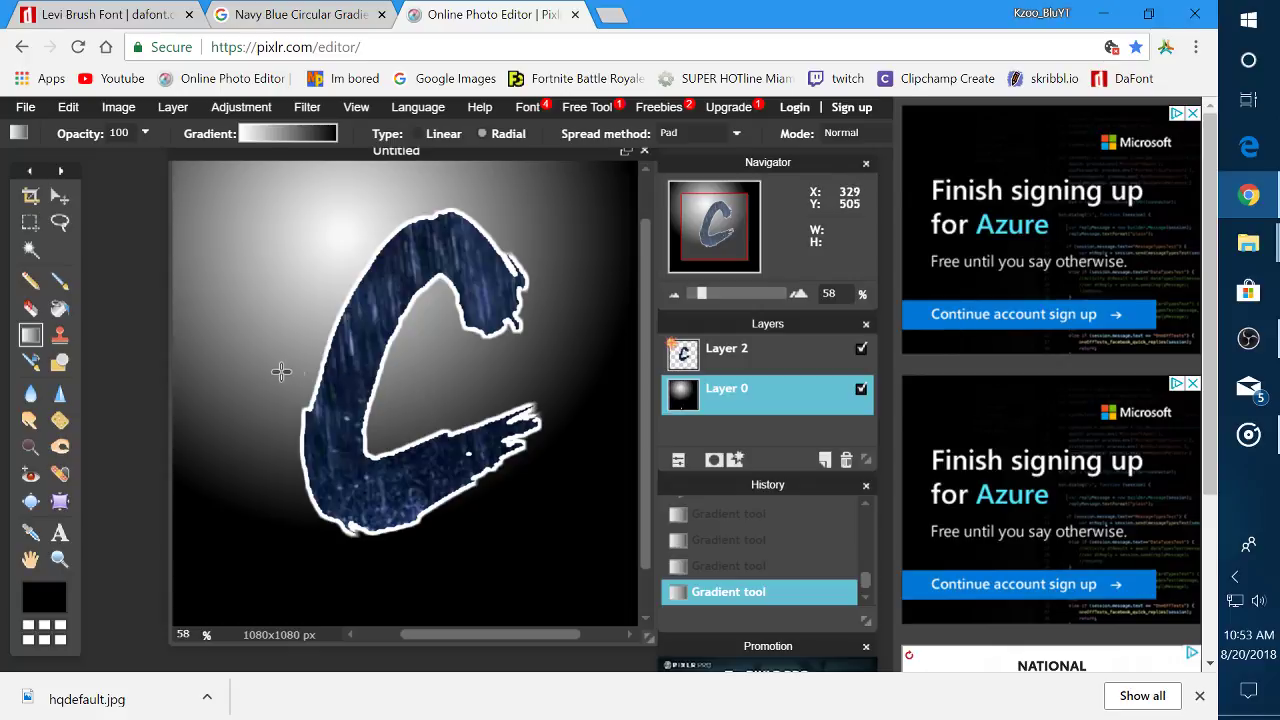
drag(279, 373, 551, 376)
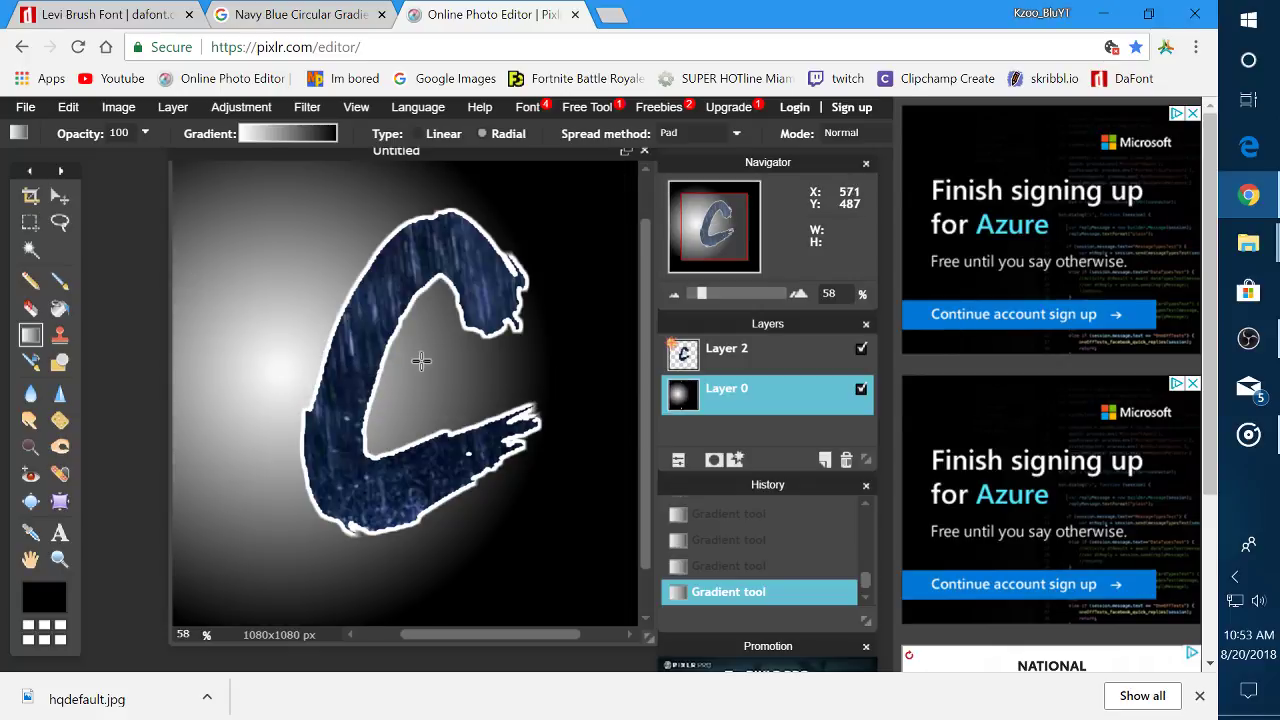
drag(440, 365, 509, 367)
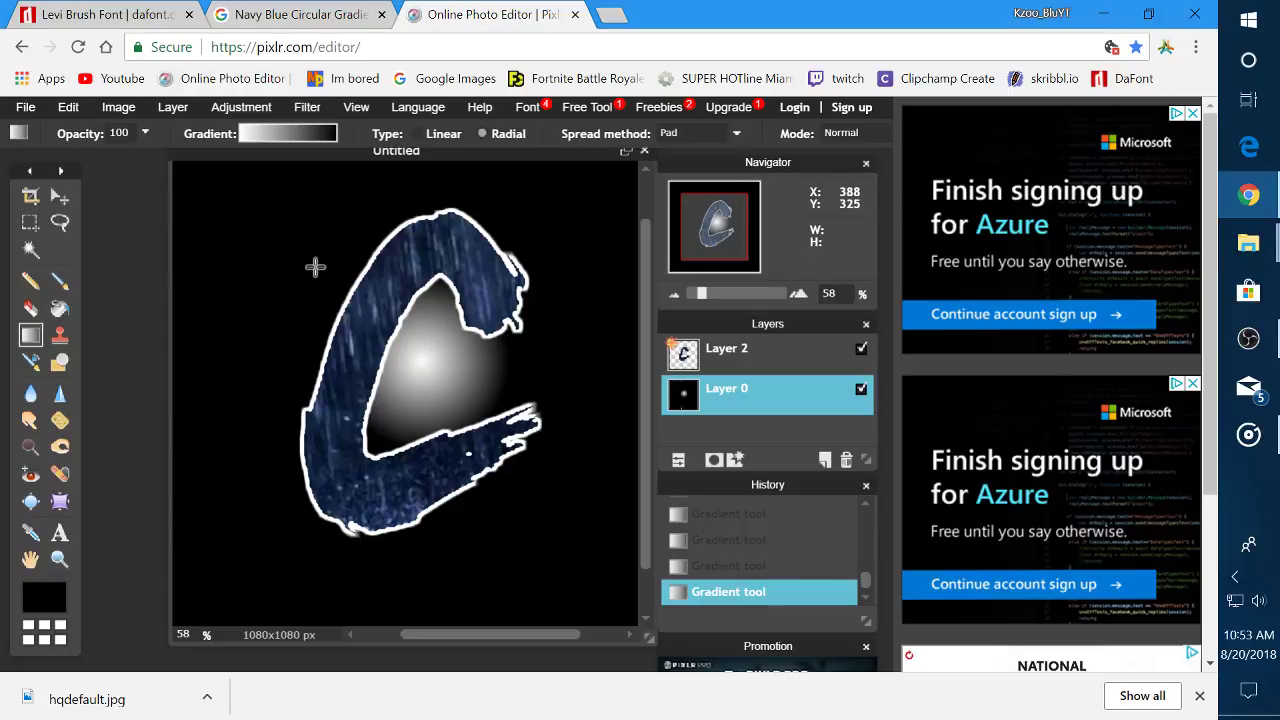
drag(316, 267, 540, 433)
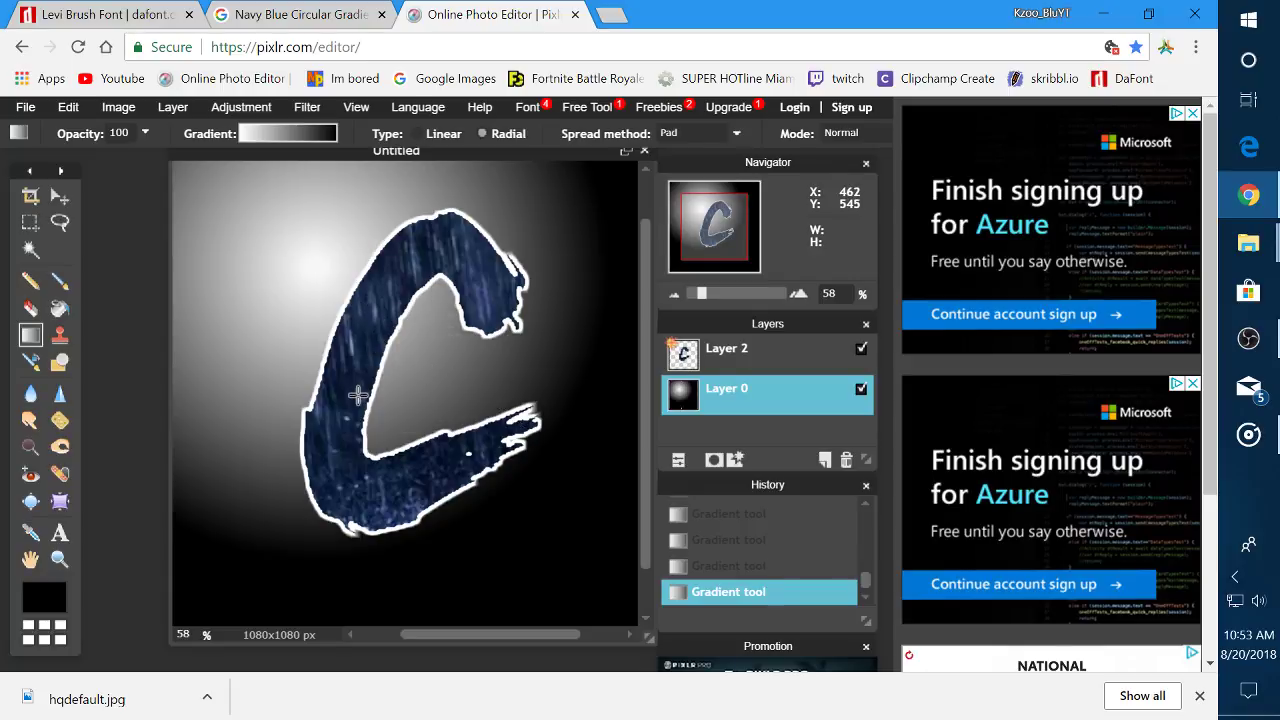
drag(360, 393, 534, 400)
Fill Layer 0 with the grey-navy-black preset as a radial gradient, centred inside the C and reaching the canvas's upper-left corner
click(291, 139)
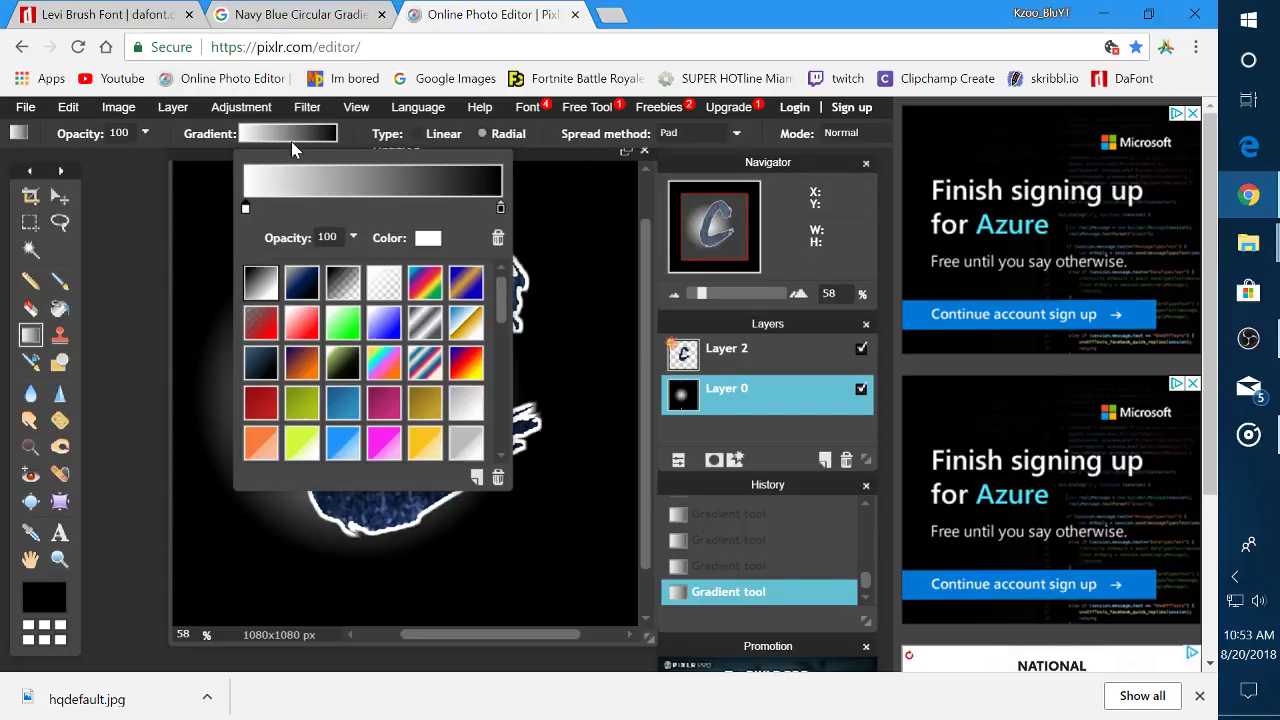
click(301, 292)
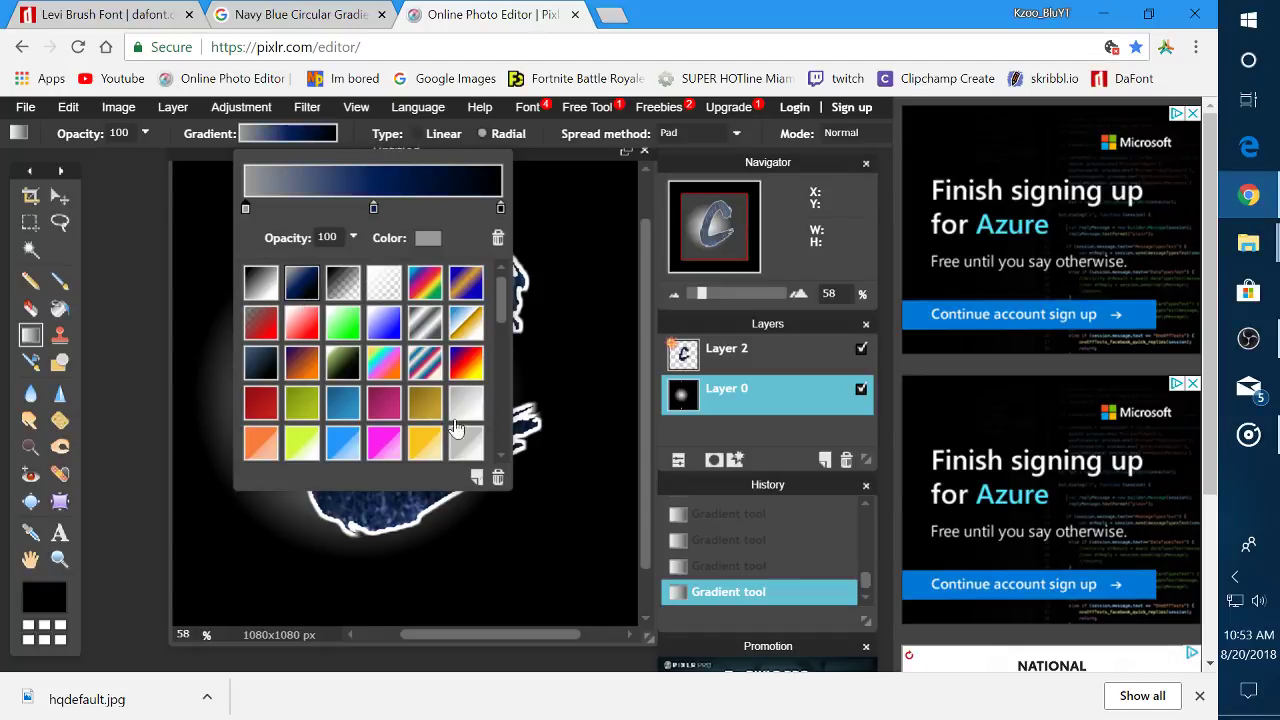
drag(302, 246, 571, 523)
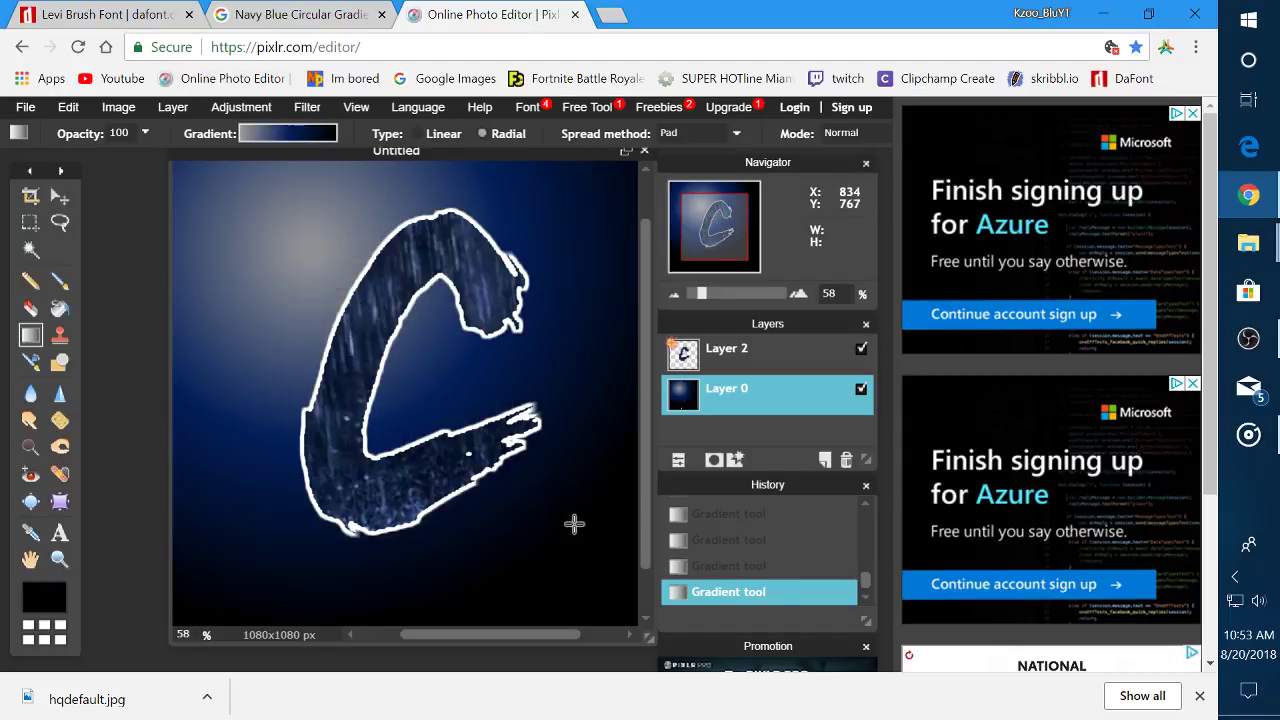
drag(500, 440, 355, 297)
drag(416, 395, 480, 468)
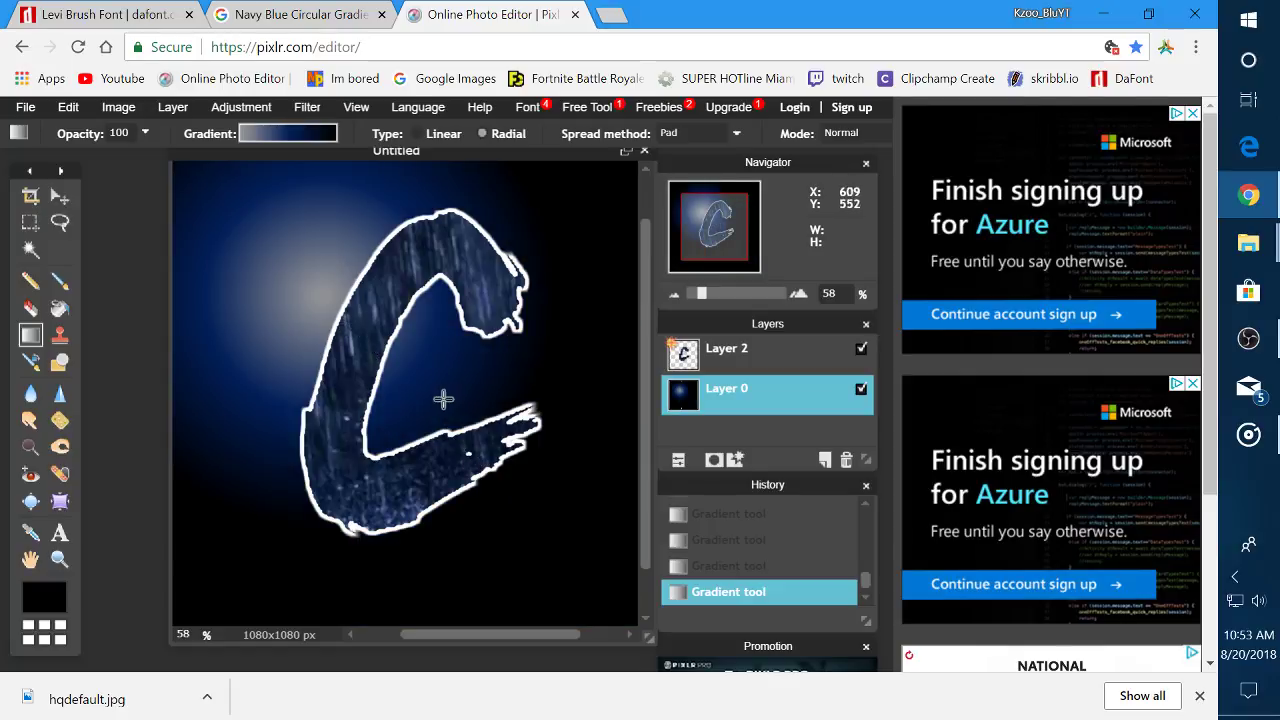
drag(444, 399, 323, 286)
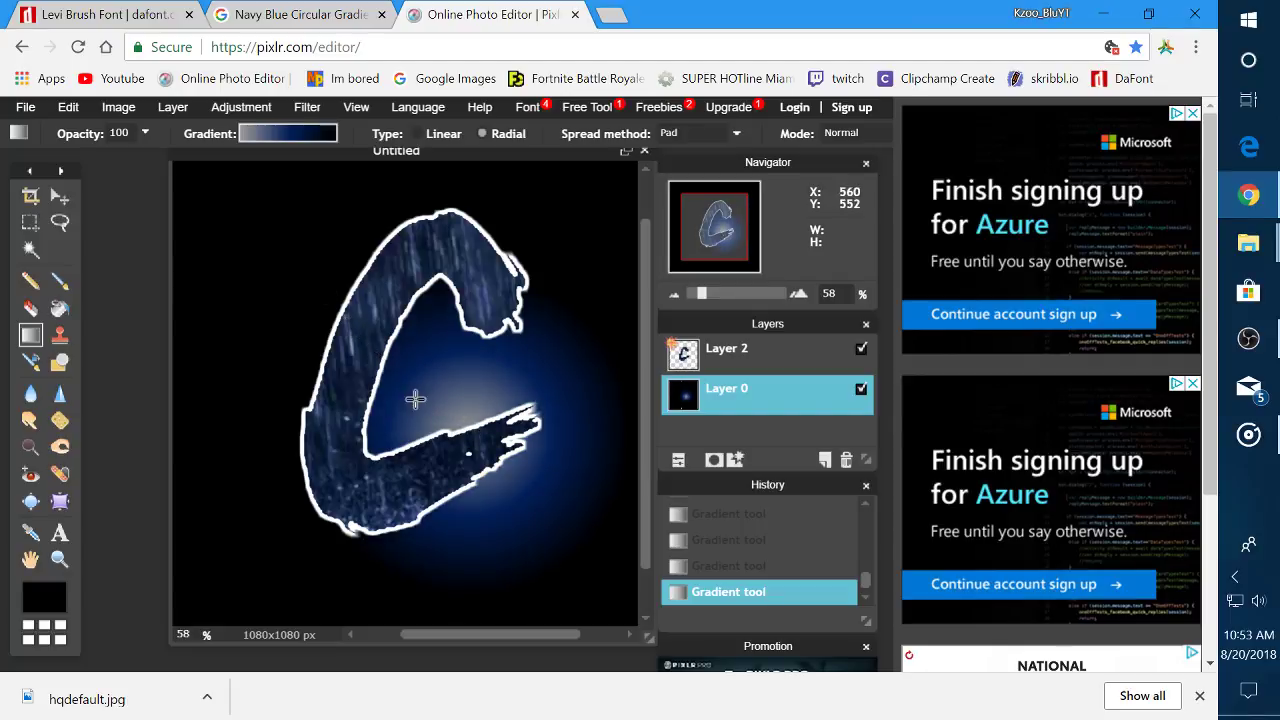
drag(466, 424, 265, 230)
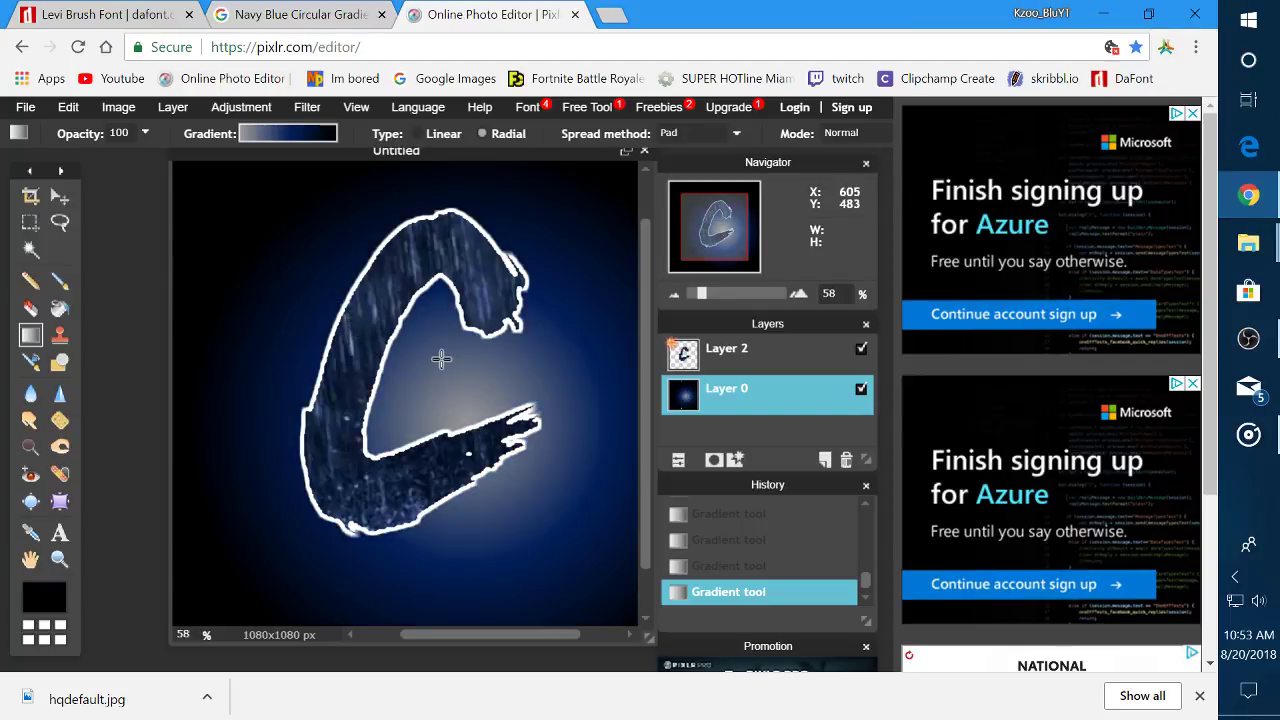
drag(424, 348, 306, 266)
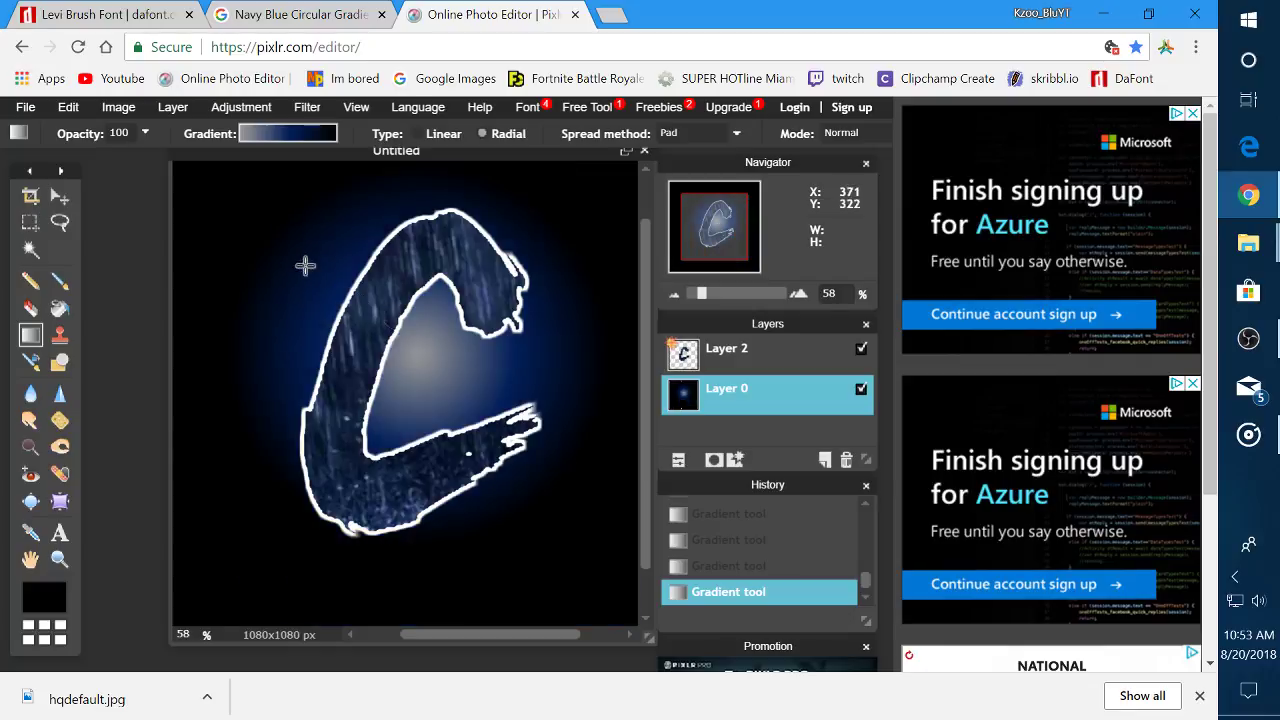
drag(398, 386, 180, 185)
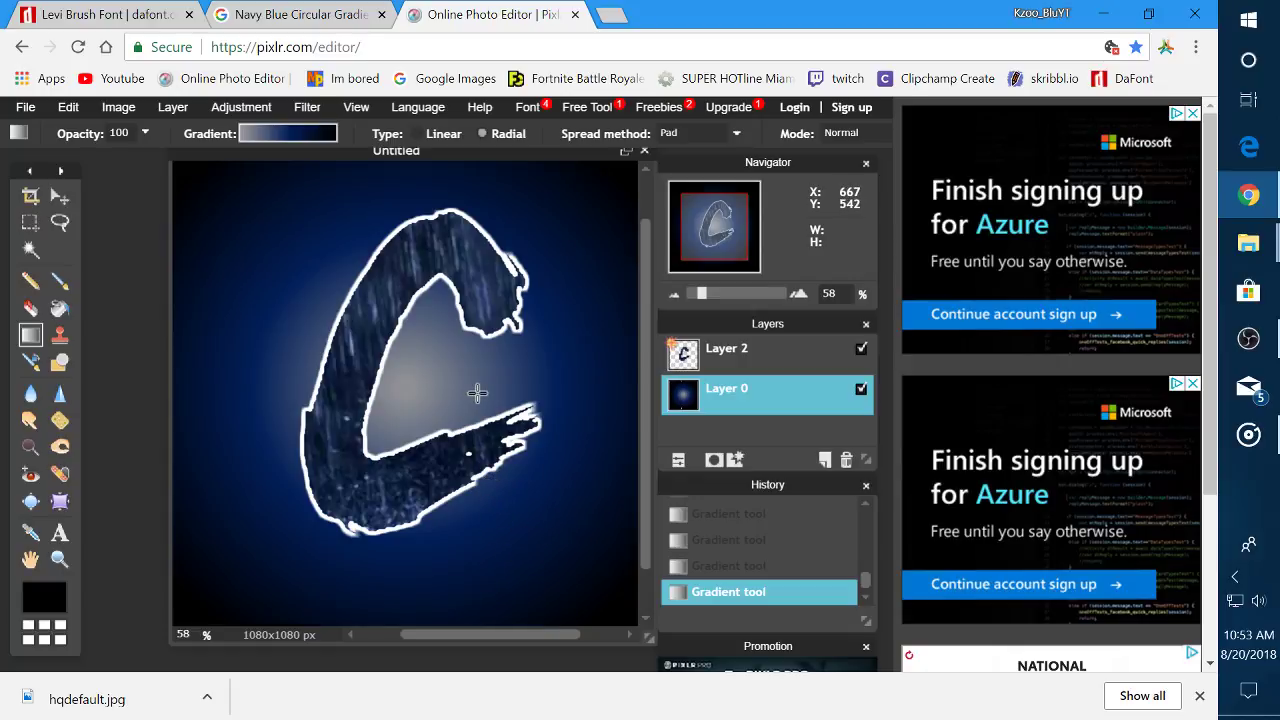
drag(447, 385, 318, 276)
drag(397, 374, 266, 227)
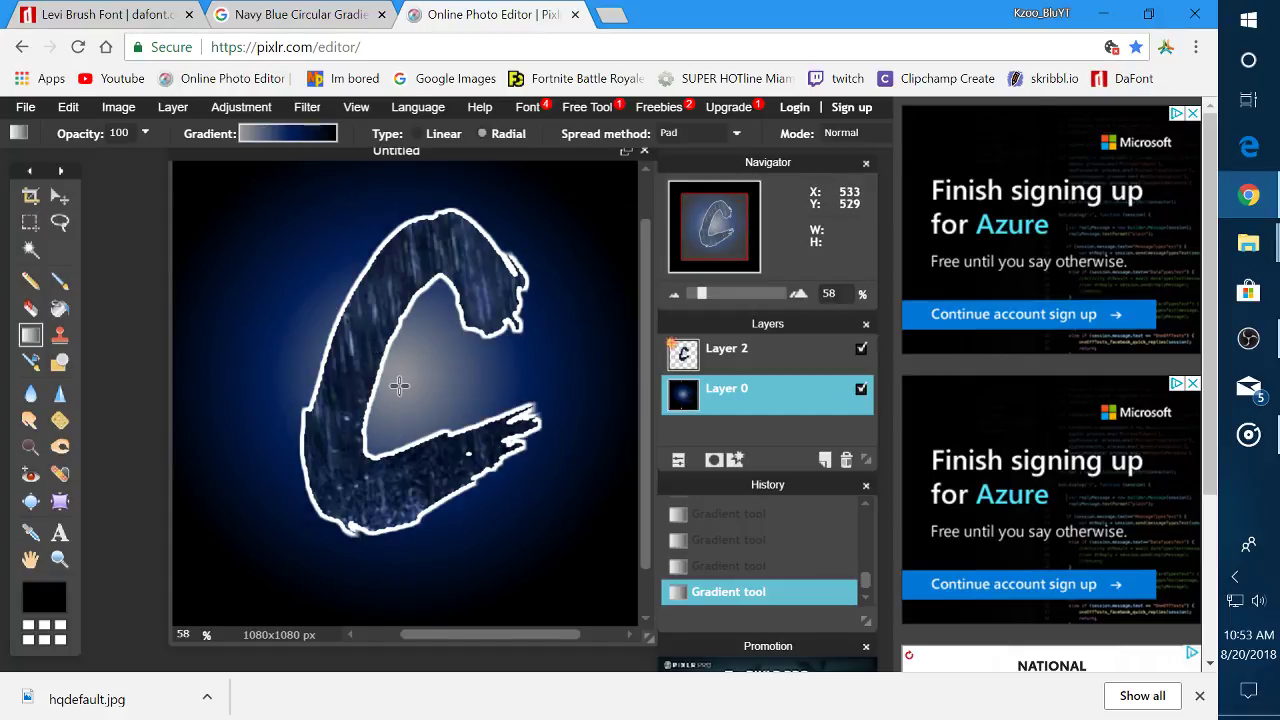
drag(400, 383, 172, 153)
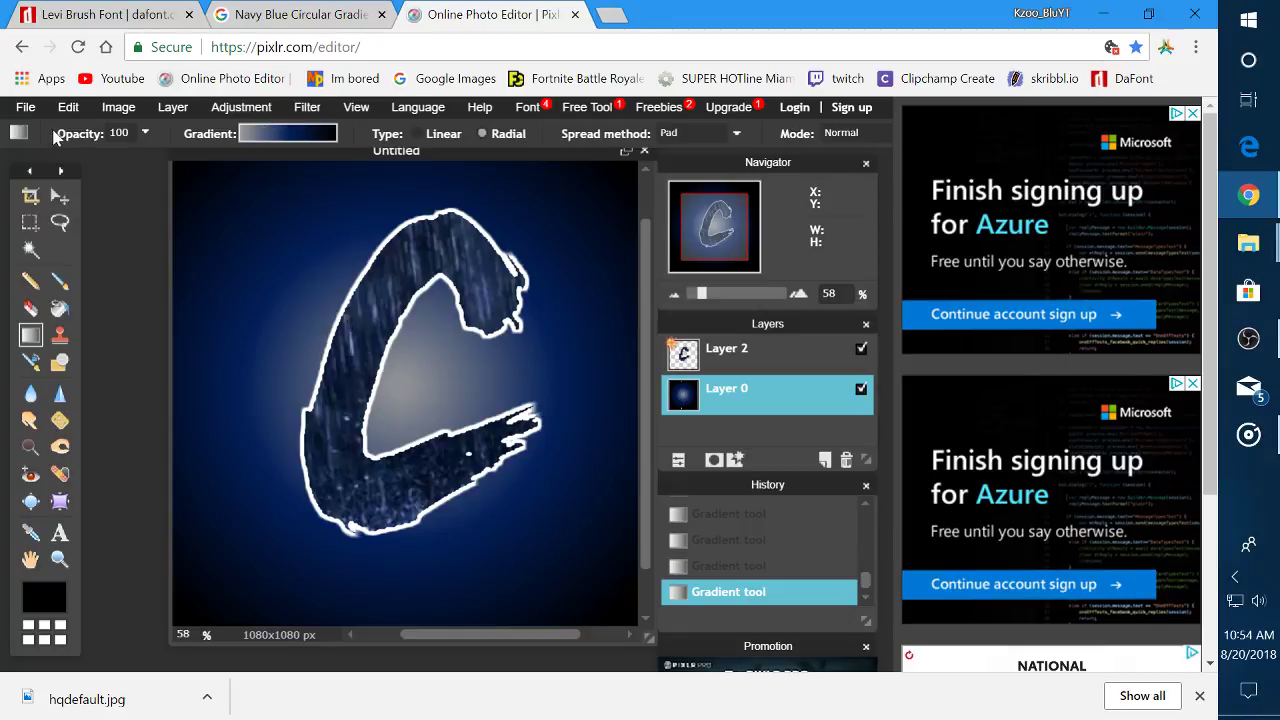
Add a drop shadow to the C on Layer 2 with opacity 100, distance 15 and size 5
click(25, 107)
click(727, 362)
click(737, 466)
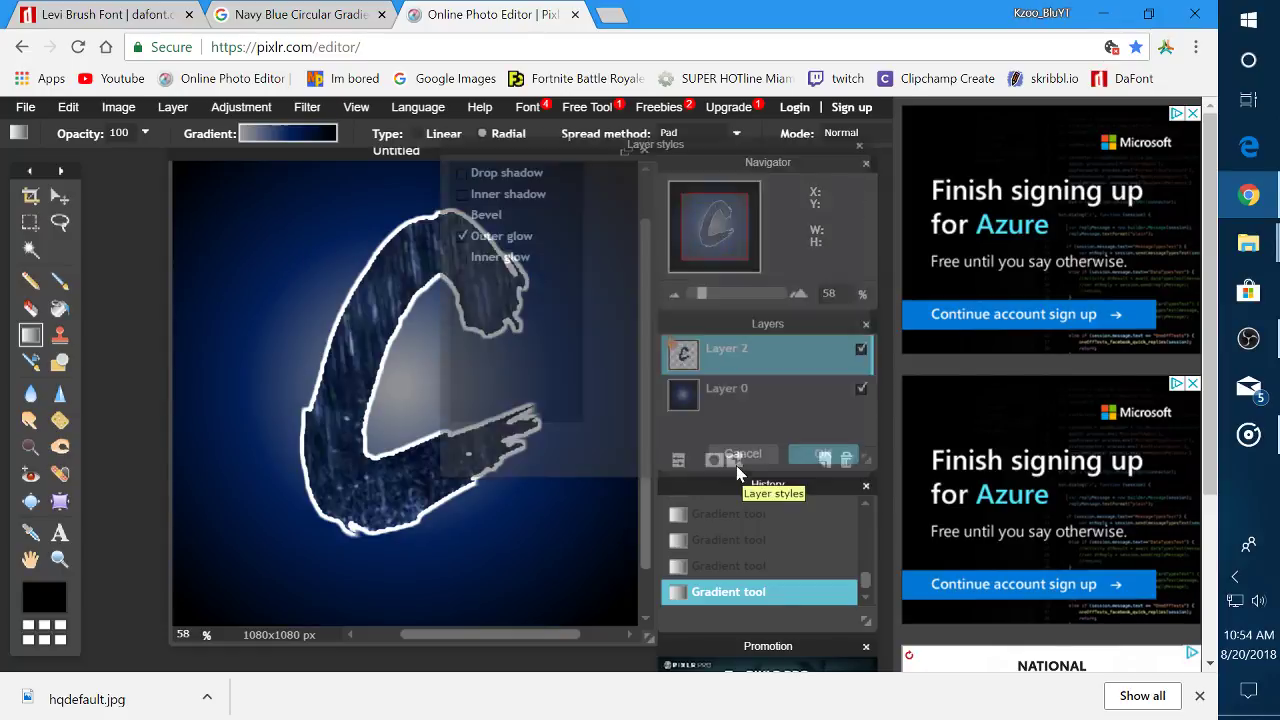
click(524, 176)
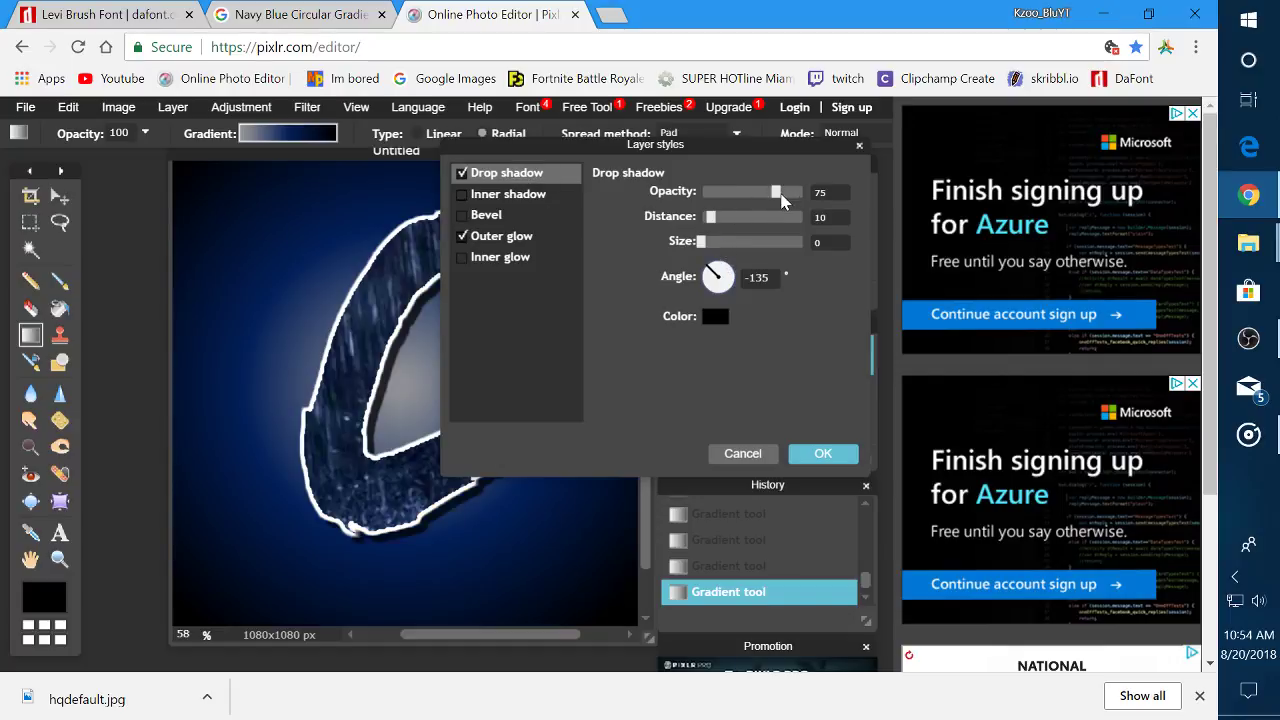
drag(783, 201, 806, 198)
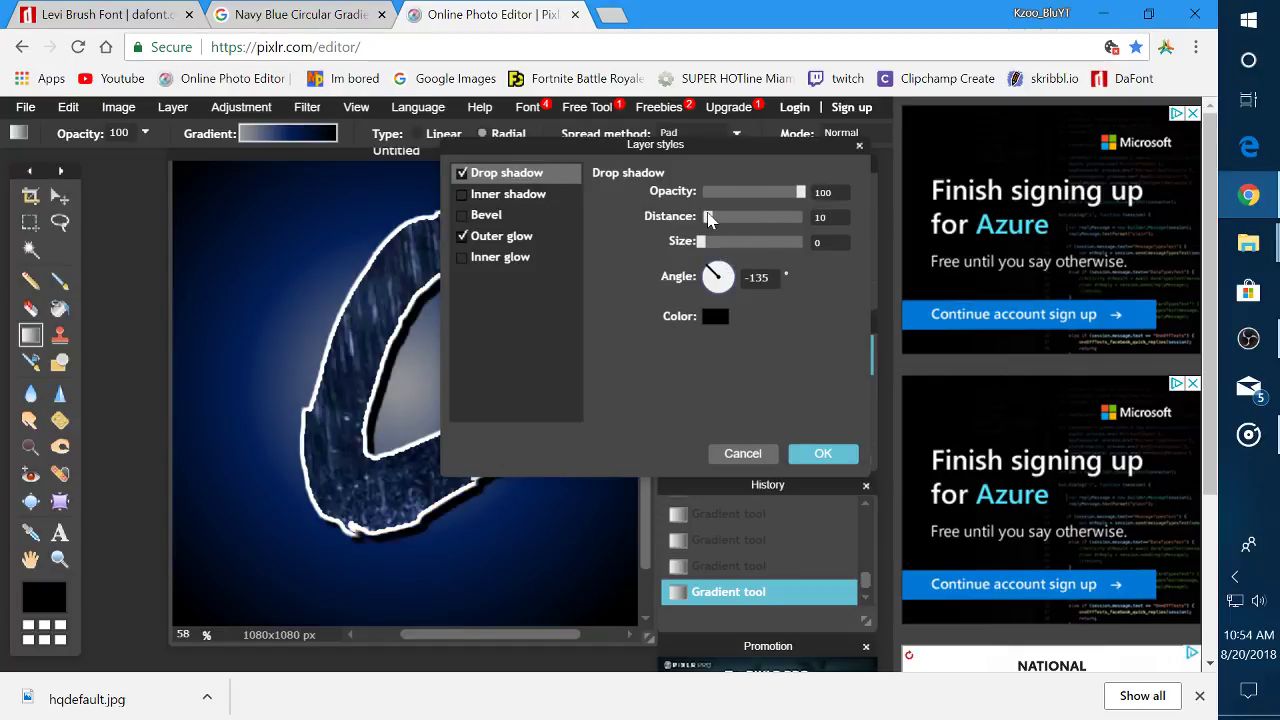
drag(708, 220, 716, 224)
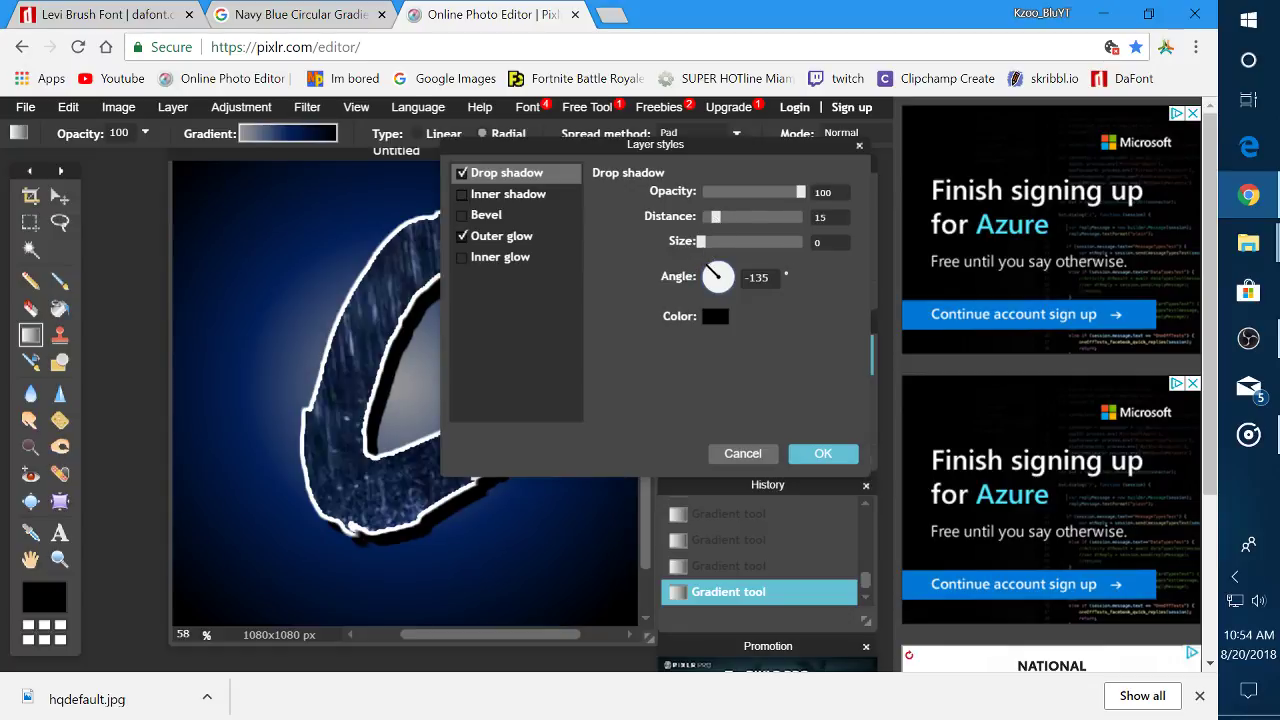
text(5)
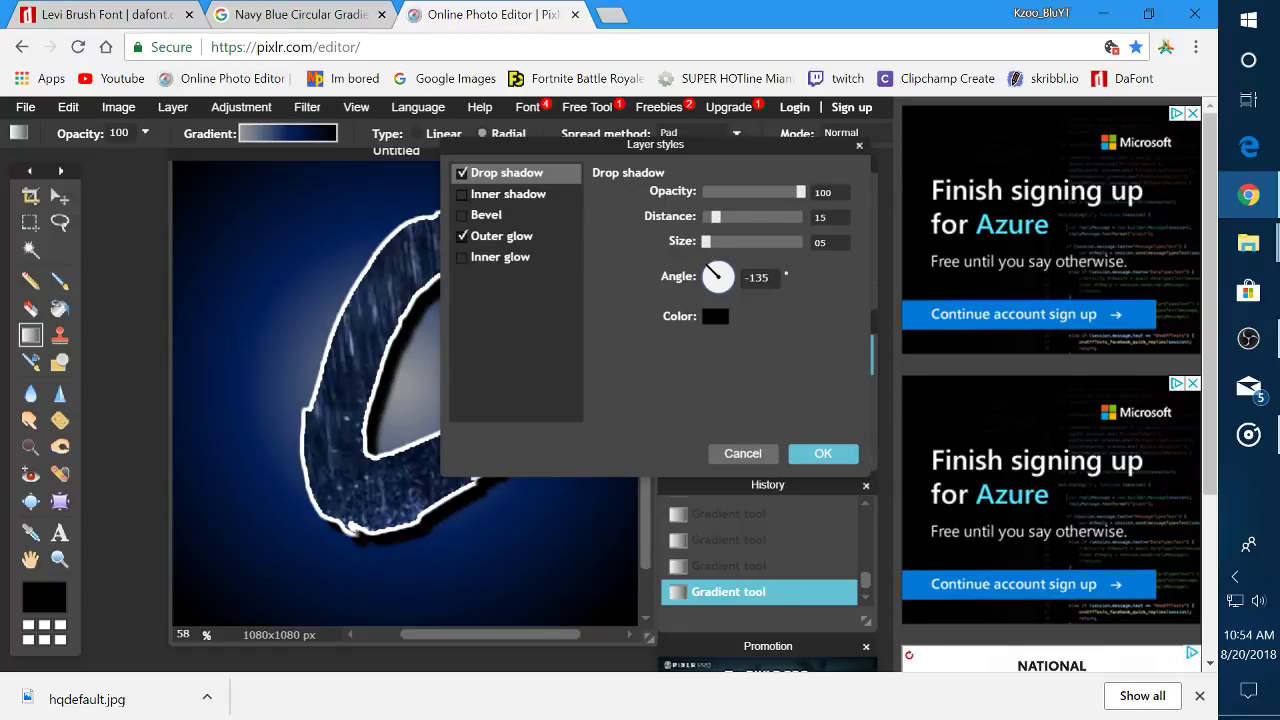
click(823, 454)
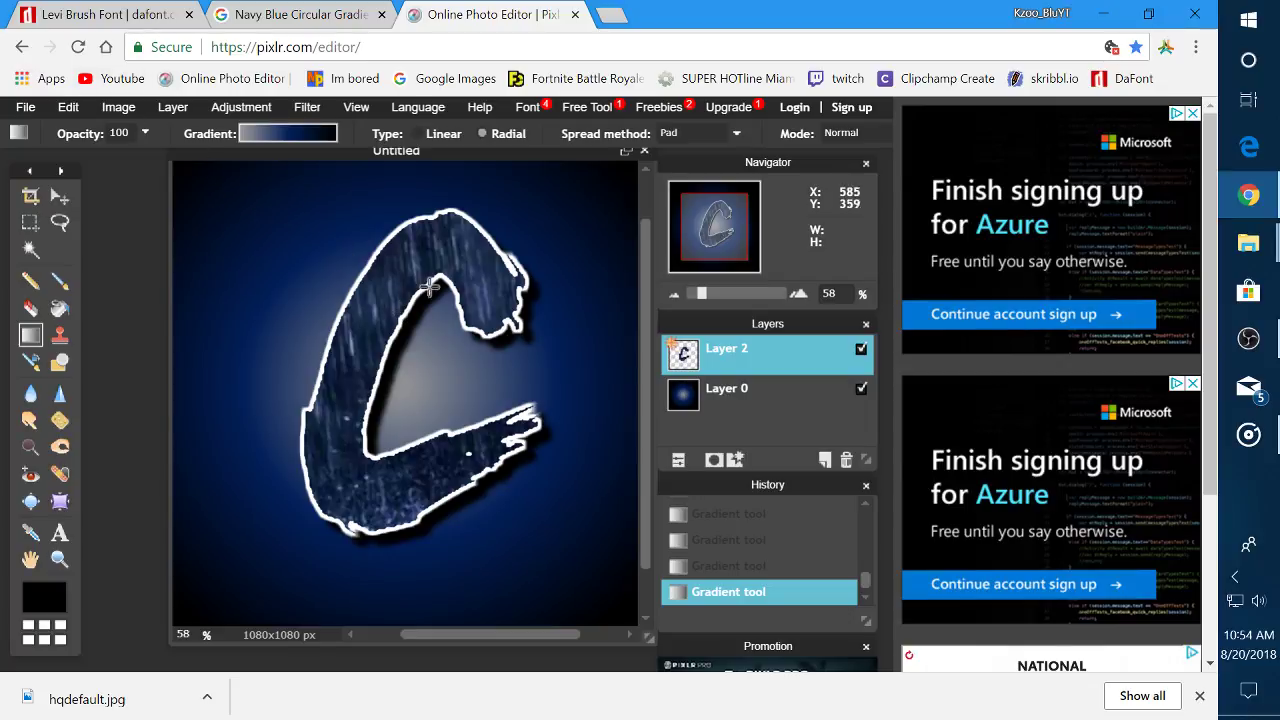
Save the image to the Stuff folder as "Ben 2" in JPEG format at quality 100
click(25, 107)
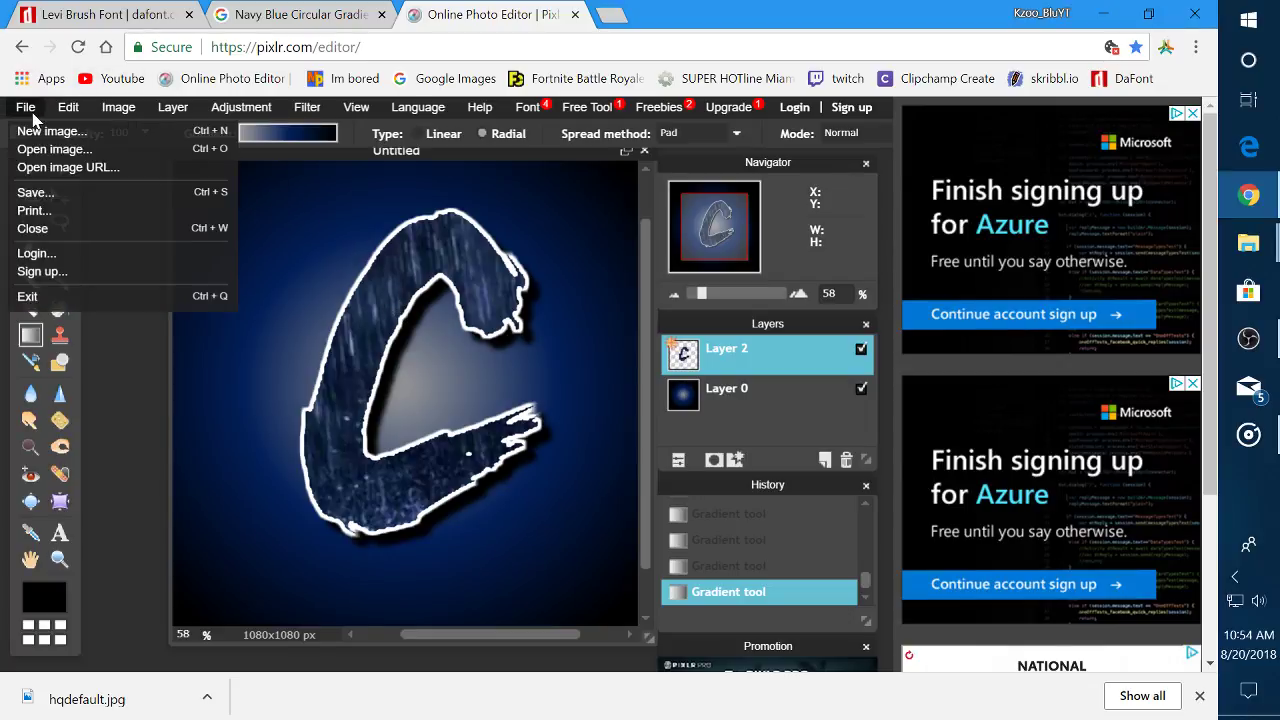
click(88, 195)
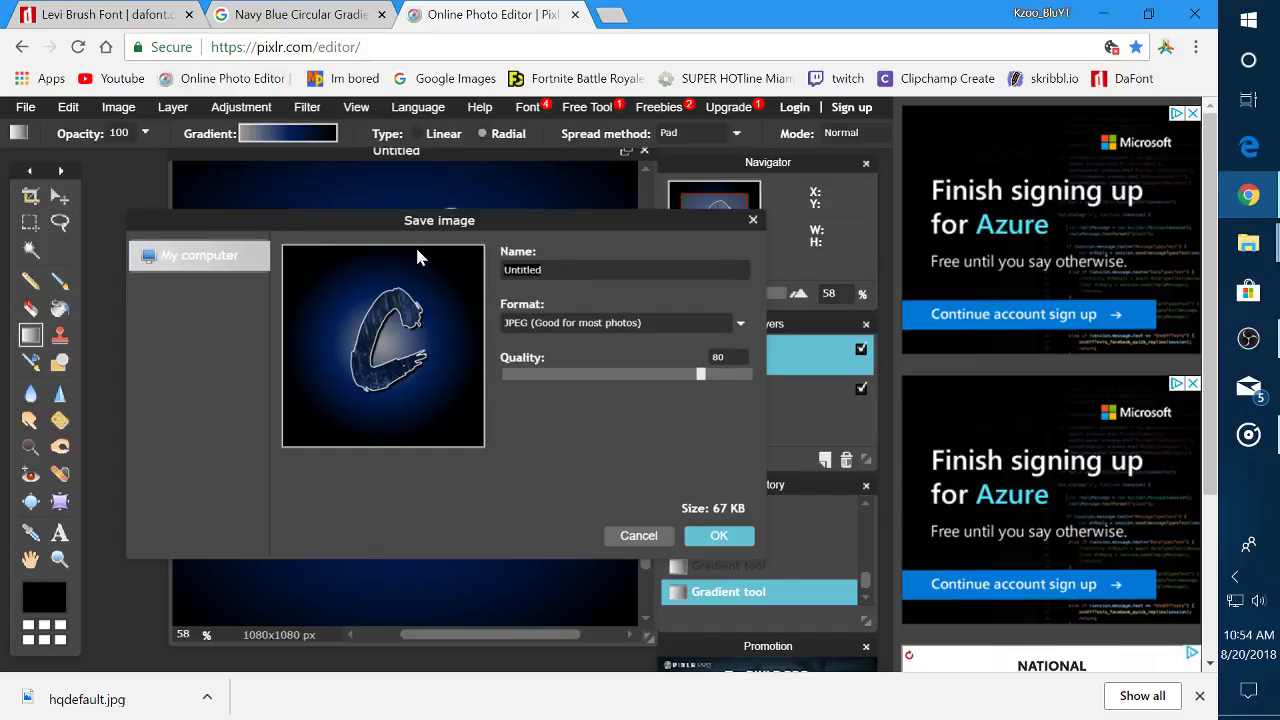
key(ctrl+a)
key(BackSpace)
text(Ben)
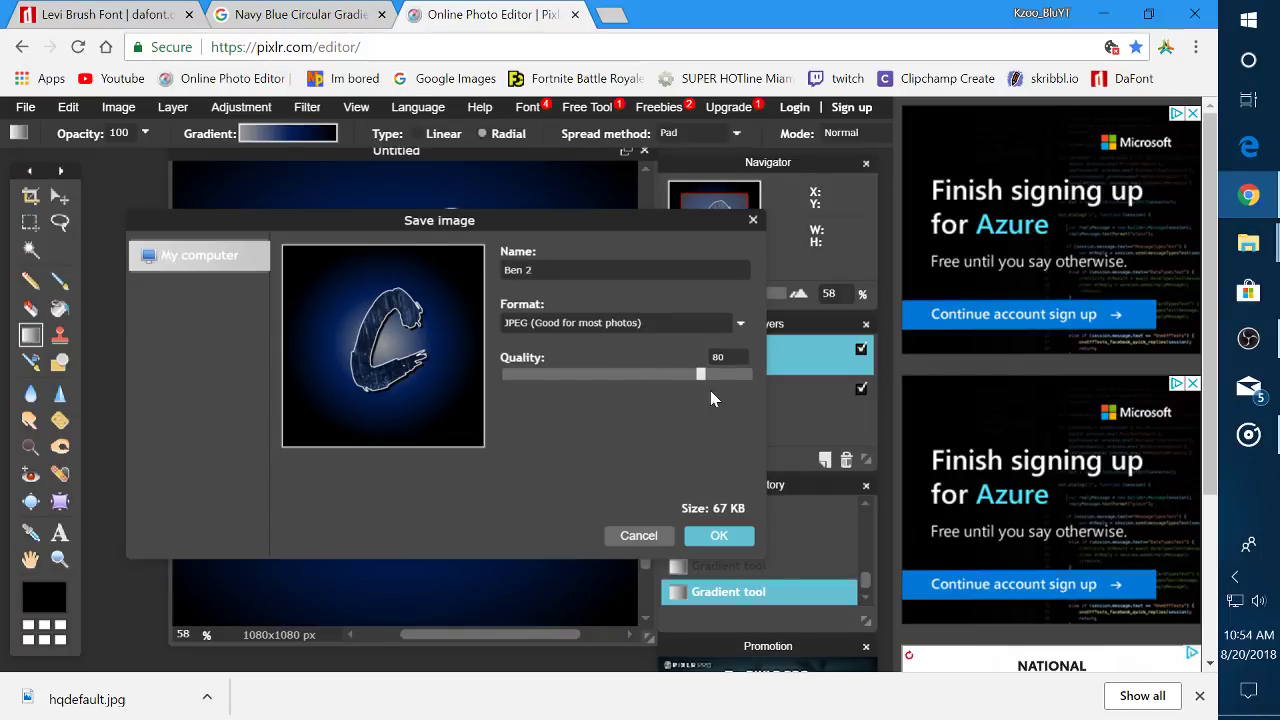
drag(713, 373, 794, 475)
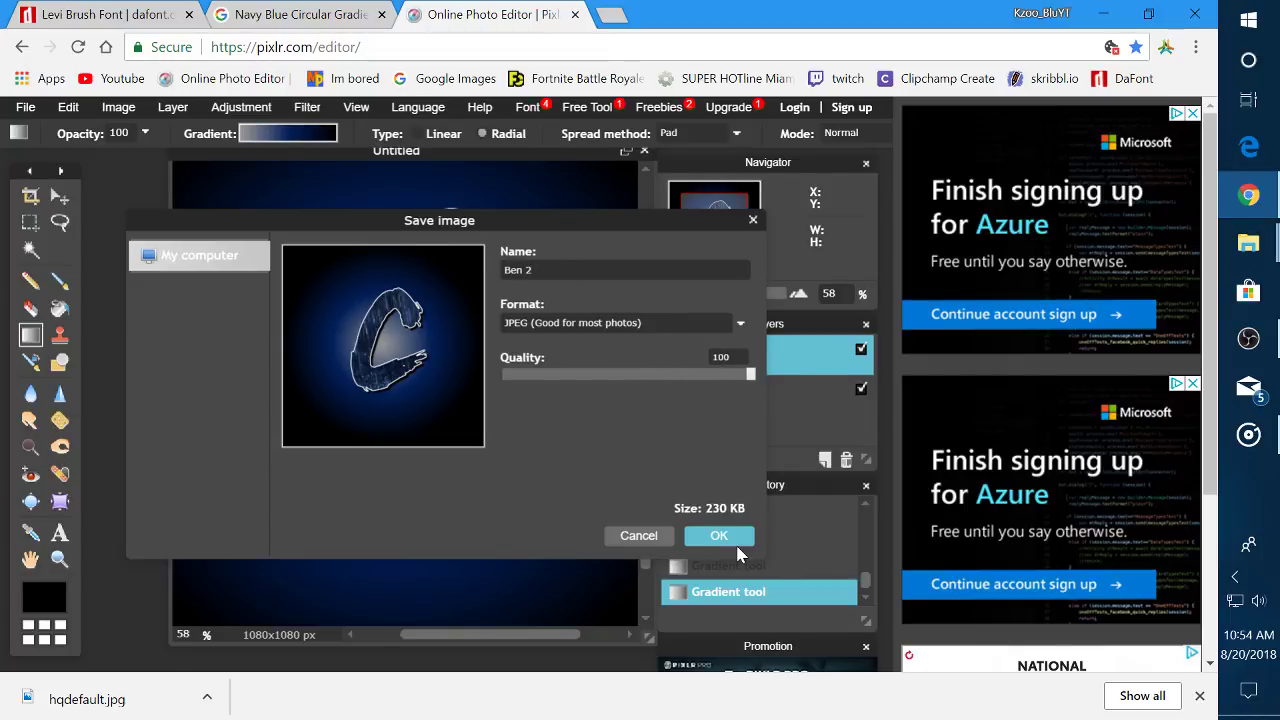
click(719, 536)
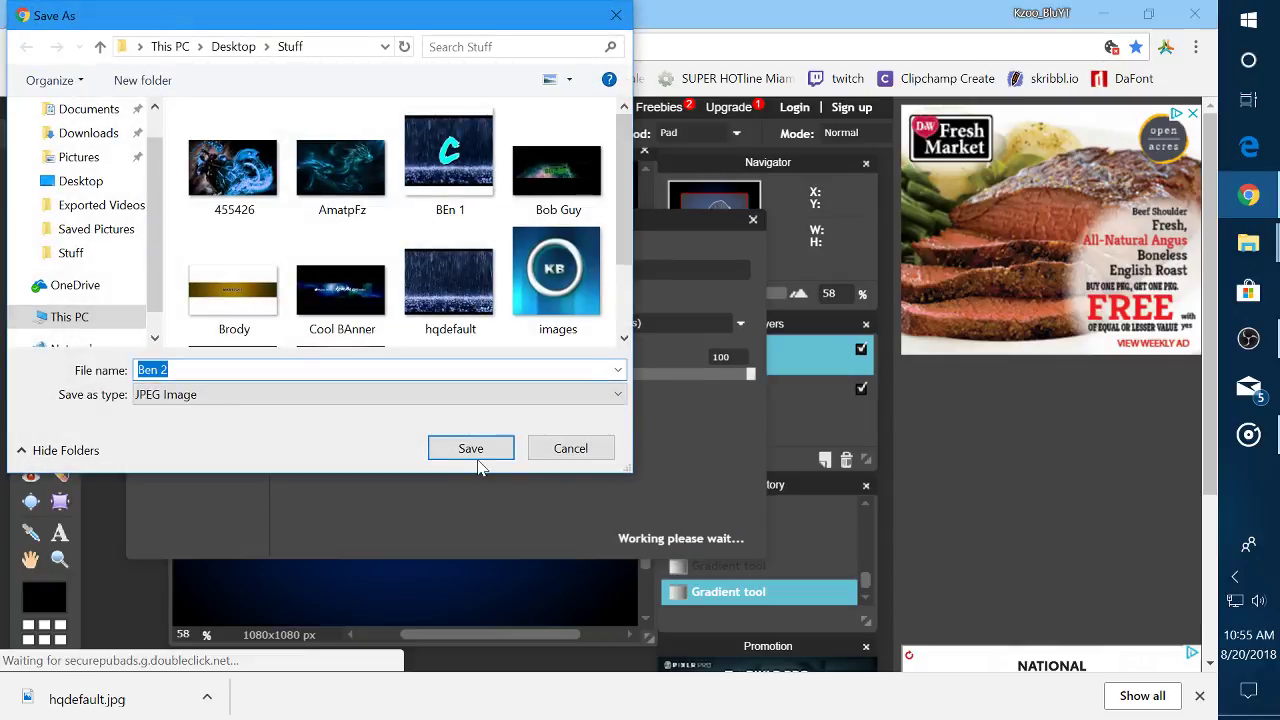
click(477, 456)
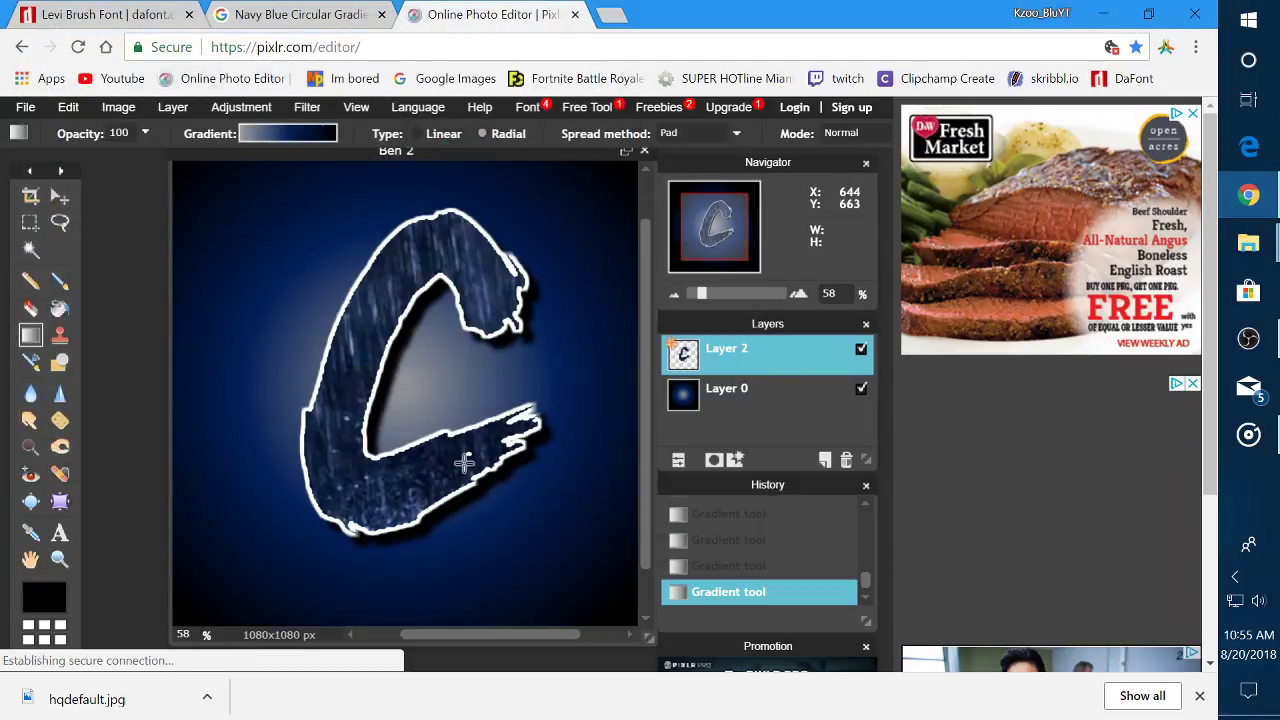
View the earlier logo "BEn 1" from the Stuff folder in Photos and return to the Pixlr editor
click(1258, 248)
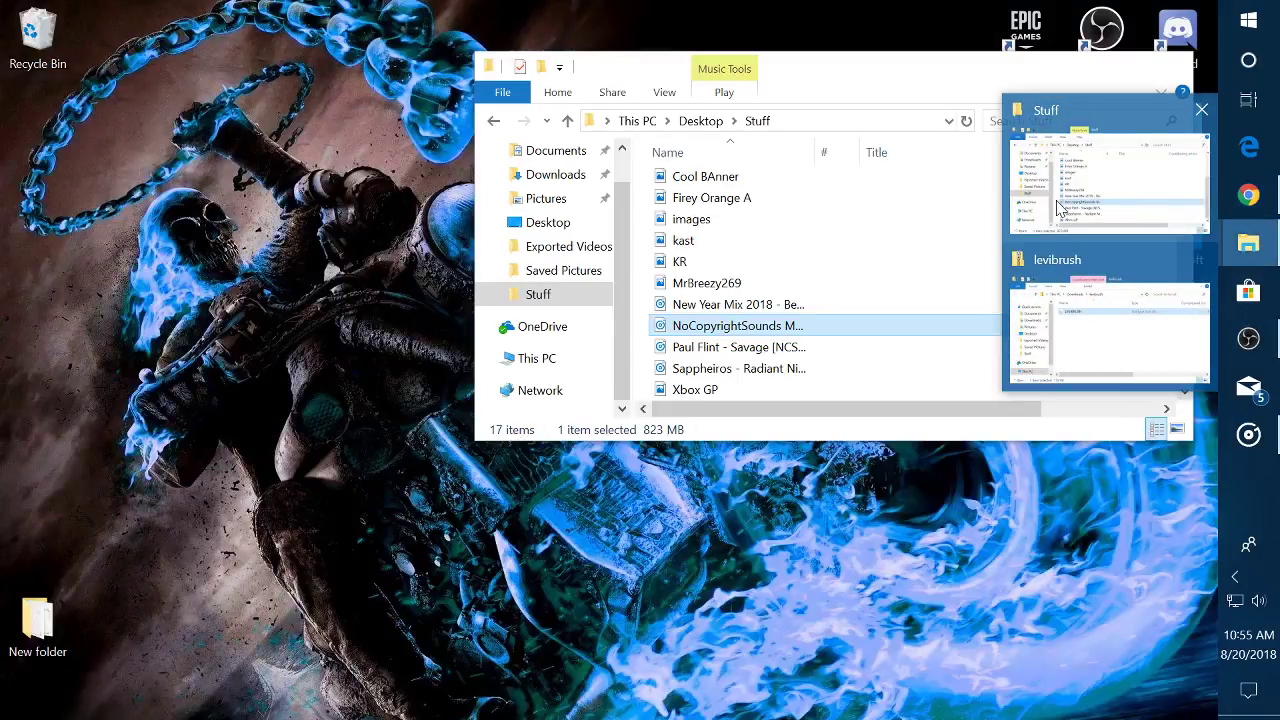
click(1100, 160)
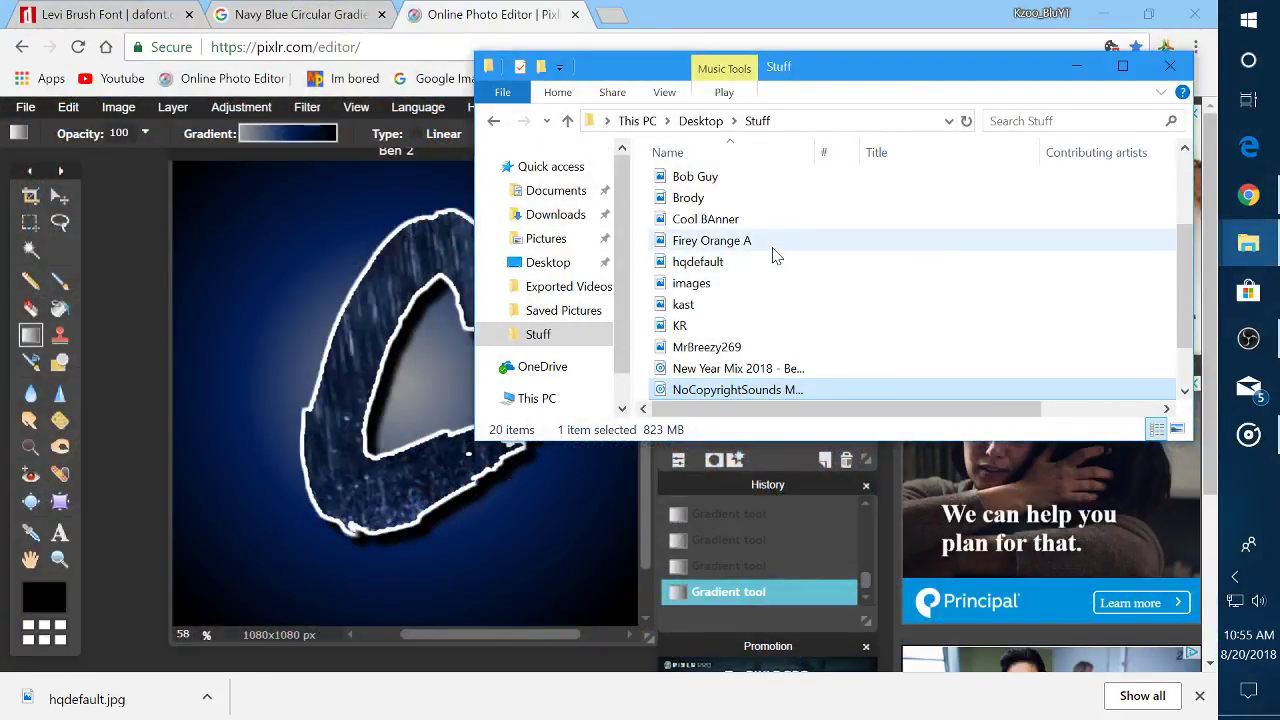
scroll(774, 262, up, 3)
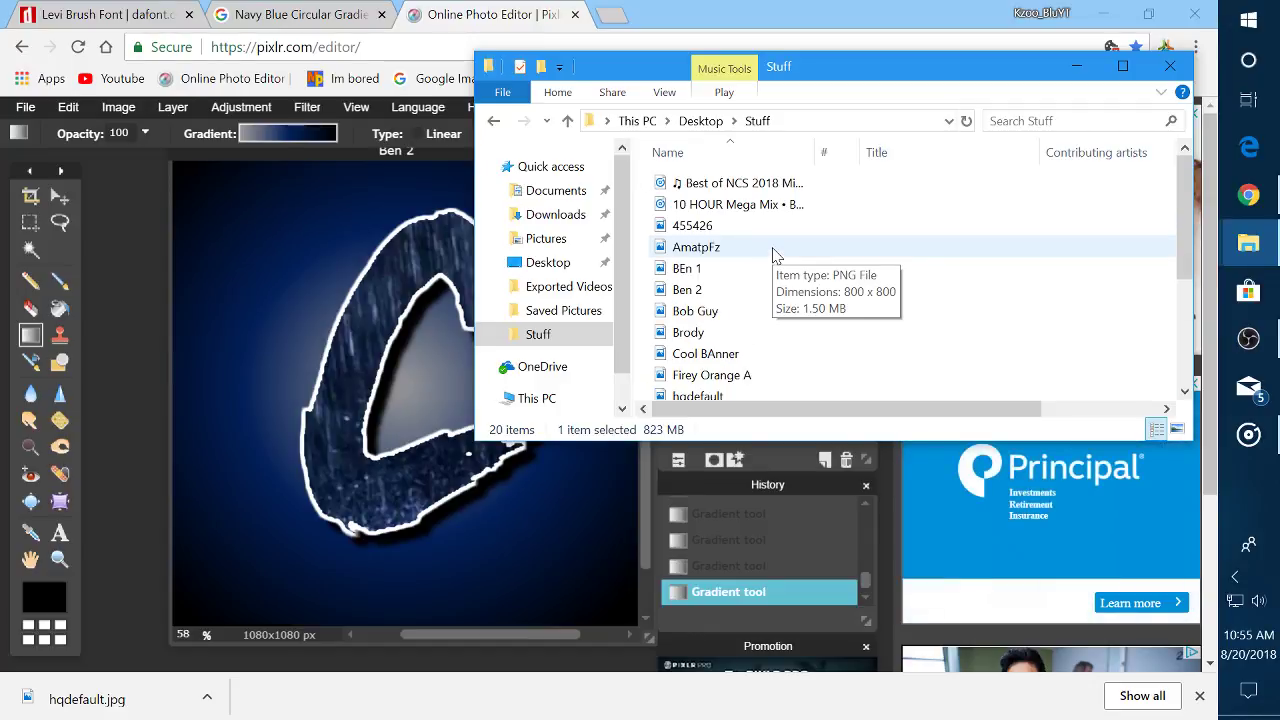
double_click(775, 269)
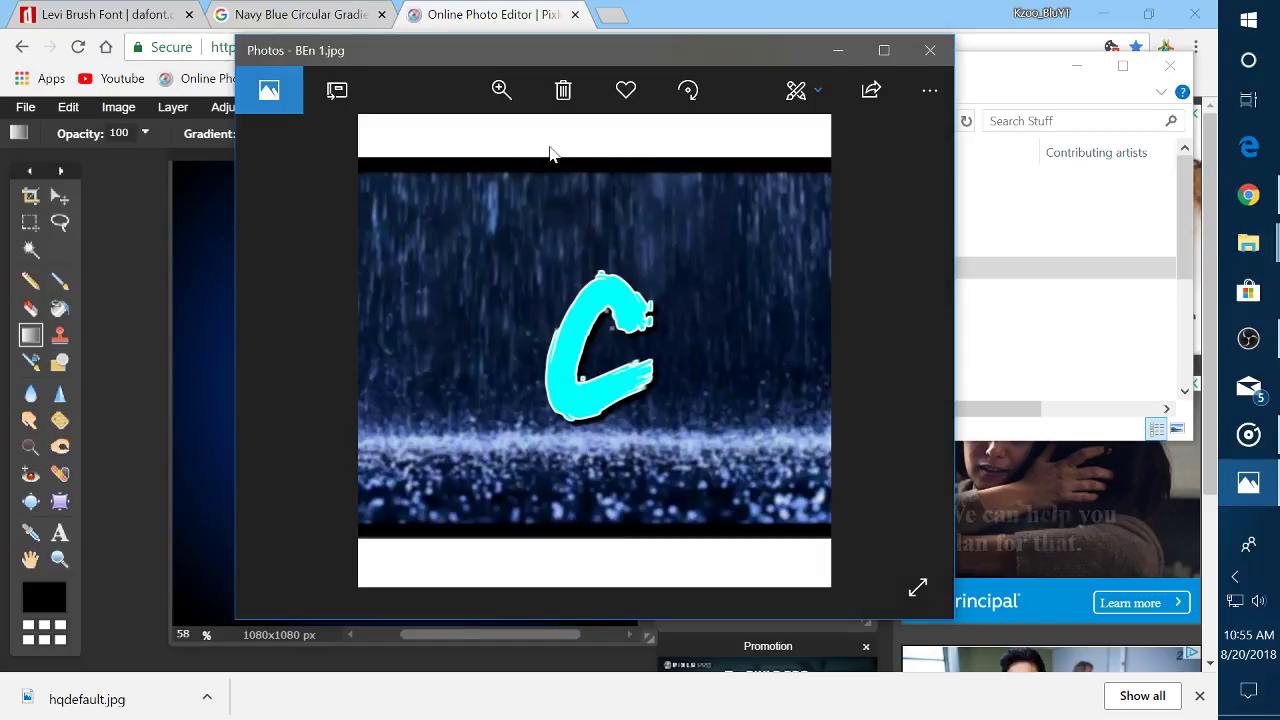
click(838, 50)
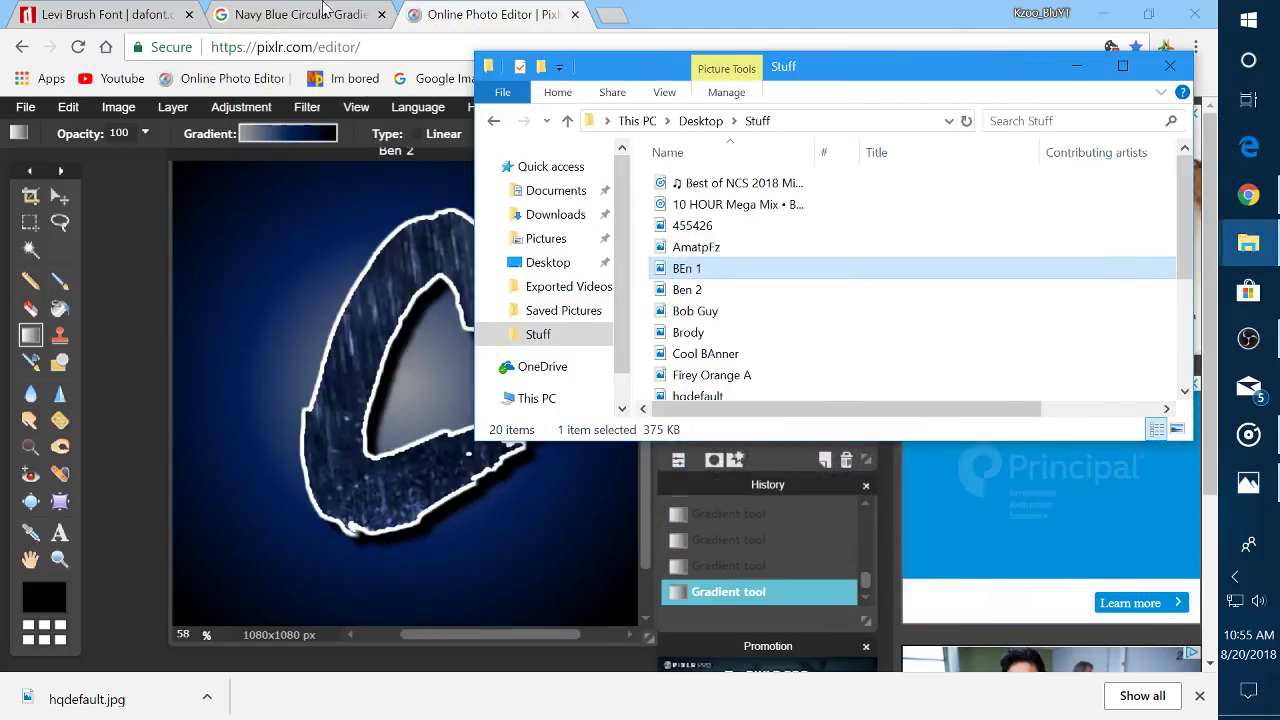
click(300, 14)
click(468, 12)
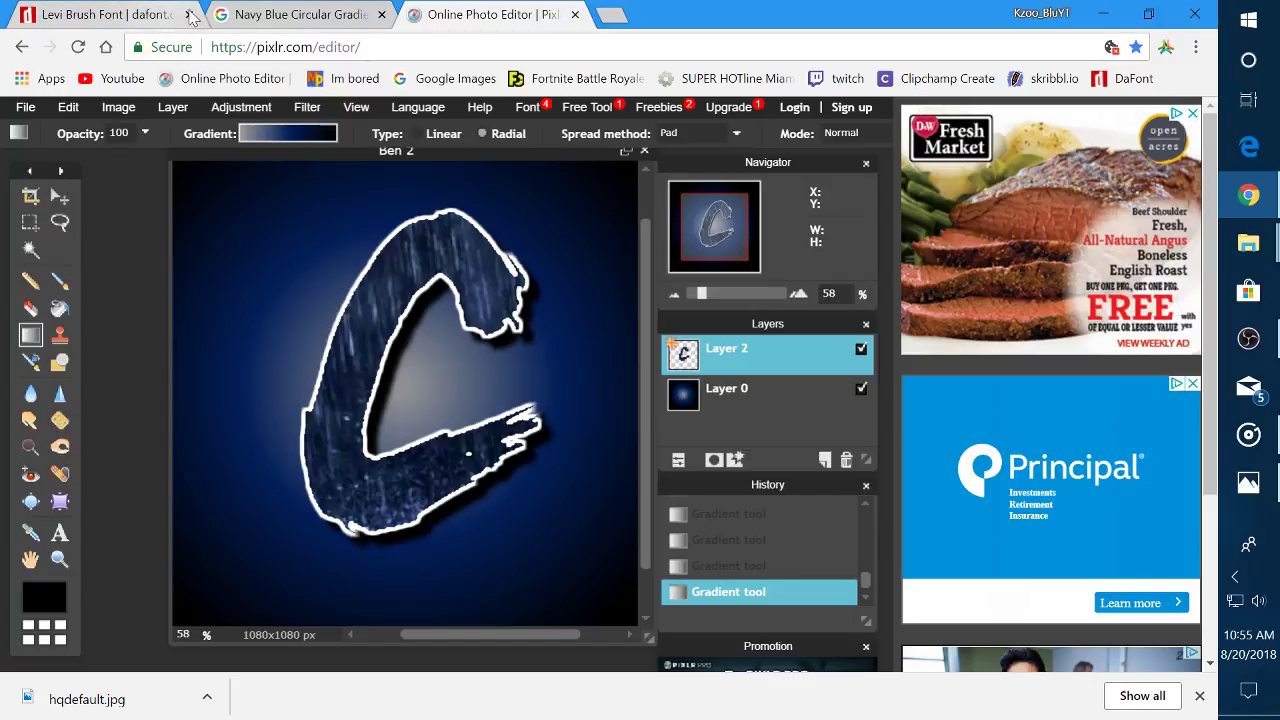
Compare BEn 1, Ben 2 and the other logo images in the Stuff folder by paging through them in Photos
click(1270, 244)
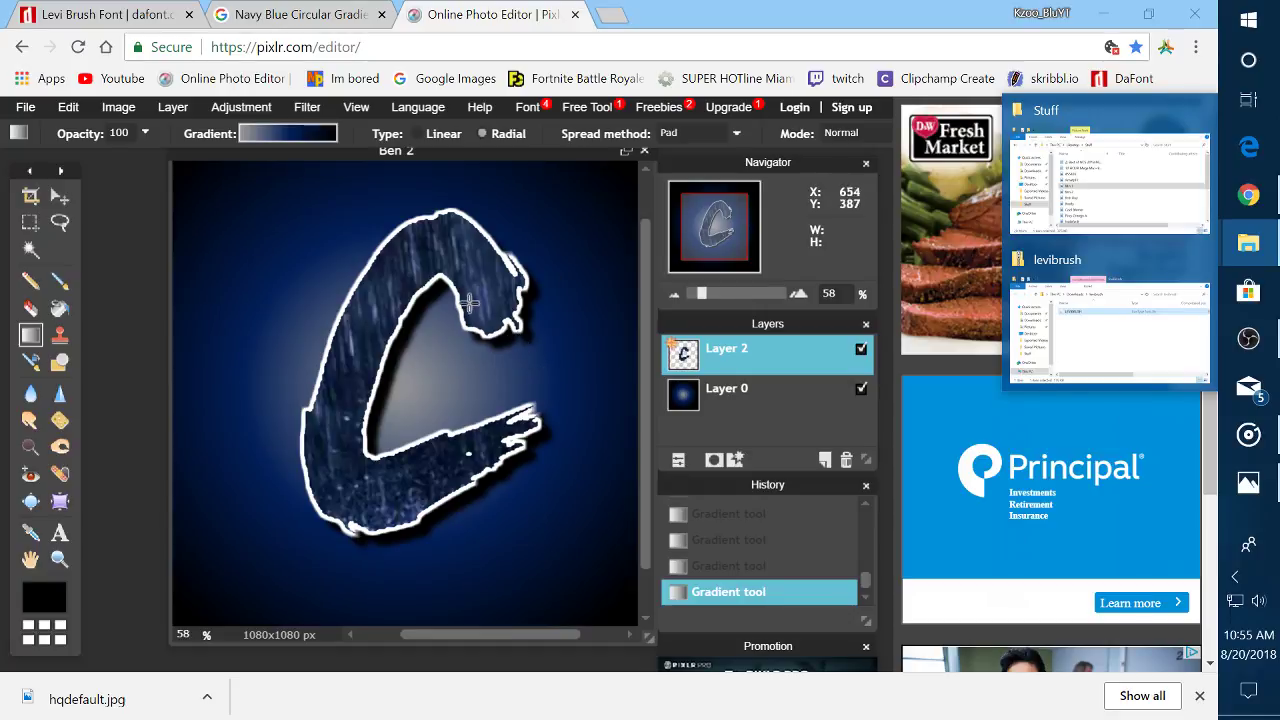
click(1078, 212)
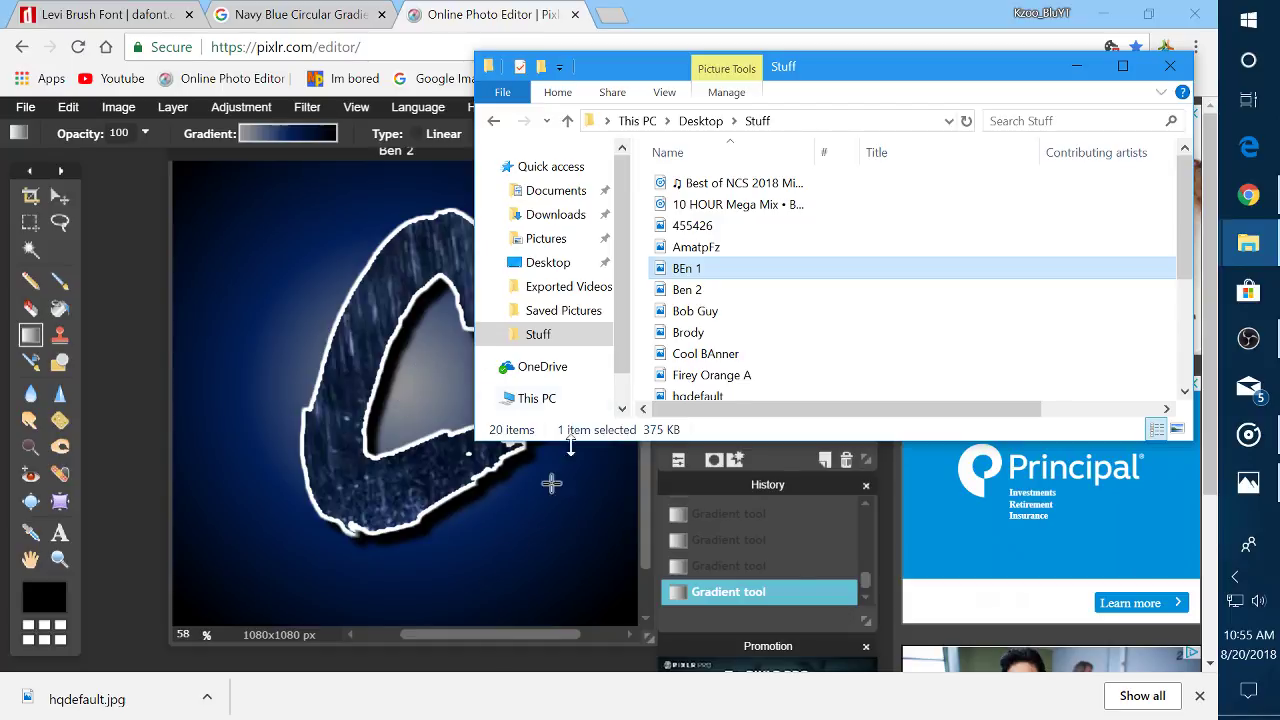
click(706, 296)
double_click(720, 272)
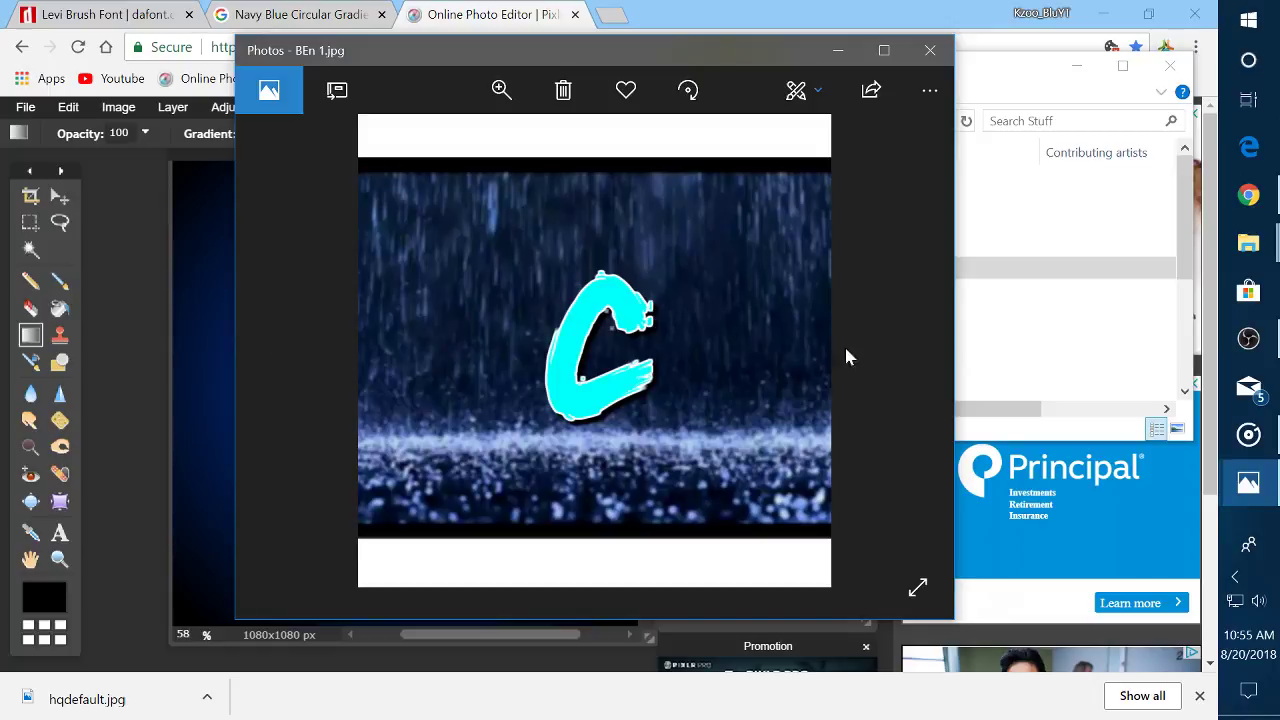
click(901, 362)
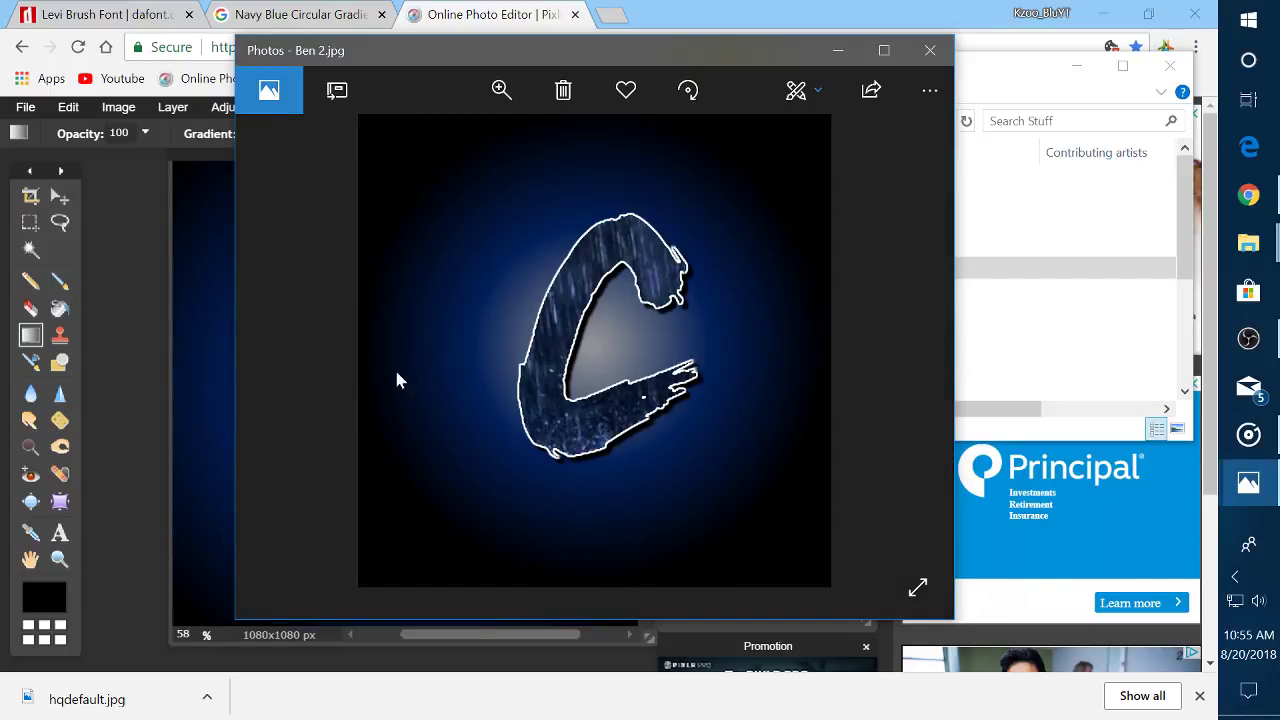
click(306, 369)
click(288, 351)
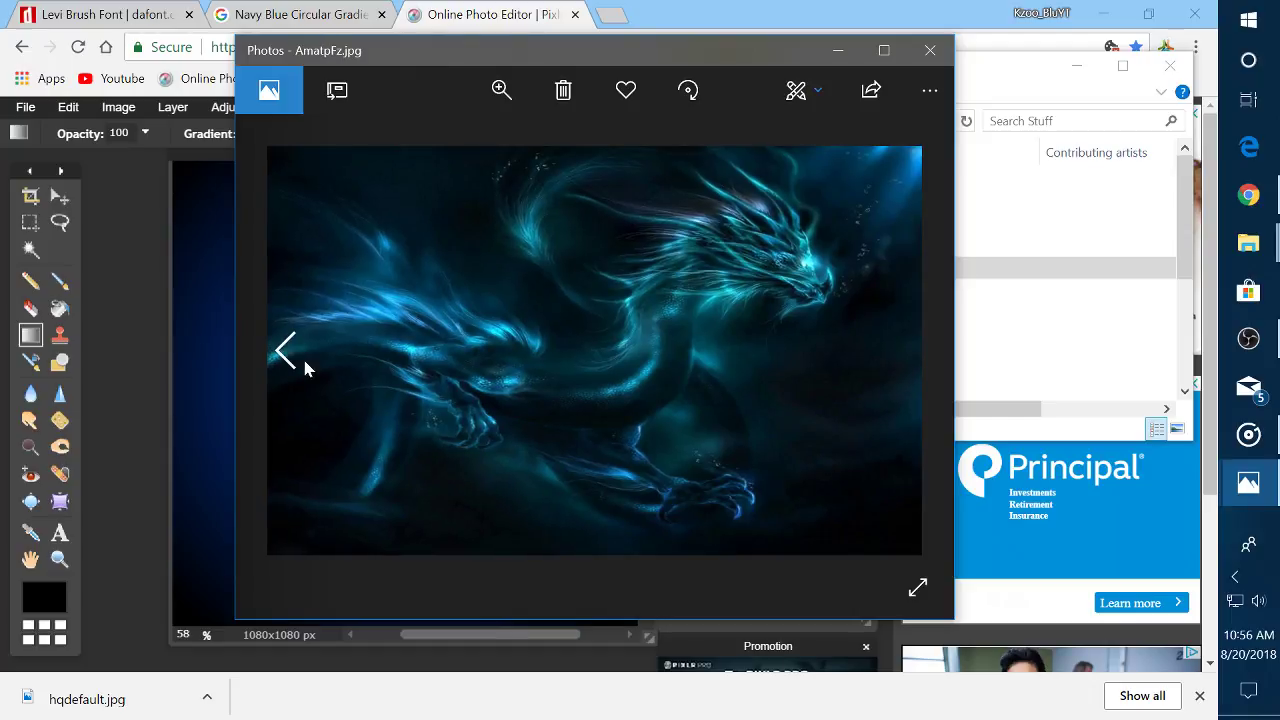
click(304, 357)
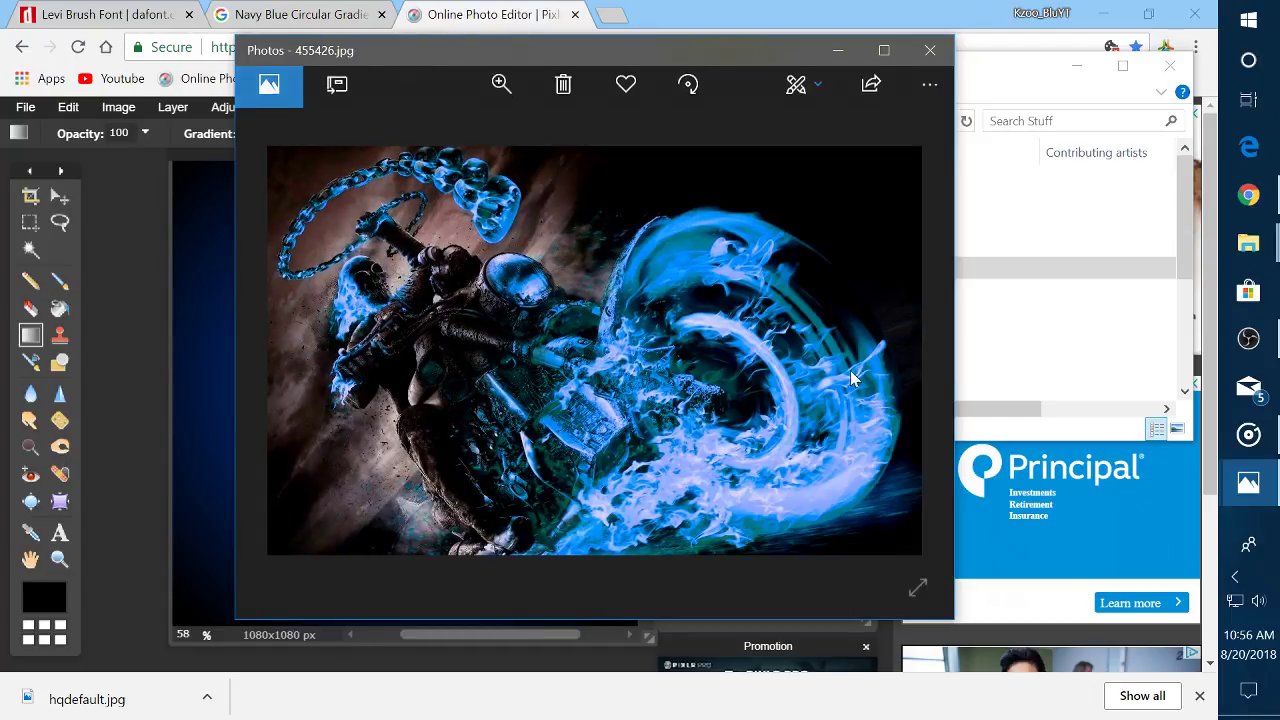
click(904, 338)
click(904, 338)
click(904, 338)
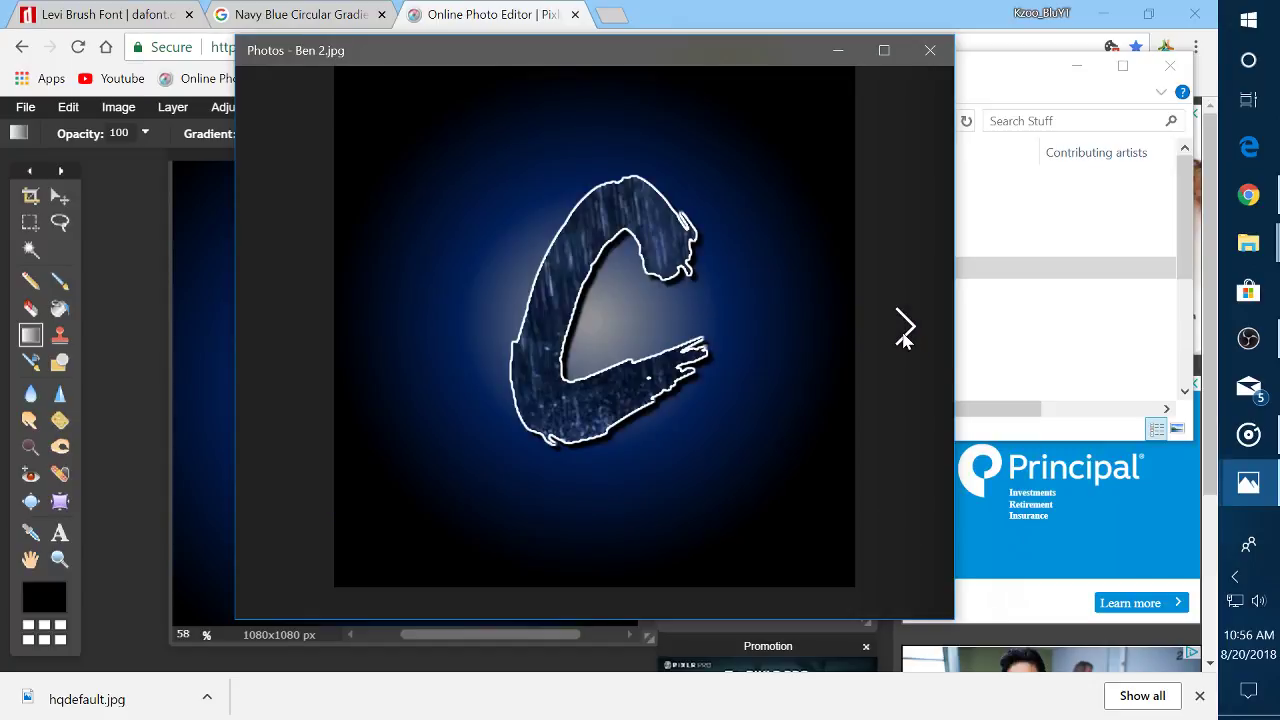
click(904, 338)
click(904, 338)
click(904, 338)
click(904, 338)
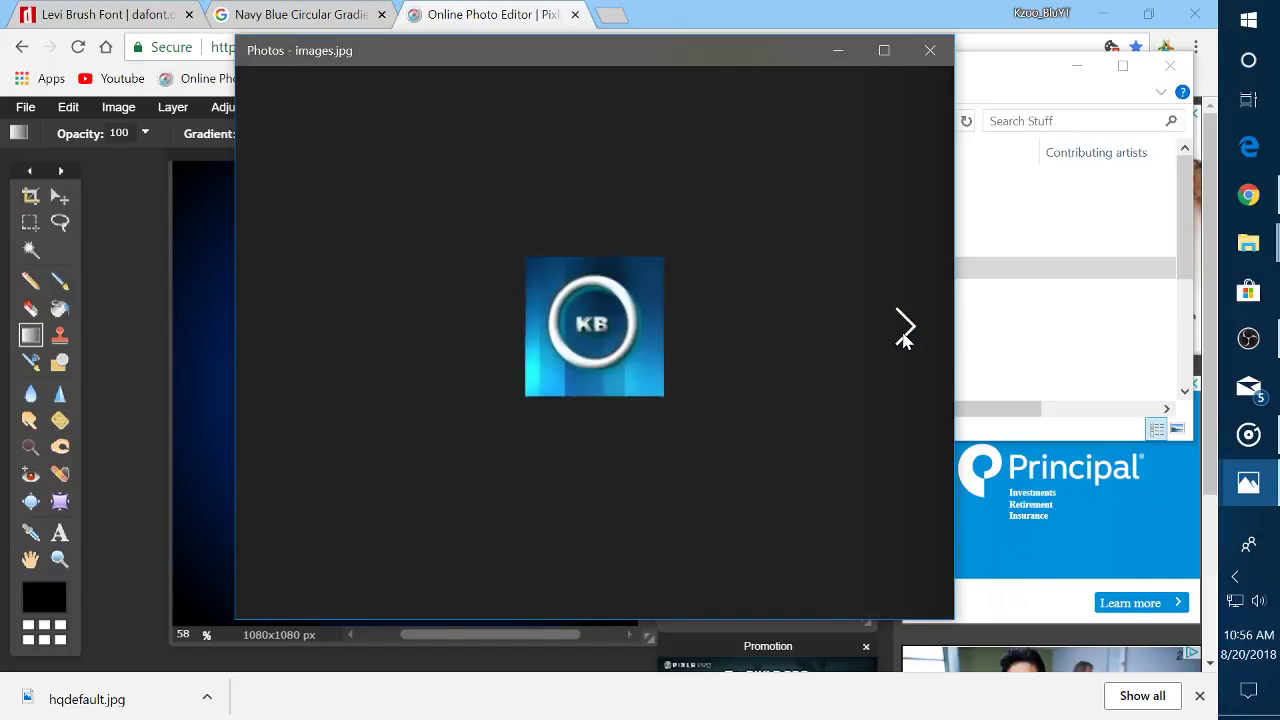
click(904, 338)
click(904, 338)
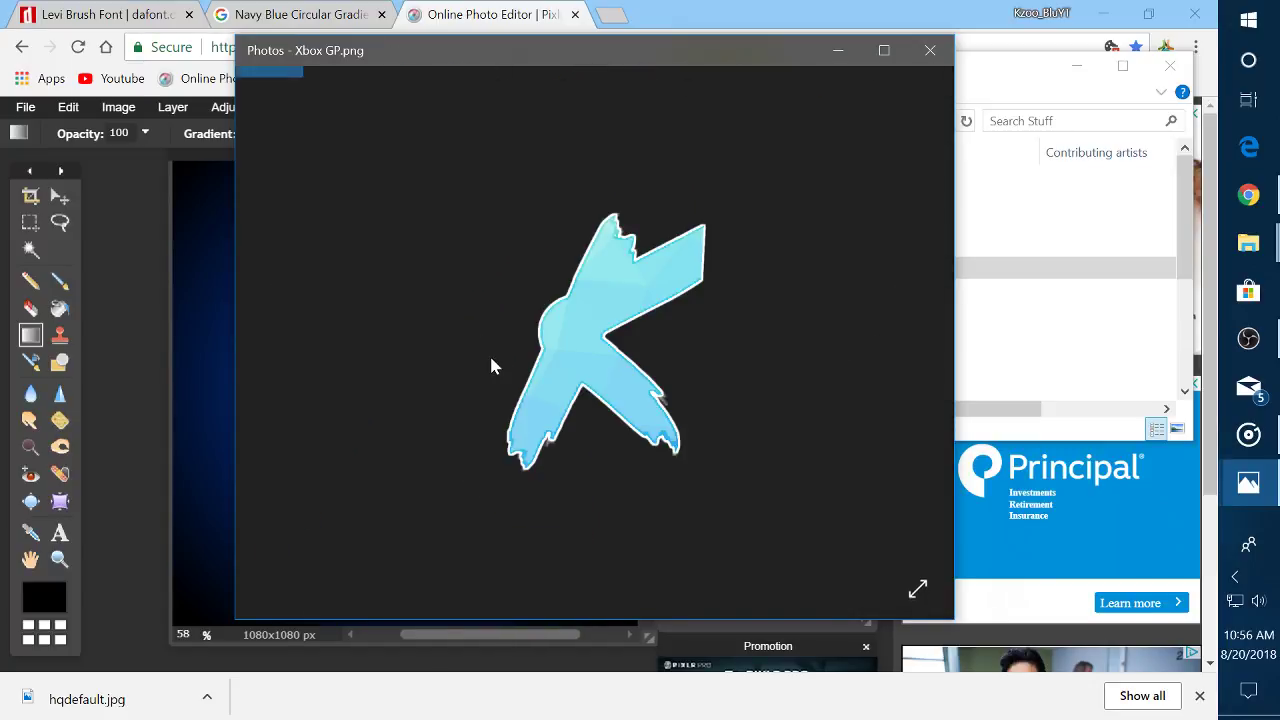
click(278, 352)
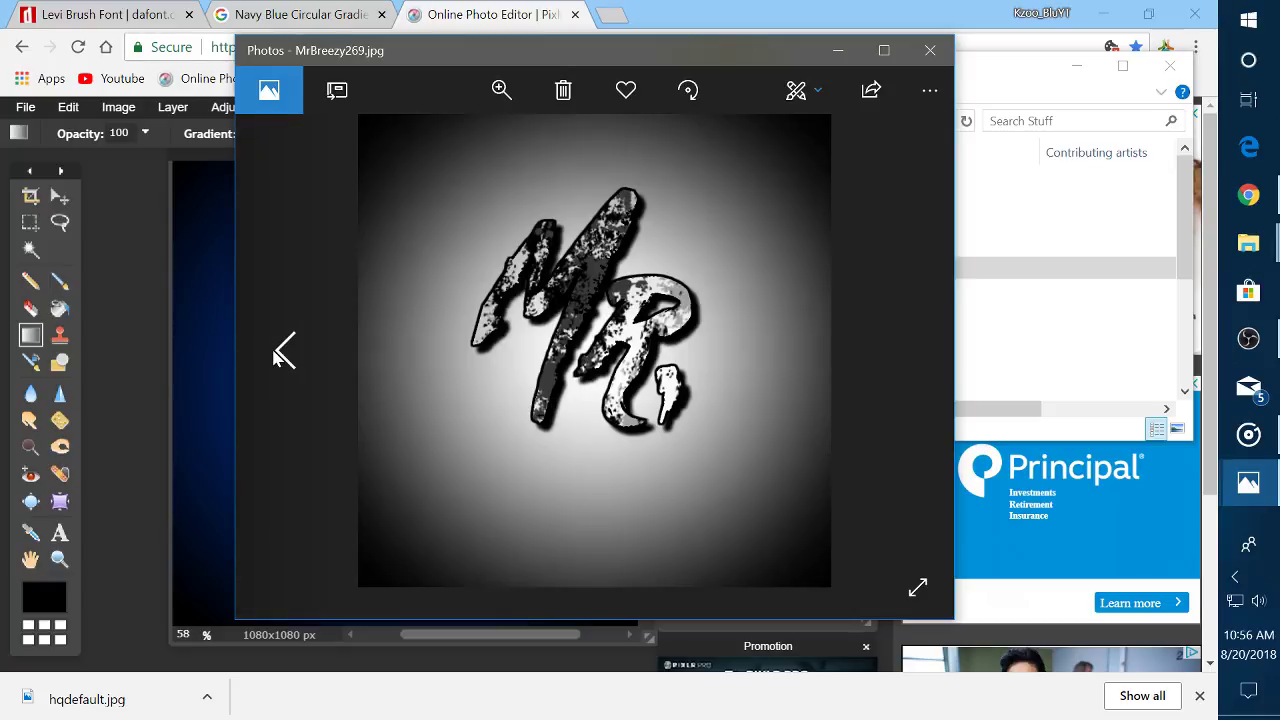
click(290, 358)
click(903, 348)
click(840, 52)
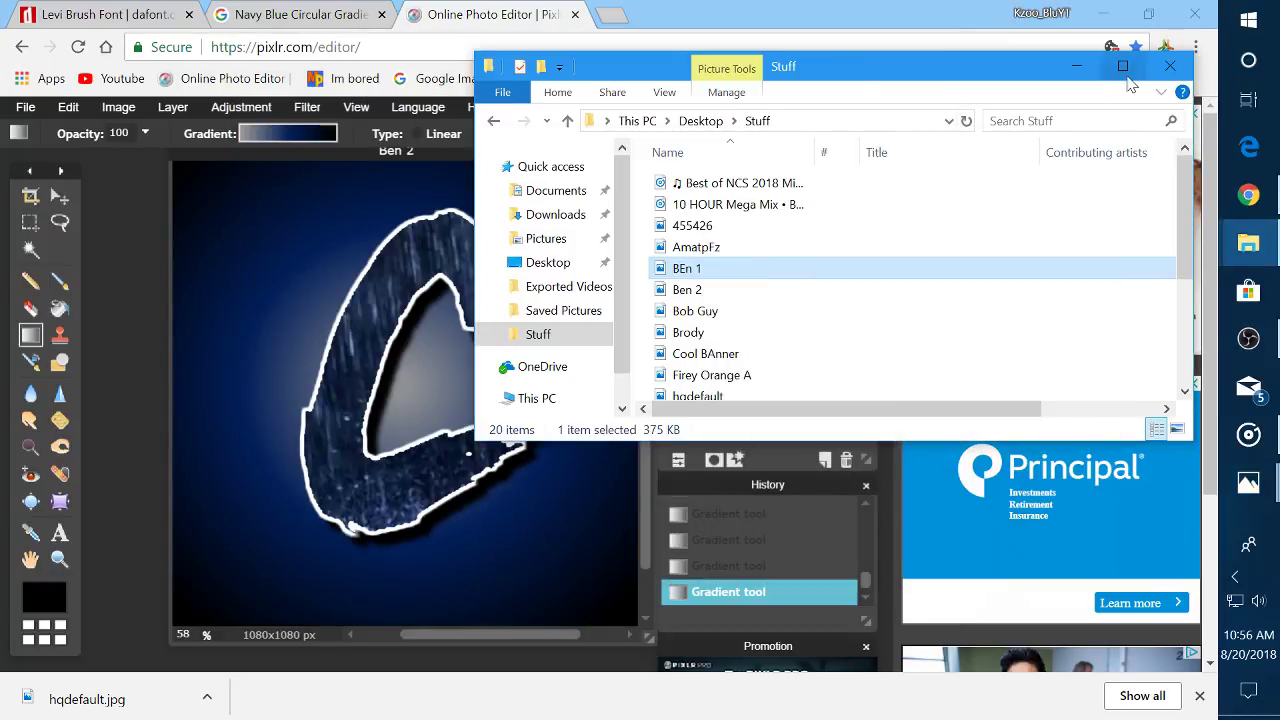
click(1076, 66)
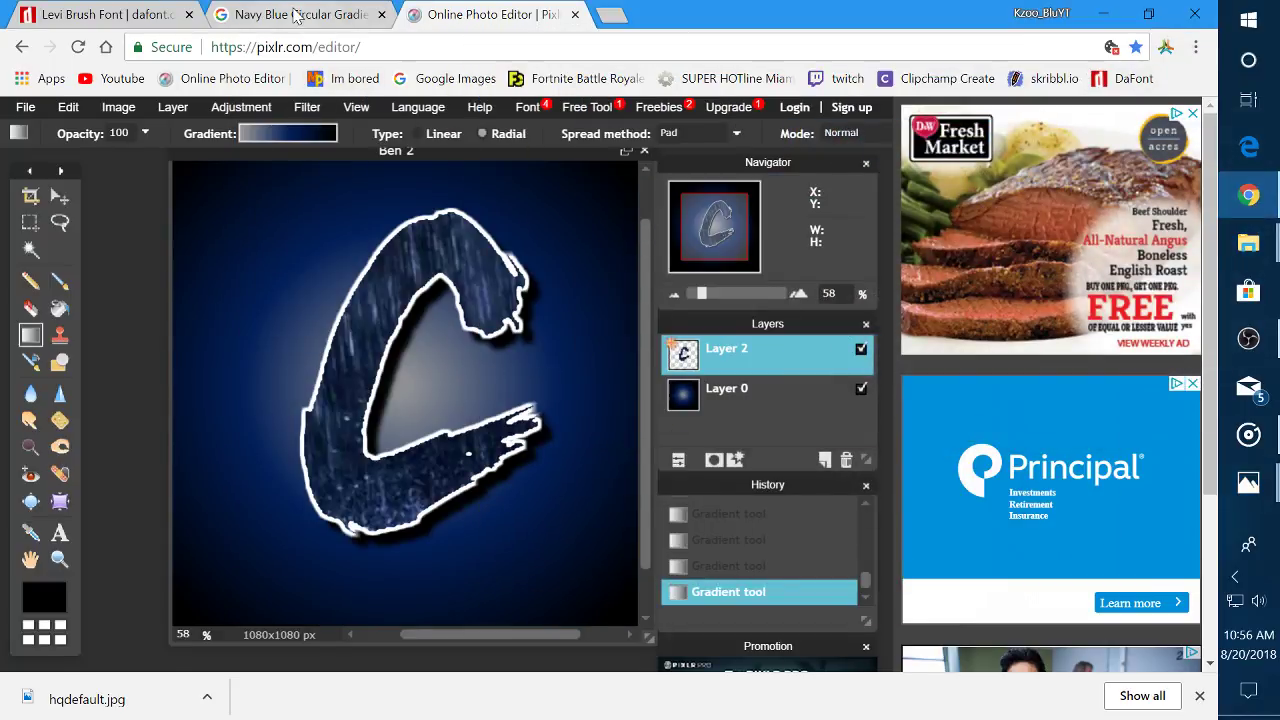
Close the browser page with the navy blue circular gradient search results
click(300, 15)
click(398, 18)
click(381, 15)
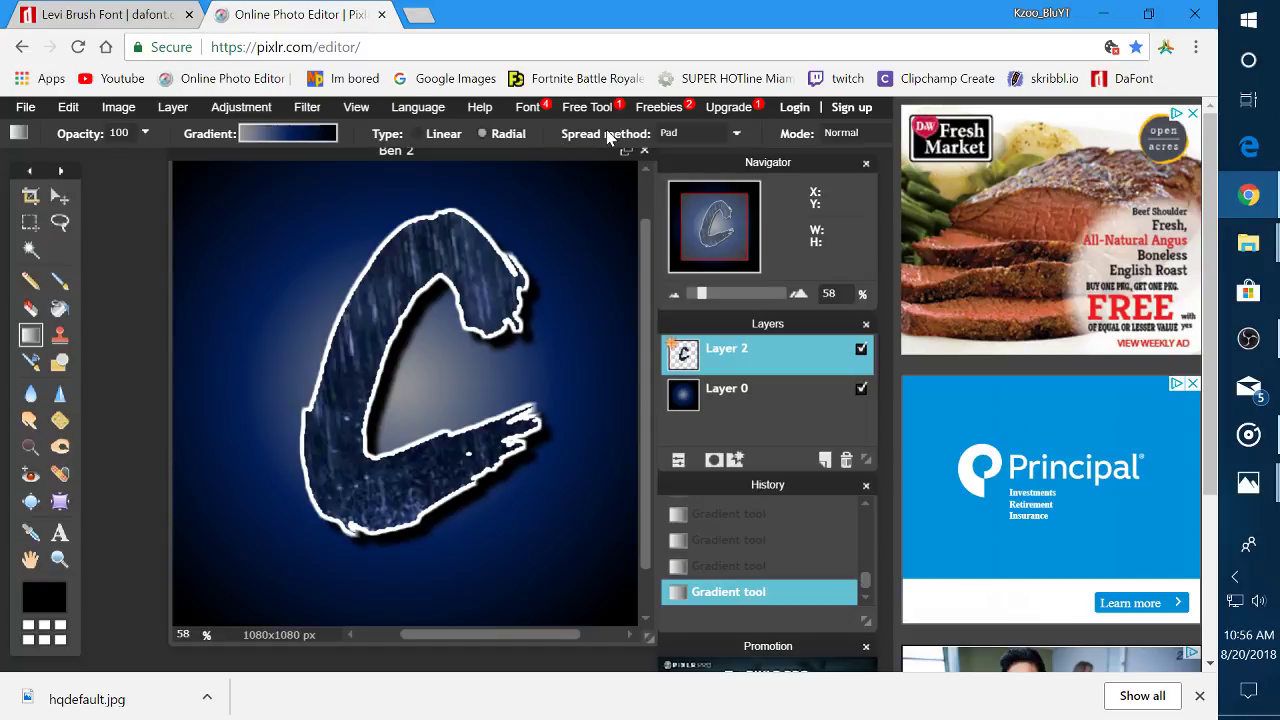
Set the gradient's spread method to Reflect, undo the trial radial fill on Layer 2 and make Layer 0 active
click(705, 141)
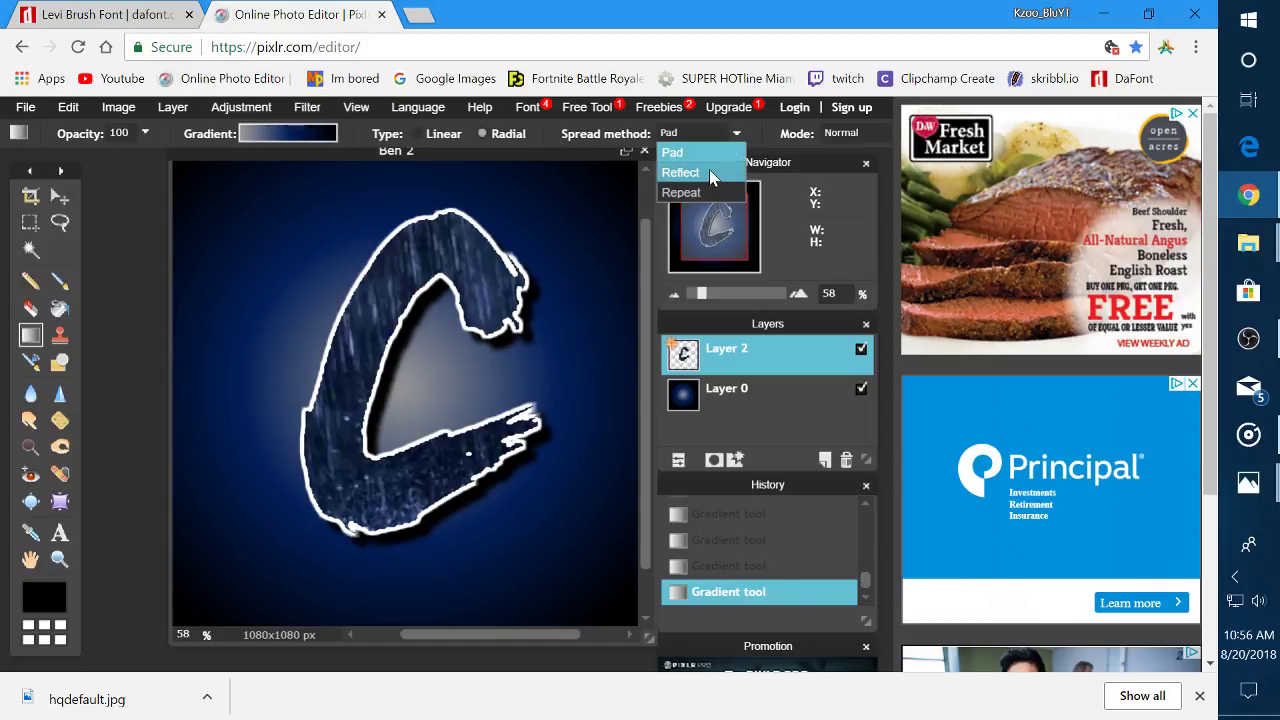
click(680, 166)
drag(431, 327, 483, 401)
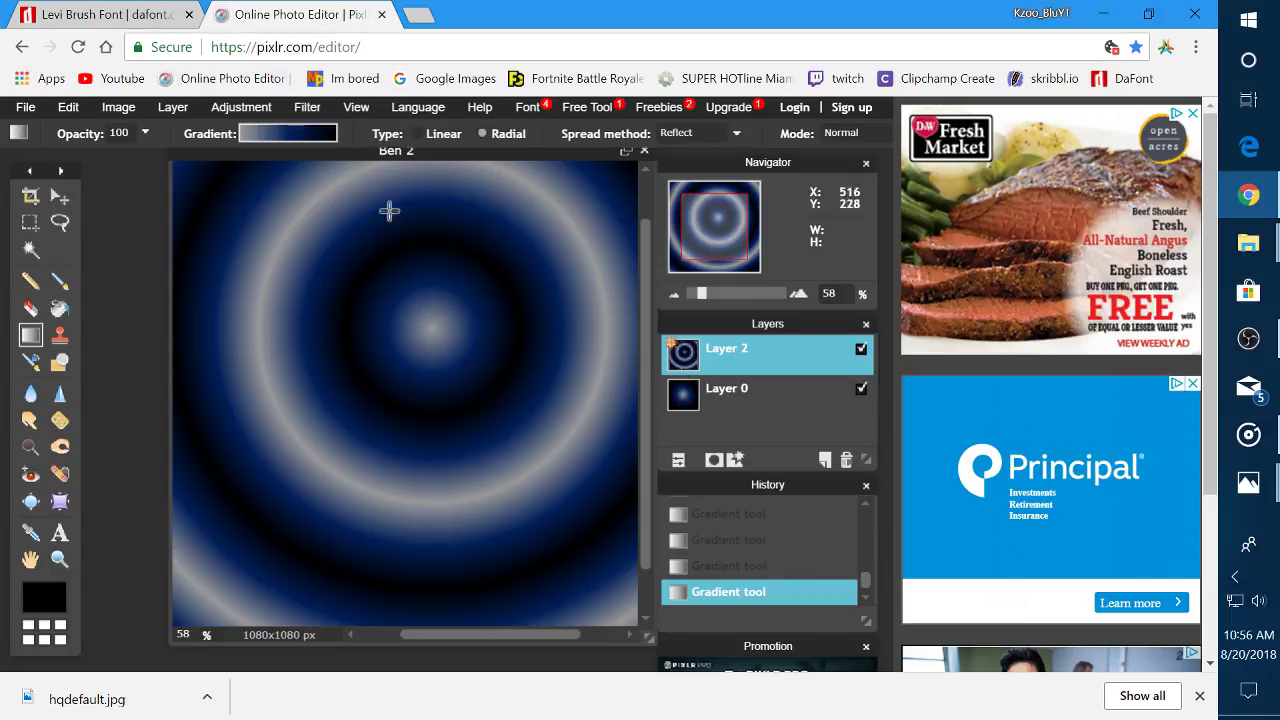
click(68, 107)
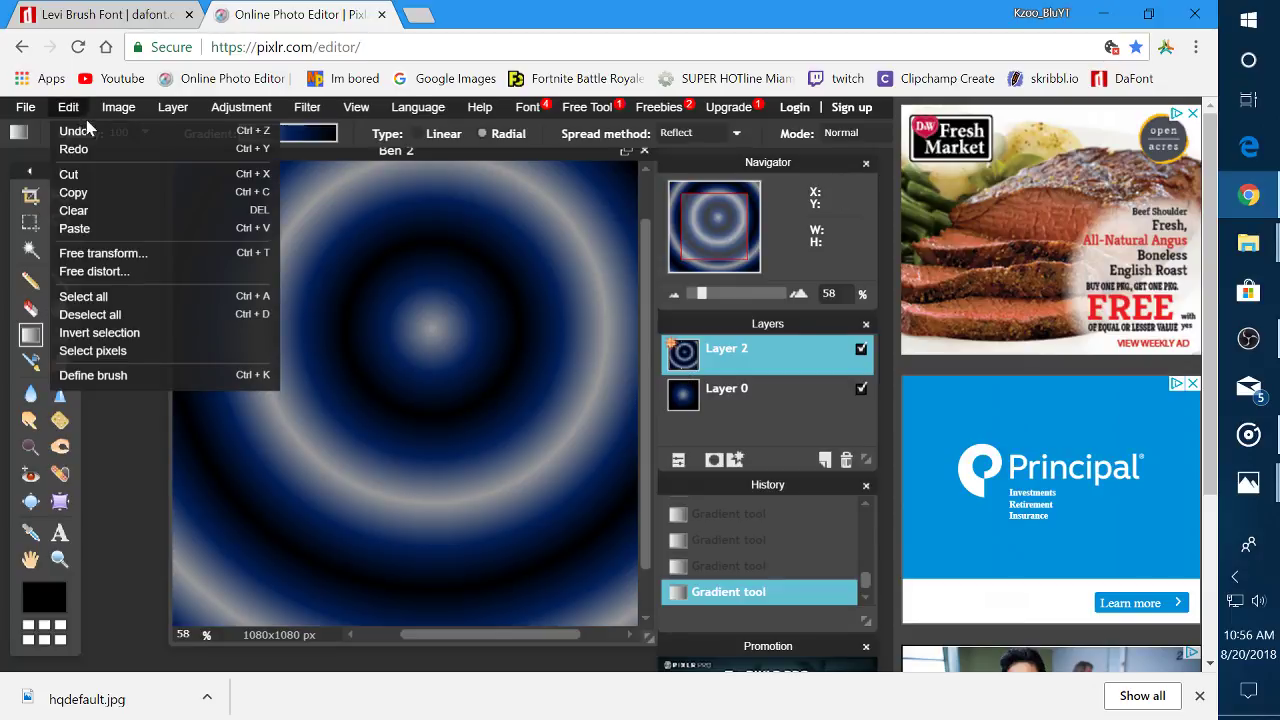
click(80, 128)
click(751, 409)
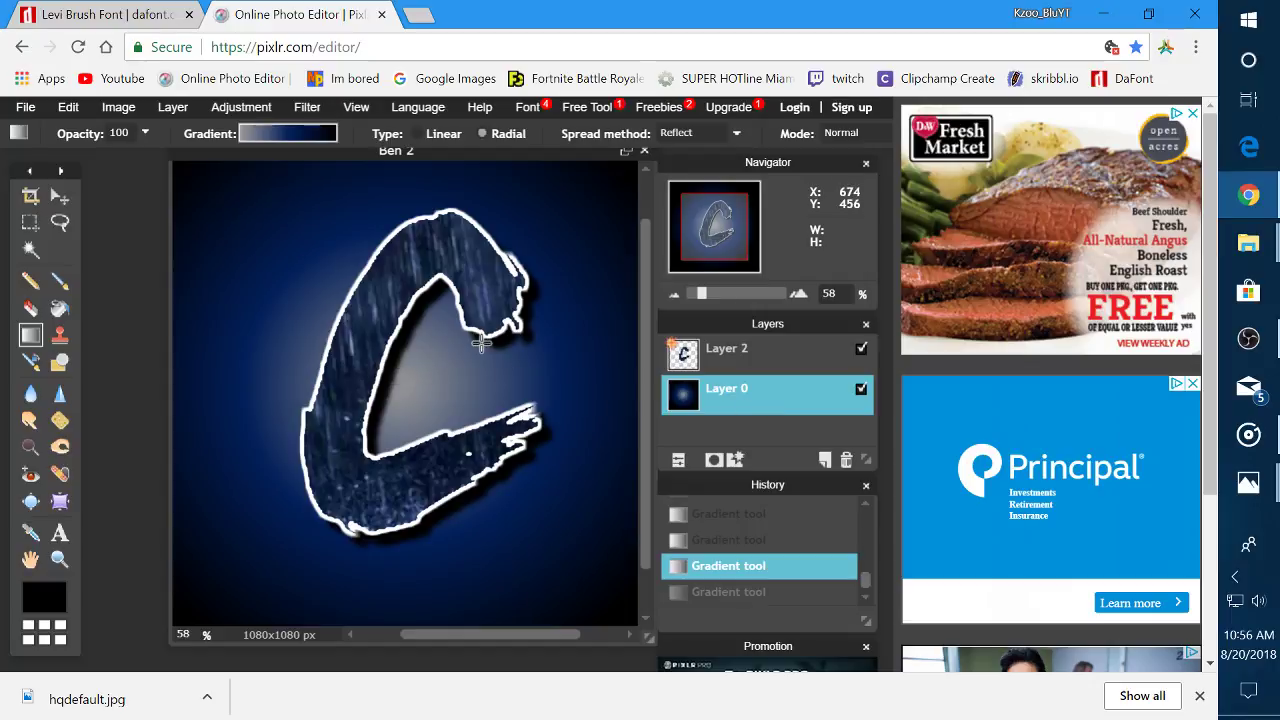
Try radial gradient fills on Layer 0 with the Reflect and Repeat spread methods, drawn outward from the middle of the letter C
drag(364, 292, 278, 256)
drag(439, 375, 224, 218)
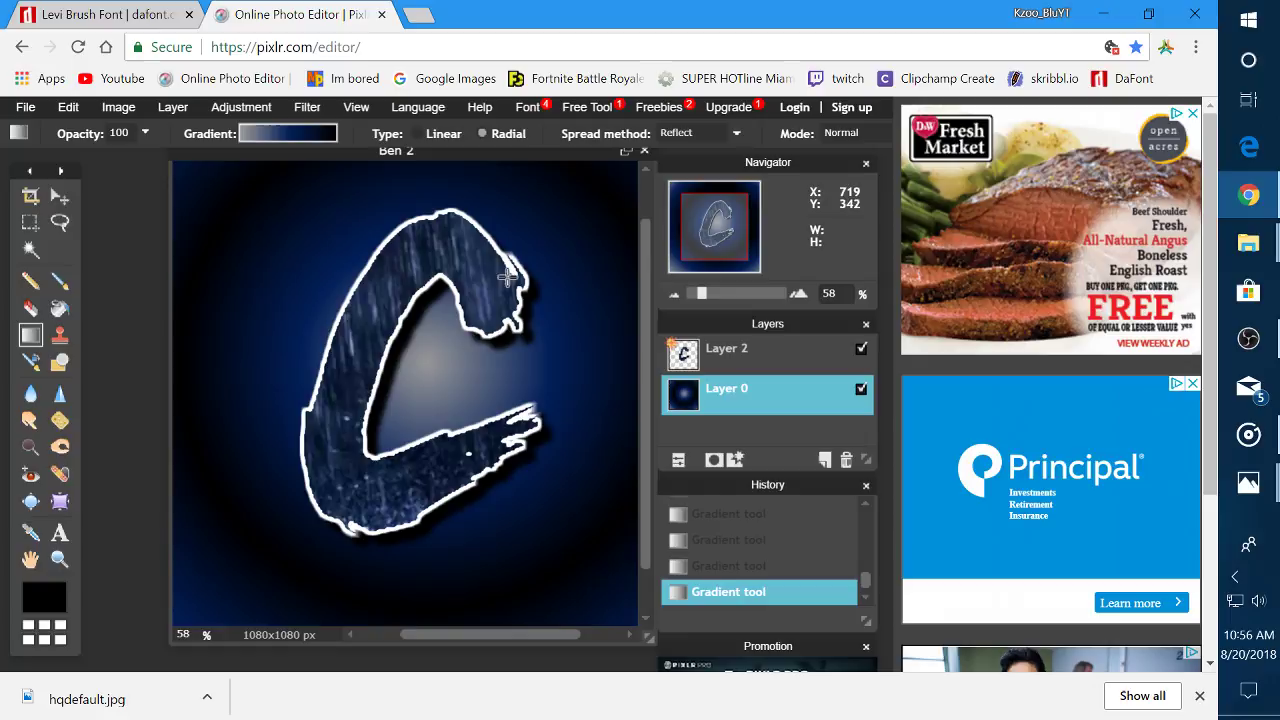
click(712, 141)
click(700, 172)
drag(432, 377, 318, 234)
drag(475, 385, 291, 209)
drag(320, 281, 294, 243)
drag(477, 360, 270, 266)
drag(411, 386, 326, 304)
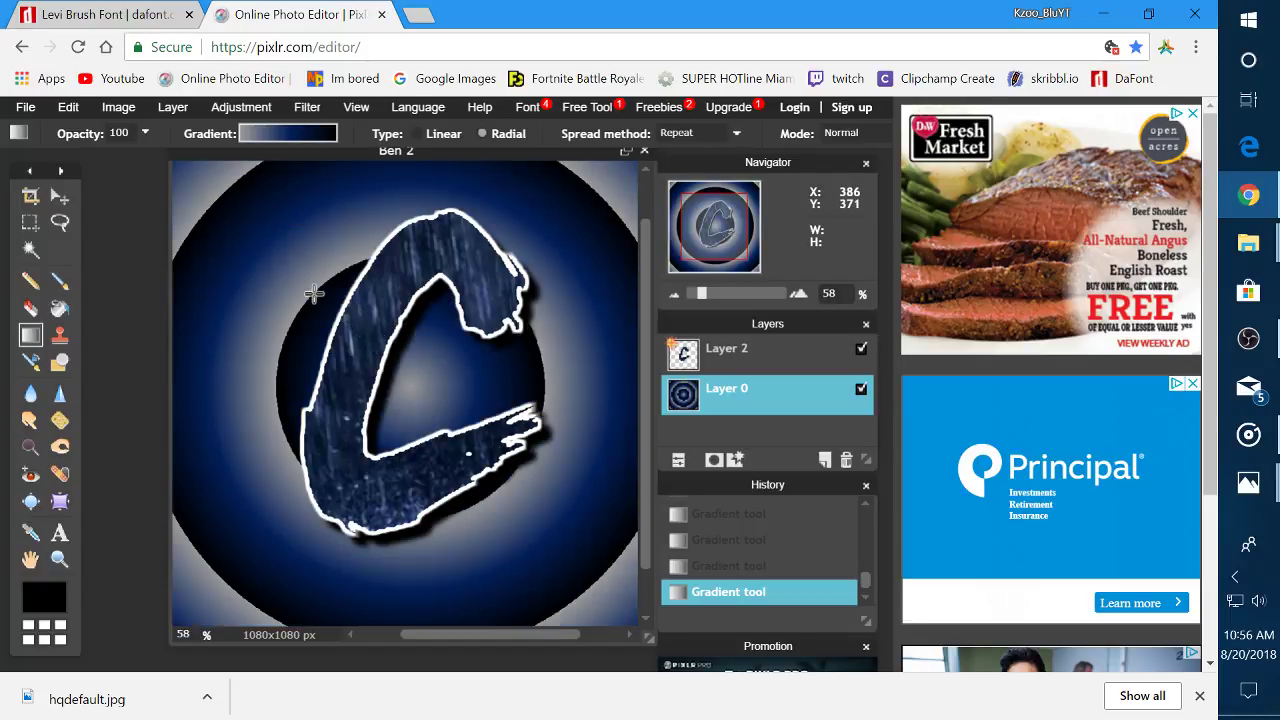
Set the gradient's spread method to Pad and try several radial fills on Layer 0, drawn outward from inside the letter
click(674, 139)
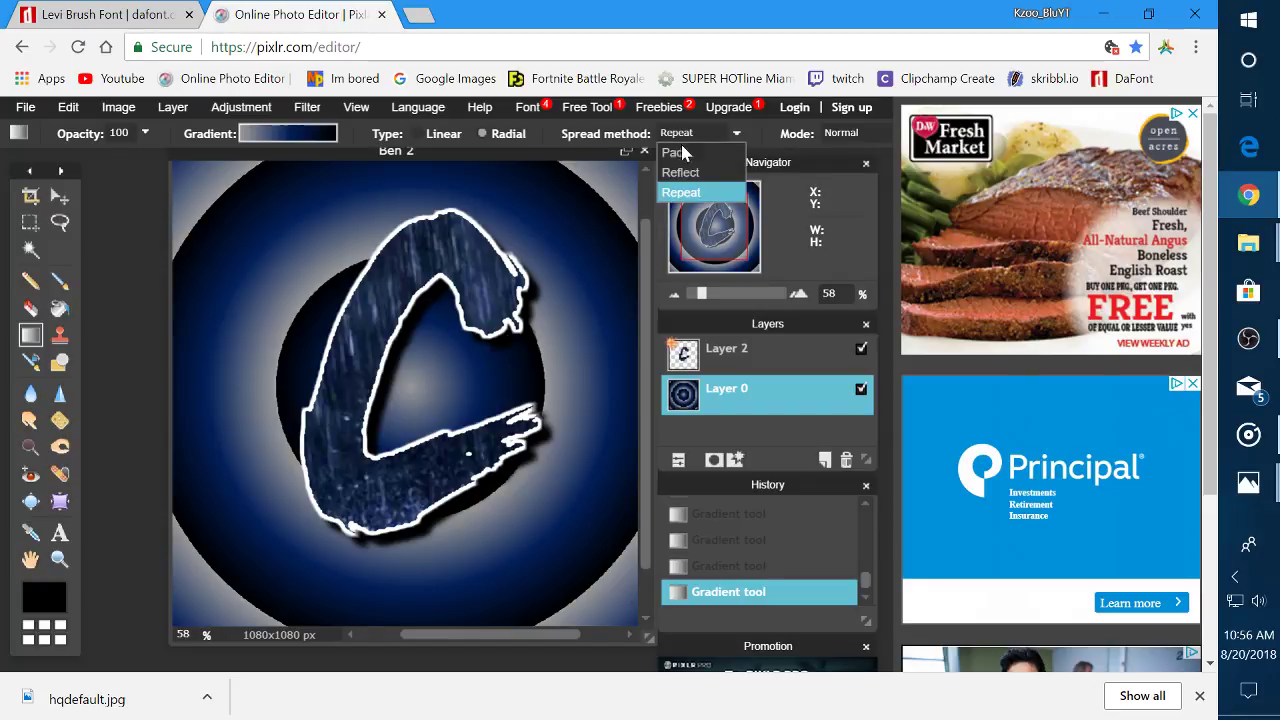
click(680, 162)
drag(446, 378, 275, 262)
drag(484, 397, 271, 266)
drag(403, 380, 209, 209)
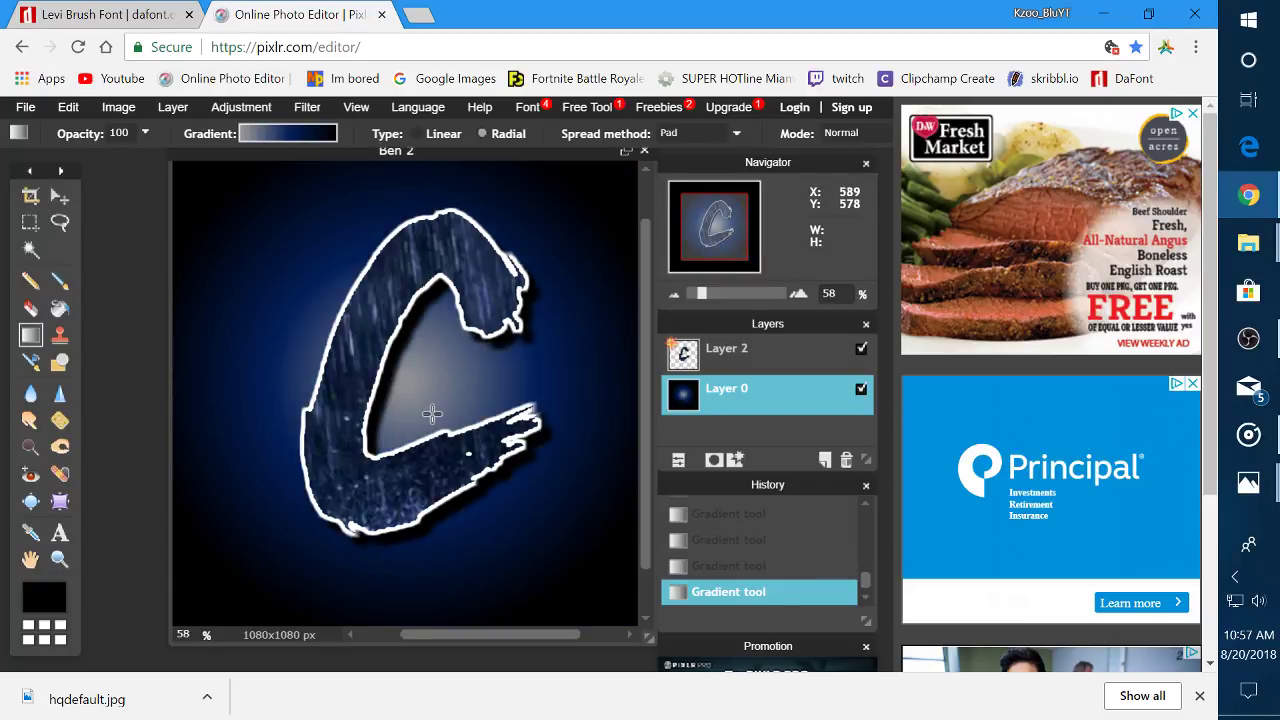
drag(392, 364, 190, 179)
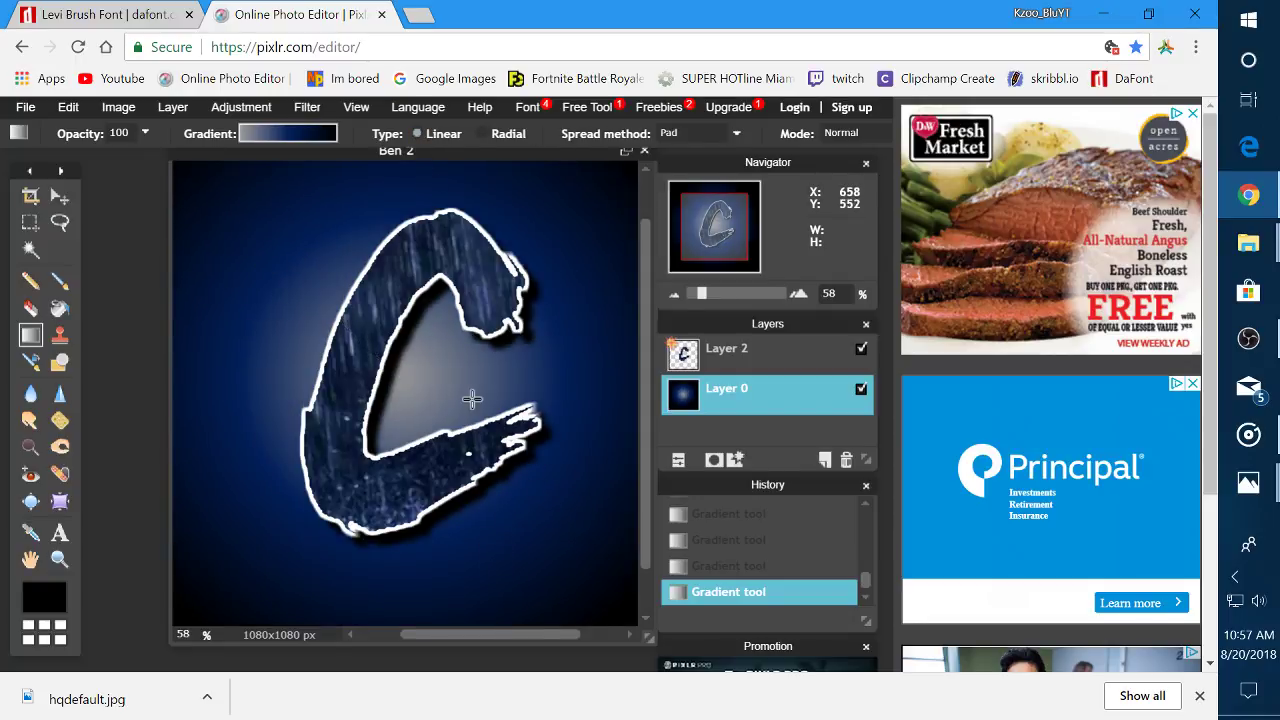
Try linear gradient fills with Pad spread across Layer 0, first diagonally and finally vertically from a grey lower edge to black
drag(472, 399, 271, 218)
drag(523, 425, 258, 165)
drag(523, 430, 610, 500)
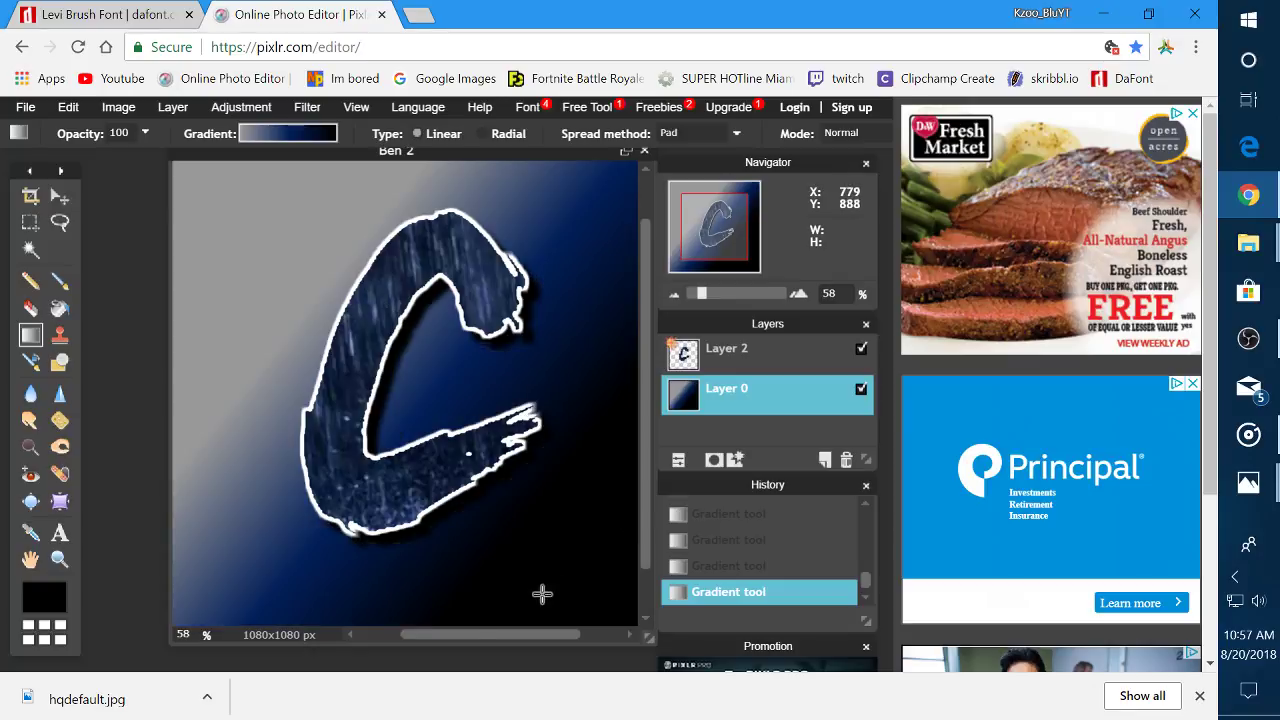
drag(451, 591, 437, 231)
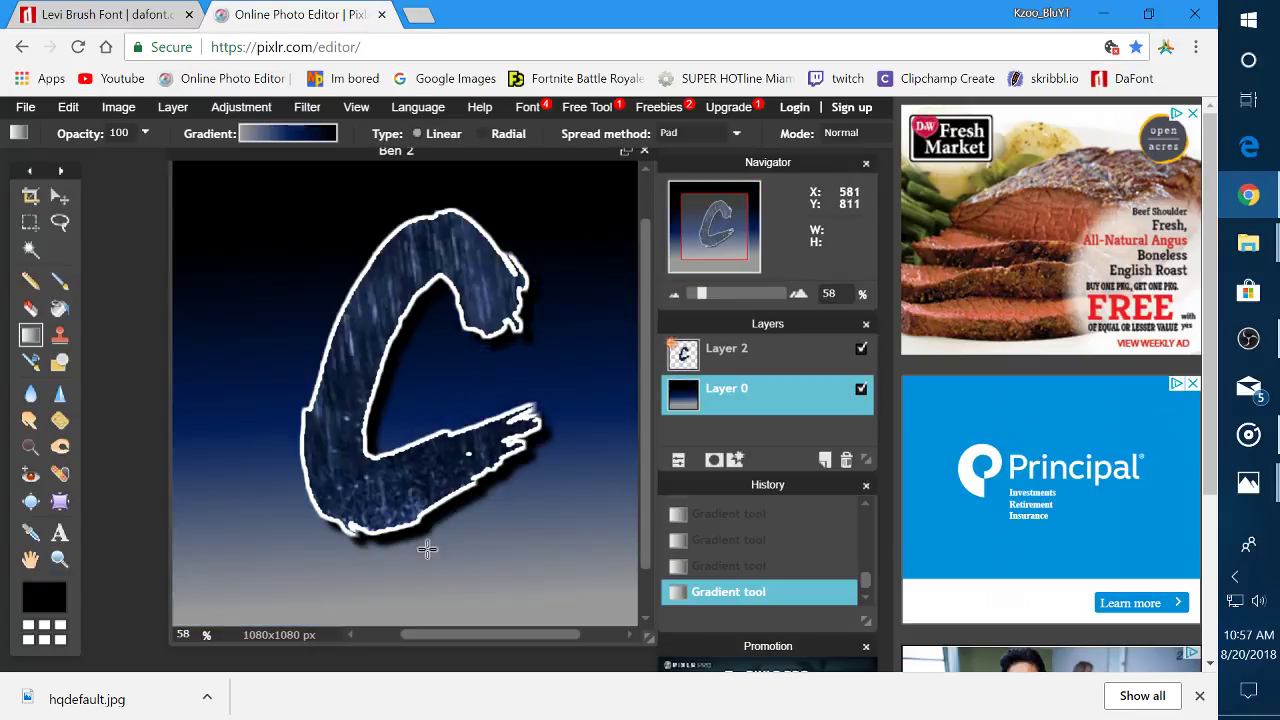
Set the spread method to Reflect and try linear fills on Layer 0, including a diagonal one from lower left to upper right
click(734, 134)
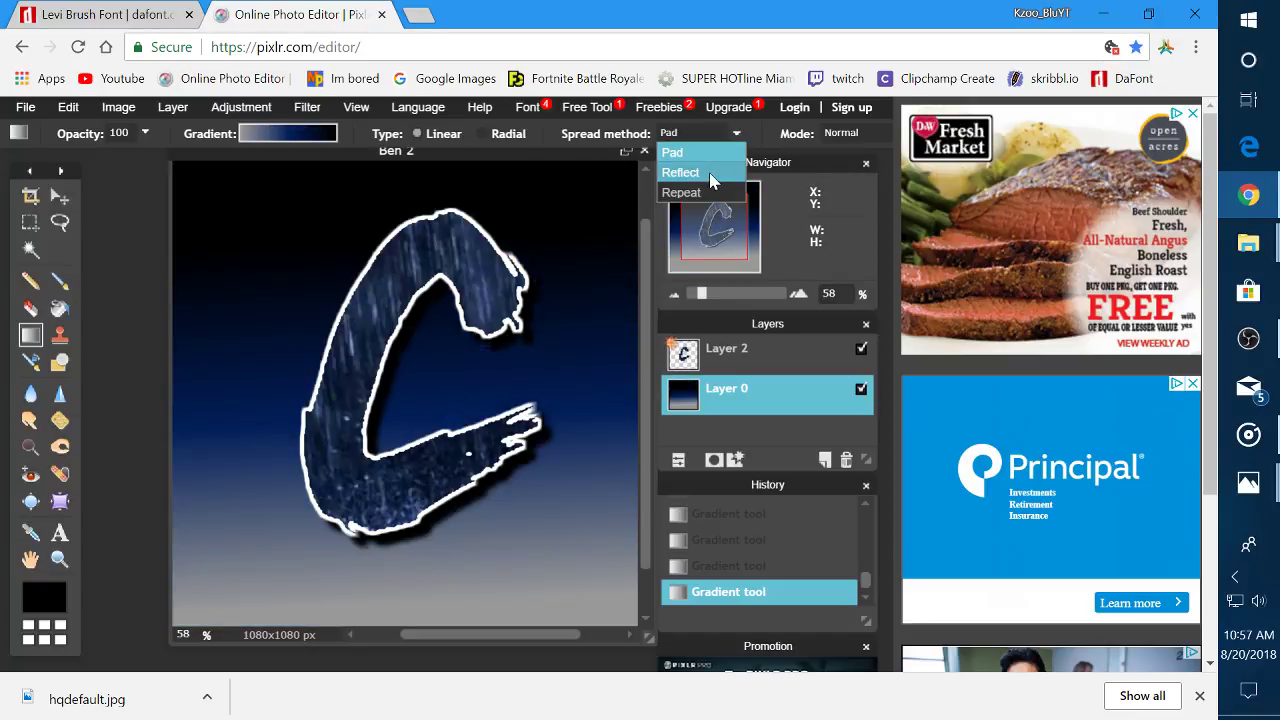
click(690, 175)
drag(395, 587, 441, 320)
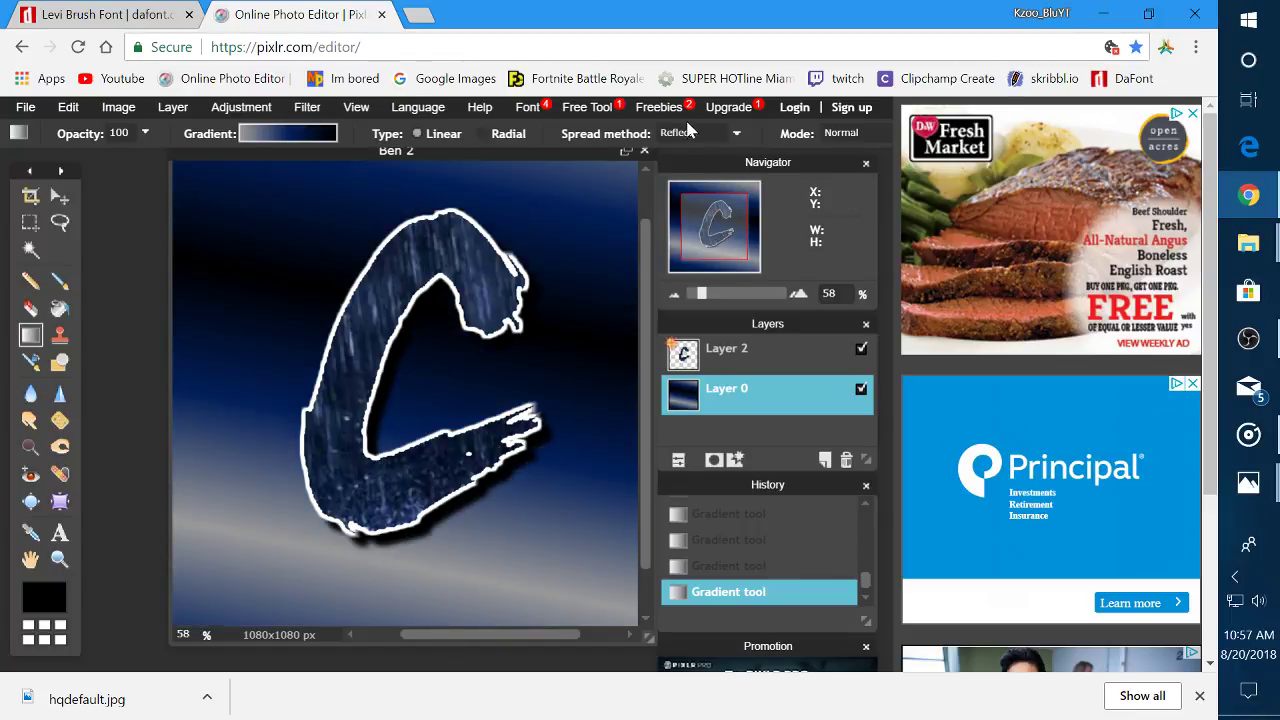
drag(269, 567, 563, 229)
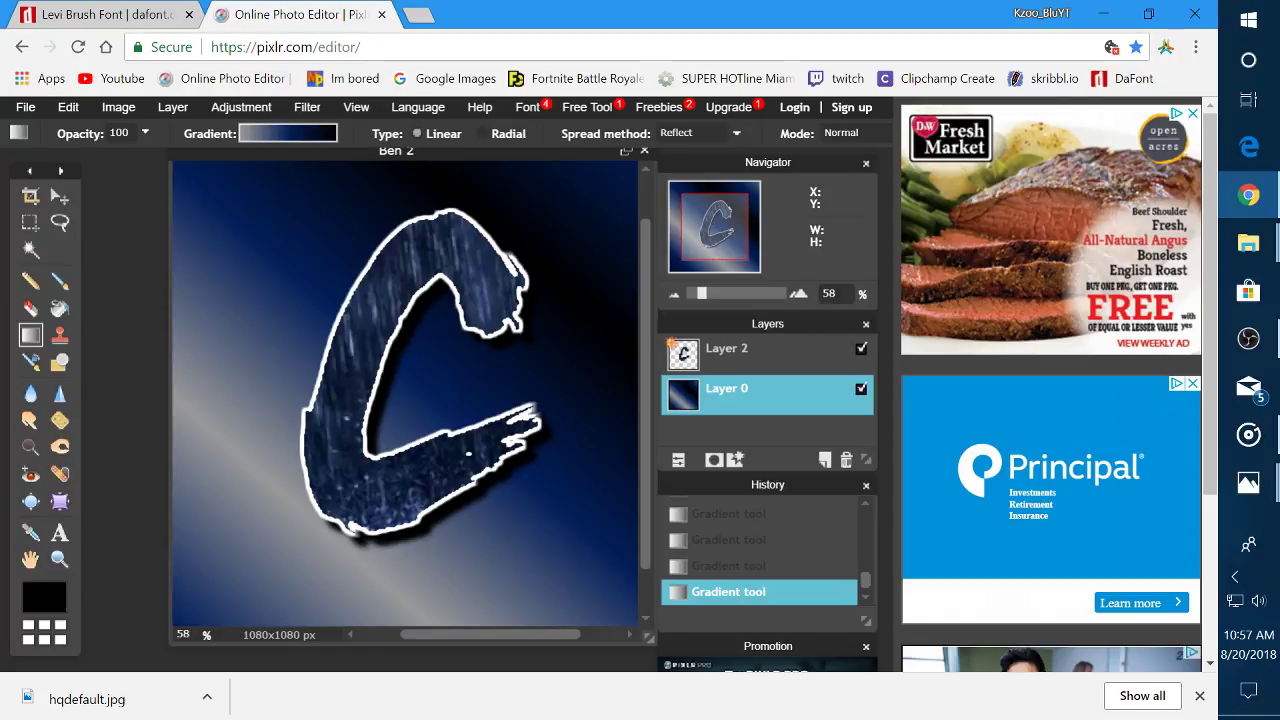
Set the spread method to Repeat and try linear fills on Layer 0, from wide diagonal bands to very fine diagonal stripes
click(731, 133)
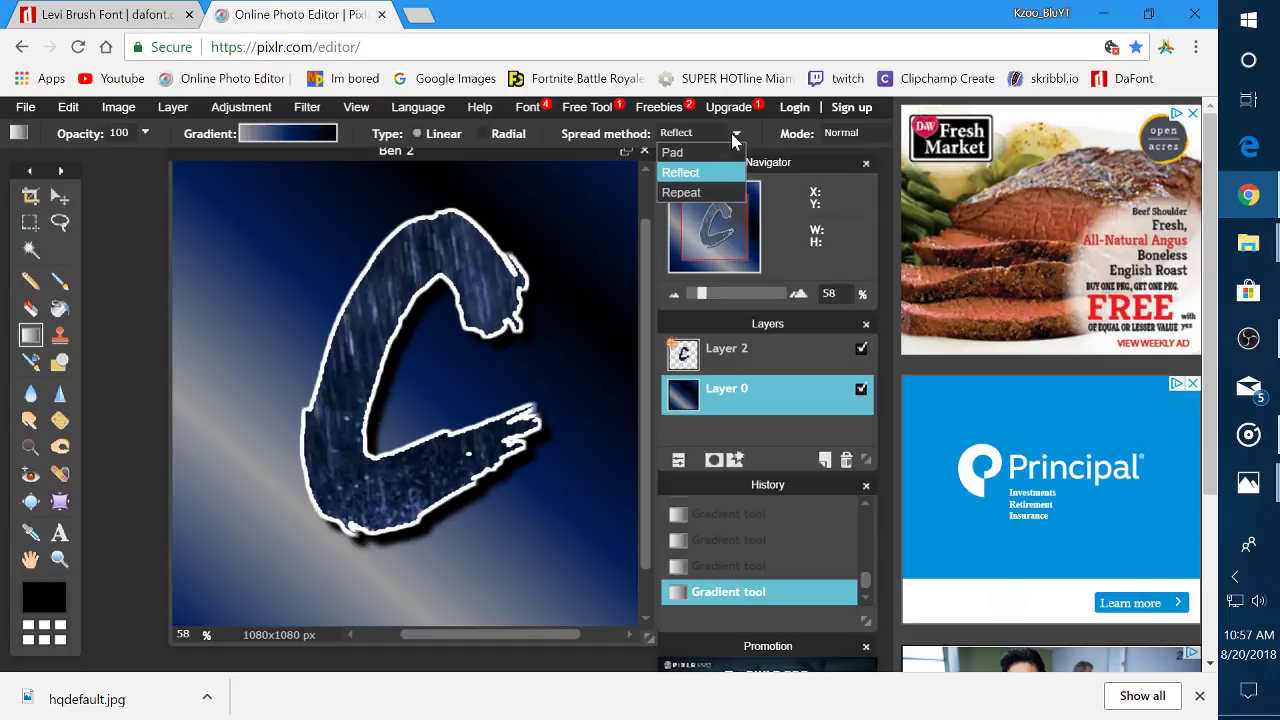
click(690, 189)
drag(279, 482, 570, 250)
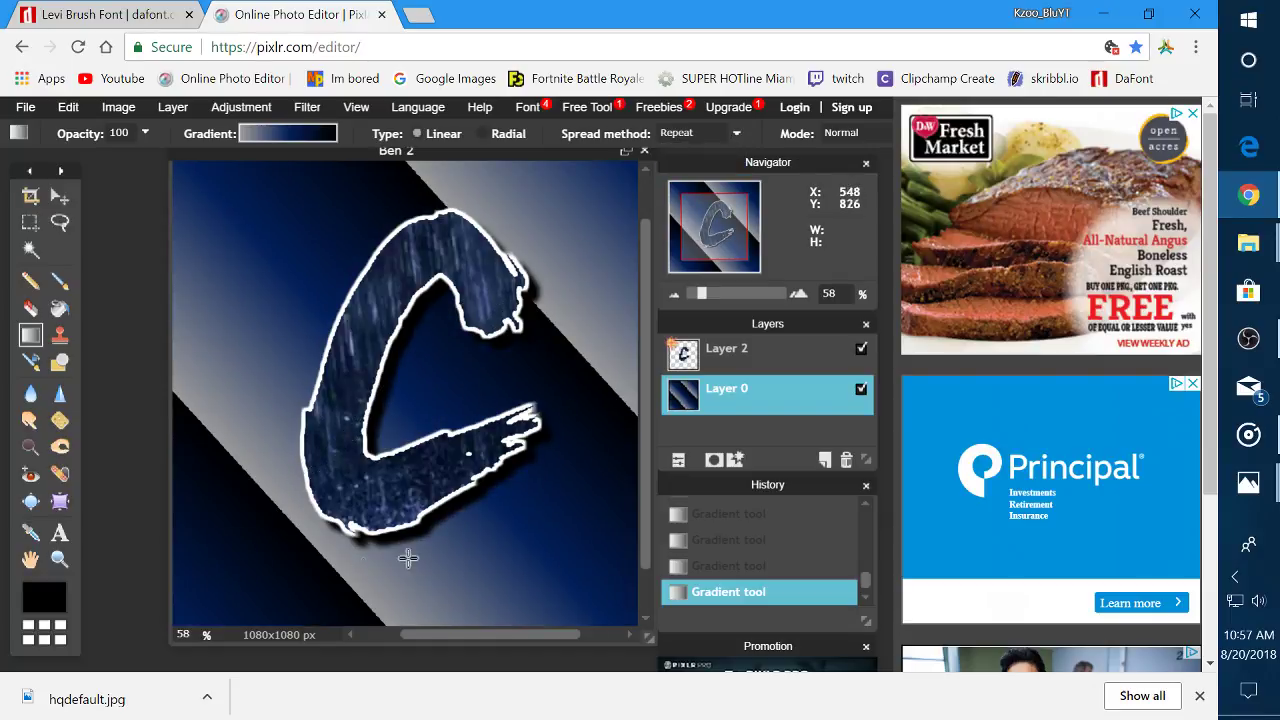
drag(457, 544, 280, 272)
drag(536, 471, 330, 315)
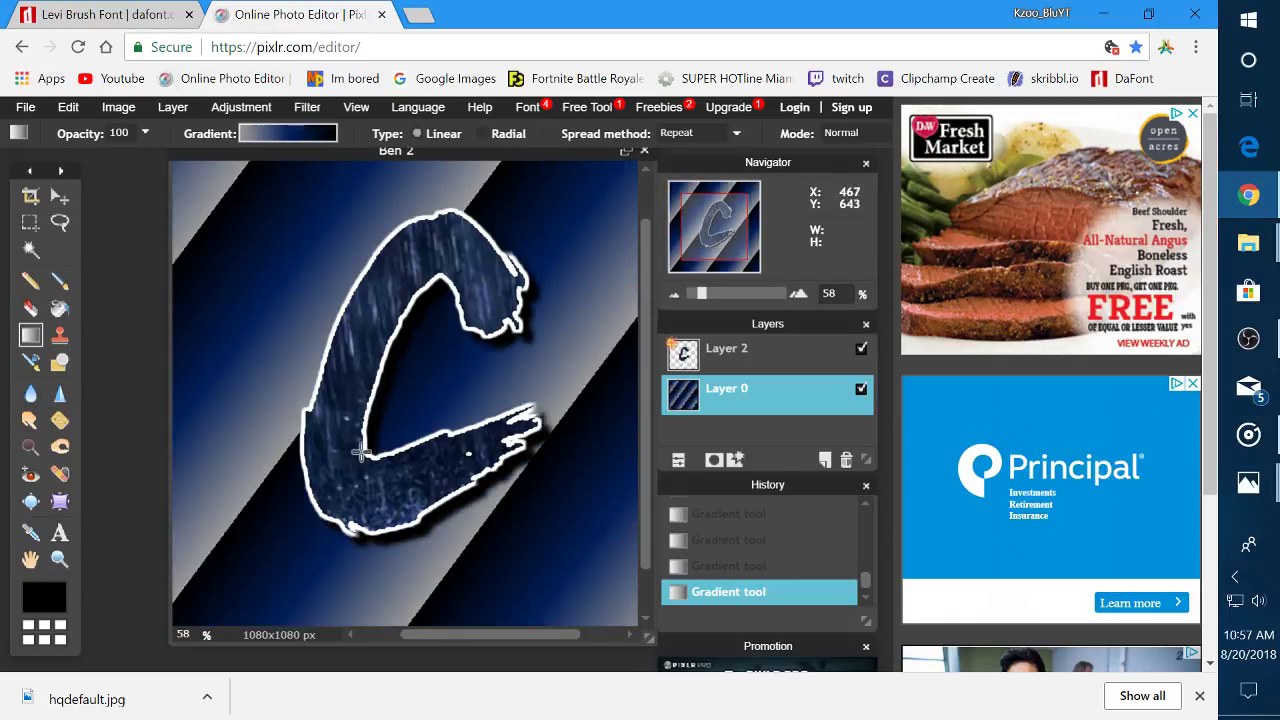
drag(360, 452, 389, 307)
drag(412, 456, 433, 598)
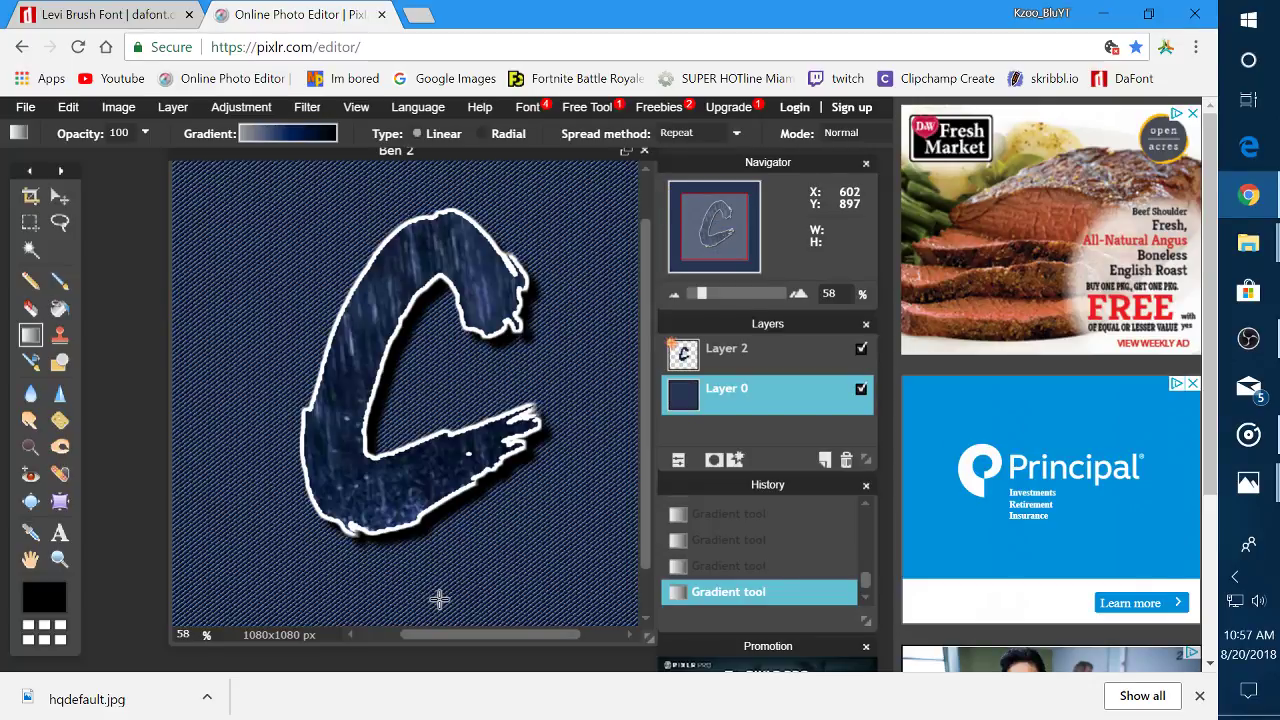
Examine the fine diagonal stripe background up close and at reduced size behind the letter C
scroll(466, 476, down, 5)
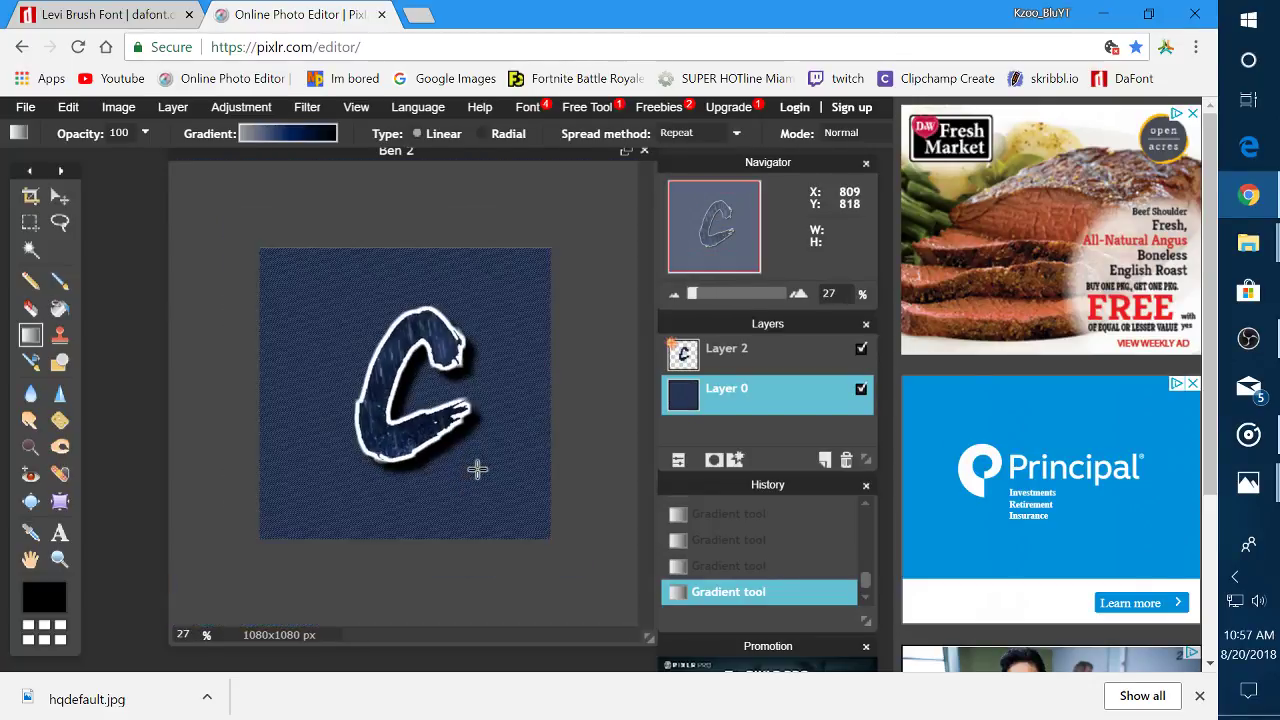
scroll(383, 418, up, 6)
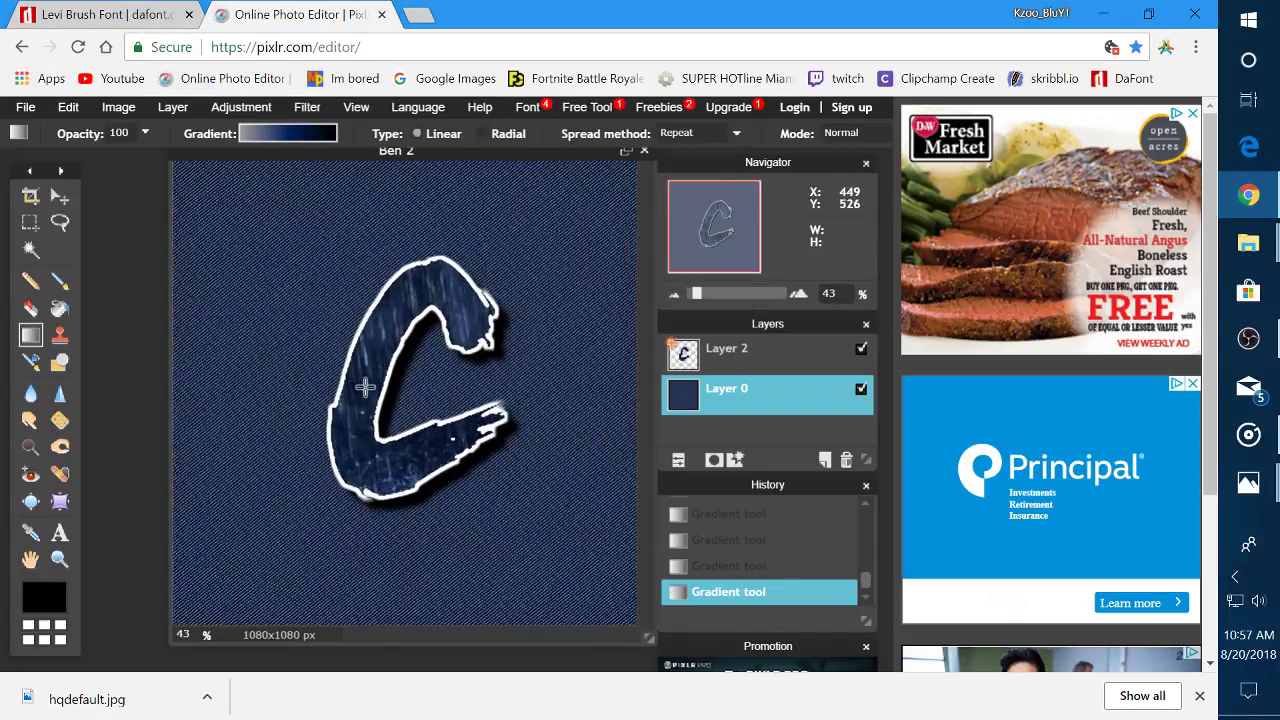
scroll(383, 418, up, 3)
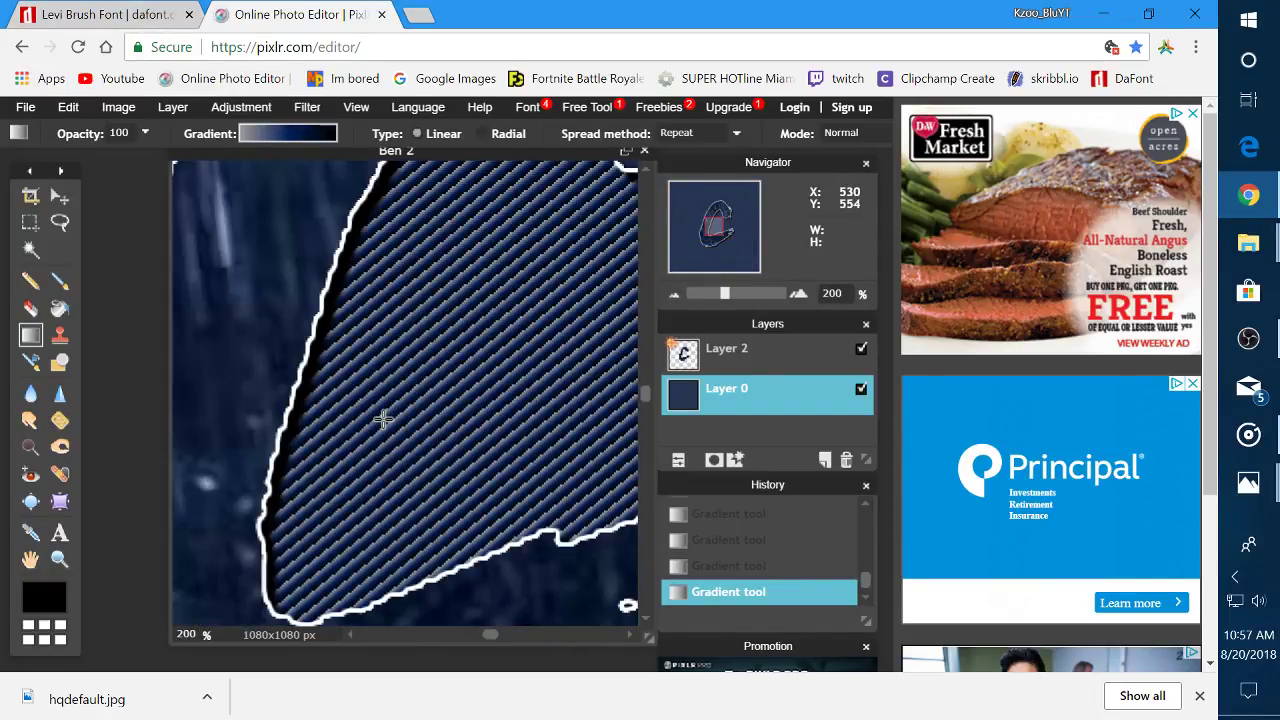
scroll(383, 418, up, 2)
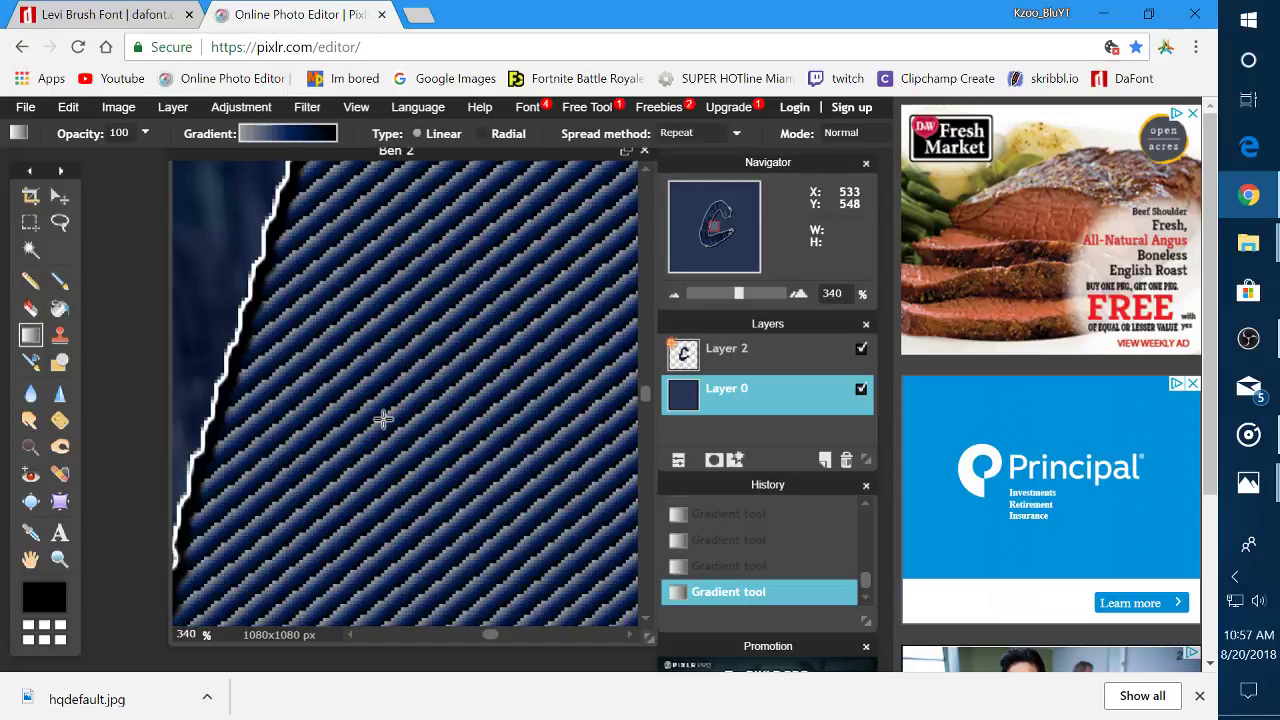
scroll(388, 425, up, 1)
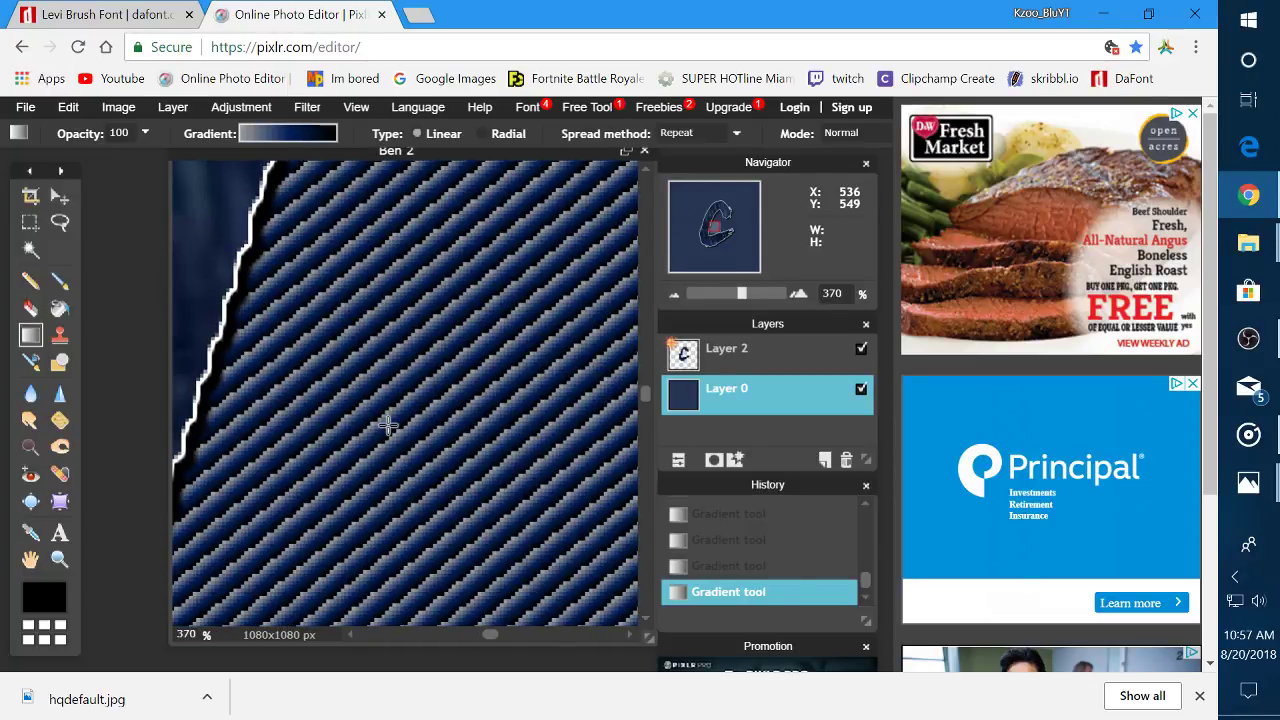
scroll(388, 425, up, 2)
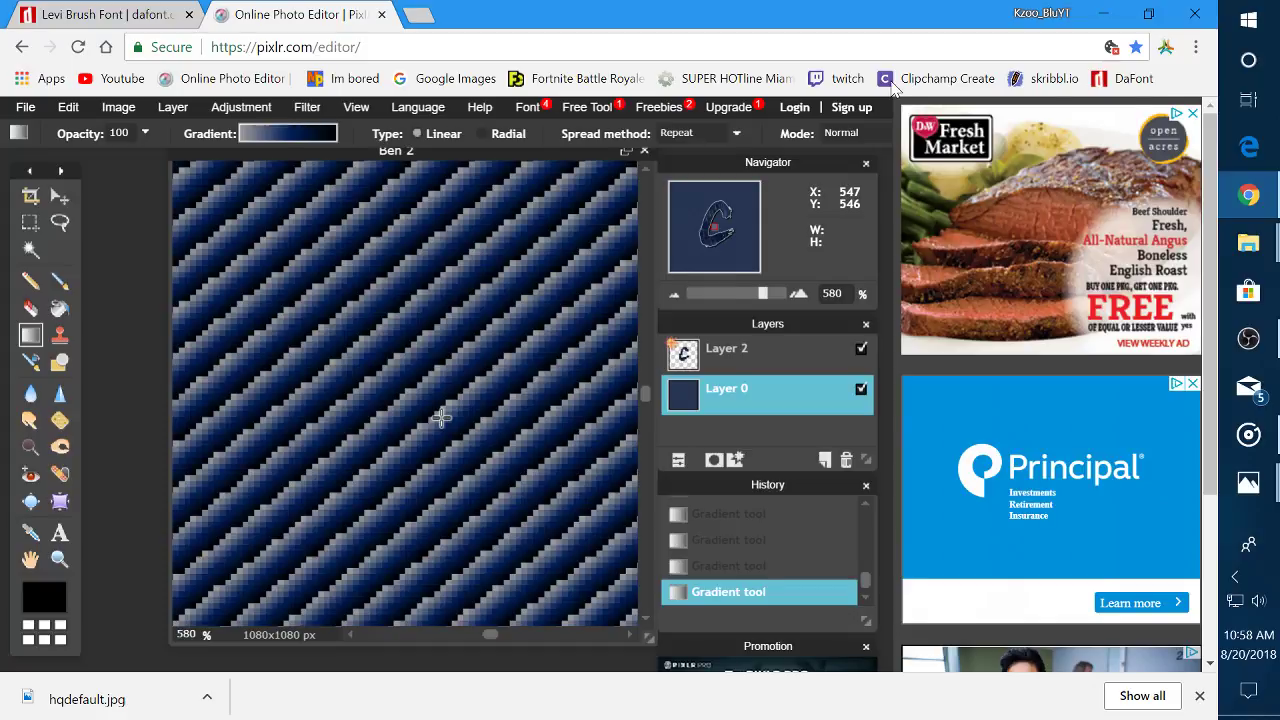
scroll(558, 175, up, 1)
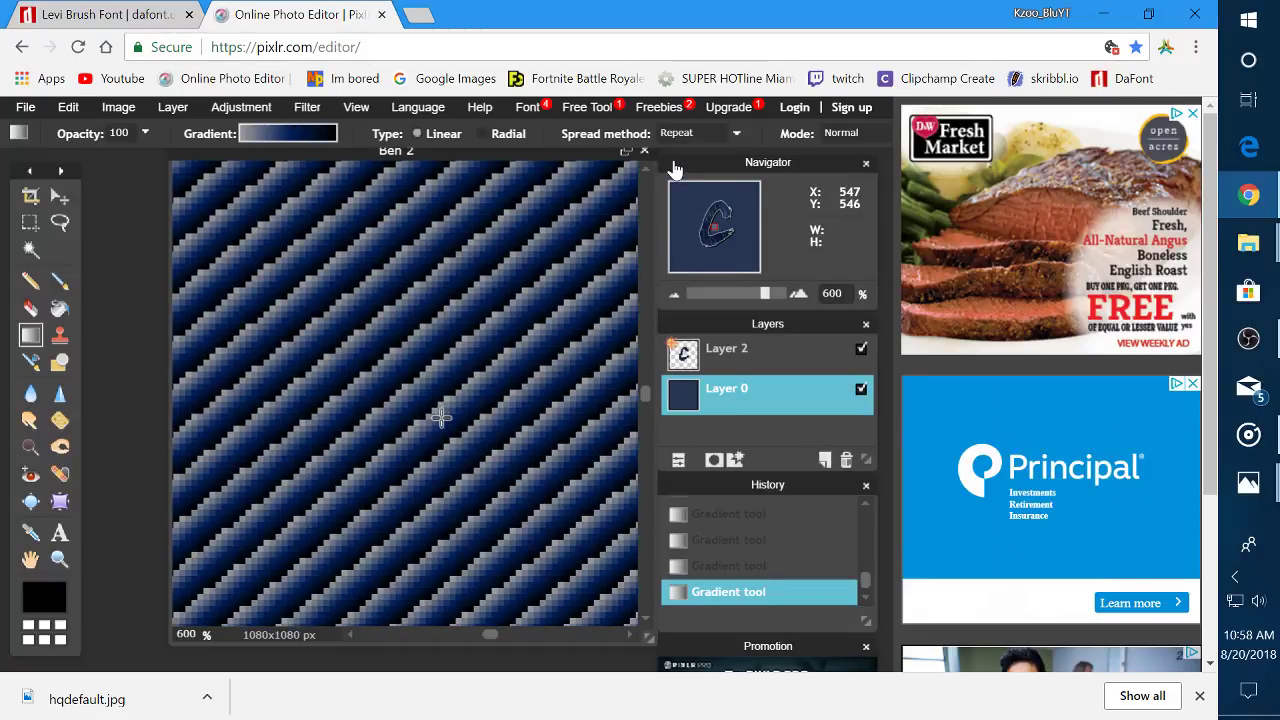
scroll(671, 638, up, 1)
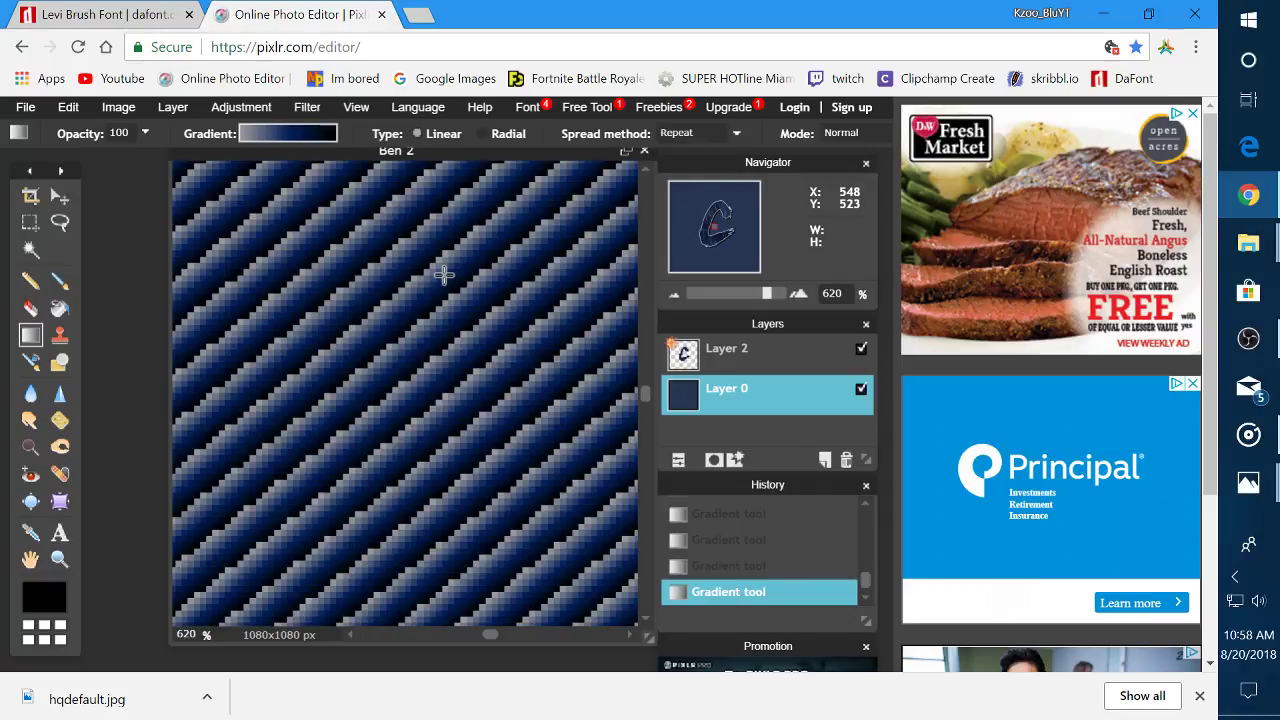
scroll(444, 275, up, 1)
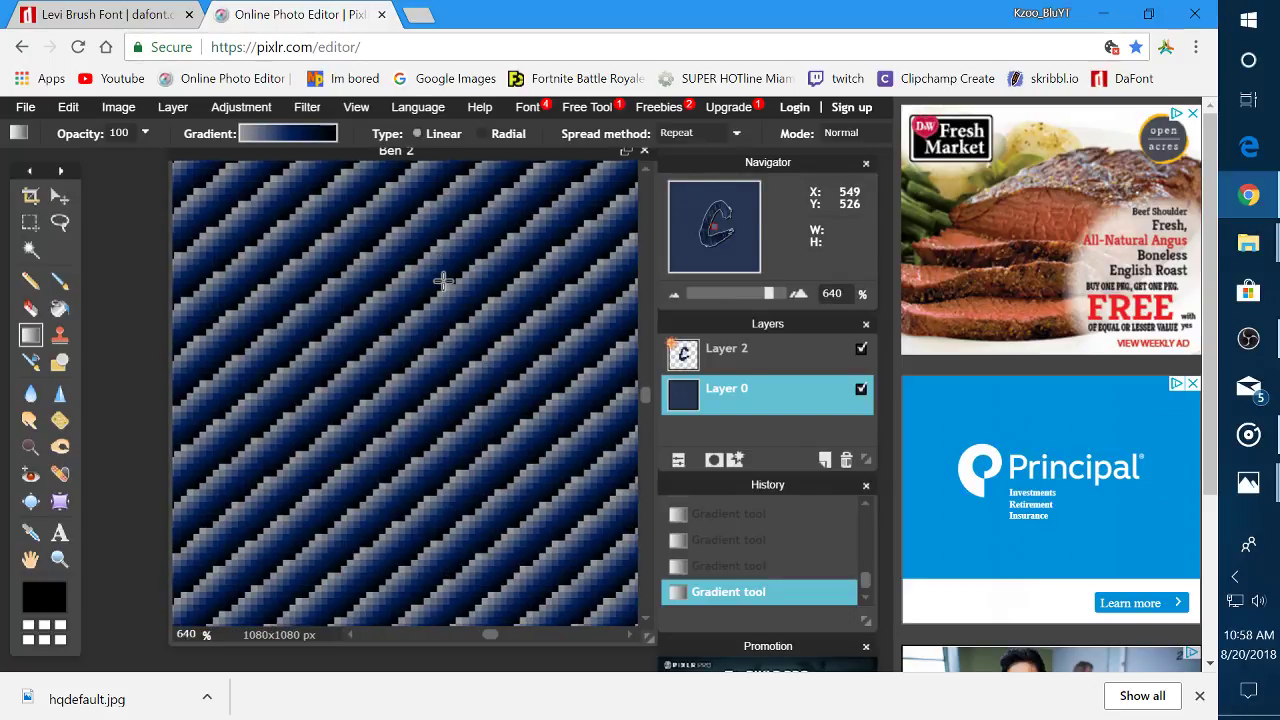
scroll(441, 288, up, 1)
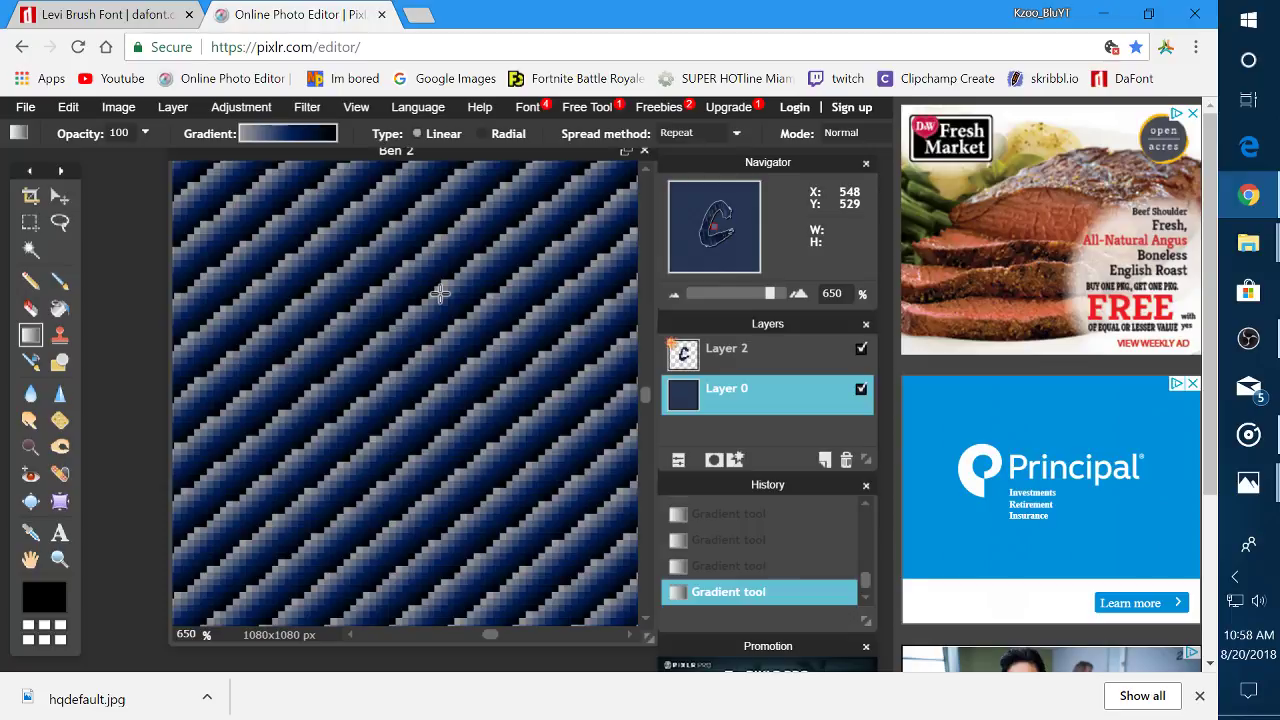
click(798, 293)
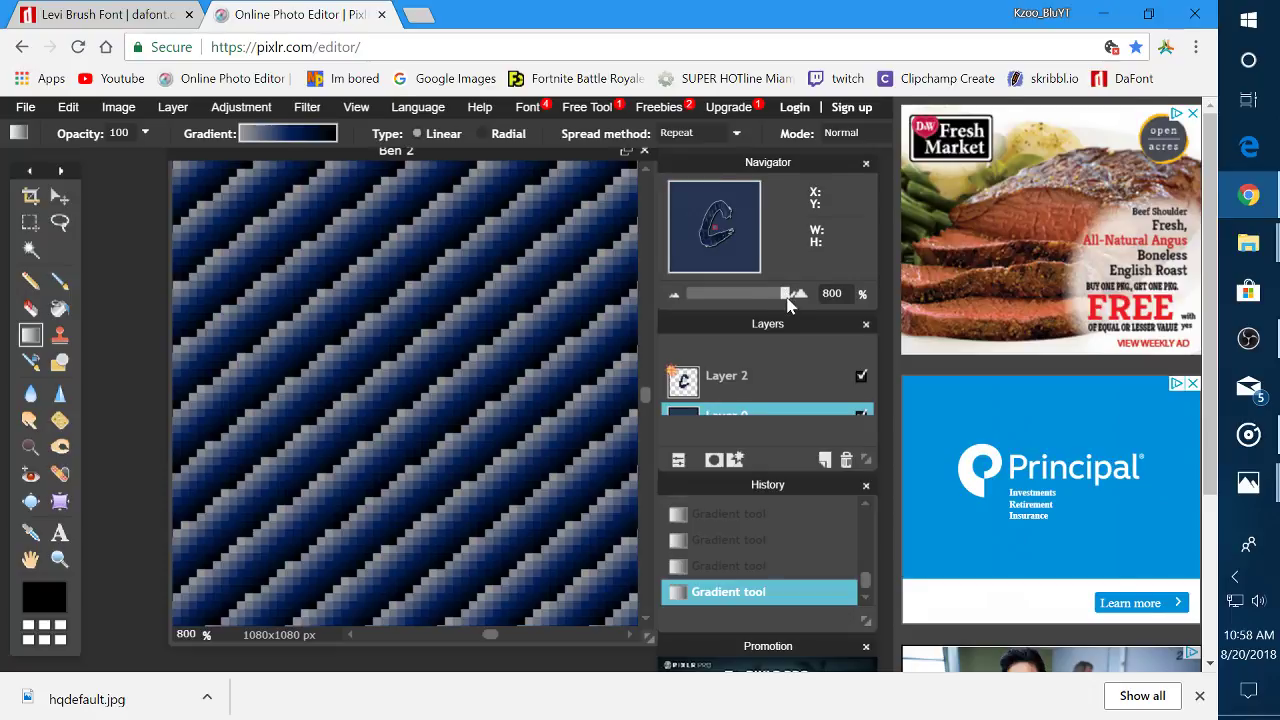
drag(789, 296, 684, 294)
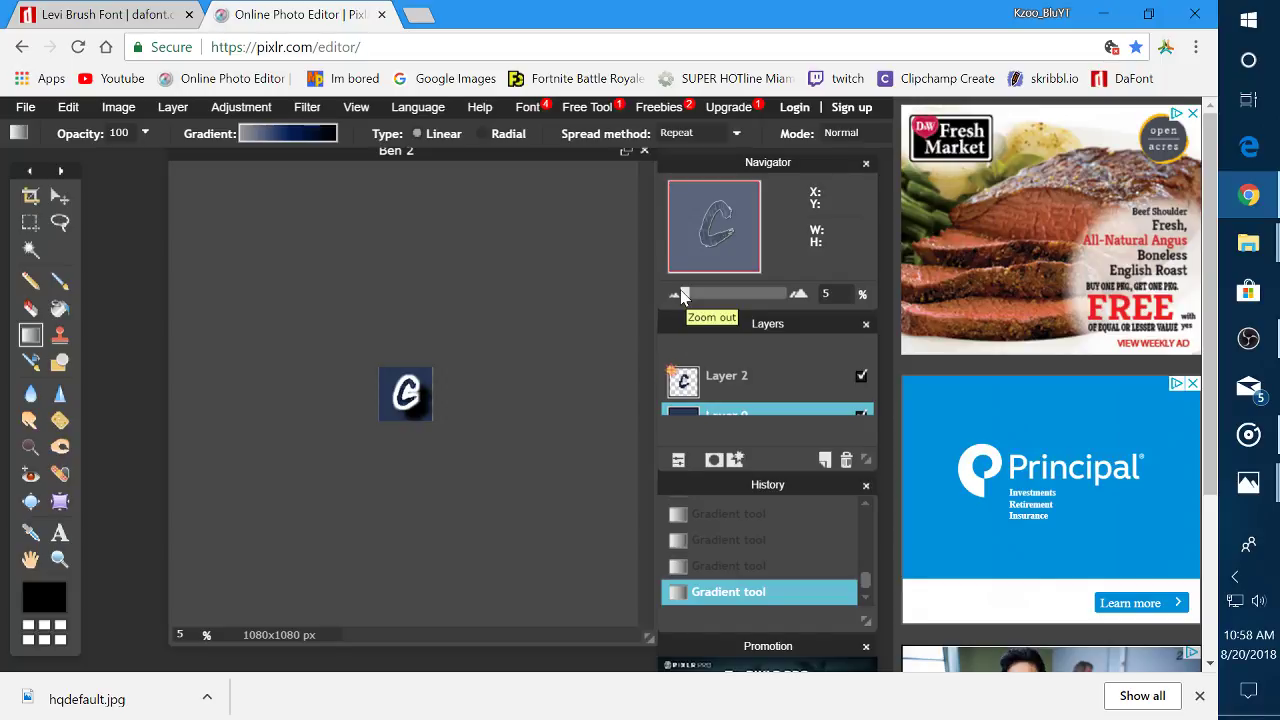
scroll(371, 420, up, 5)
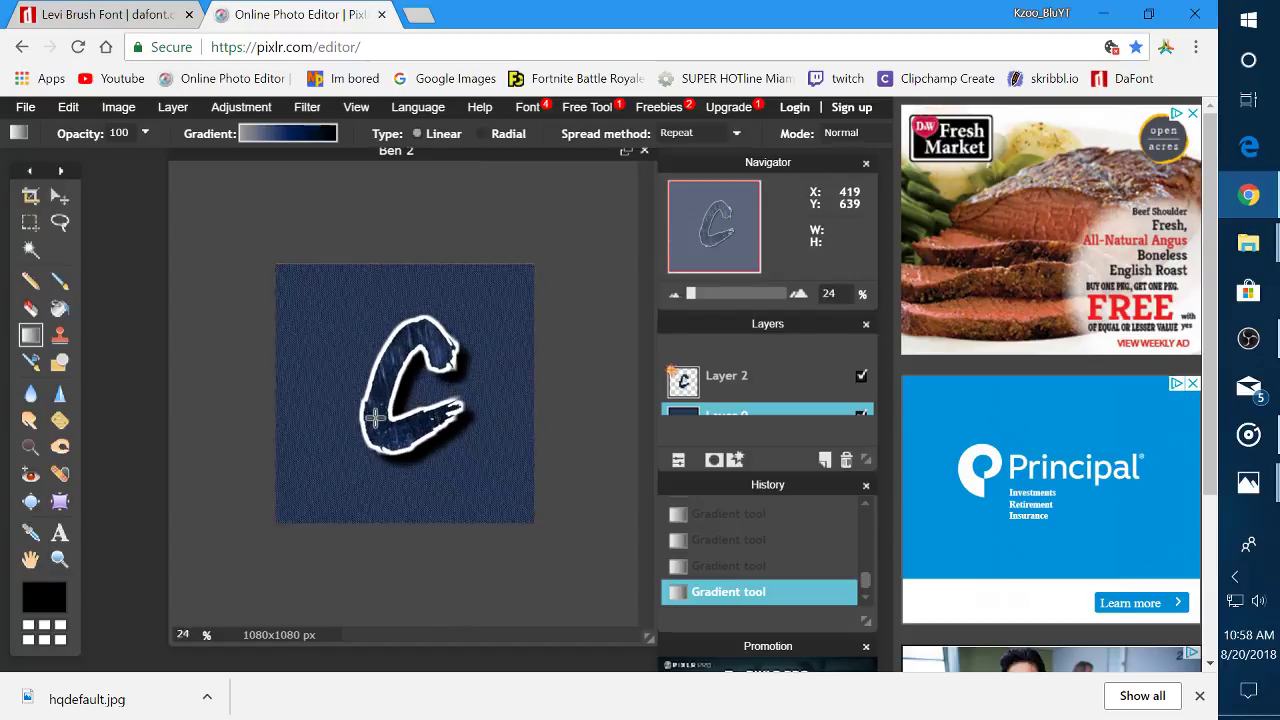
scroll(375, 418, up, 4)
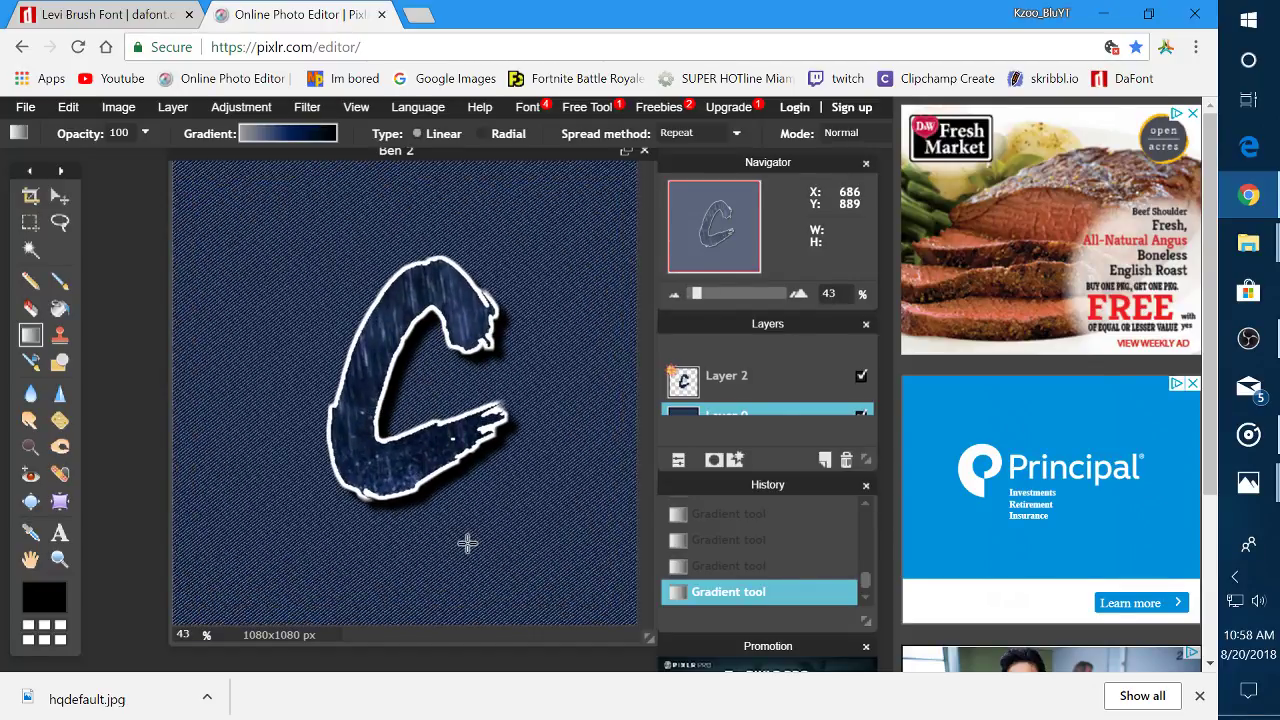
Try vertical linear fills with Repeat spread on Layer 0, including stacked bands and one spanning the full image height
drag(467, 543, 471, 509)
drag(397, 614, 398, 160)
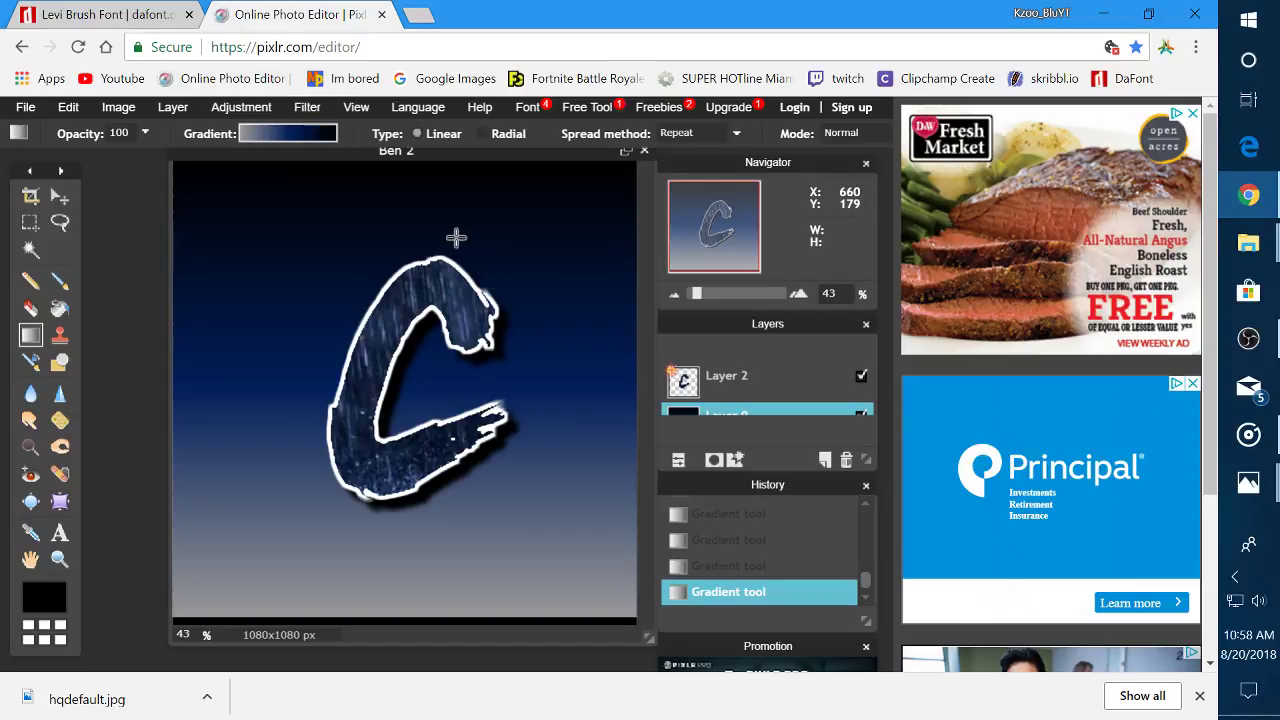
drag(424, 207, 427, 312)
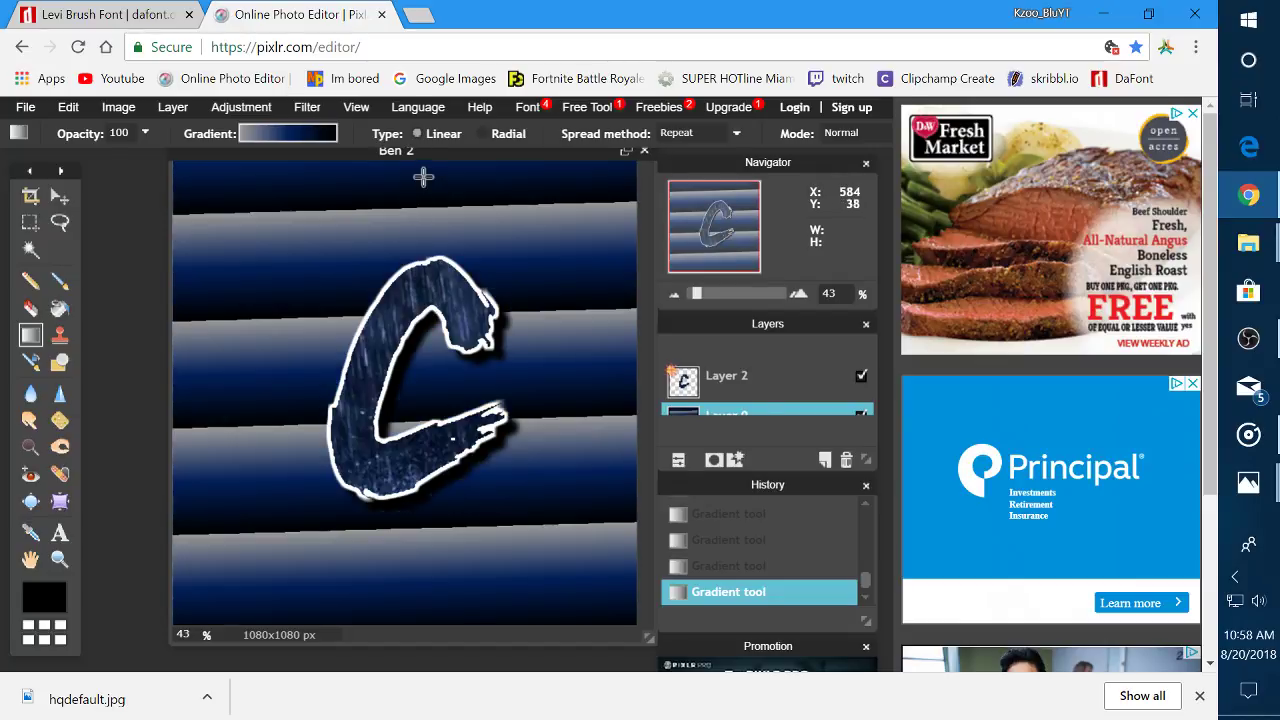
drag(423, 166, 425, 668)
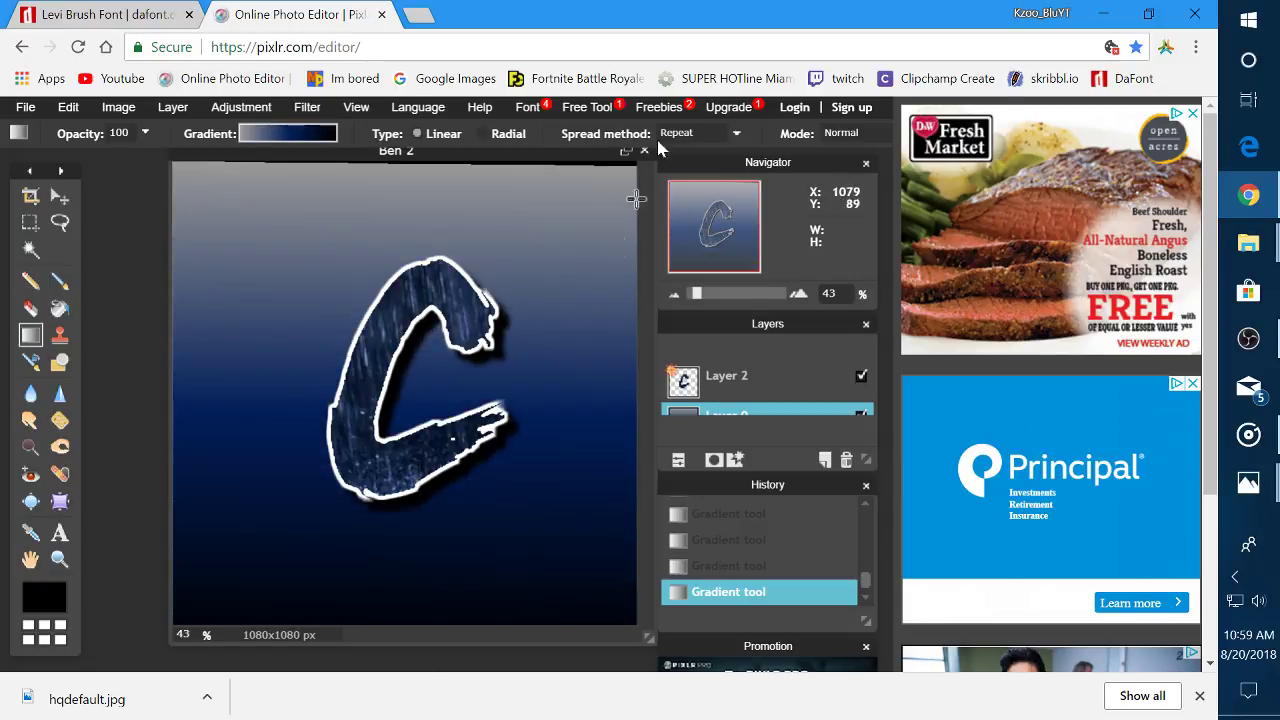
Set the spread method to Reflect and fill Layer 0 with a linear gradient running diagonally from the lower-left to the upper-right corner
click(728, 134)
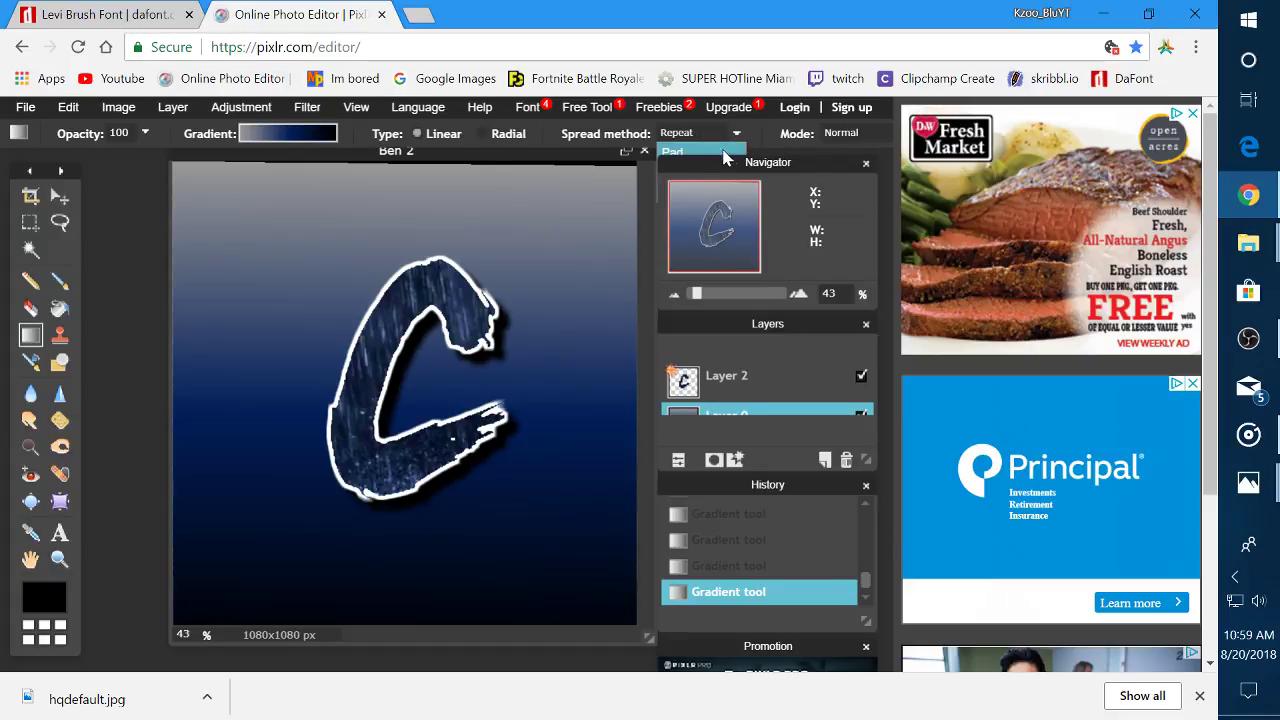
mouse_move(741, 165)
mouse_down()
mouse_move(782, 180)
mouse_move(748, 177)
mouse_move(797, 163)
mouse_move(731, 167)
mouse_up()
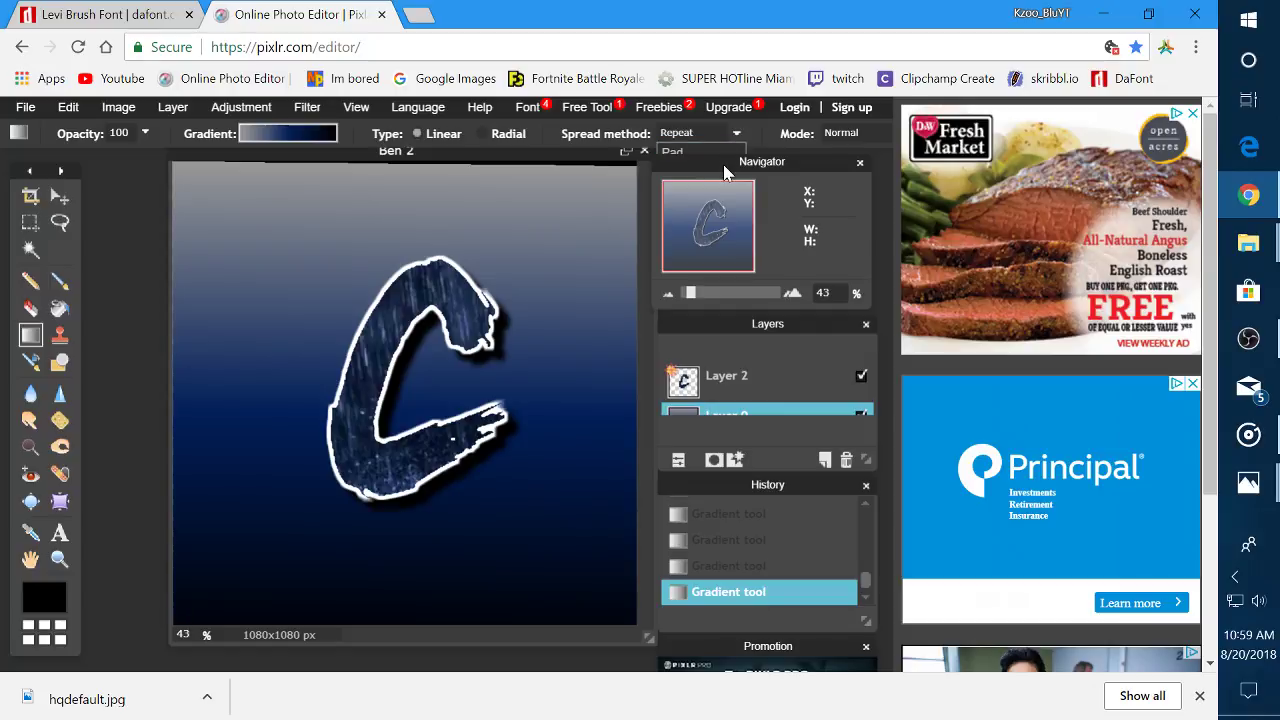
mouse_move(755, 168)
mouse_down()
mouse_move(757, 201)
mouse_move(750, 165)
mouse_up()
click(712, 140)
click(720, 168)
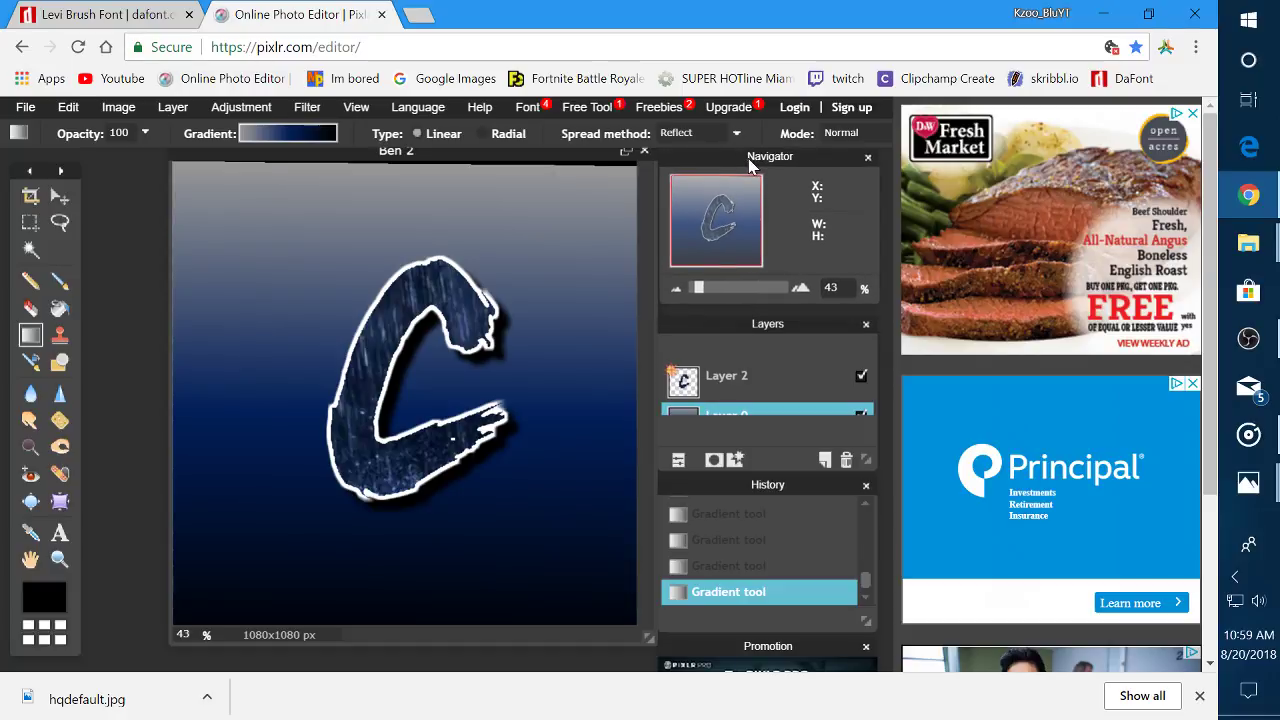
drag(224, 590, 609, 203)
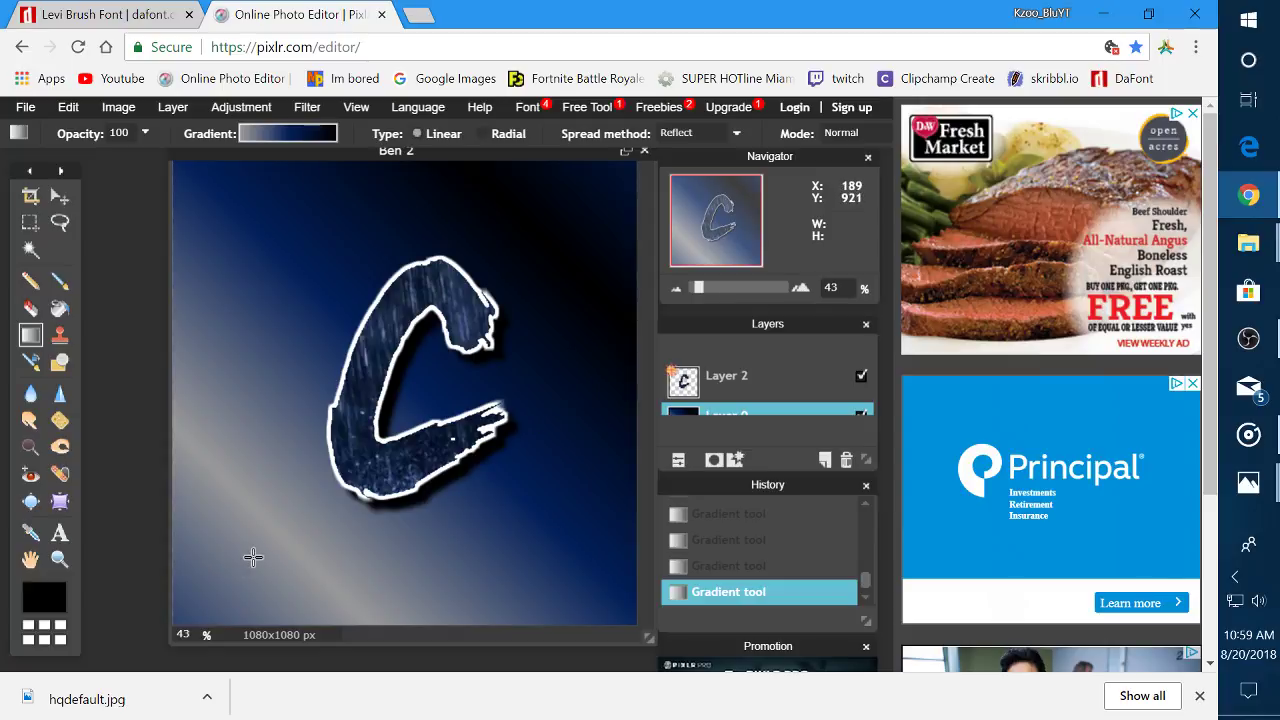
Try diagonal linear fills with Reflect spread on Layer 0, from full-canvas corner-to-corner blends to narrow repeating stripes
drag(233, 192, 620, 608)
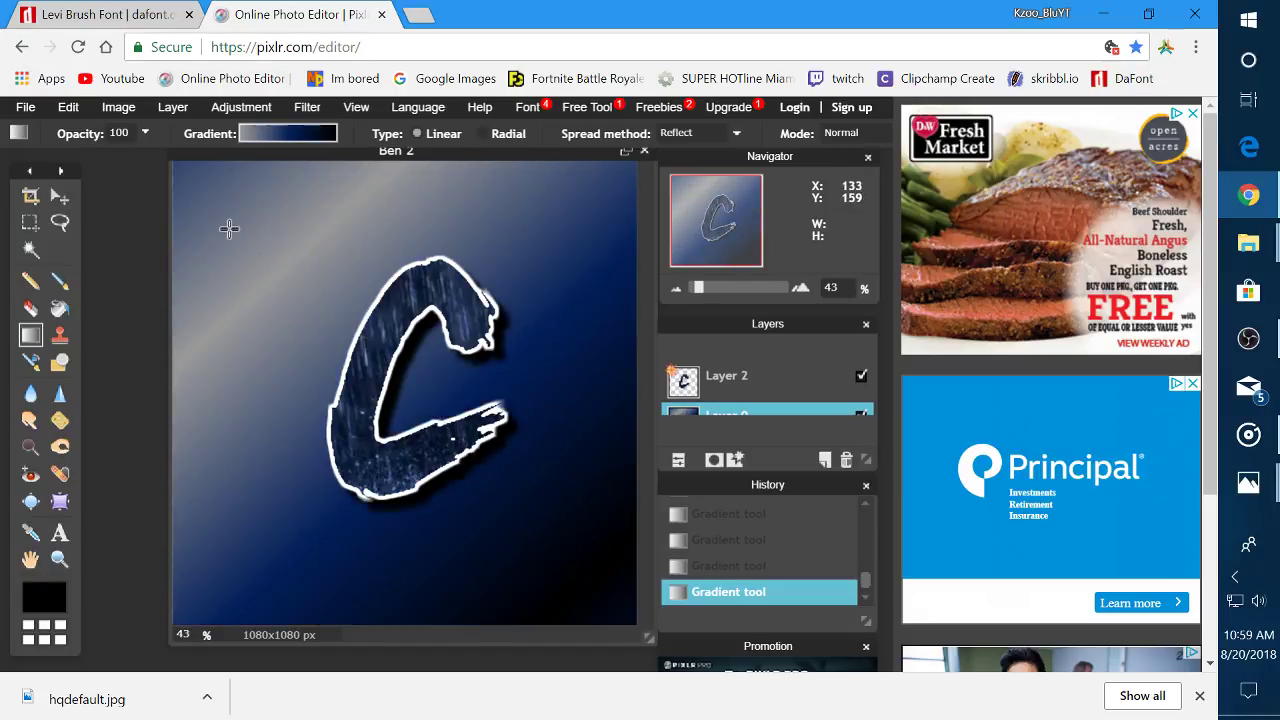
drag(229, 229, 503, 509)
drag(626, 578, 396, 376)
drag(486, 463, 176, 168)
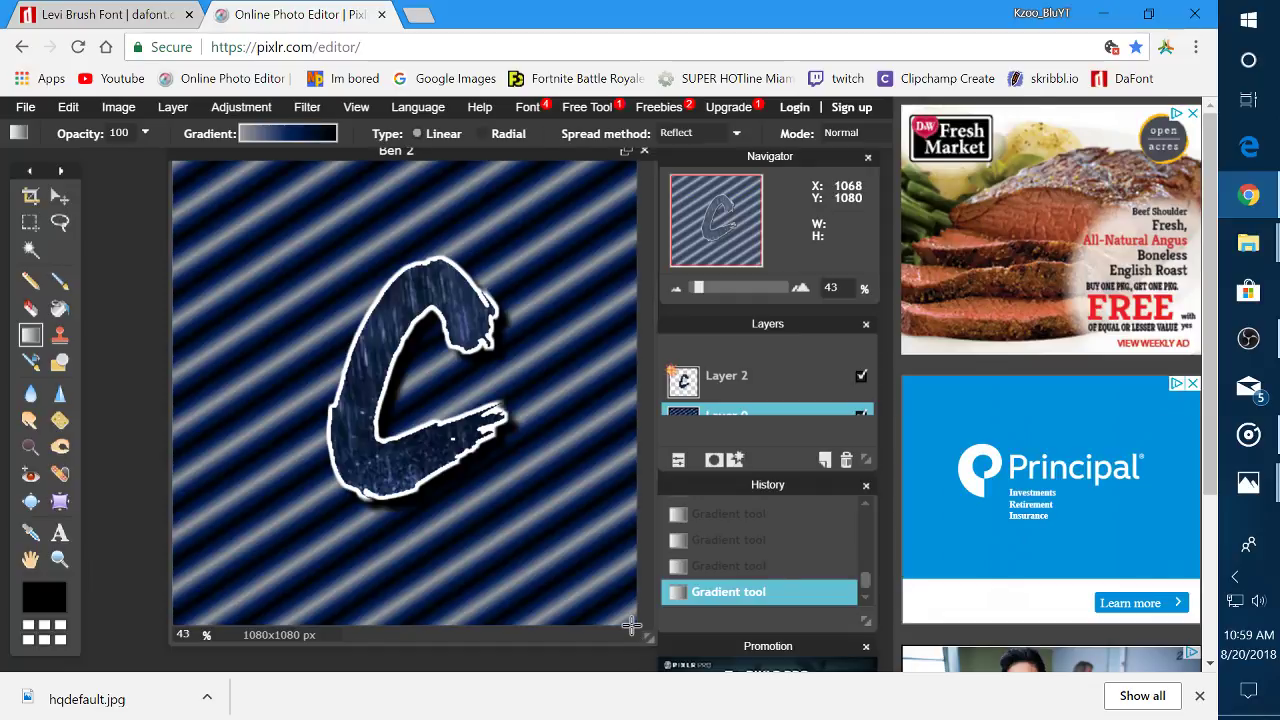
drag(636, 621, 173, 162)
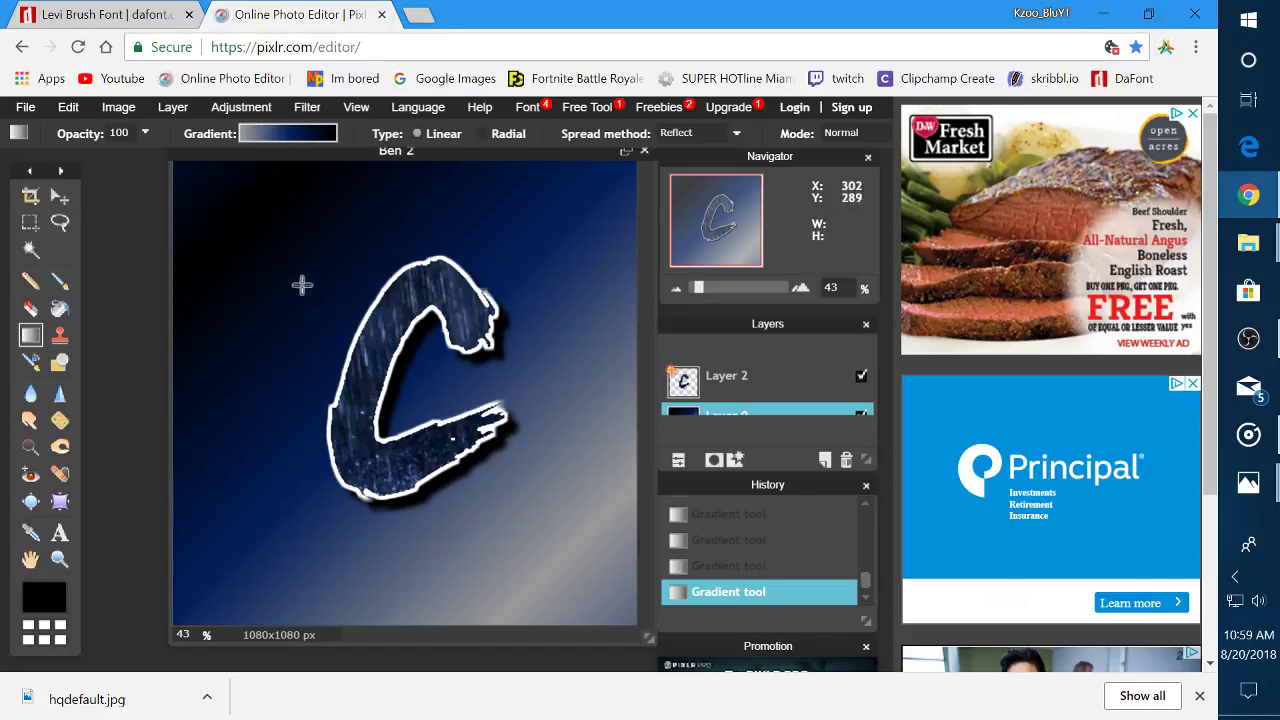
drag(230, 217, 406, 385)
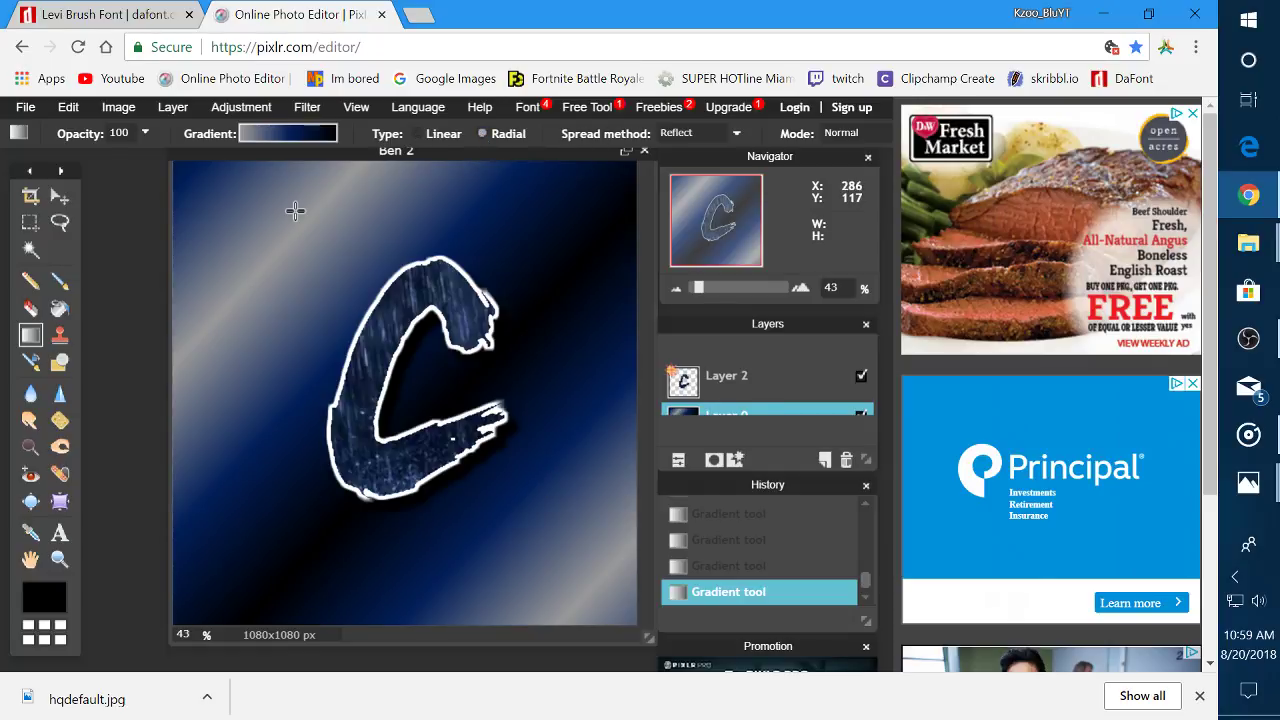
Set the gradient type to Radial and try Reflect fills on Layer 0, ending with a glow from the image centre to its upper-left corner
drag(261, 240, 580, 557)
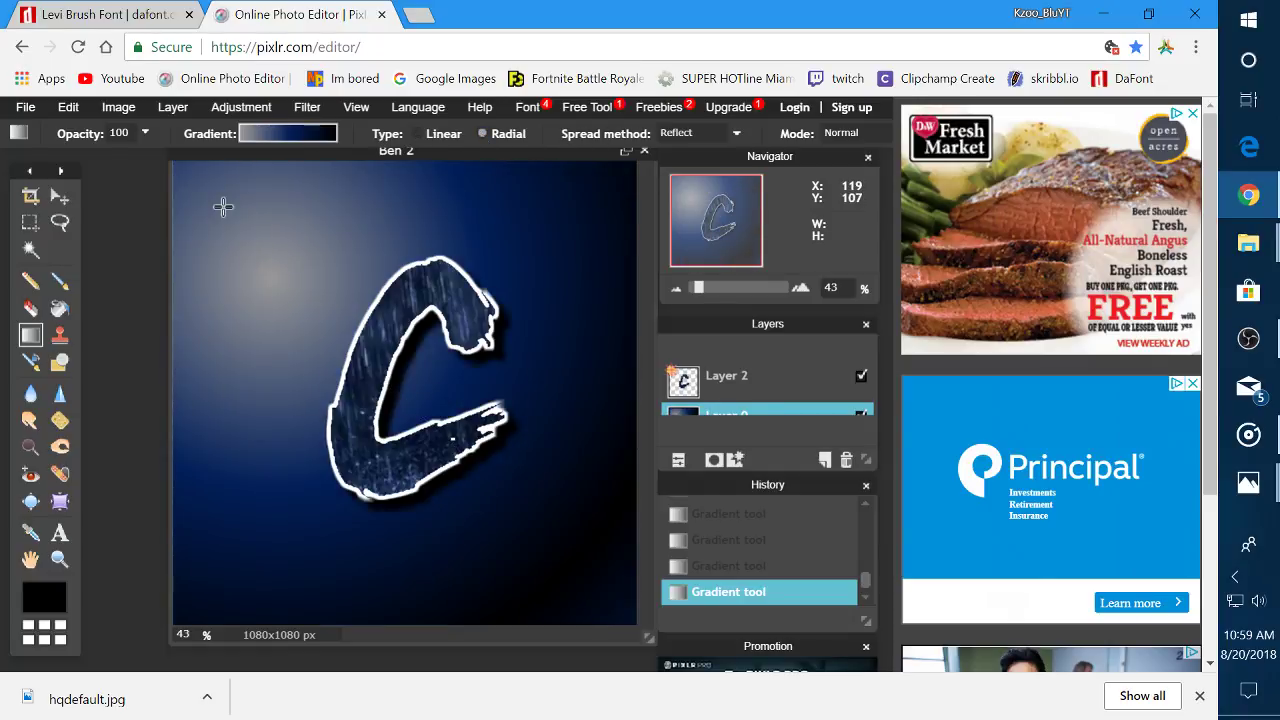
drag(441, 395, 168, 162)
drag(613, 469, 175, 212)
drag(437, 388, 419, 397)
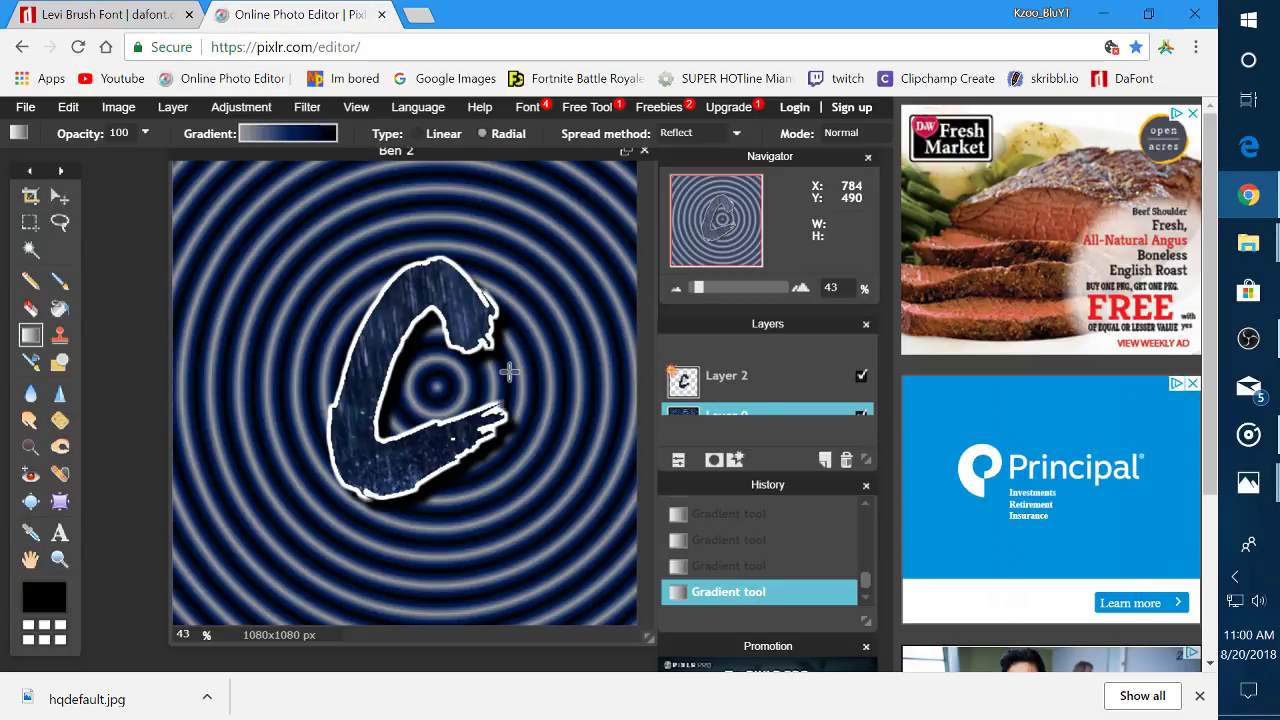
drag(435, 385, 411, 385)
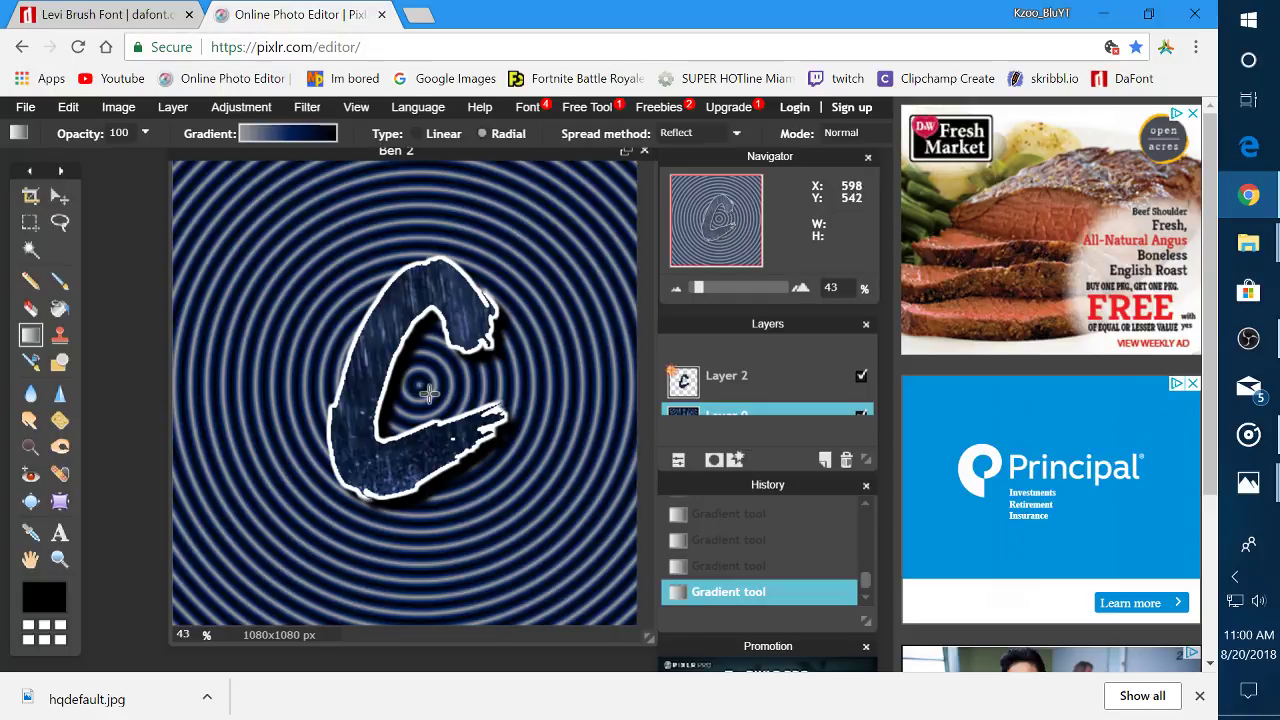
drag(428, 393, 183, 172)
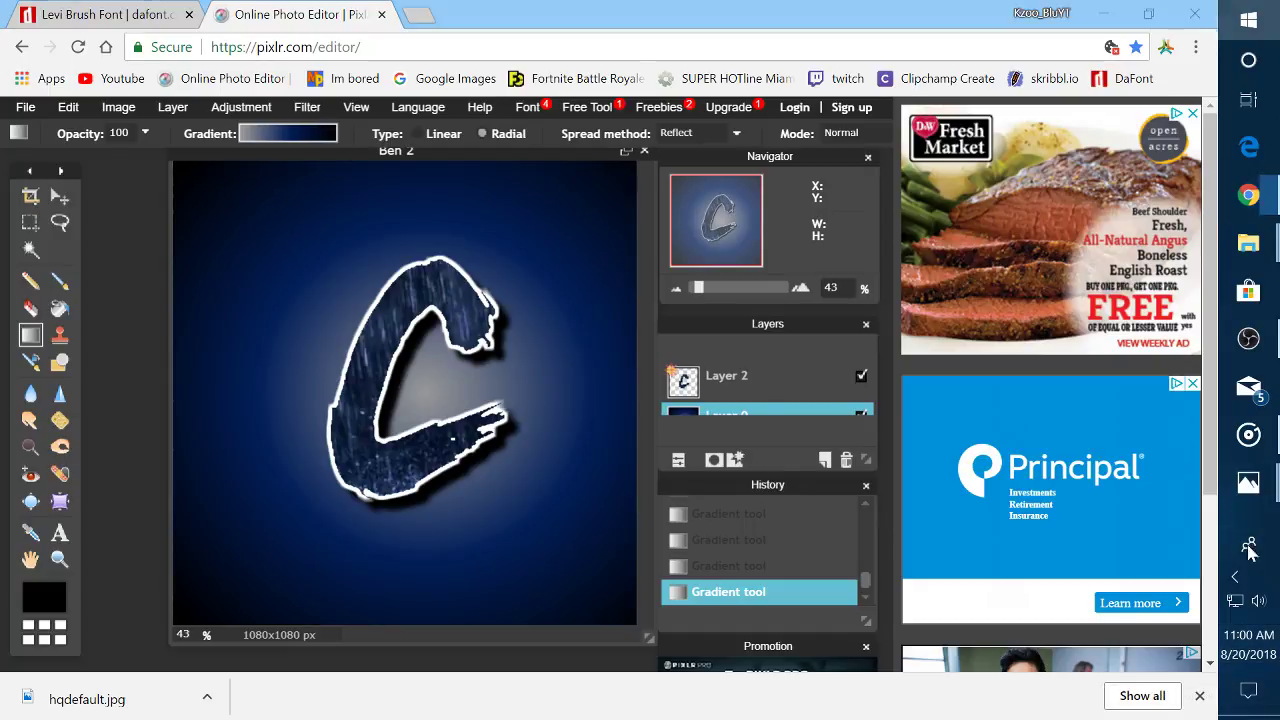
Switch to the Xbox app, open the profile of an online friend playing ROBLOX and join that friend's party
click(1248, 20)
scroll(375, 335, down, 20)
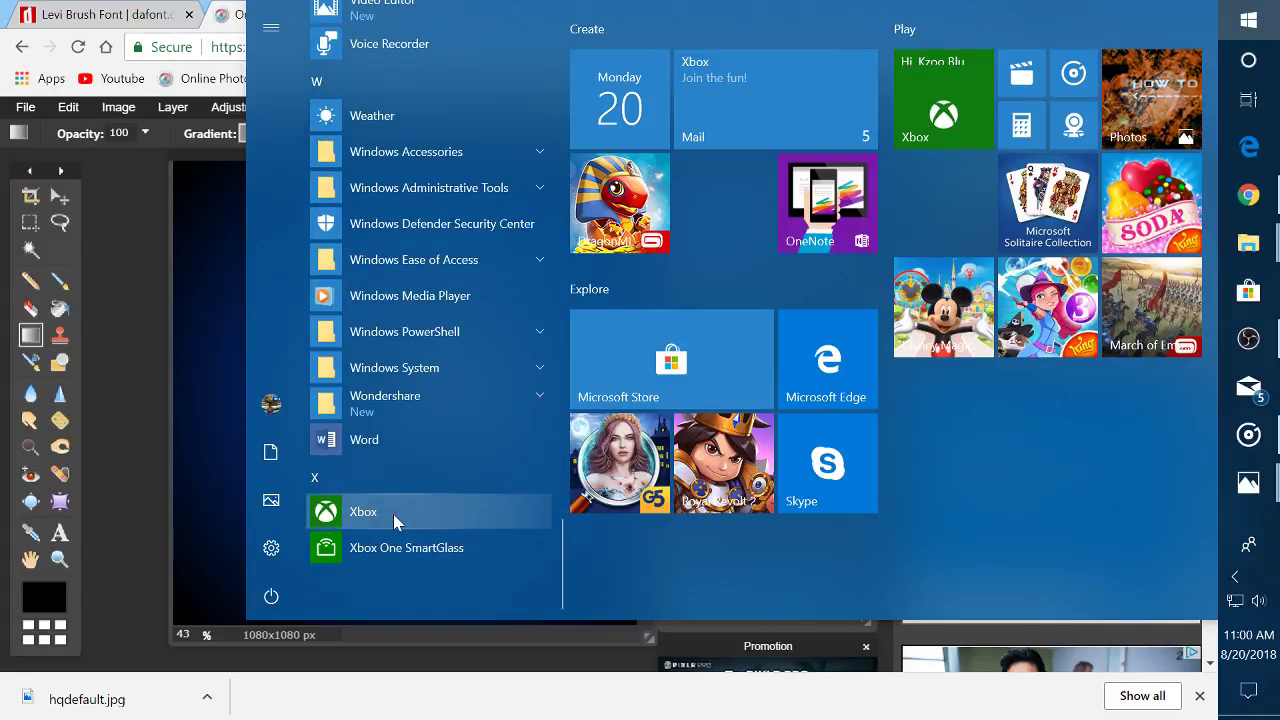
click(393, 514)
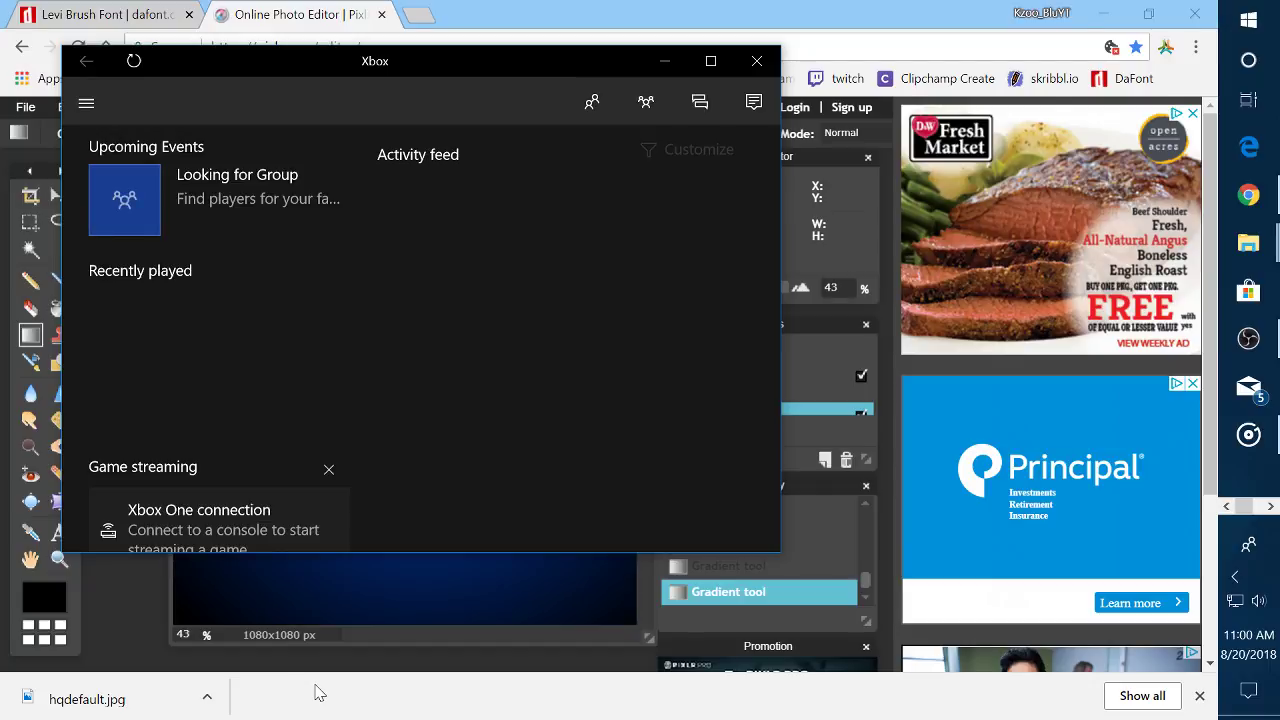
click(710, 61)
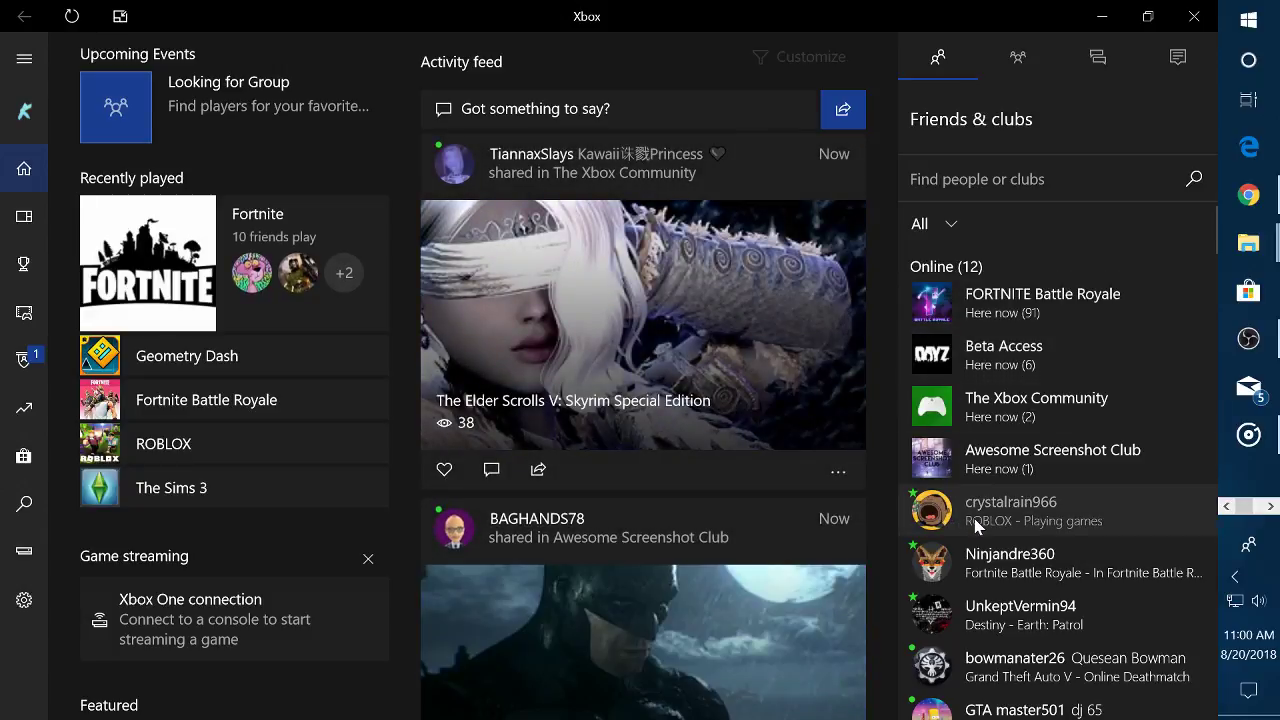
click(974, 518)
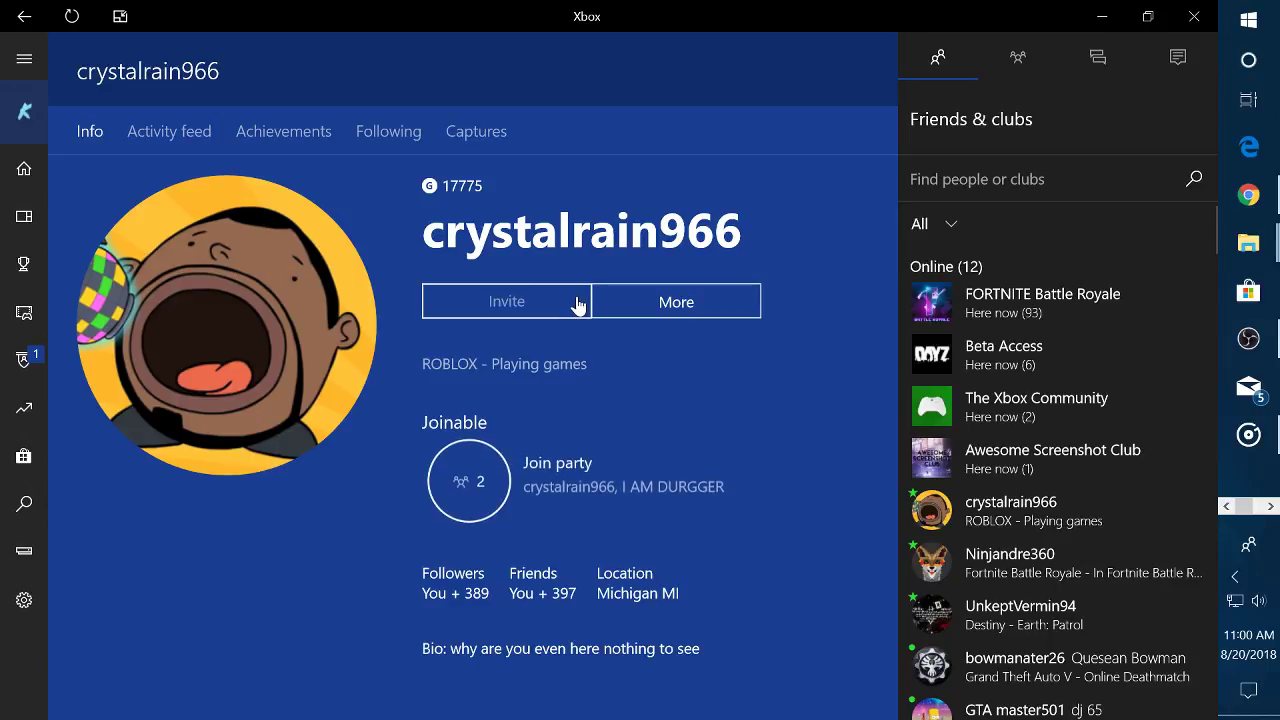
click(642, 485)
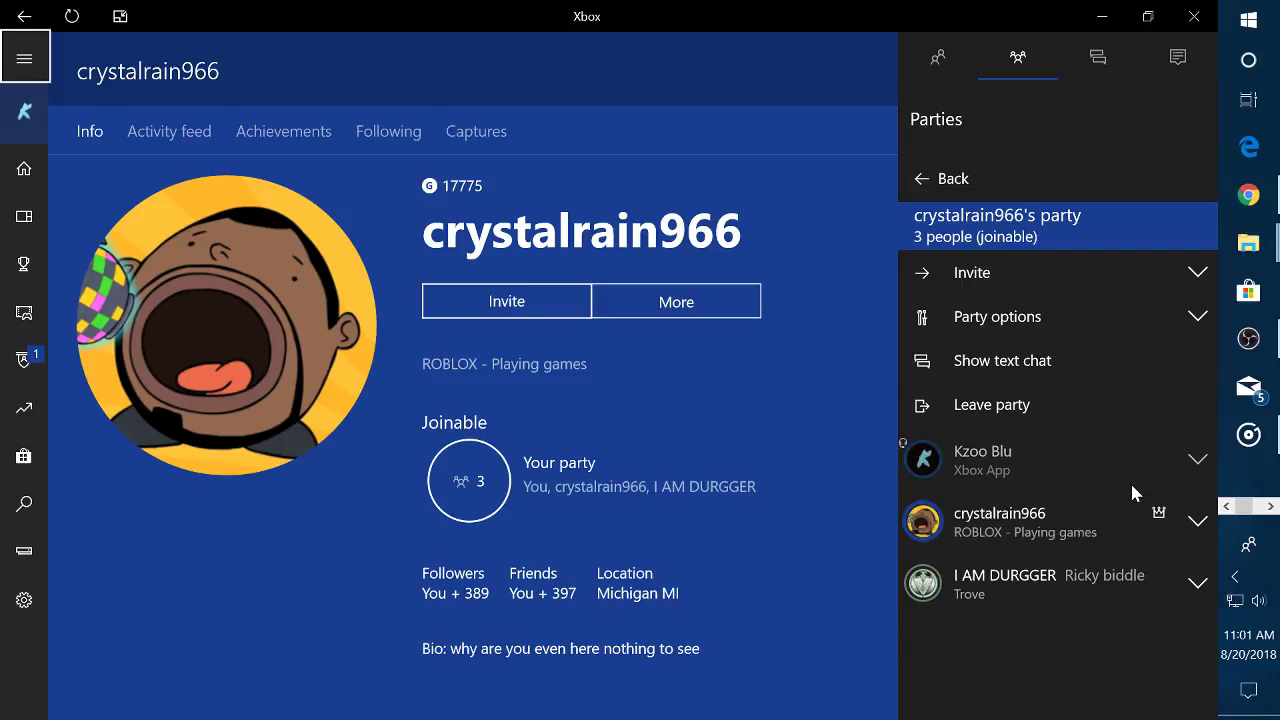
click(1248, 195)
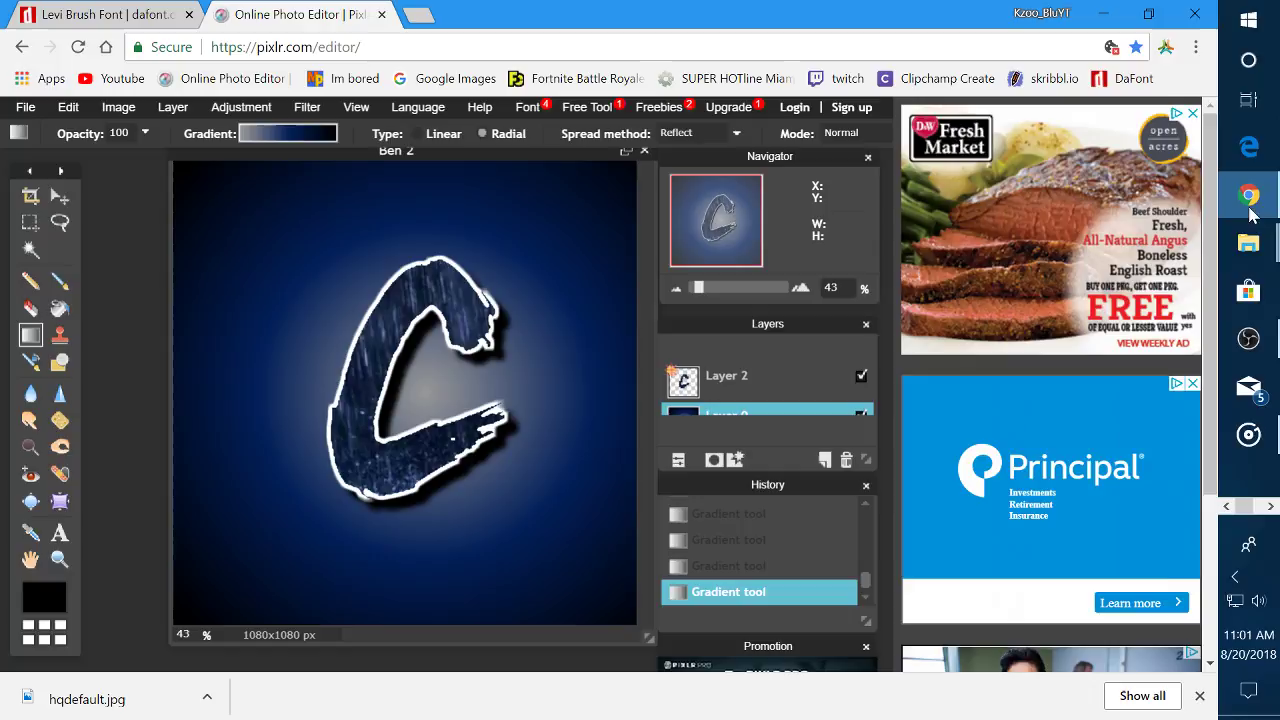
click(1252, 340)
click(1265, 347)
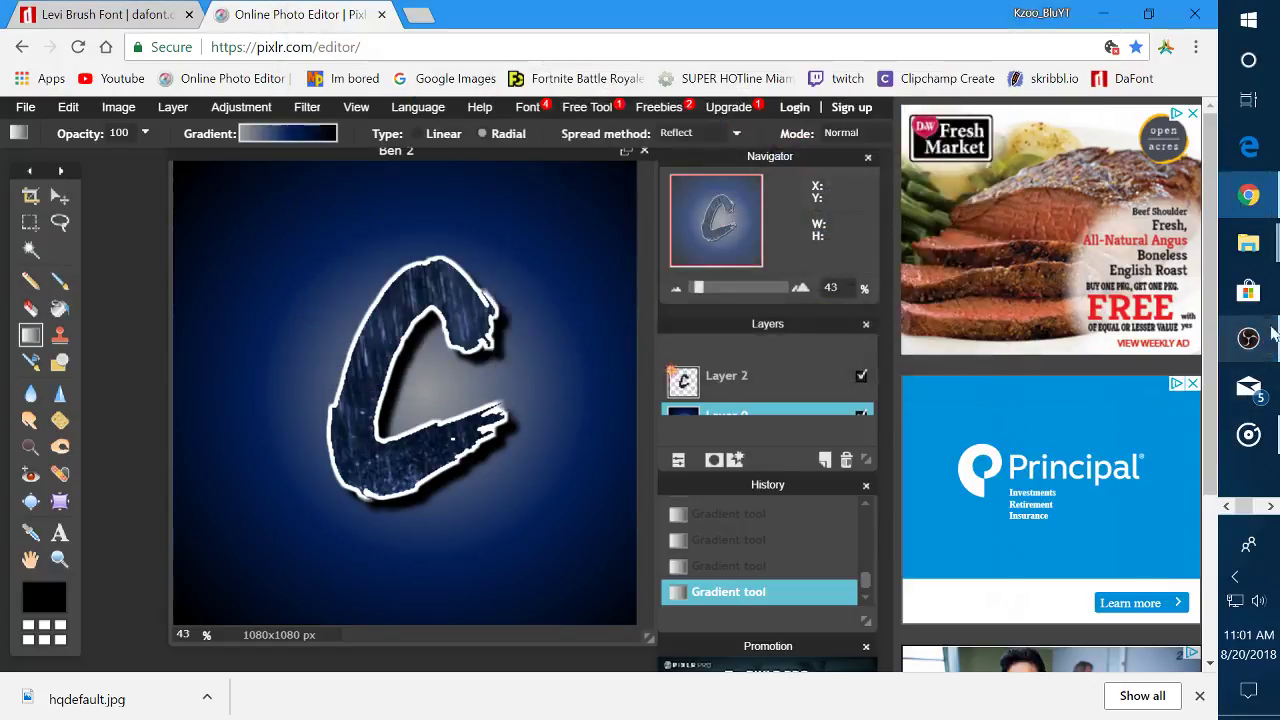
click(1268, 508)
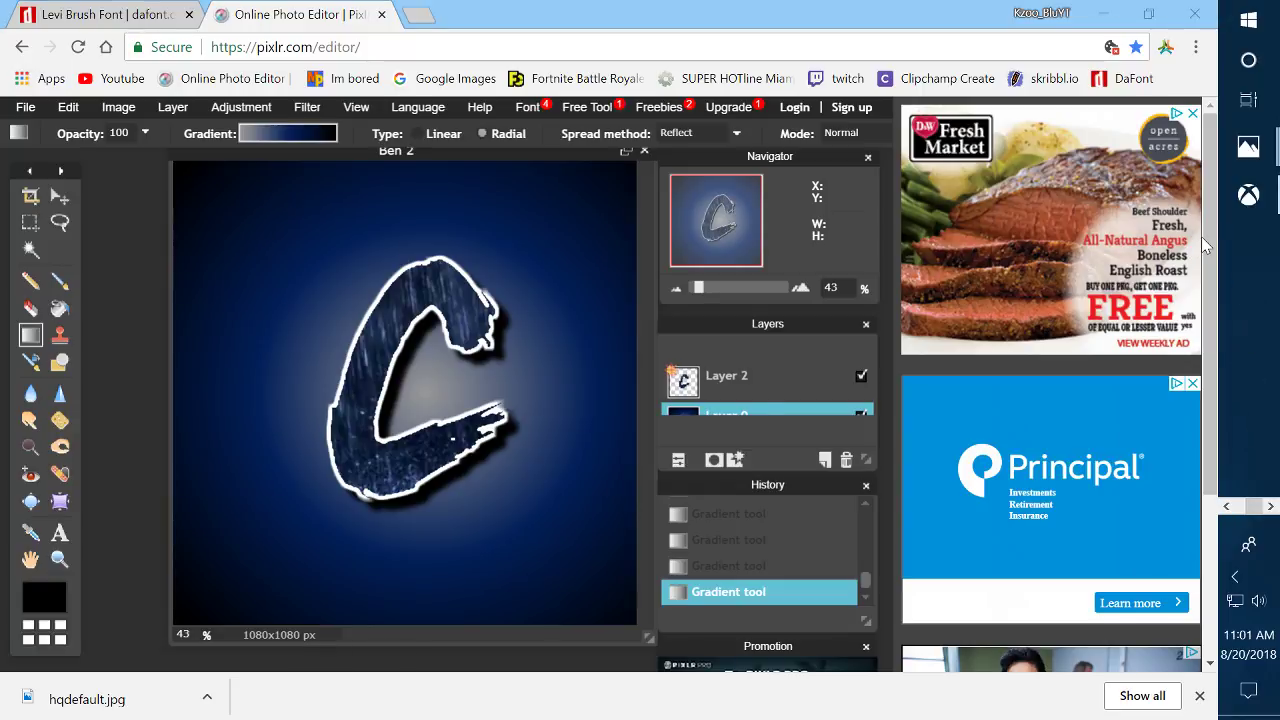
click(1248, 194)
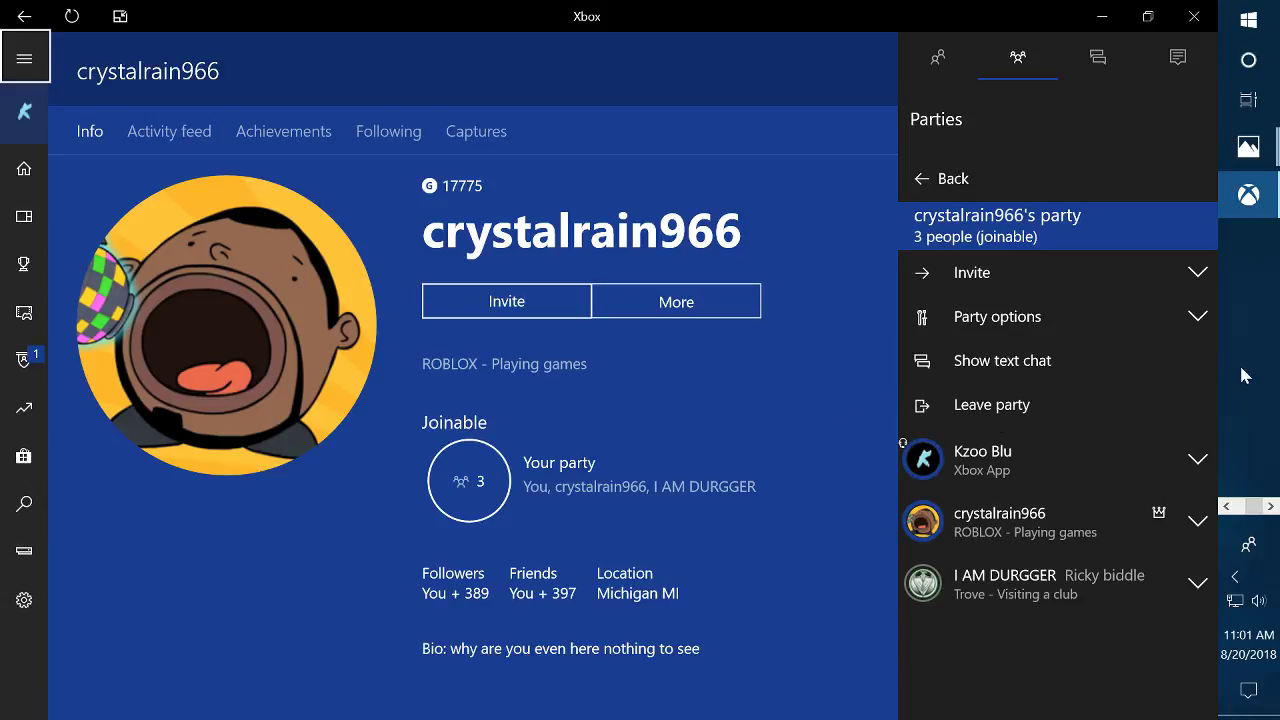
click(1232, 506)
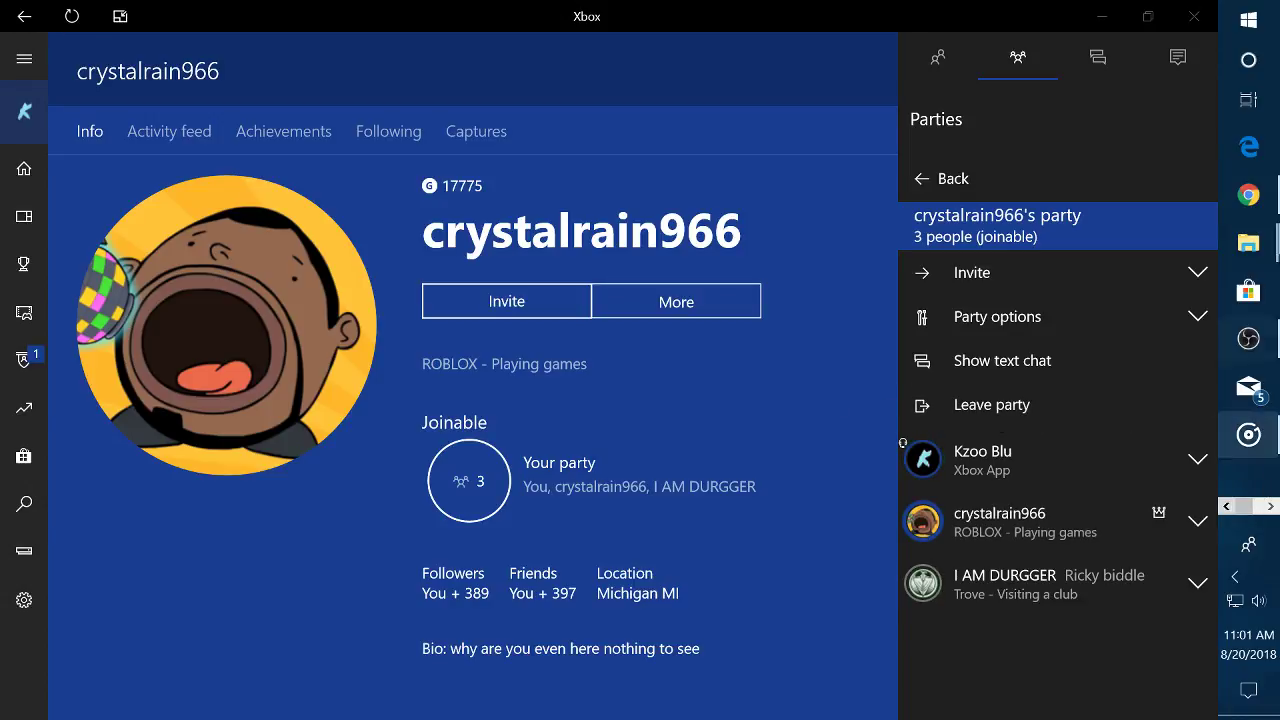
Switch to OBS and view the available scene transition types
click(1242, 342)
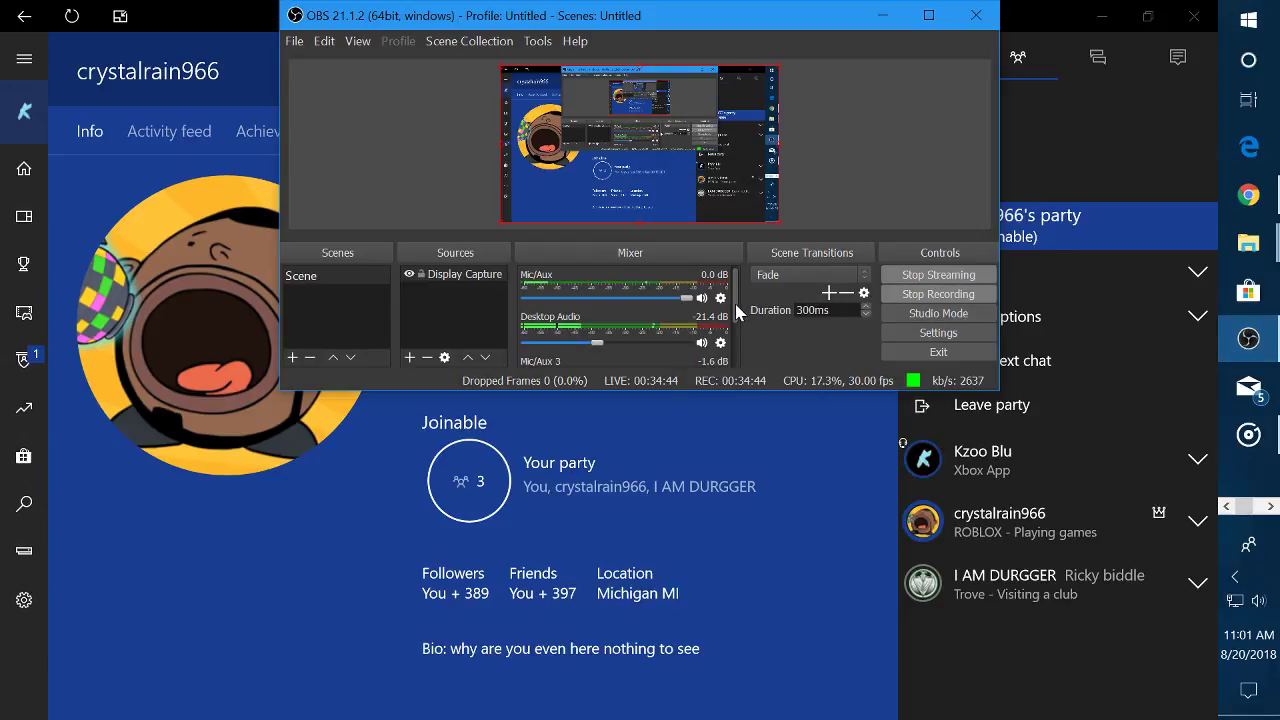
click(812, 280)
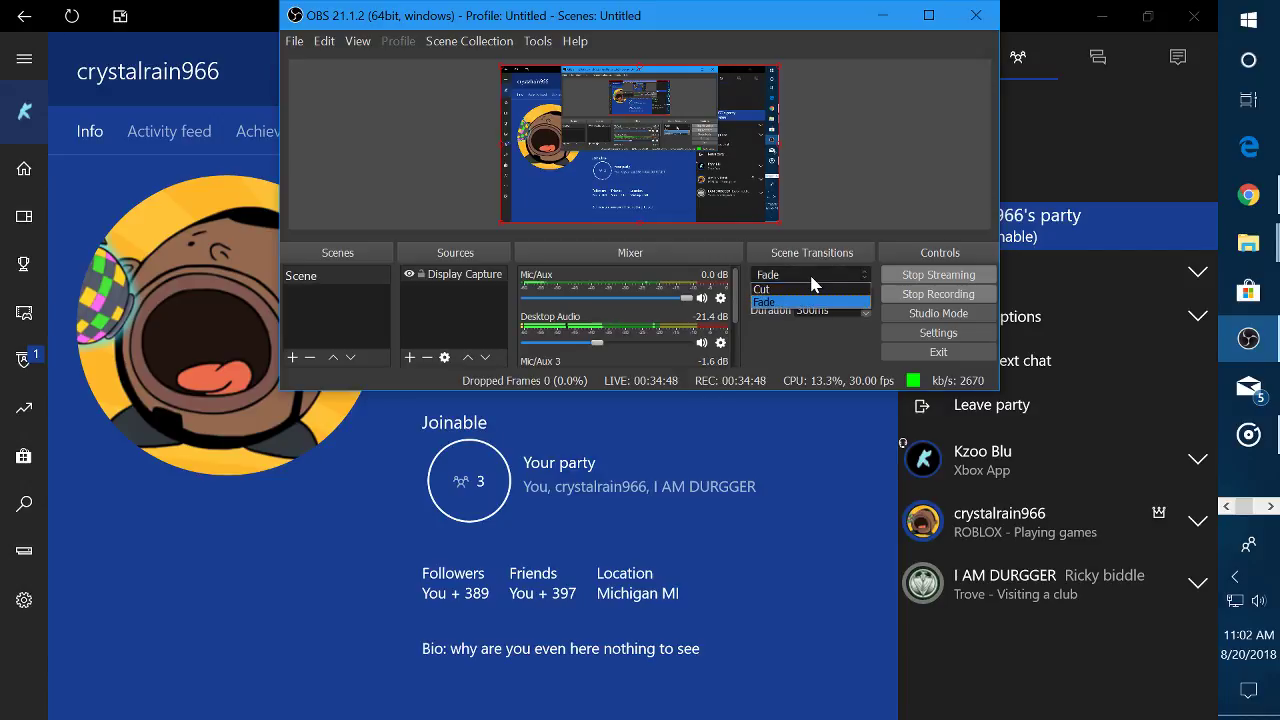
click(812, 282)
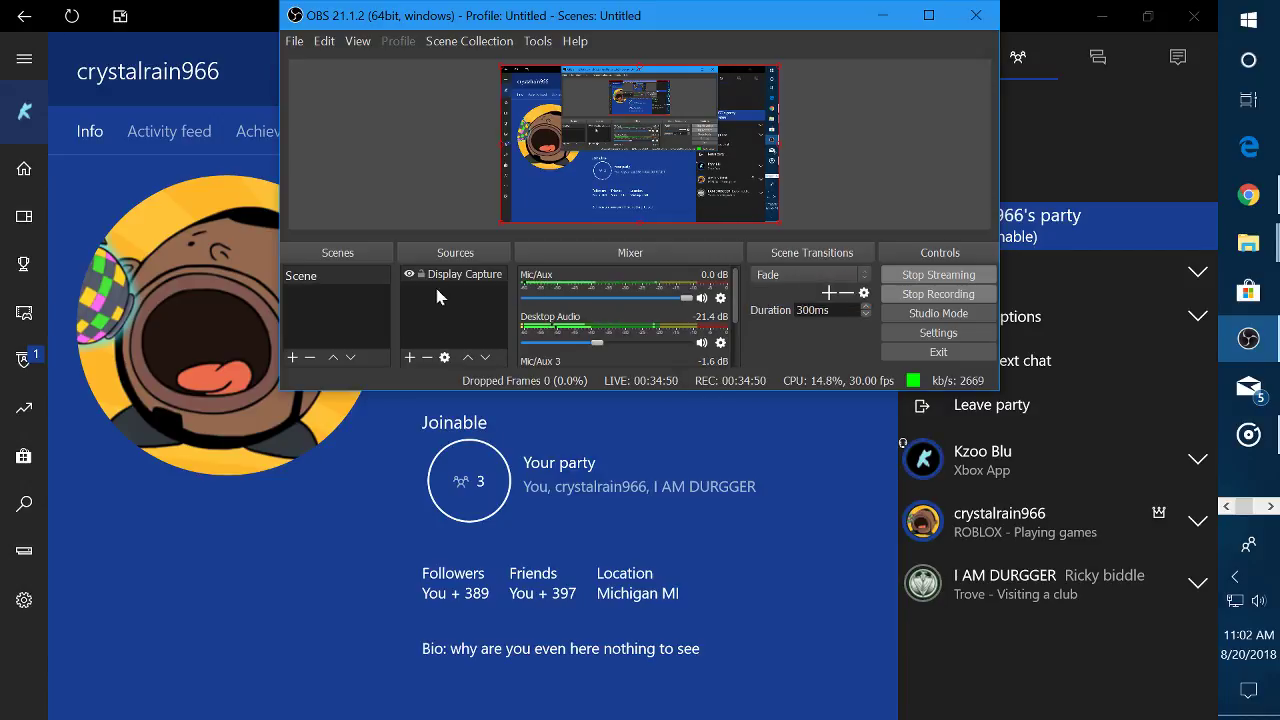
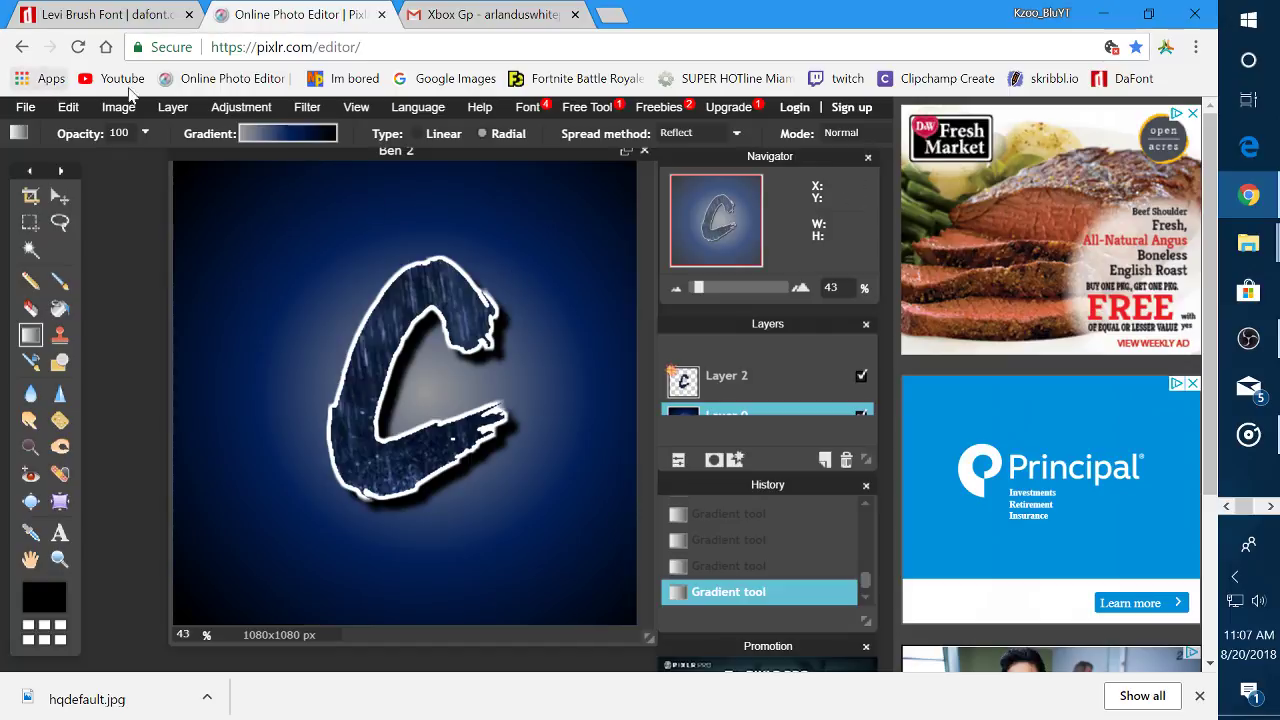
Create a new transparent image 800 pixels wide and 800 pixels high in Pixlr and place its window over Ben 2
click(27, 107)
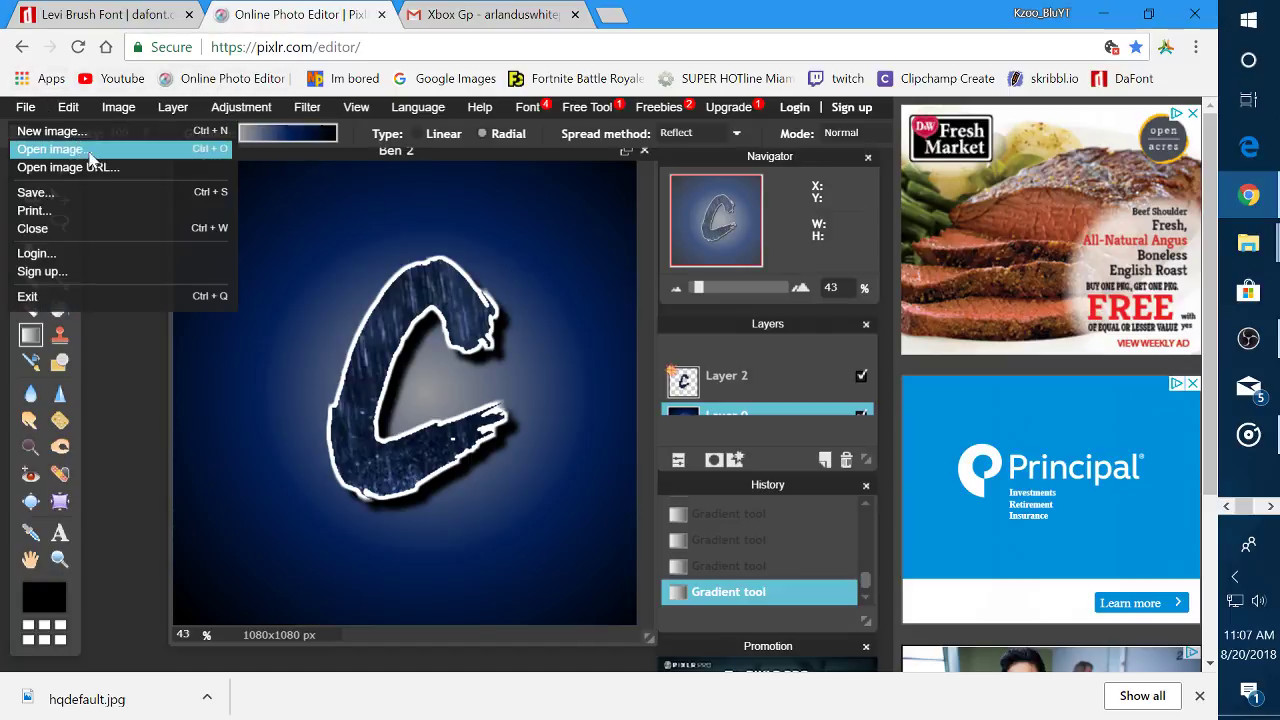
click(141, 139)
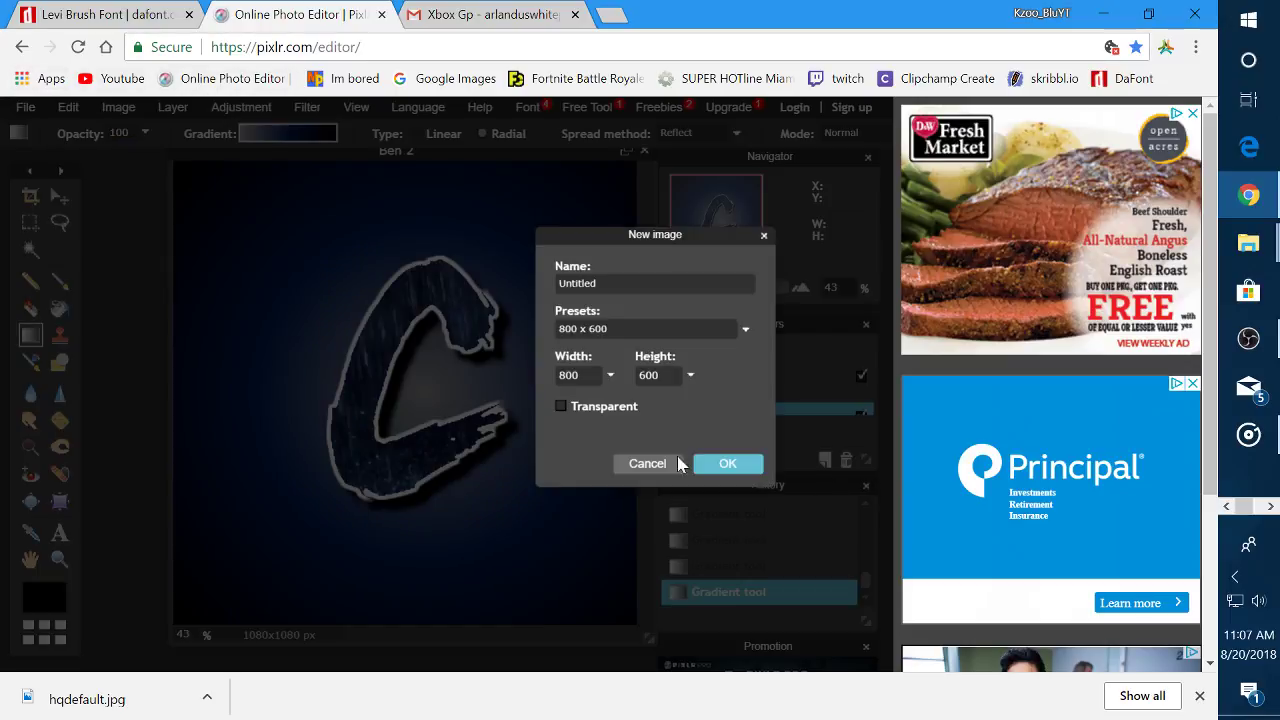
click(664, 378)
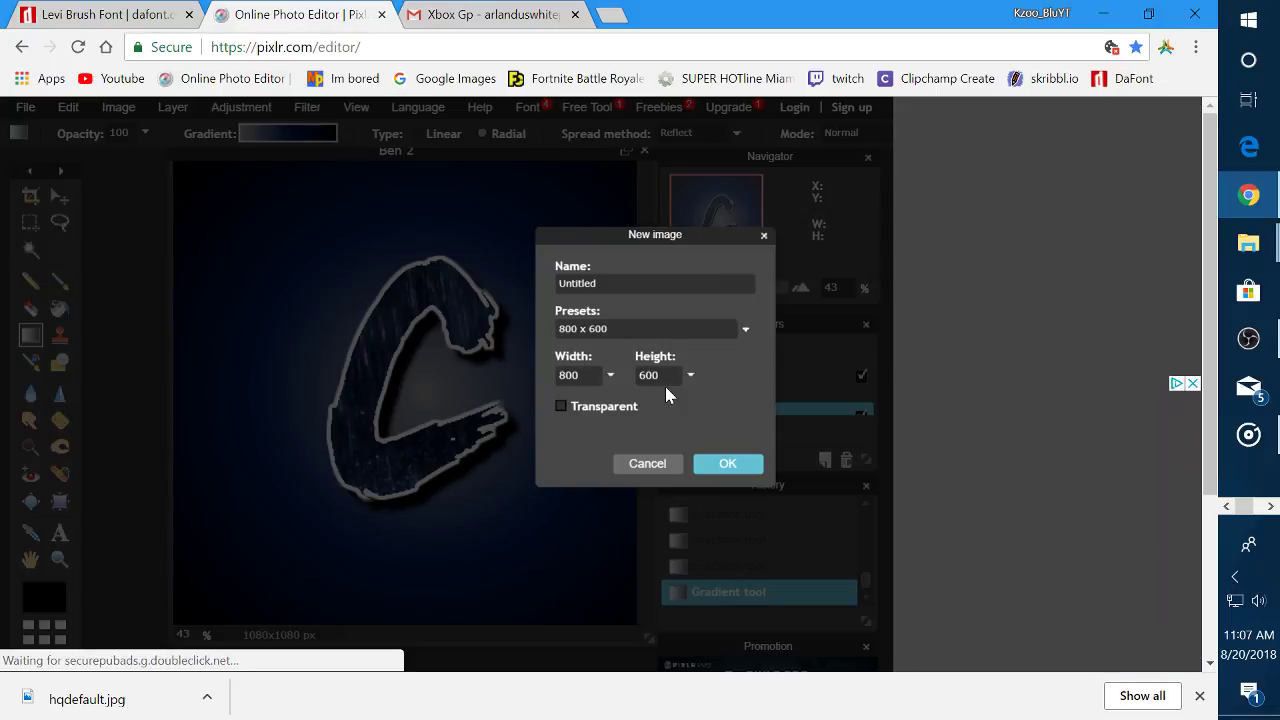
key(BackSpace)
key(BackSpace)
key(BackSpace)
text(800)
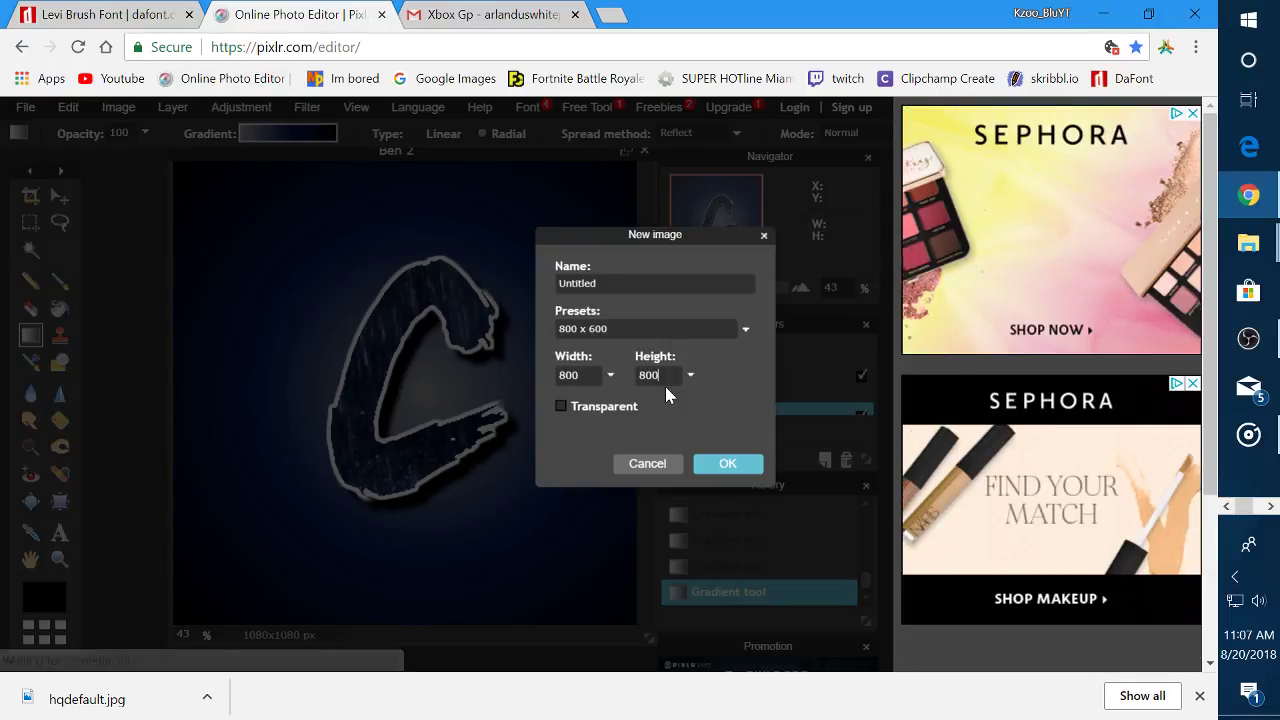
click(562, 407)
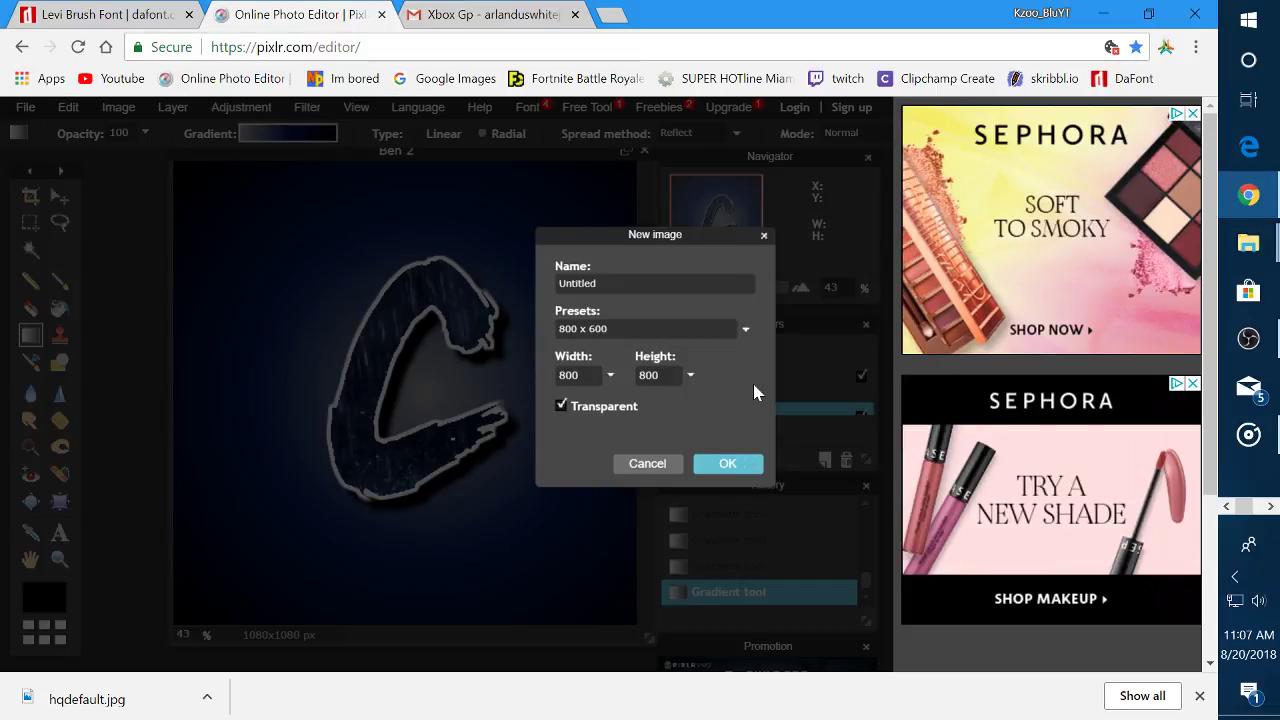
click(725, 463)
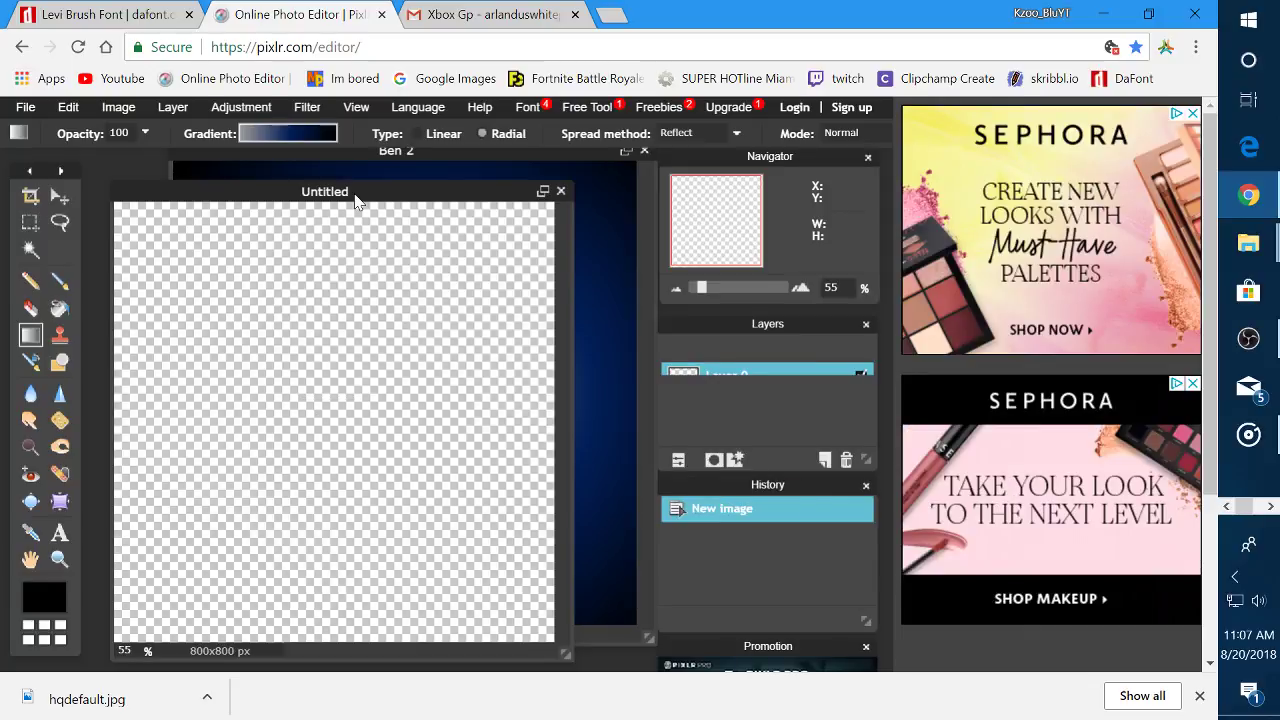
drag(355, 197, 426, 161)
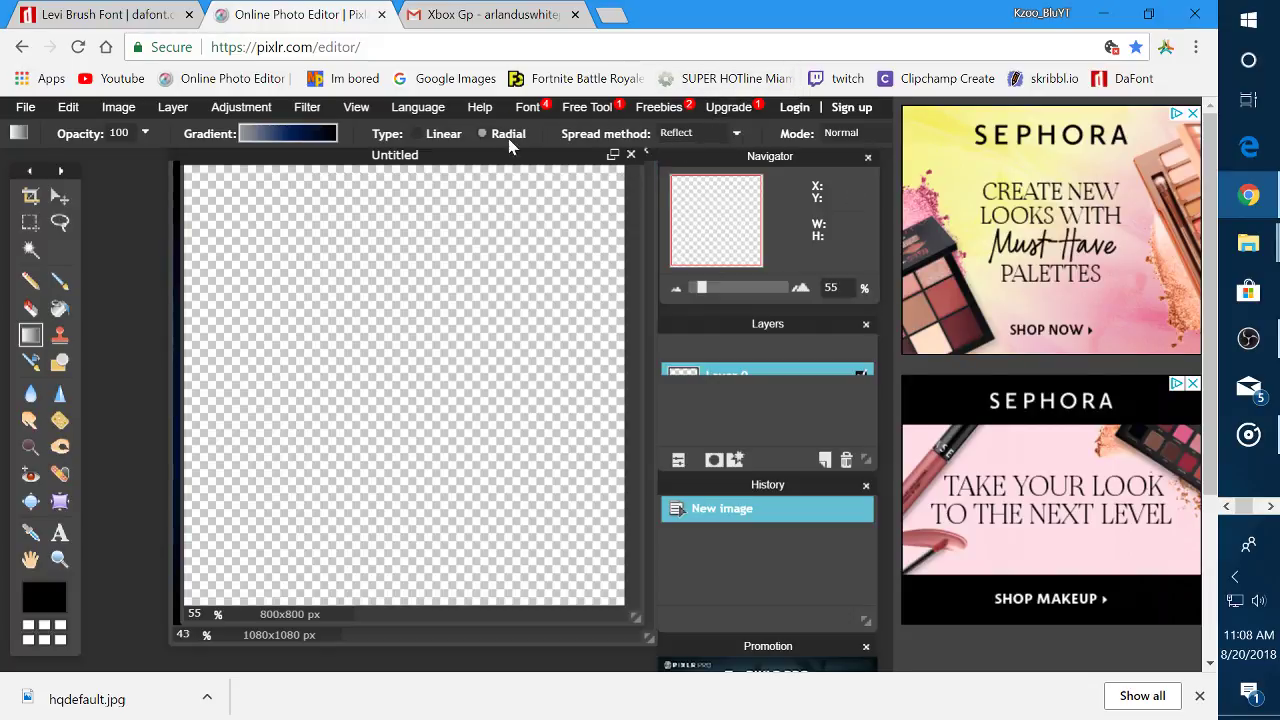
Try radial Reflect fills on the 800x800 image, including a lower-left glow, concentric rings and a glow from the centre to the upper-left corner
drag(233, 560, 479, 305)
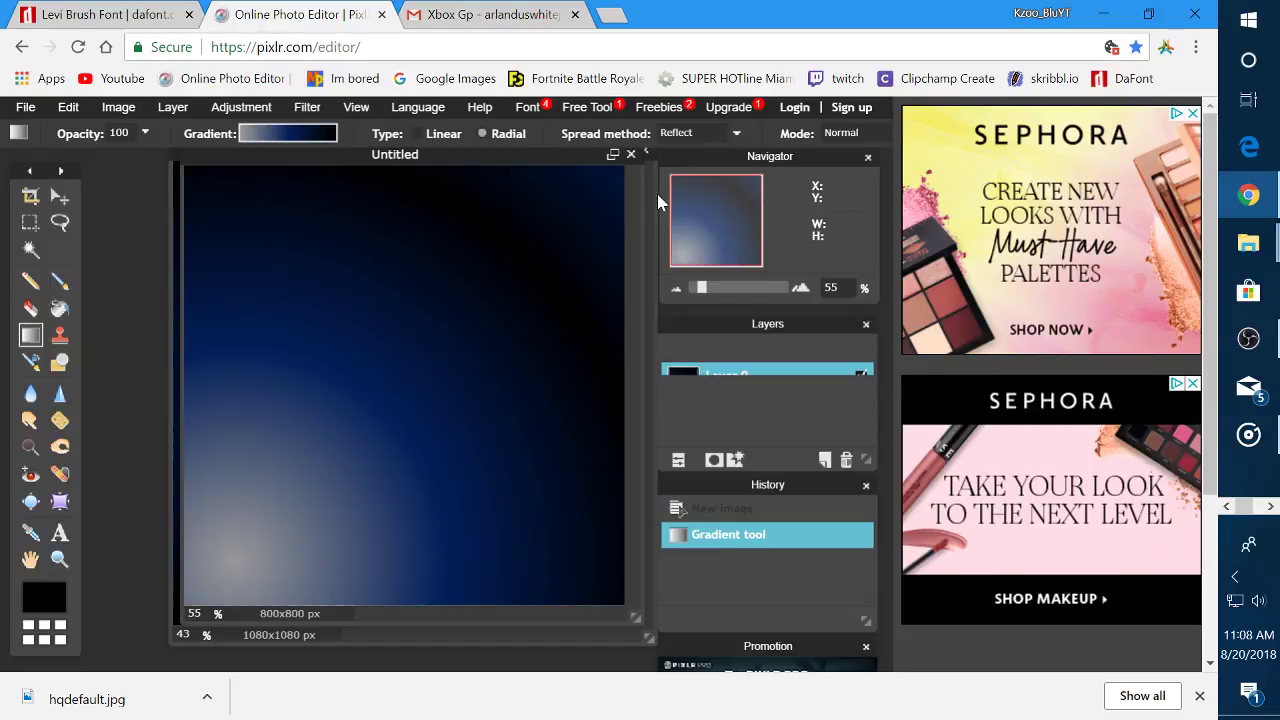
drag(417, 404, 414, 354)
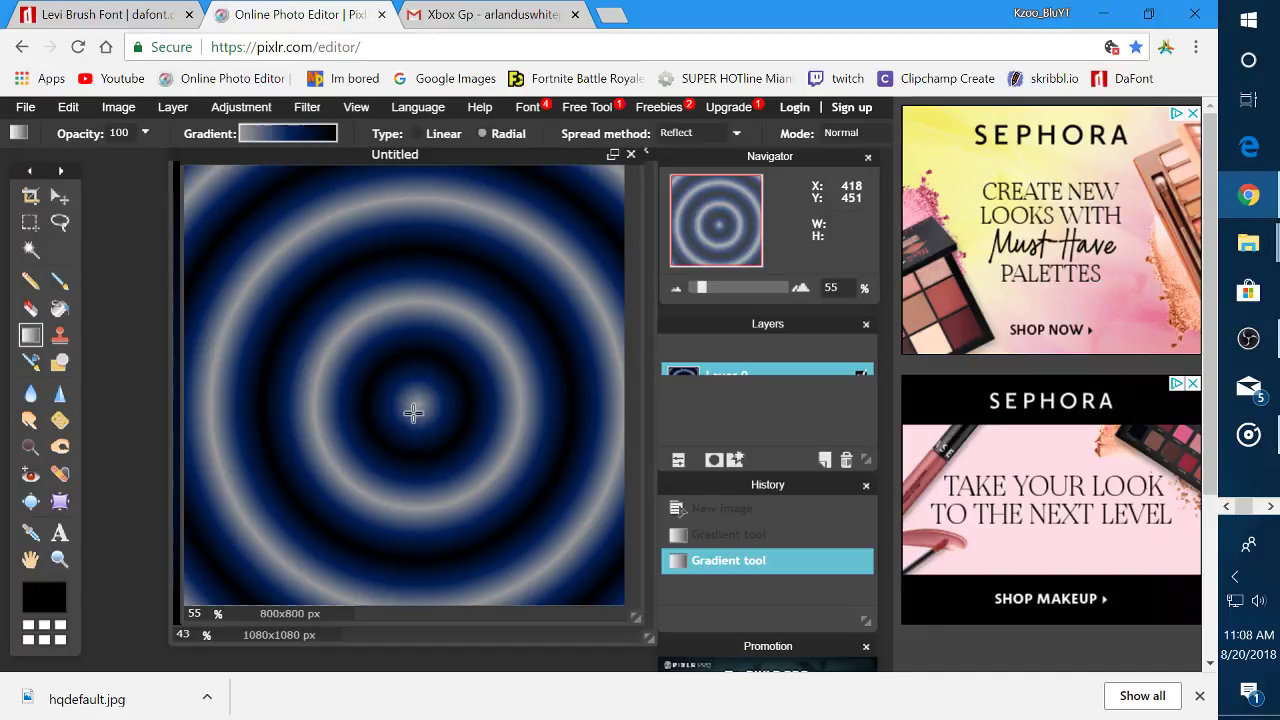
click(410, 400)
drag(410, 400, 184, 167)
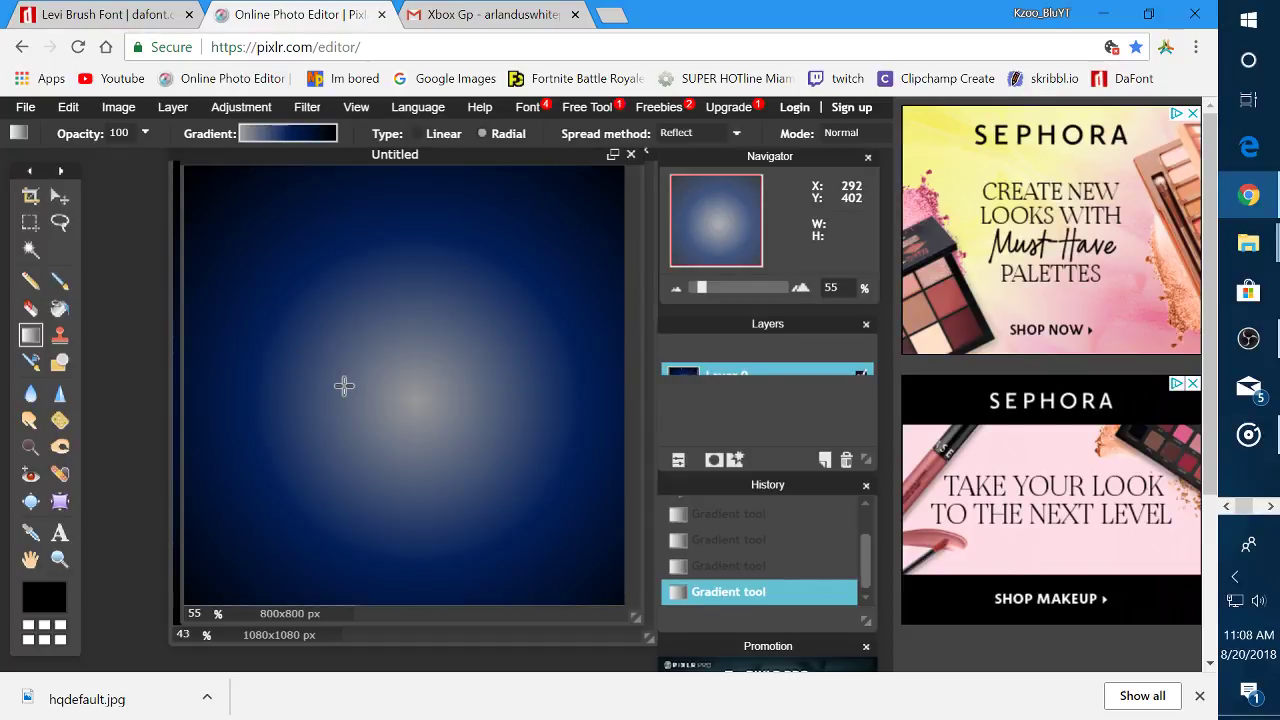
Choose the solid-looking blue gradient preset and fill the 800x800 image radially from its centre to the upper-left corner
click(255, 134)
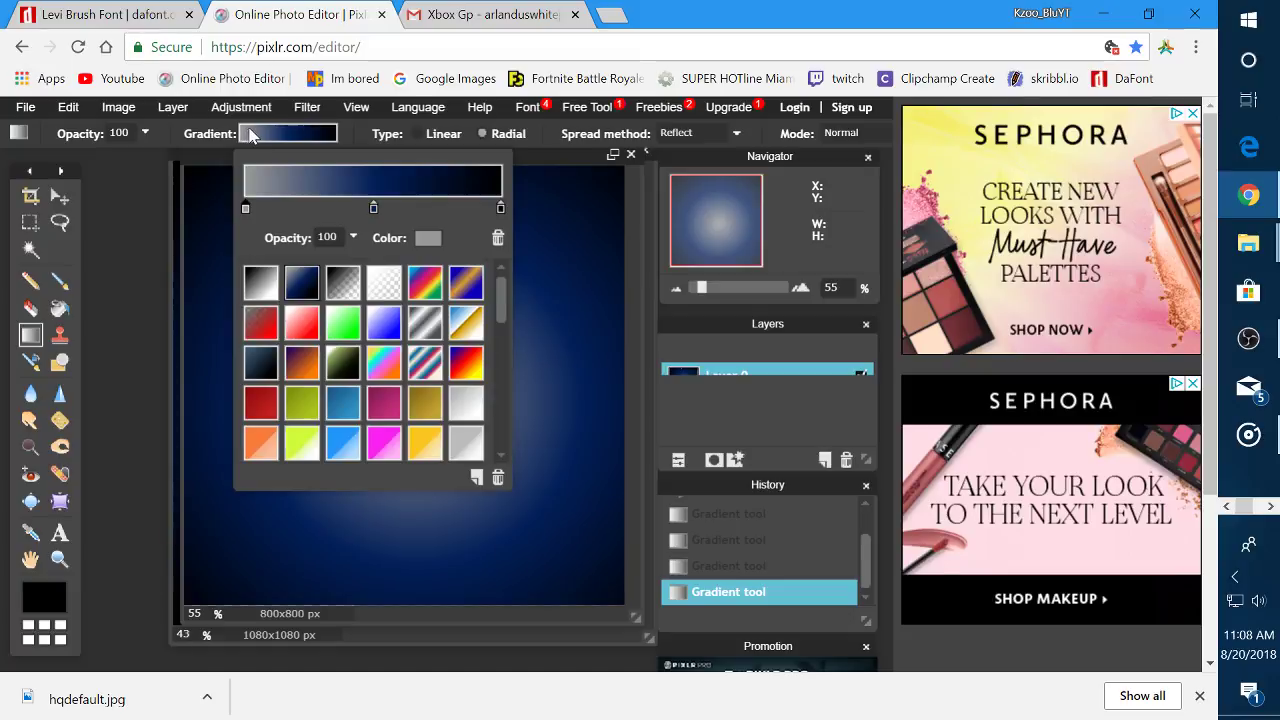
scroll(455, 333, down, 1)
click(390, 424)
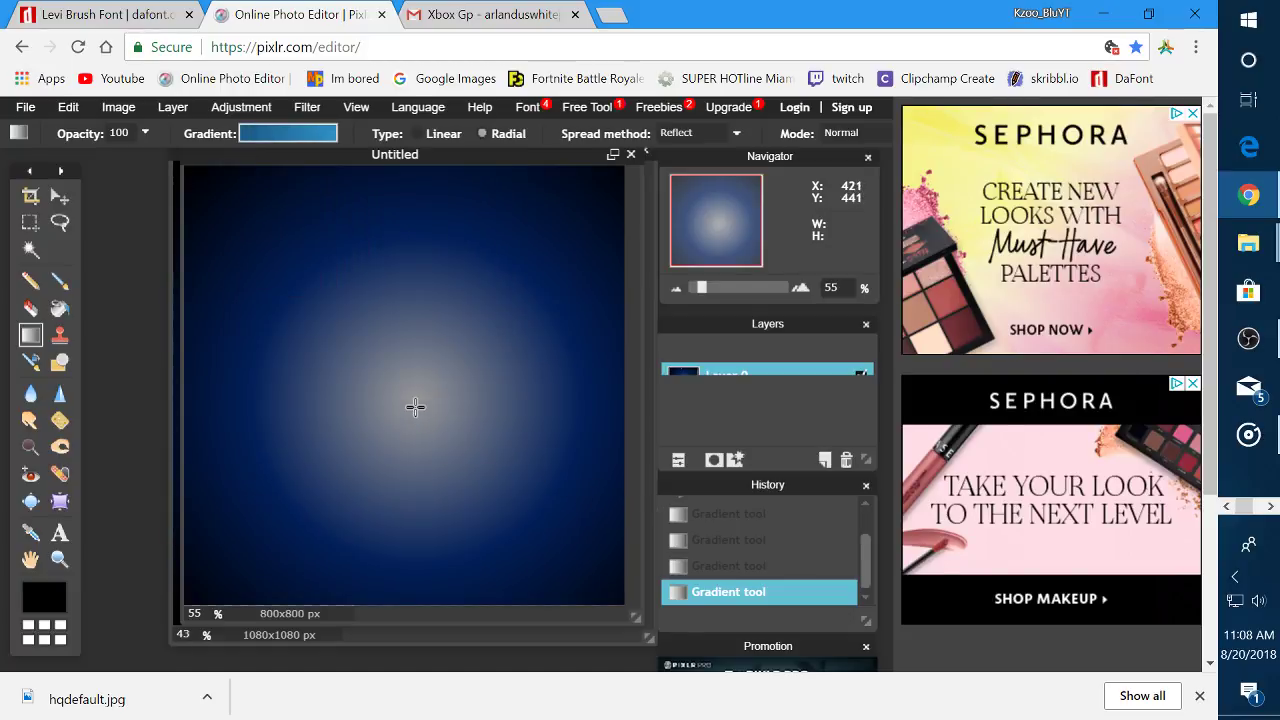
scroll(435, 425, down, 1)
drag(440, 432, 205, 183)
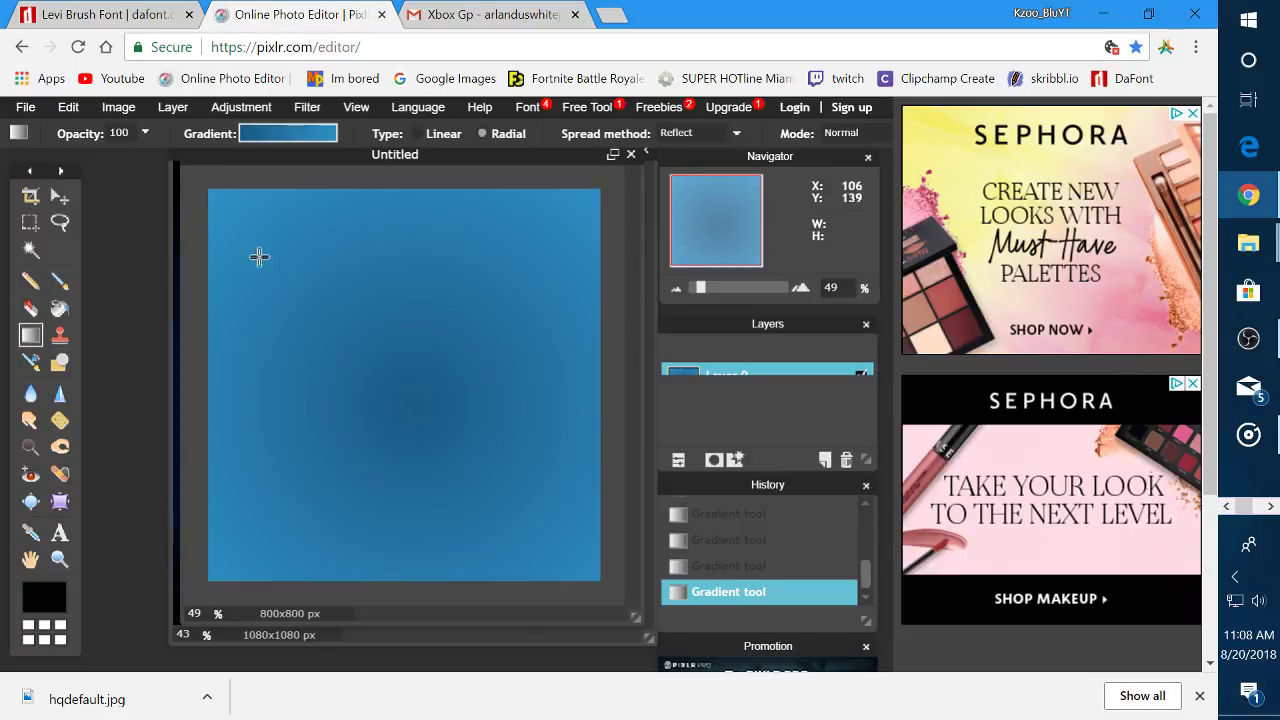
Set the starting colour of the blue gradient to the light blue 2f93c4 sampled from the gradient's other end
scroll(259, 258, up, 2)
scroll(259, 258, down, 1)
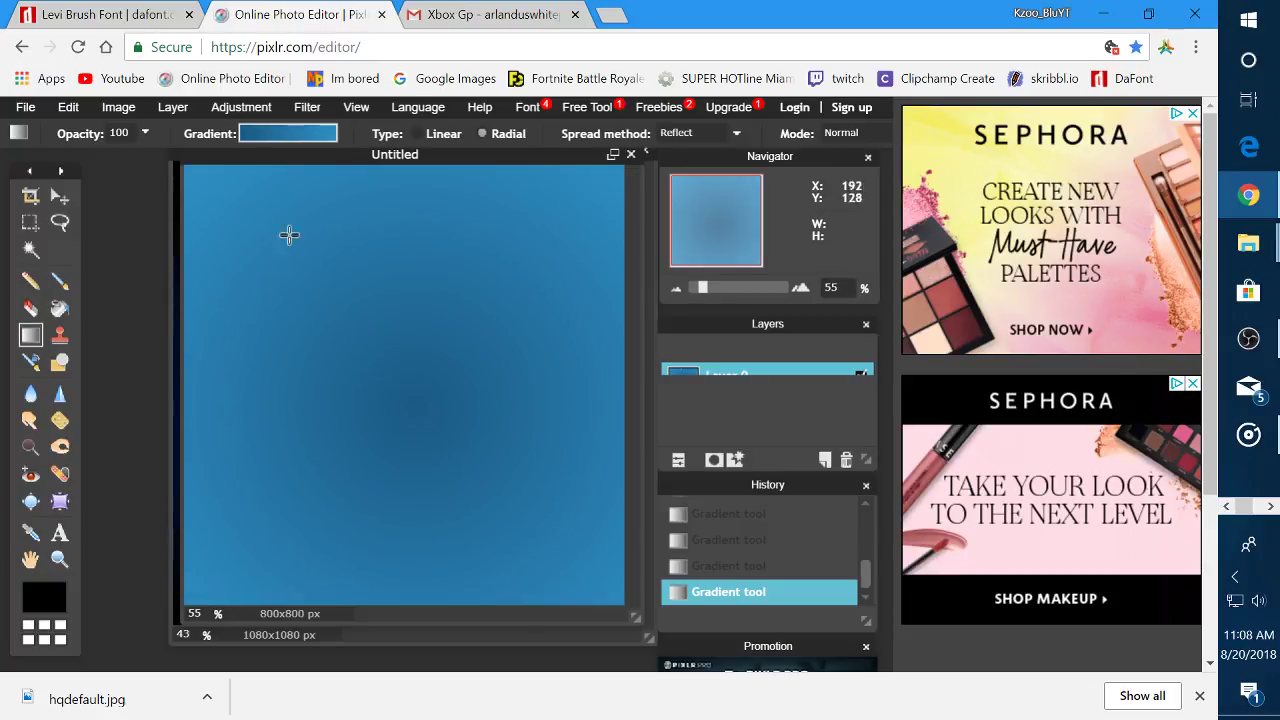
click(258, 140)
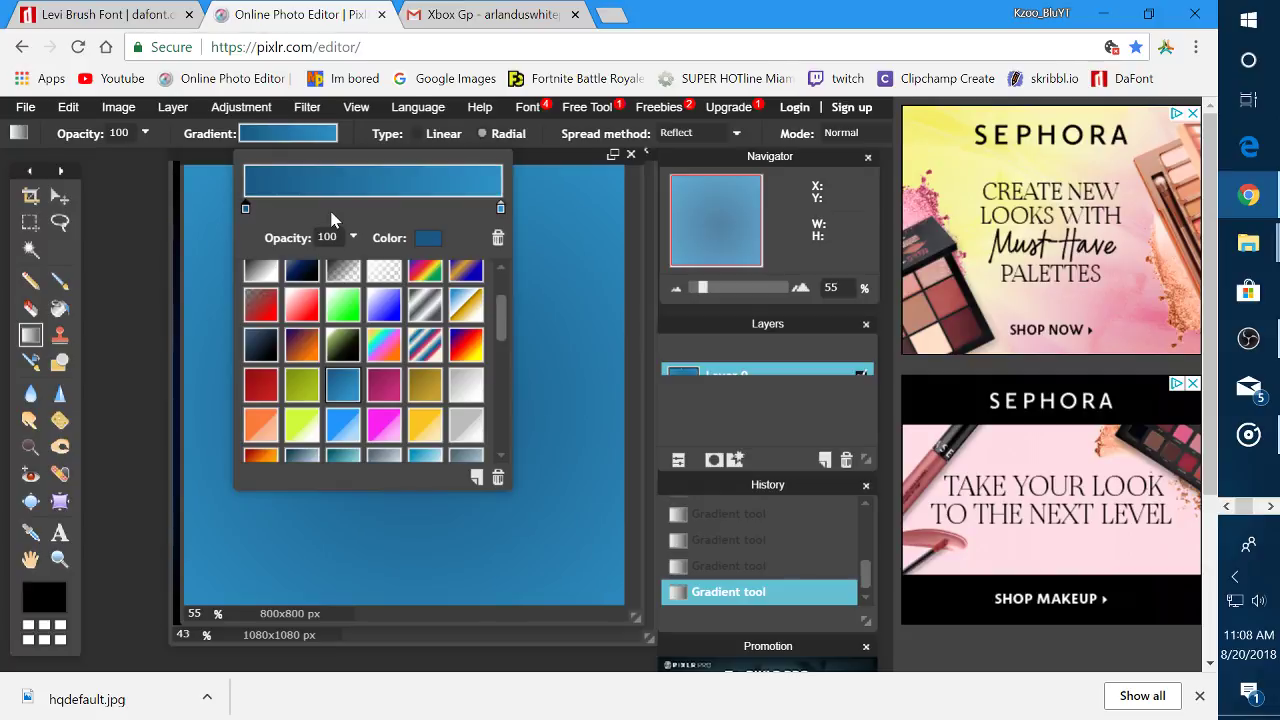
click(500, 209)
click(246, 210)
click(423, 239)
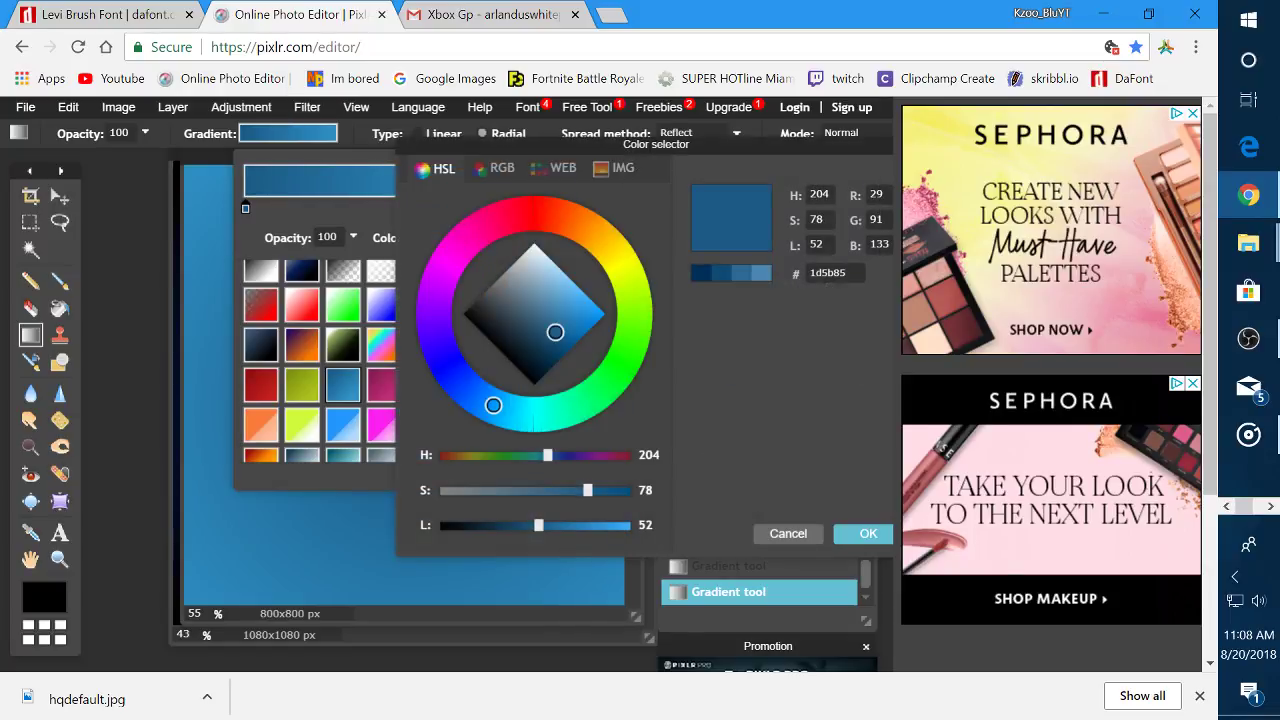
drag(656, 150, 172, 153)
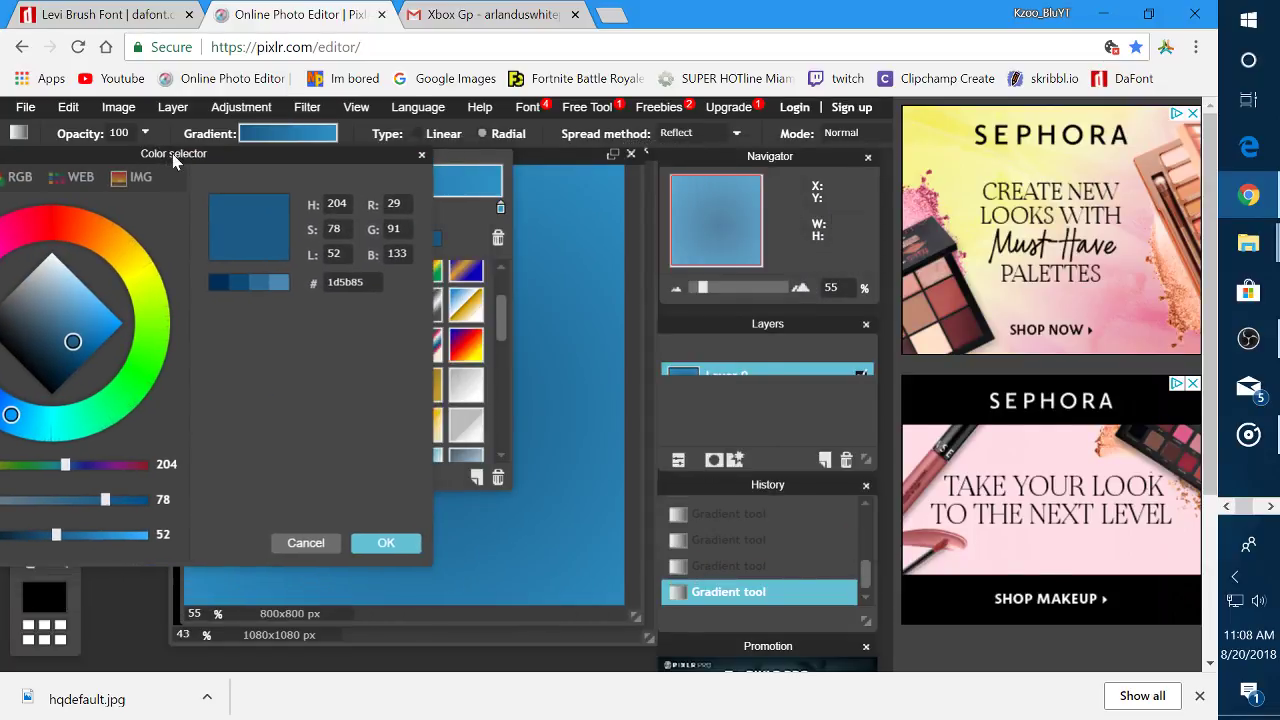
click(494, 177)
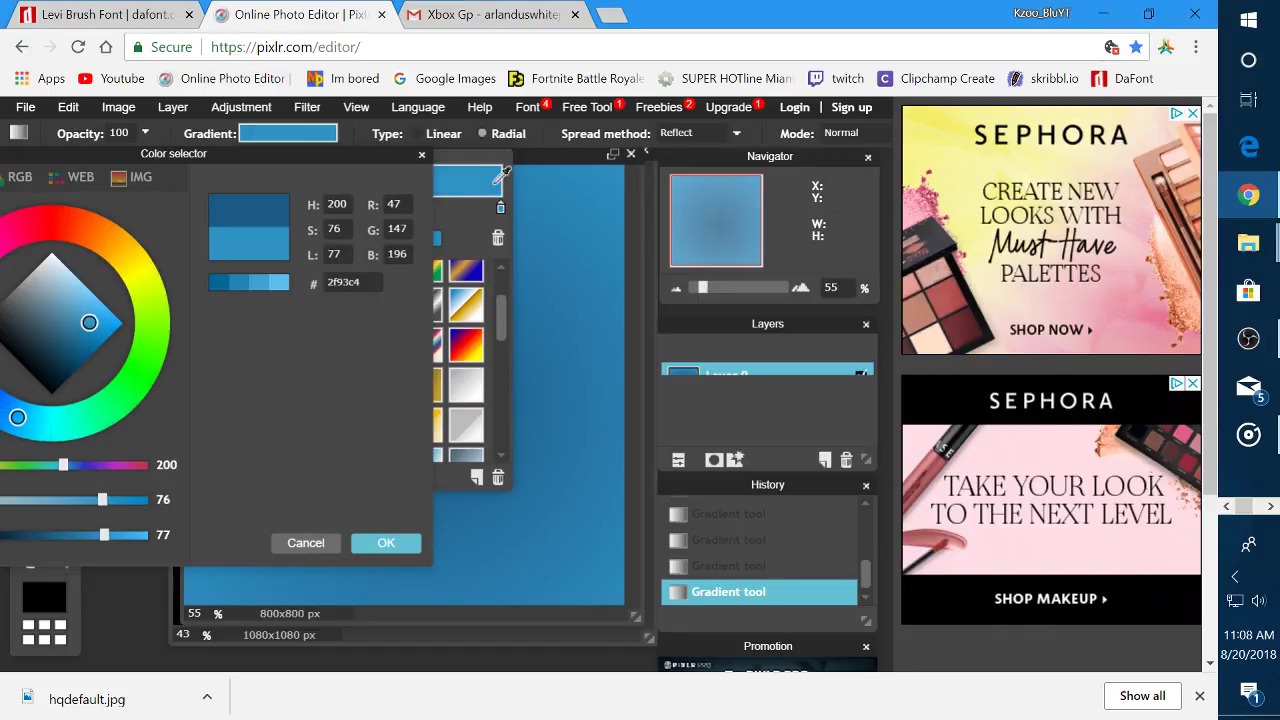
drag(264, 156, 386, 165)
click(509, 552)
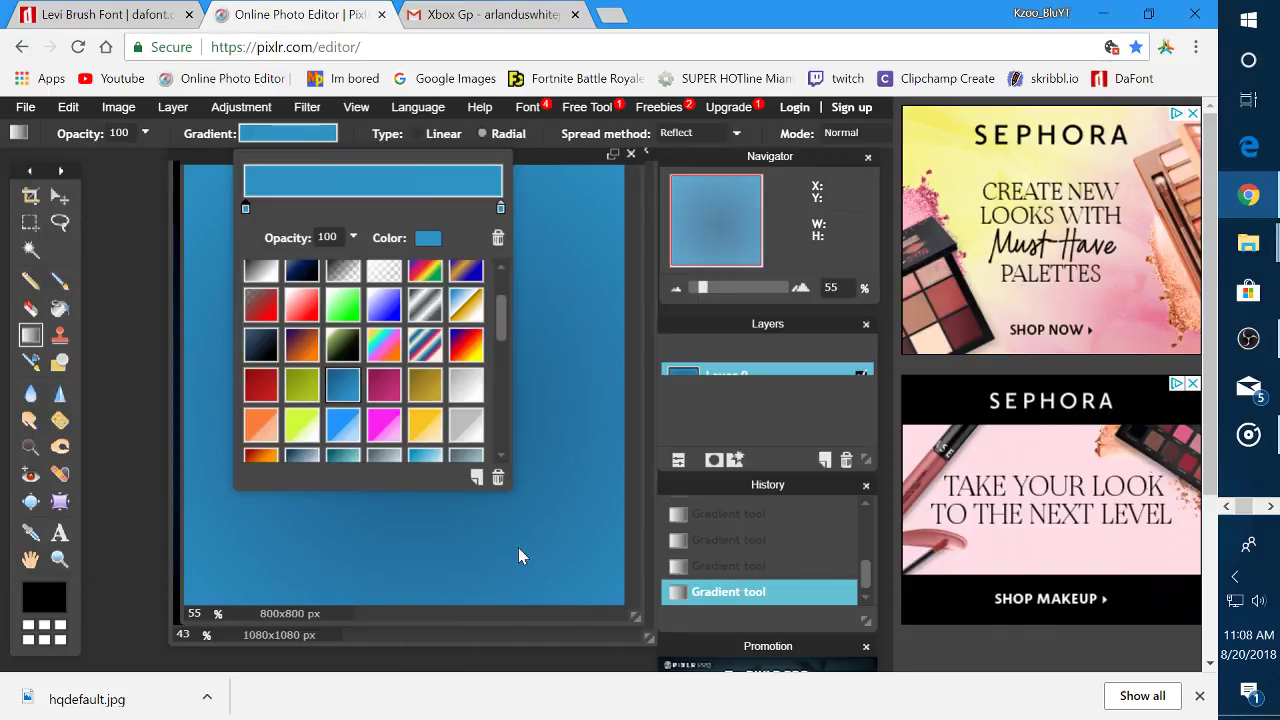
Set the end colour of the gradient to the darker blue 0a5f8a
click(430, 240)
mouse_move(185, 337)
mouse_down()
mouse_move(194, 354)
mouse_move(208, 342)
mouse_up()
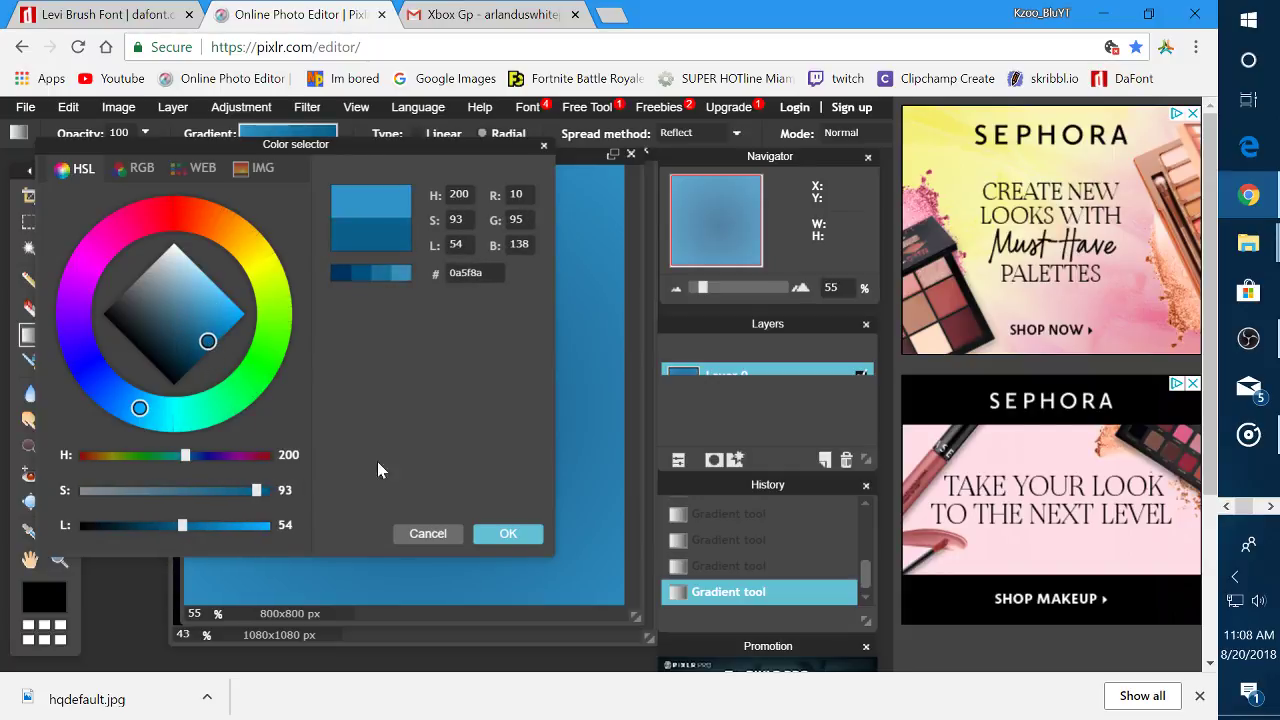
click(514, 533)
click(572, 503)
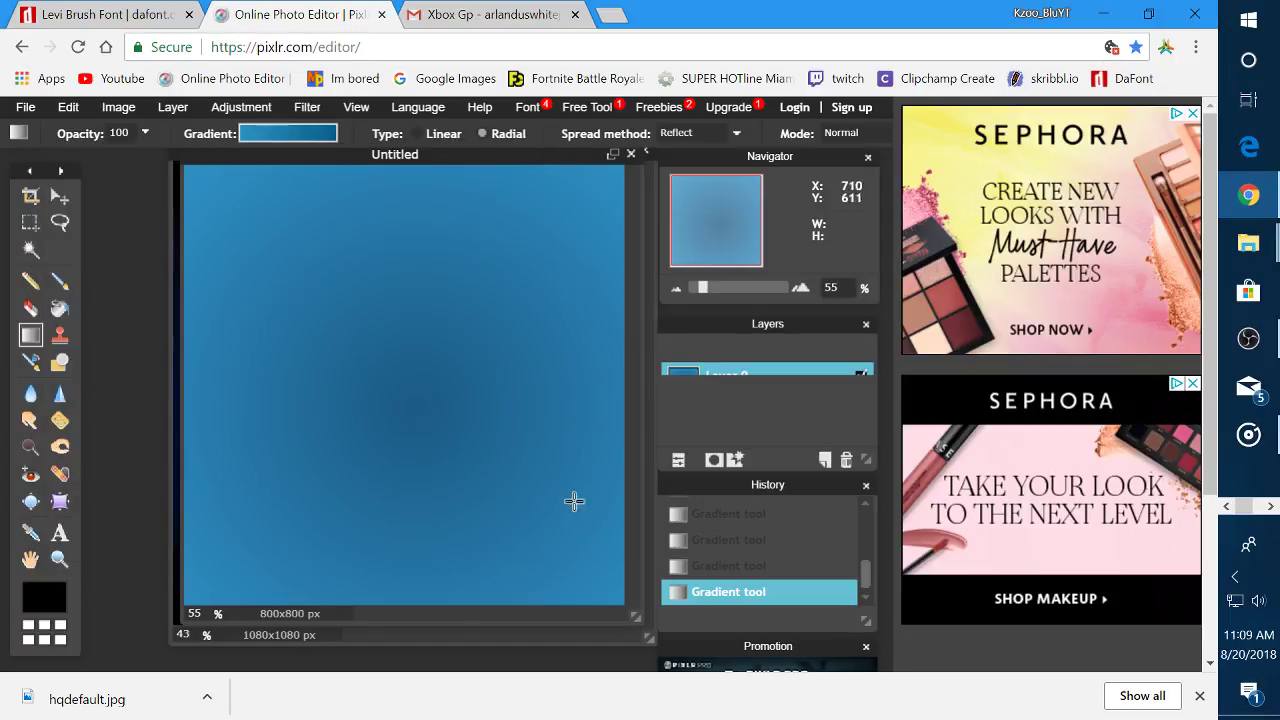
Fill the 800x800 image radially with the light-to-dark blue gradient, from slightly above the centre to the upper-left corner
drag(406, 411, 190, 166)
drag(497, 438, 183, 171)
drag(427, 377, 181, 161)
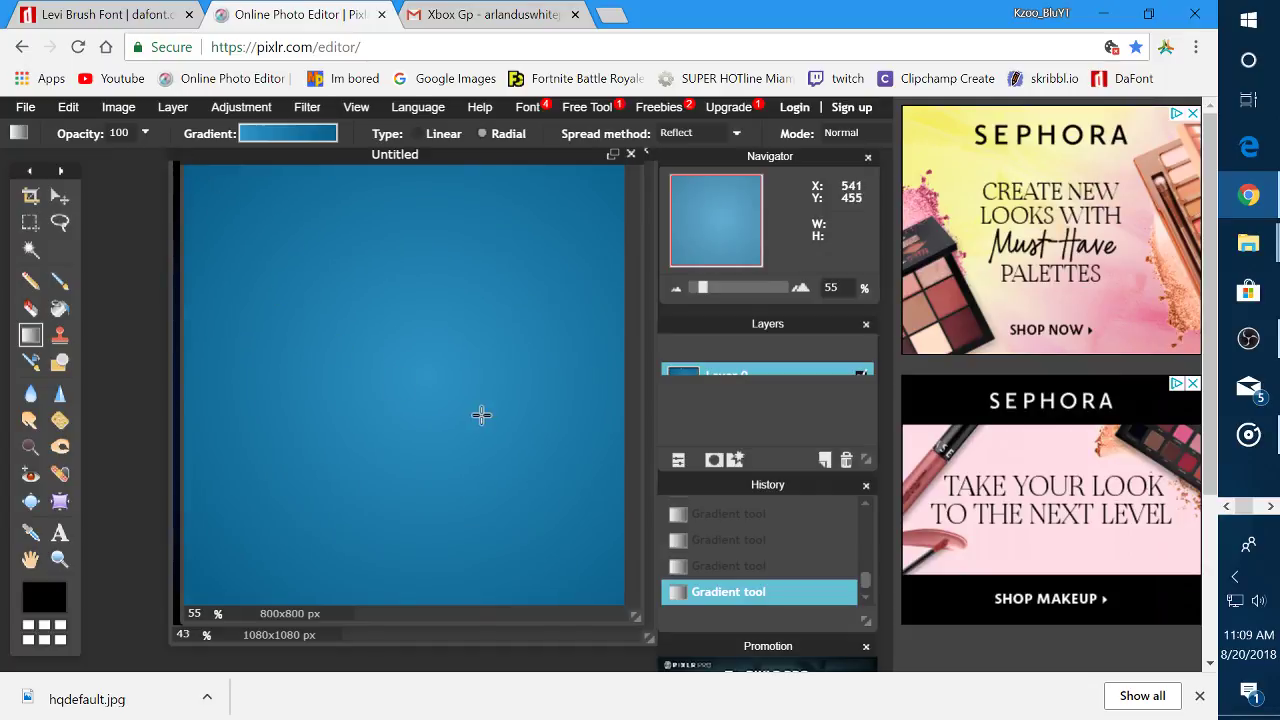
Close the Gmail tab showing the sent Xbox Gp message, and close the 800x800 image and Ben 2 without saving
click(520, 13)
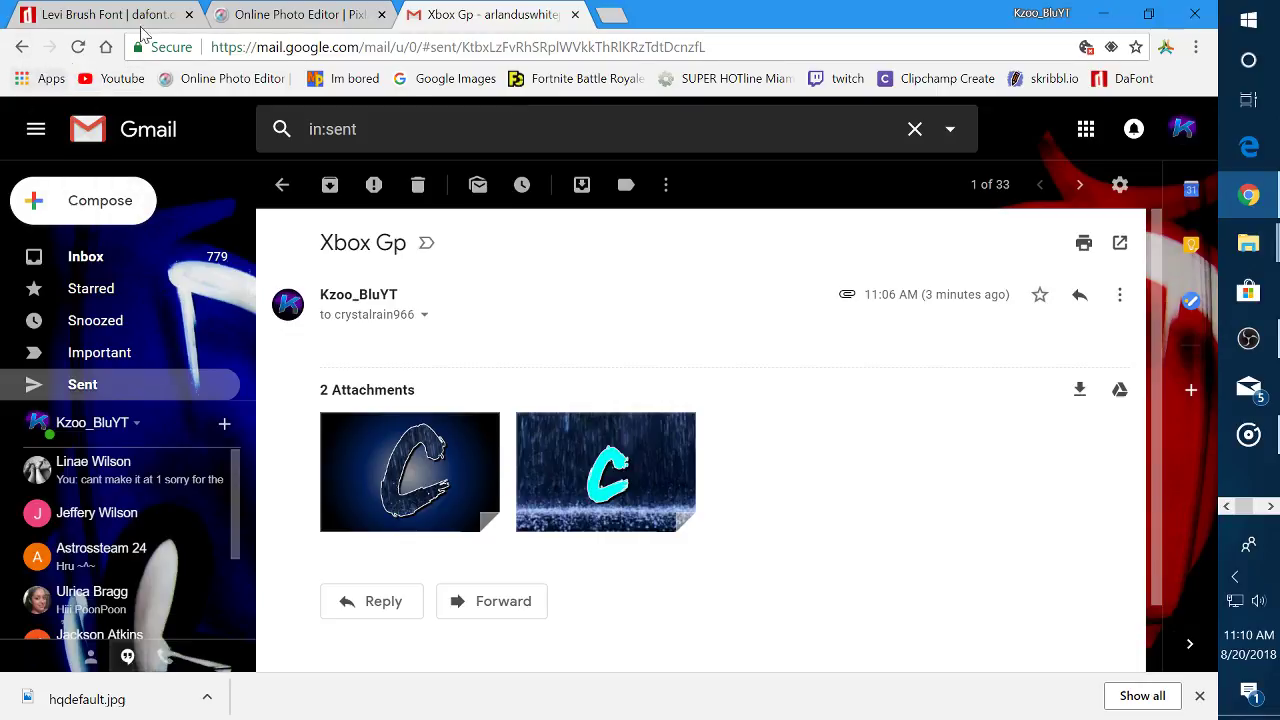
click(575, 15)
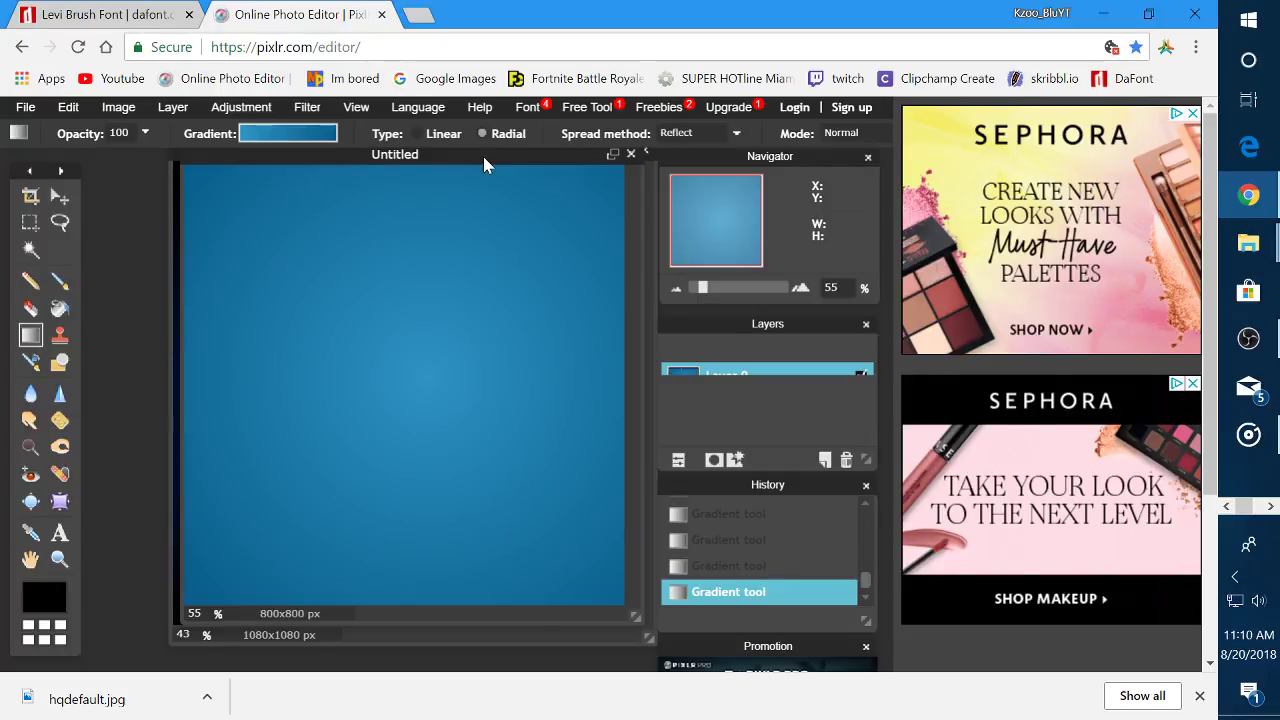
click(630, 155)
click(479, 428)
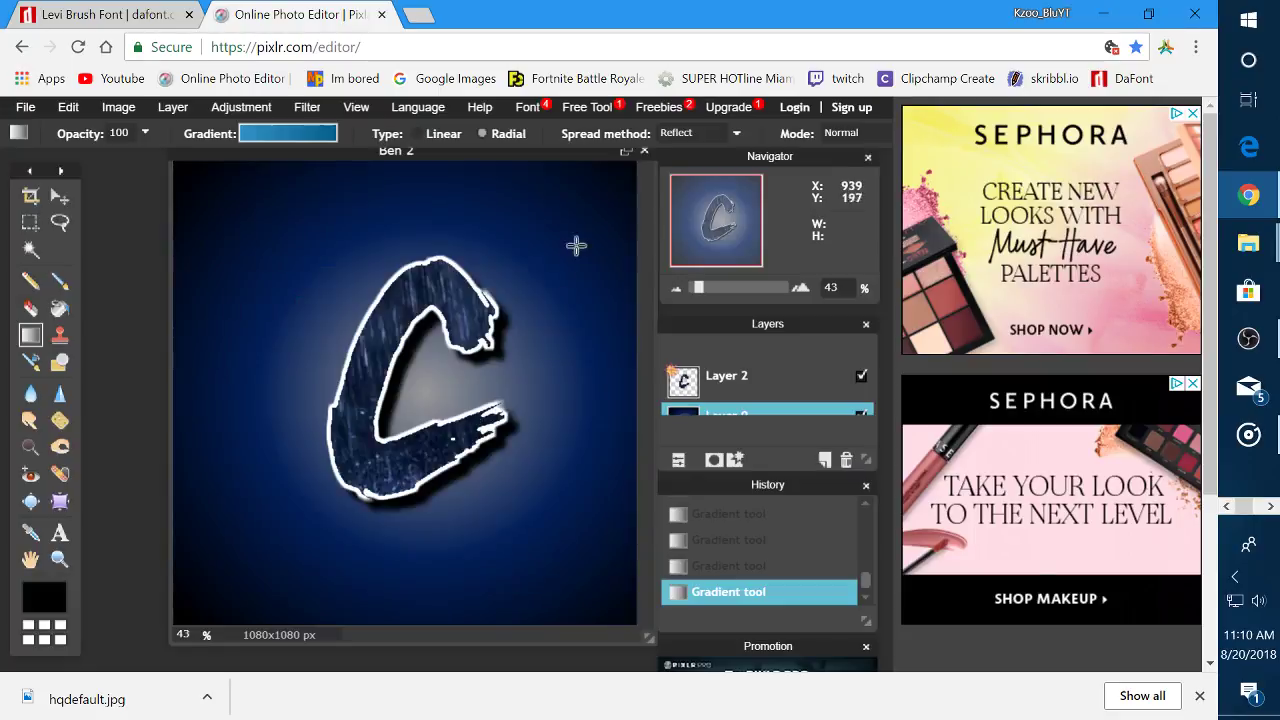
click(645, 151)
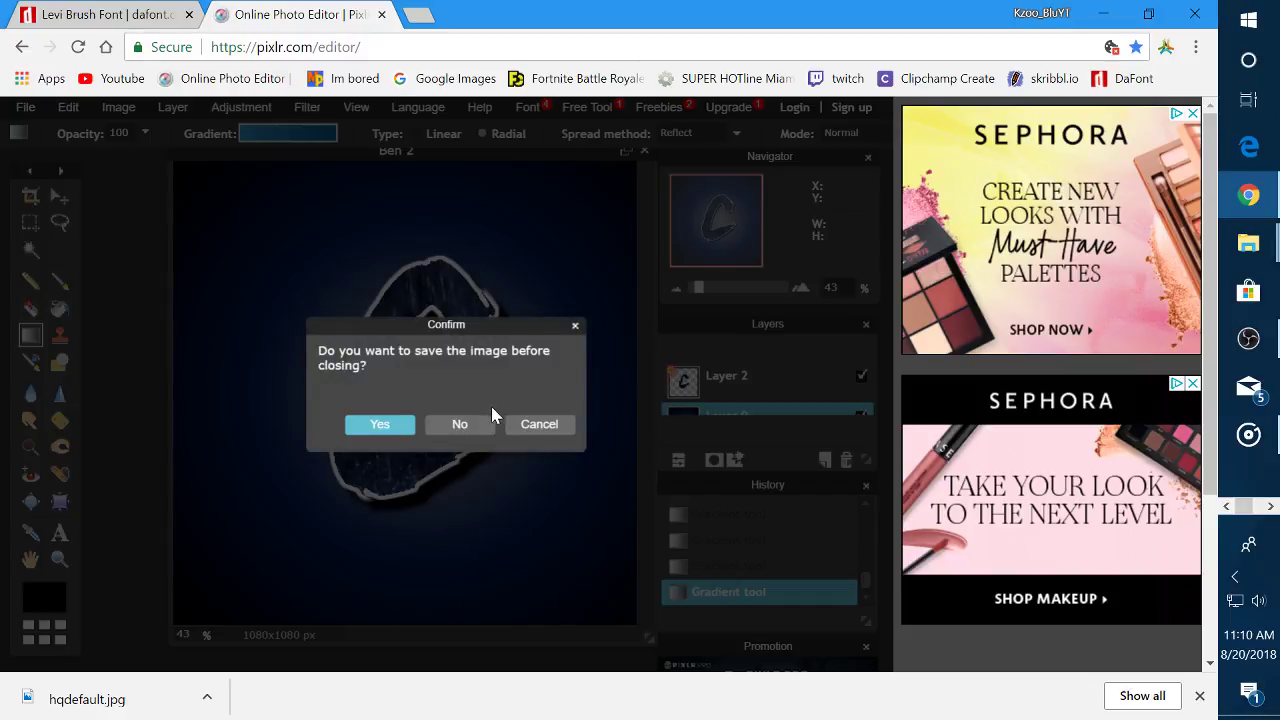
click(466, 428)
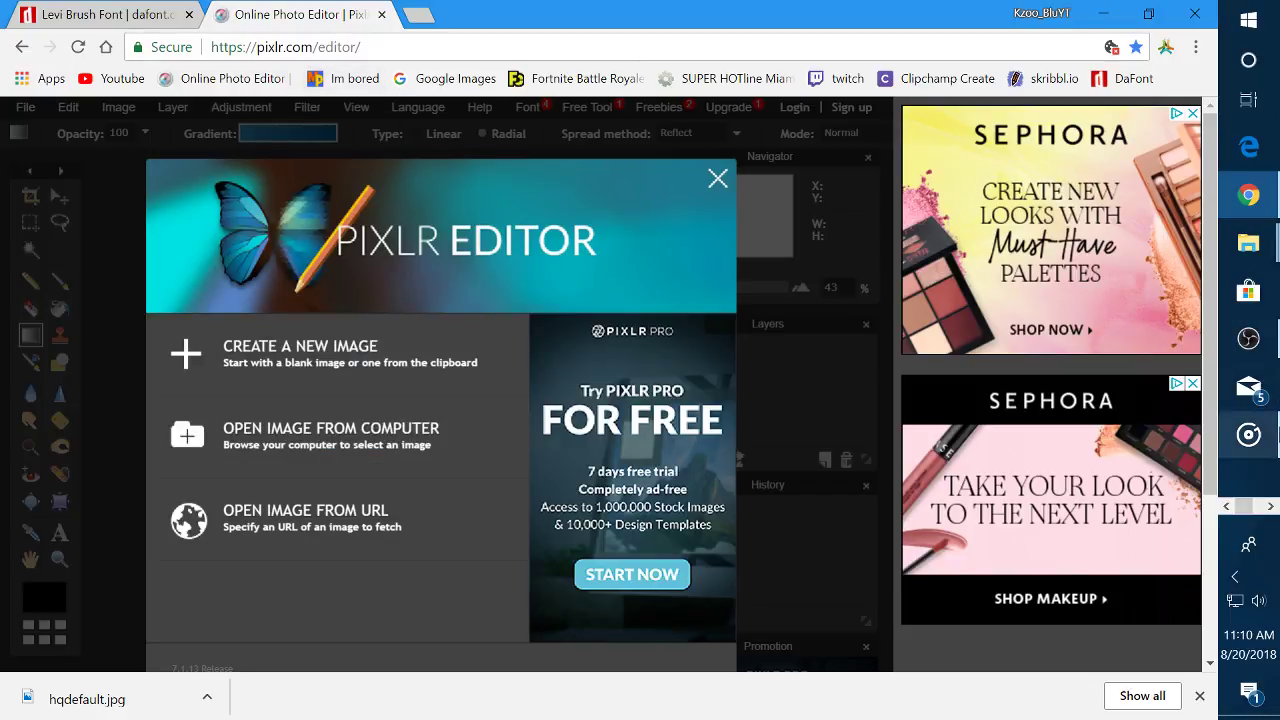
Open a new browser tab beside the Pixlr tab and bring up OBS over the Pixlr start screen
click(418, 14)
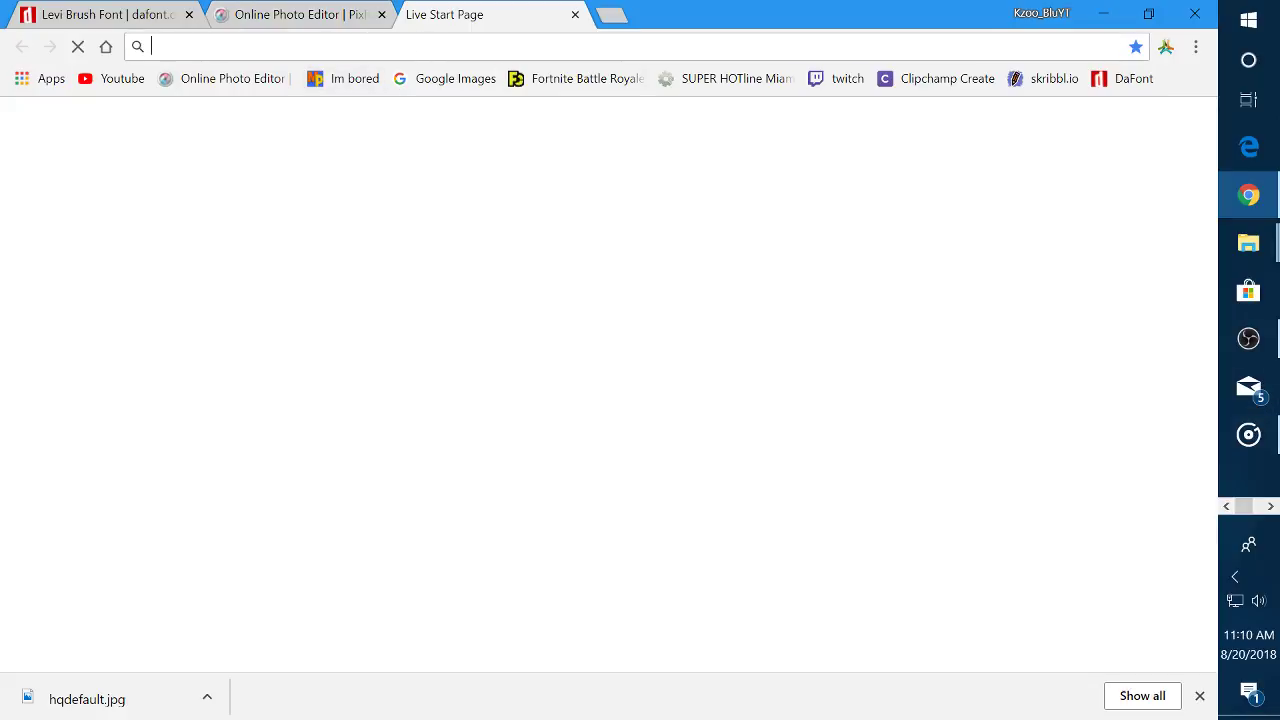
click(278, 14)
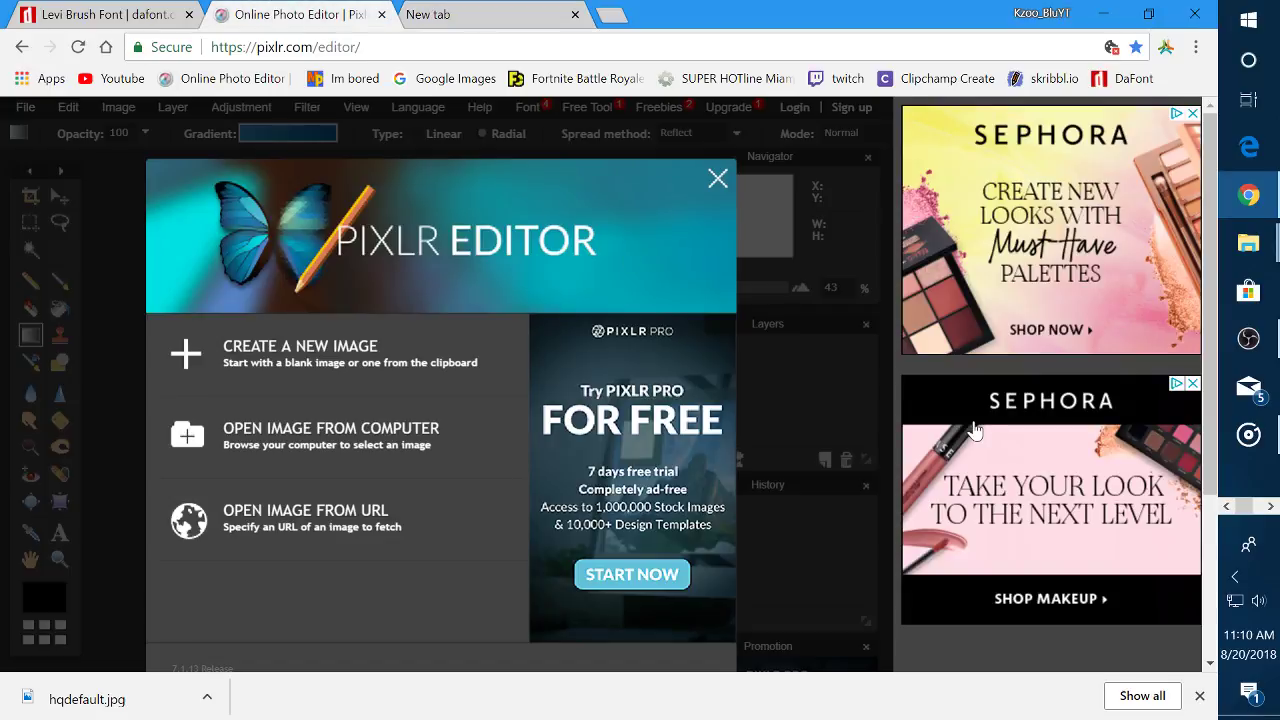
click(1248, 339)
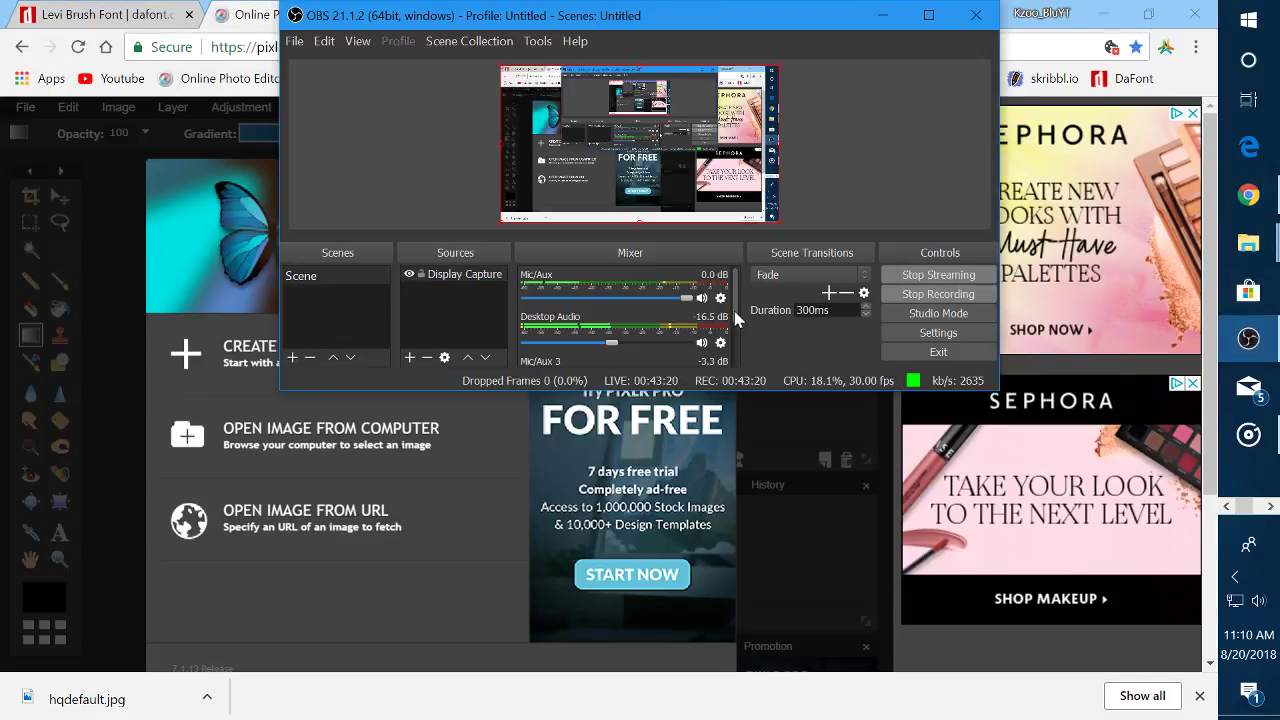